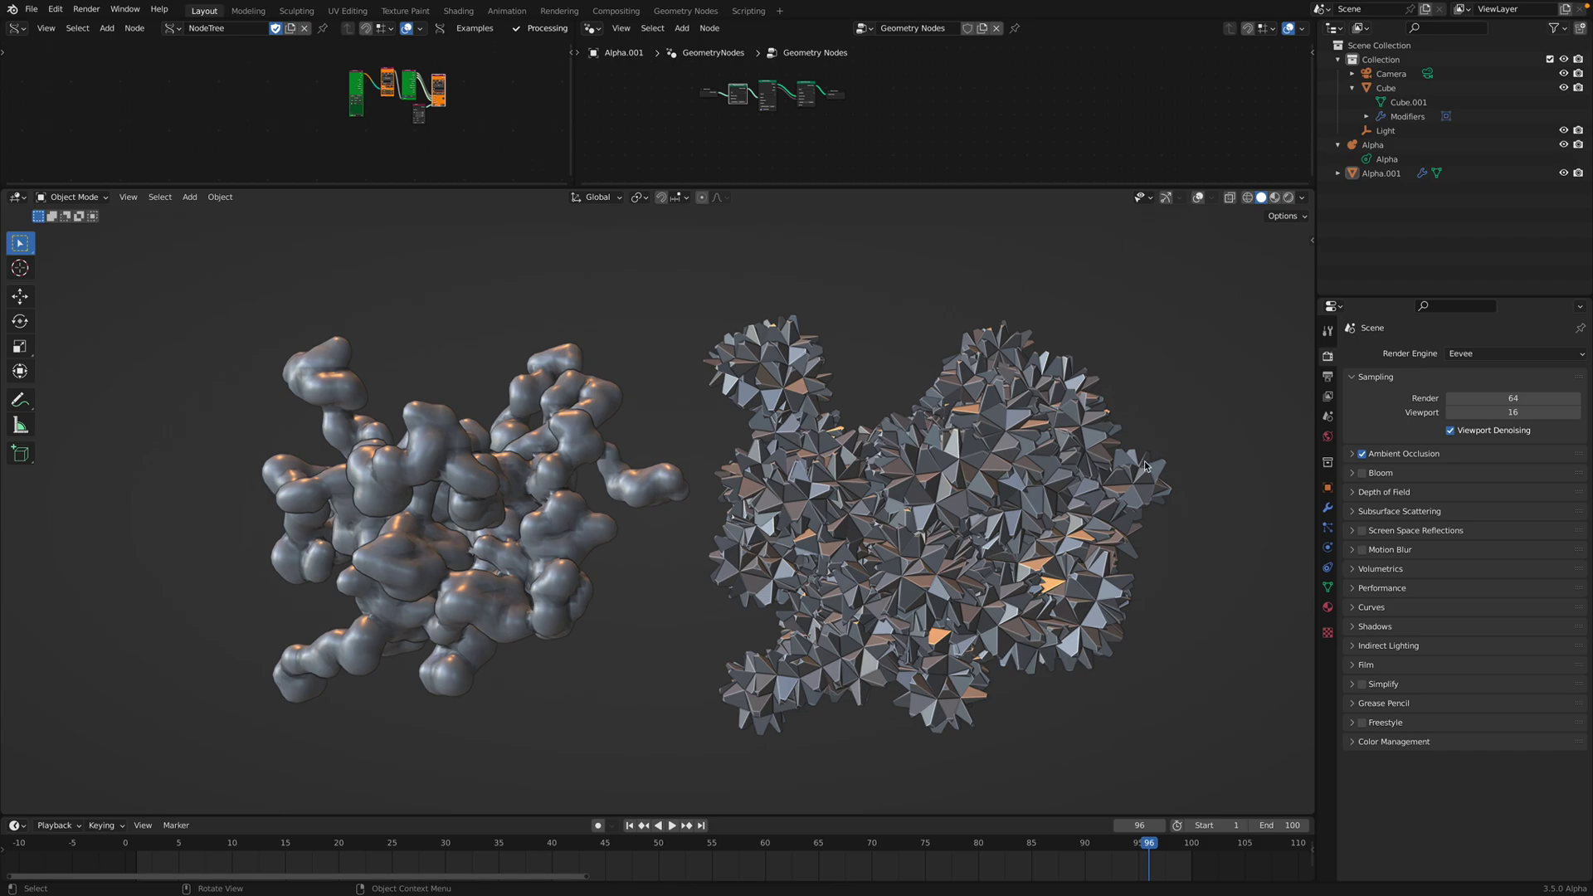
Play the animation and scrub the timeline to inspect how the smooth and spiky forms grow
key(space)
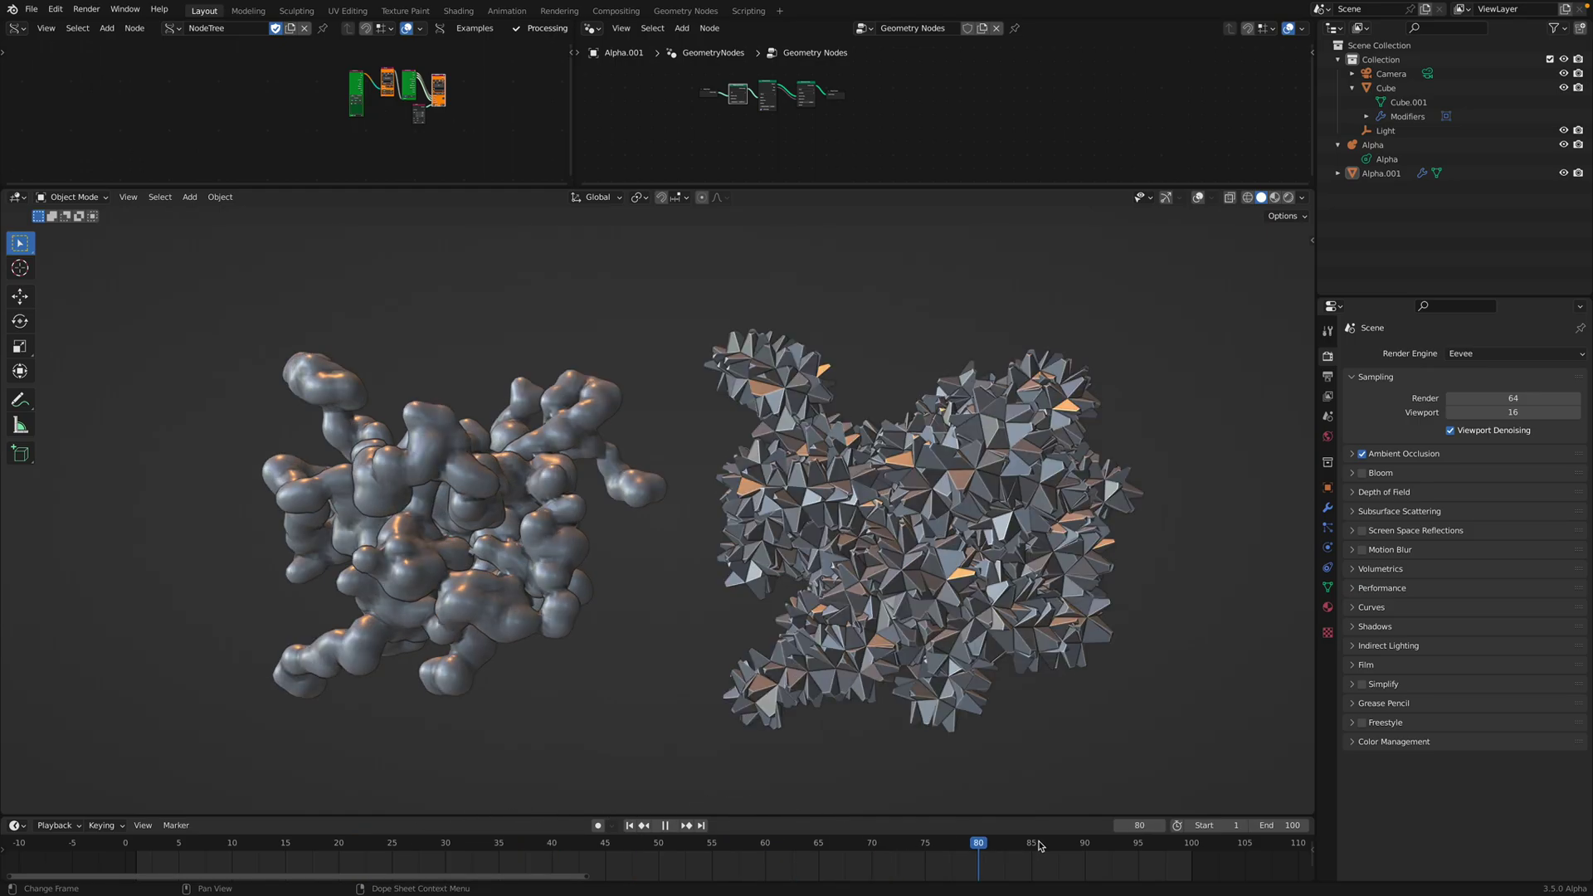
drag(1032, 843, 925, 844)
key(space)
middle_drag(751, 624, 553, 603)
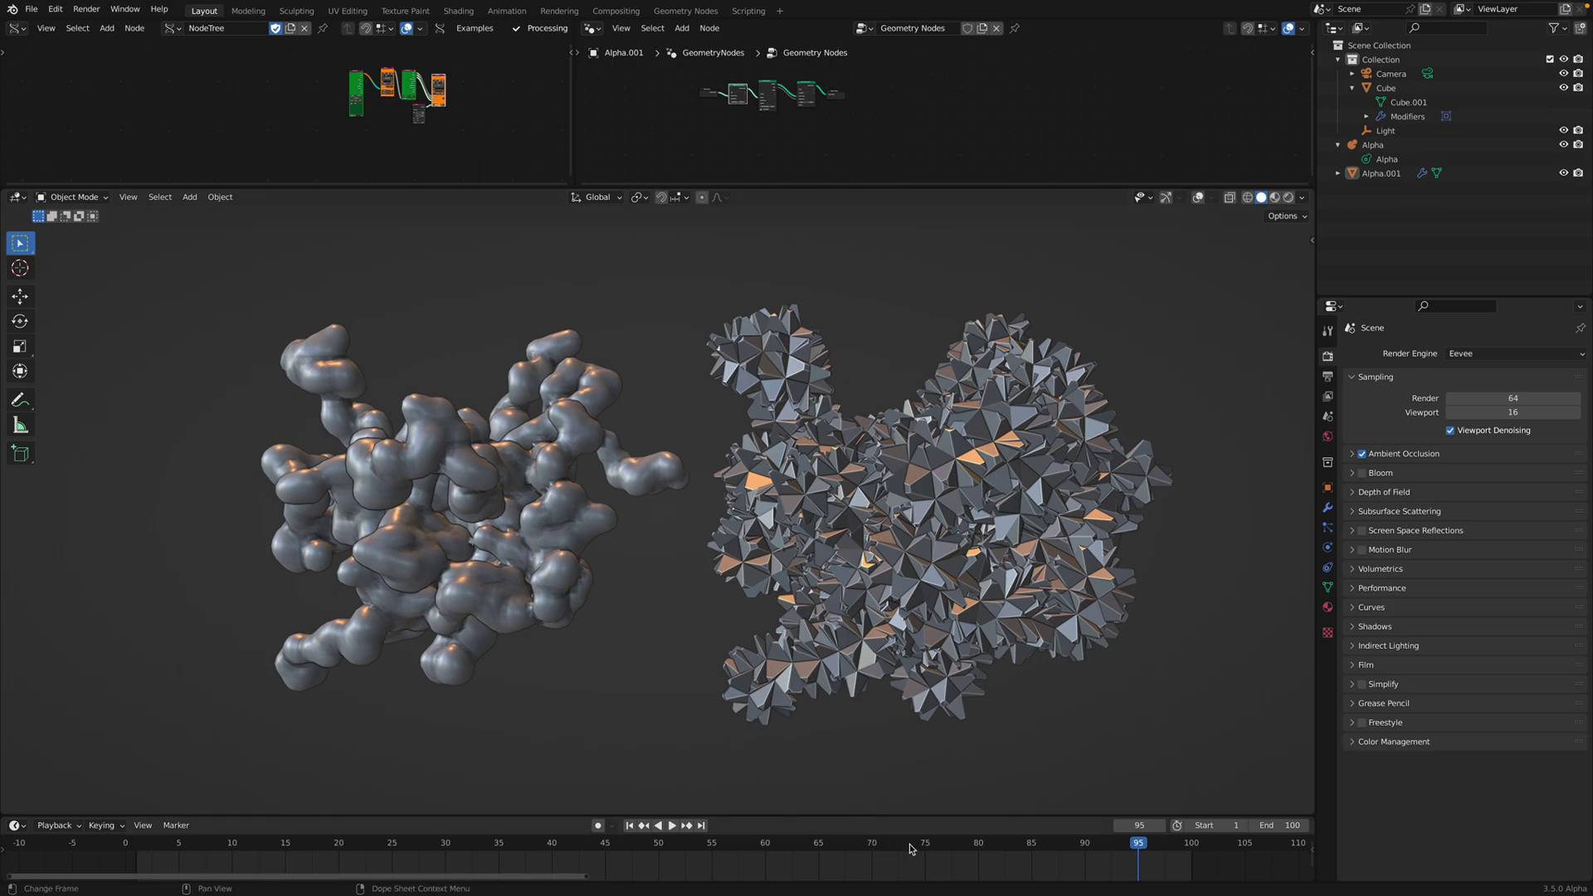
drag(911, 846, 1095, 840)
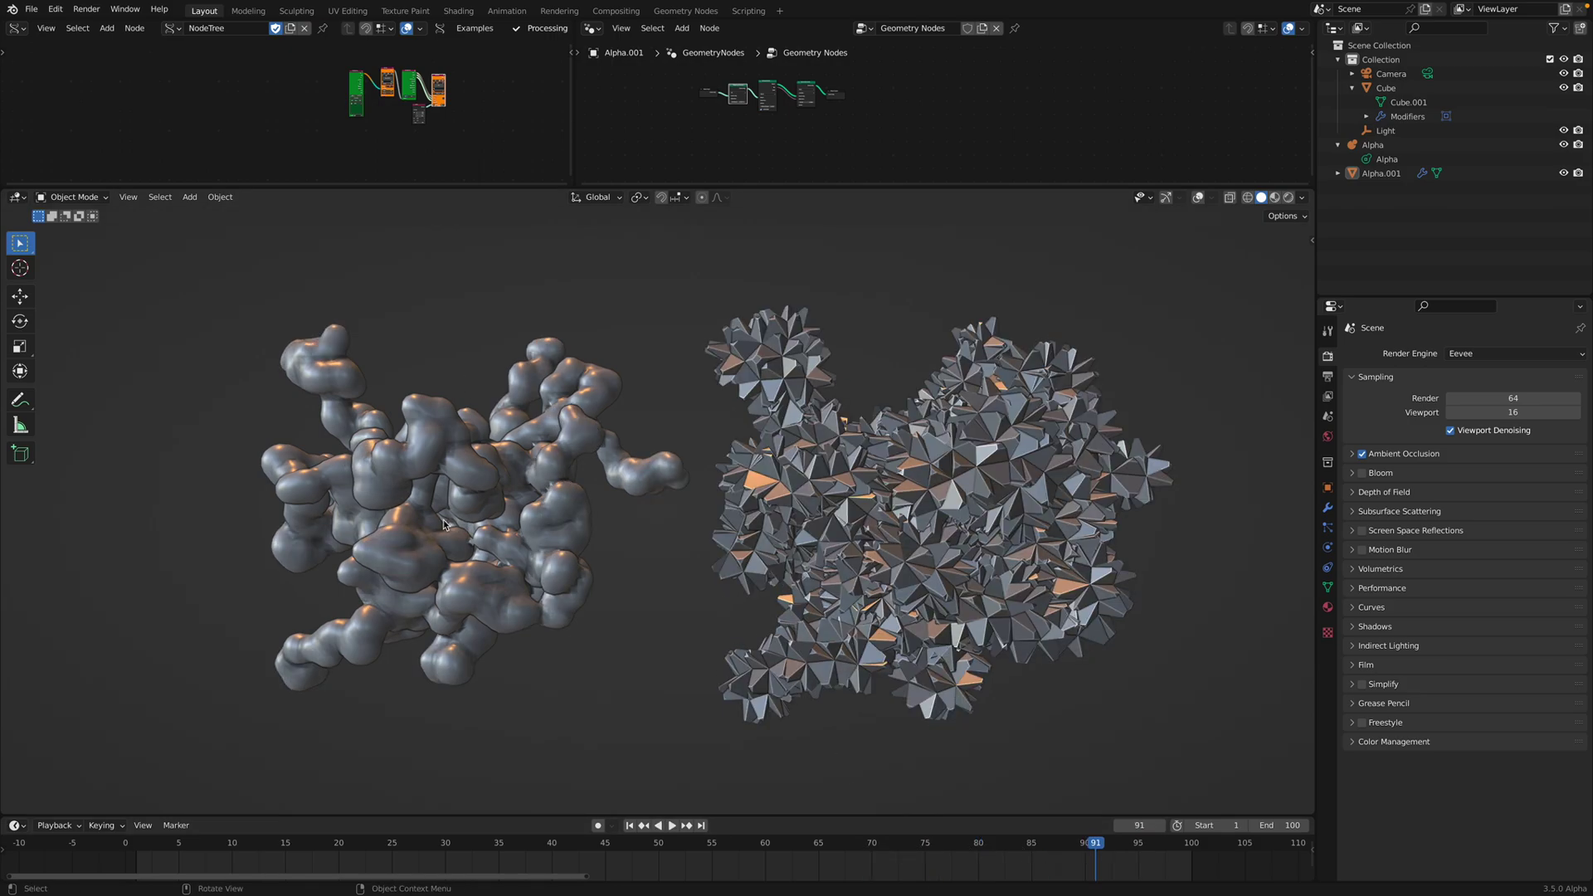
drag(252, 843, 434, 843)
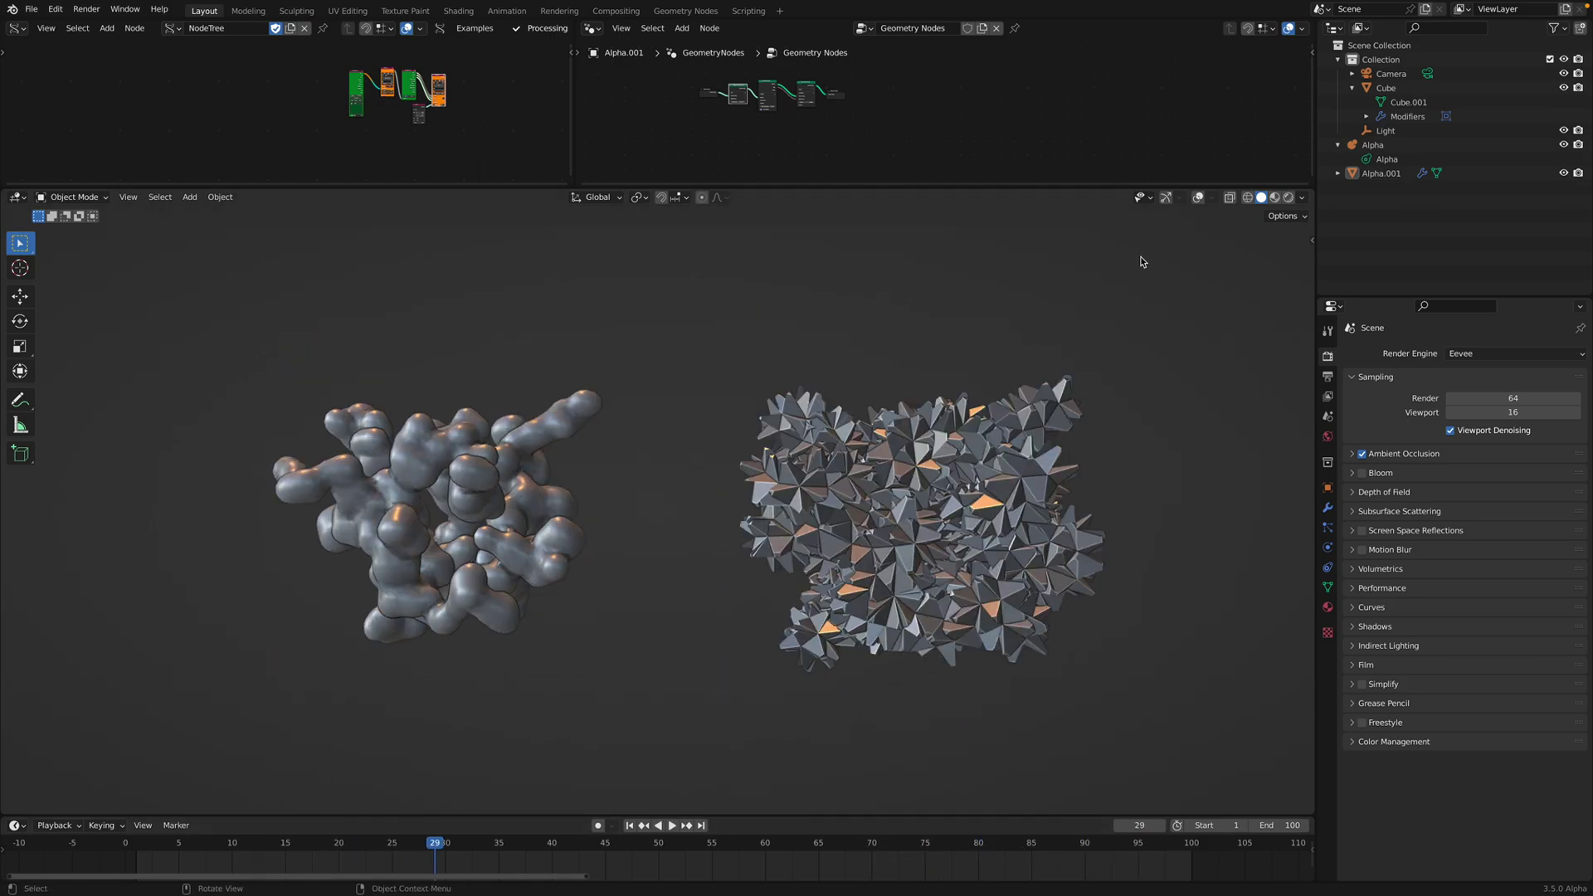
Turn on the viewport gizmos and overlays and hide the Alpha metaball to inspect the underlying points
click(1166, 198)
click(1198, 197)
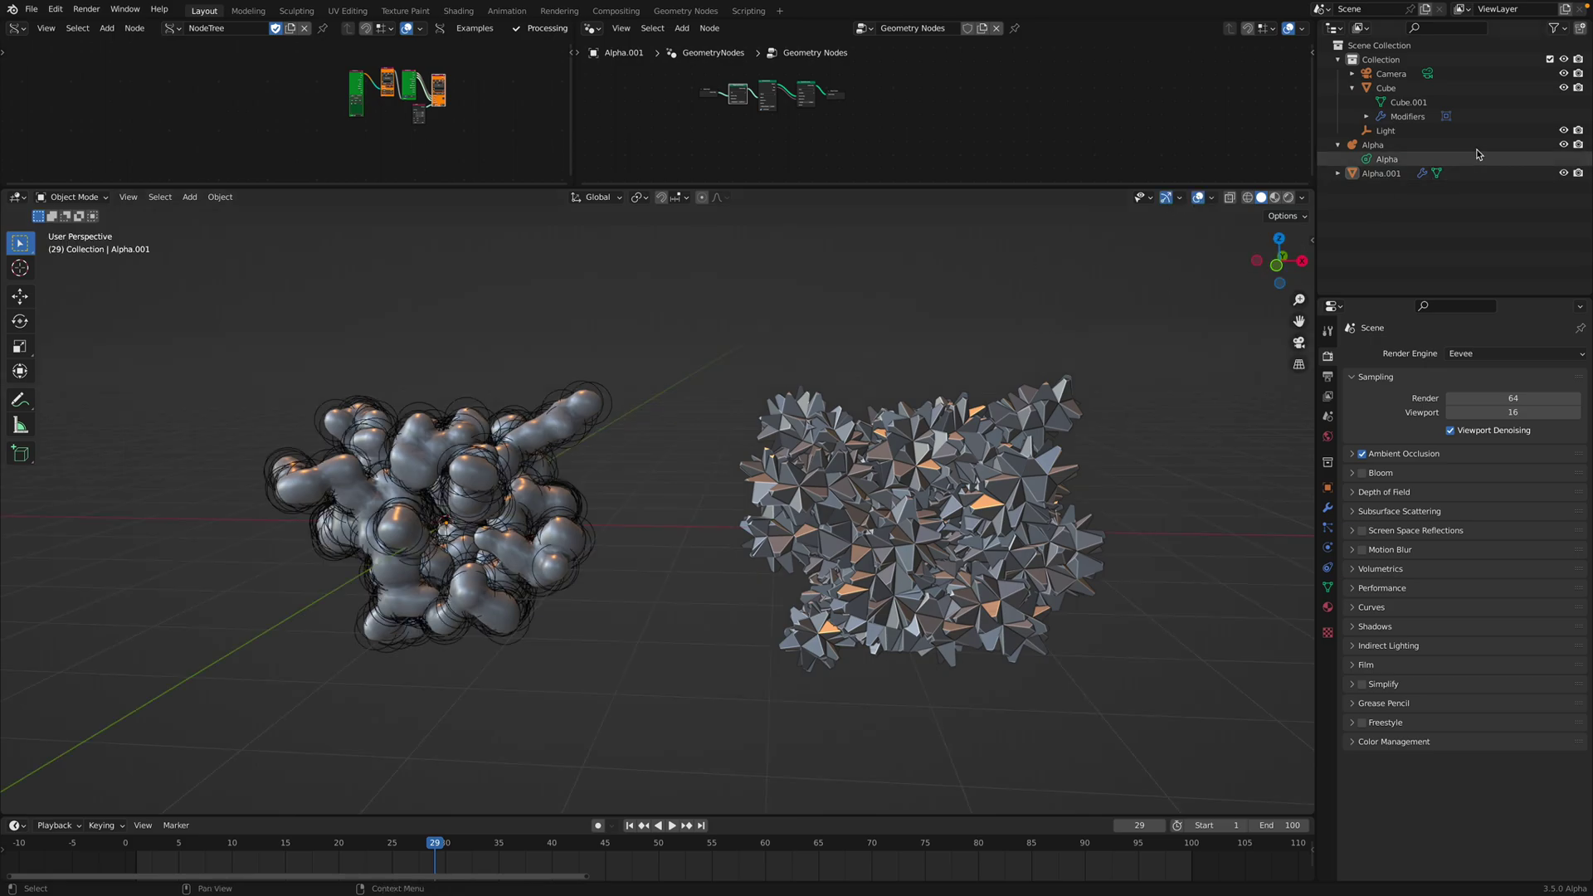
click(1563, 144)
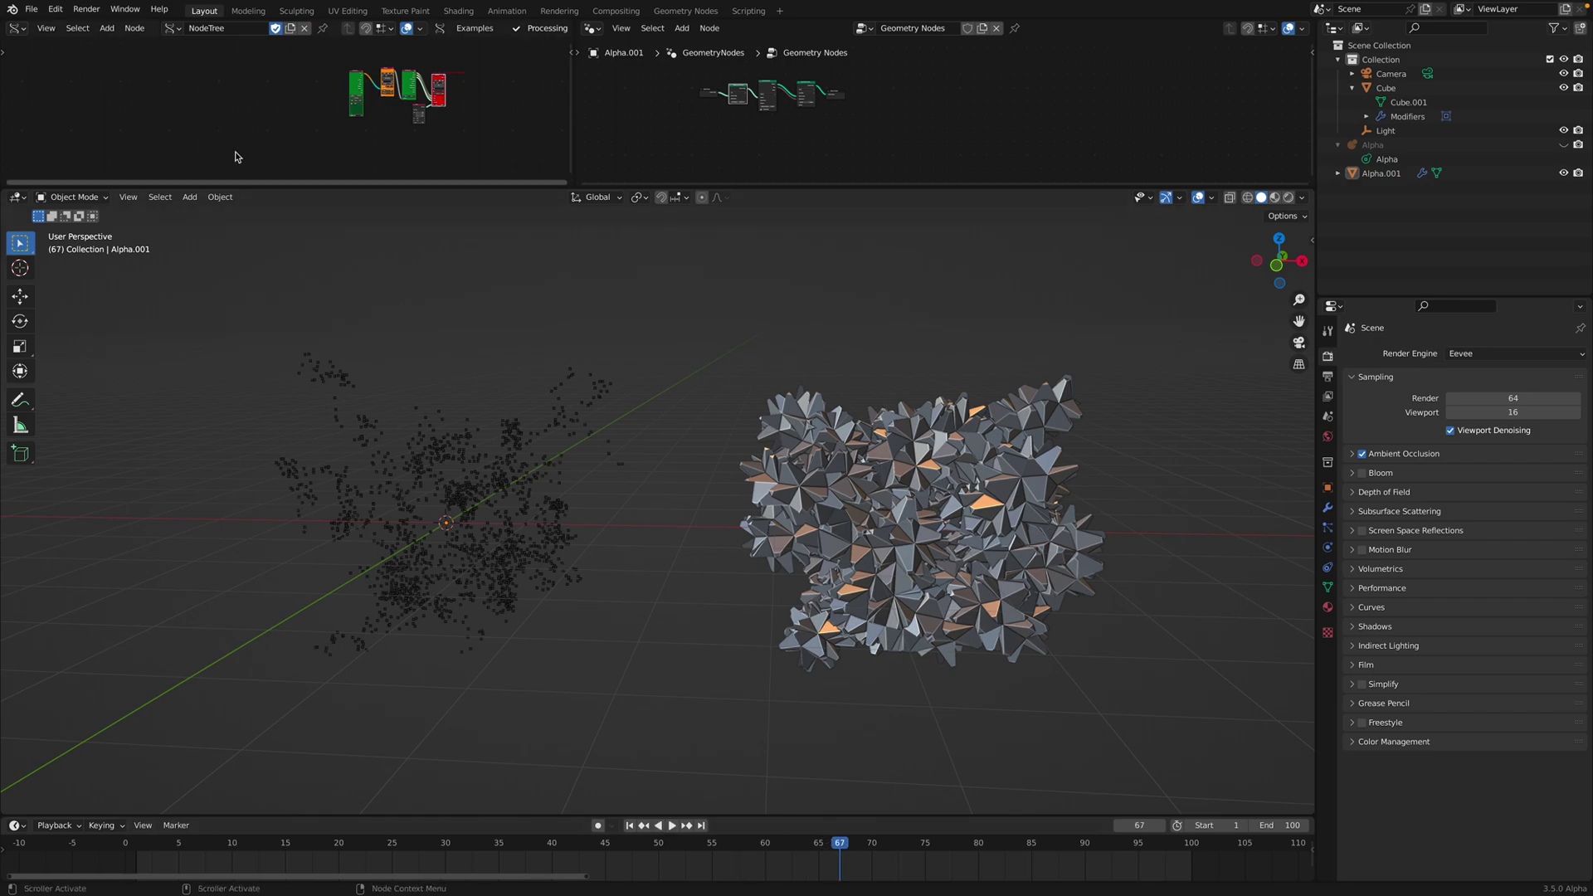
Discard the changes to growing_spikes_001.blend and start over with the default cube scene
click(31, 10)
click(37, 295)
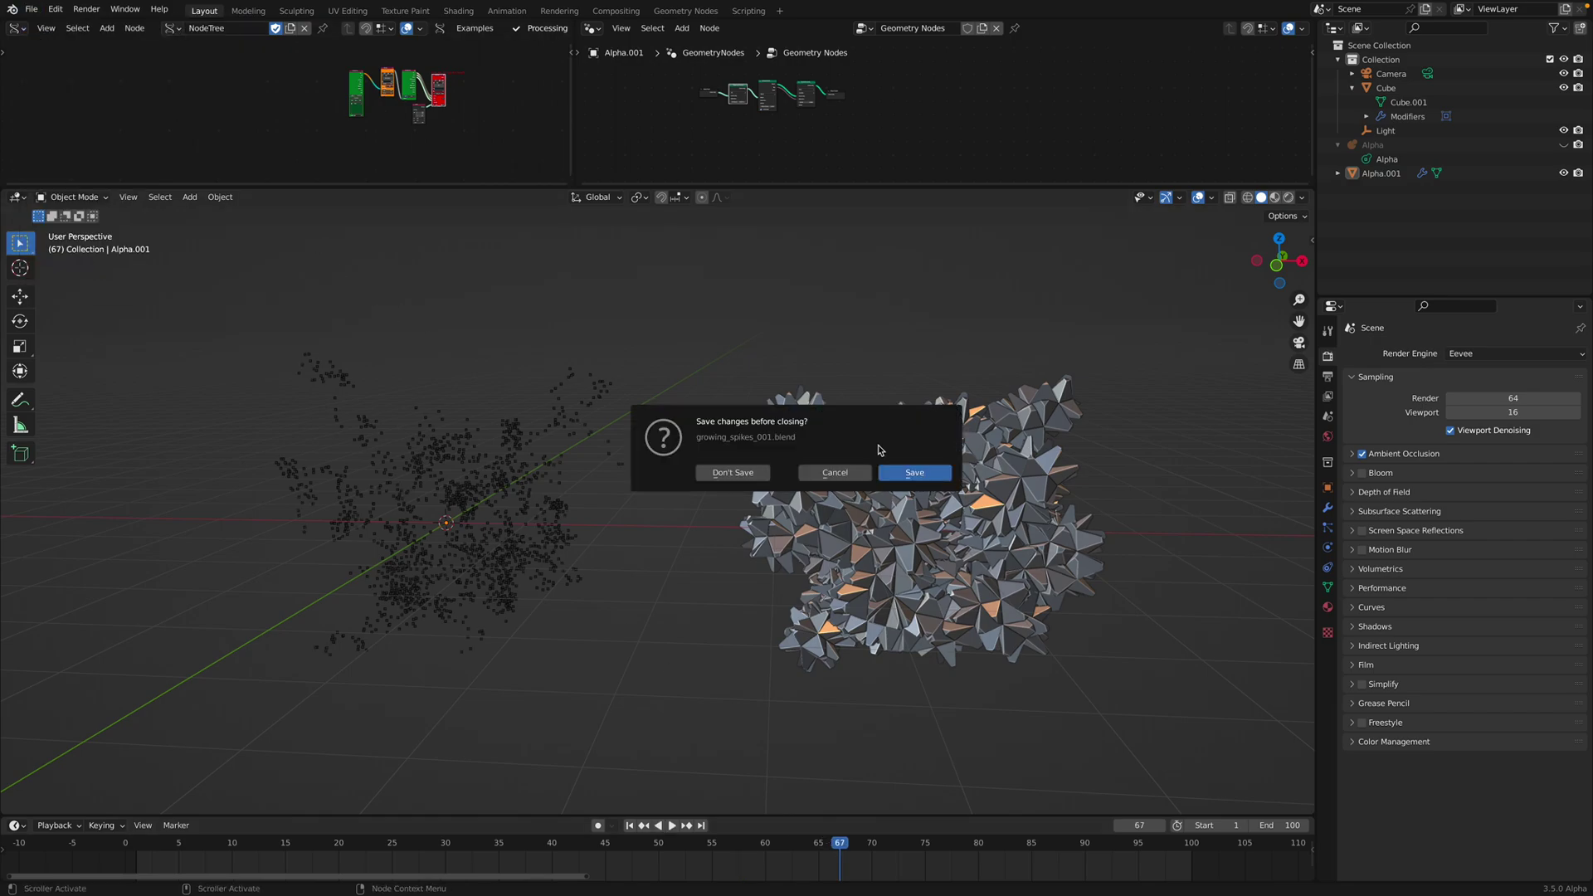
click(747, 473)
scroll(710, 478, up, 4)
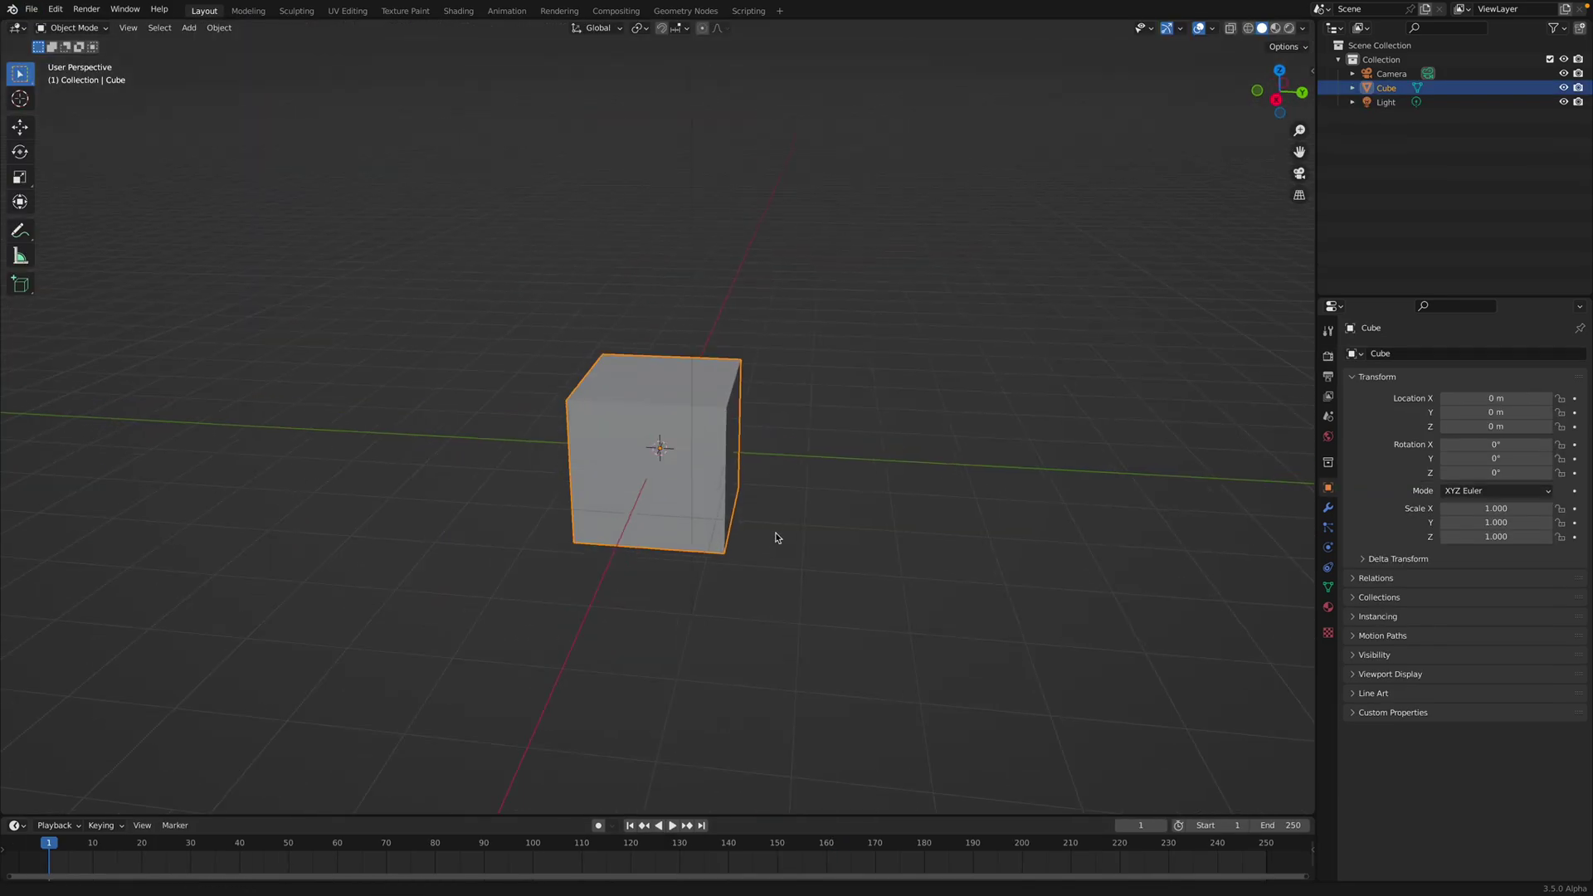
middle_drag(777, 538, 791, 507)
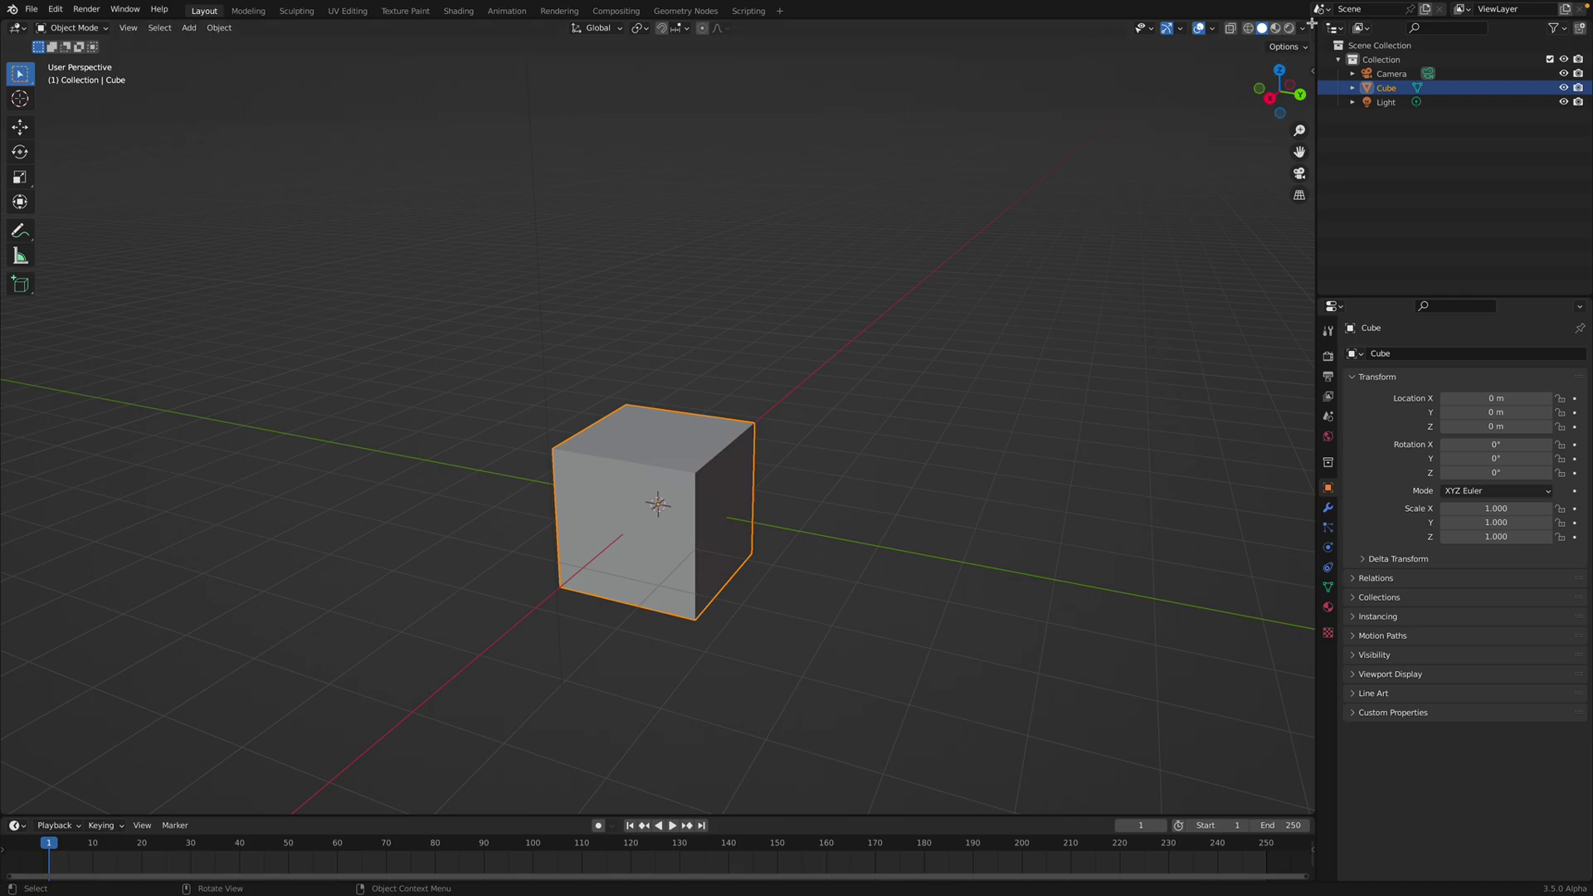
Split the 3D viewport horizontally, make the upper area a Geometry Node Editor, and create a new node tree for the cube
drag(1311, 23, 913, 395)
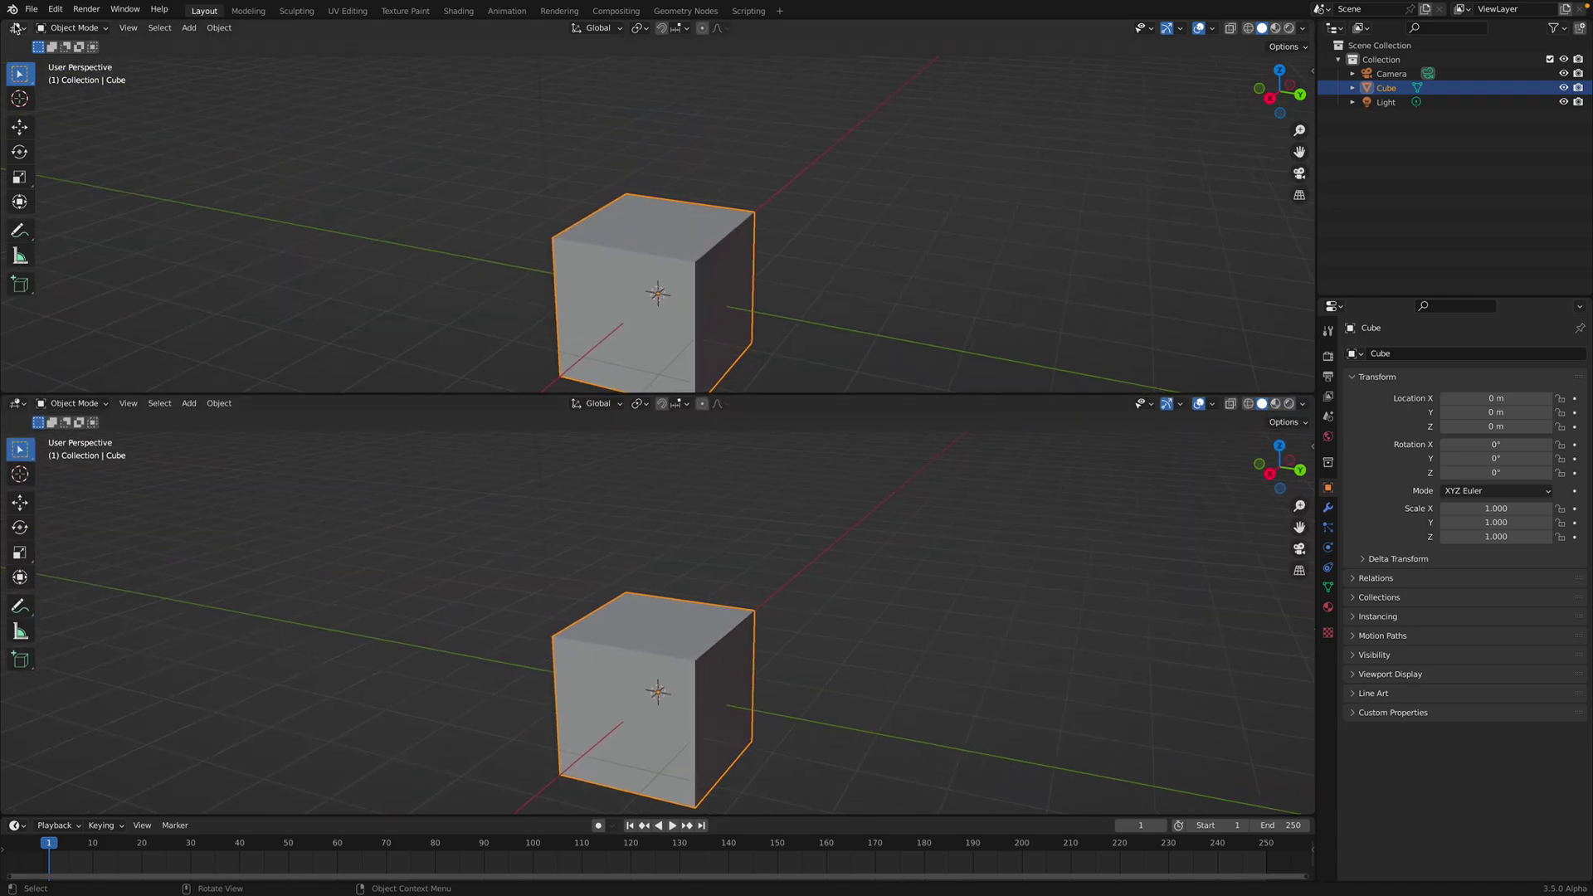
click(15, 28)
click(75, 161)
click(631, 28)
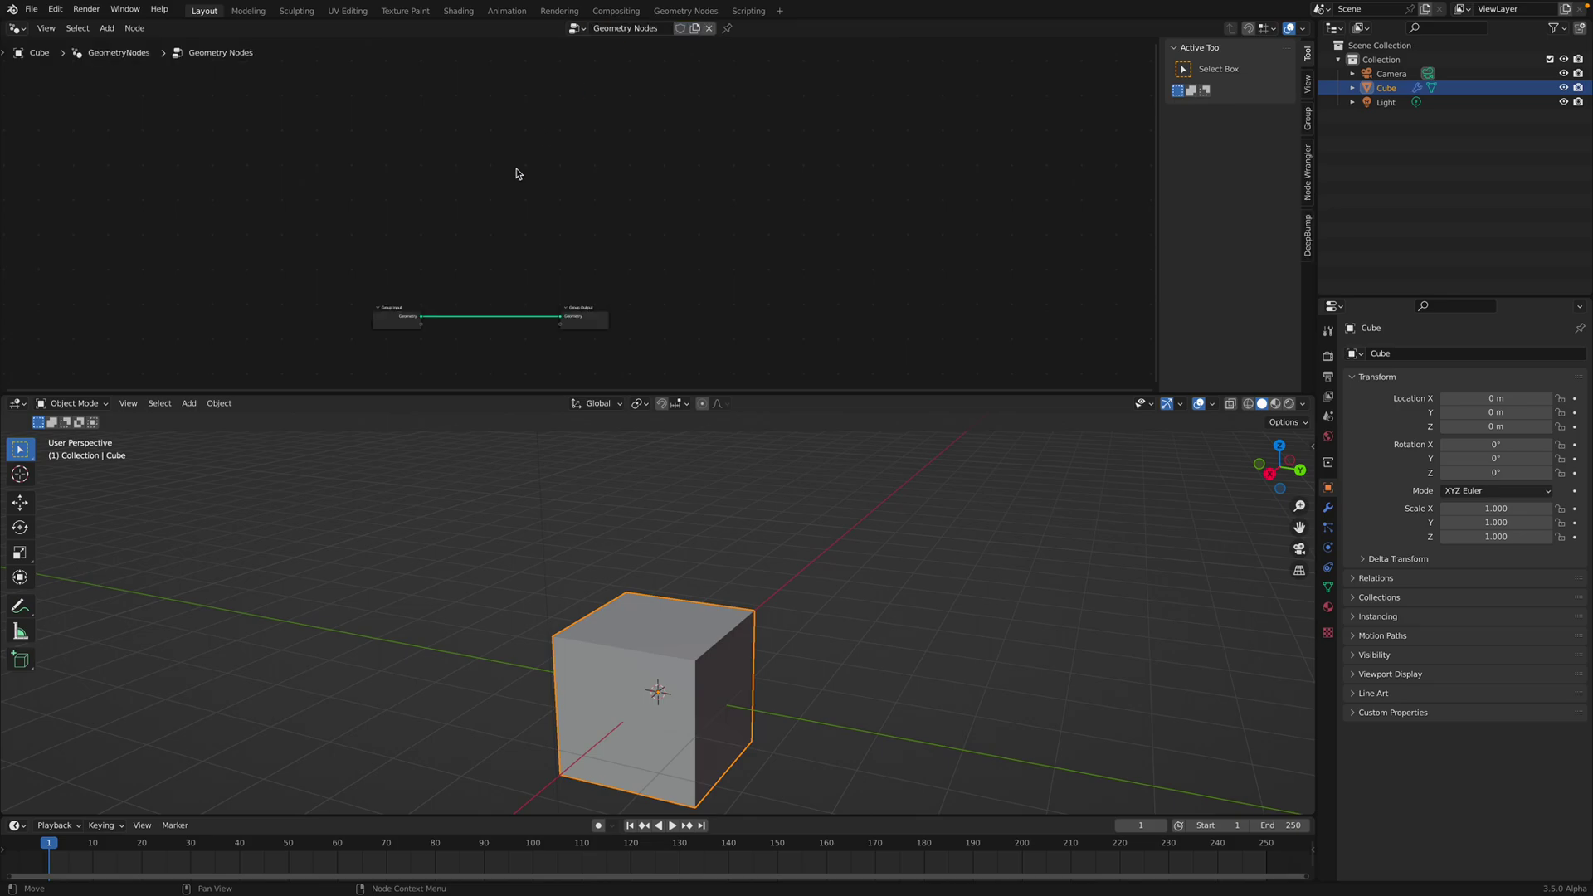
Insert a Mesh to Points node between Group Input and Group Output, and deselect the cube
key(Home)
key(shift+a)
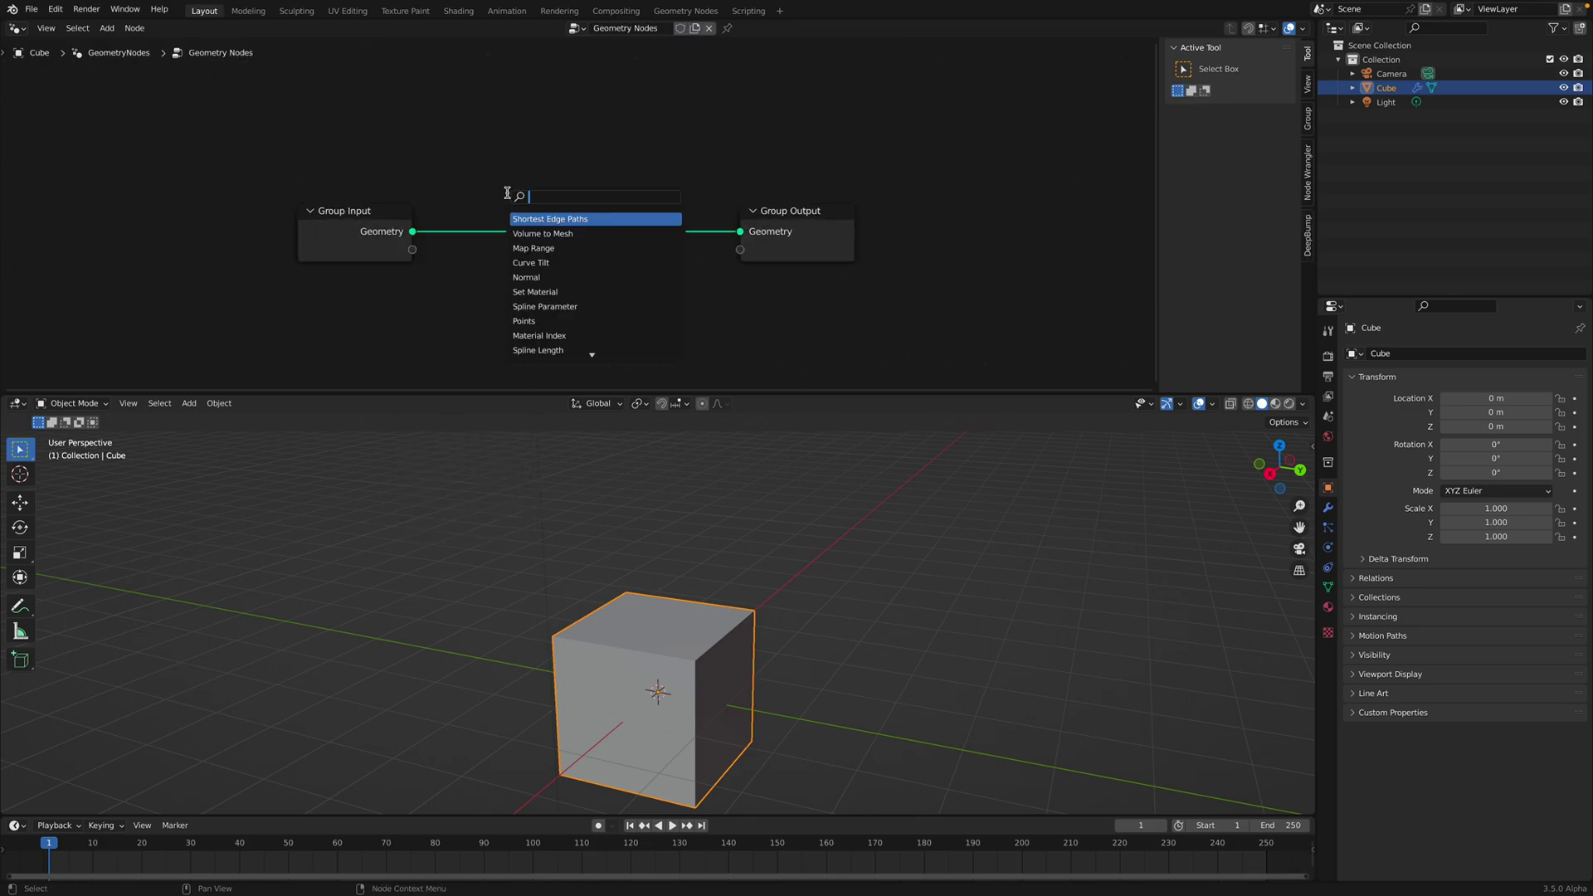
text(mesh to points)
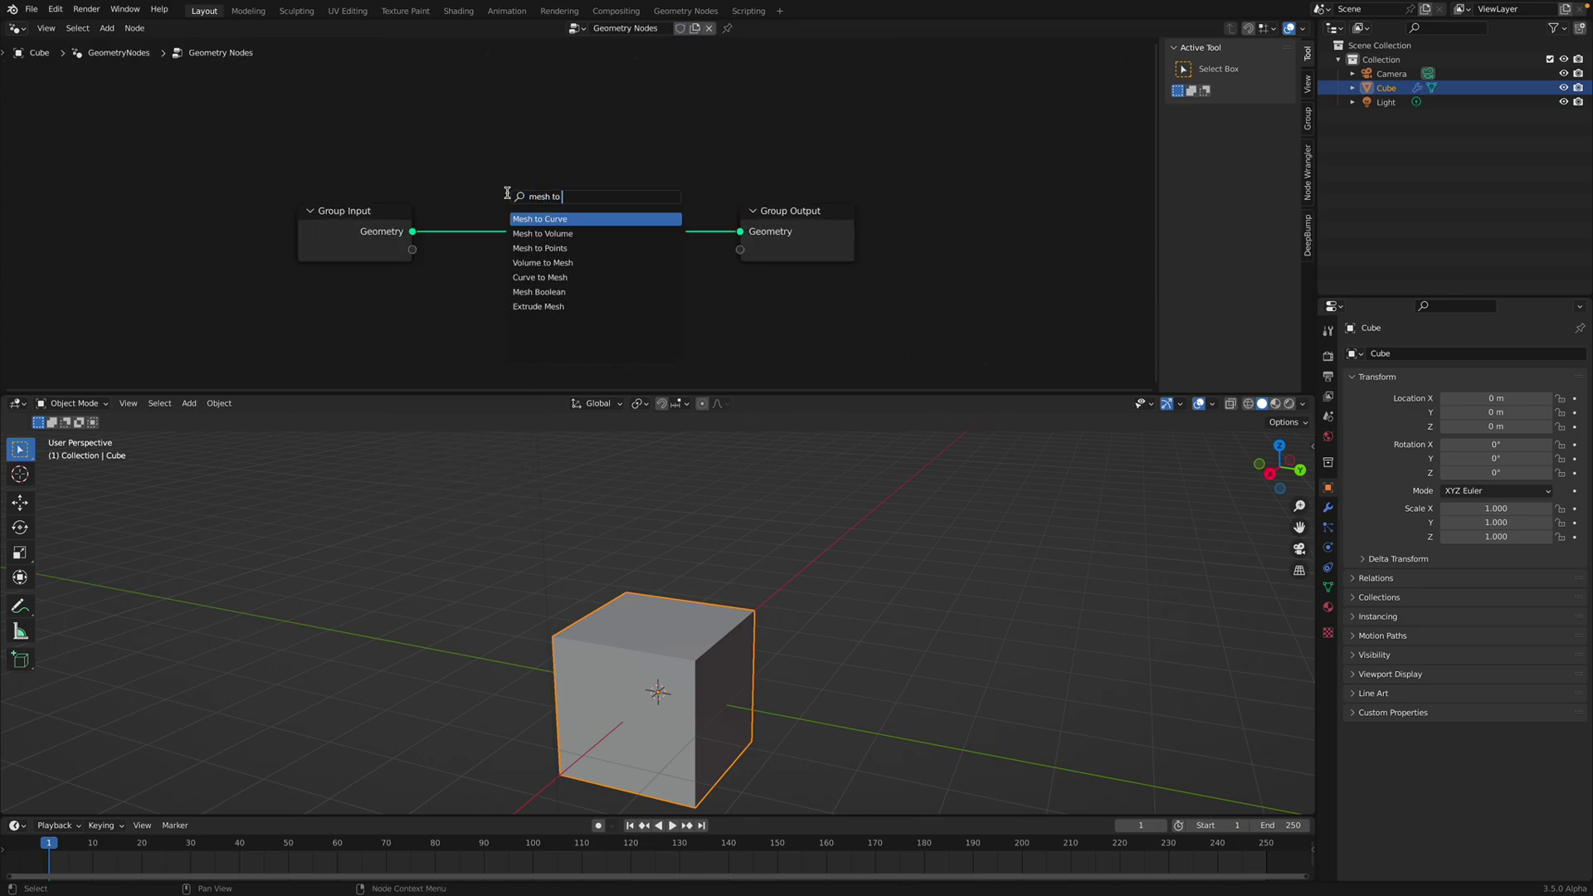
key(Return)
click(478, 181)
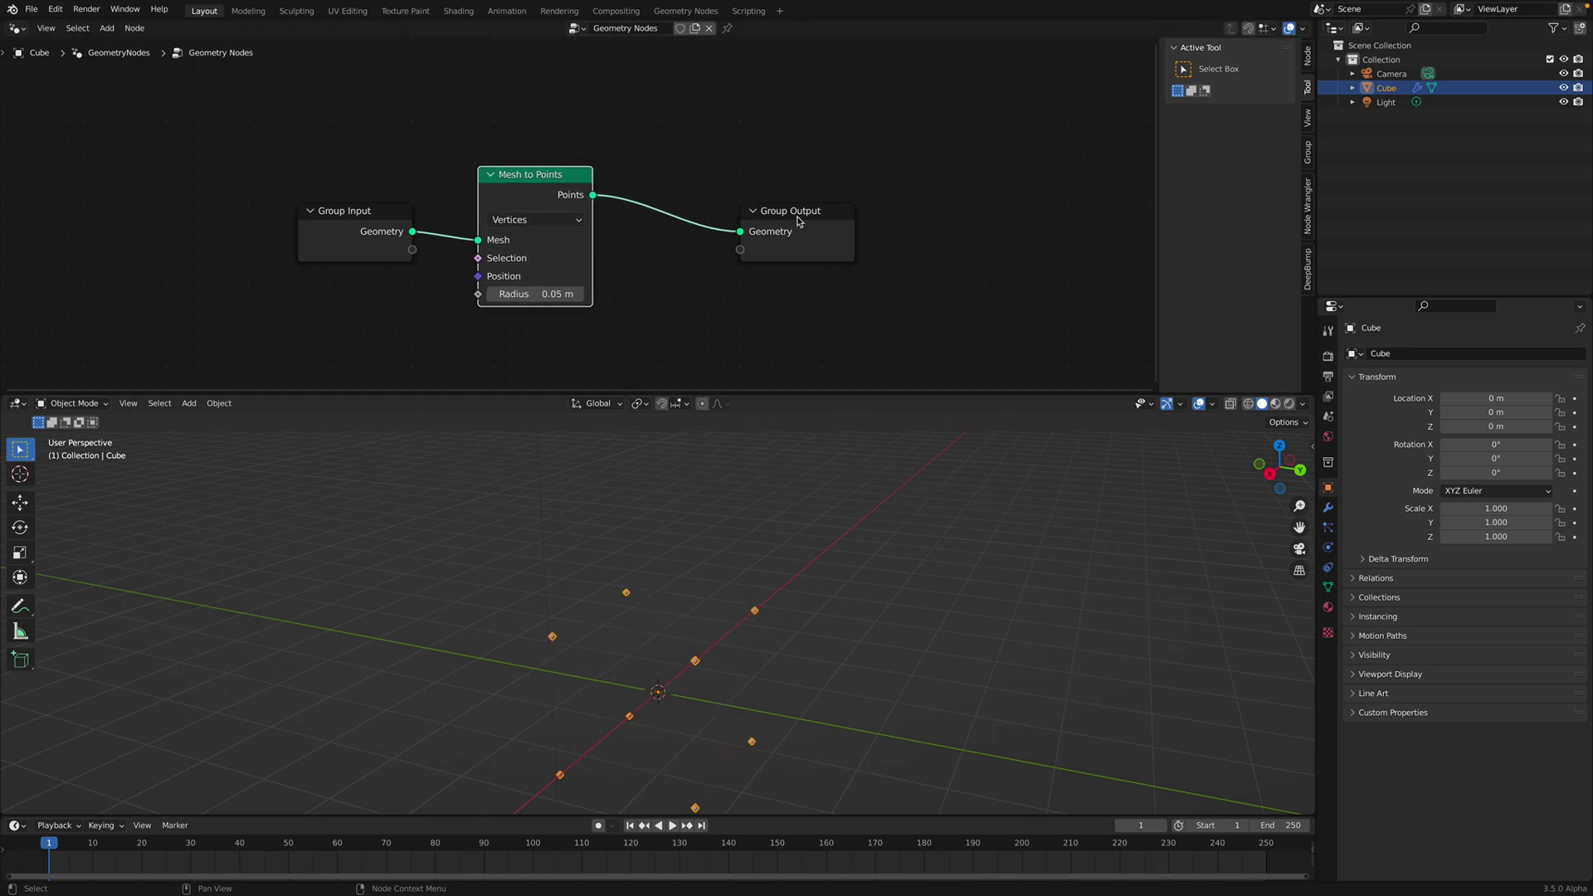
shift+middle_drag(739, 521, 748, 467)
click(749, 496)
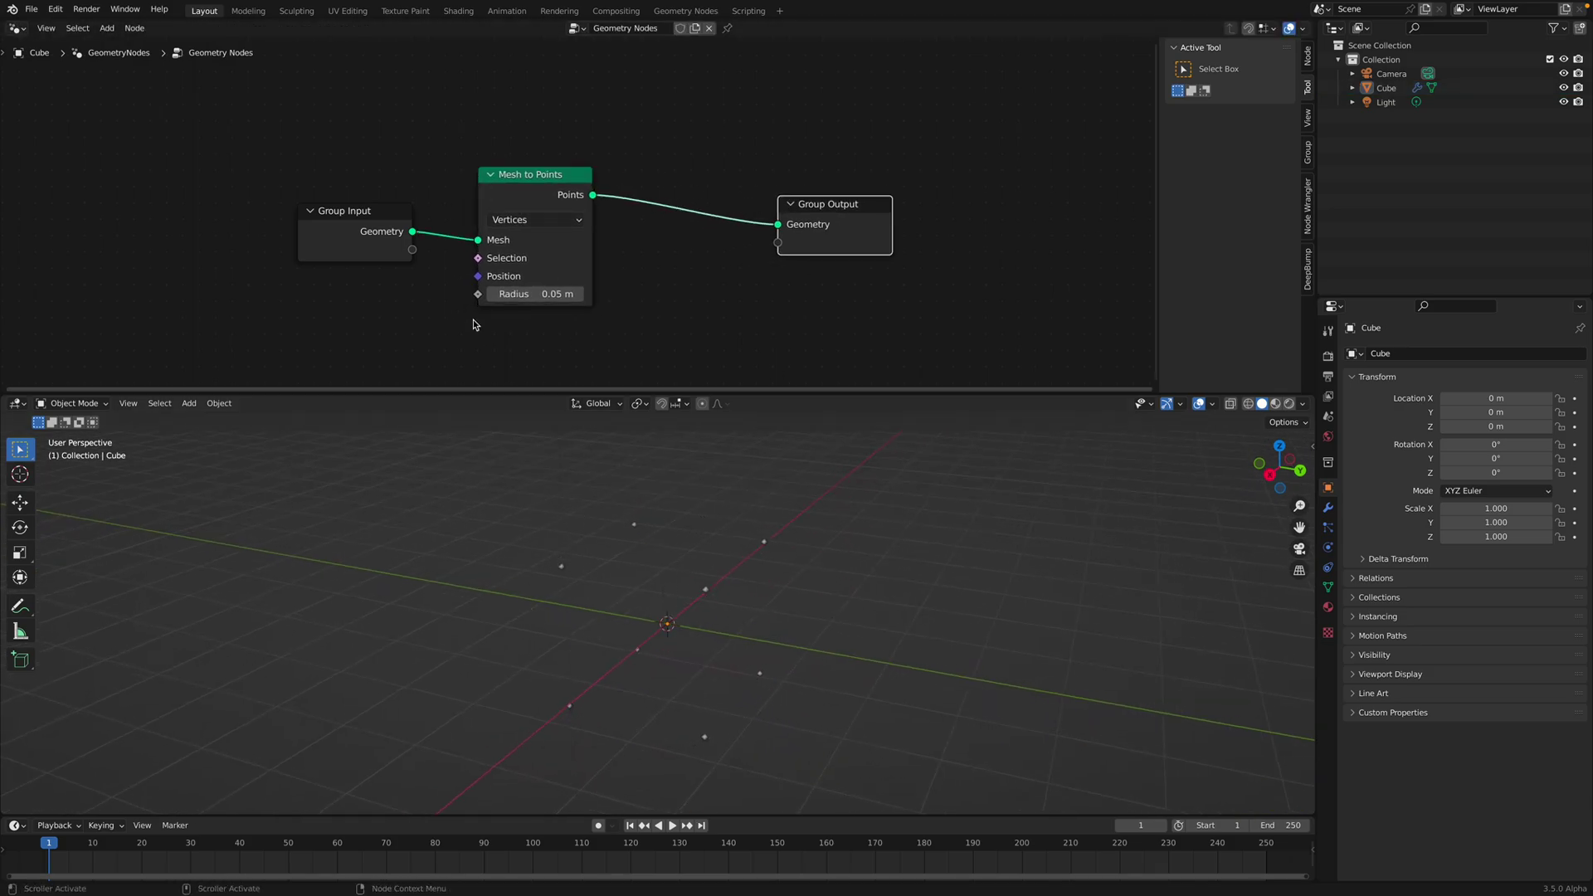
middle_drag(833, 662, 818, 633)
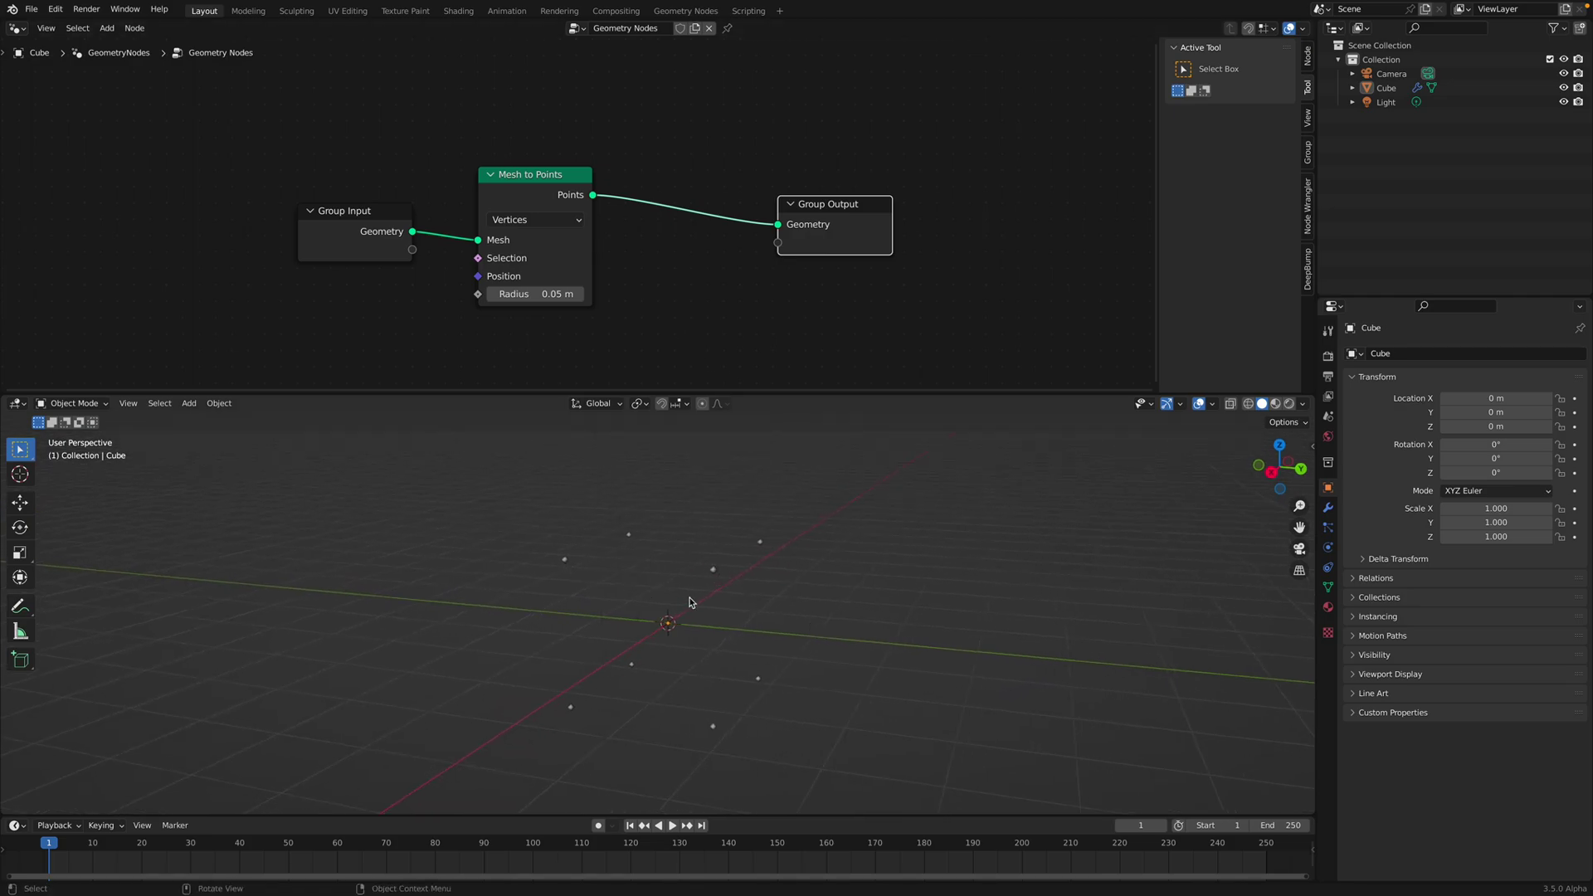
middle_drag(689, 605, 659, 571)
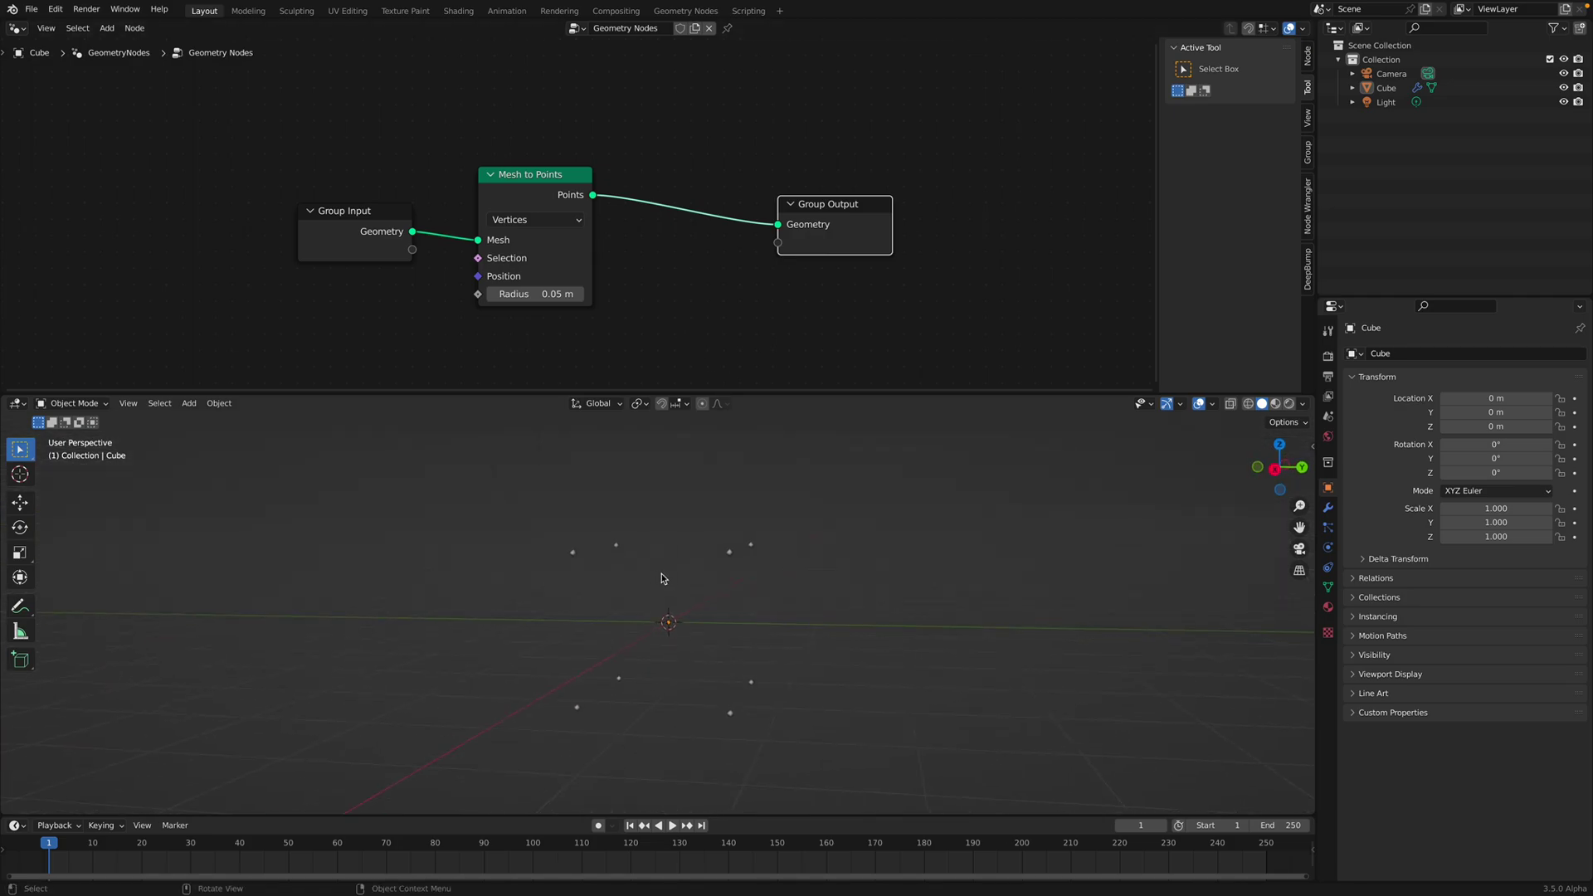
Spread the Group Input, Mesh to Points and Group Output nodes apart to make room between them
drag(836, 209, 921, 202)
scroll(798, 210, down, 2)
middle_drag(501, 210, 453, 217)
drag(371, 218, 315, 213)
drag(519, 212, 493, 217)
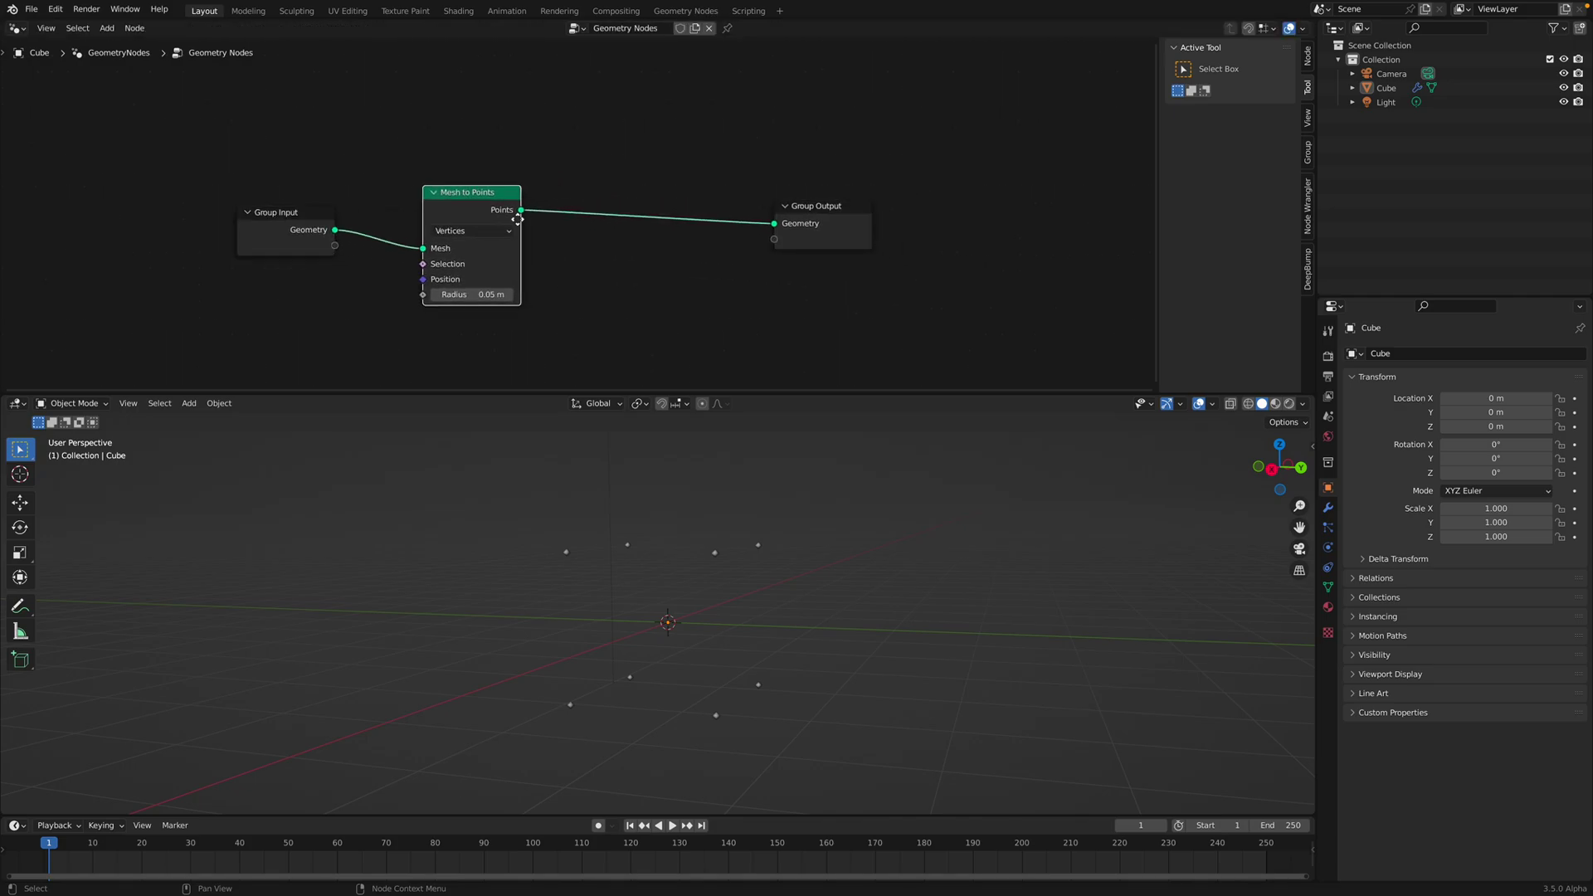
middle_drag(515, 216, 508, 249)
drag(834, 239, 862, 229)
middle_drag(526, 158, 588, 168)
Show the splash screen to check the Blender version, and close it
click(11, 8)
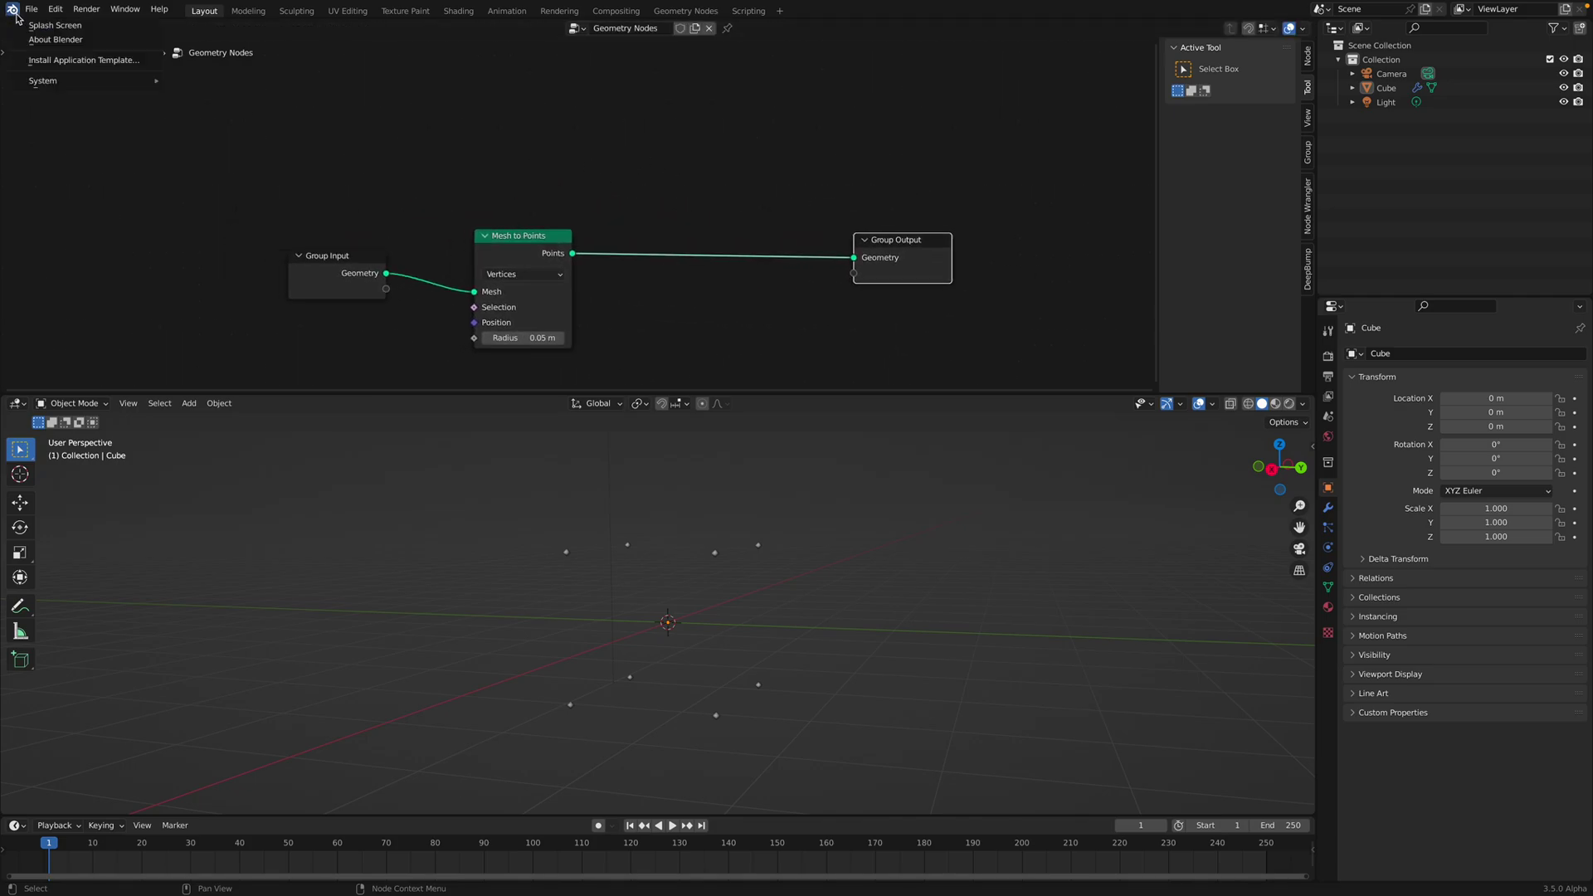
click(42, 28)
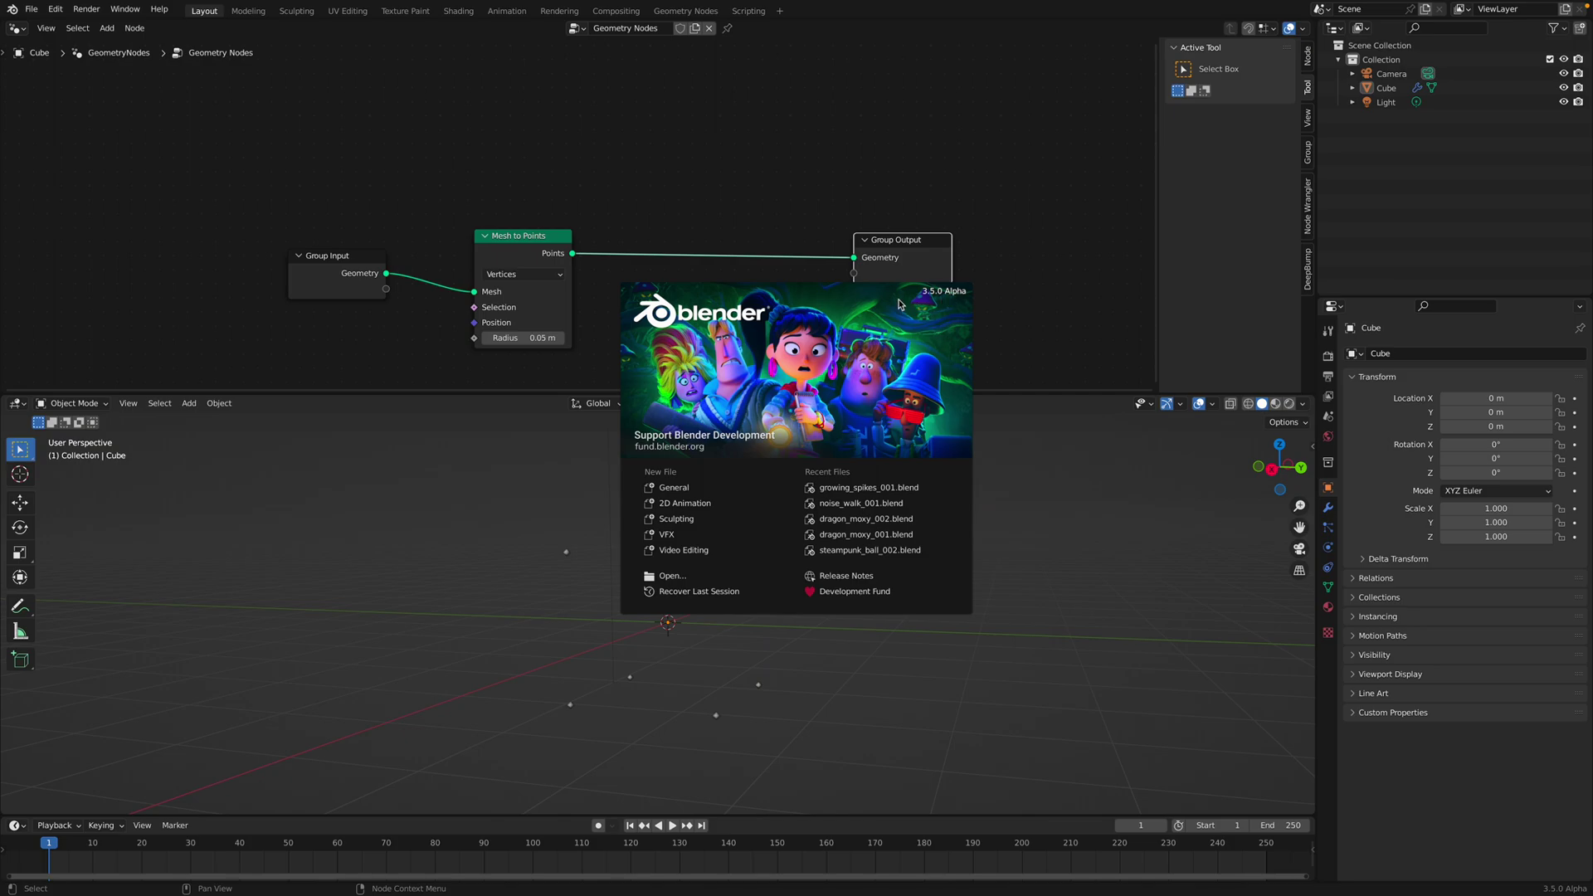
click(591, 158)
Add a Simulation Input node above the link between Mesh to Points and Group Output
middle_drag(591, 158, 565, 190)
scroll(553, 177, down, 2)
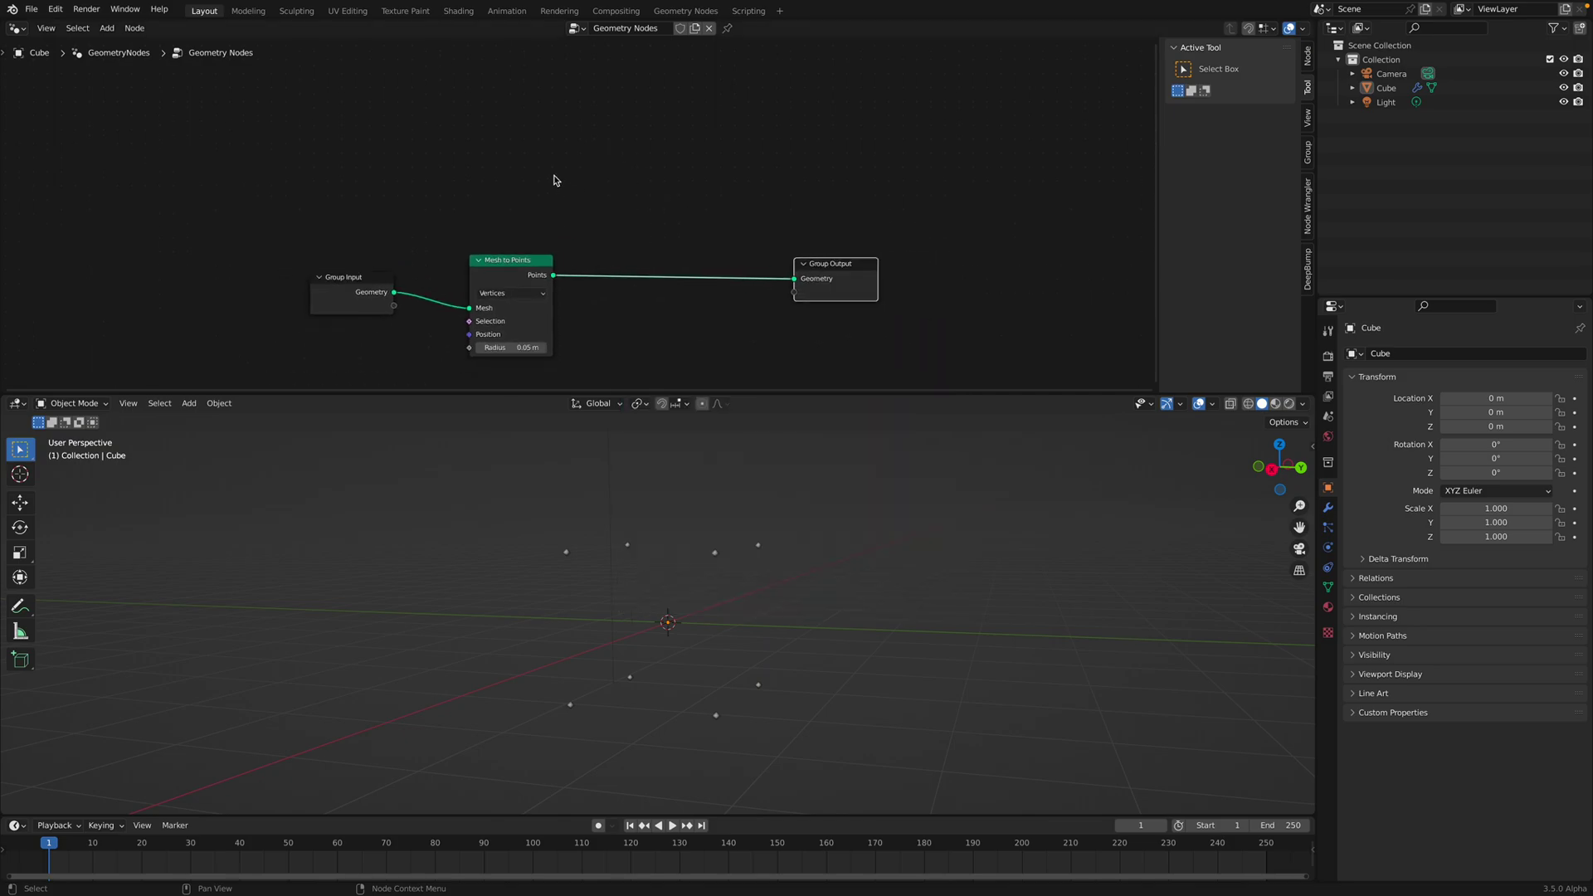
scroll(547, 171, up, 2)
key(shift+a)
click(547, 178)
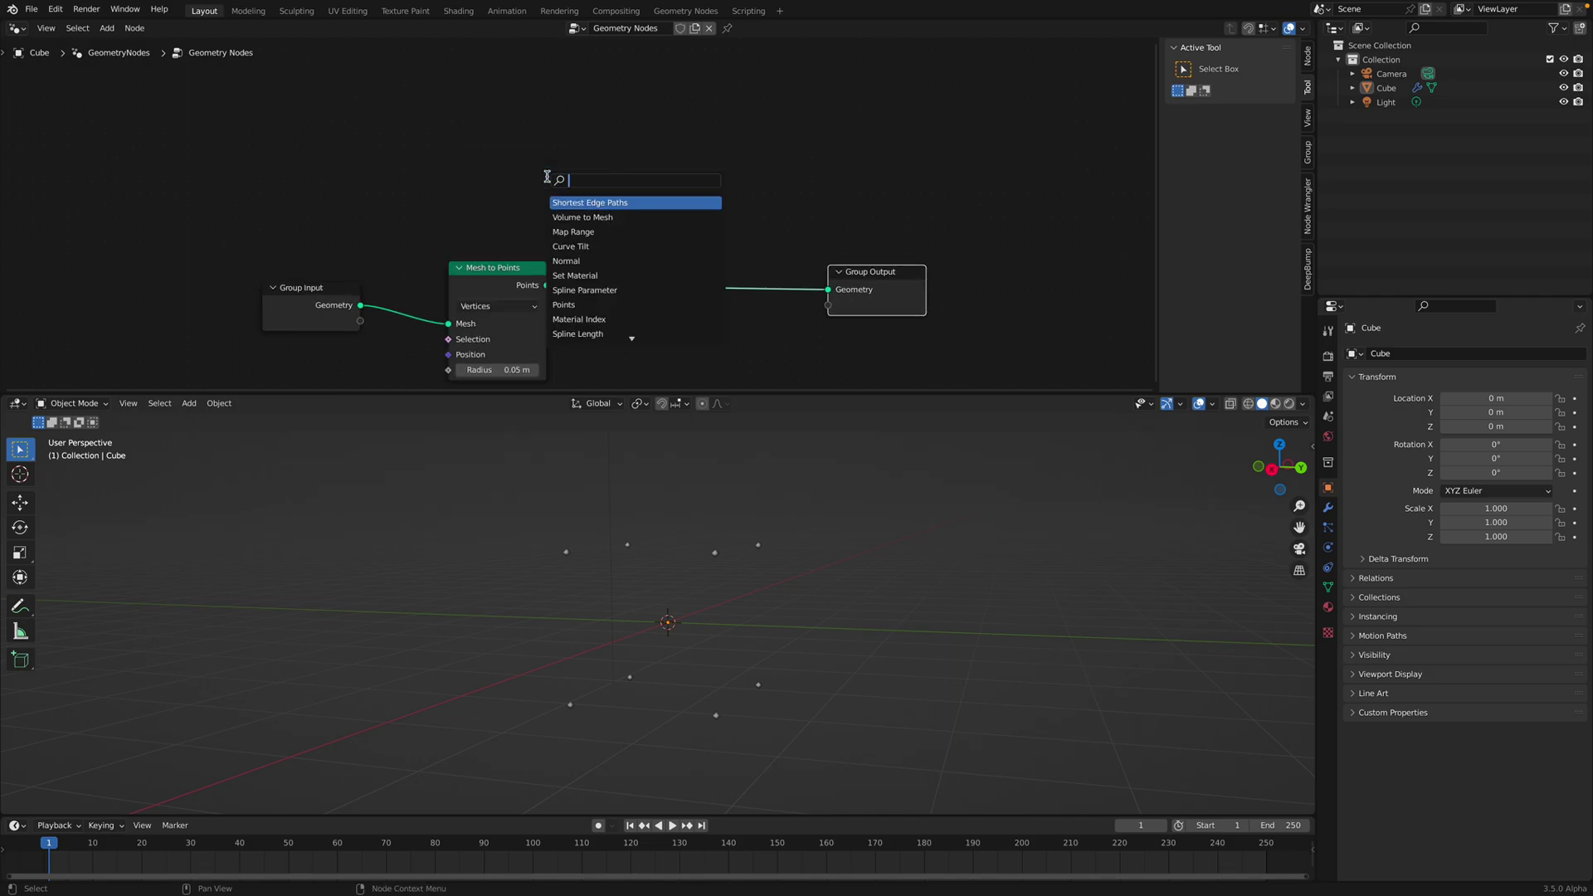
text(simul)
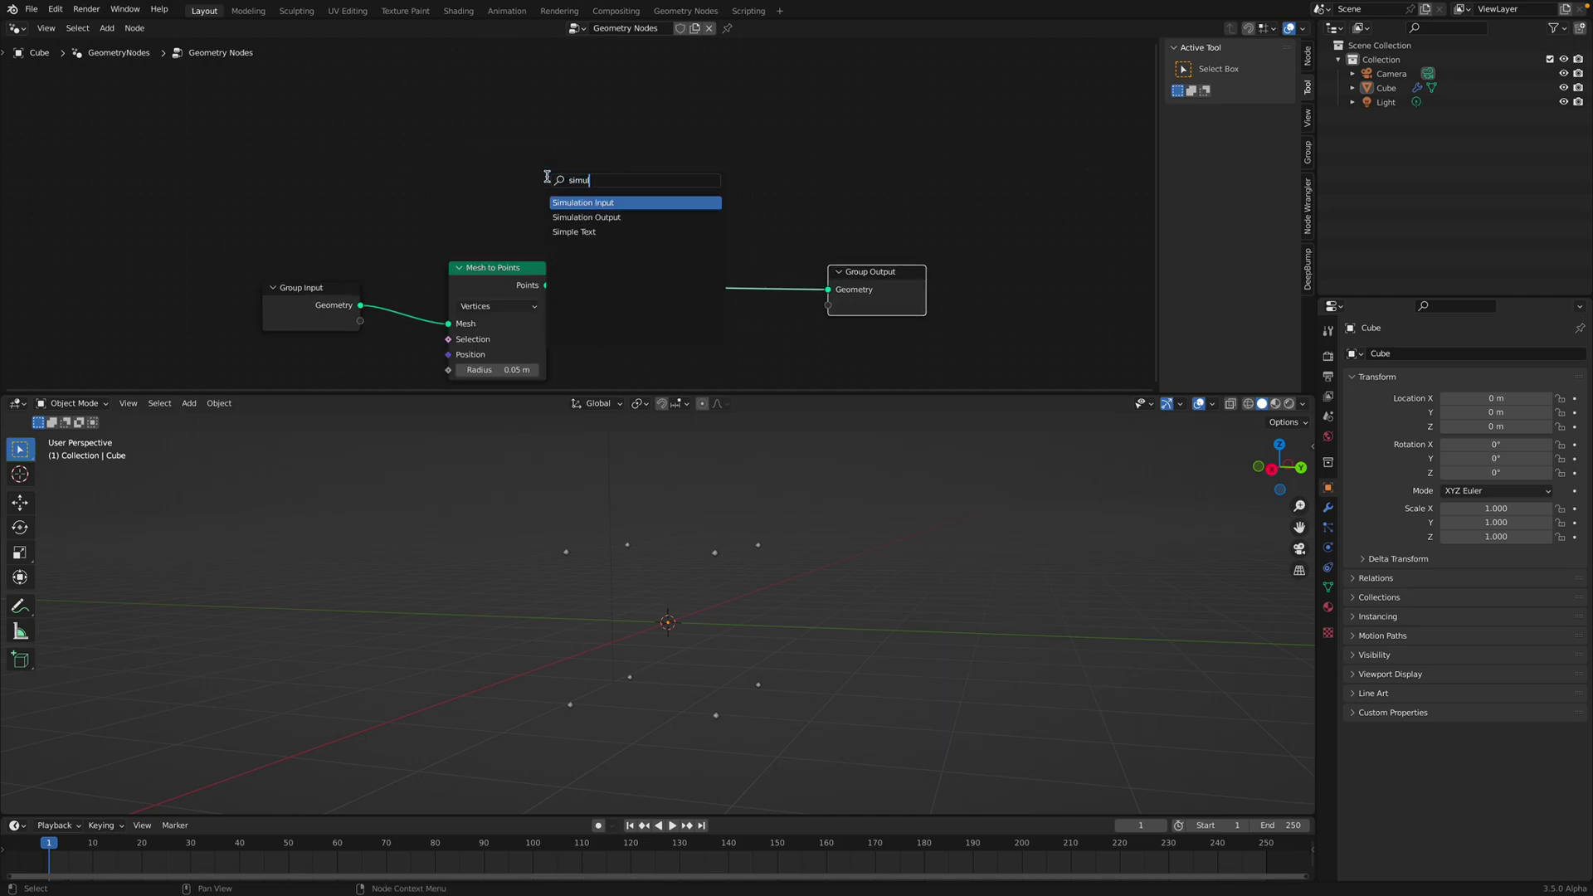
click(596, 204)
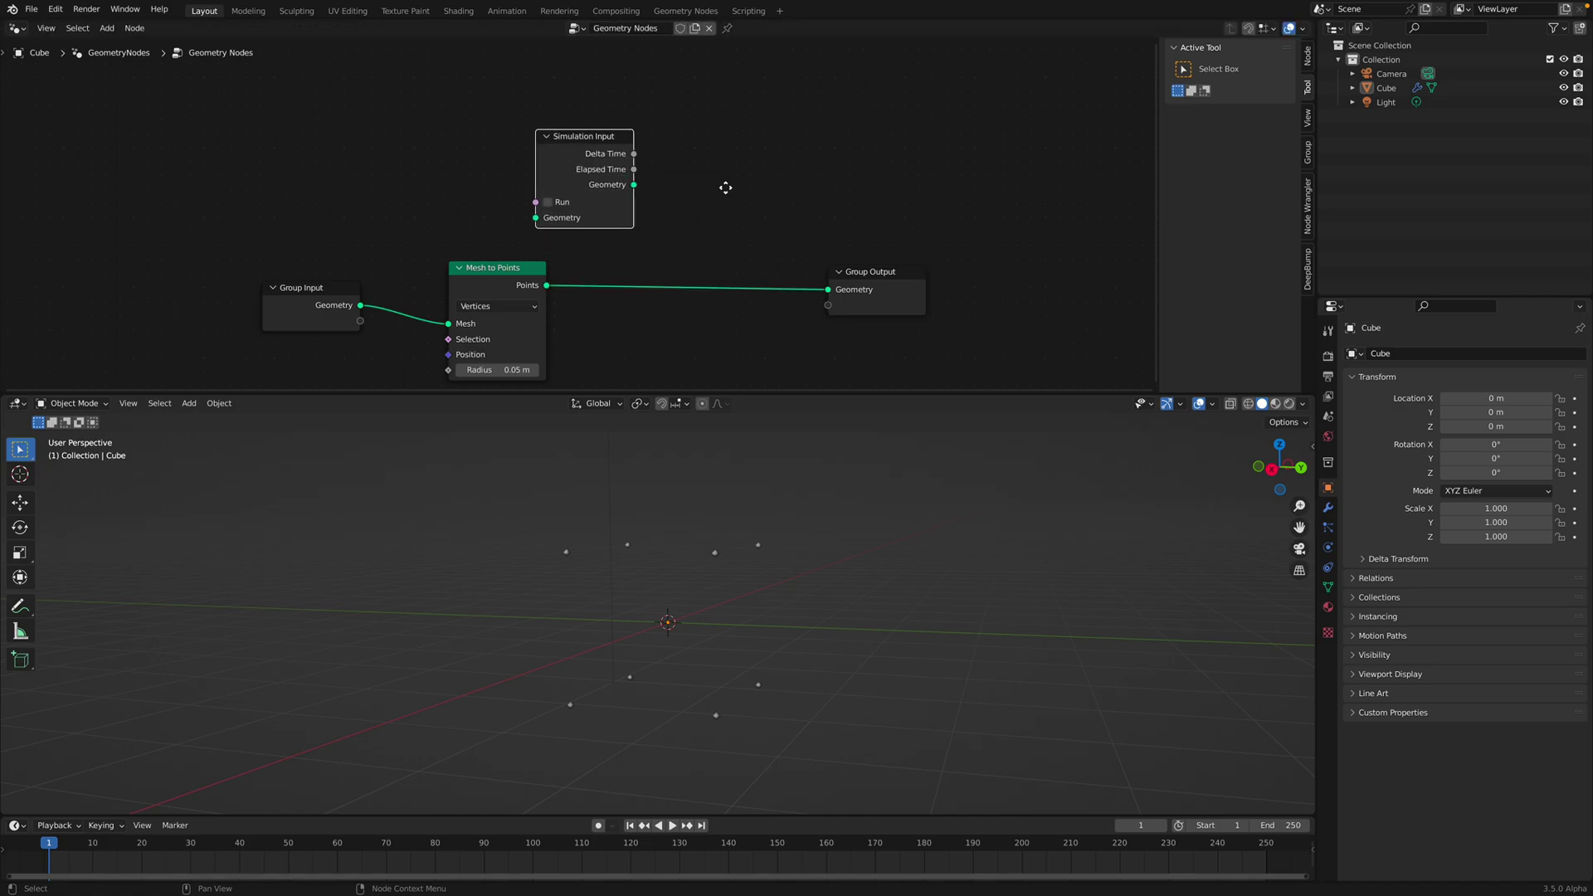
Add a Simulation Output node beyond the Simulation Input node, above Group Output
key(shift+a)
click(751, 142)
text(simu)
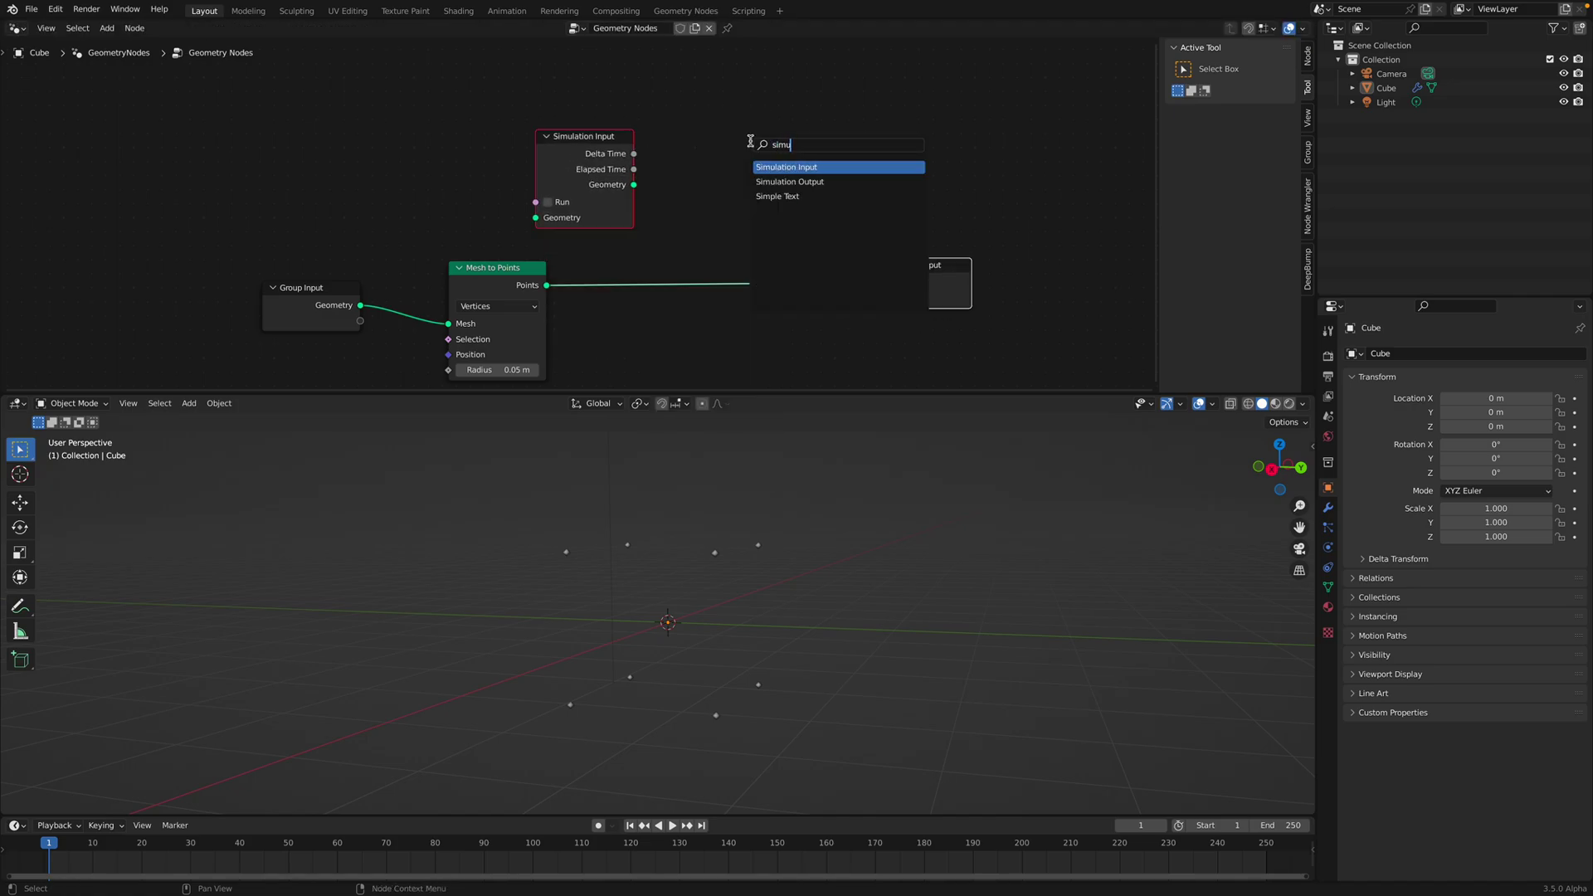
key(Down)
key(Return)
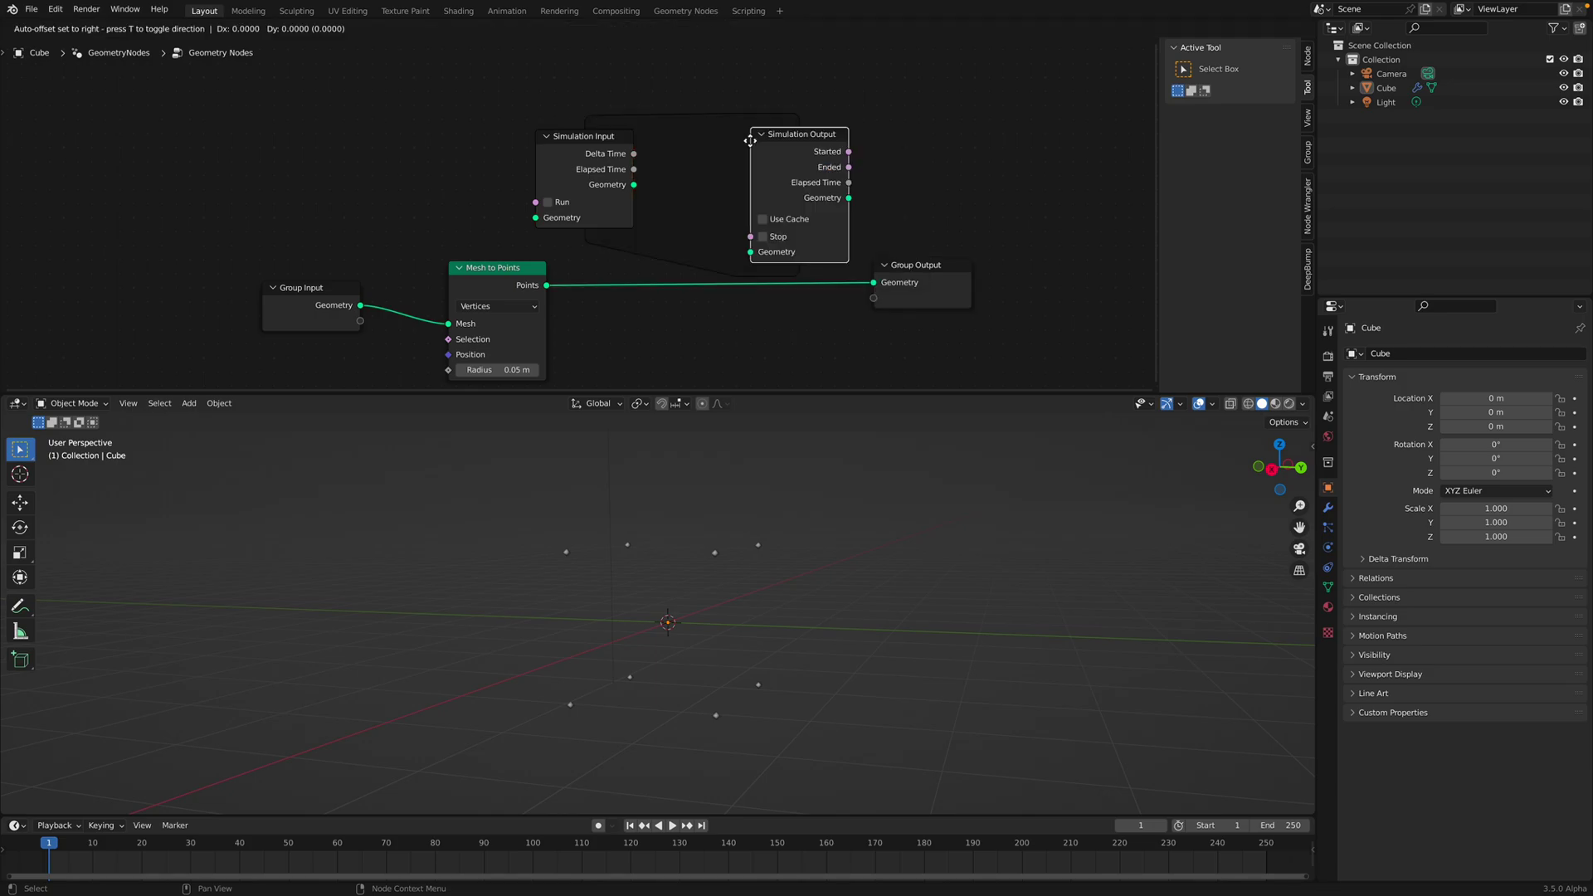
click(806, 109)
Move Group Output, Mesh to Points and Group Input outward, away from the simulation nodes
drag(936, 256, 987, 259)
drag(452, 265, 405, 262)
drag(326, 284, 242, 256)
middle_drag(425, 200, 398, 203)
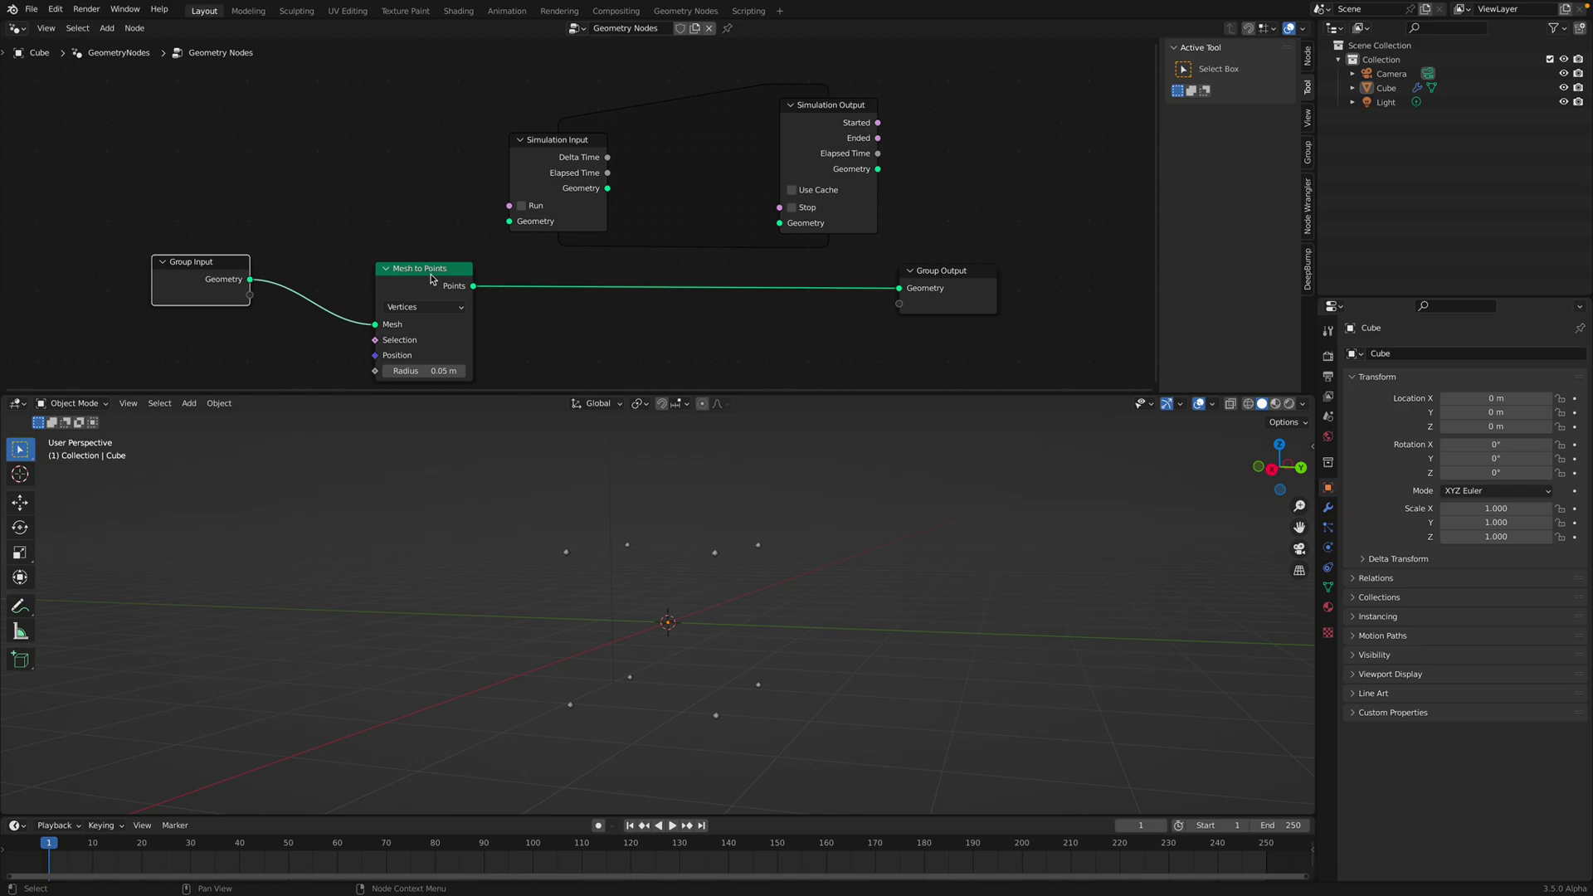
drag(430, 279, 384, 254)
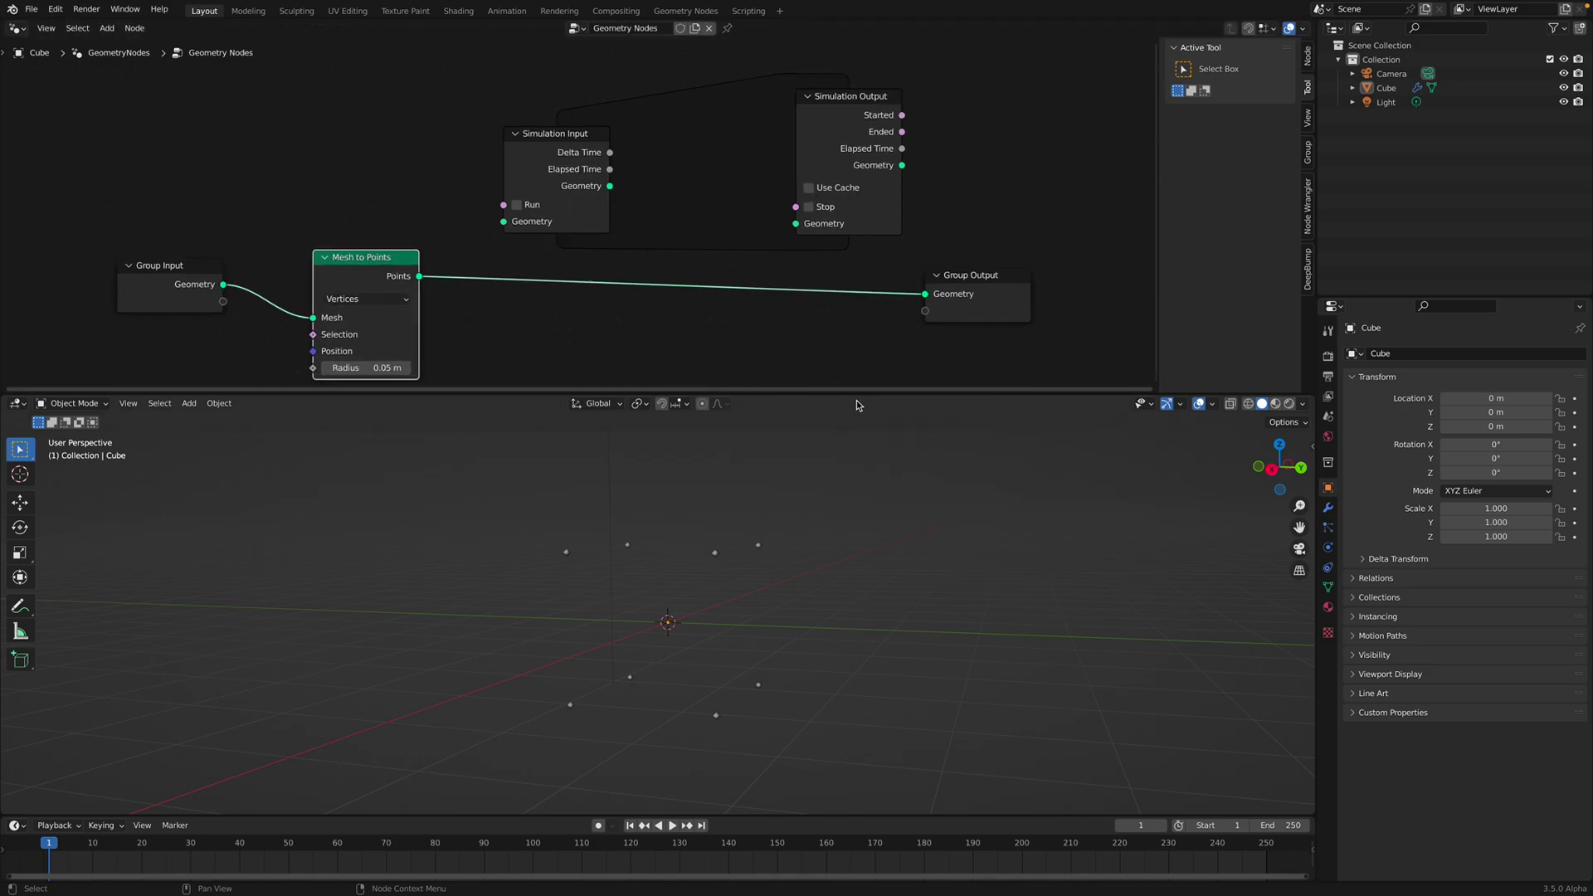
Make the node editor taller and collapse its sidebar to gain working space
drag(858, 389, 859, 437)
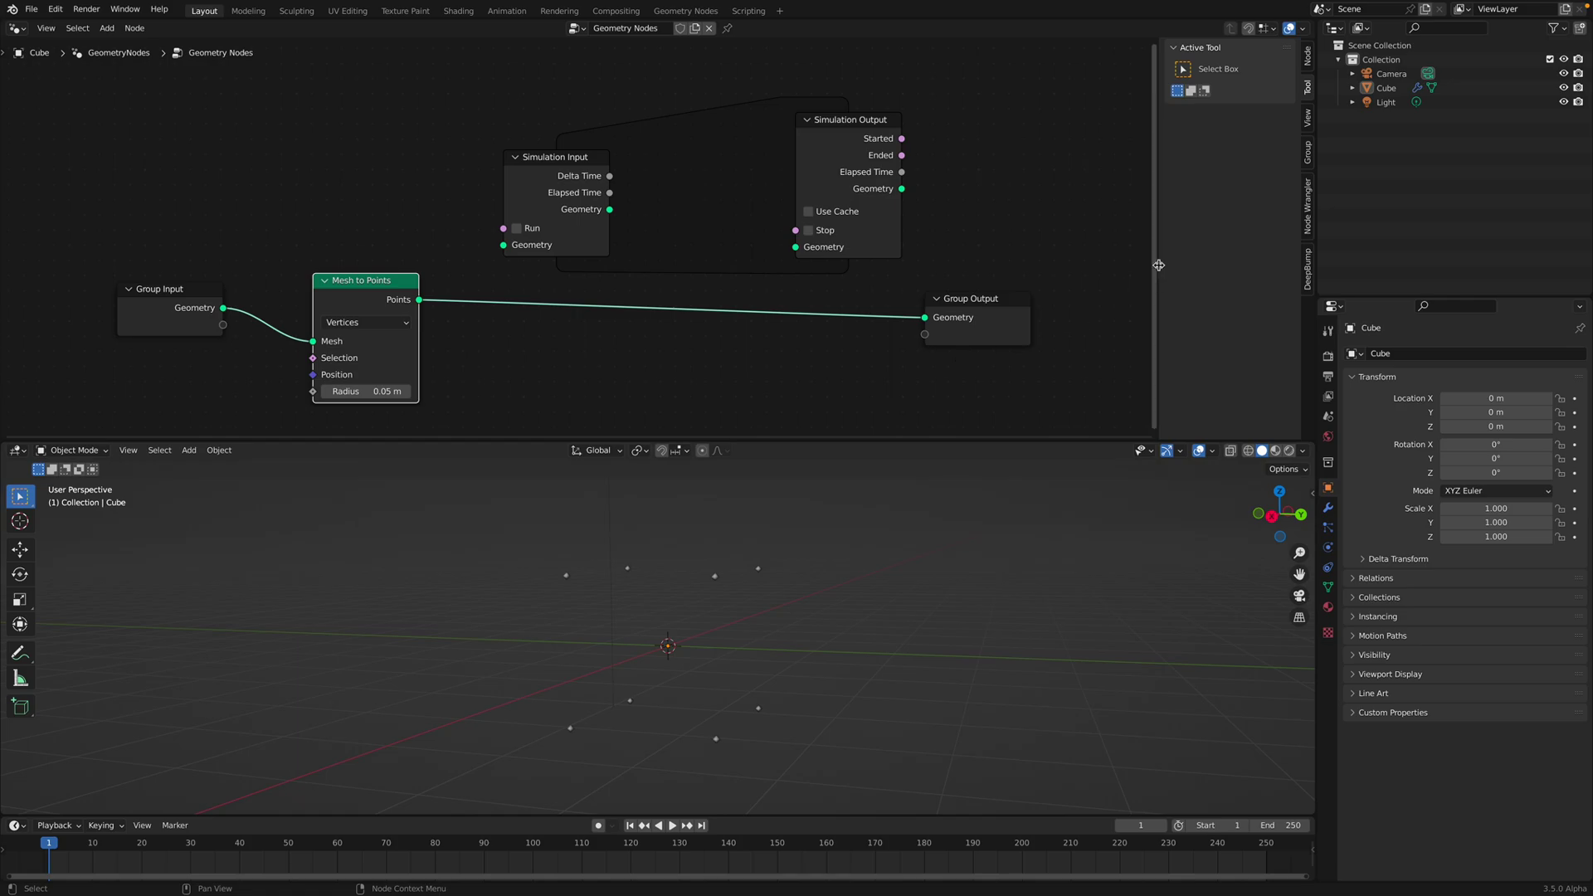
drag(1158, 264, 1278, 266)
Spread the simulation nodes and Group Output apart, and connect the Points output to Simulation Input's Geometry input
drag(669, 139, 637, 117)
drag(974, 106, 1017, 106)
drag(1093, 302, 1159, 309)
drag(445, 282, 542, 218)
Move Simulation Output and Group Output farther from Simulation Input to widen the gap inside the simulation zone
middle_drag(611, 125, 479, 138)
drag(815, 133, 858, 127)
drag(988, 317, 1024, 316)
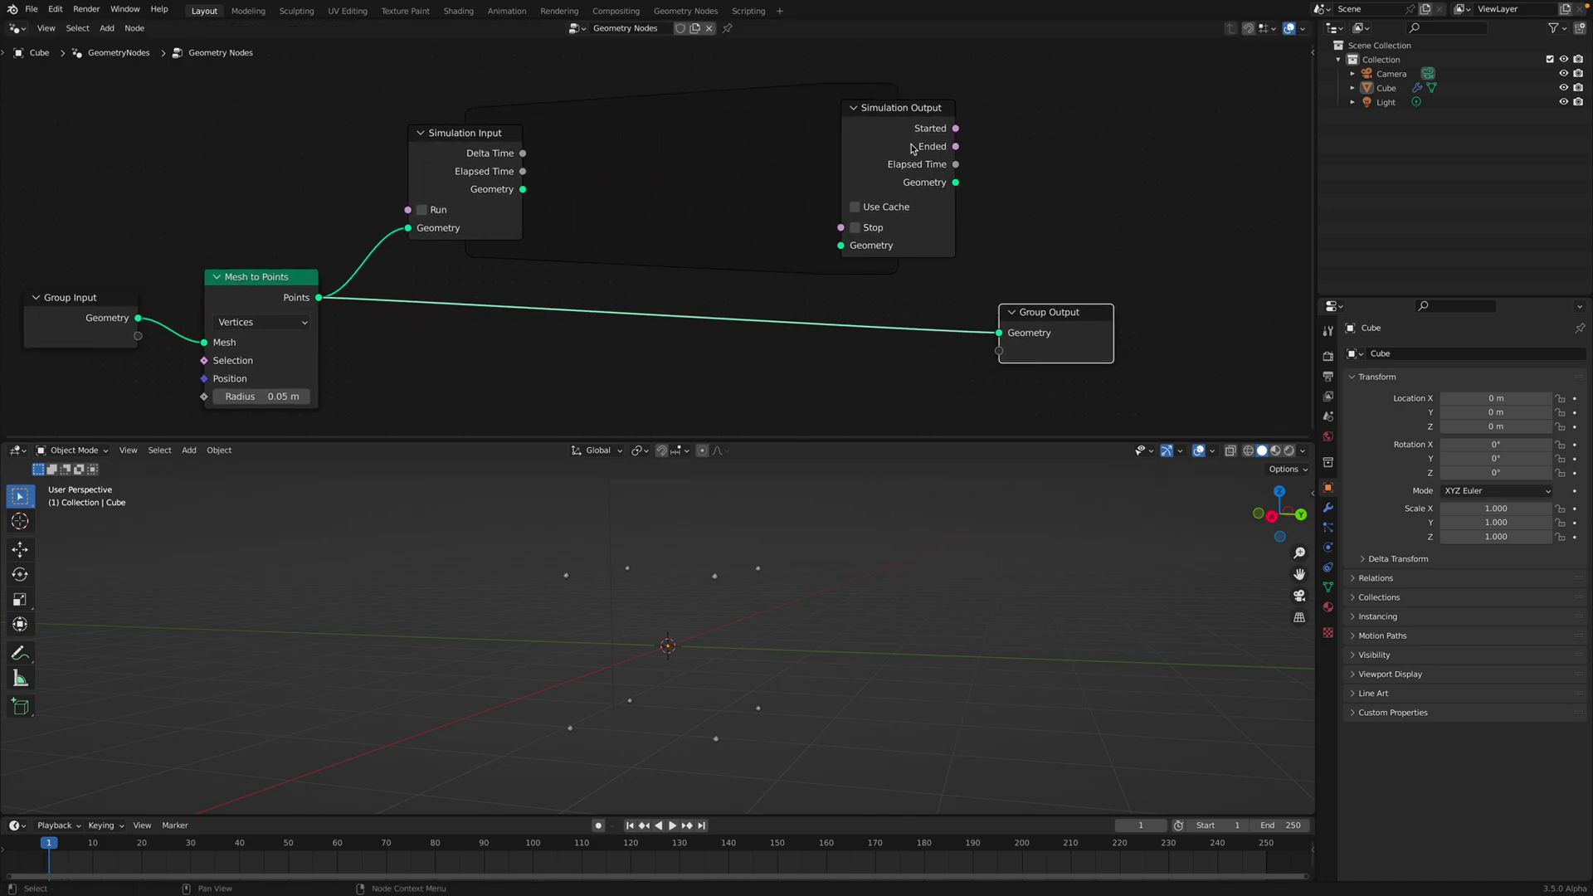
drag(913, 148, 966, 149)
click(590, 199)
scroll(602, 220, up, 2)
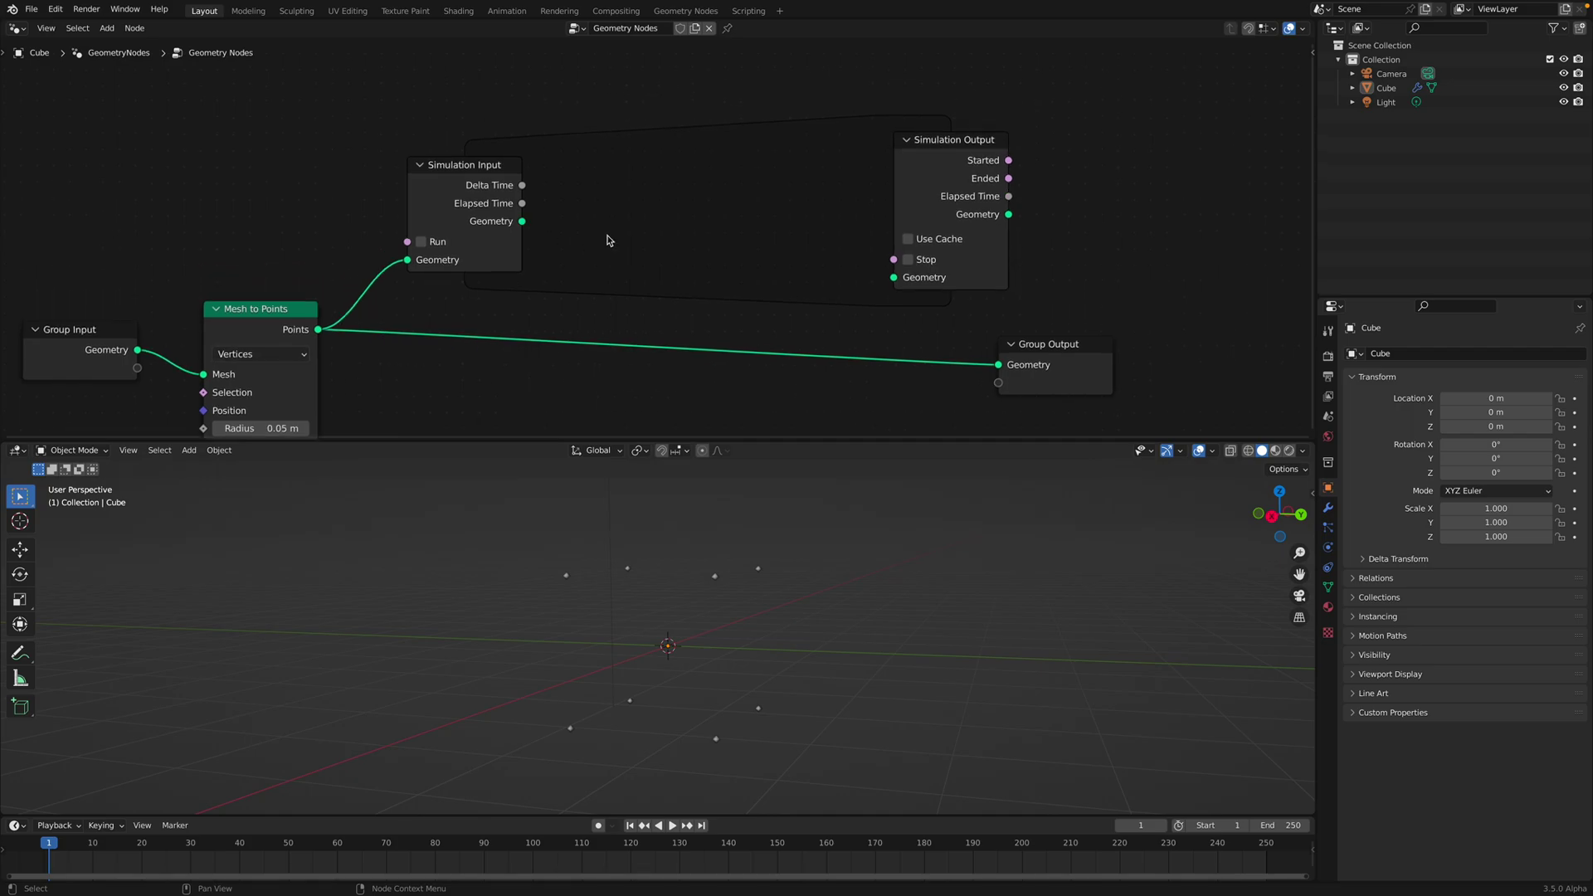
Save the scene to the Desktop as simulation_points_001.blend, and make the node editor taller
key(ctrl+s)
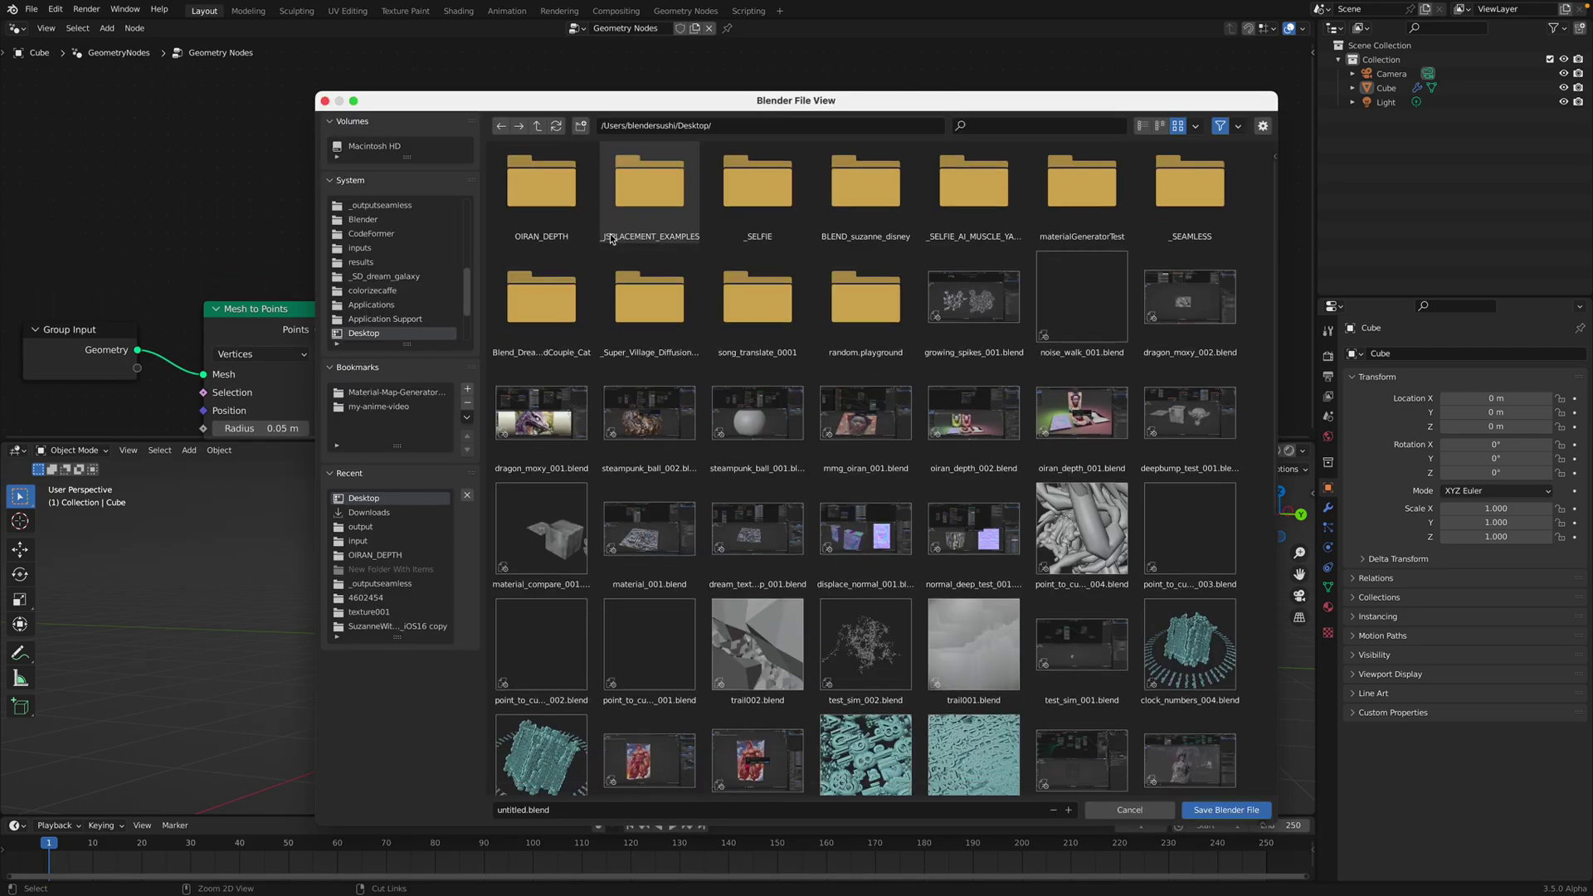
click(516, 810)
text(simulation_points_001)
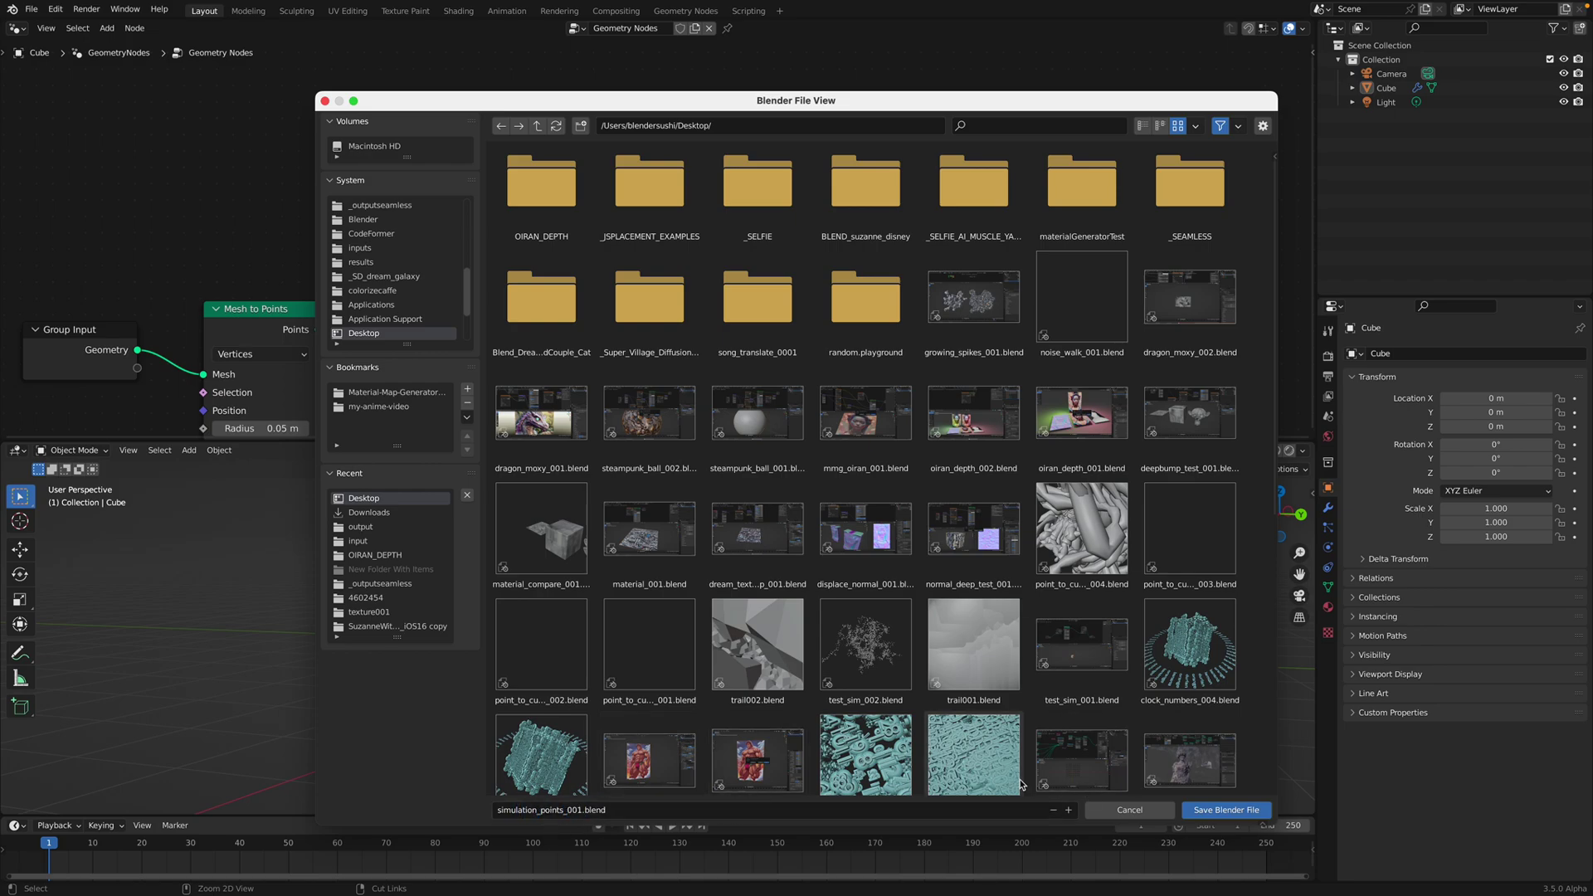
click(1227, 809)
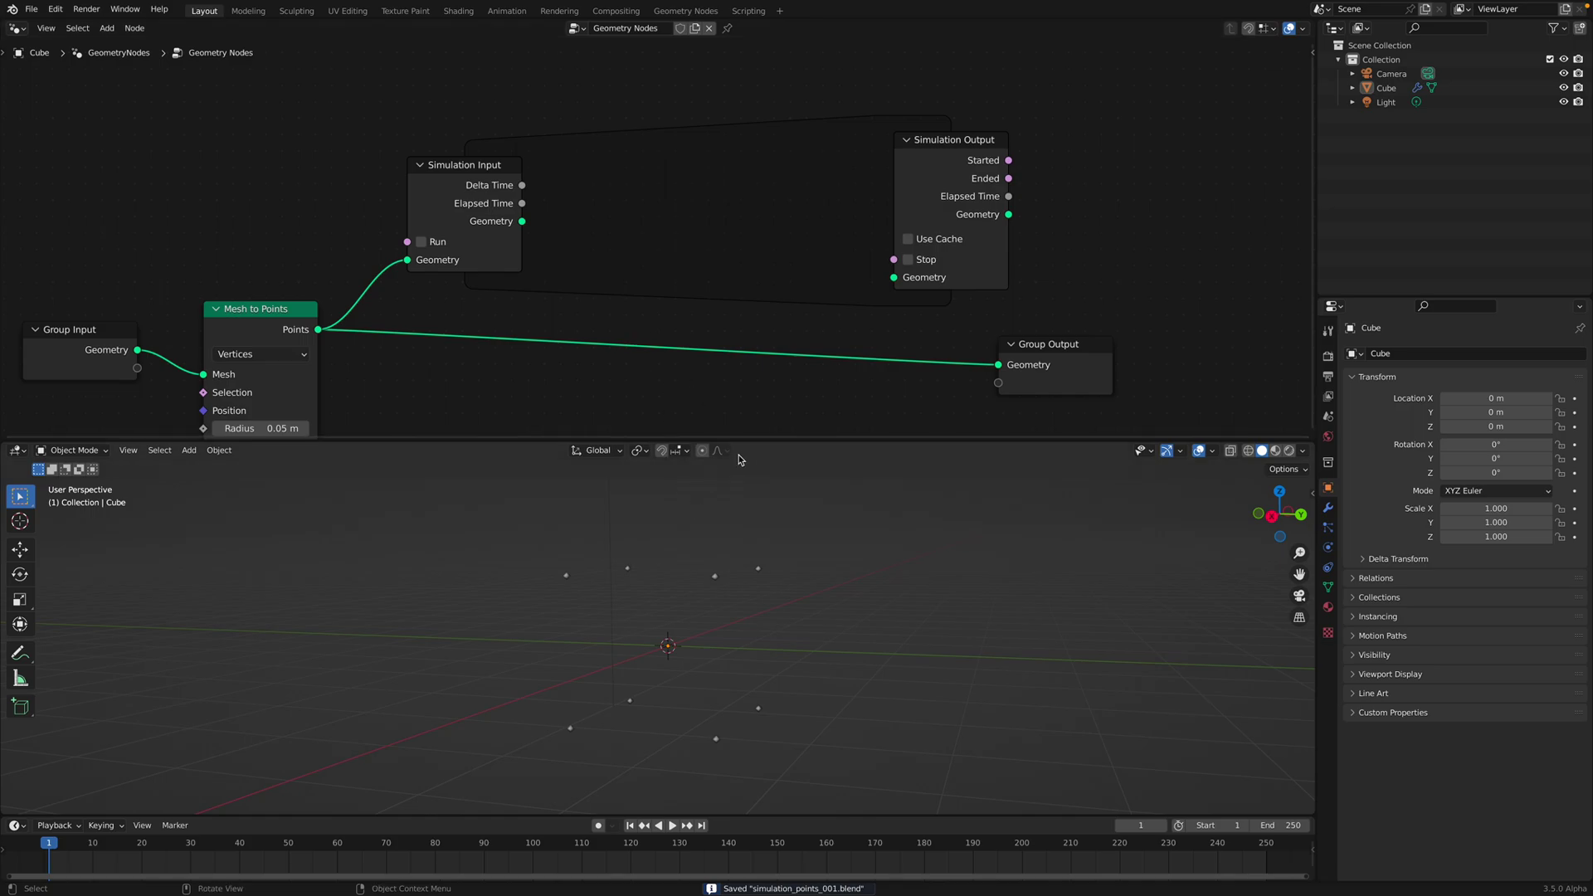
drag(770, 445, 747, 483)
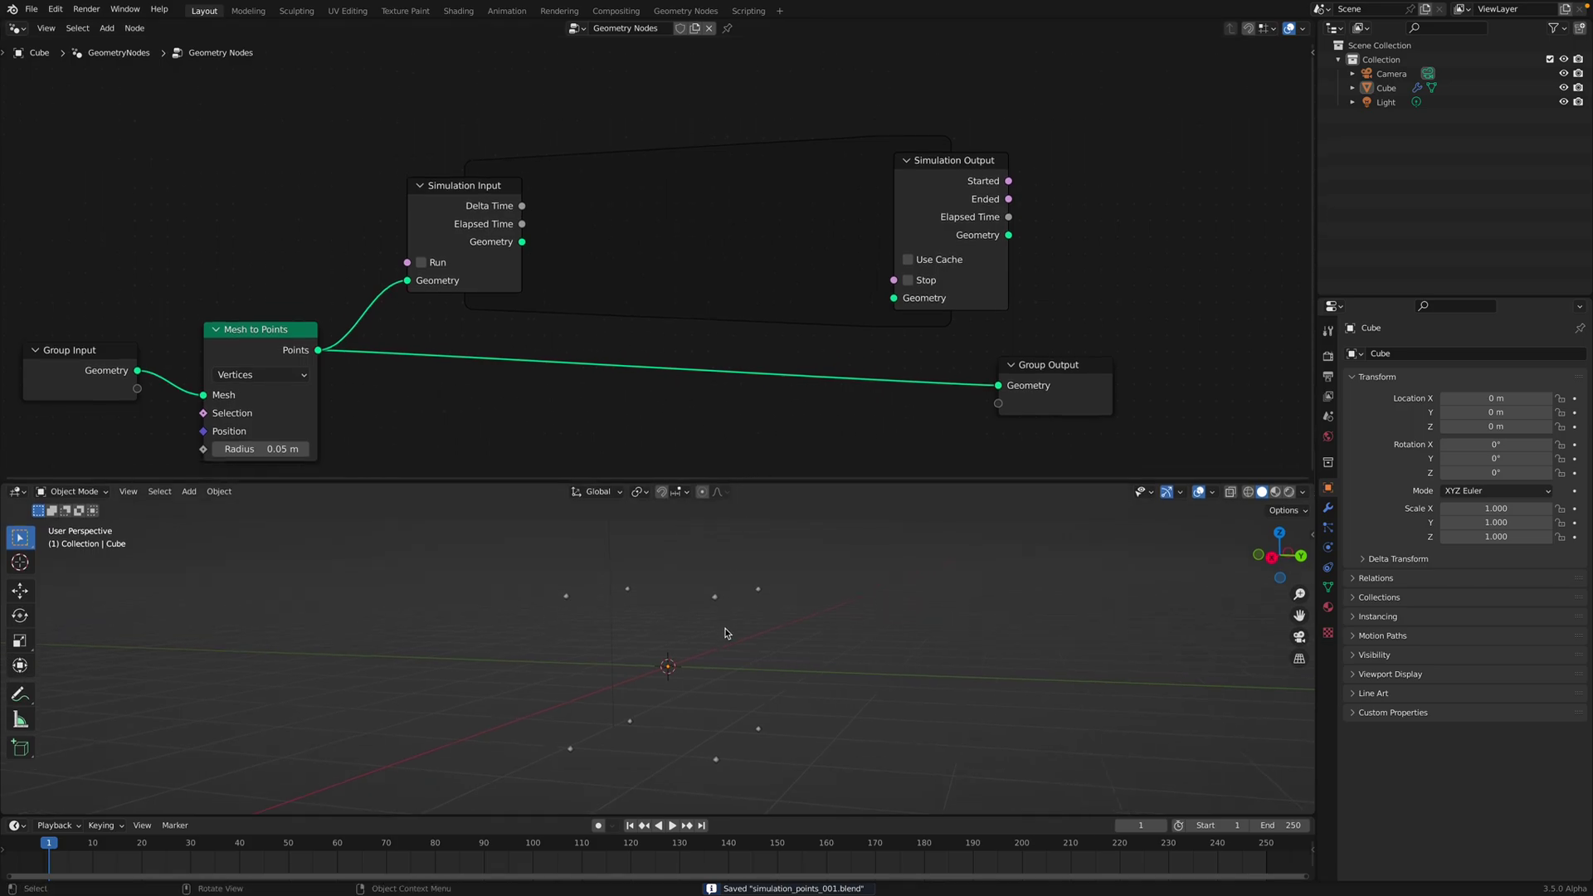
Raise Simulation Input, move Simulation Output and Group Output farther away from it, and make the timeline slightly taller
middle_drag(729, 633, 713, 607)
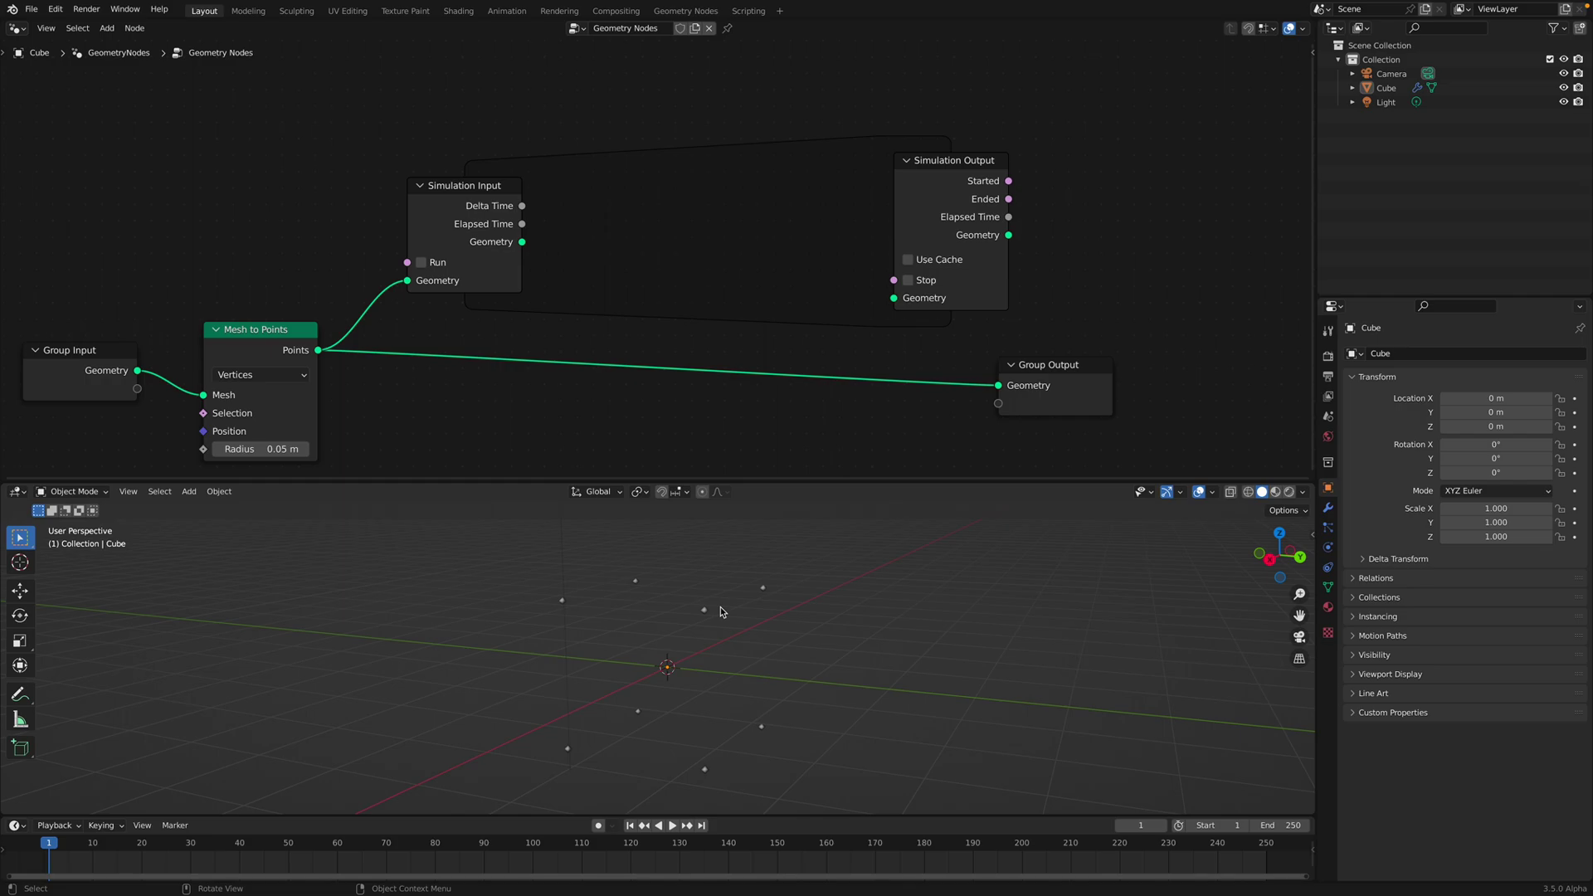
middle_drag(568, 211, 580, 213)
drag(493, 193, 493, 177)
drag(1062, 378, 1073, 378)
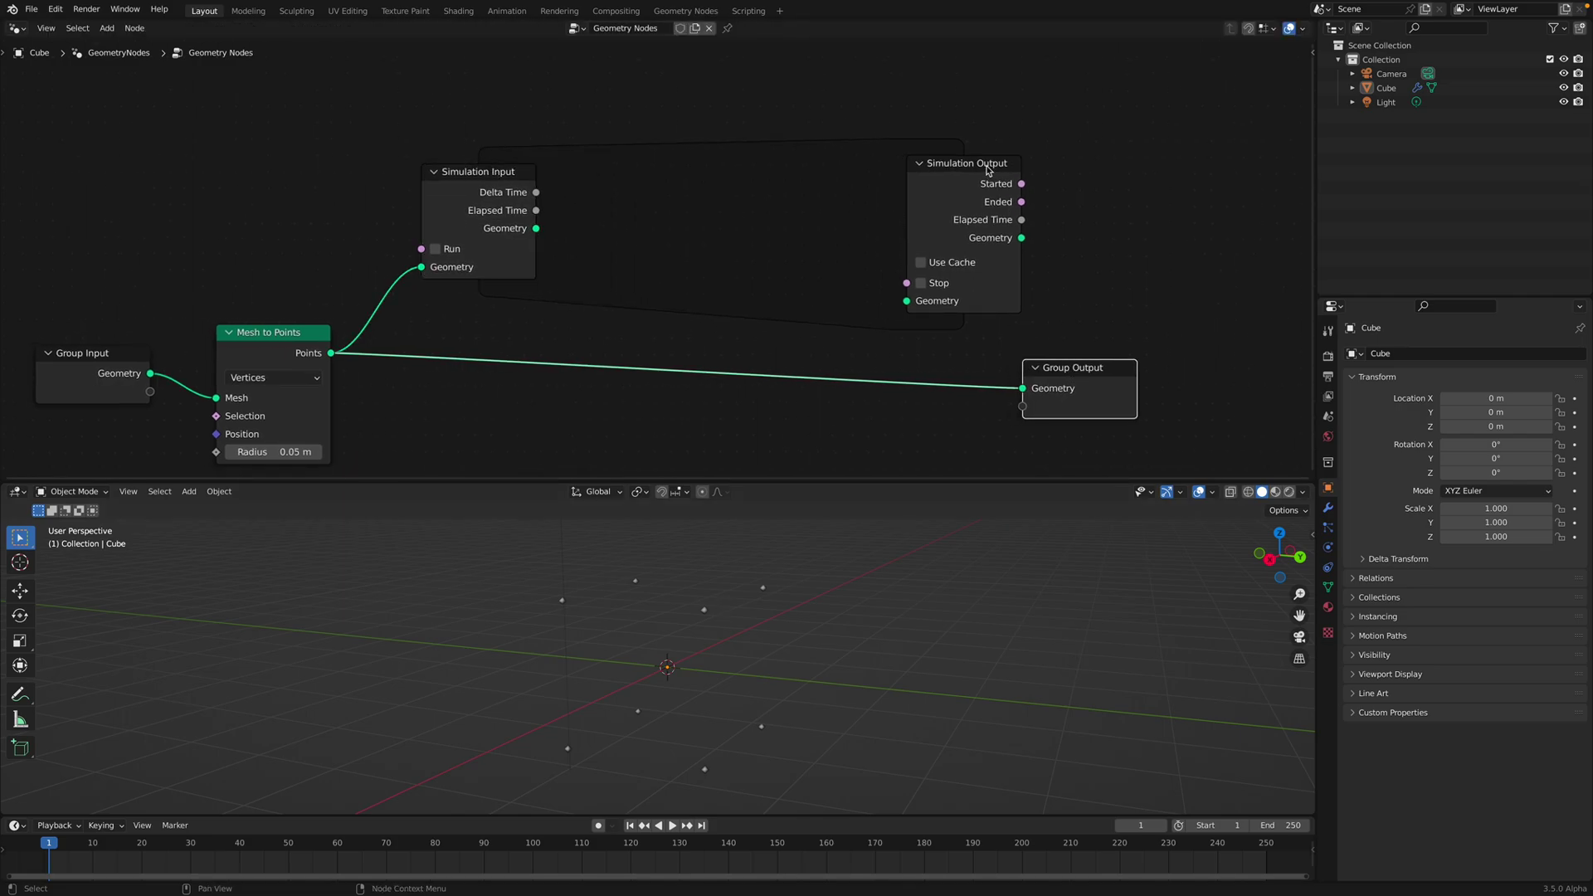
drag(990, 167, 1019, 158)
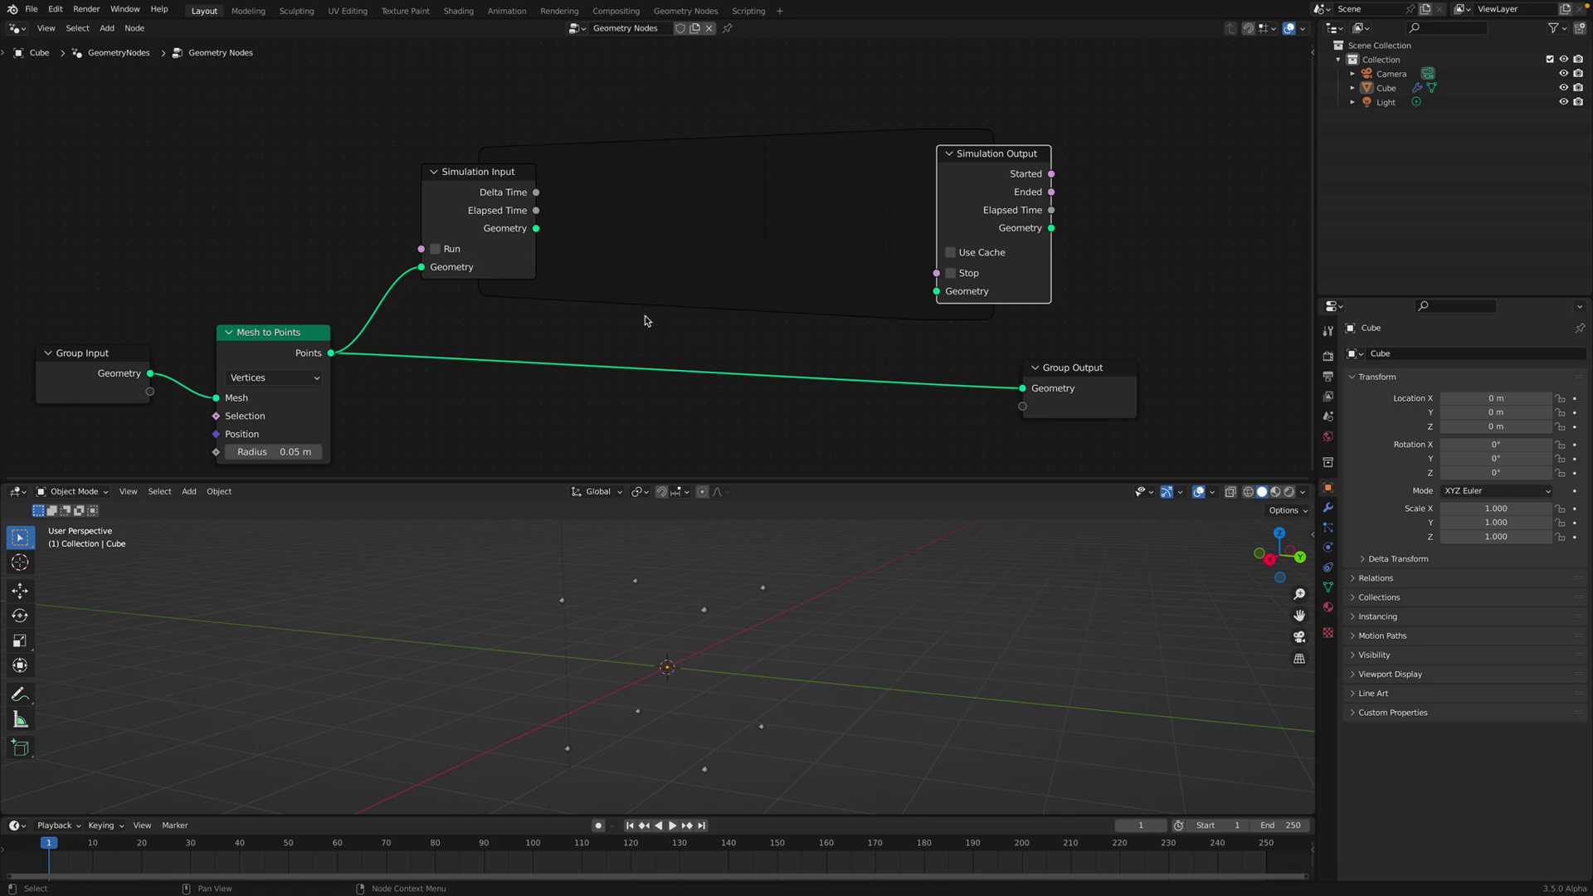
middle_drag(847, 177, 838, 175)
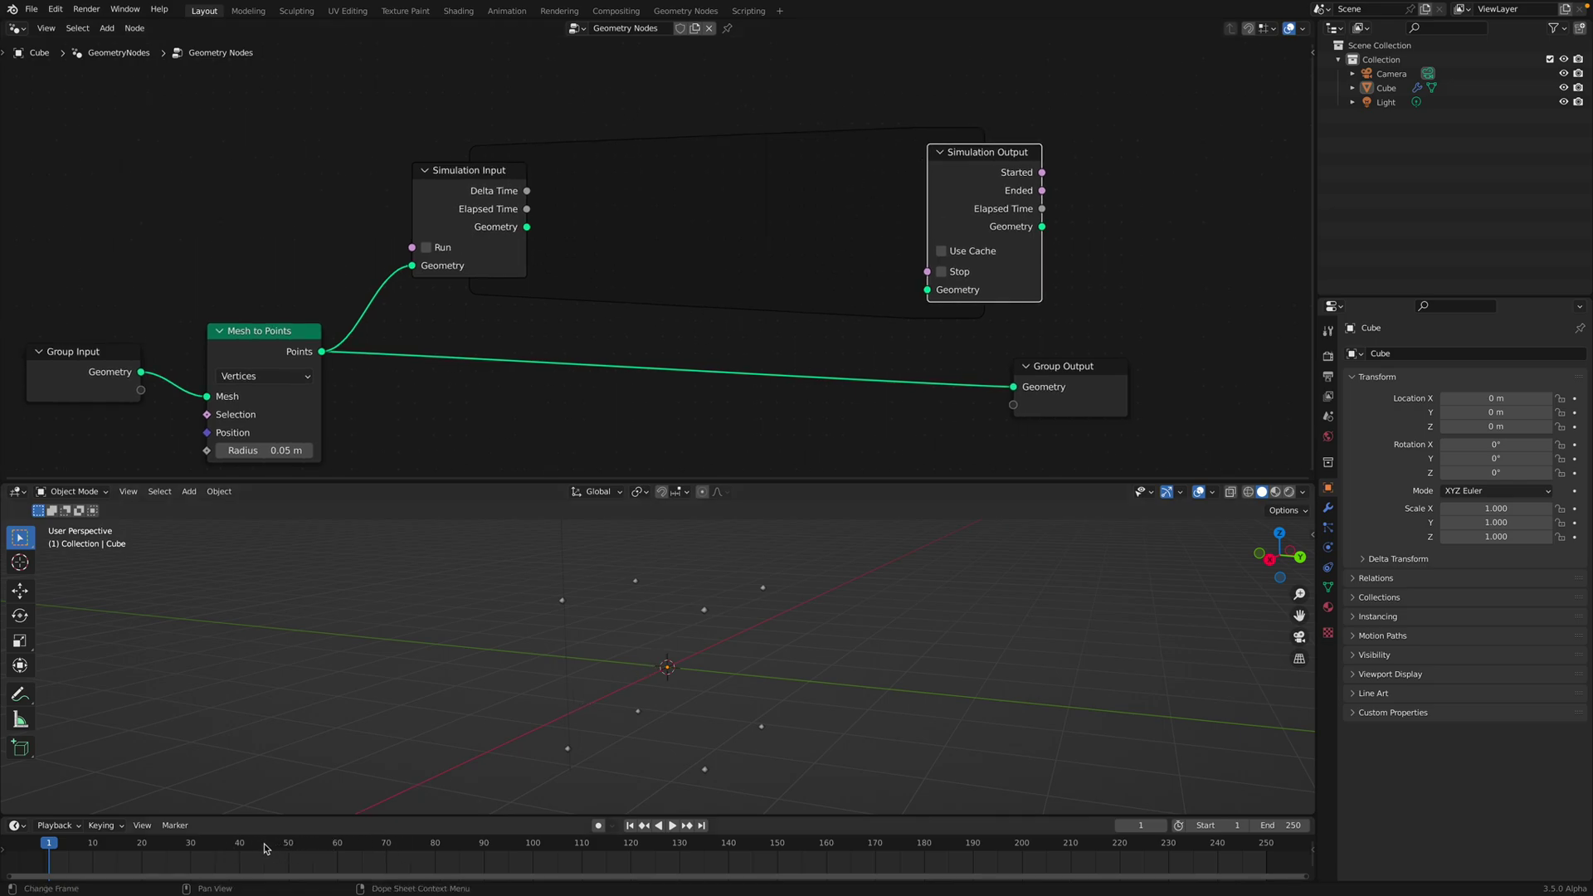
drag(266, 848, 469, 803)
click(630, 826)
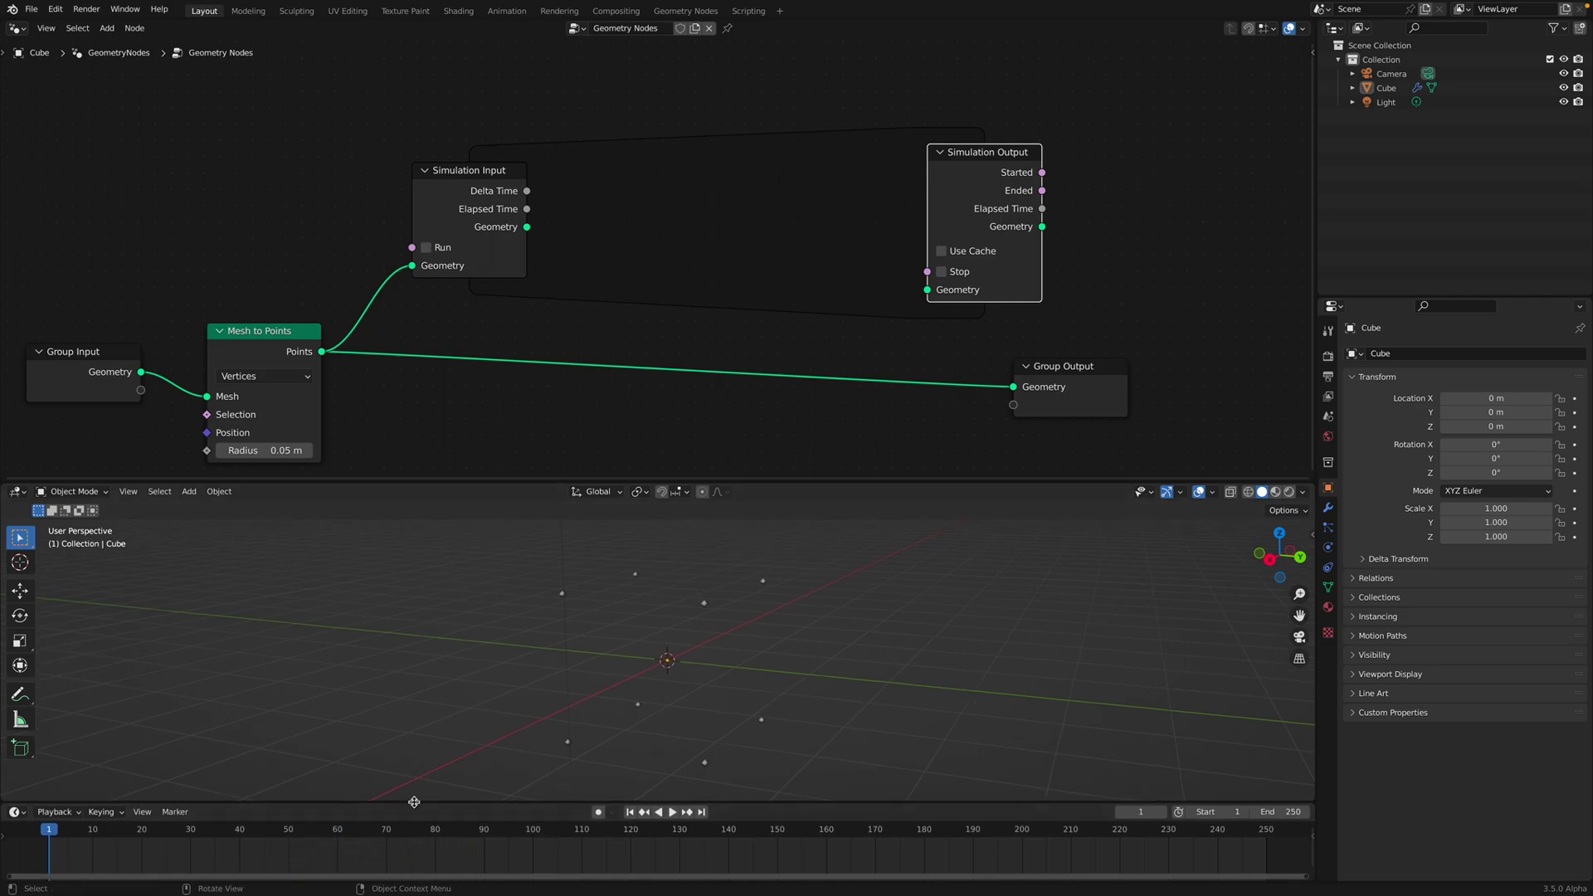
Add a Set Position node inside the simulation zone and wire its geometry between Simulation Input and Simulation Output
middle_drag(632, 233, 650, 254)
key(shift+a)
click(575, 124)
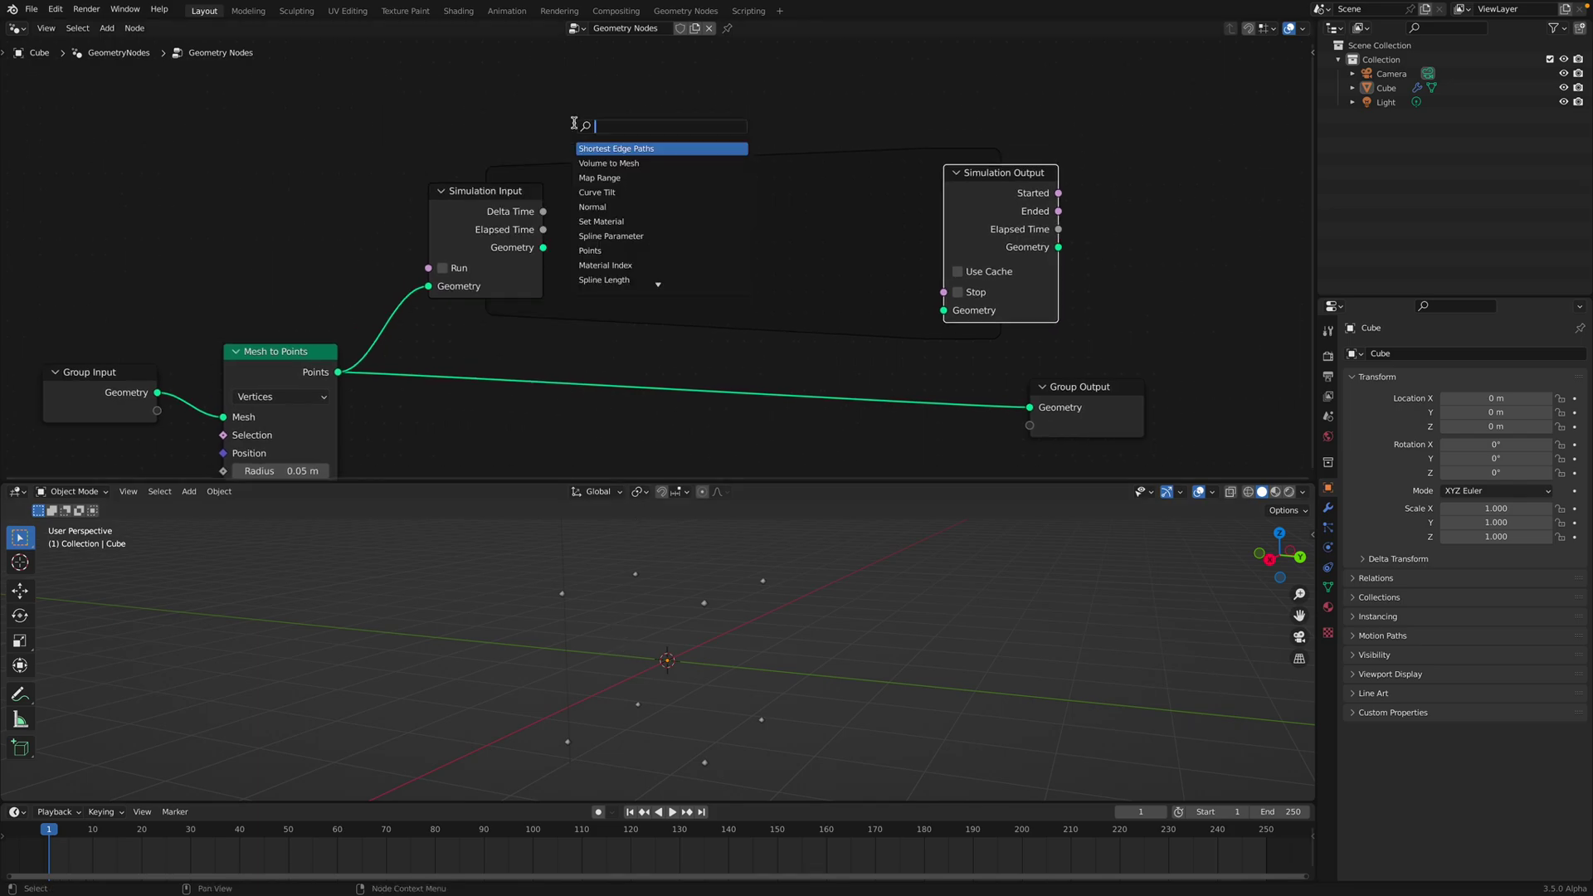
text(set po)
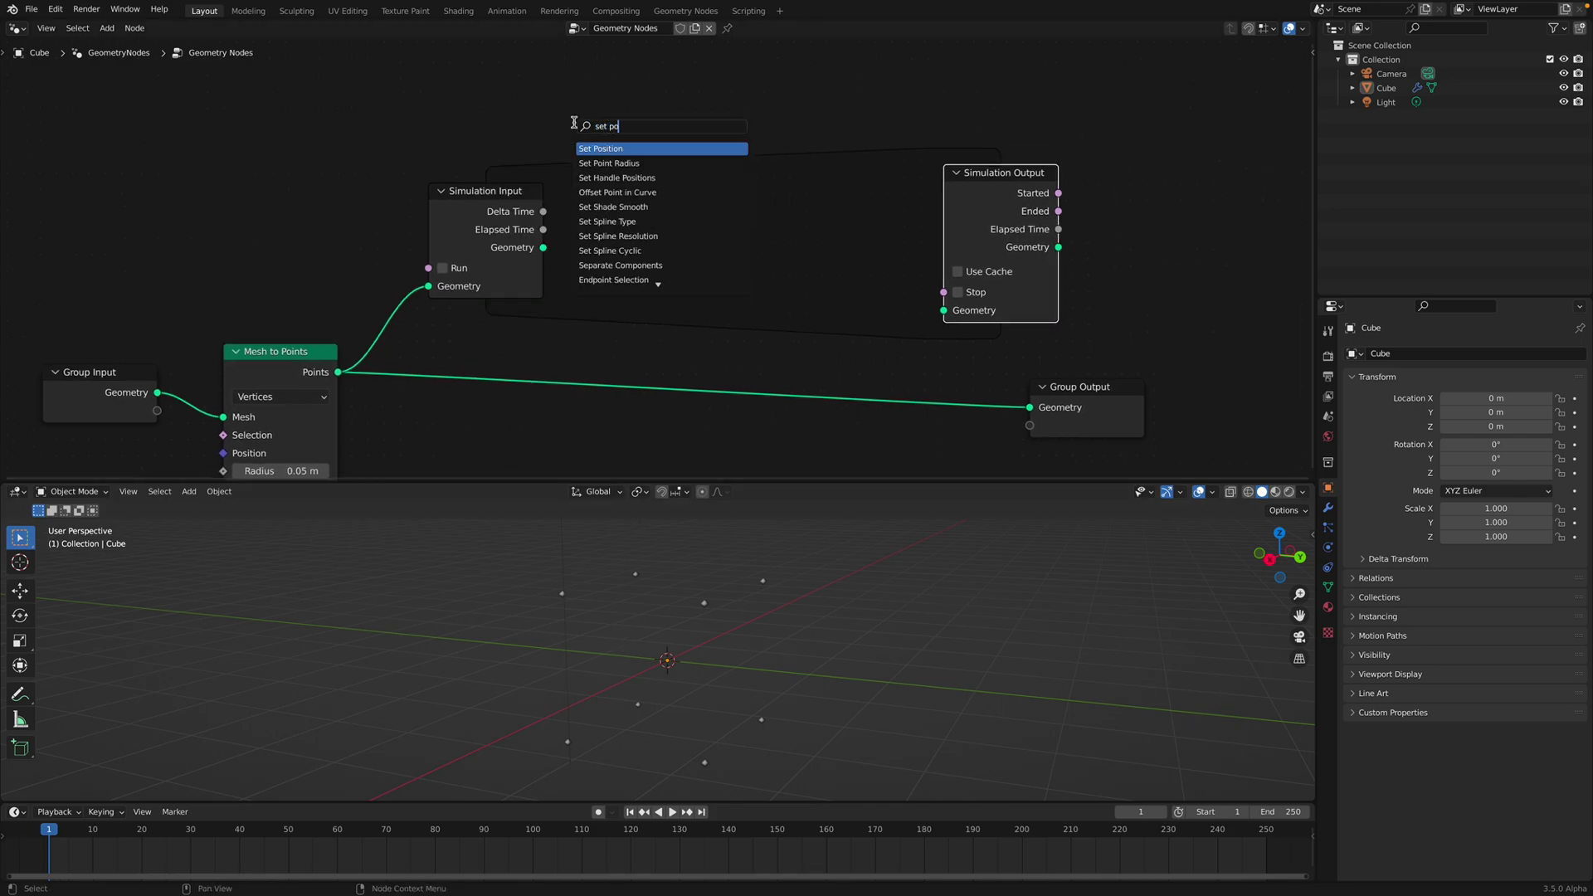
key(Return)
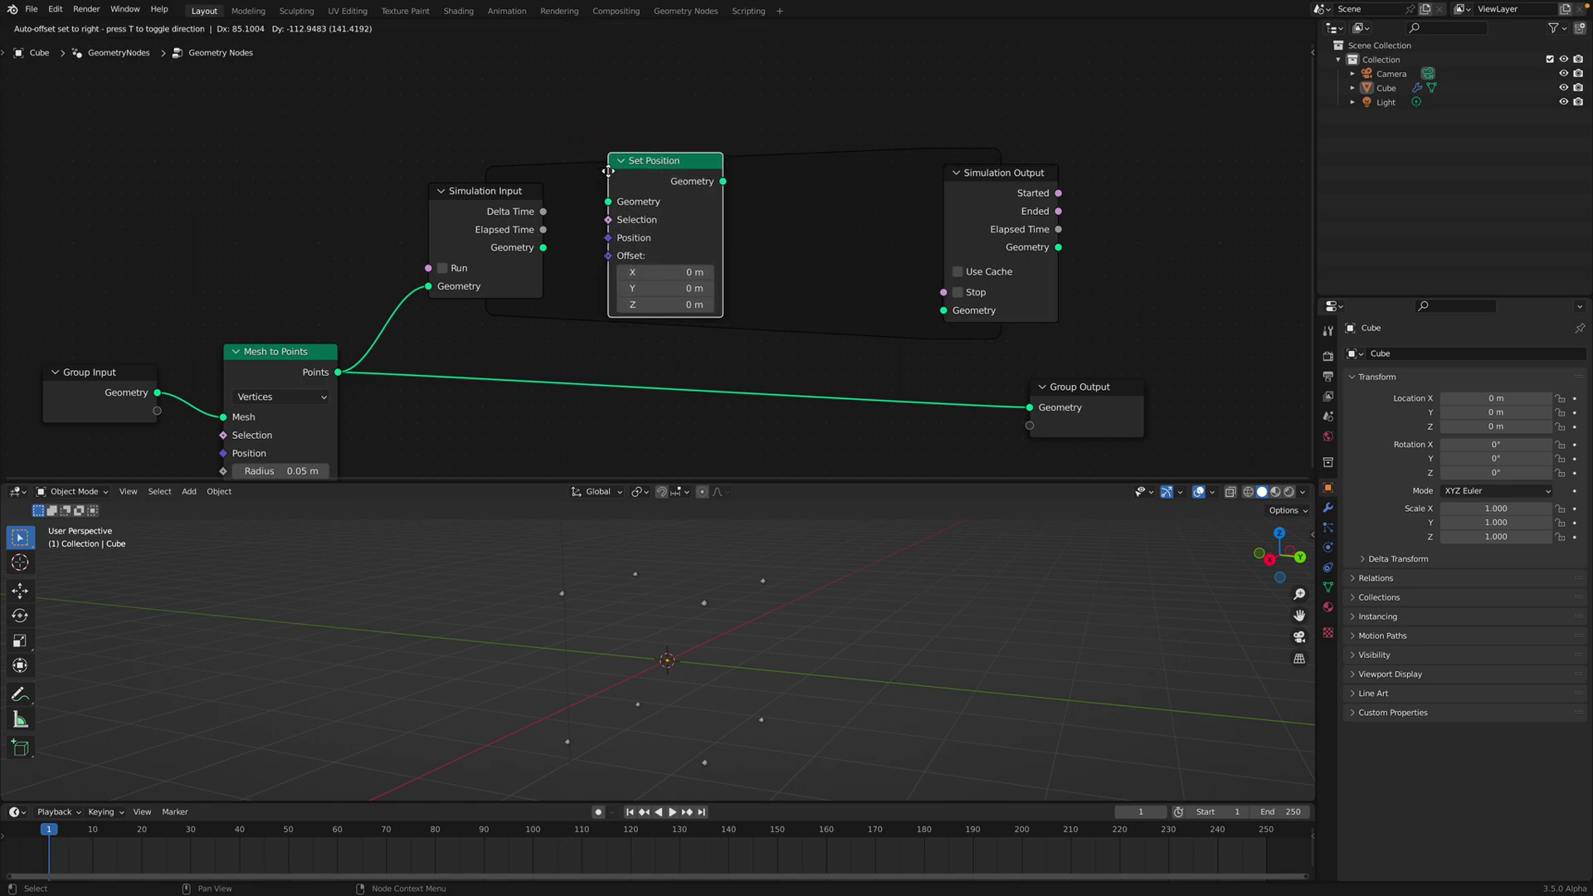
click(577, 218)
drag(544, 248, 607, 208)
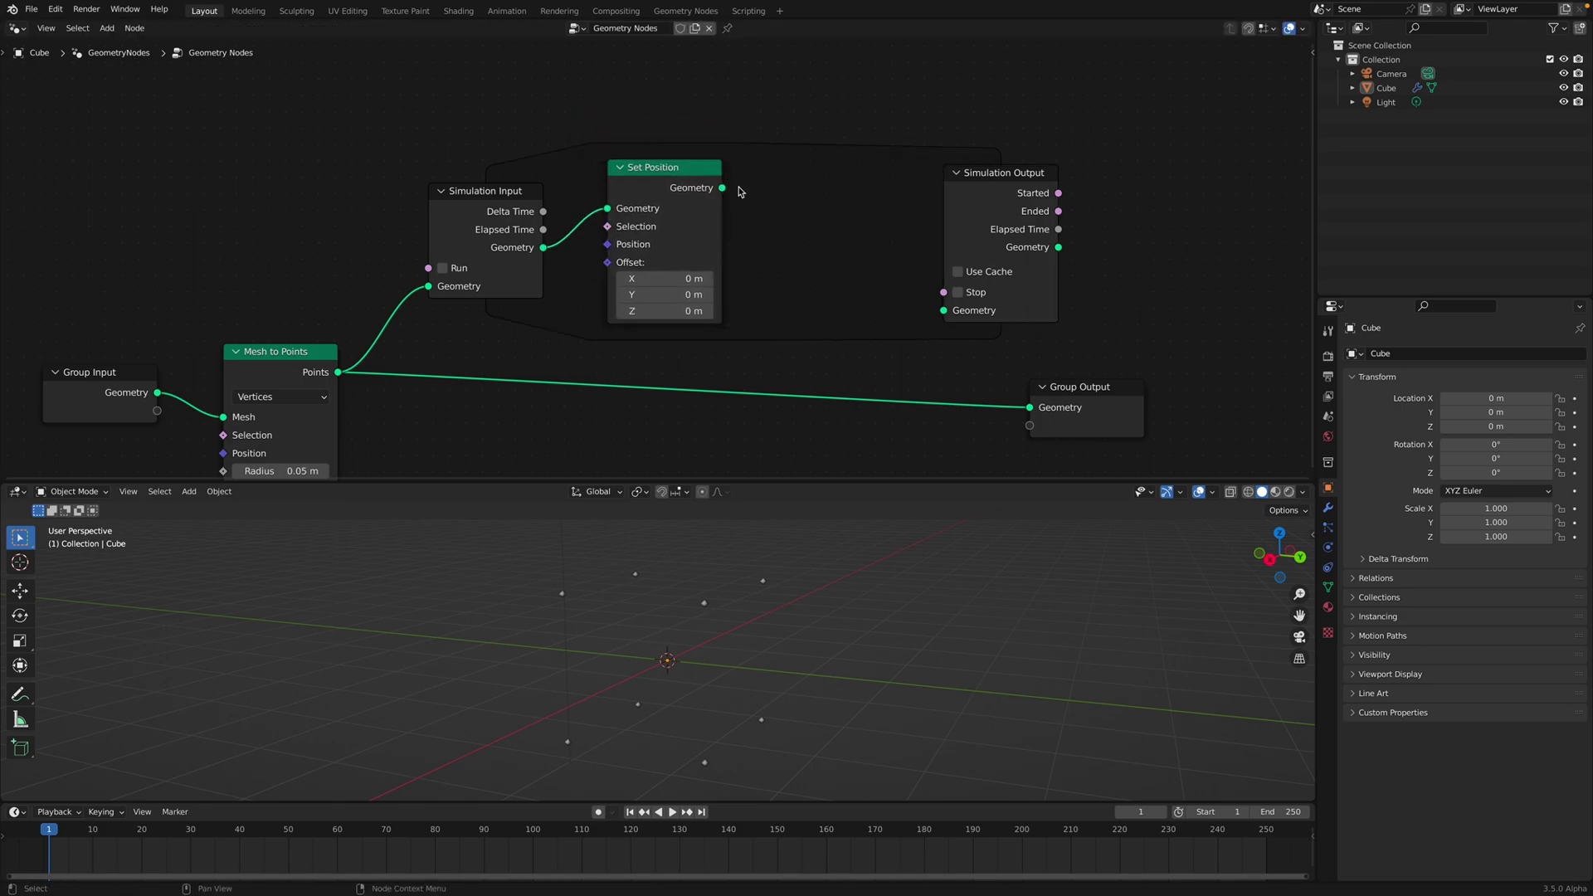
drag(722, 188, 945, 311)
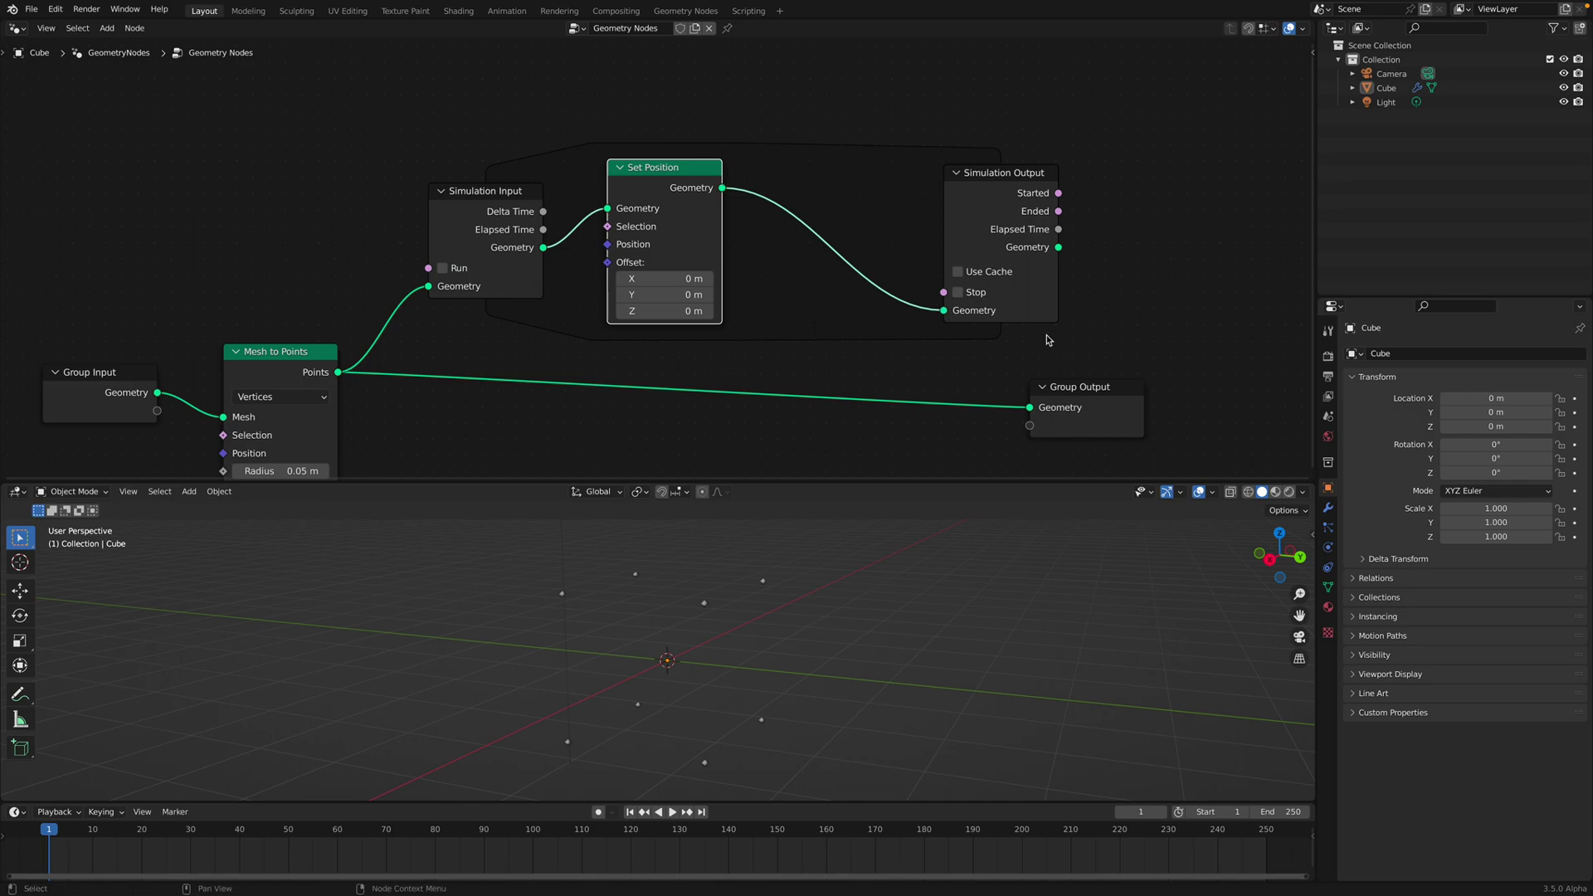
Move Group Output farther out and connect Simulation Output's Geometry to it in place of the direct points link
drag(1118, 393, 1223, 377)
middle_drag(1080, 306, 1059, 289)
drag(1036, 231, 1111, 377)
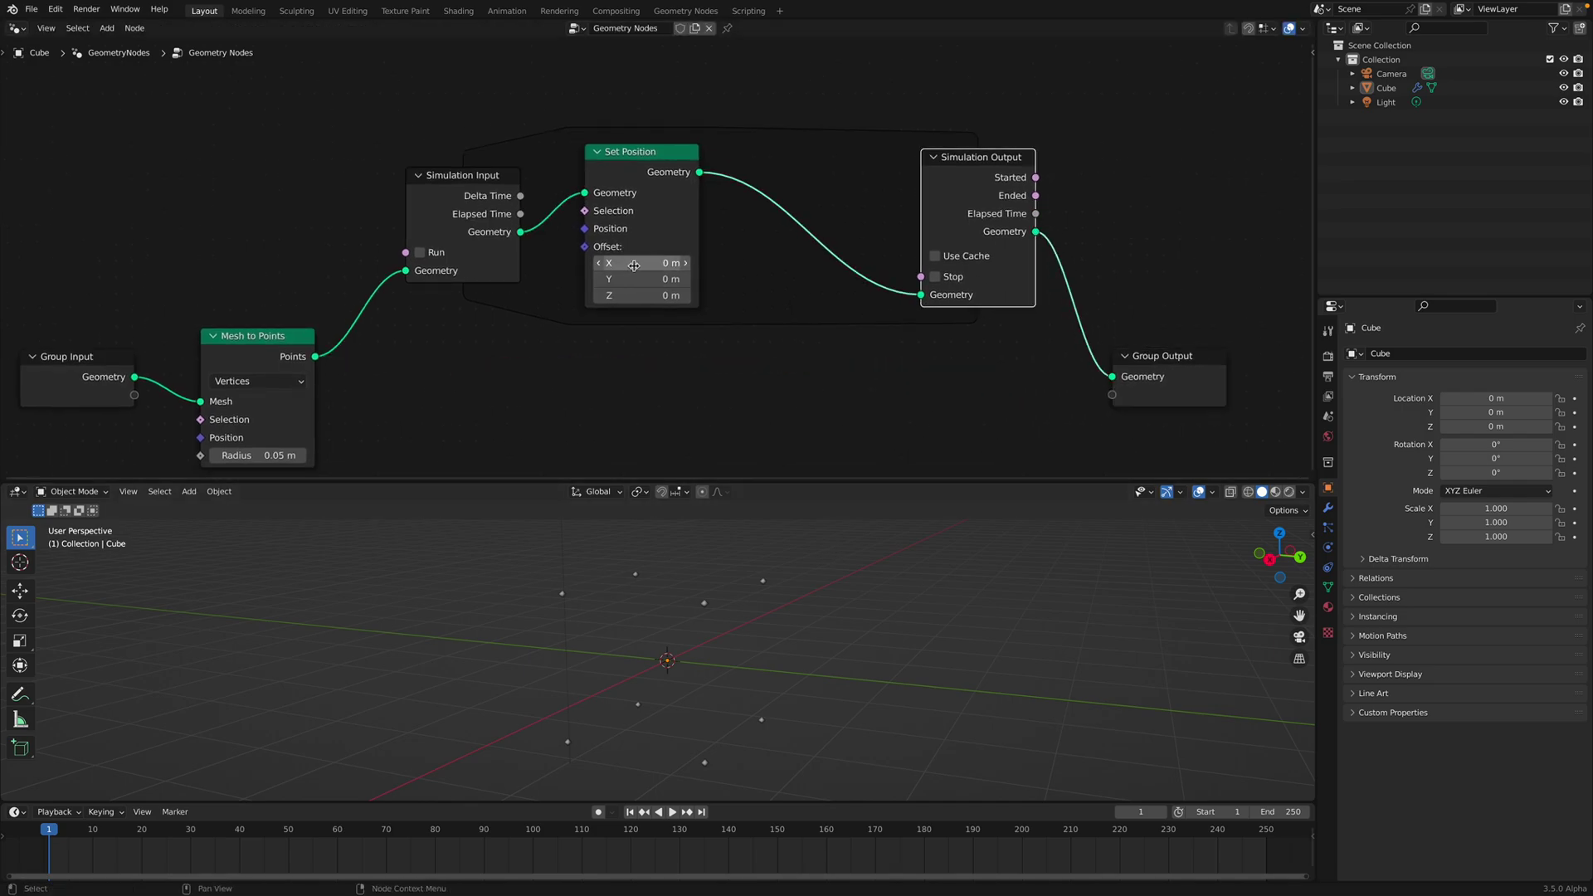
Add a Combine XYZ node outside the simulation zone, connect its Vector to Set Position's Offset, and save the file
scroll(638, 255, down, 1)
middle_drag(317, 195, 391, 199)
key(shift+a)
click(384, 192)
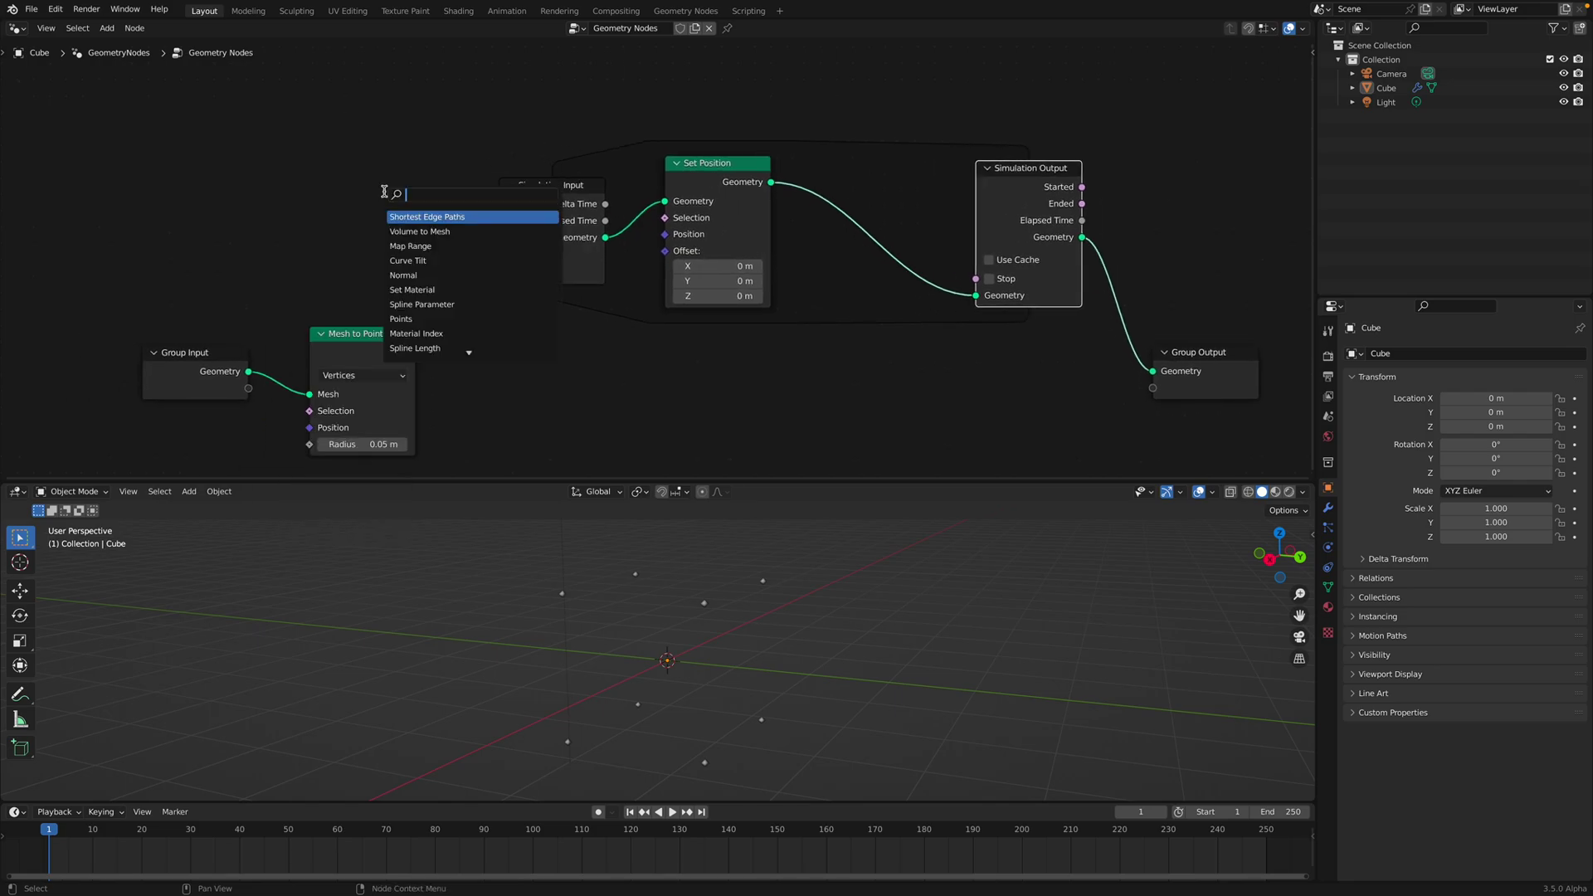
text(combin)
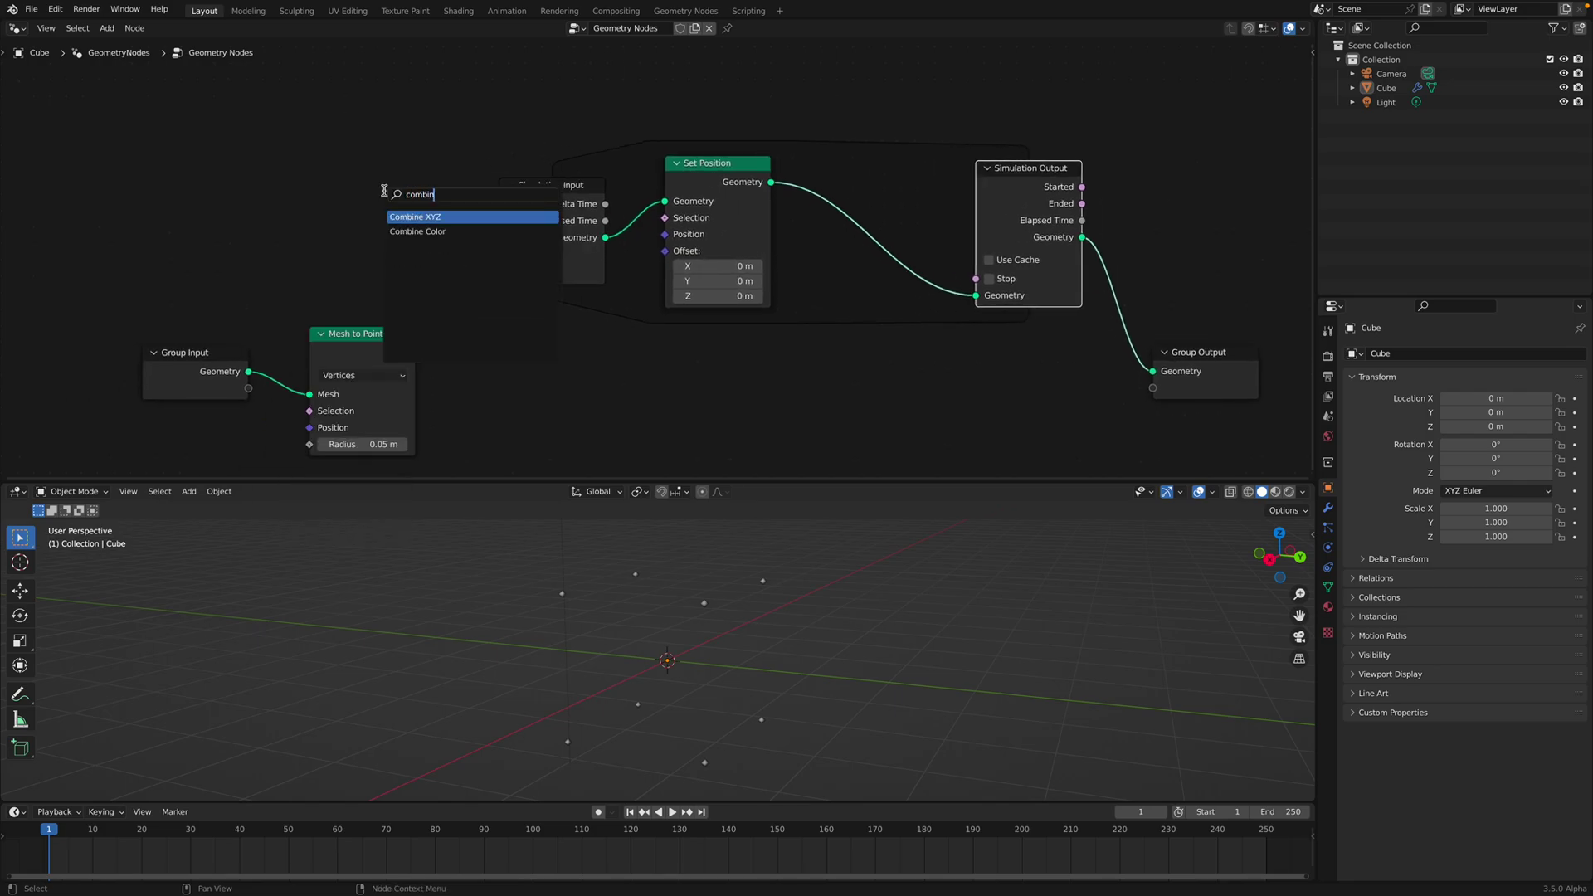
key(Return)
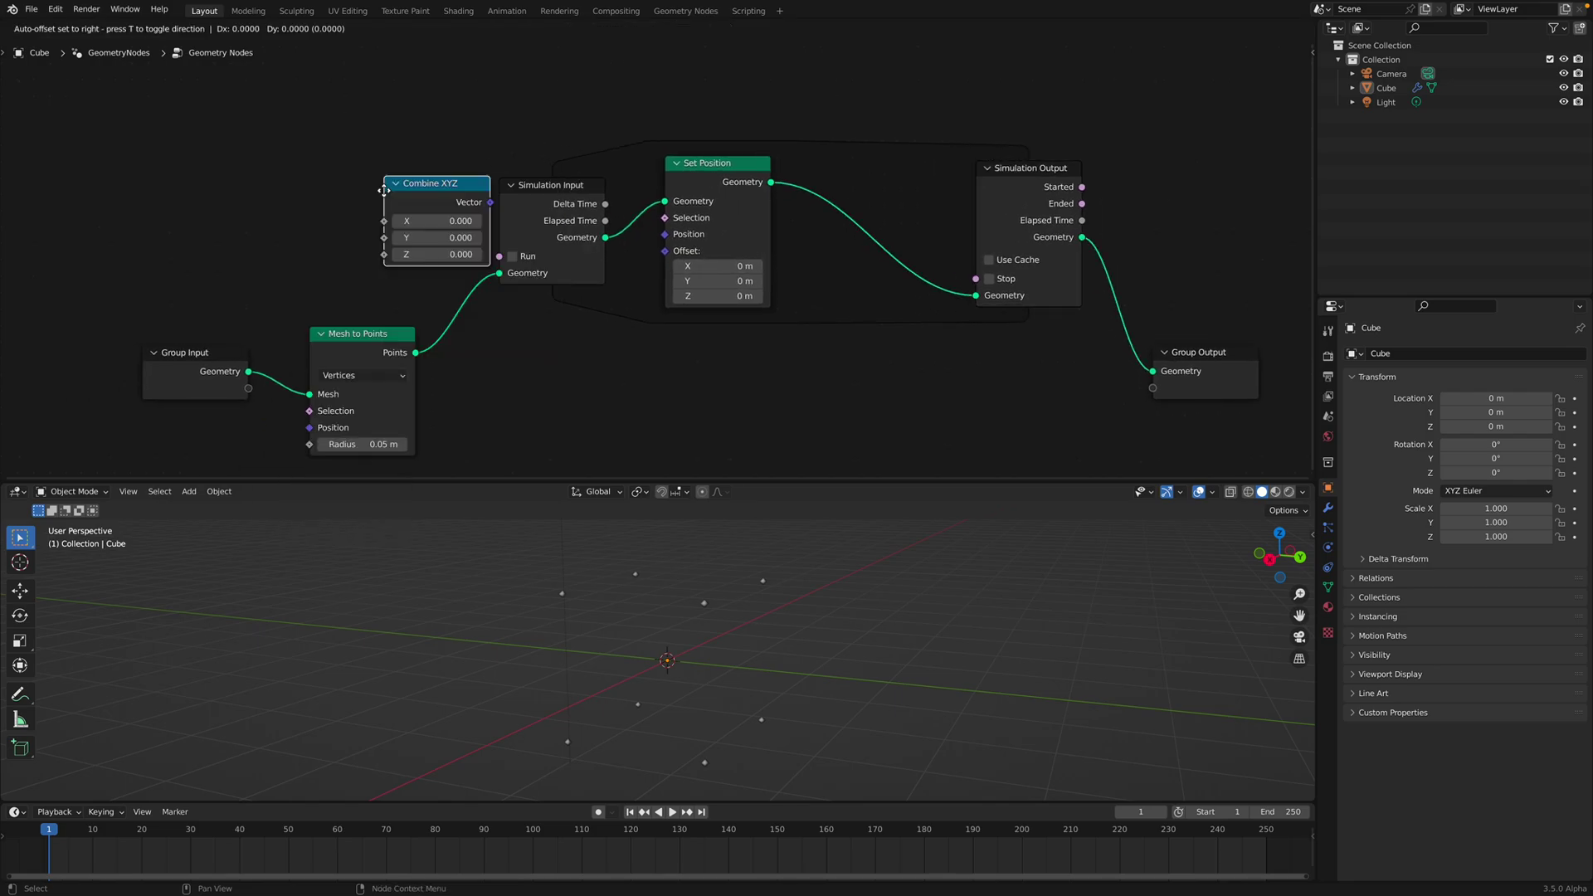
click(329, 180)
key(ctrl+s)
drag(436, 195, 665, 251)
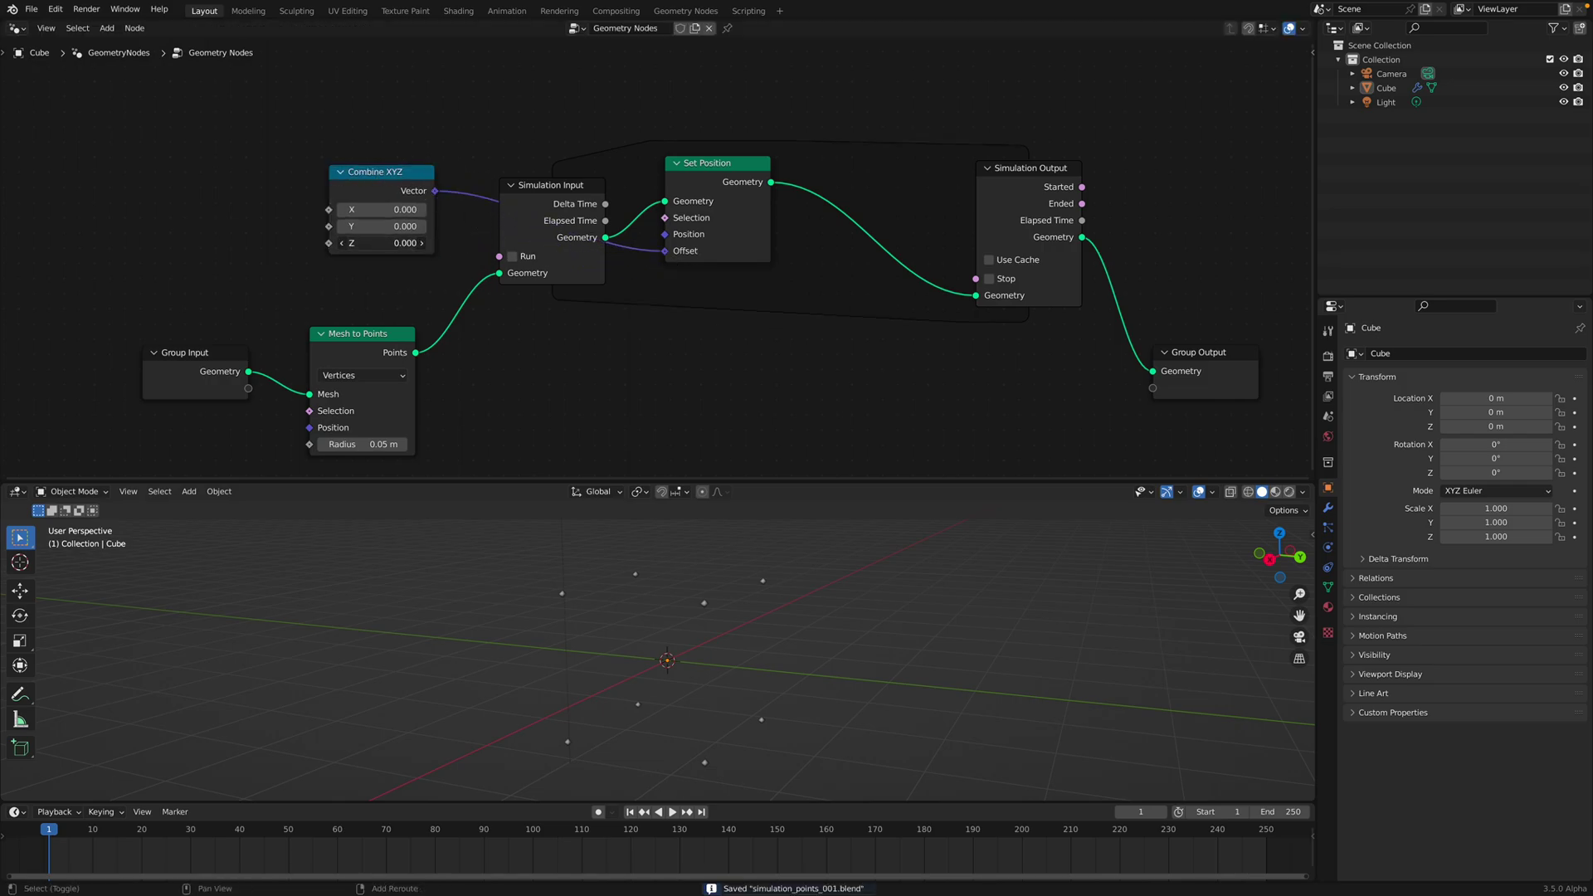
Set the Combine XYZ node's Z value to 0.1 and play the simulation briefly
scroll(863, 664, down, 4)
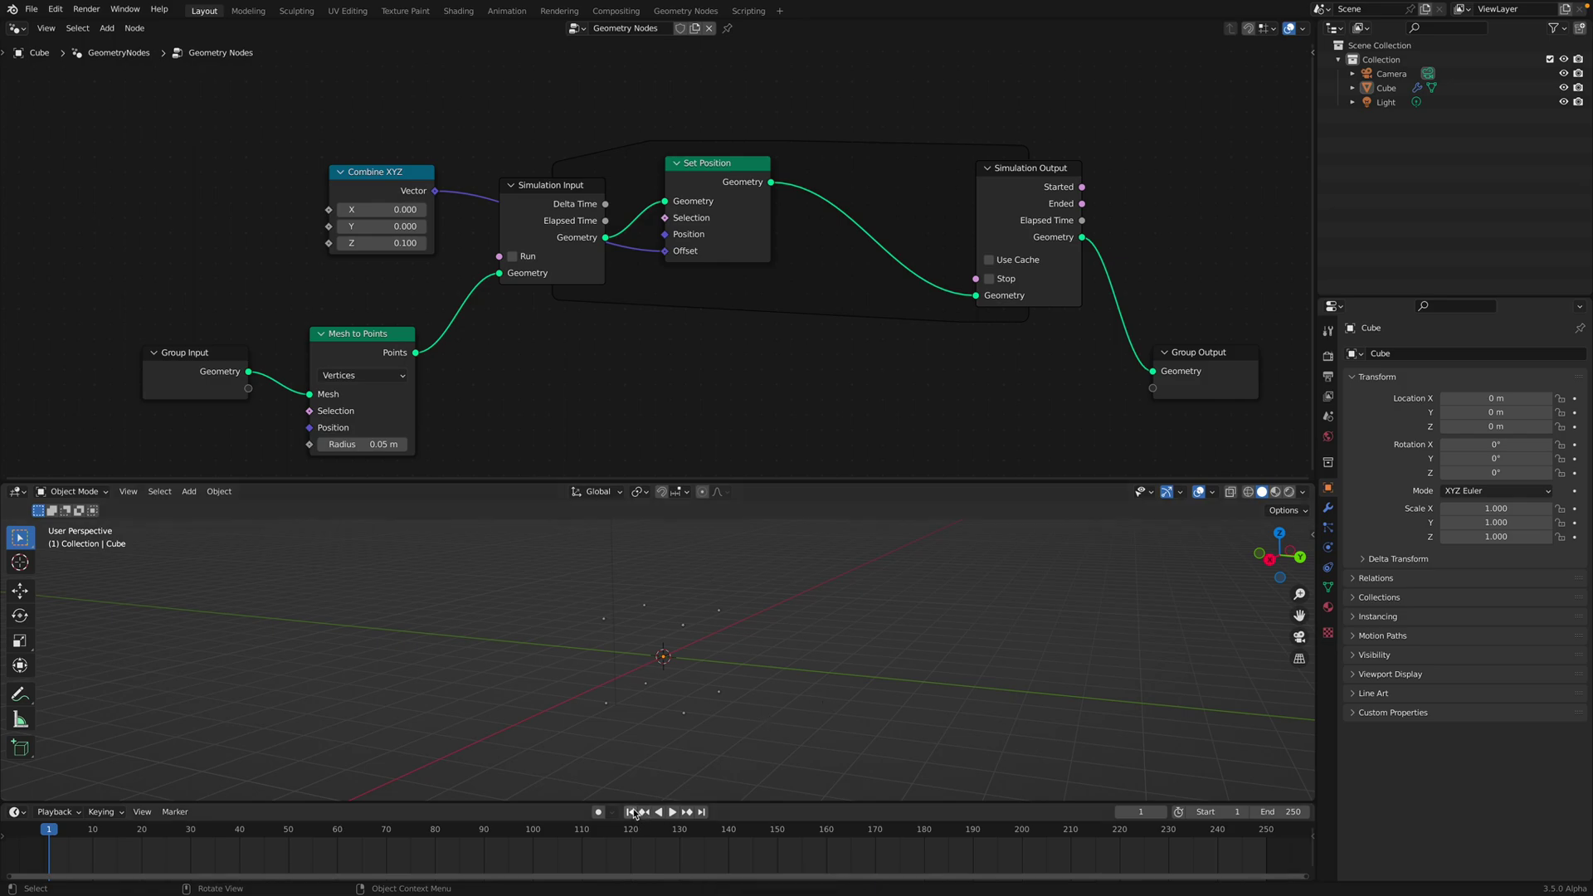
click(673, 814)
click(672, 814)
Replay the simulation from the first frame to watch the points move, and save the file
scroll(733, 662, up, 1)
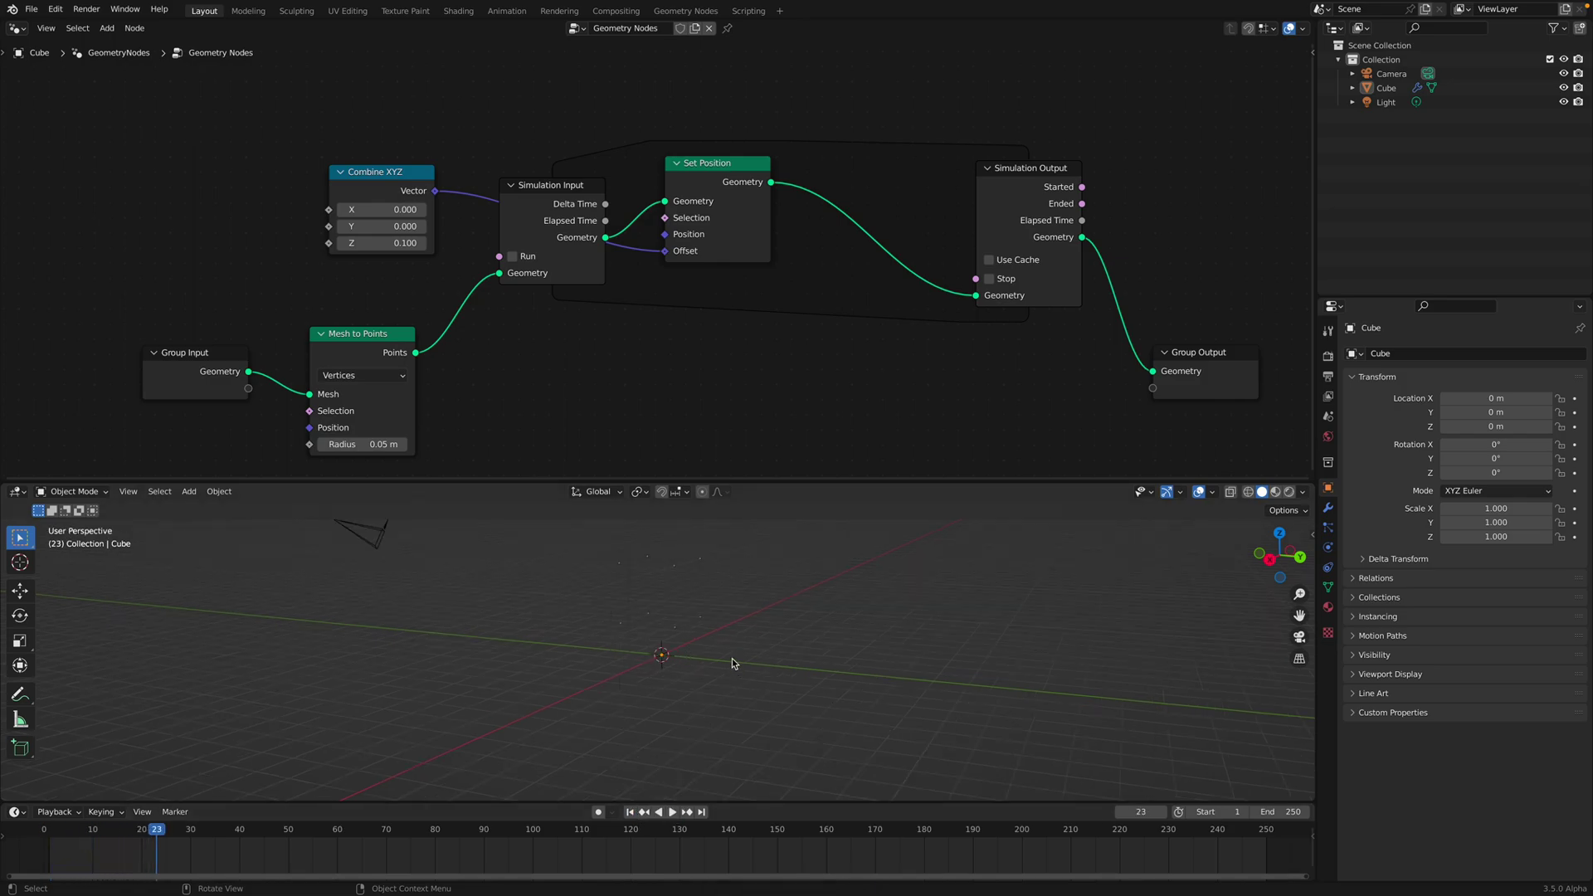
shift+middle_drag(712, 595, 713, 715)
click(630, 812)
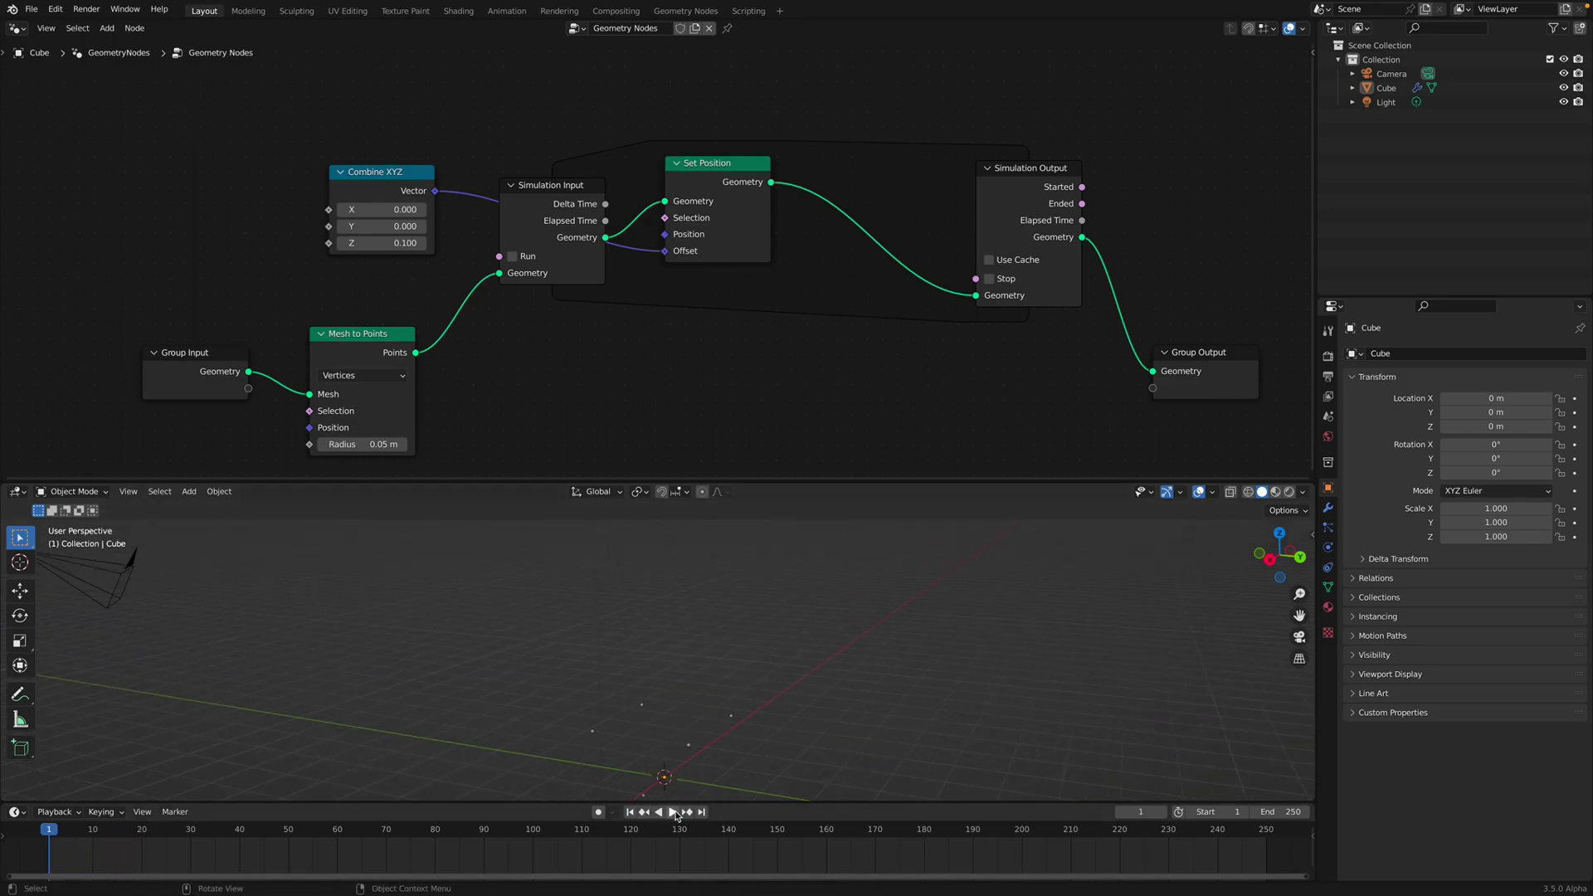
click(675, 814)
click(676, 814)
middle_drag(753, 682, 730, 699)
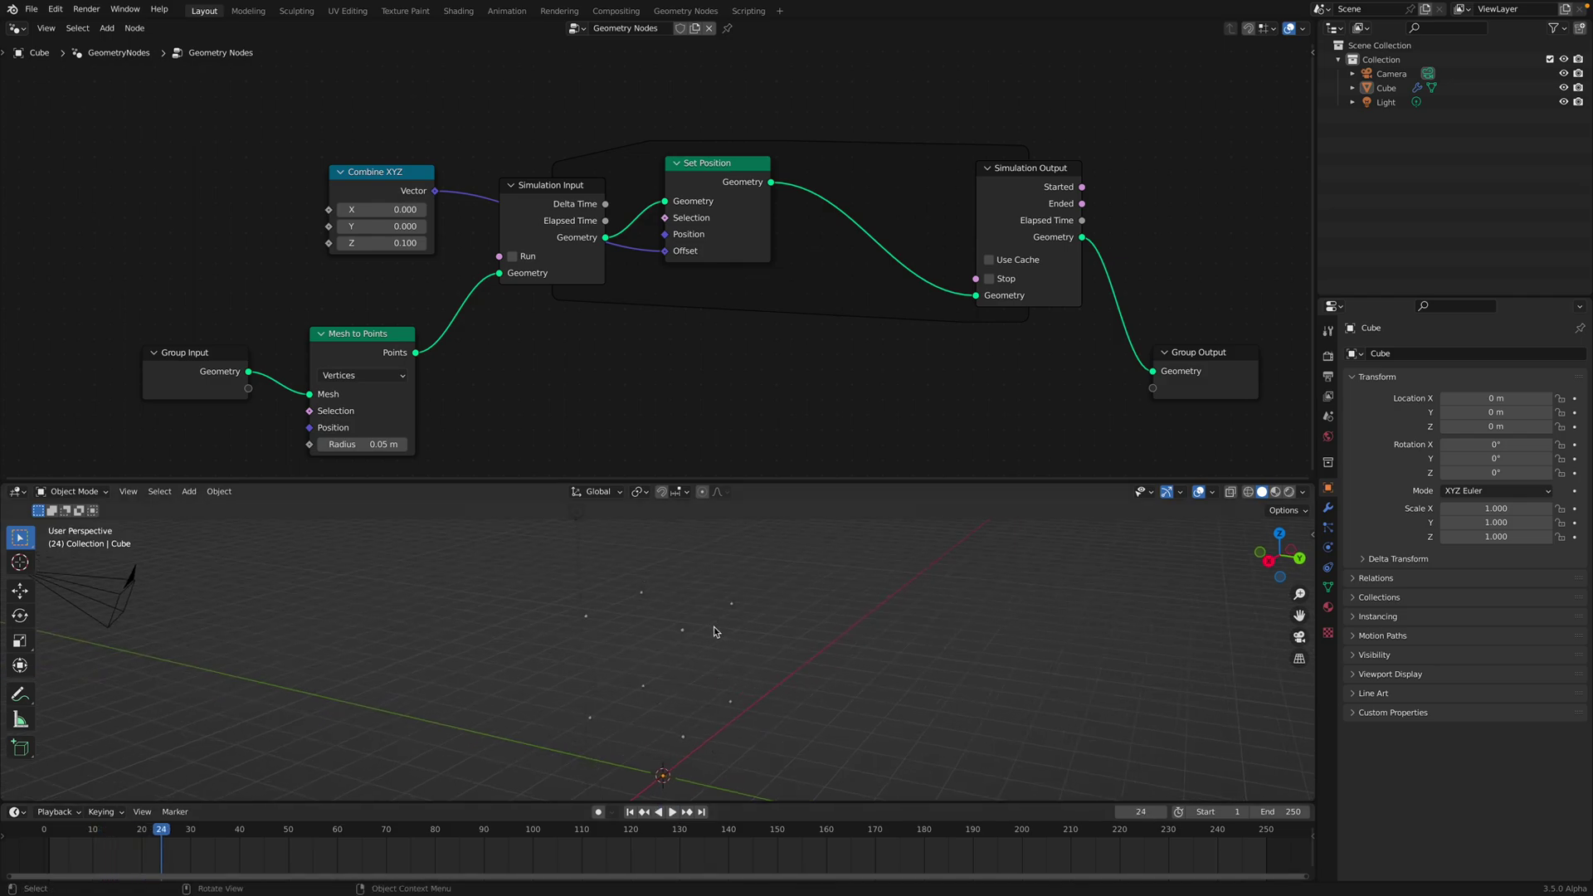
key(ctrl+s)
Insert a Noise Texture node between Combine XYZ and Set Position's Offset, and replay the simulation from the start
click(391, 185)
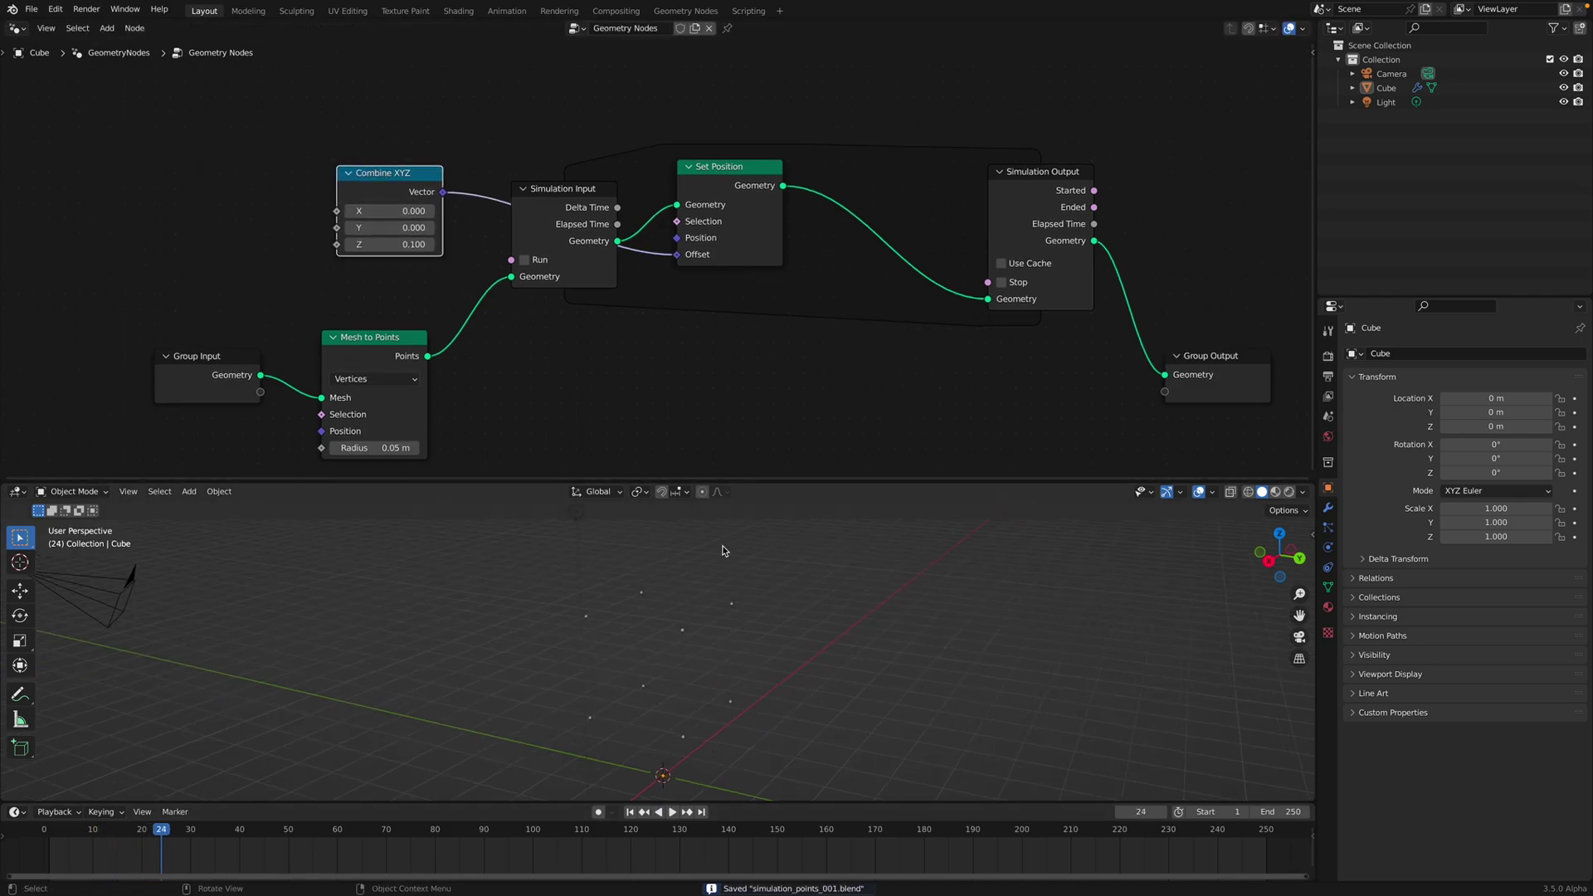
key(g)
click(398, 160)
key(shift+a)
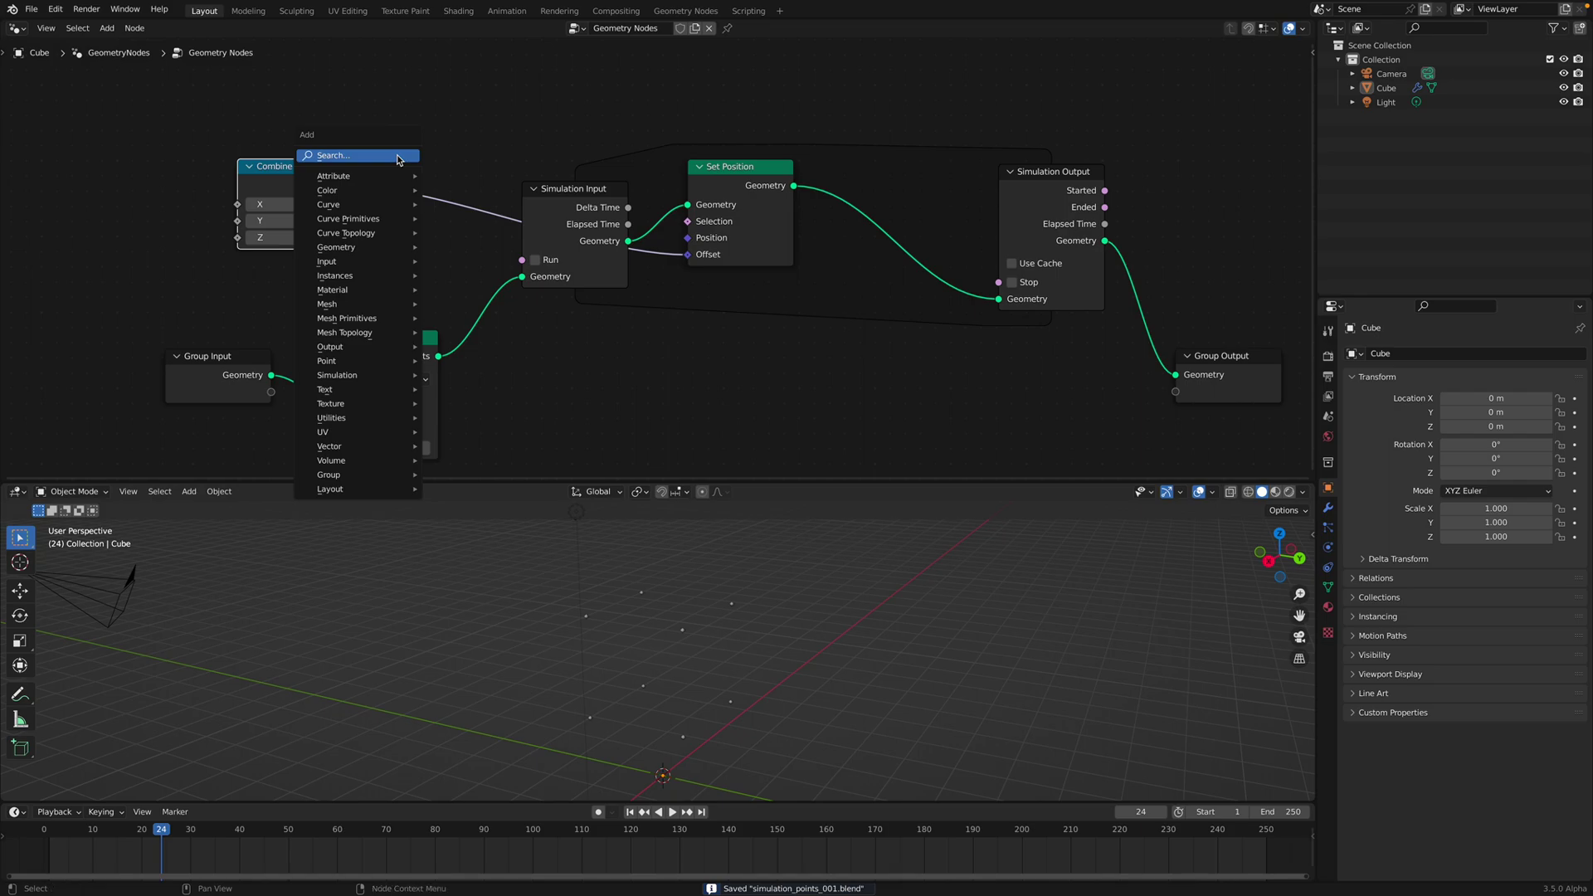
click(399, 158)
text(noise)
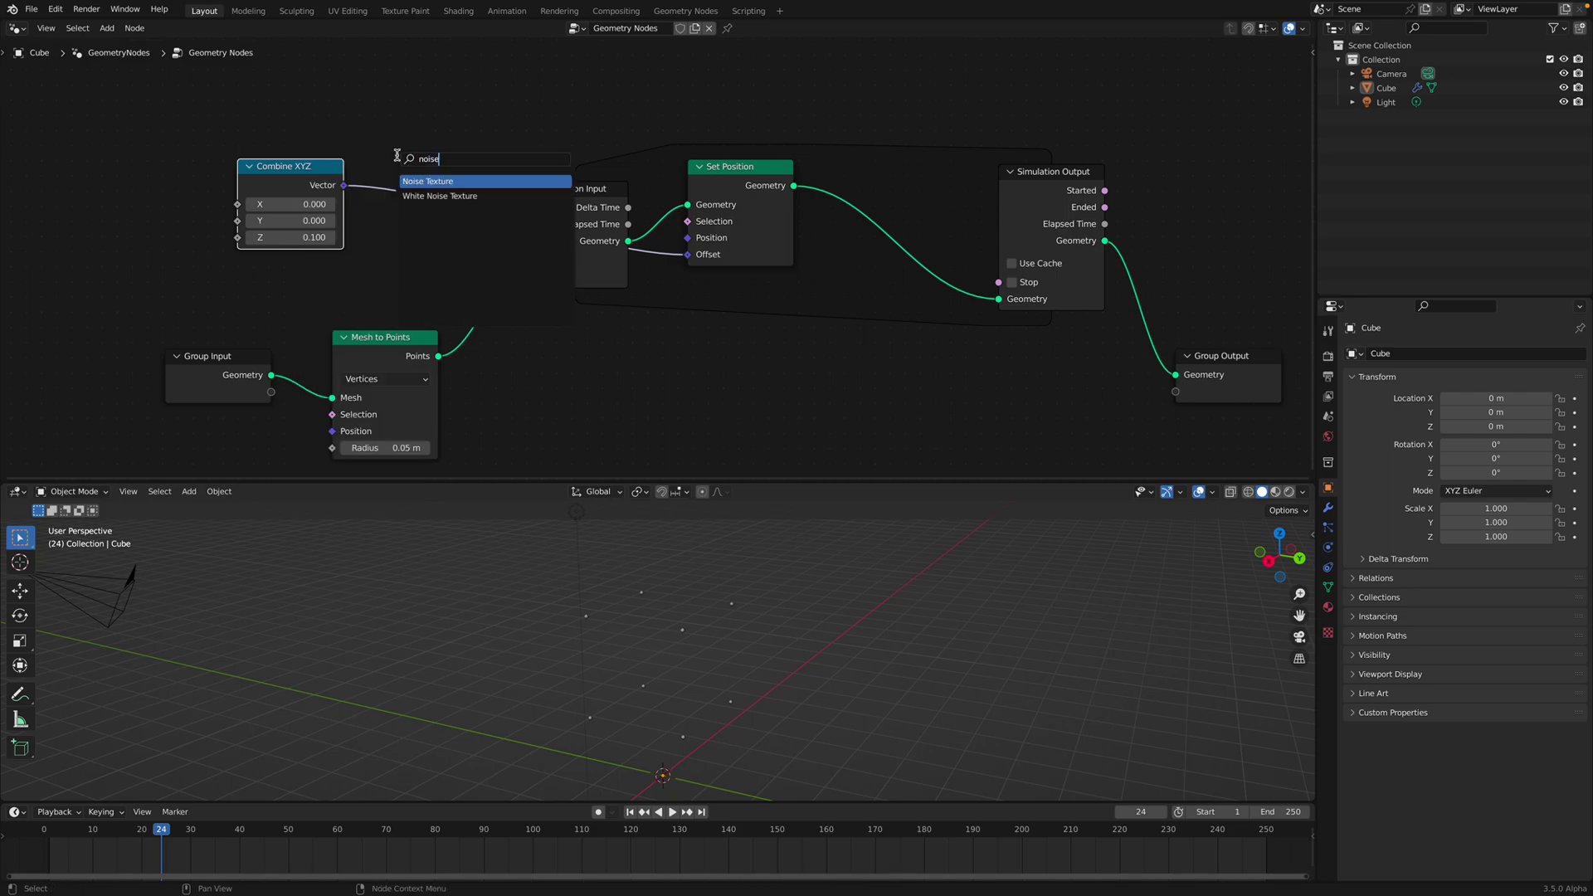
key(Return)
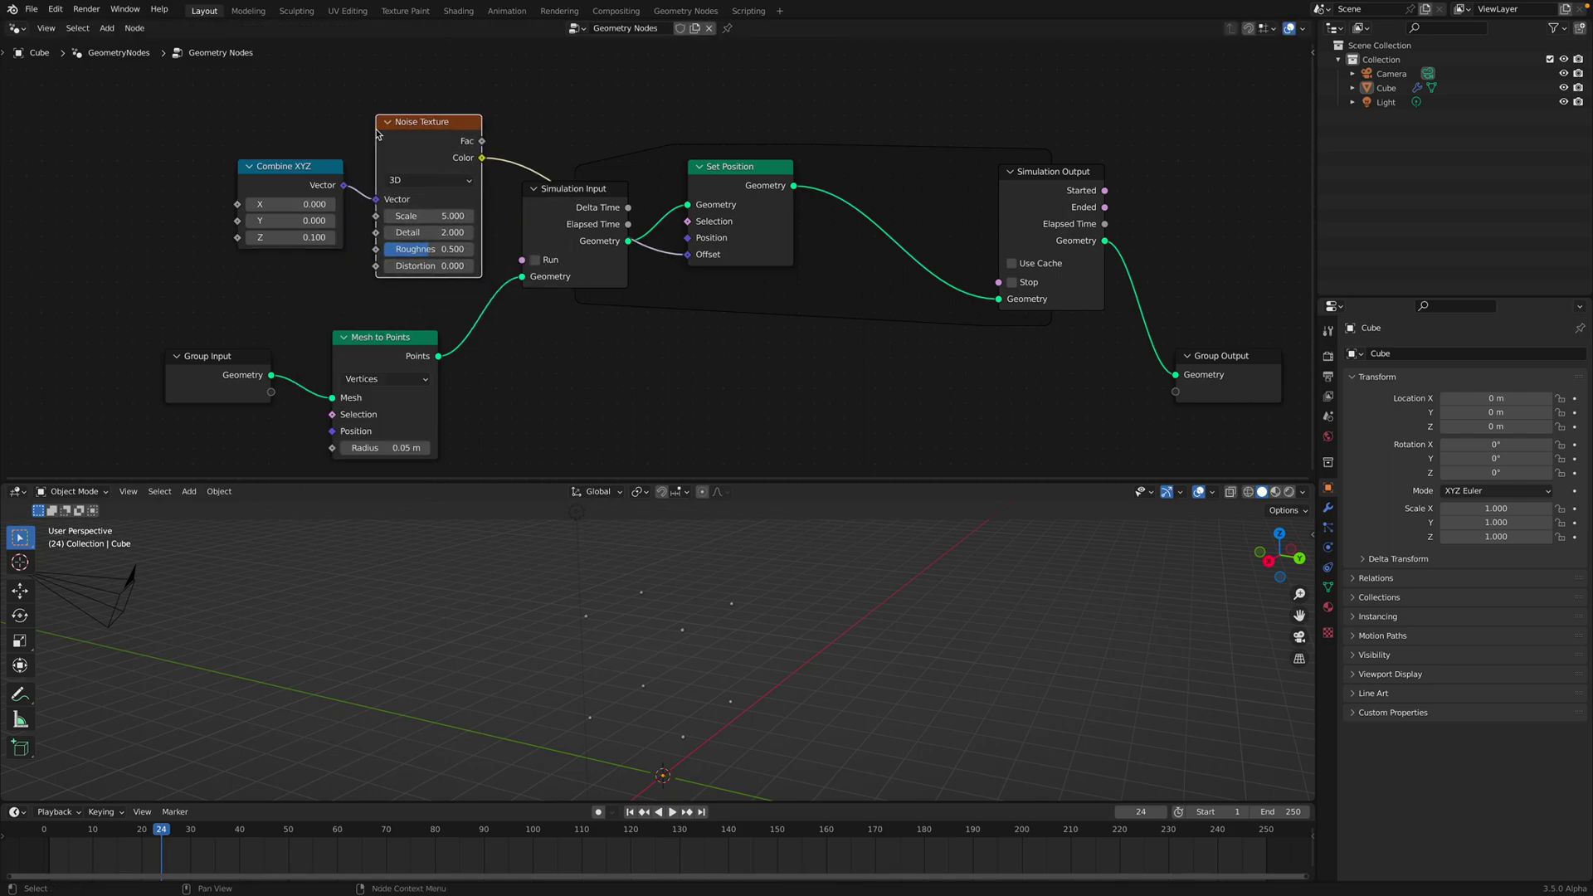
click(297, 121)
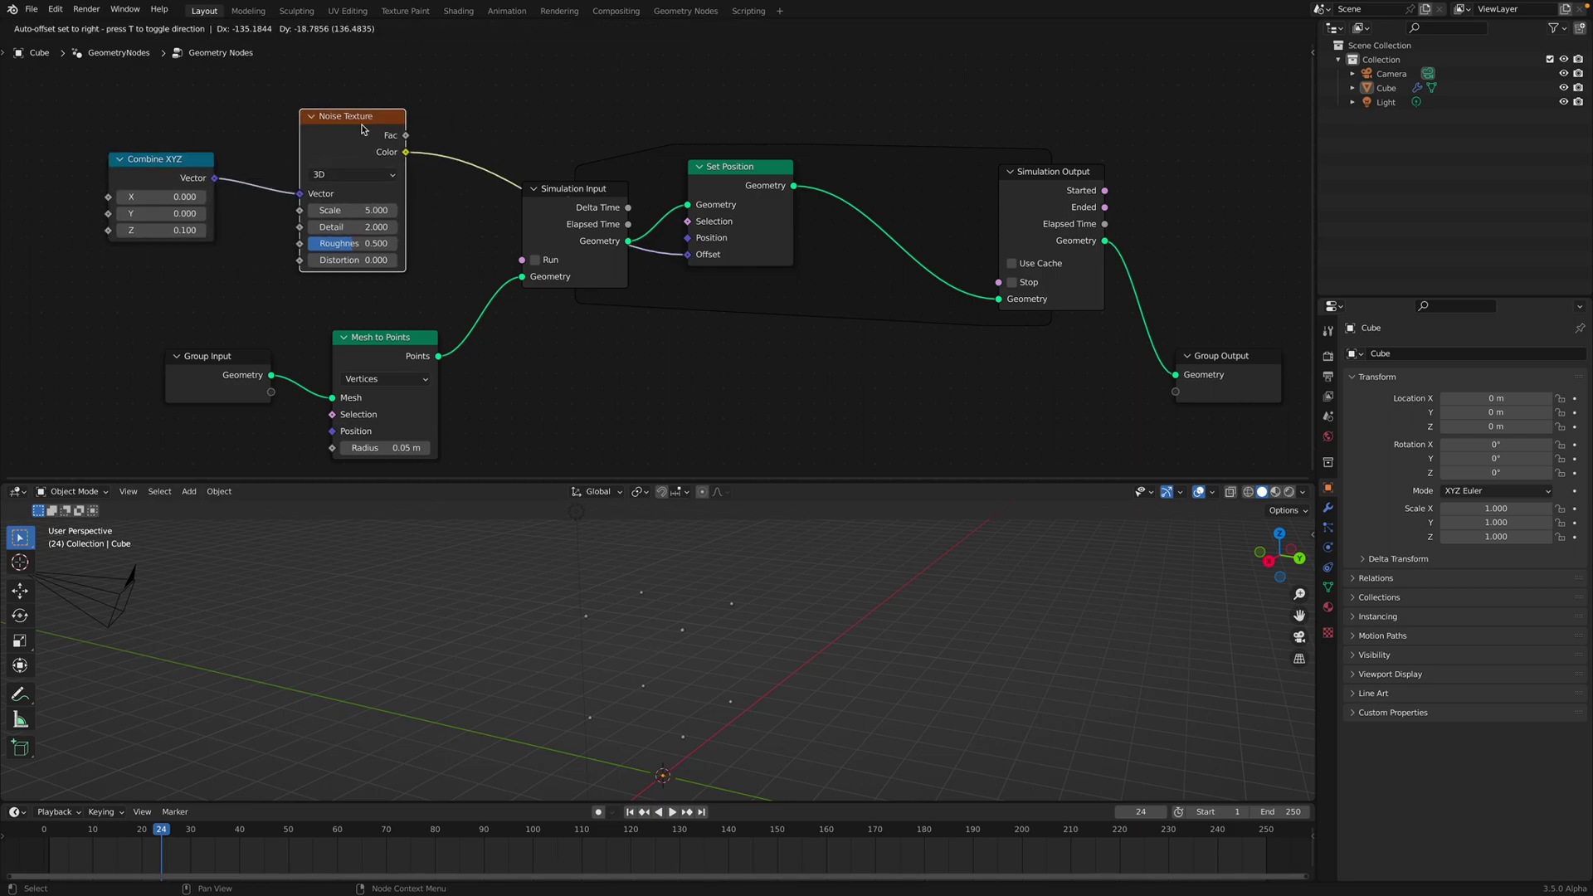
middle_drag(655, 522, 648, 814)
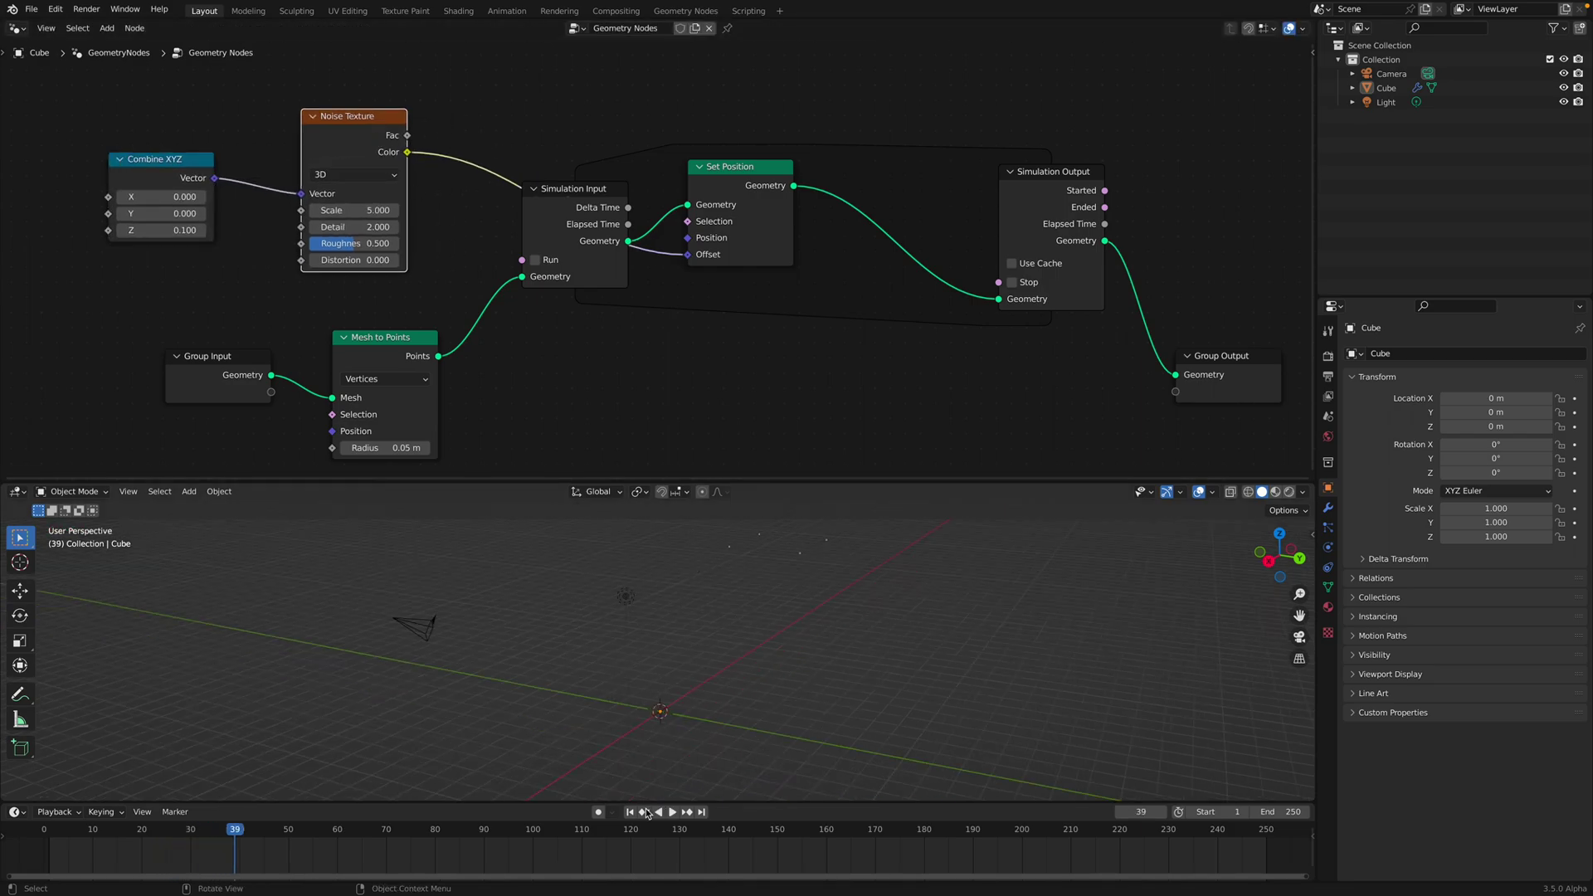
click(629, 812)
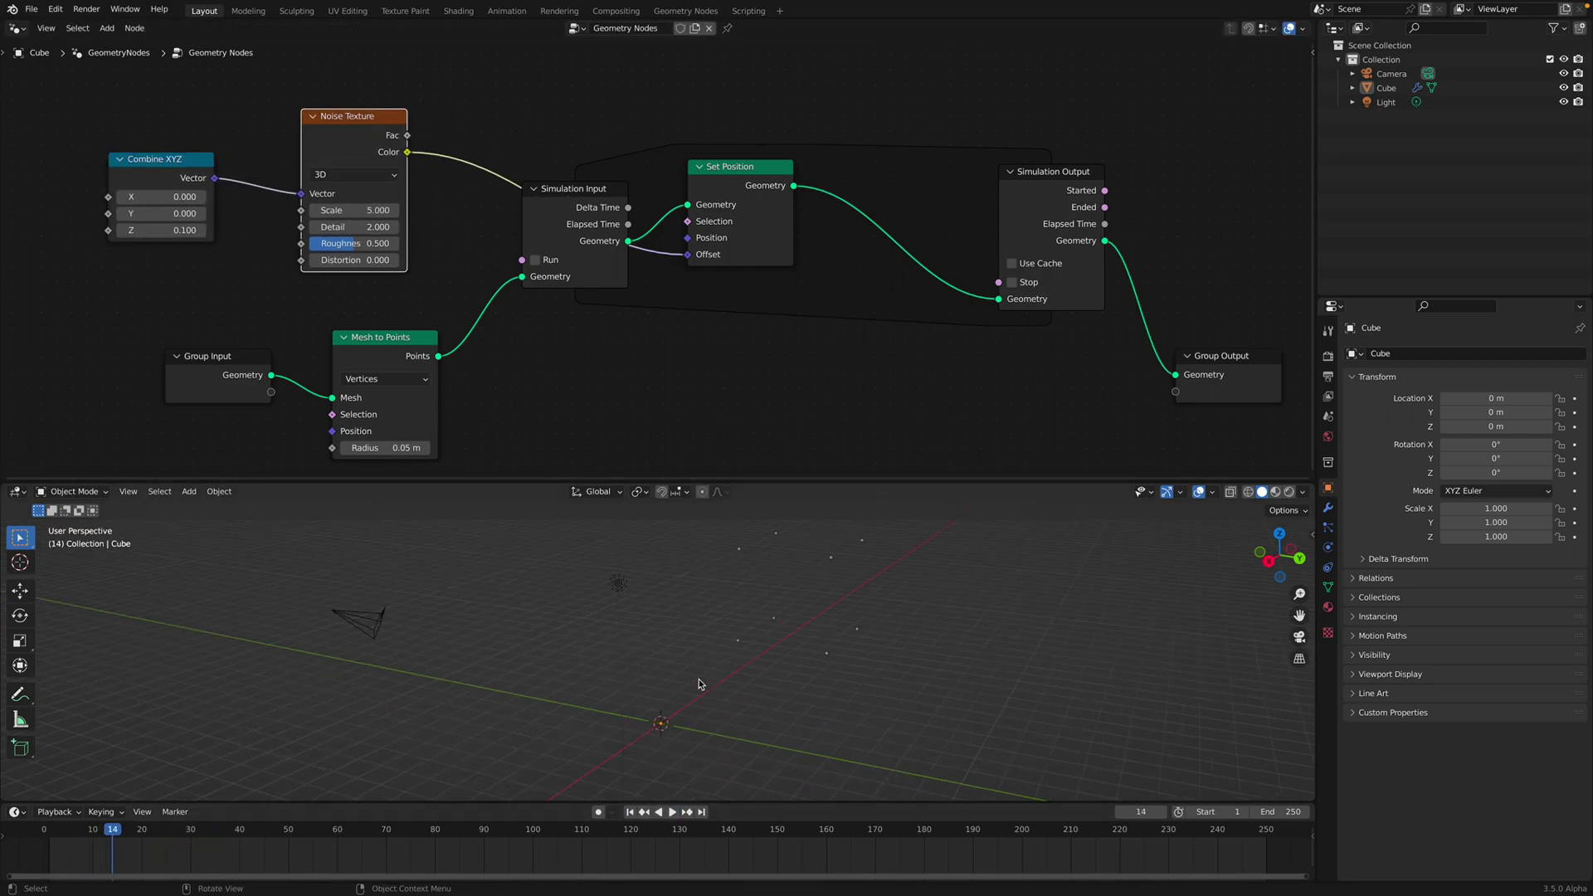
Switch the Noise Texture's dimensions to 4D
middle_drag(100, 269, 210, 282)
key(shift+a)
click(178, 285)
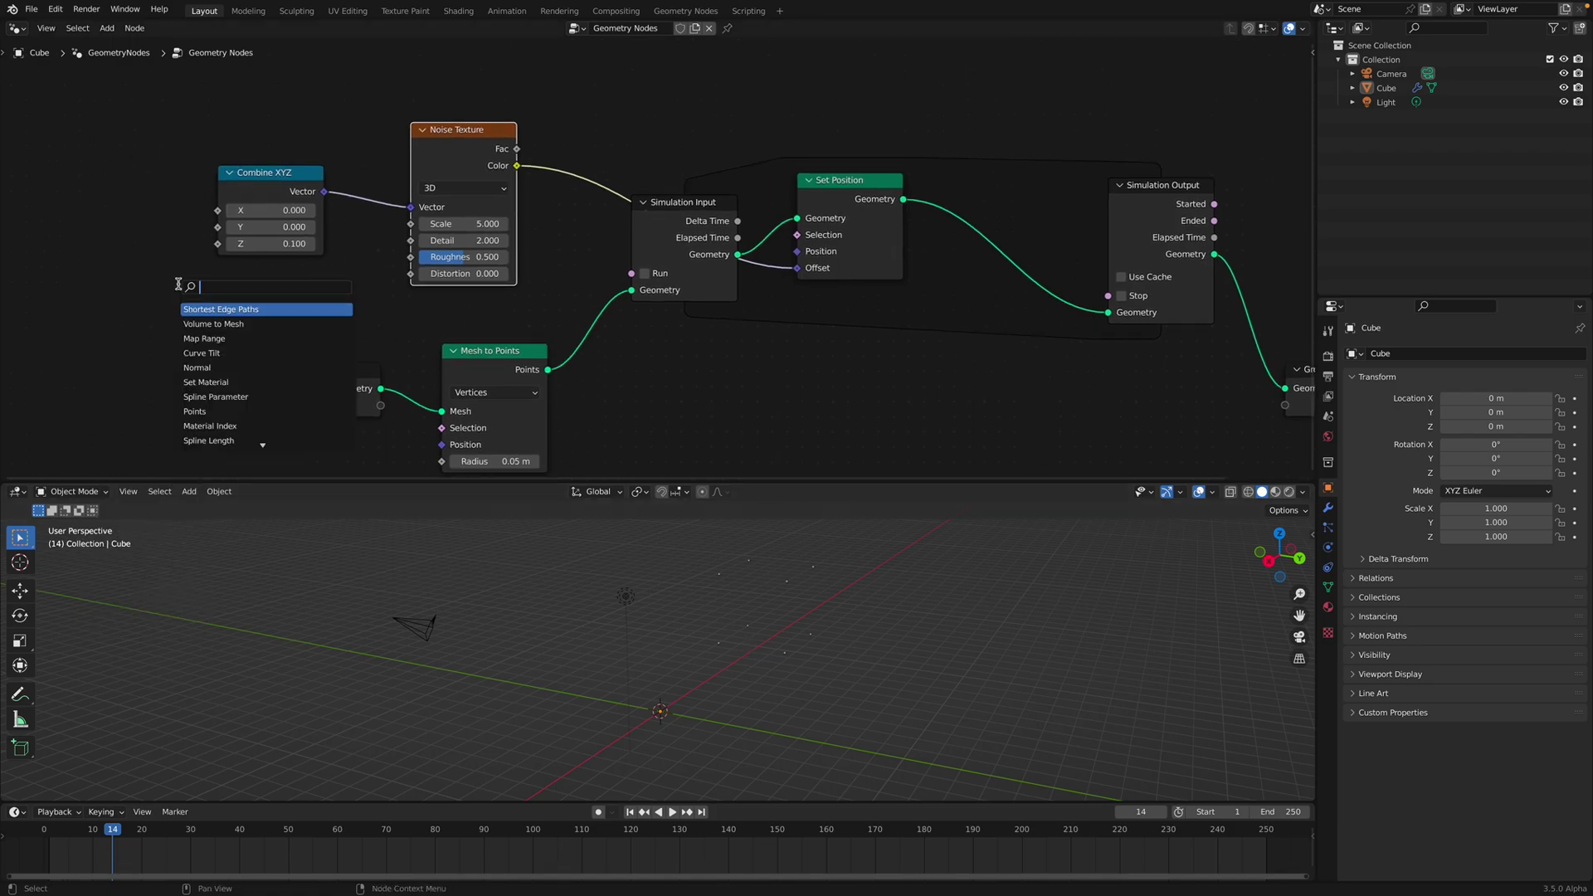
click(433, 190)
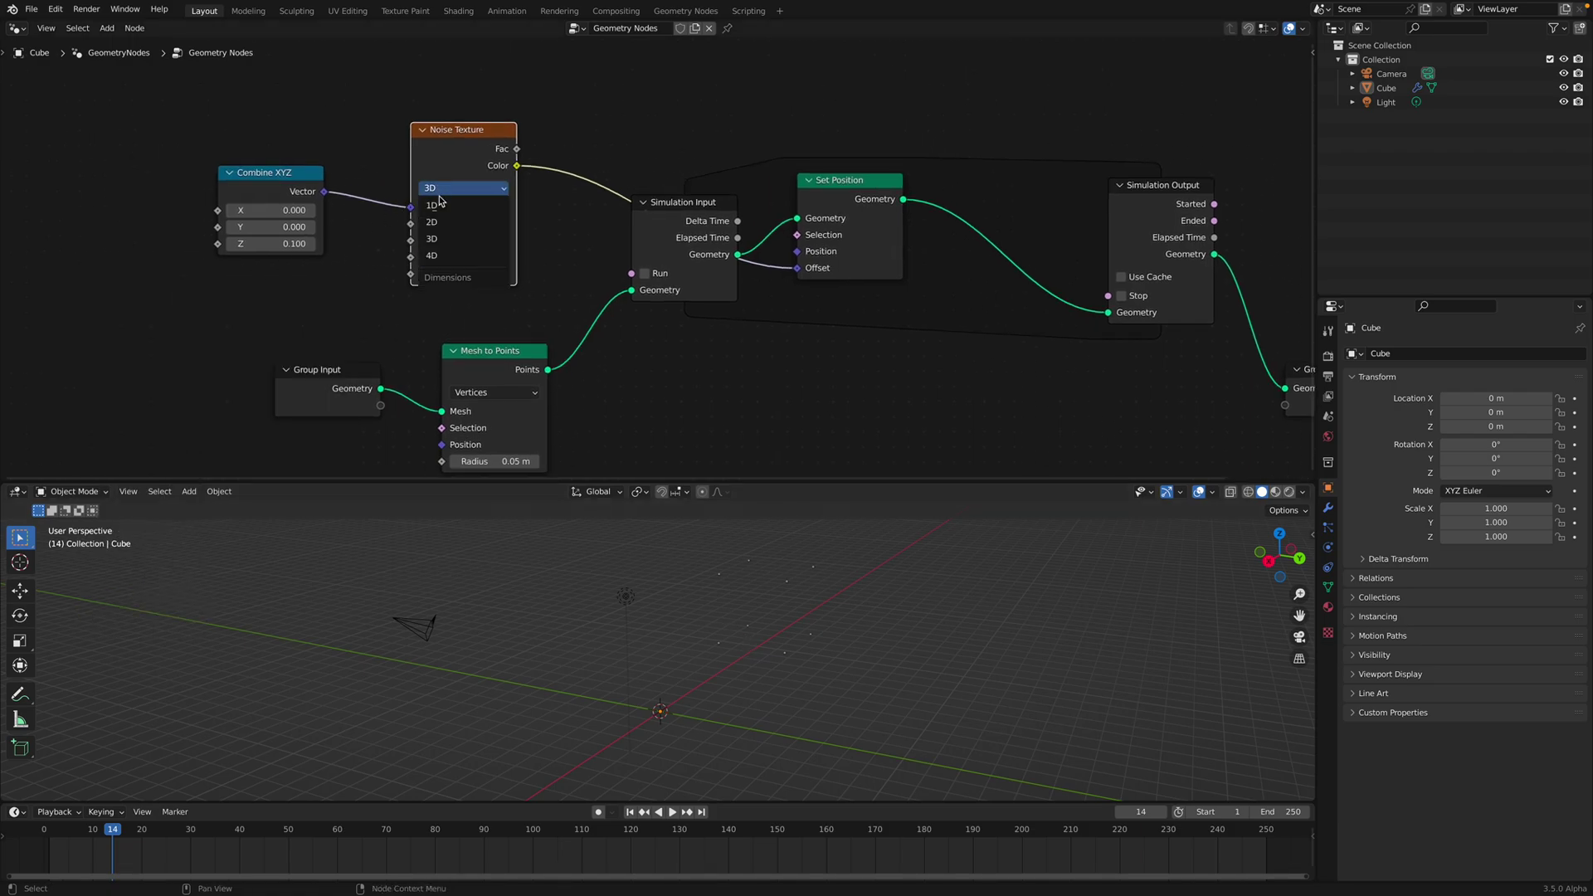
click(438, 258)
Add an Index node, connect it to the Noise Texture's W input, and save the file
key(shift+a)
click(150, 298)
text(index)
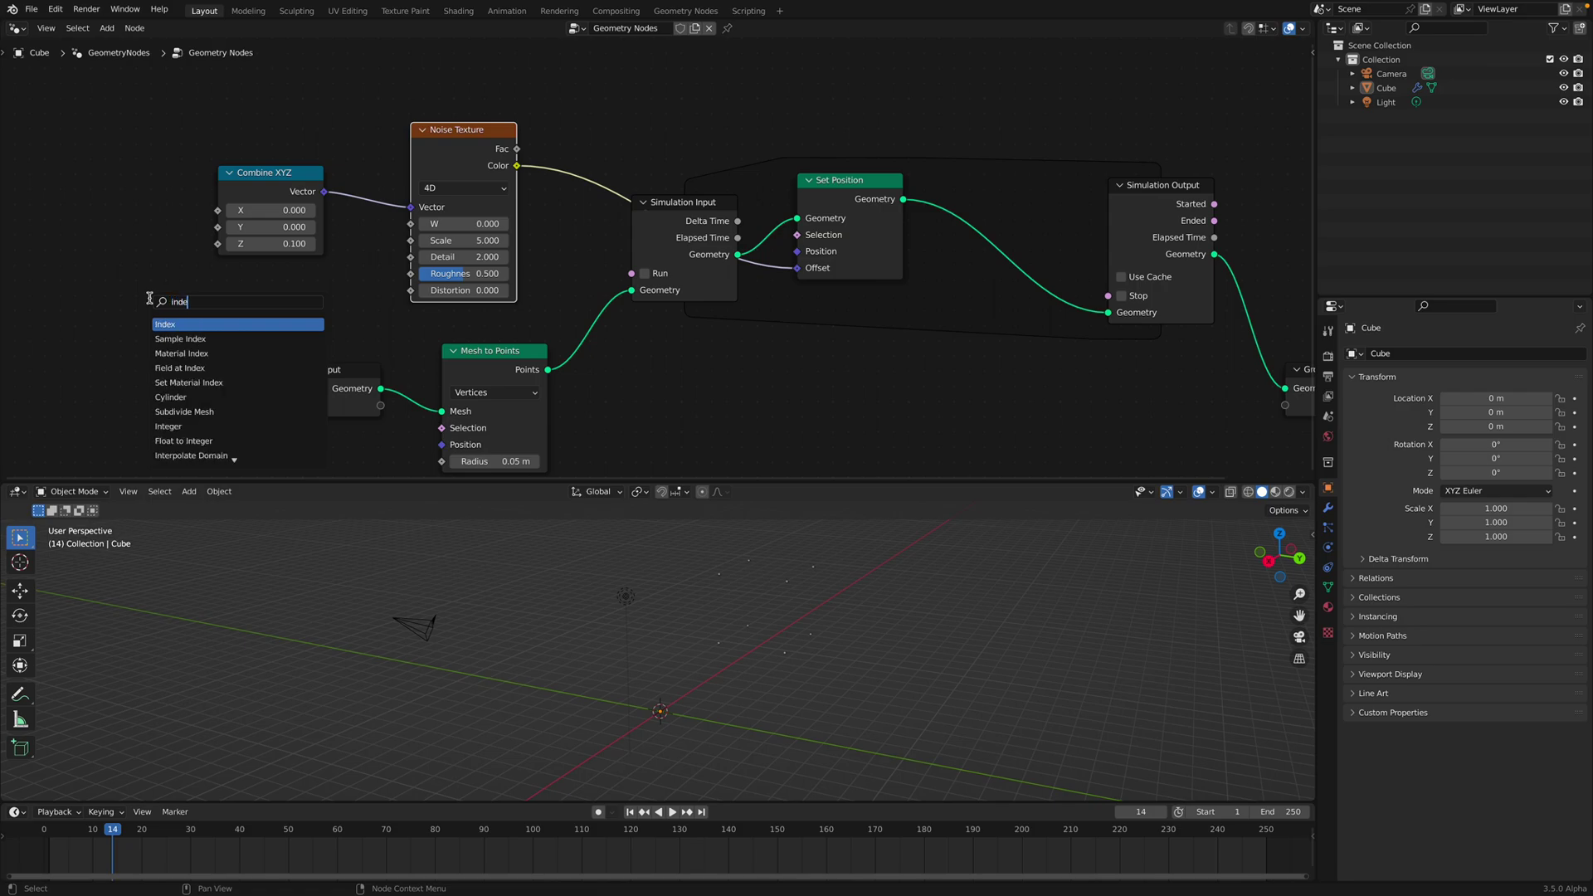
key(Return)
key(ctrl+s)
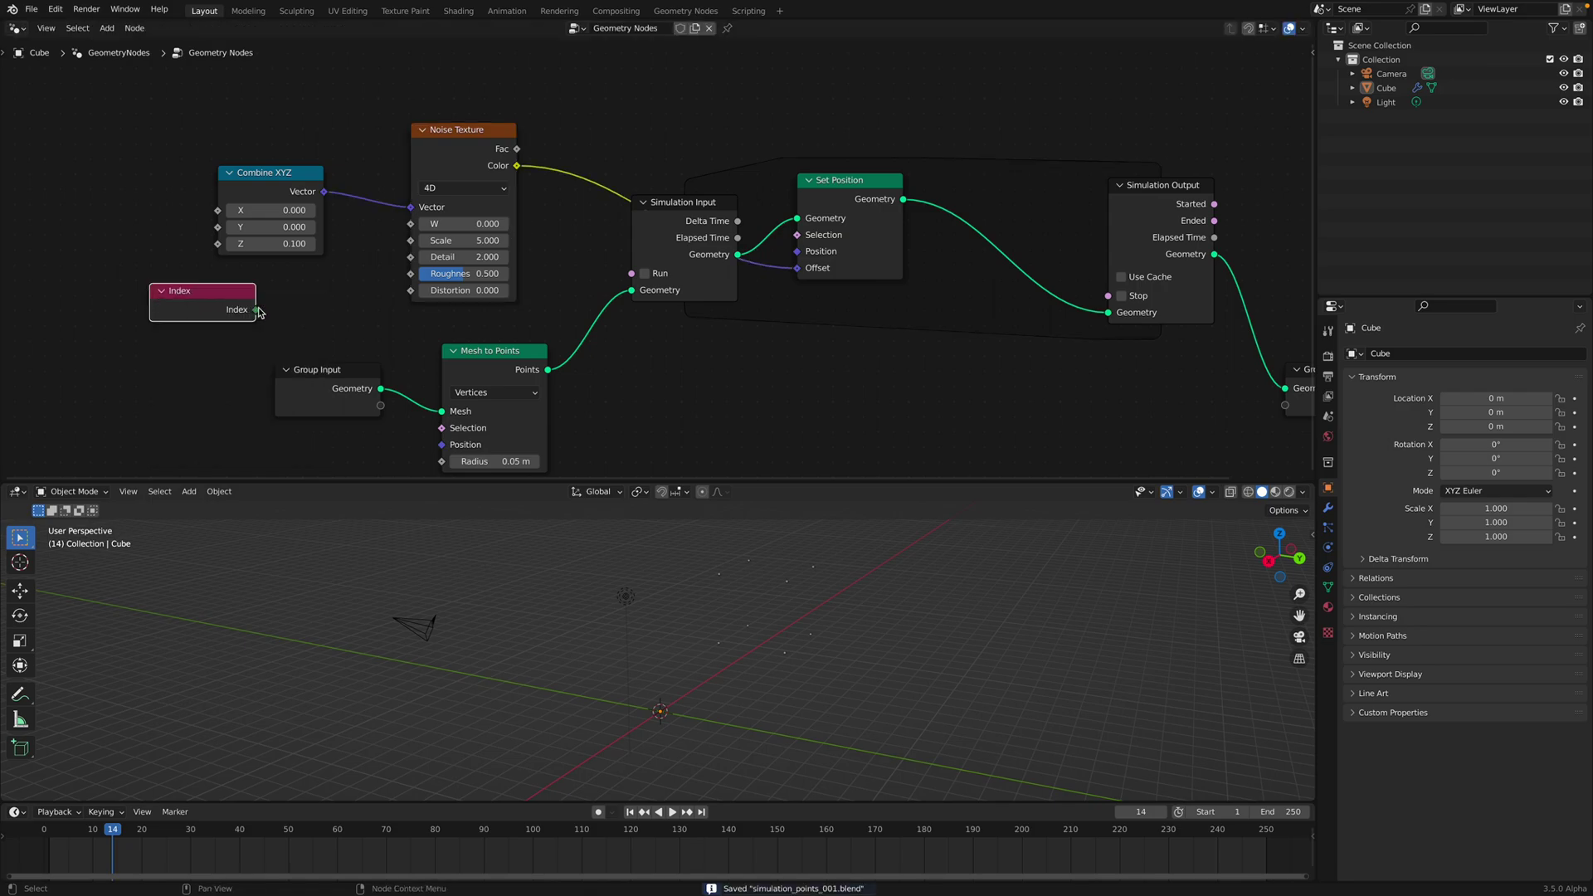
drag(256, 309, 411, 224)
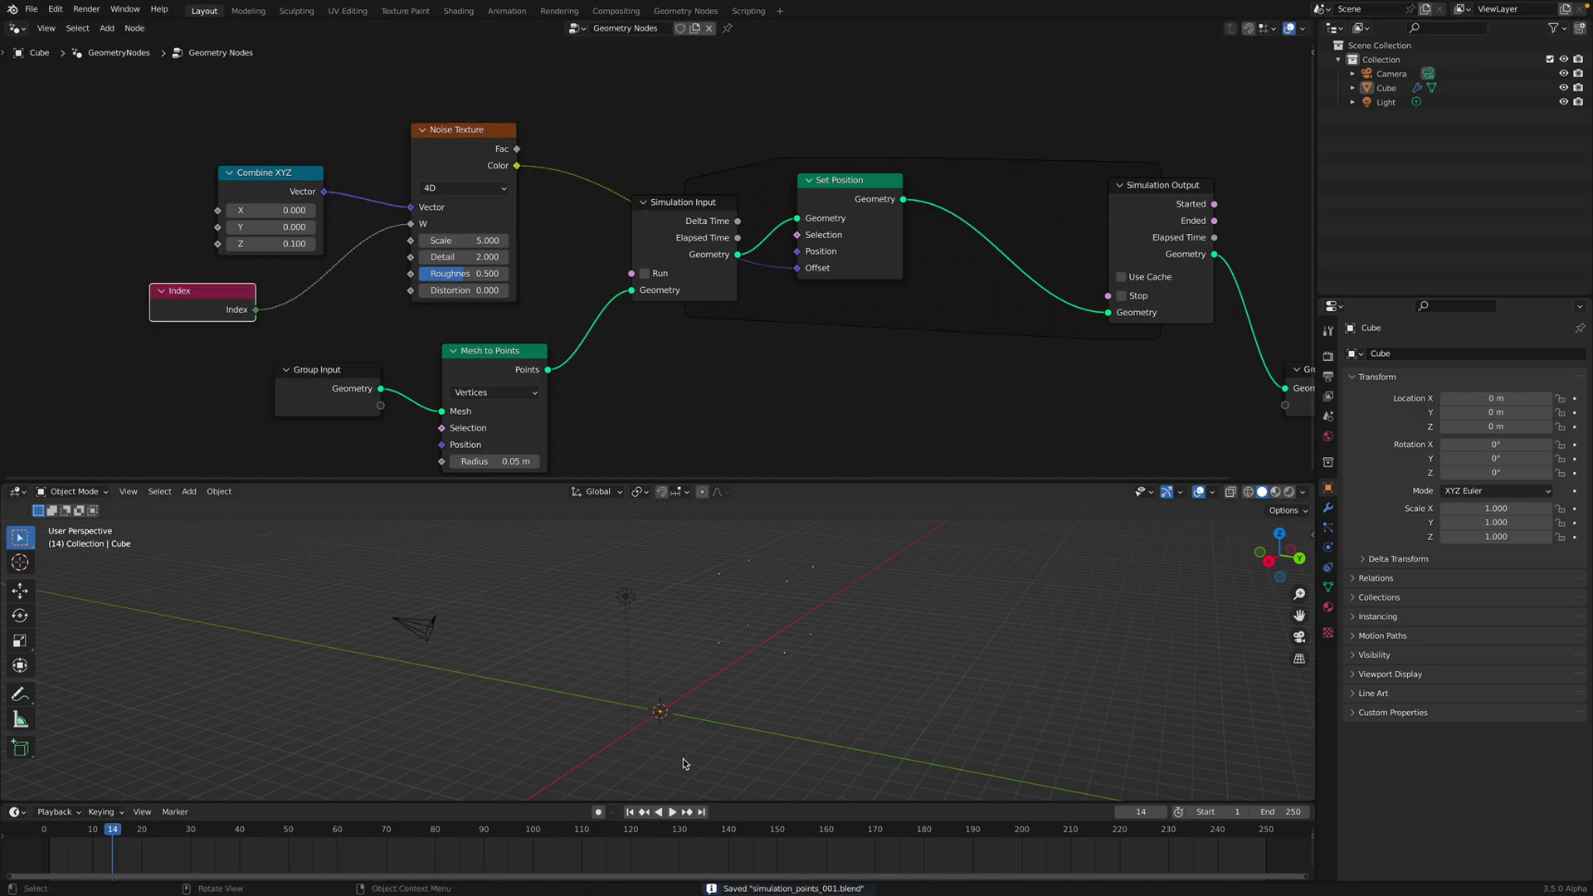
Play the simulation from the first frame, stop it at frame 11, and select the Cube's points in the viewport
click(631, 812)
click(673, 813)
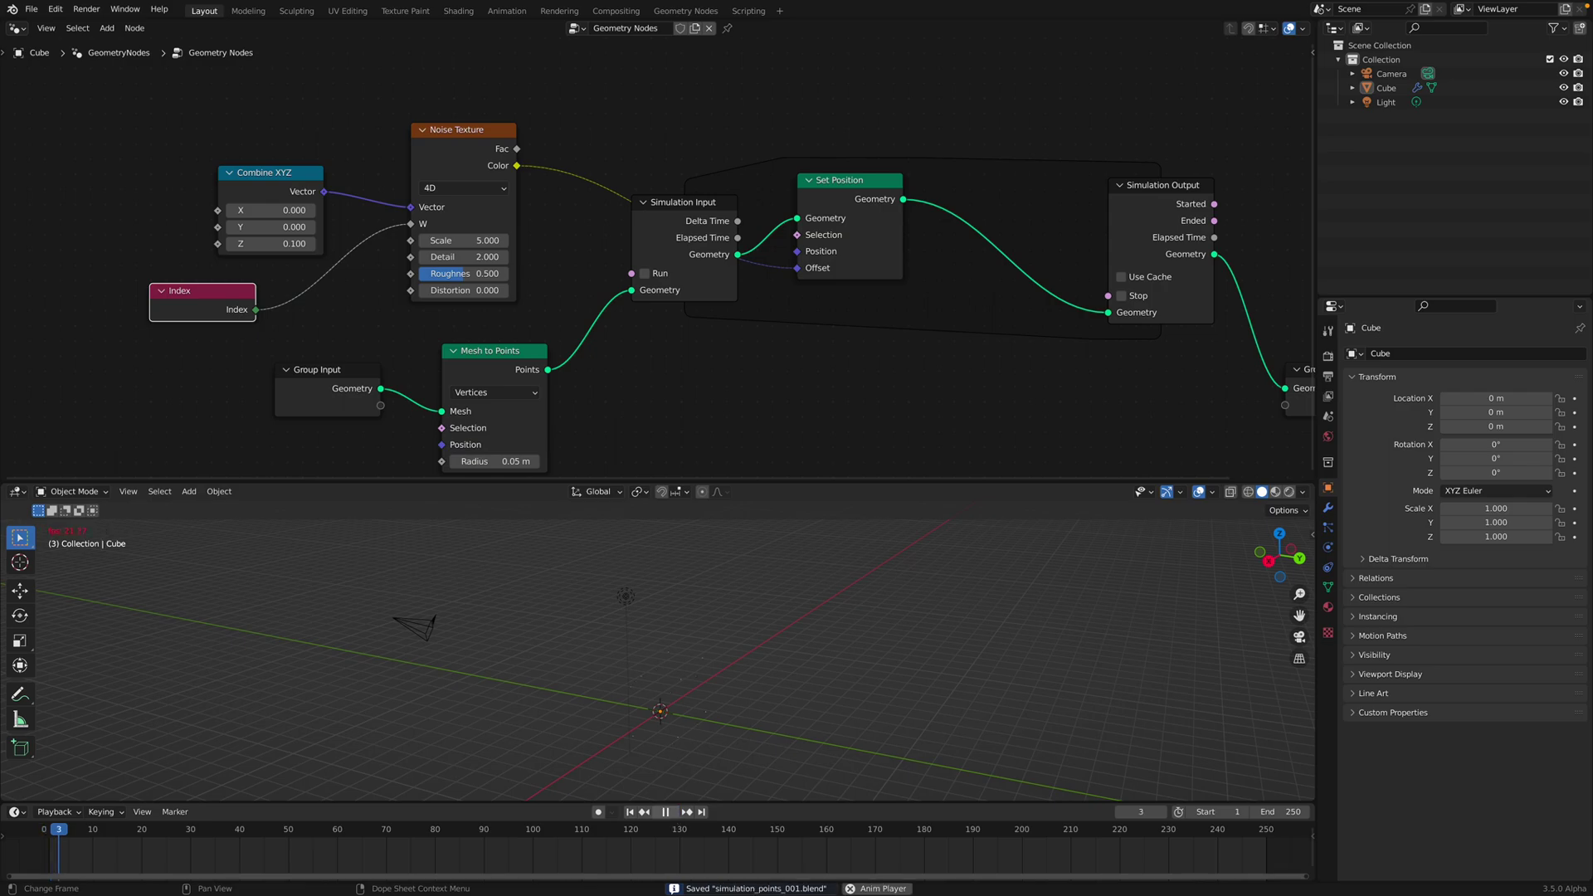
click(665, 814)
click(674, 813)
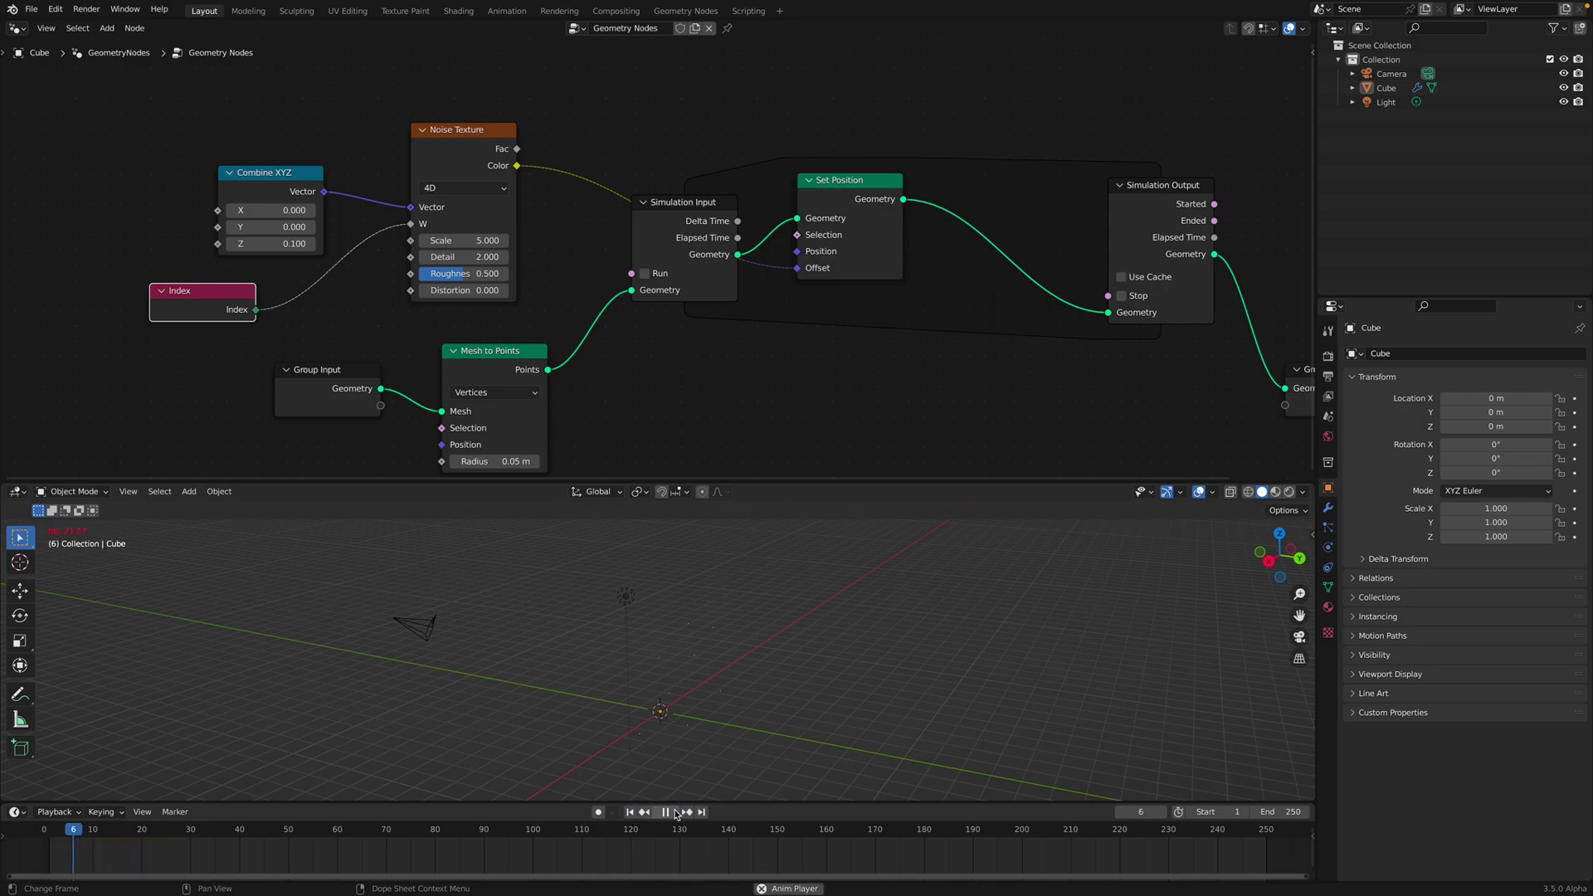
click(742, 698)
Set the Mesh to Points radius to 12 m
middle_drag(674, 410, 707, 356)
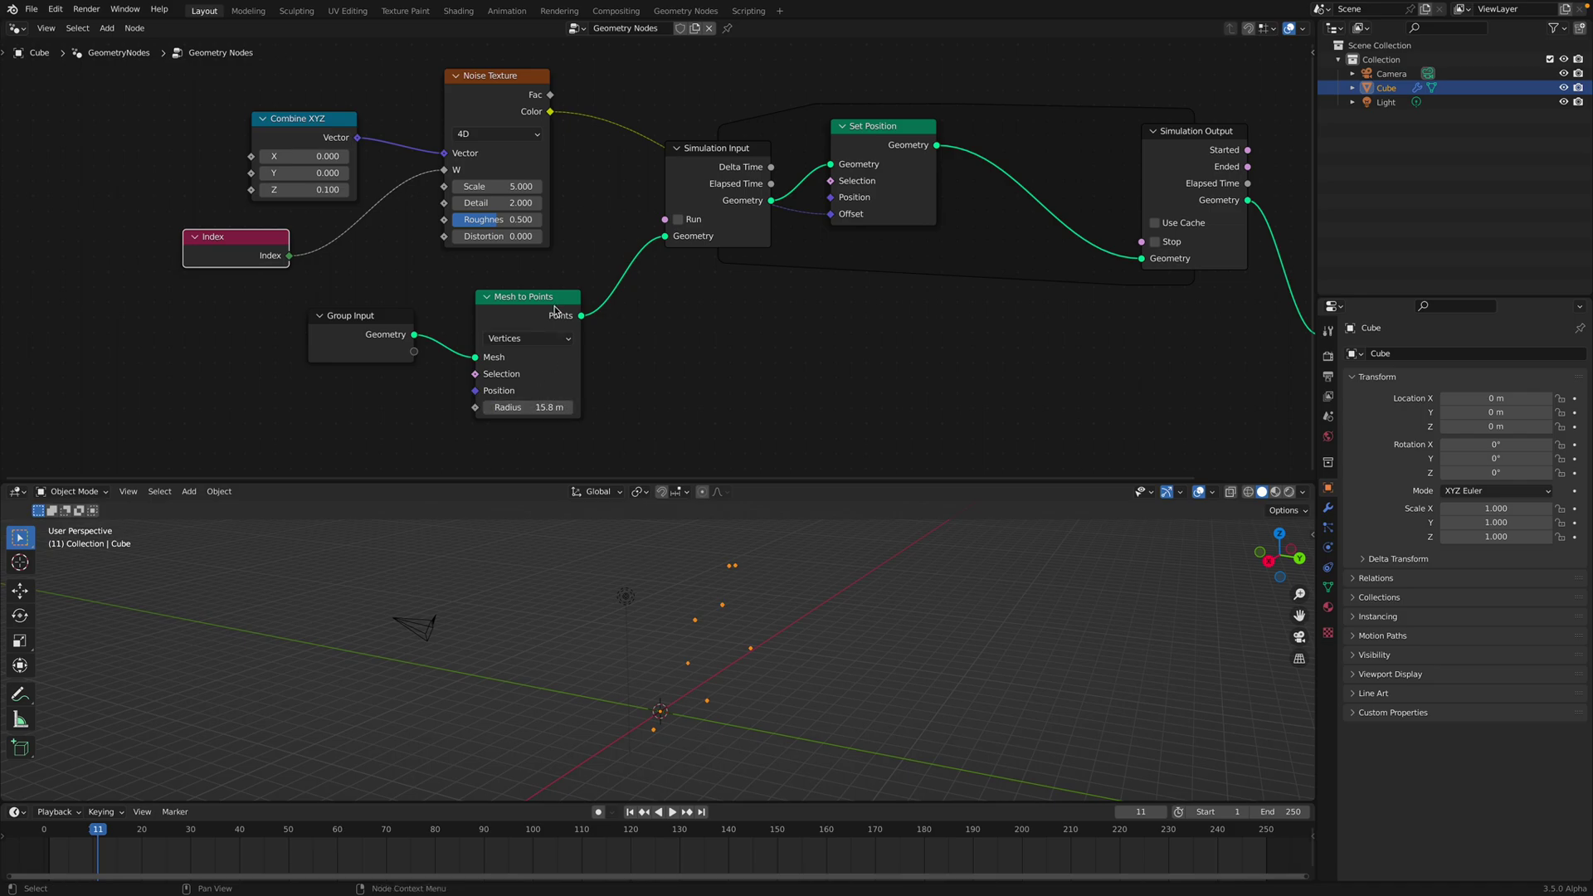
drag(555, 311, 539, 312)
drag(512, 408, 531, 408)
Insert a Set Point Radius node between Simulation Output and Group Output and set its radius to 0.41 m
middle_drag(760, 364, 552, 356)
scroll(581, 355, down, 2)
key(shift+a)
click(759, 340)
text(set )
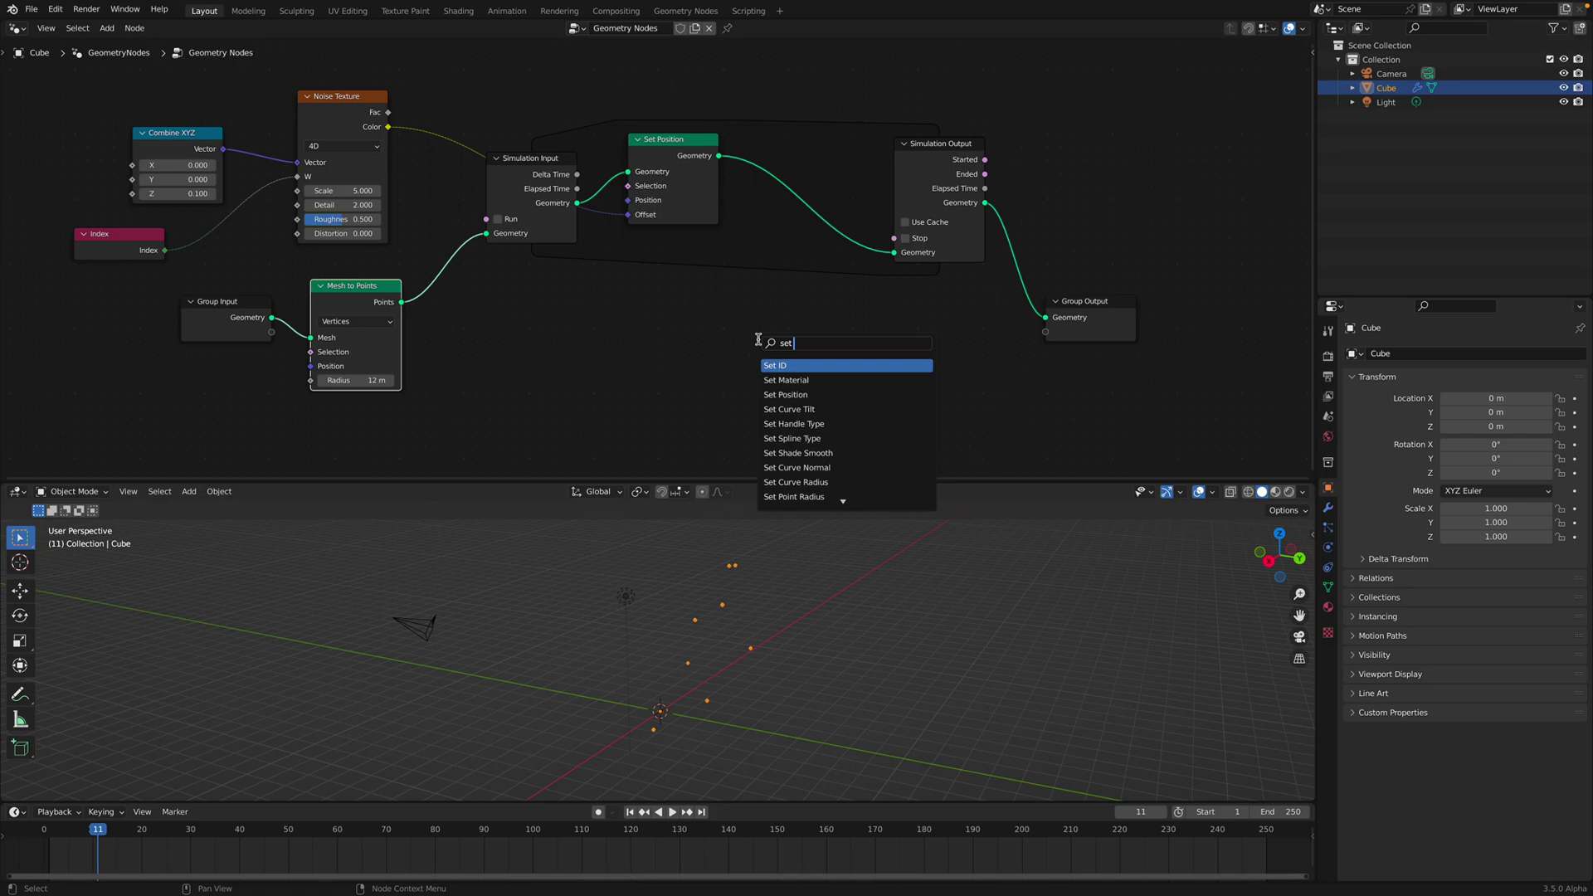
text(point)
key(Return)
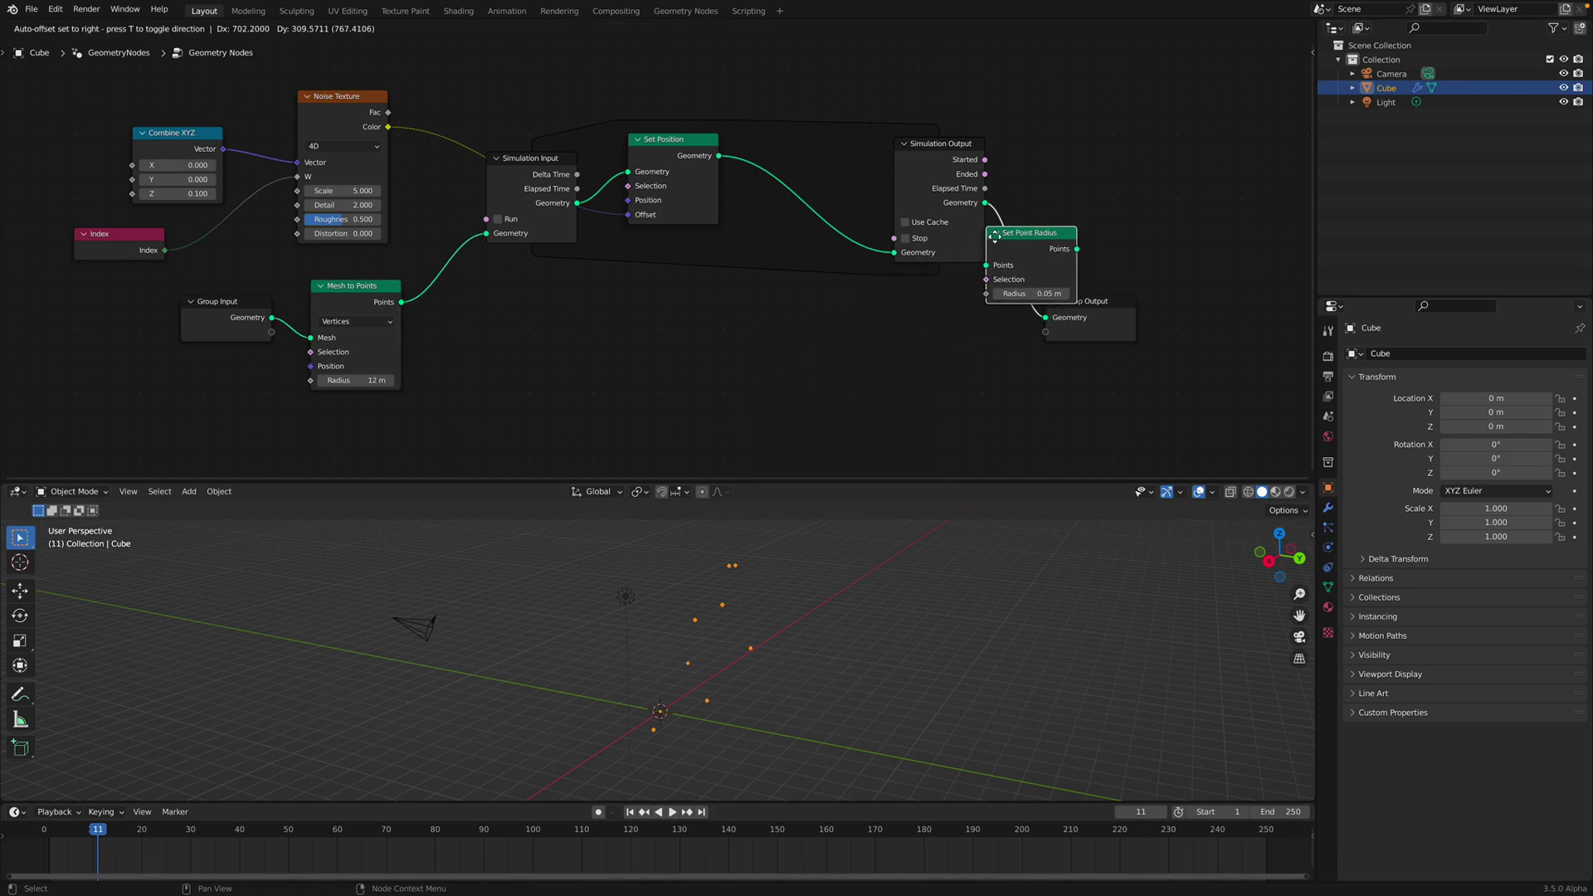
click(1045, 233)
drag(1079, 289, 1108, 290)
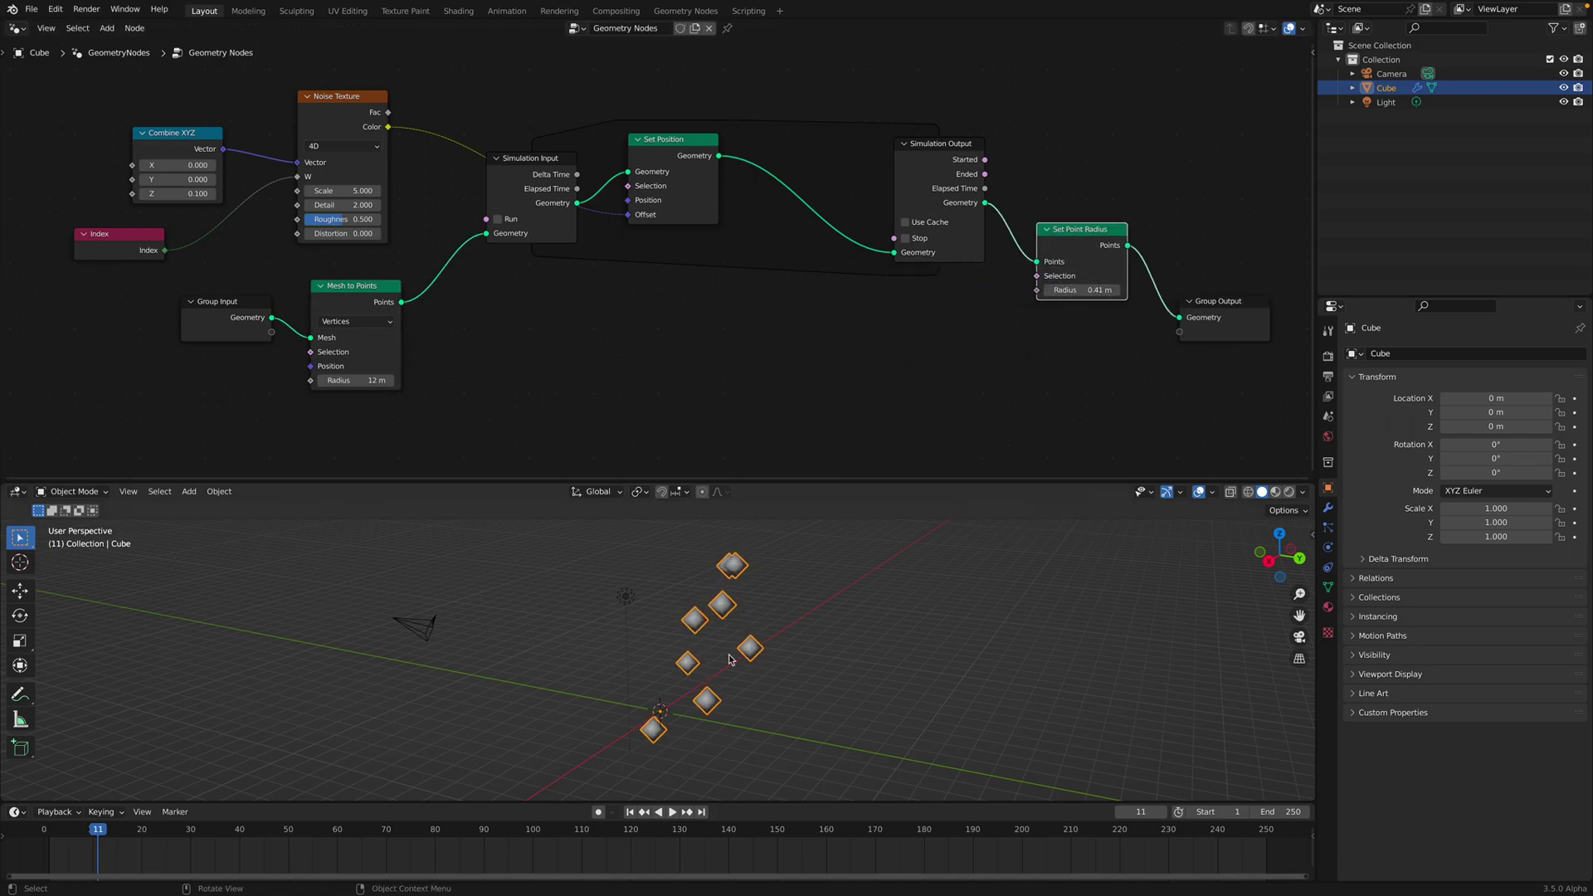
Play the simulation from the first frame, stop it at frame 25, and view the enlarged points
click(630, 812)
click(671, 812)
click(669, 812)
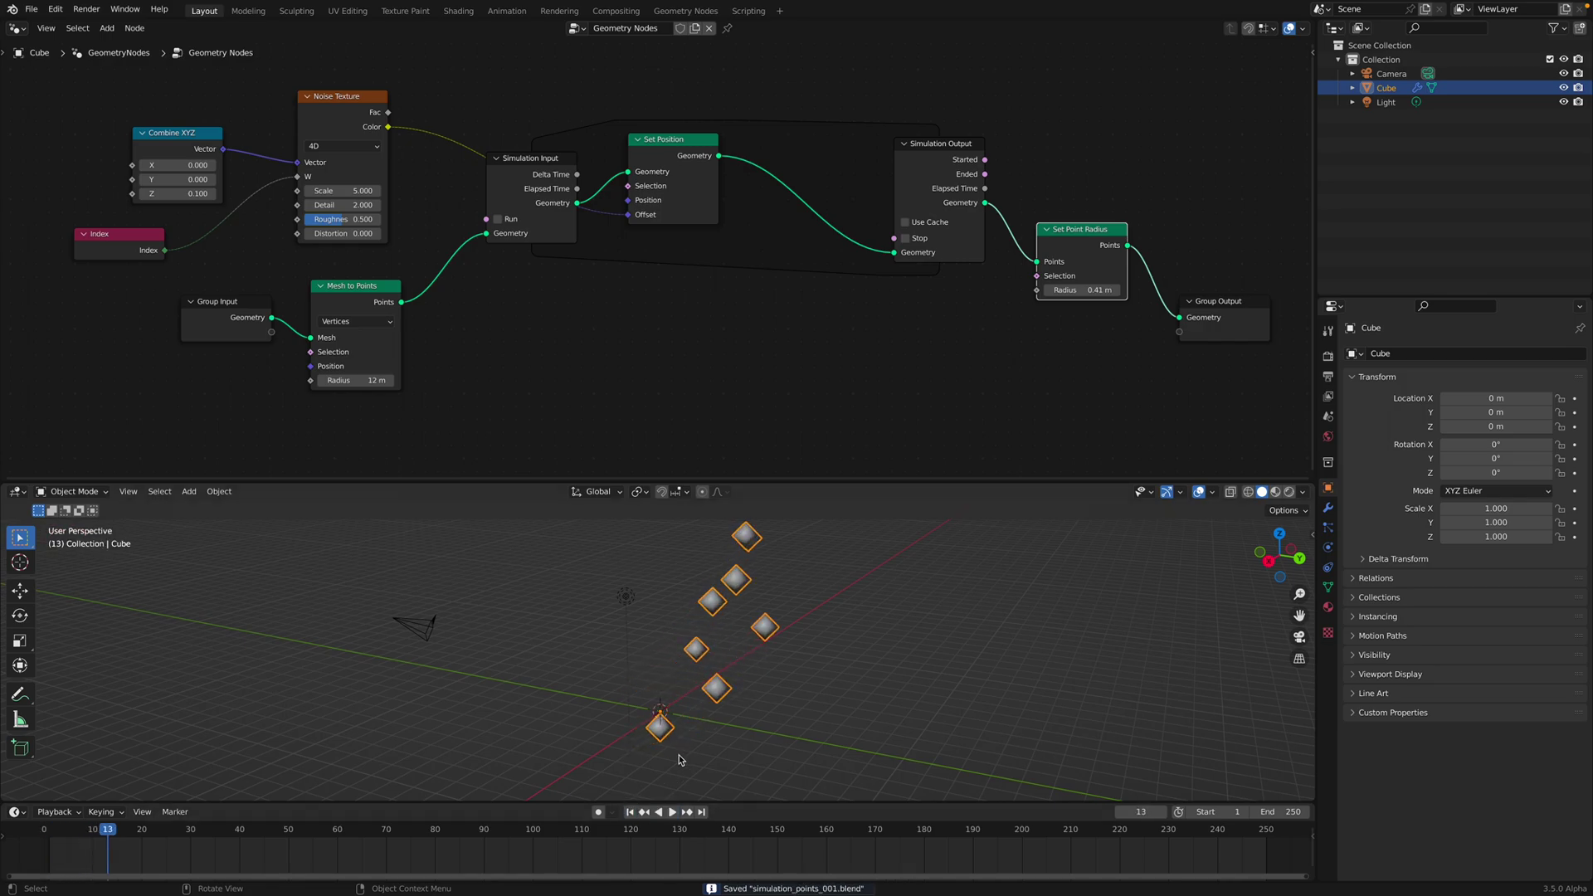
middle_drag(679, 758, 686, 752)
scroll(686, 753, down, 2)
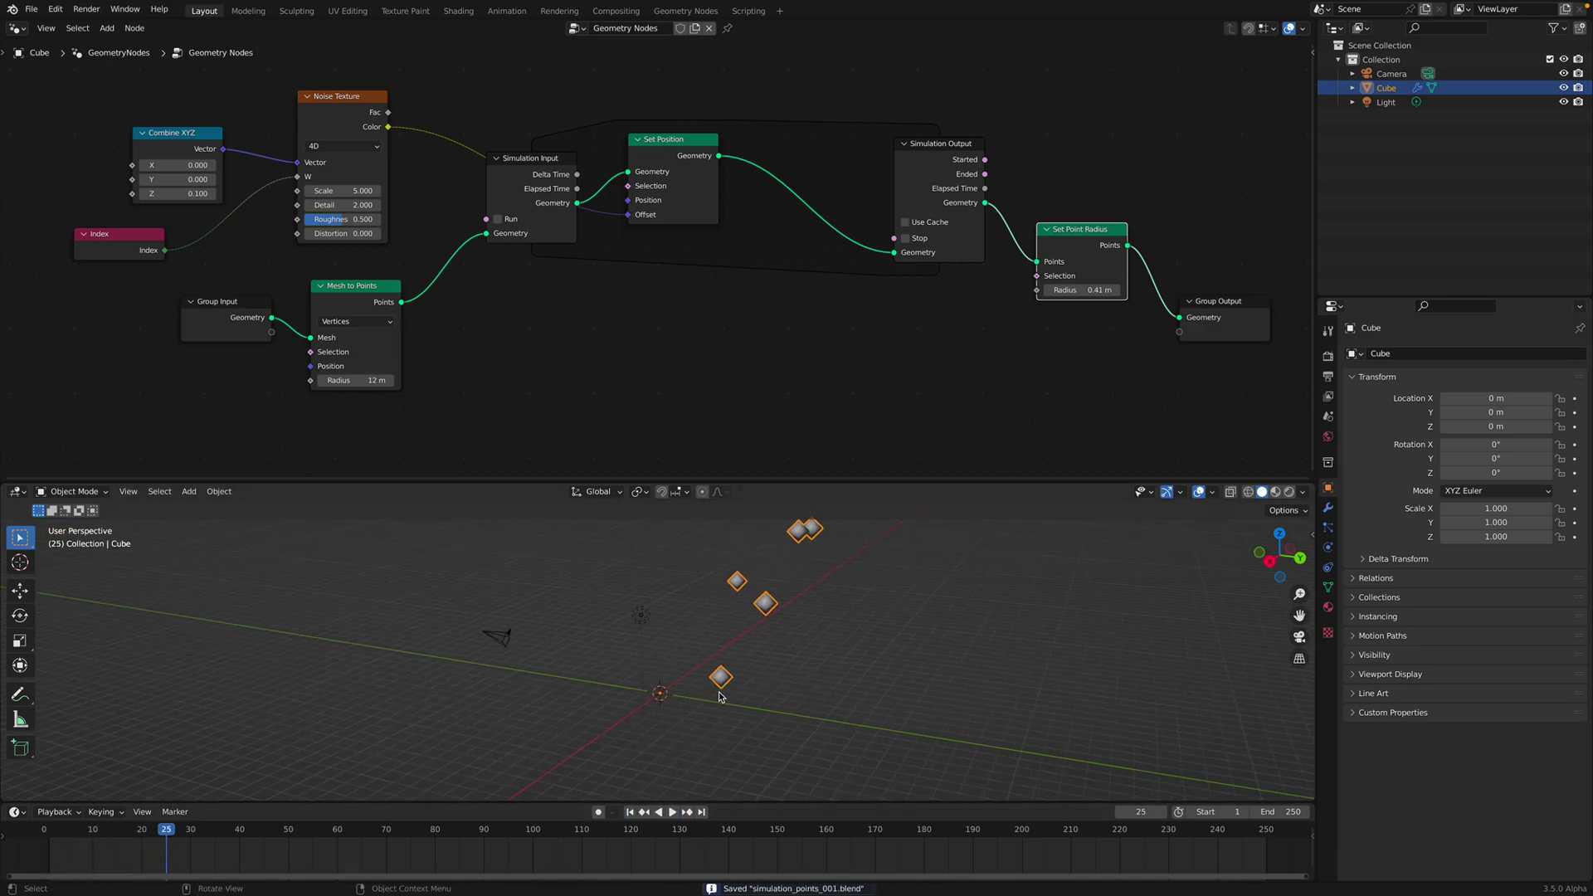
Rearrange the simulation zone by lowering Simulation Input and moving Simulation Output closer to Set Position
middle_drag(460, 246, 479, 259)
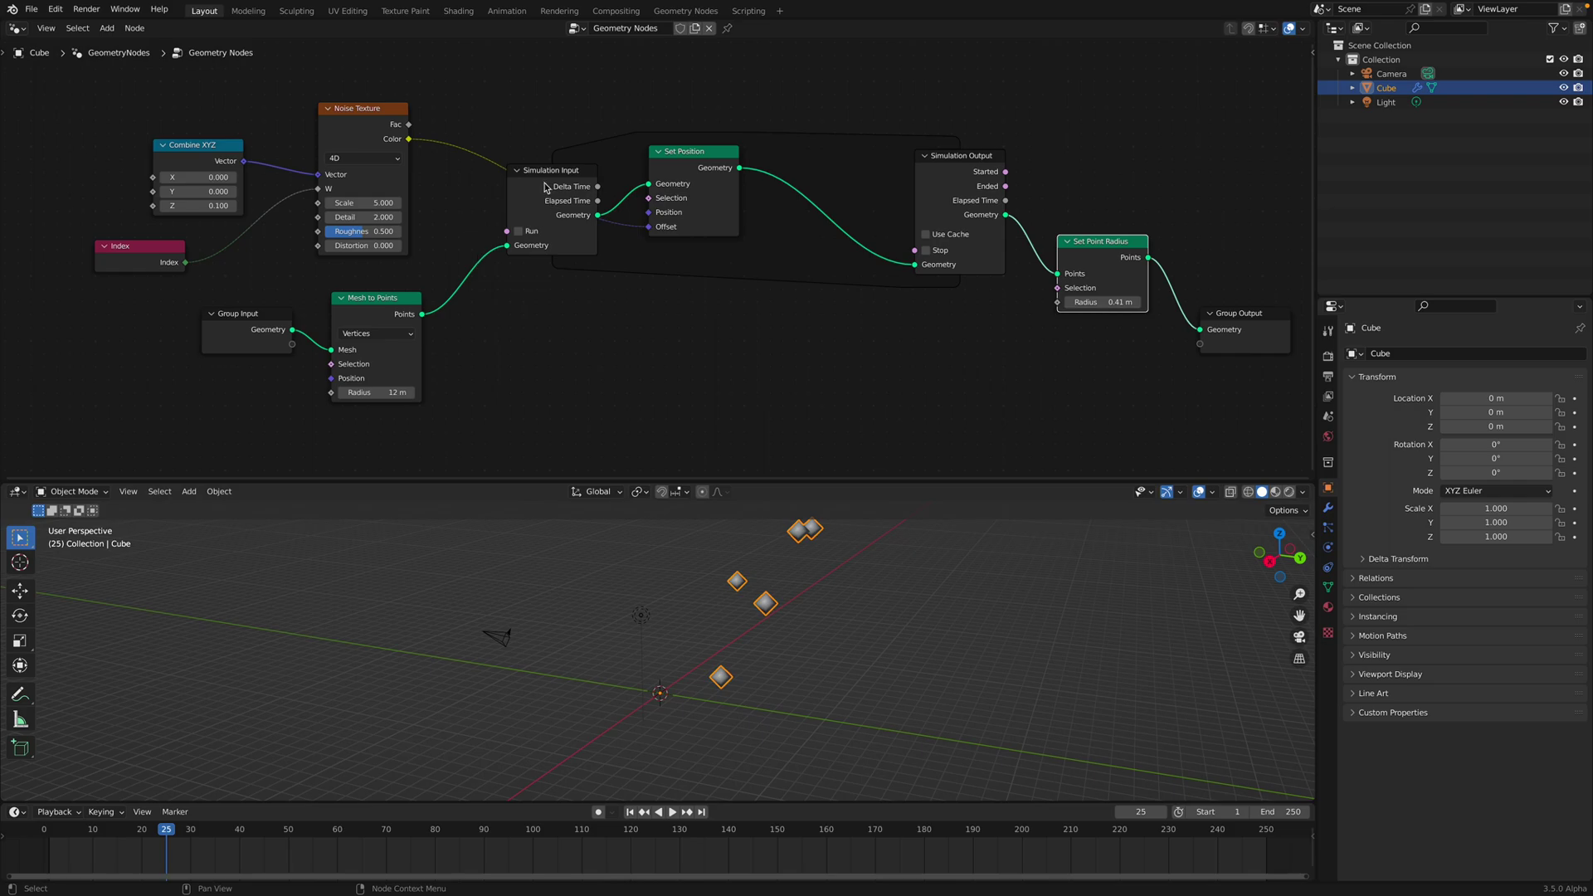
drag(546, 188, 512, 225)
scroll(653, 255, up, 2)
click(718, 166)
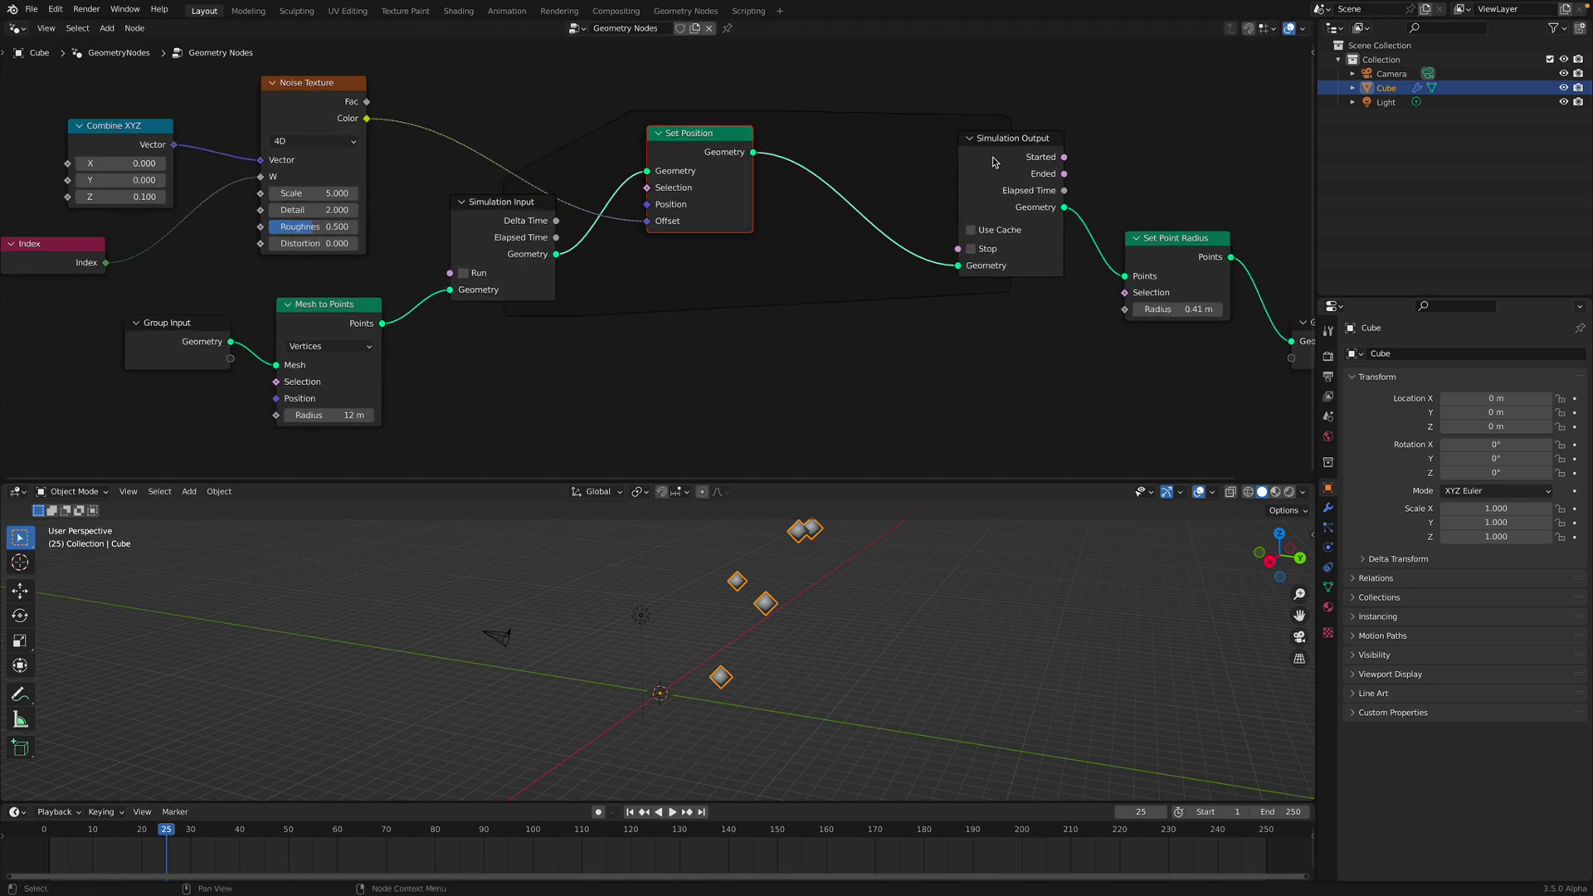
drag(1014, 163, 920, 160)
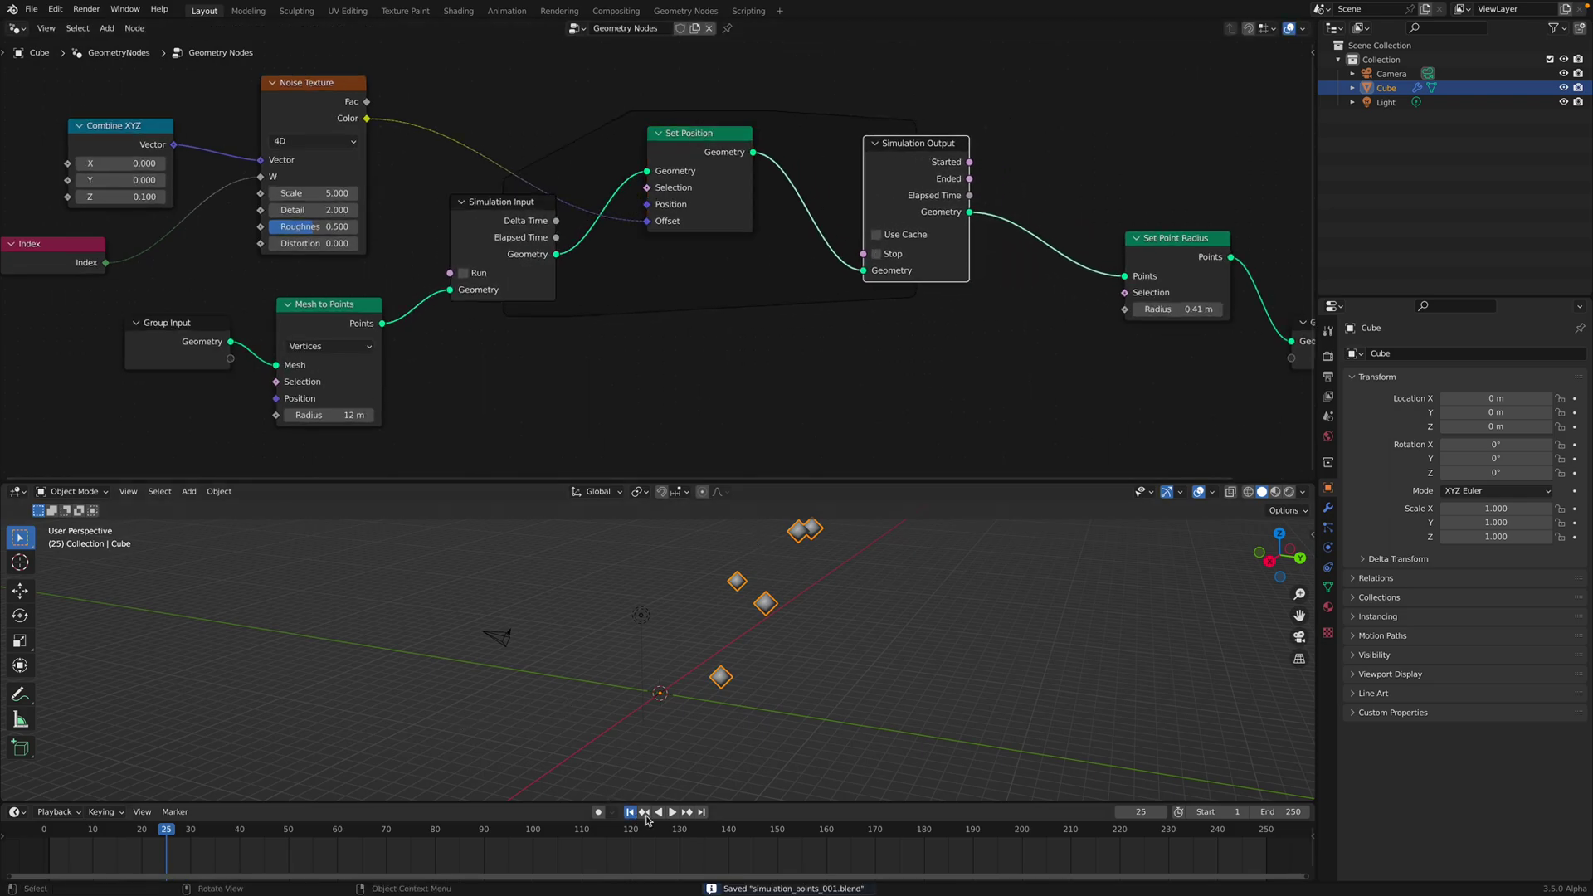
Replay the simulation to frame 14, stop it, and examine the points' drift direction
click(671, 814)
click(671, 814)
middle_drag(685, 703, 662, 700)
Move Combine XYZ and Noise Texture aside and insert a Vector Math node set to Add between Noise Texture and Set Position
middle_drag(431, 385, 560, 402)
drag(249, 142, 192, 112)
drag(436, 99, 373, 100)
key(shift+a)
click(498, 191)
text(vec)
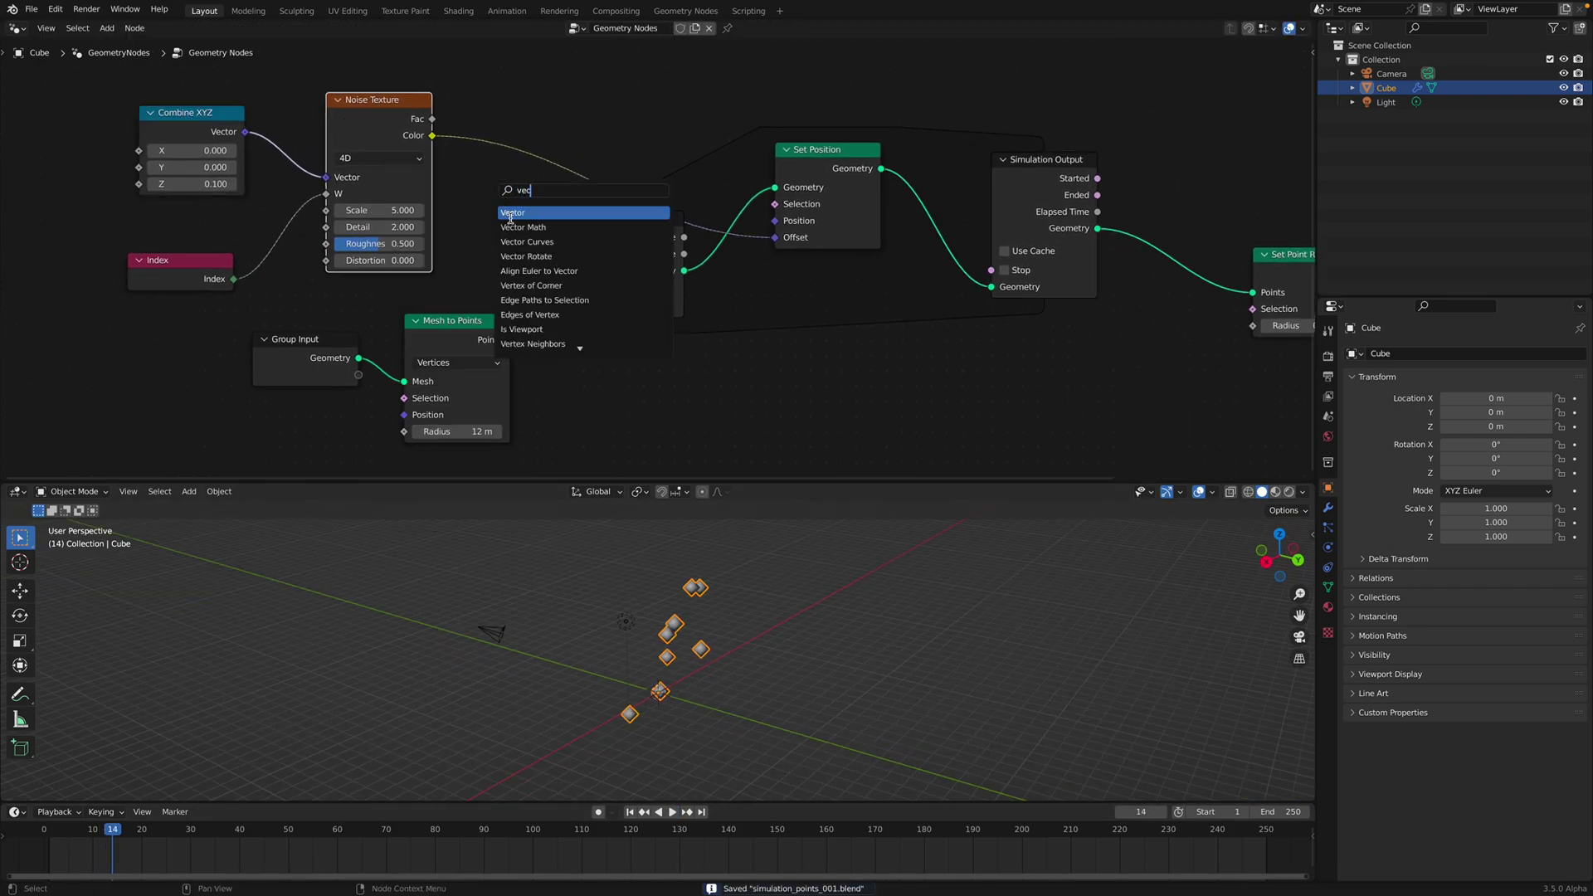
click(506, 225)
click(510, 156)
Set all three components of the Add node's second vector to -0.5
double_click(536, 202)
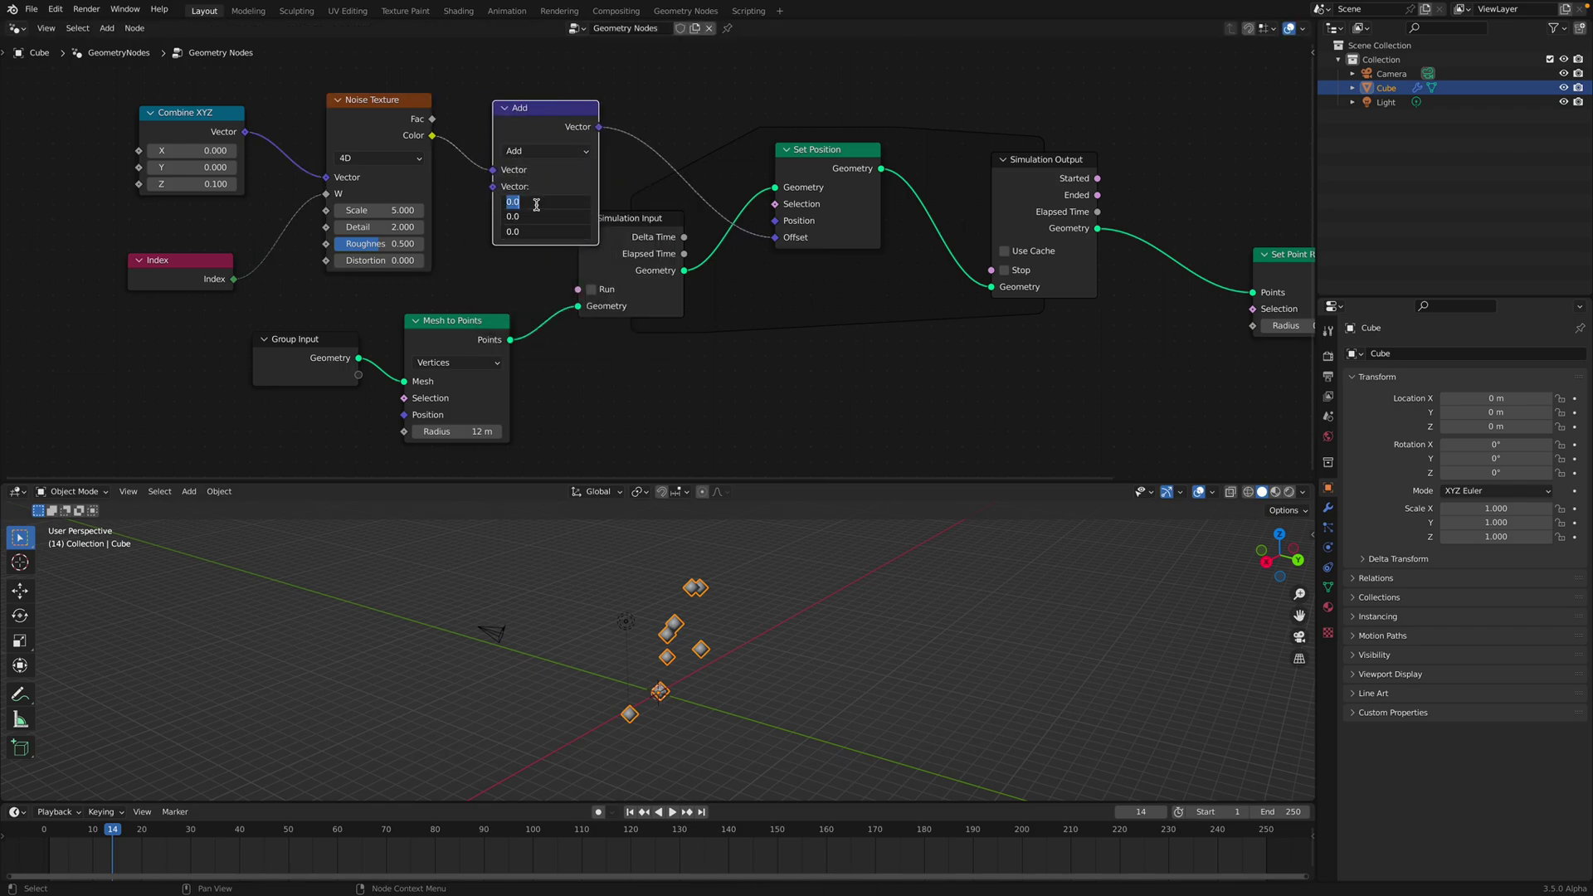
text(-0.5)
key(Return)
Play the simulation from the first frame to frame 161 to check how the points spread around the origin
key(space)
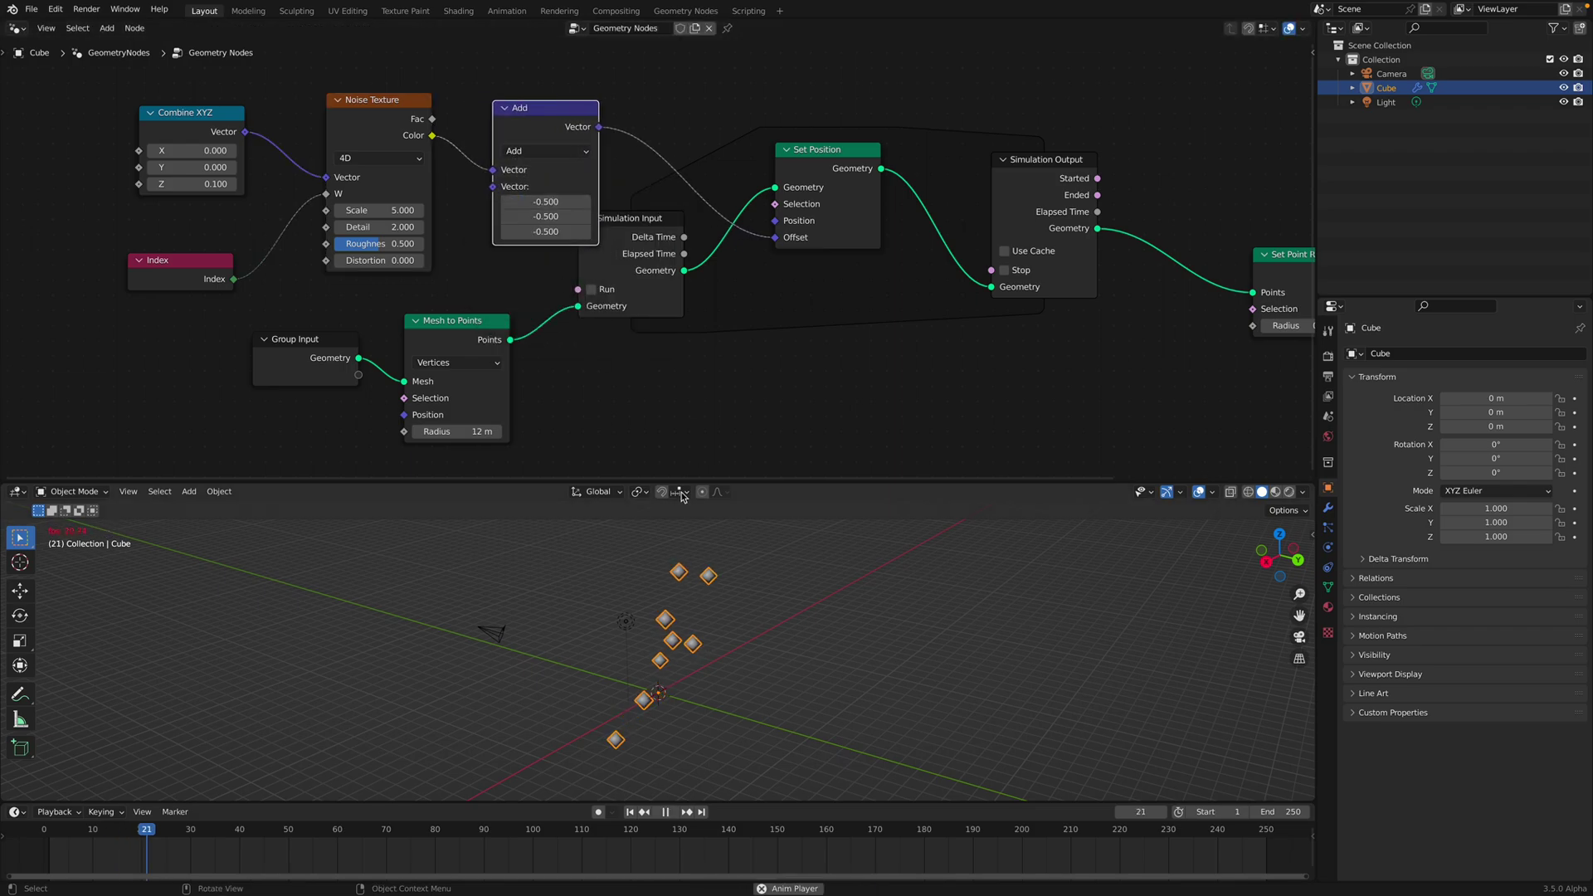
click(629, 812)
mouse_move(700, 673)
middle_down()
mouse_move(718, 669)
mouse_move(700, 690)
mouse_move(663, 687)
mouse_move(734, 697)
mouse_move(674, 679)
middle_up()
scroll(697, 707, down, 2)
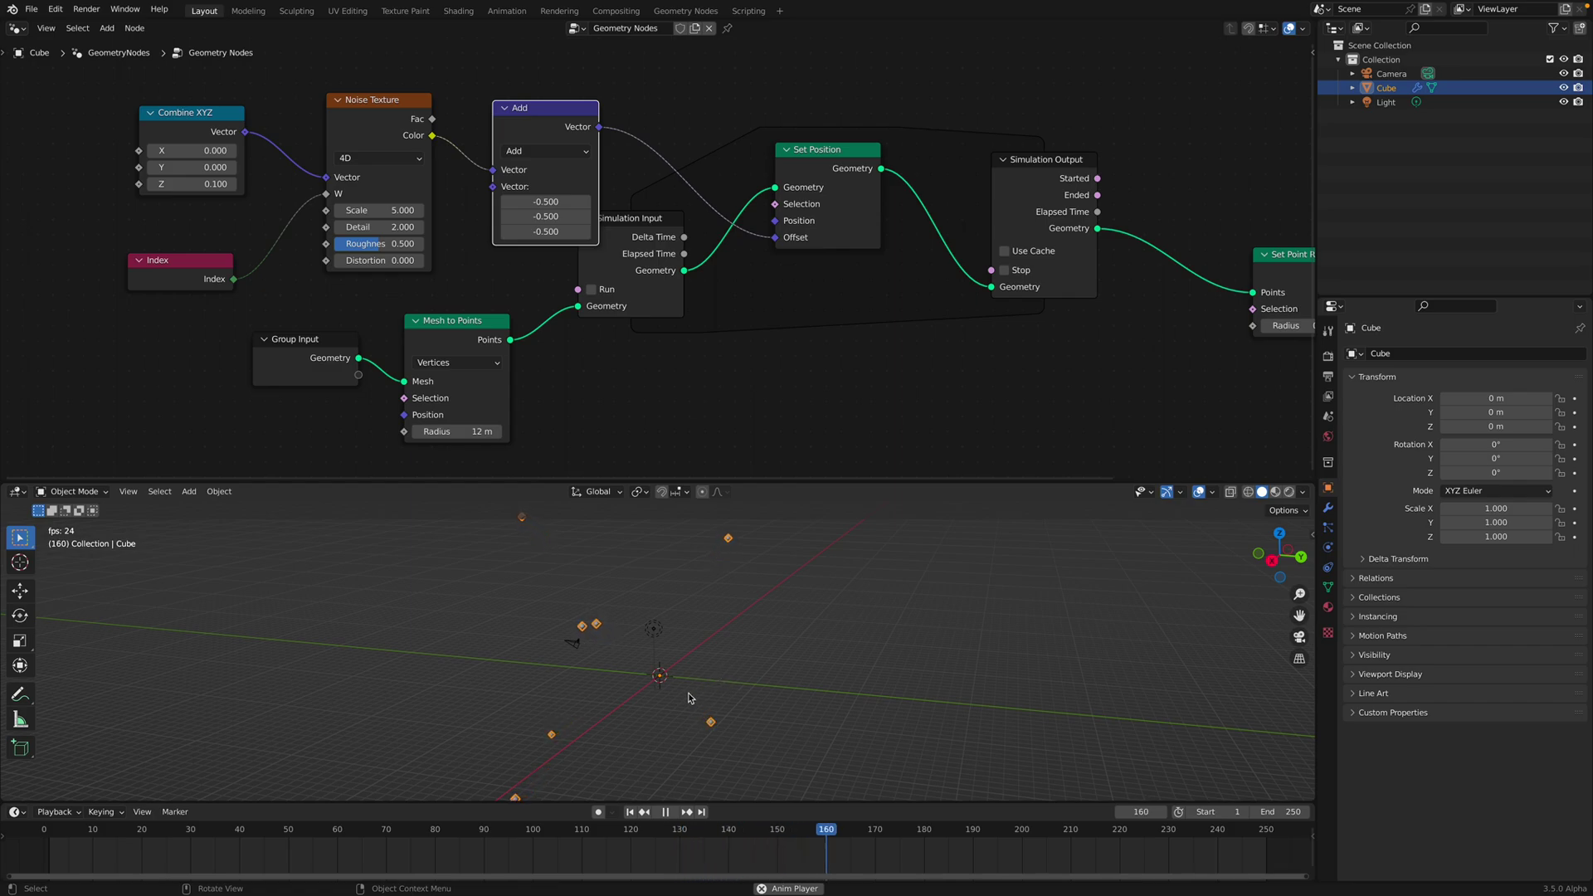
key(space)
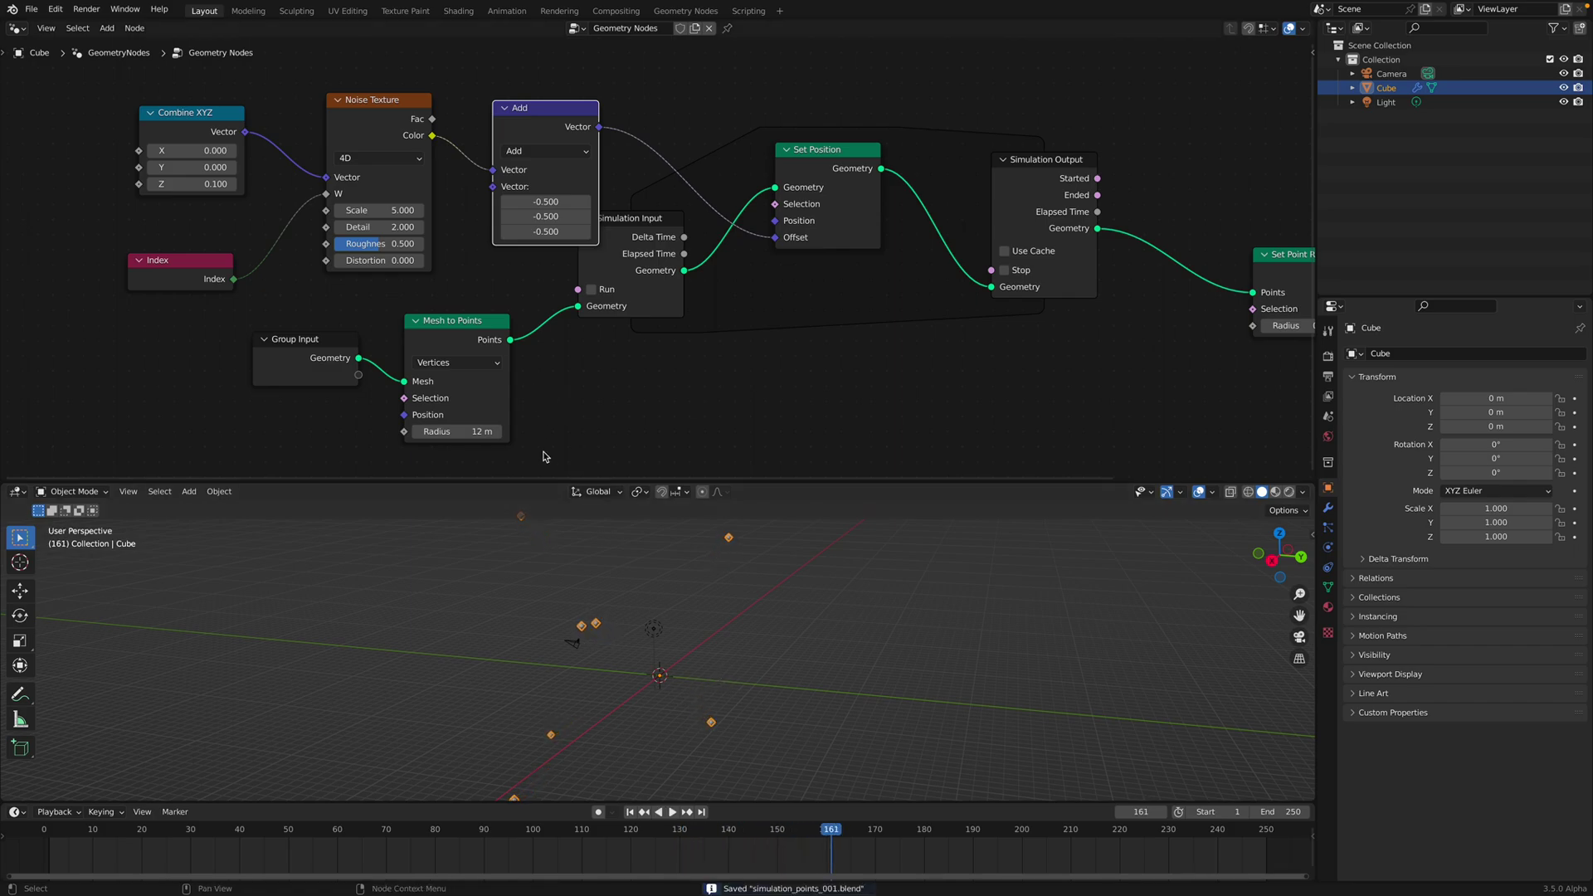
Rearrange the Group Input, Mesh to Points, Add and Noise Texture nodes for a more spacious layout
middle_drag(544, 456, 565, 433)
drag(337, 329, 224, 330)
middle_drag(338, 321, 364, 288)
drag(485, 300, 491, 325)
scroll(431, 309, down, 1)
middle_drag(405, 293, 406, 323)
drag(580, 98, 554, 78)
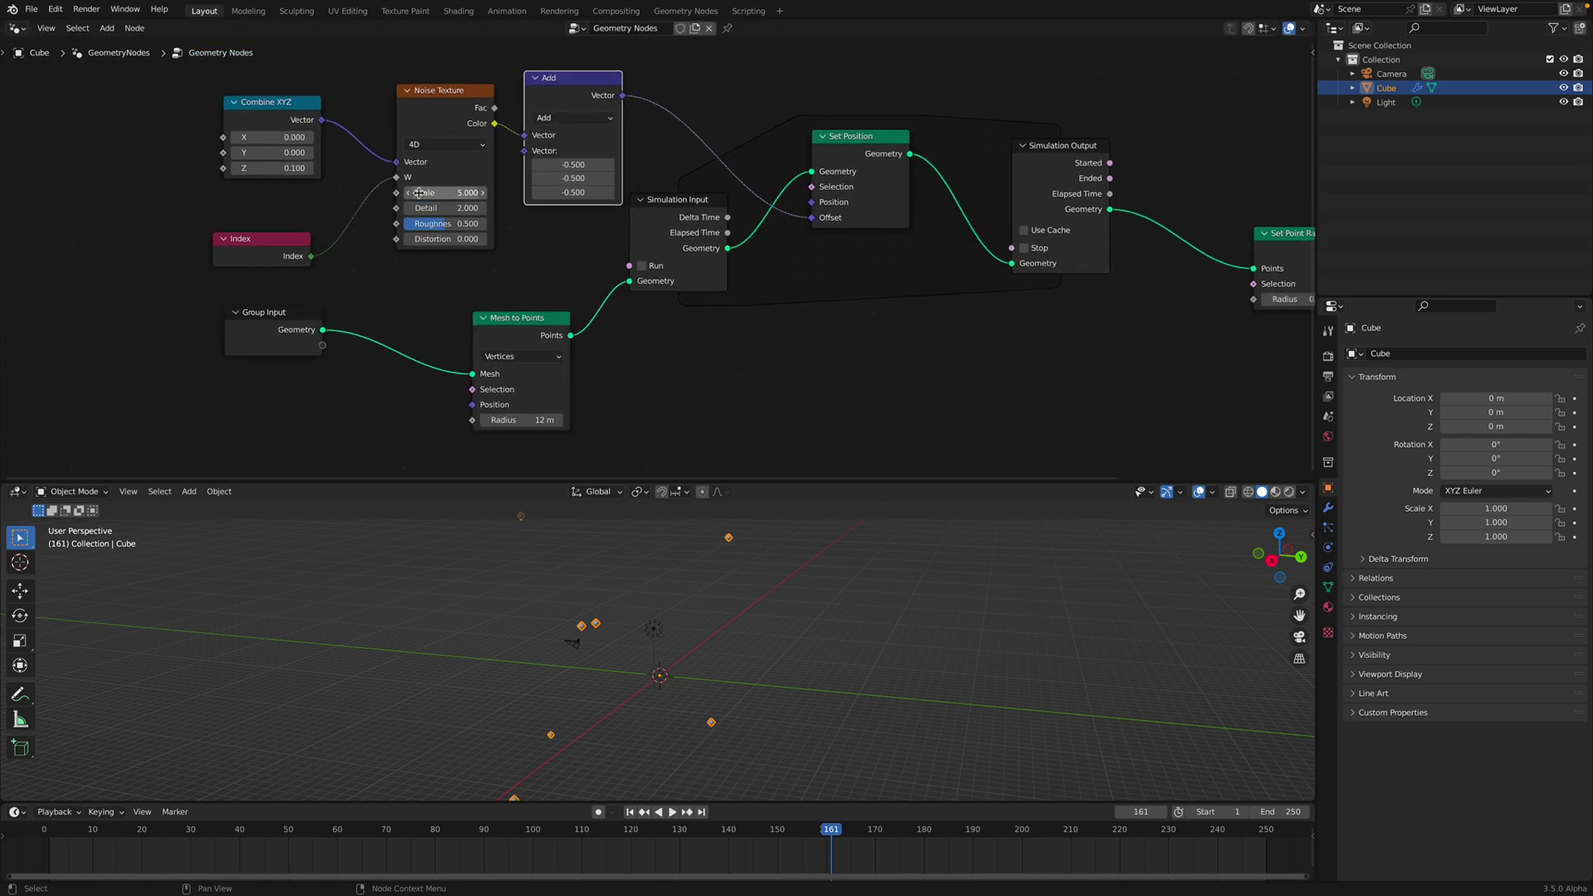
drag(443, 96, 408, 107)
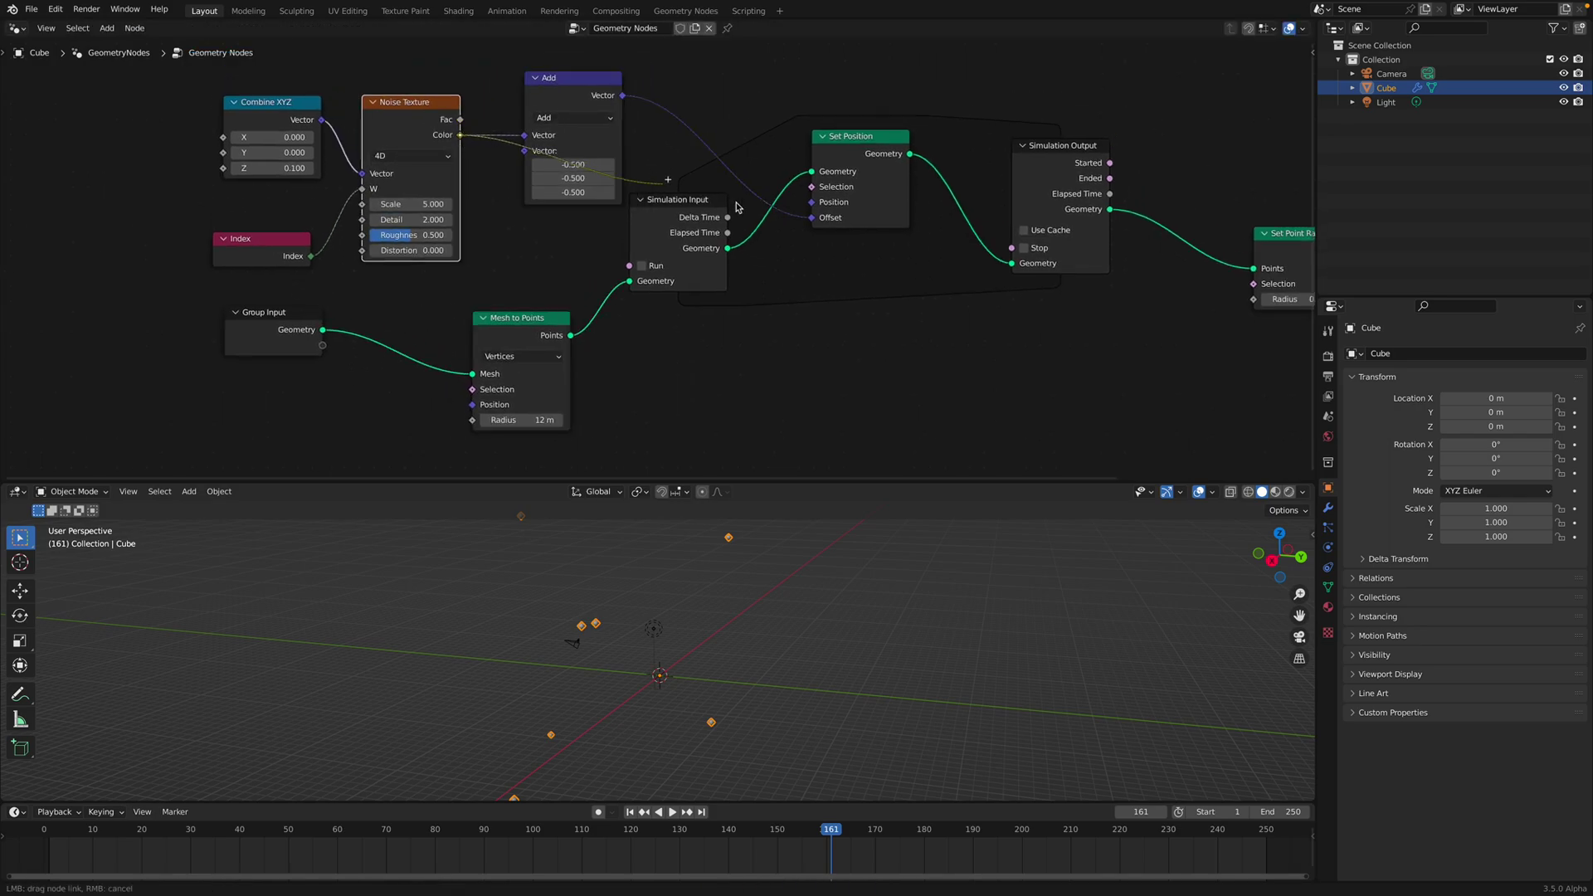
Connect the Noise Texture's Color directly to Set Position's Offset, bypassing Add, and play the simulation from the first frame to frame 24
drag(827, 223, 826, 221)
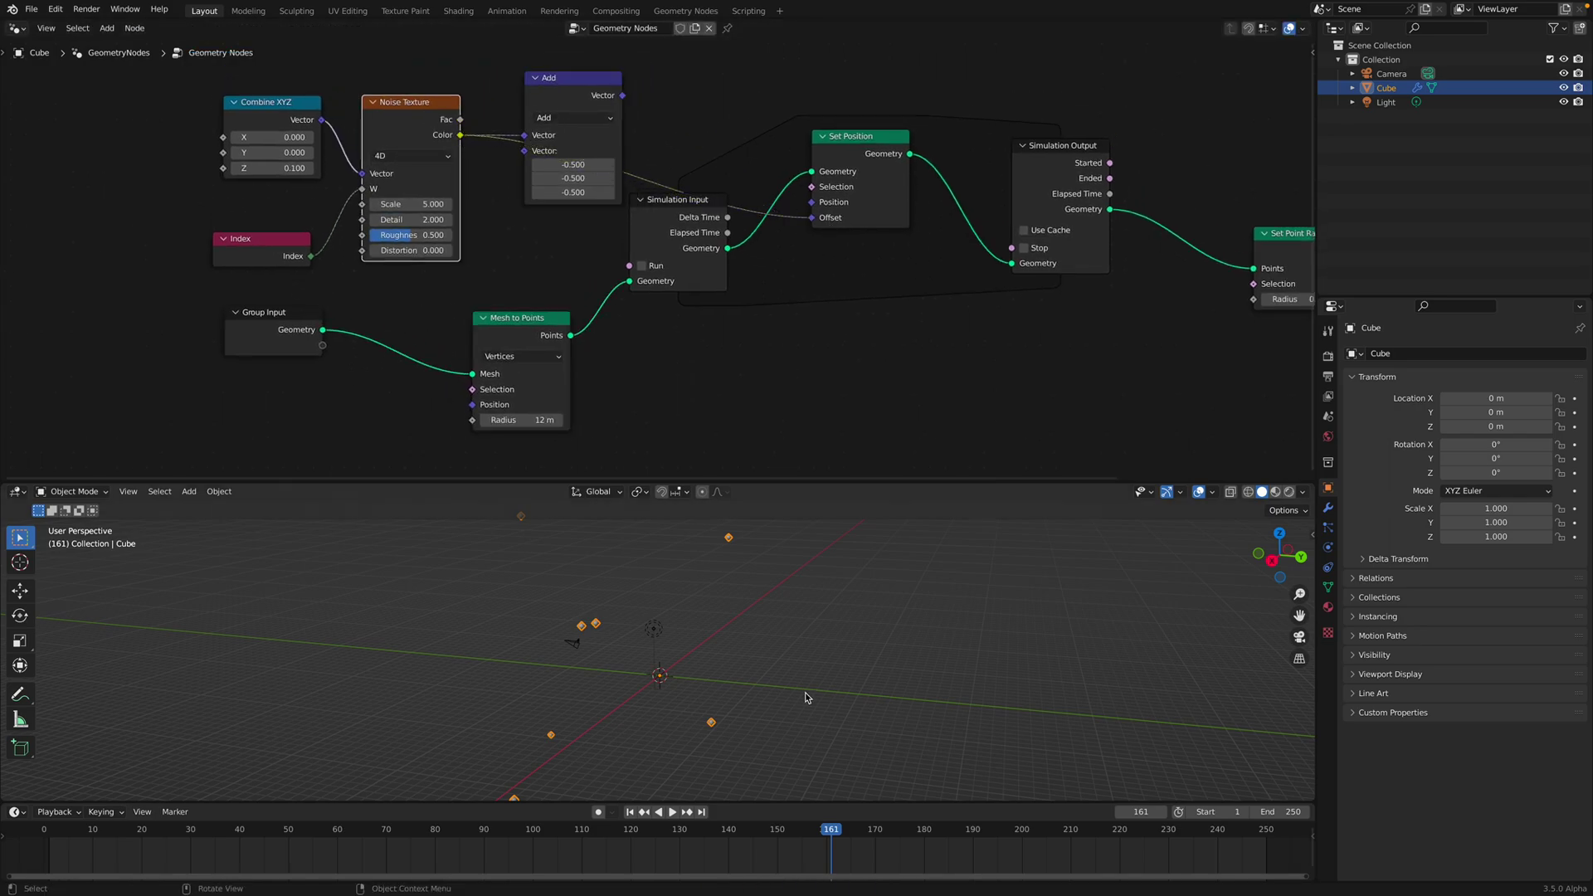
click(632, 812)
click(672, 812)
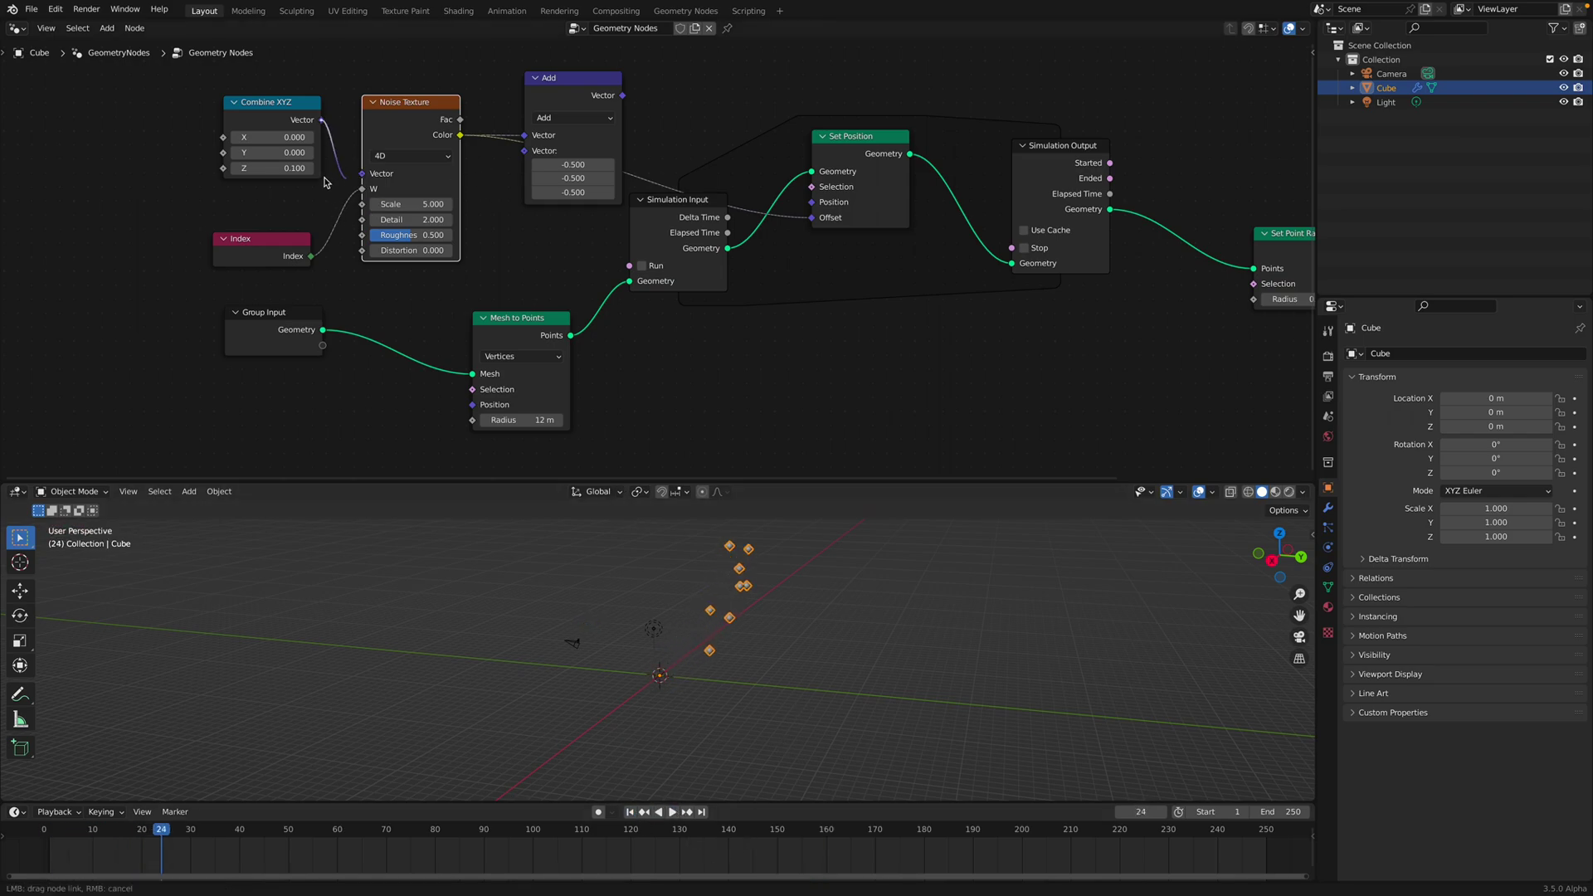
Disconnect Combine XYZ and Index from the Noise Texture and play the simulation on to frame 47
drag(362, 188, 358, 195)
drag(421, 118, 421, 133)
key(space)
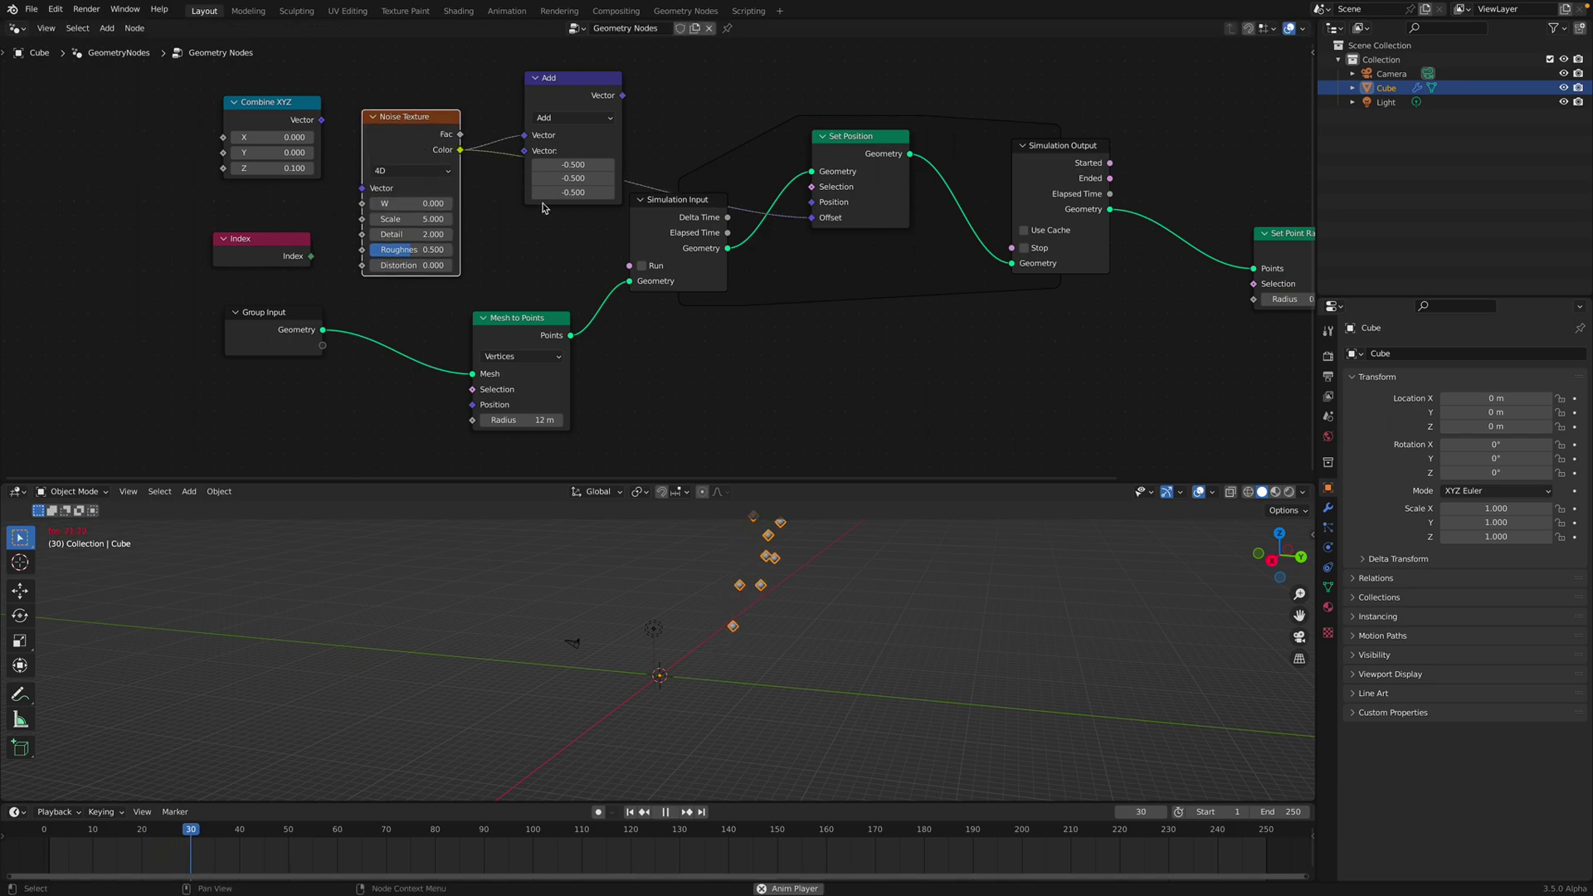
key(space)
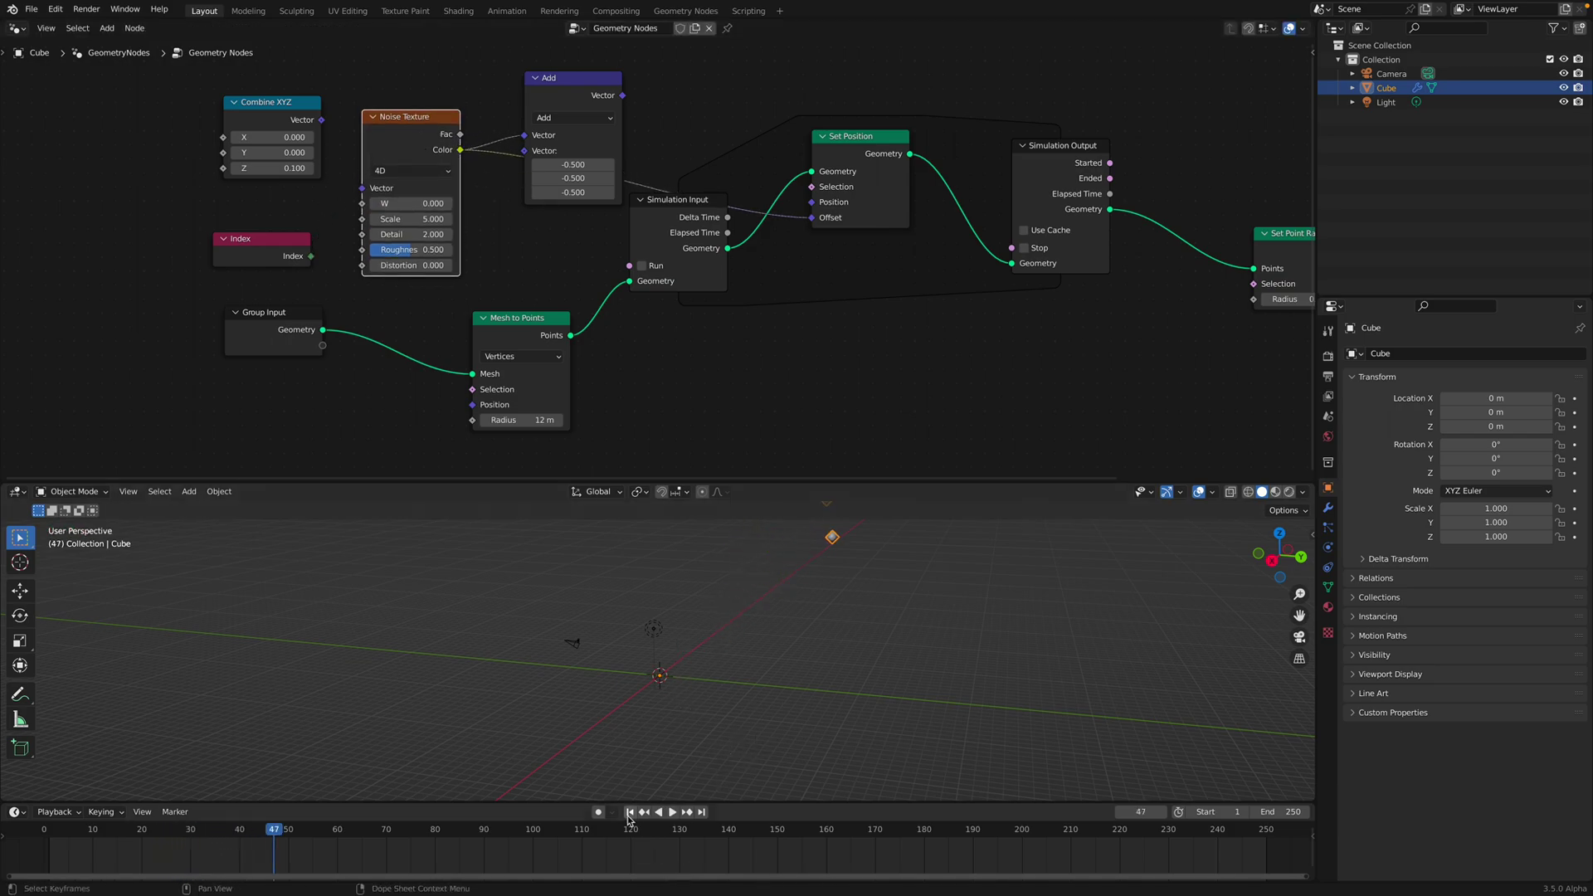
Reconnect the Add node's Vector output to Set Position's Offset and play the simulation from the first frame to frame 132
click(629, 813)
drag(624, 96, 815, 221)
click(672, 812)
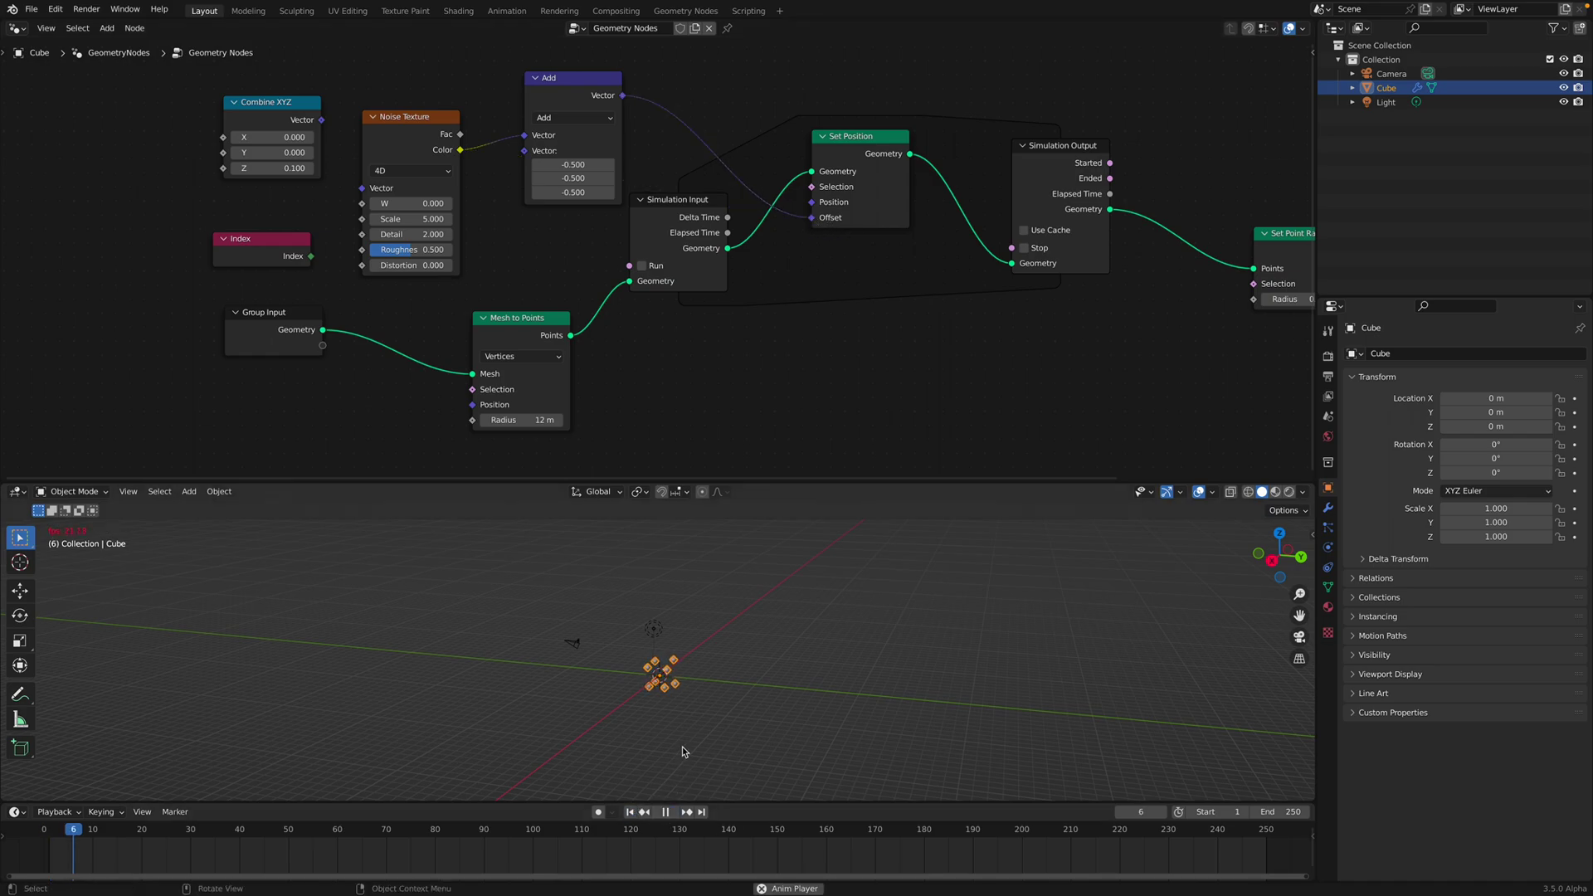
middle_drag(683, 750, 684, 690)
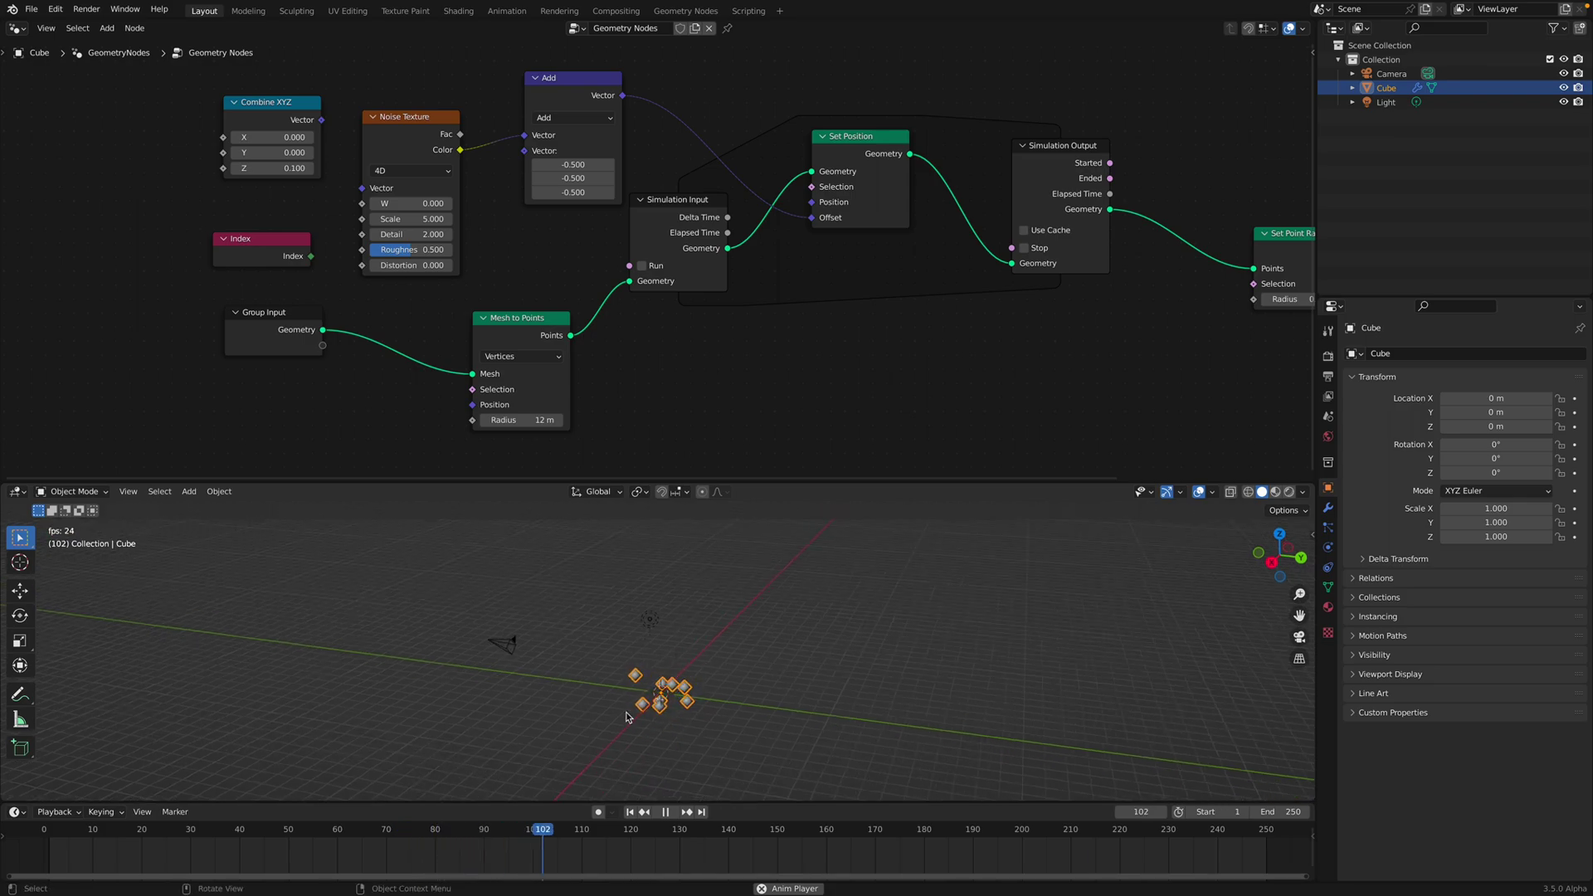
key(space)
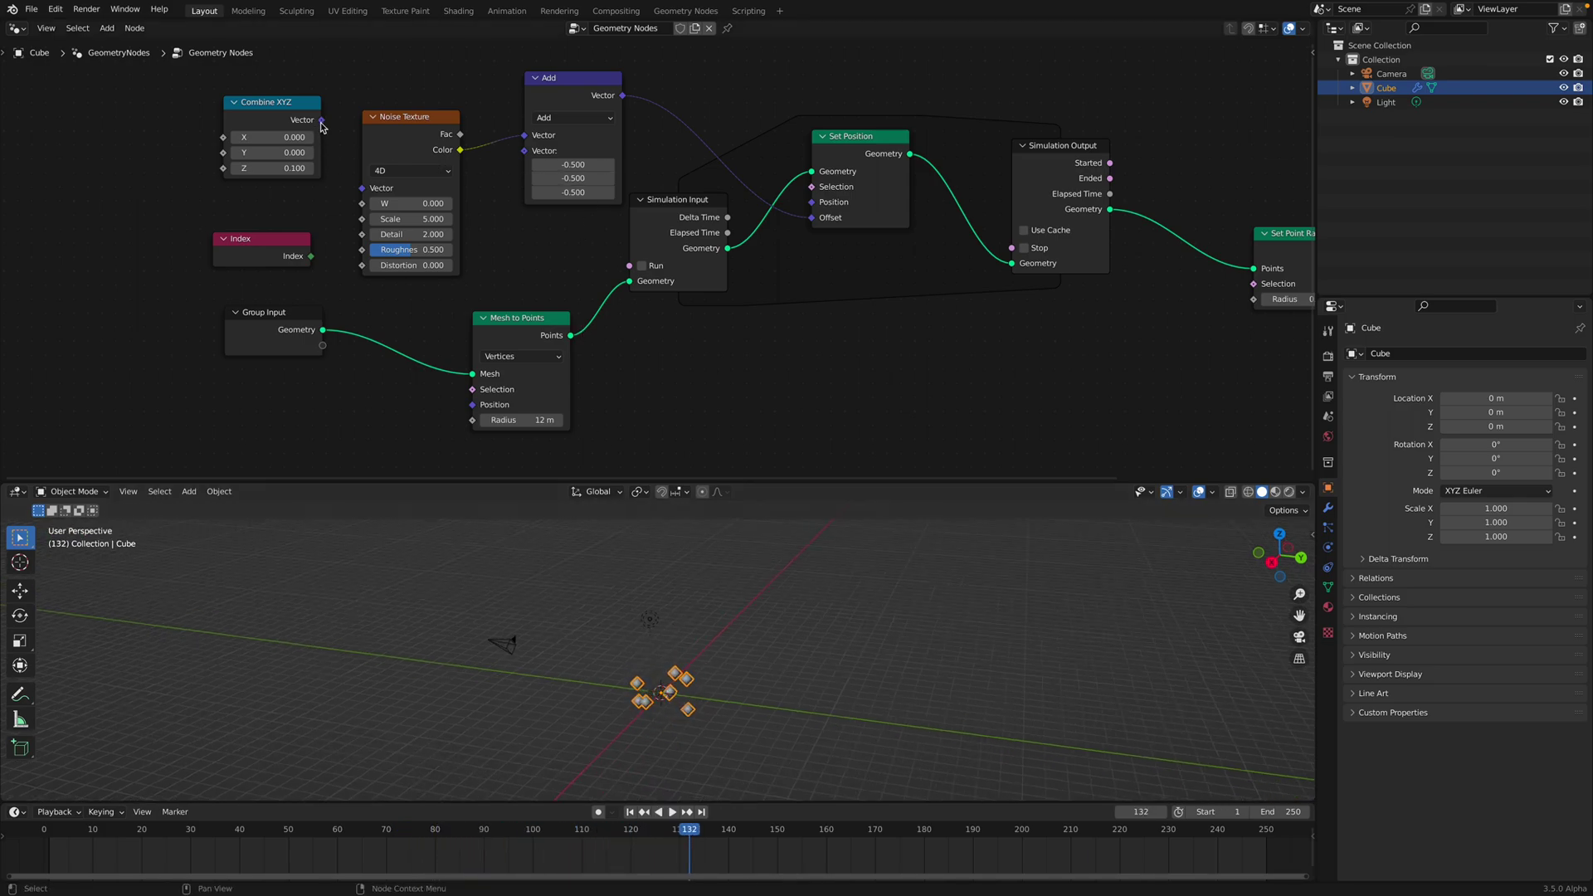
Reconnect Combine XYZ to the Noise Texture's Vector input and Index to its W input
drag(288, 112, 283, 127)
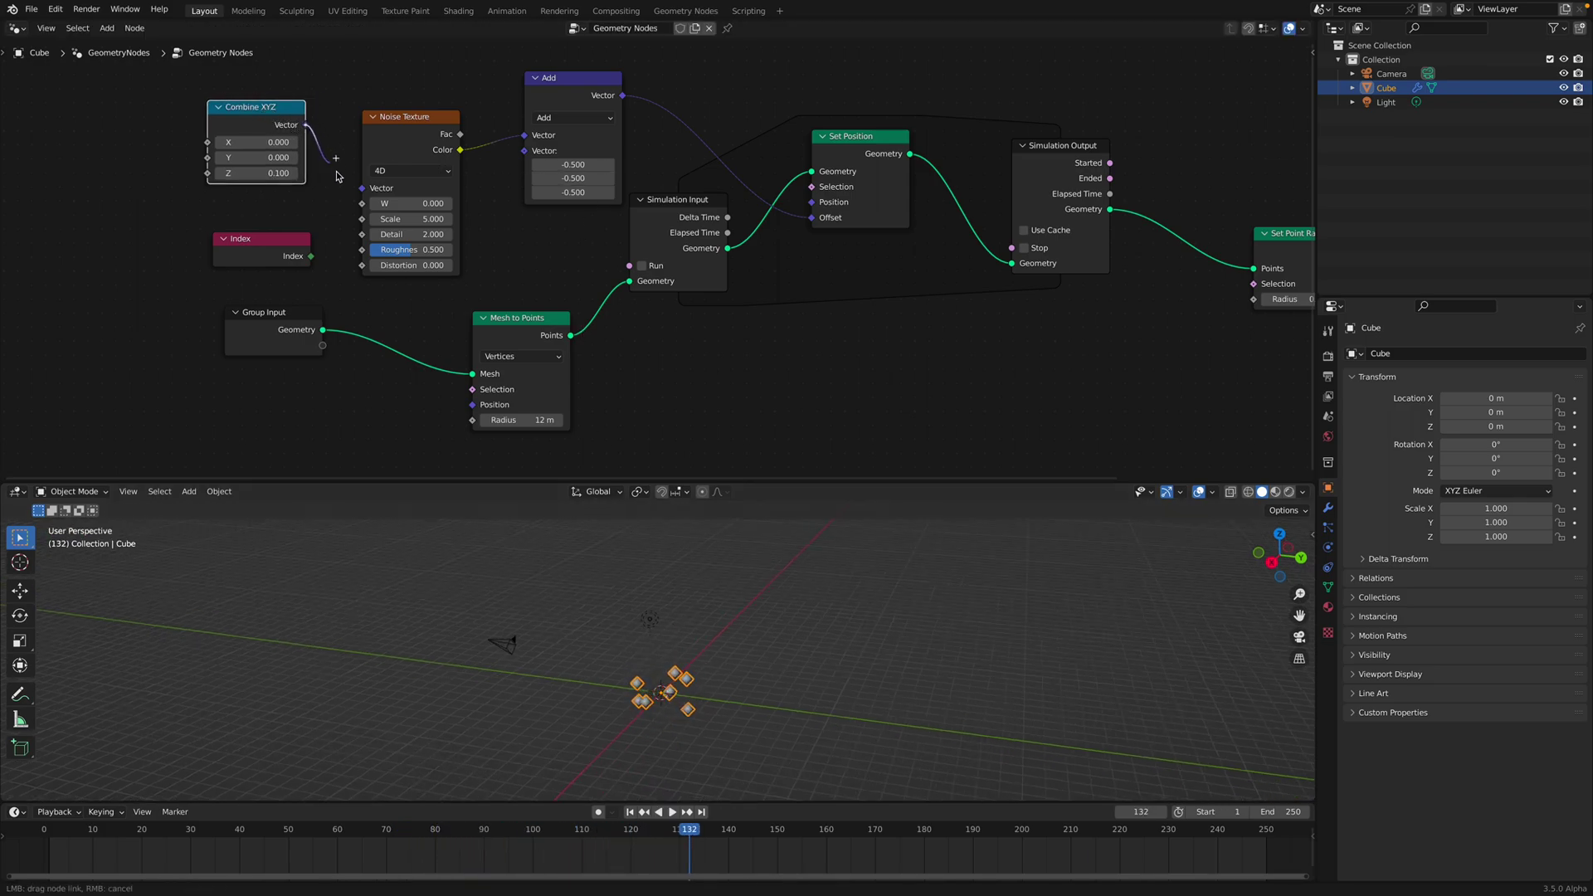
drag(356, 189, 362, 189)
drag(311, 256, 356, 215)
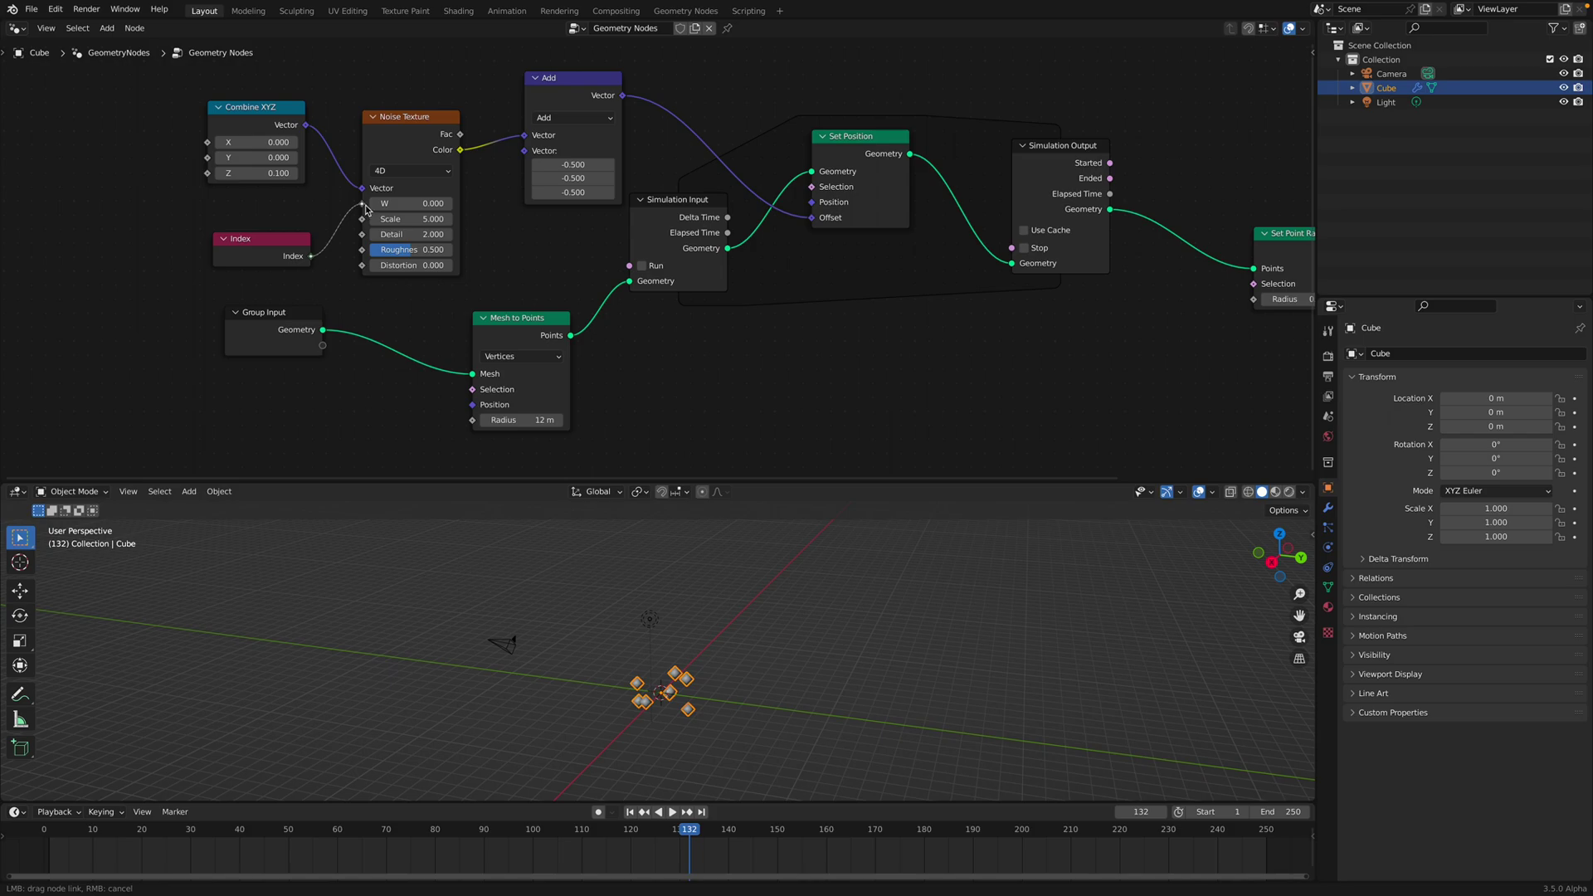
drag(366, 209, 363, 204)
Play the simulation on to frame 221, stop it, and save the file
key(space)
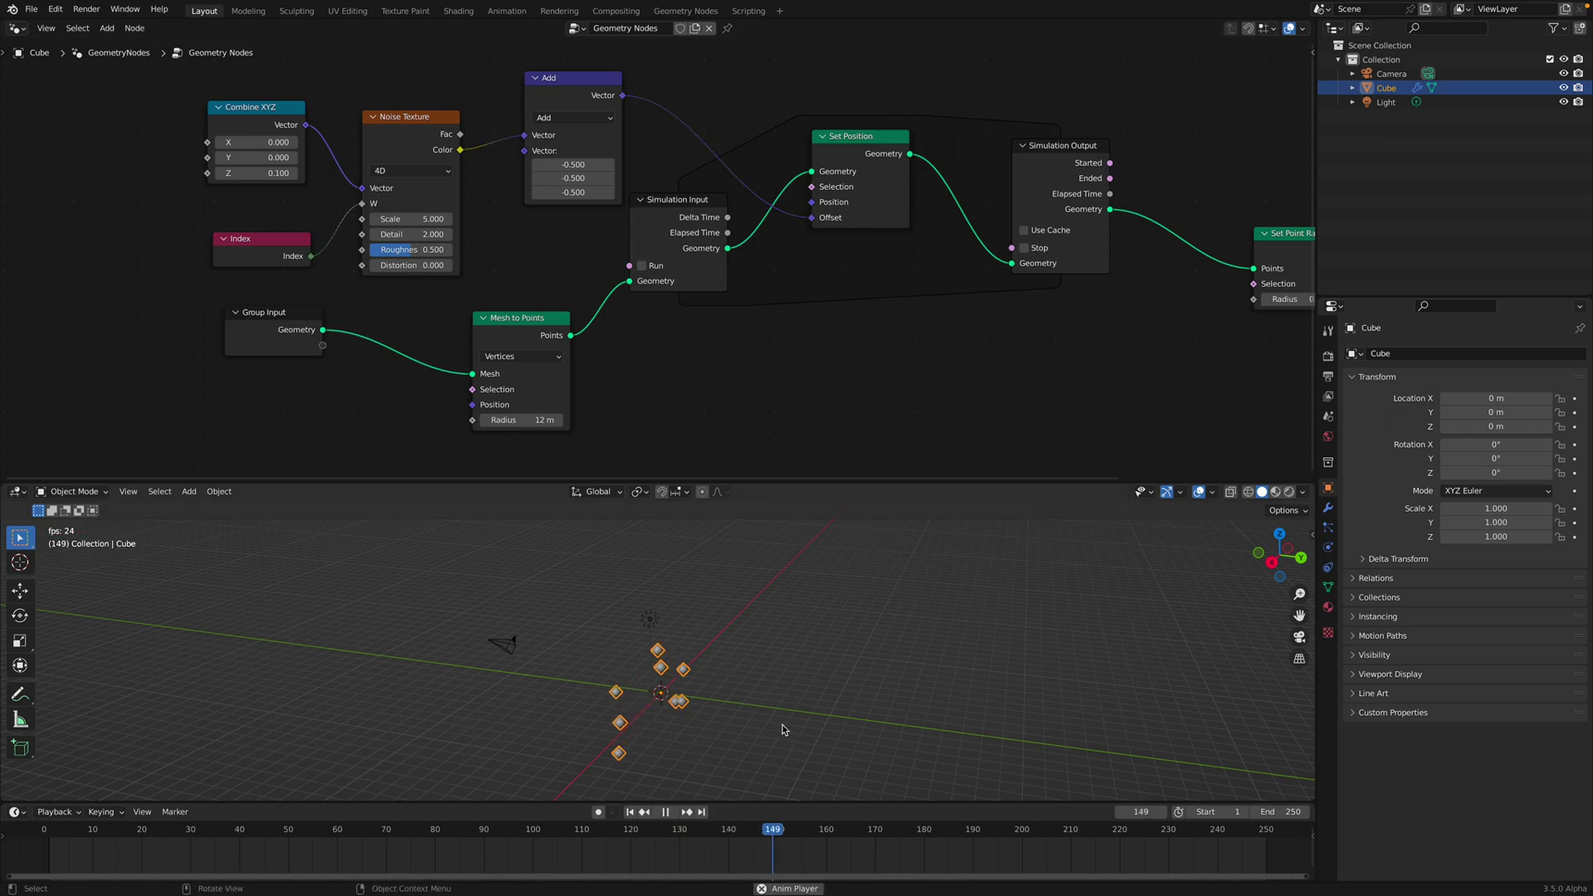
middle_drag(788, 712, 763, 712)
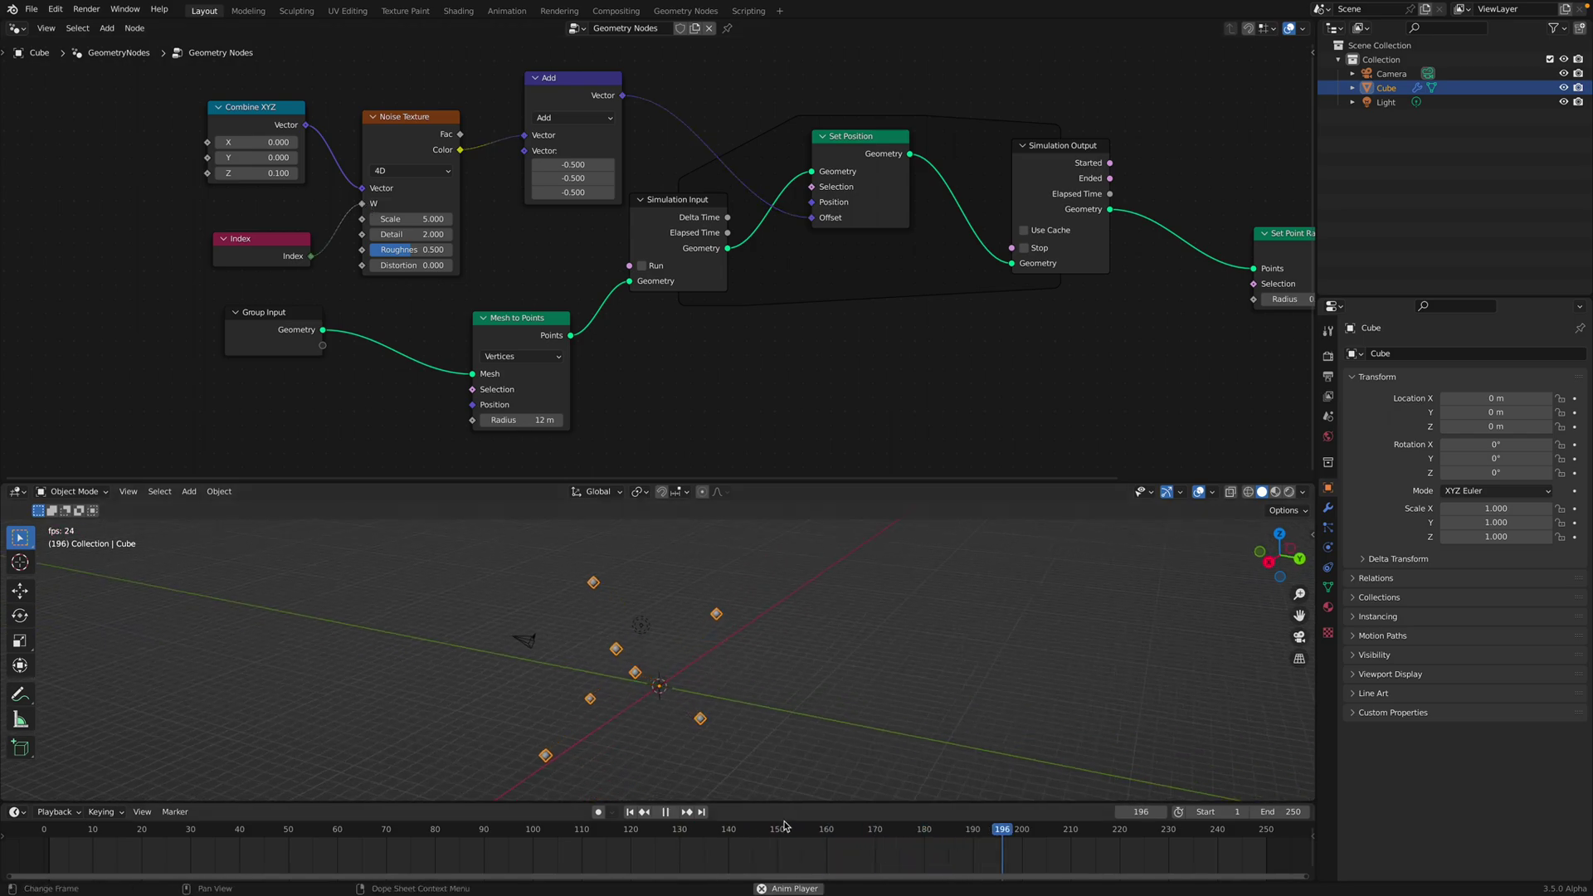
scroll(797, 837, down, 3)
key(space)
key(ctrl+s)
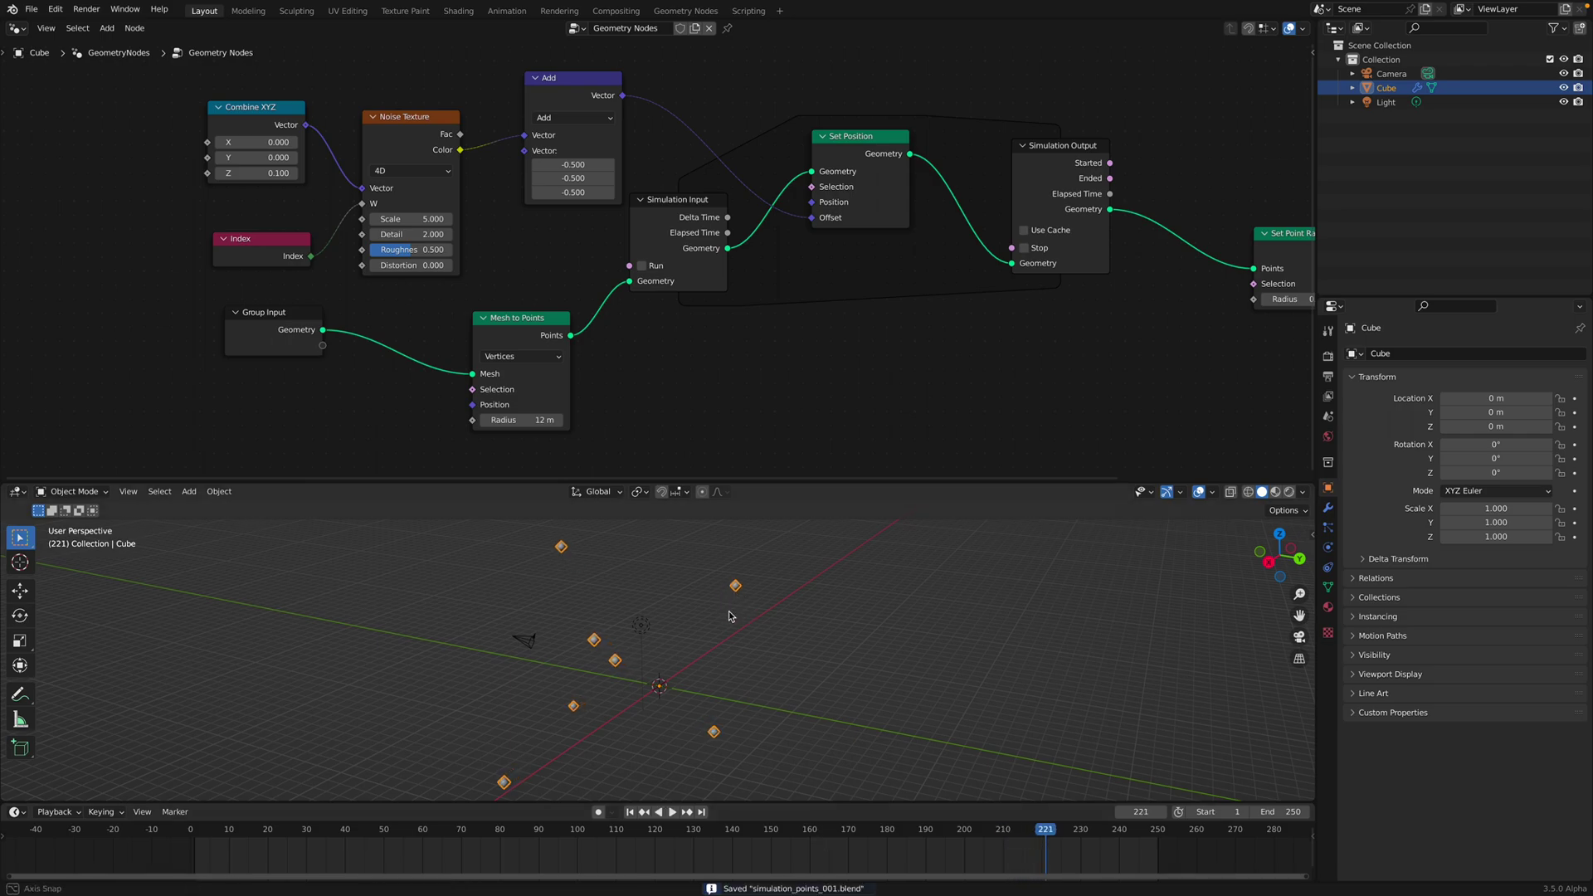
Move Set Point Radius, Group Output and Simulation Output away from Set Position to make room for another node
scroll(707, 341, down, 1)
middle_drag(735, 284, 565, 251)
drag(1022, 218, 1062, 218)
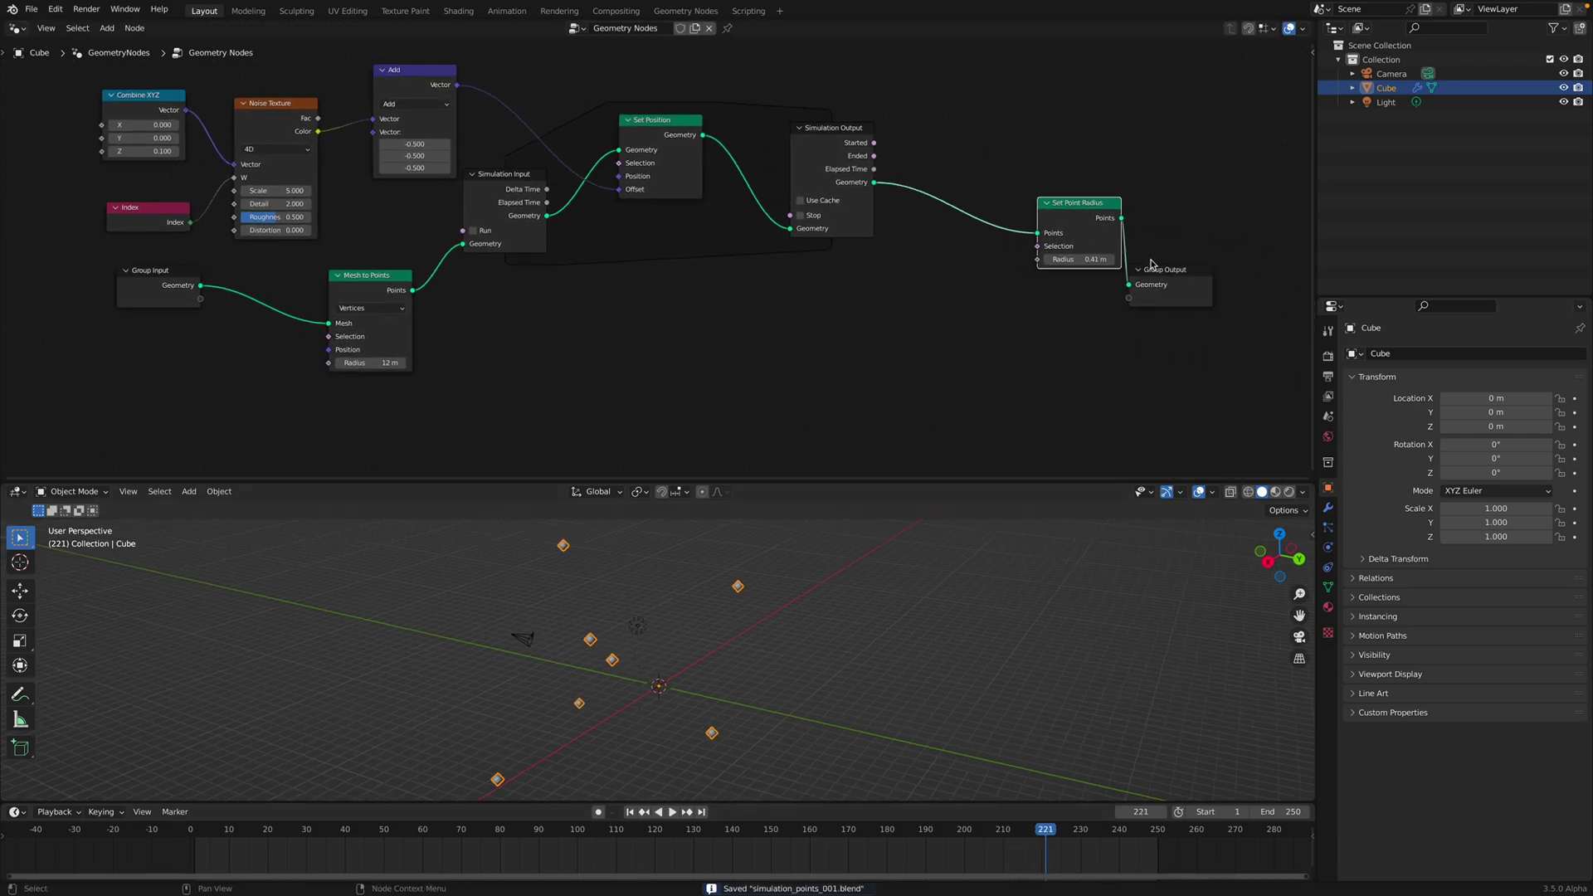
drag(1165, 284, 1204, 291)
drag(1093, 214, 1109, 233)
drag(825, 127, 911, 140)
Insert a Join Geometry node between Set Position and Simulation Output, and save the file
scroll(834, 189, up, 2)
key(shift+a)
click(795, 191)
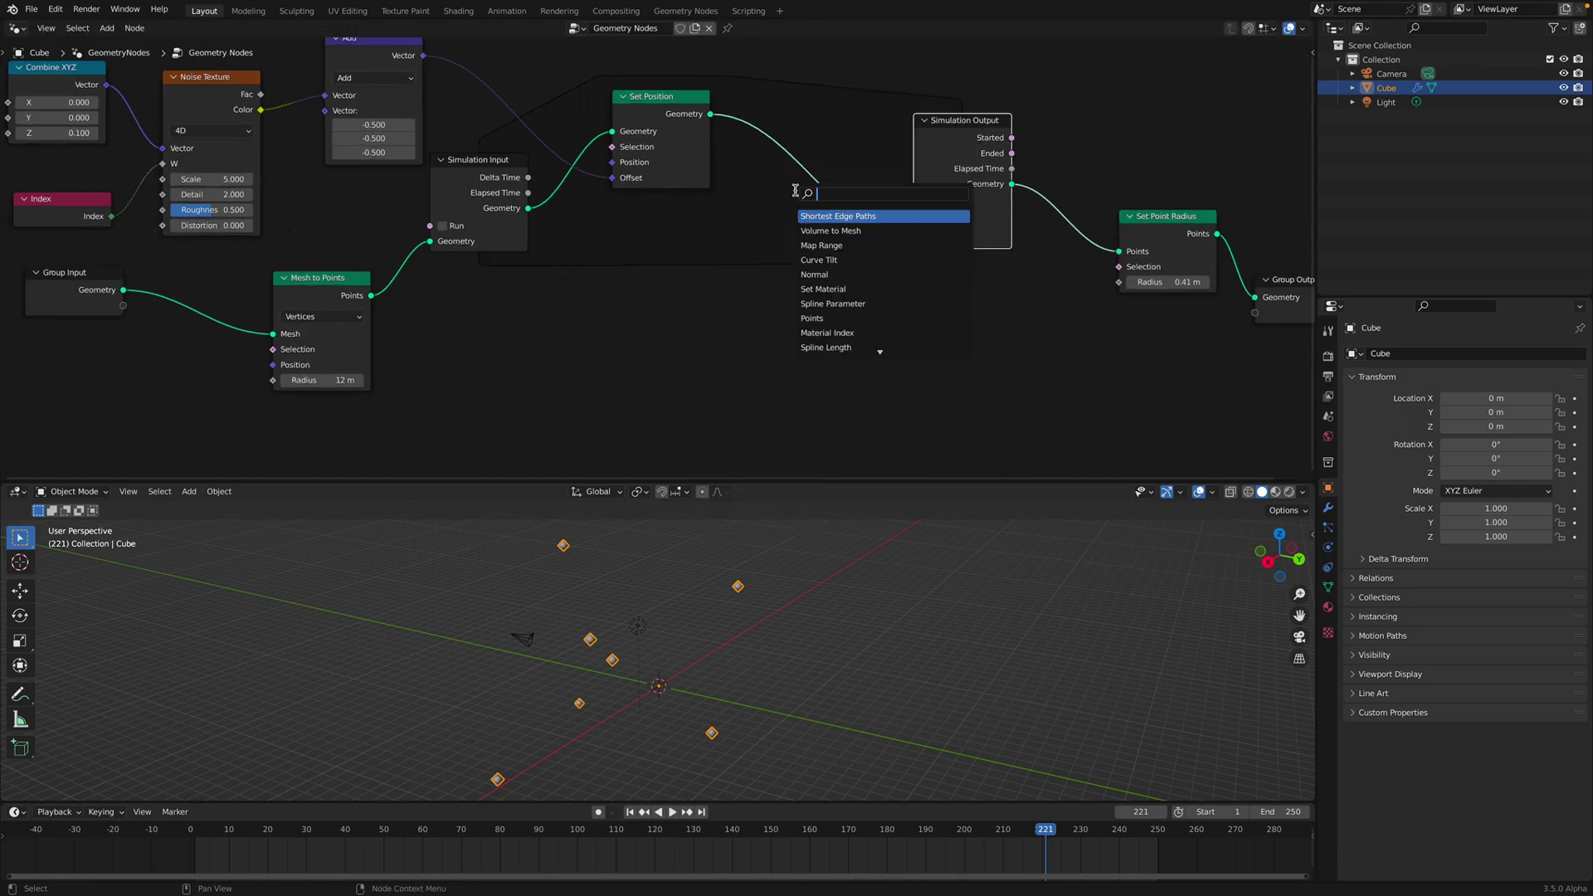
text(join g)
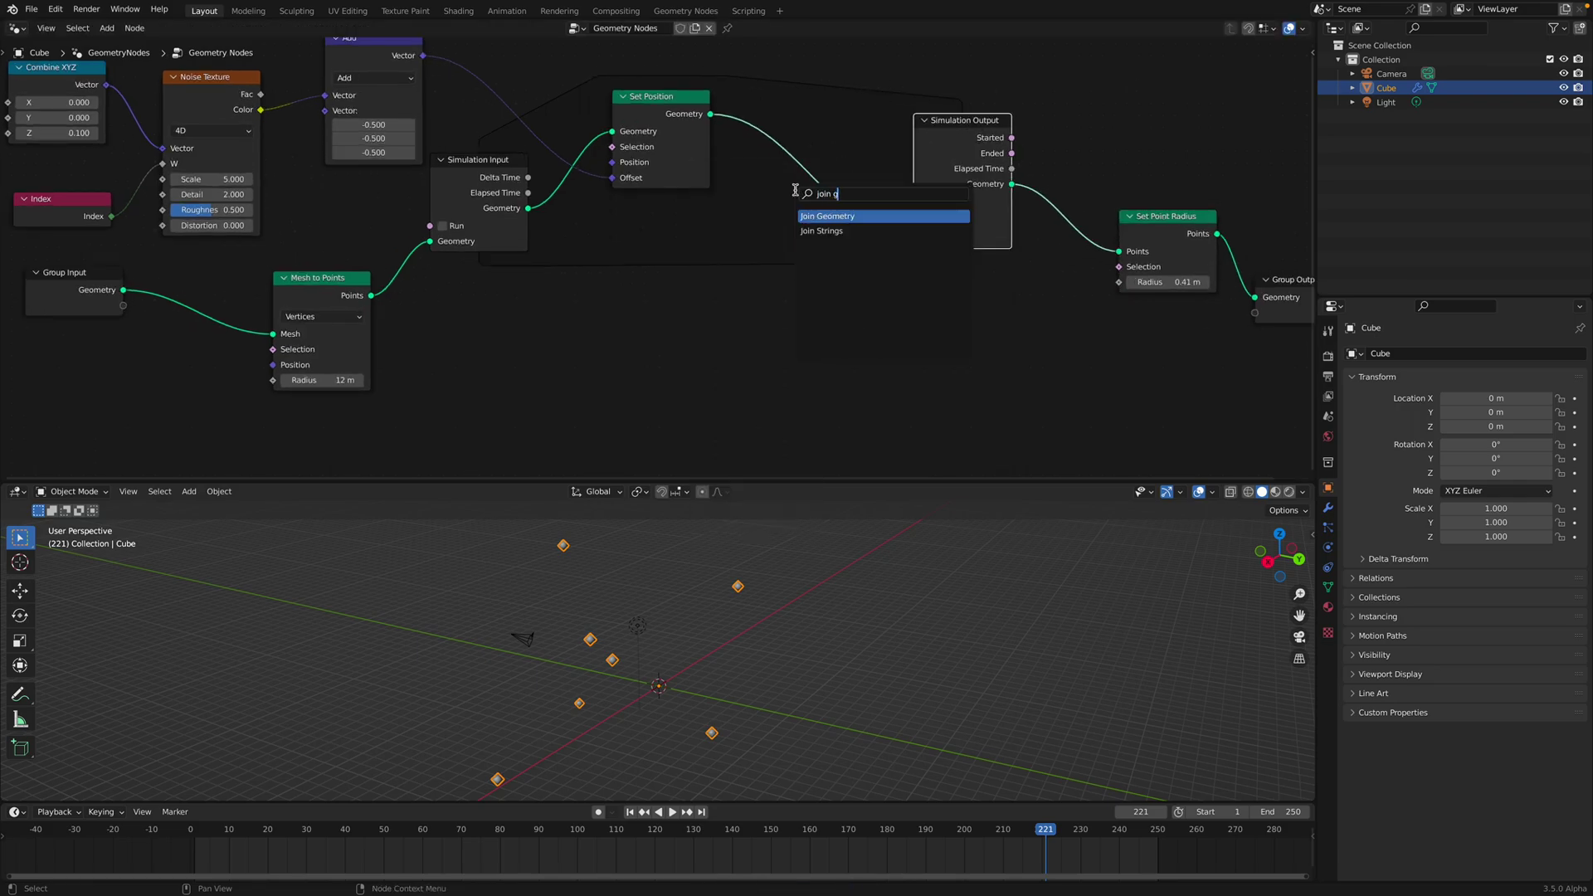
key(Return)
click(784, 179)
key(ctrl+s)
Connect the Mesh to Points node's Points output to the Join Geometry input as a second source
drag(345, 305, 354, 319)
middle_drag(401, 292, 418, 292)
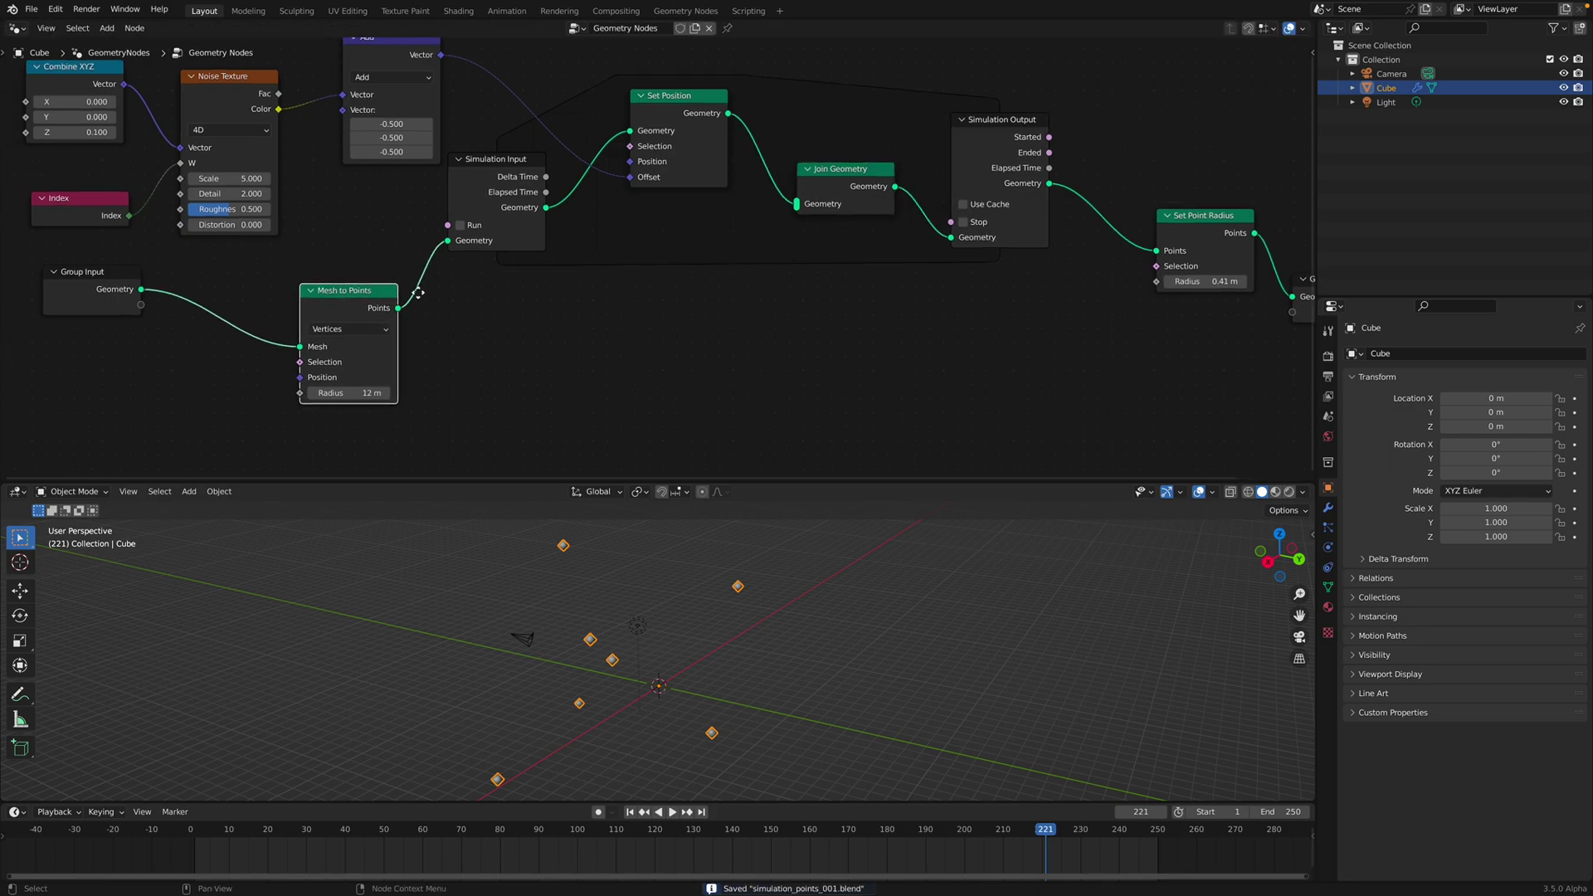
drag(208, 289, 455, 309)
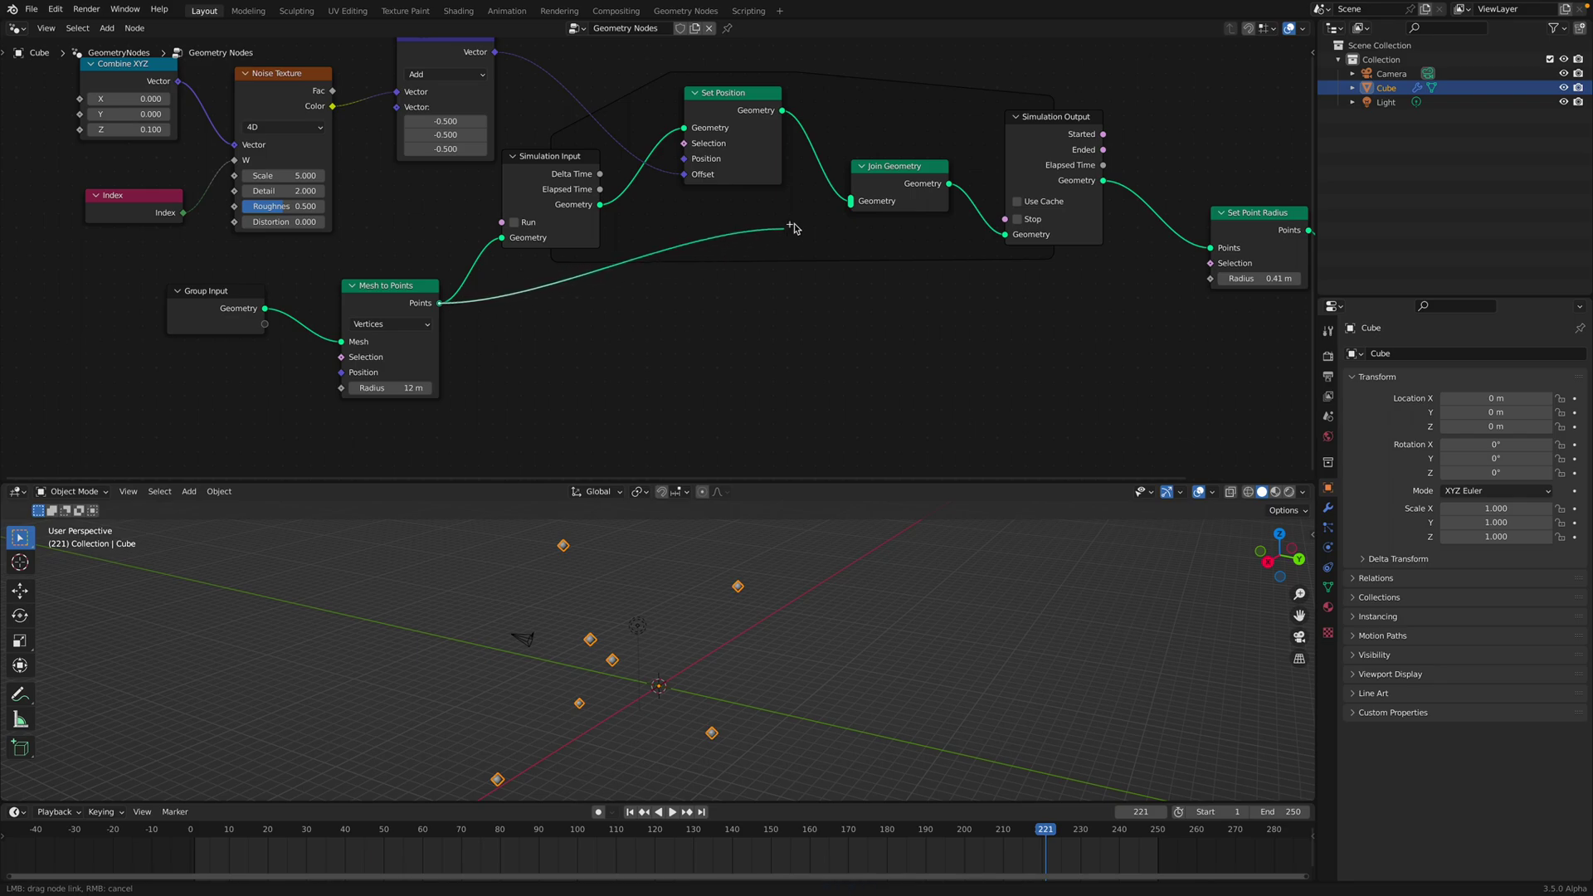
drag(848, 208, 848, 208)
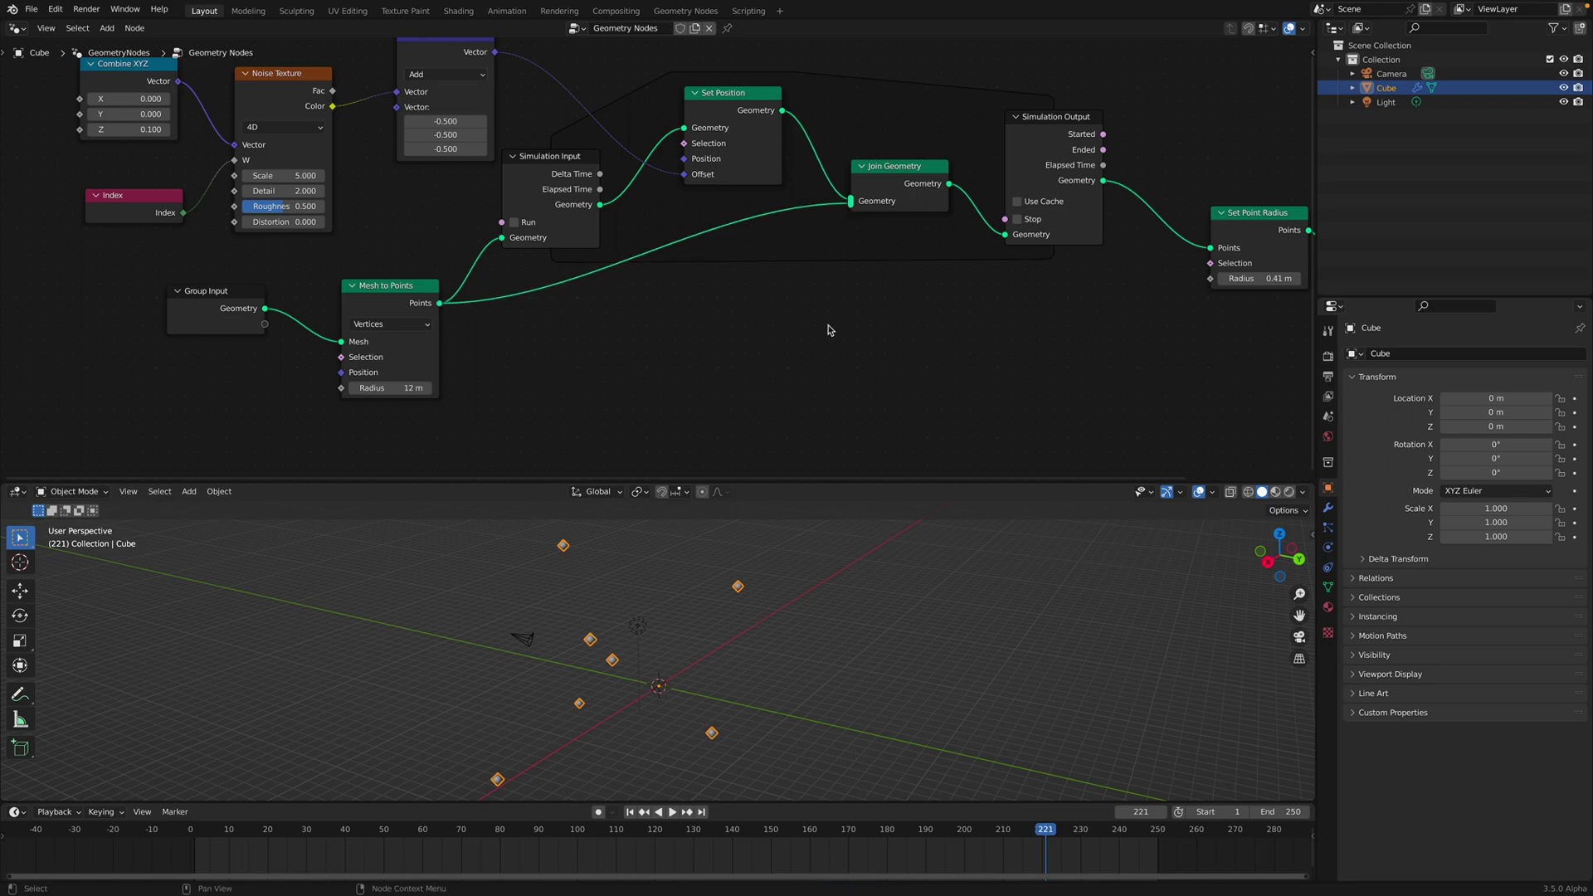
Play the simulation from the first frame and deselect the Cube to view the emitted points
click(628, 812)
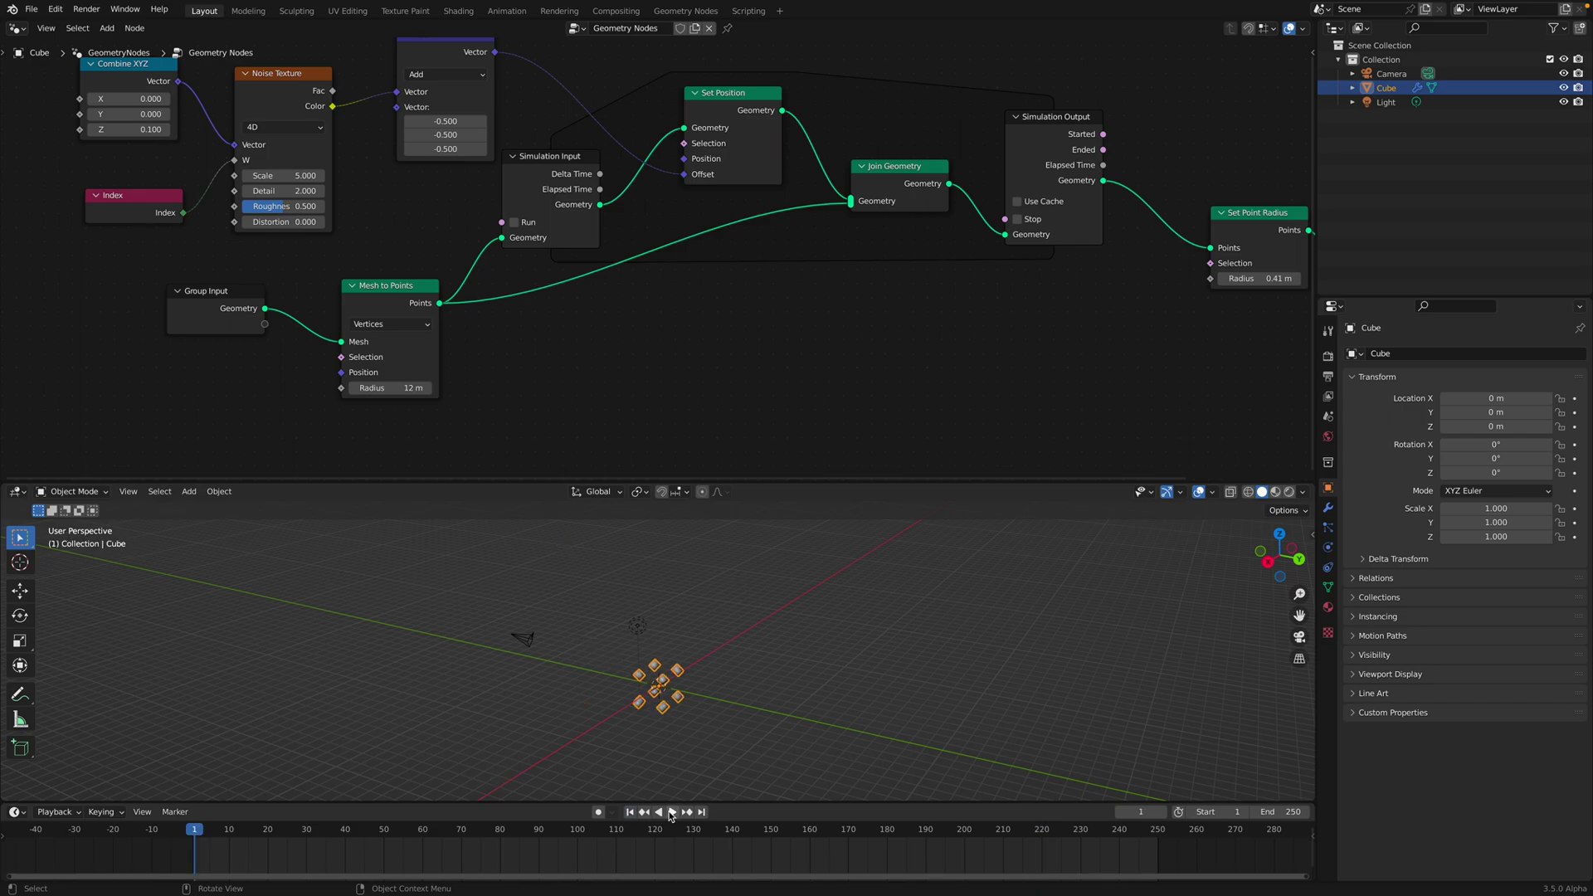
click(672, 813)
click(743, 736)
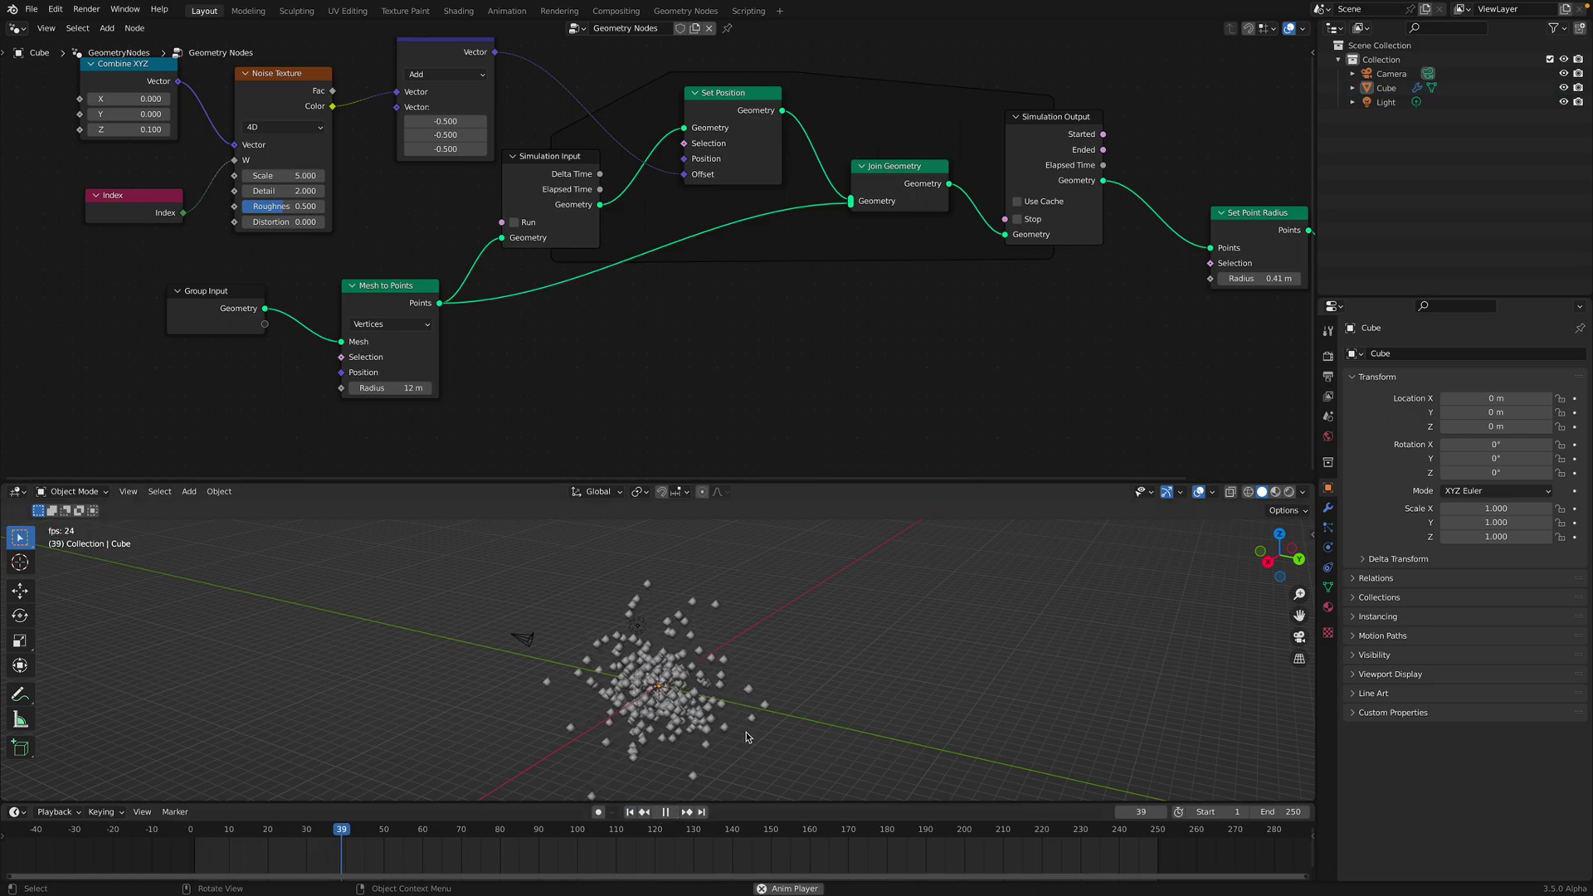
Stop the playback, move Group Input and Mesh to Points apart to make room for another node, and save the file
middle_drag(747, 737, 727, 682)
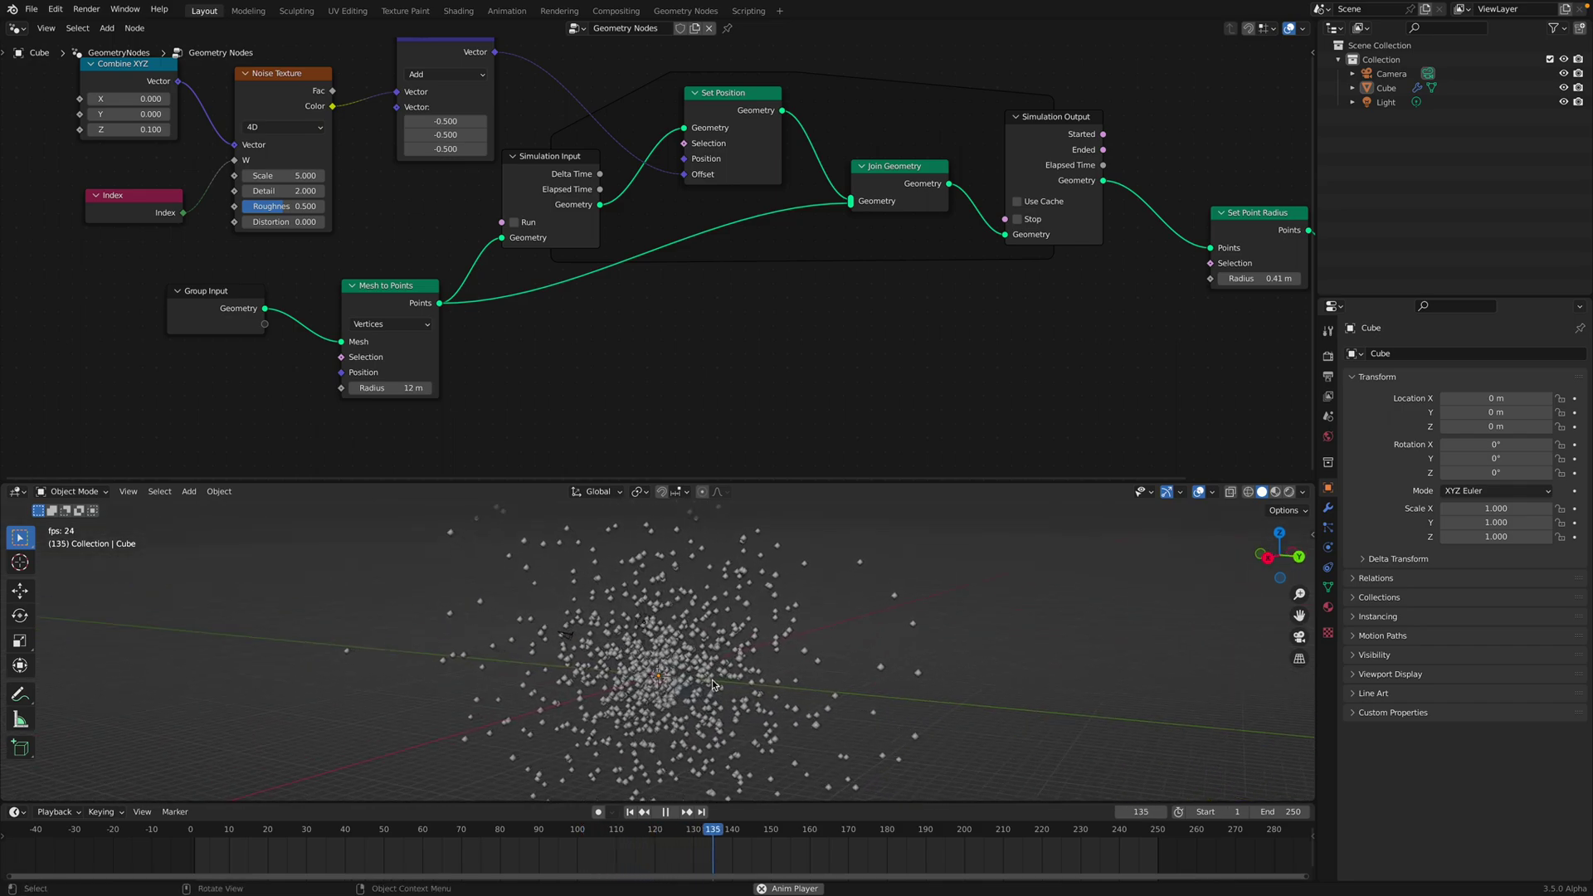
click(668, 812)
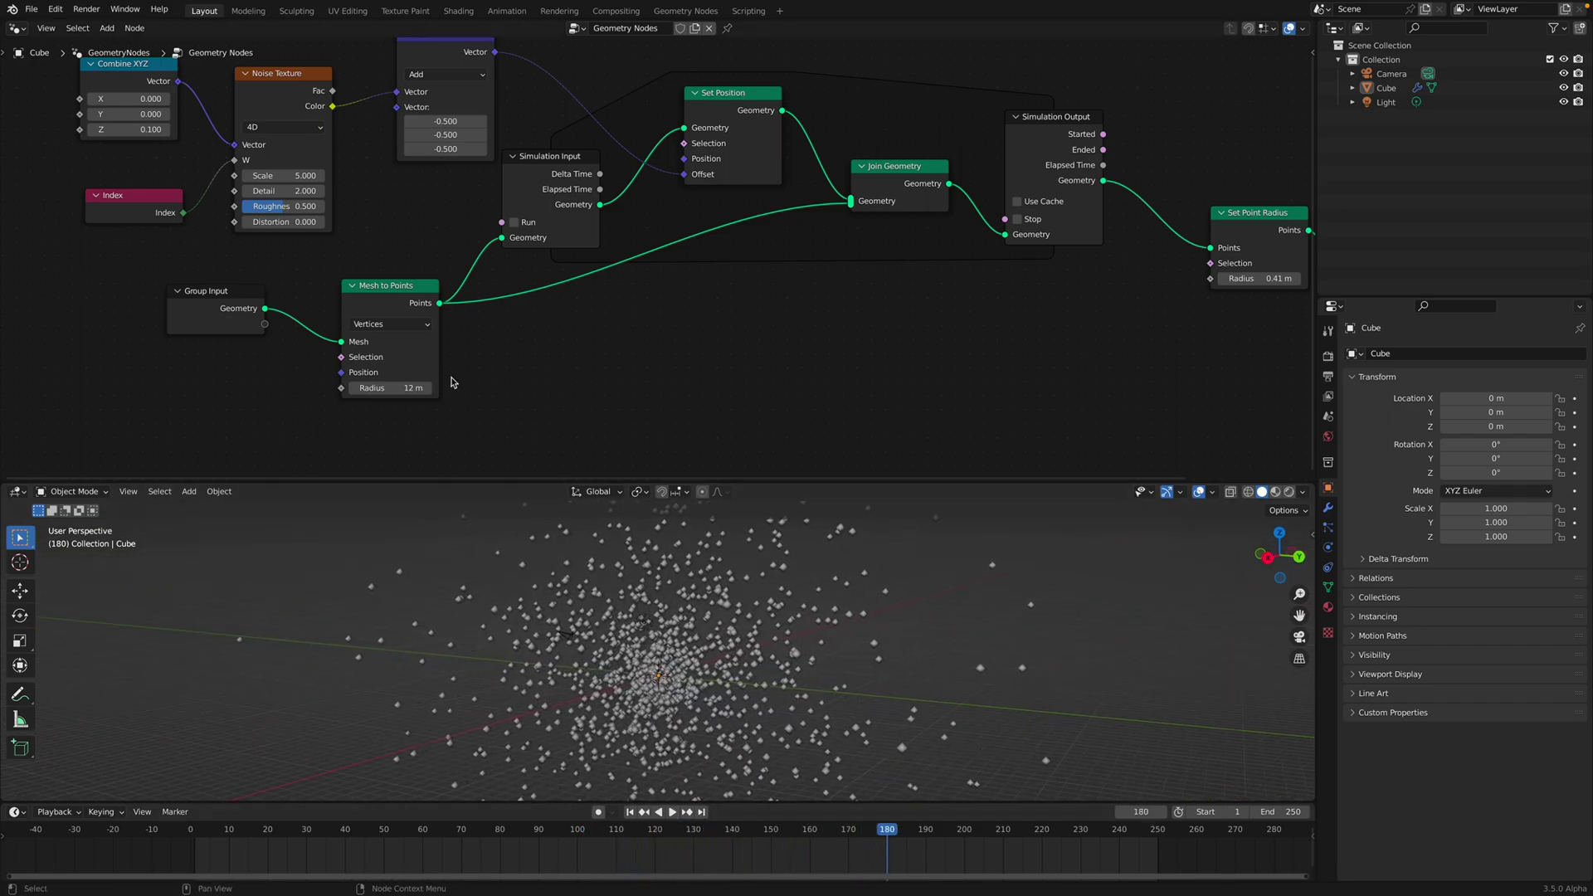
middle_drag(420, 321, 462, 312)
drag(268, 283, 189, 288)
mouse_move(426, 281)
mouse_down()
mouse_move(453, 279)
mouse_move(440, 279)
mouse_up()
middle_drag(446, 371, 491, 364)
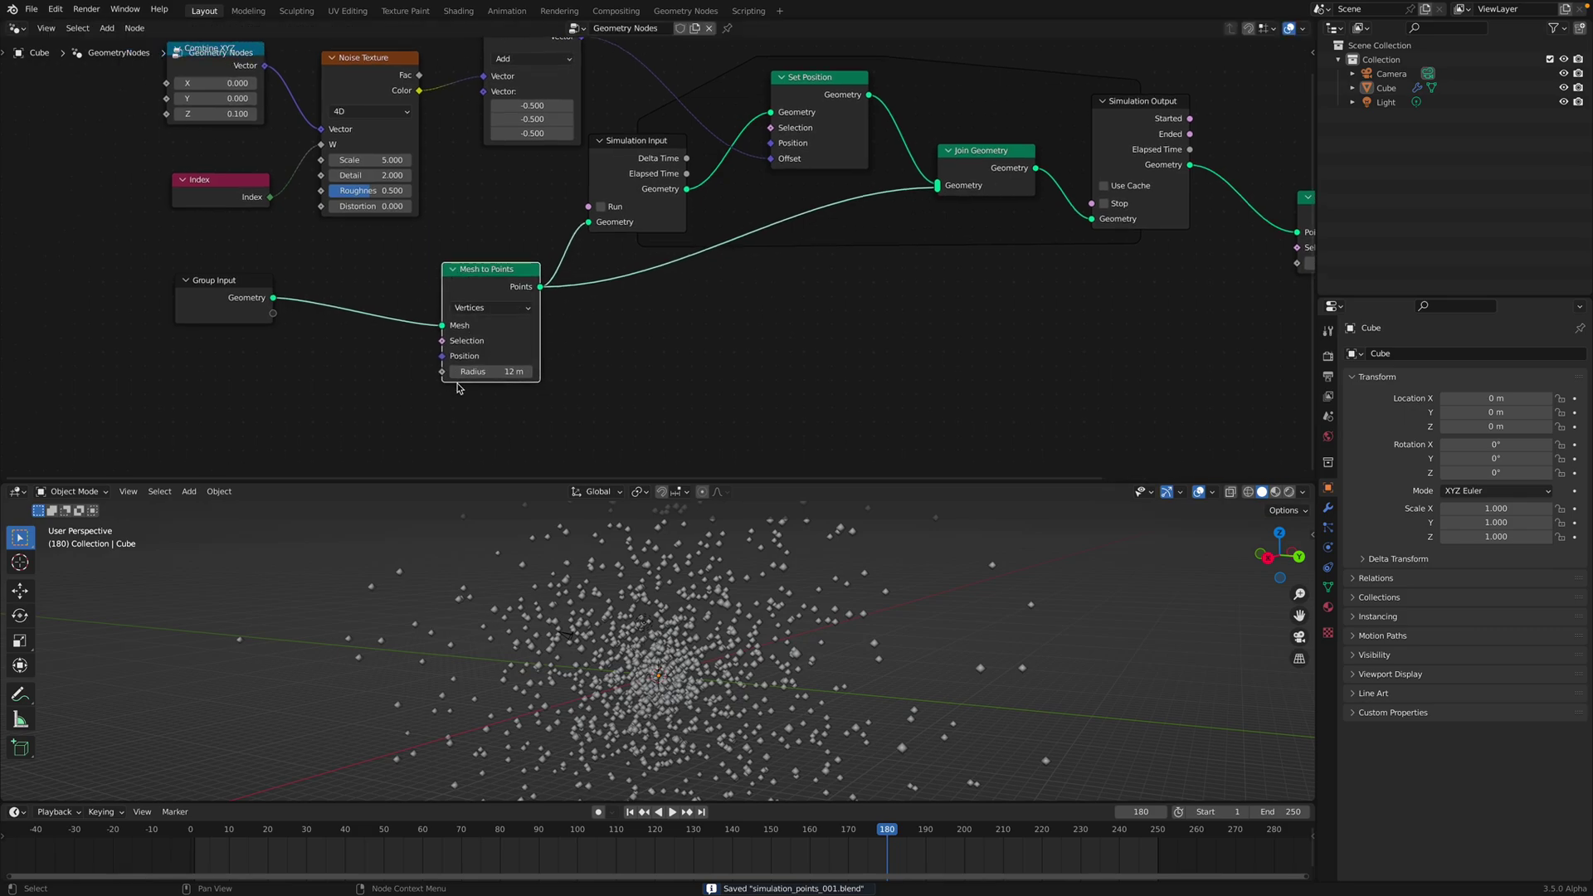
Set the Mesh to Points radius to 1 m and the Set Point Radius value to 0.23 m, and save the file
middle_drag(891, 271, 682, 278)
click(299, 372)
text(1)
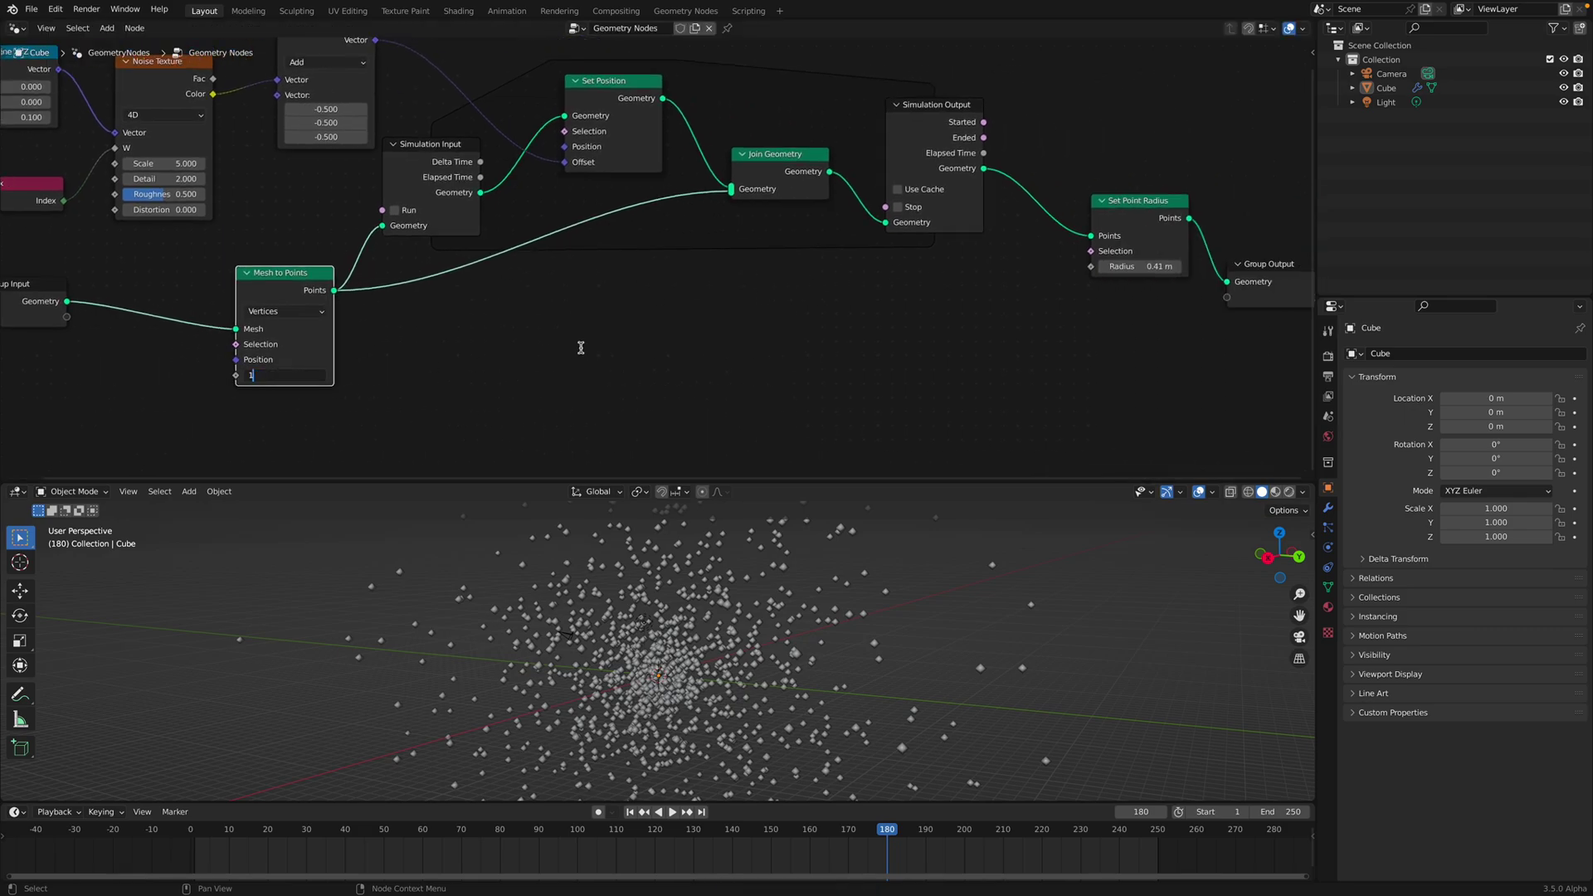
shift+drag(1137, 267, 1095, 267)
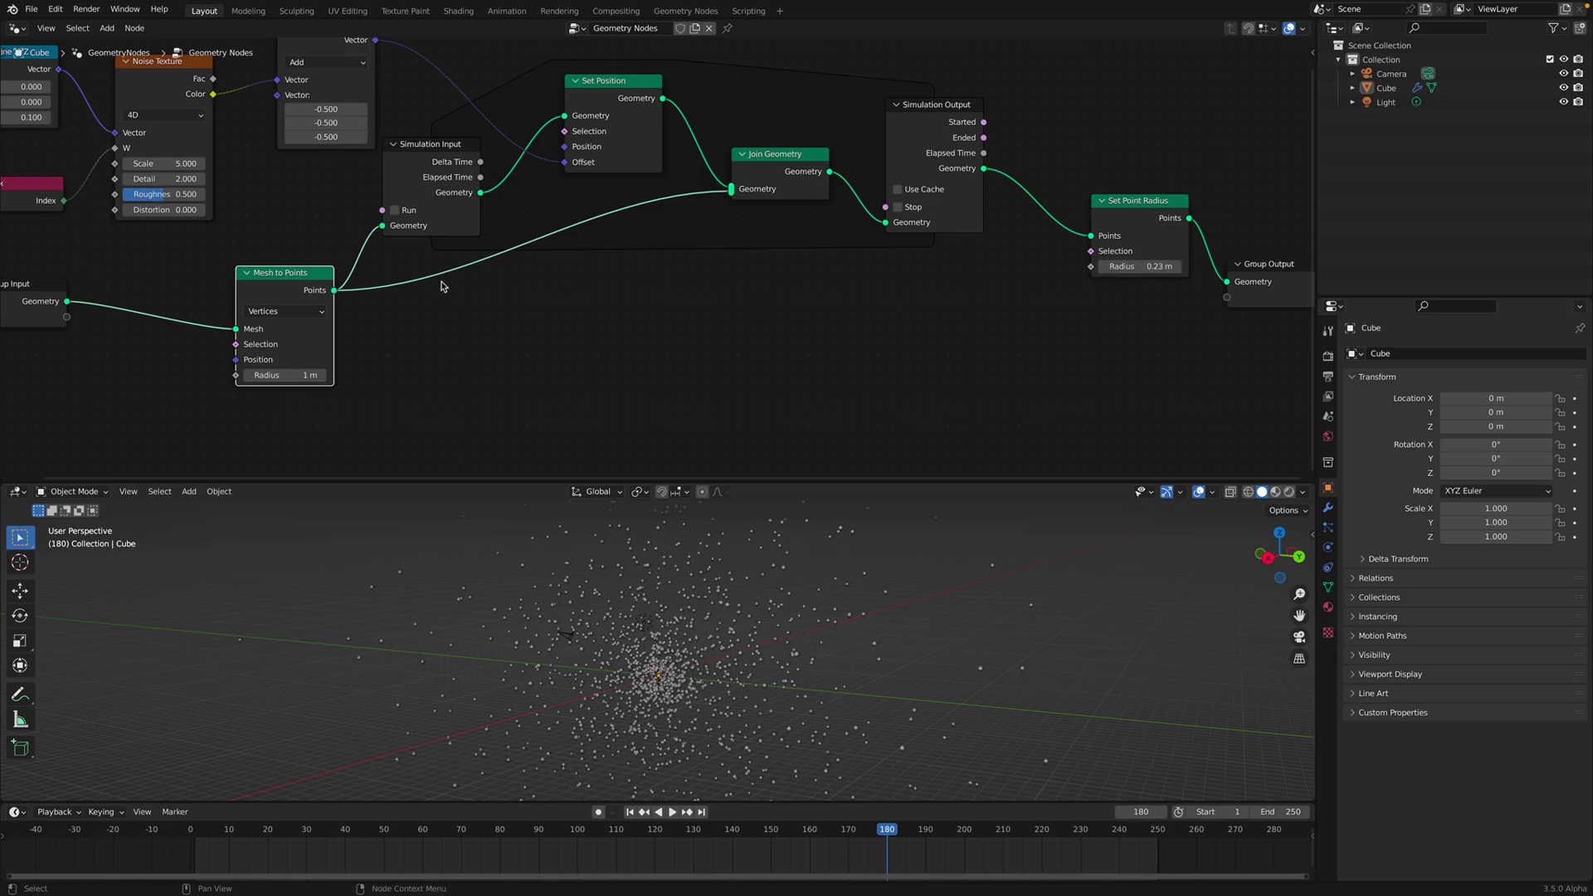
middle_drag(291, 308, 432, 297)
key(ctrl+s)
key(shift+a)
click(296, 283)
text(sub)
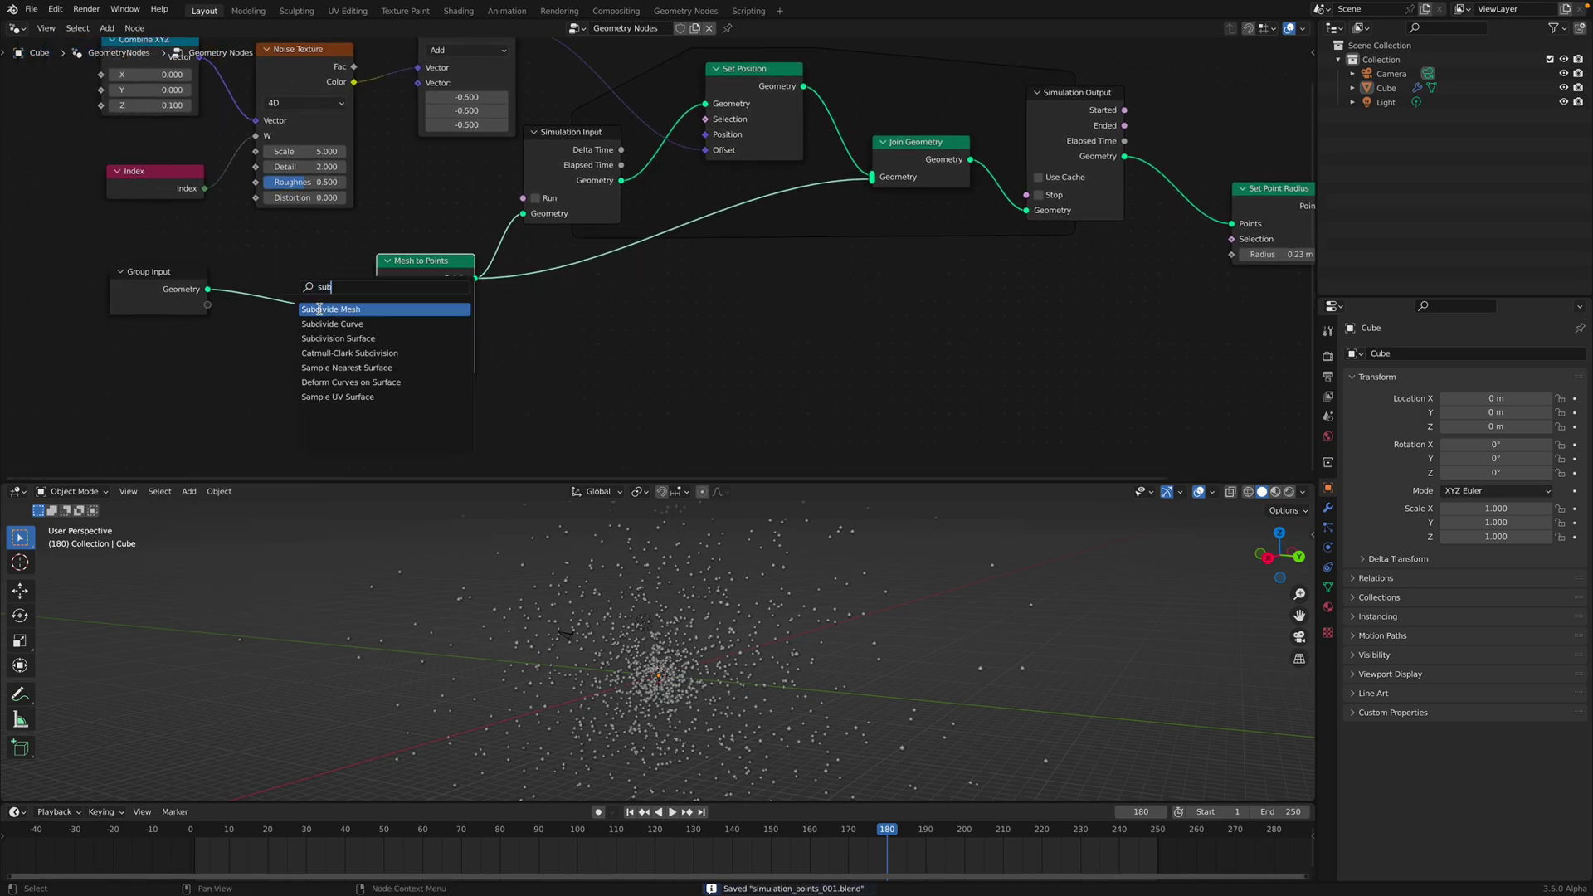
click(319, 309)
click(320, 335)
key(x)
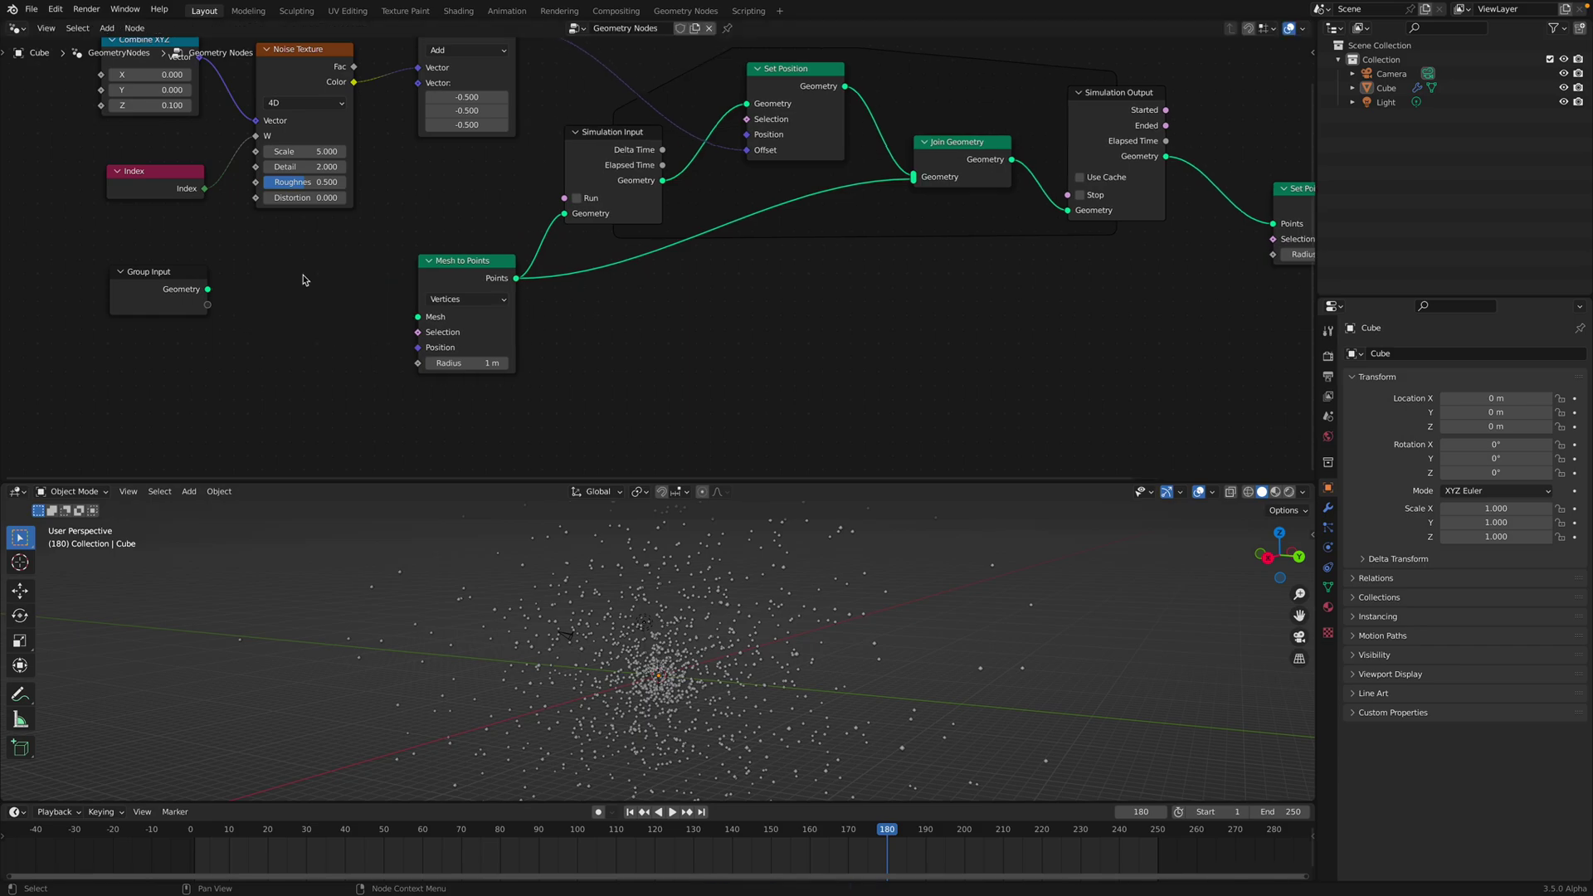
Add a Subdivision Surface node at level 2, connected between Group Input and the Mesh input of Mesh to Points
key(shift+a)
text(subd)
key(Down)
key(Down)
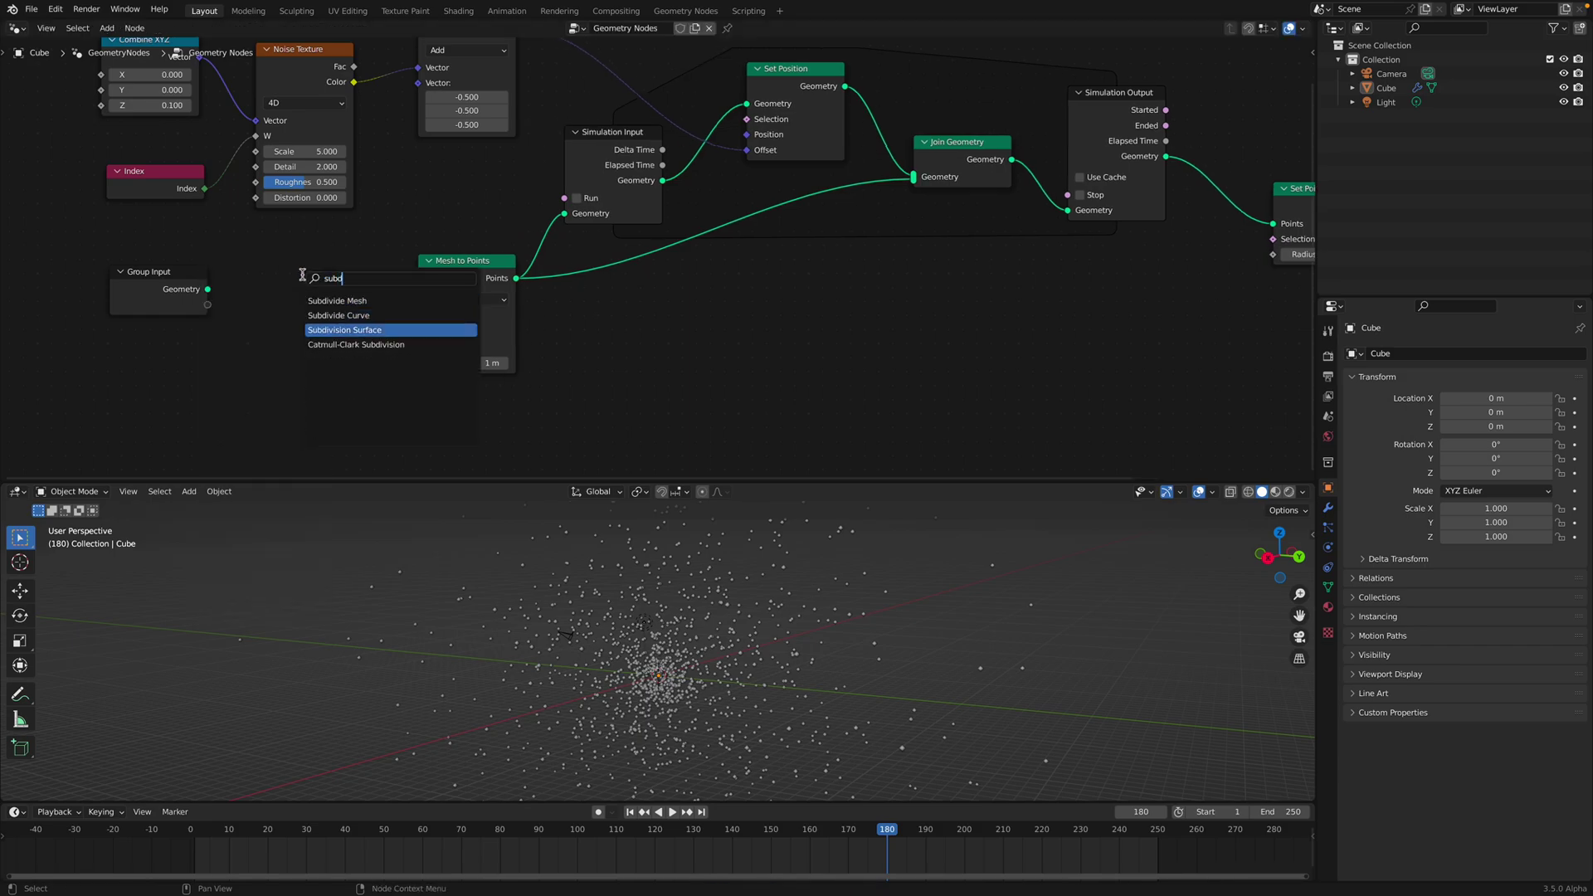
key(Return)
click(262, 266)
drag(207, 291, 261, 330)
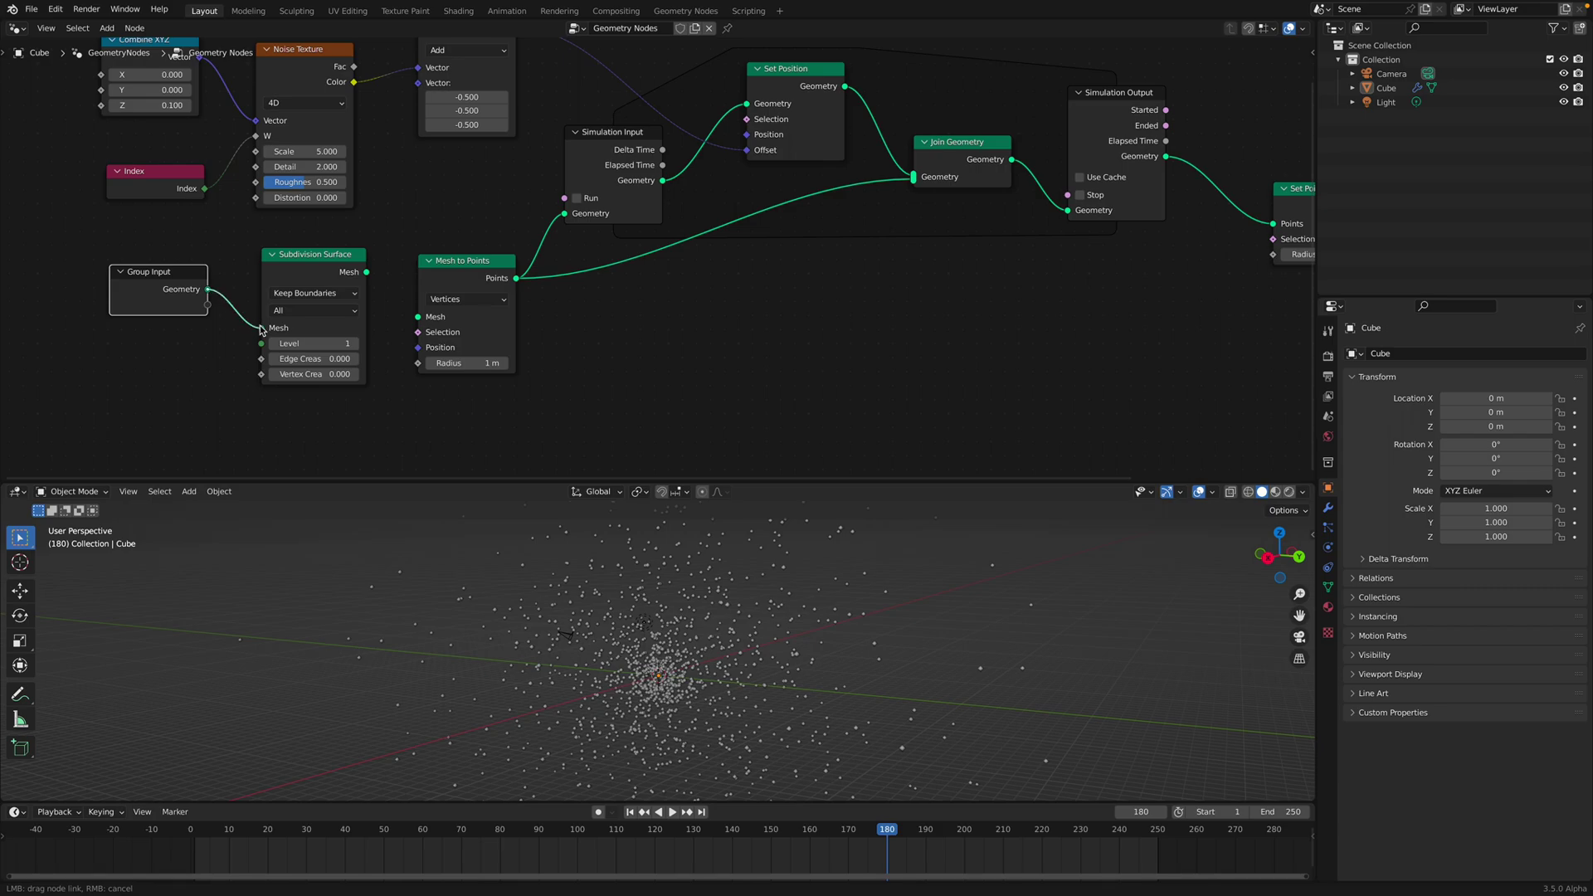
drag(360, 282, 421, 322)
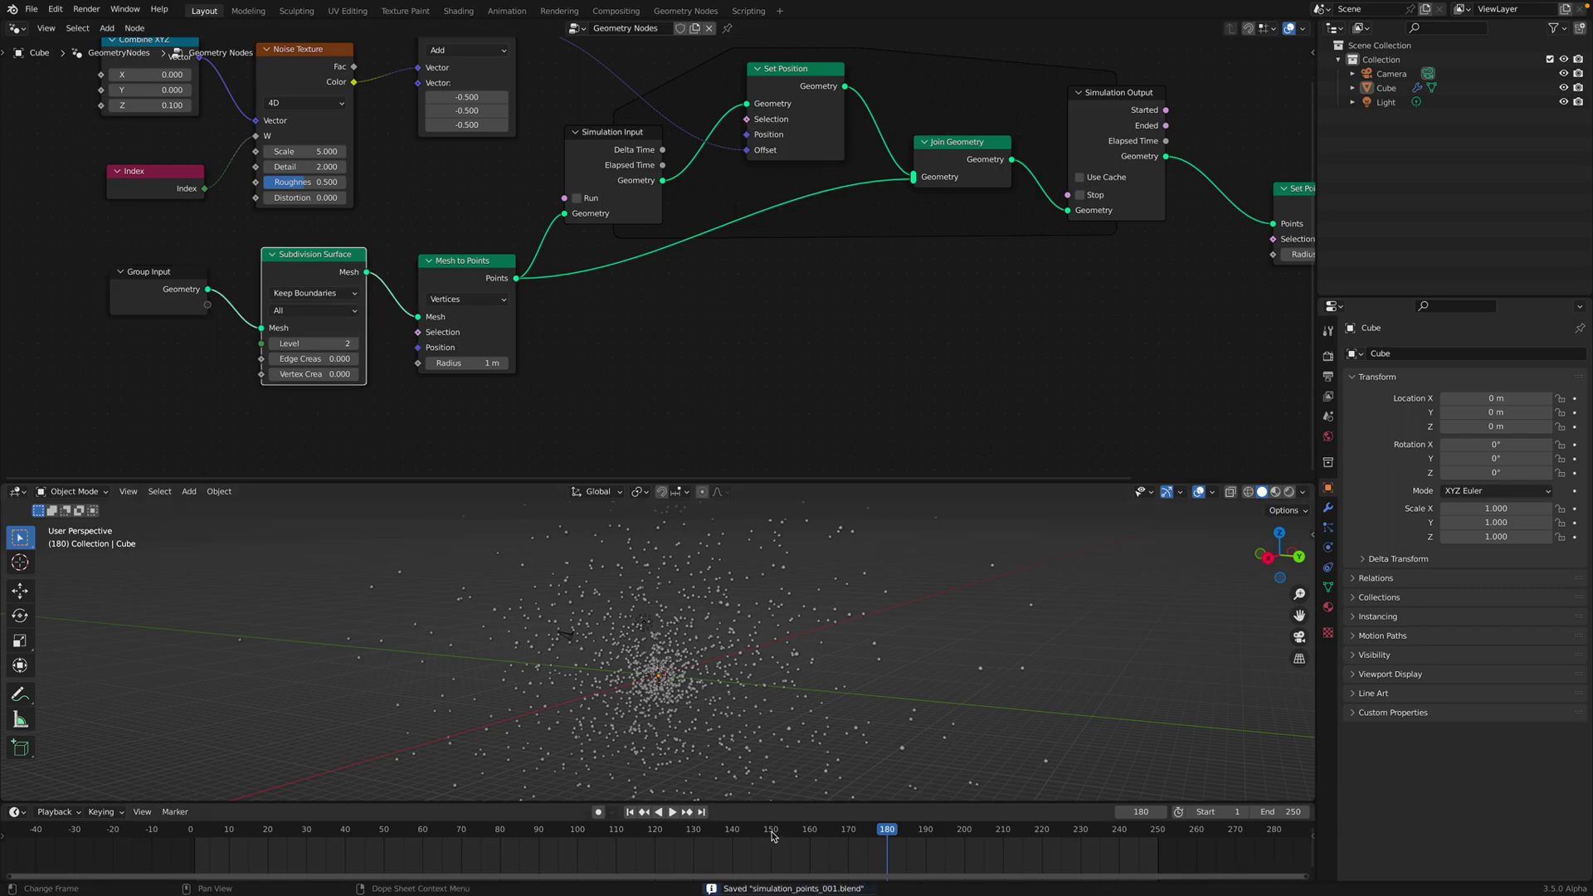
Play the simulation from the first frame and inspect the points emitted from the subdivided mesh
click(631, 813)
middle_drag(680, 740, 731, 653)
scroll(697, 761, up, 7)
scroll(731, 654, up, 2)
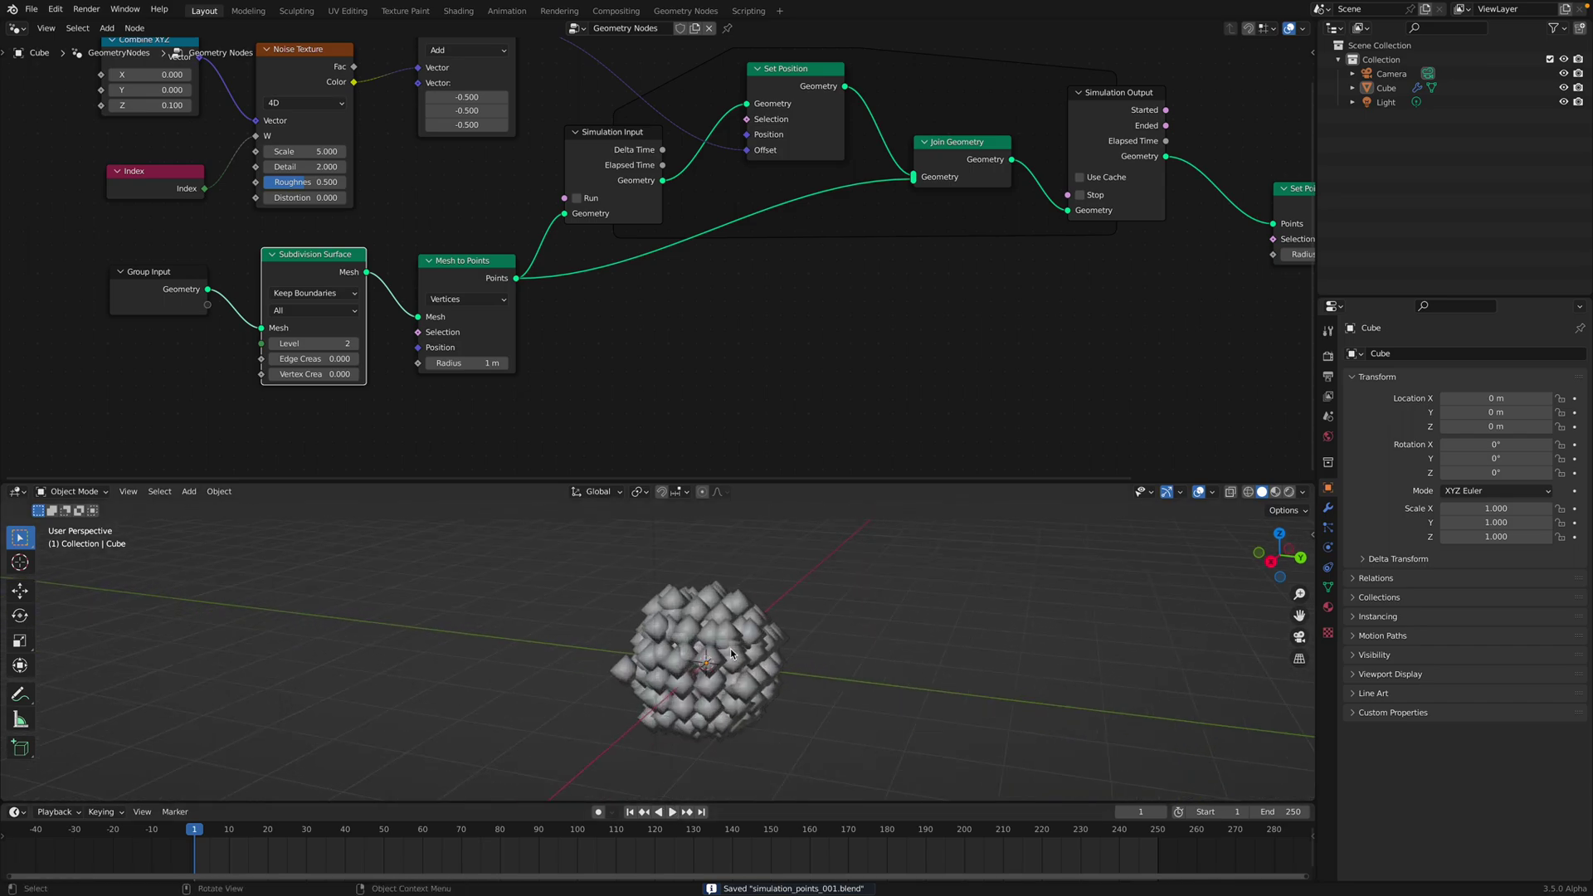
click(673, 813)
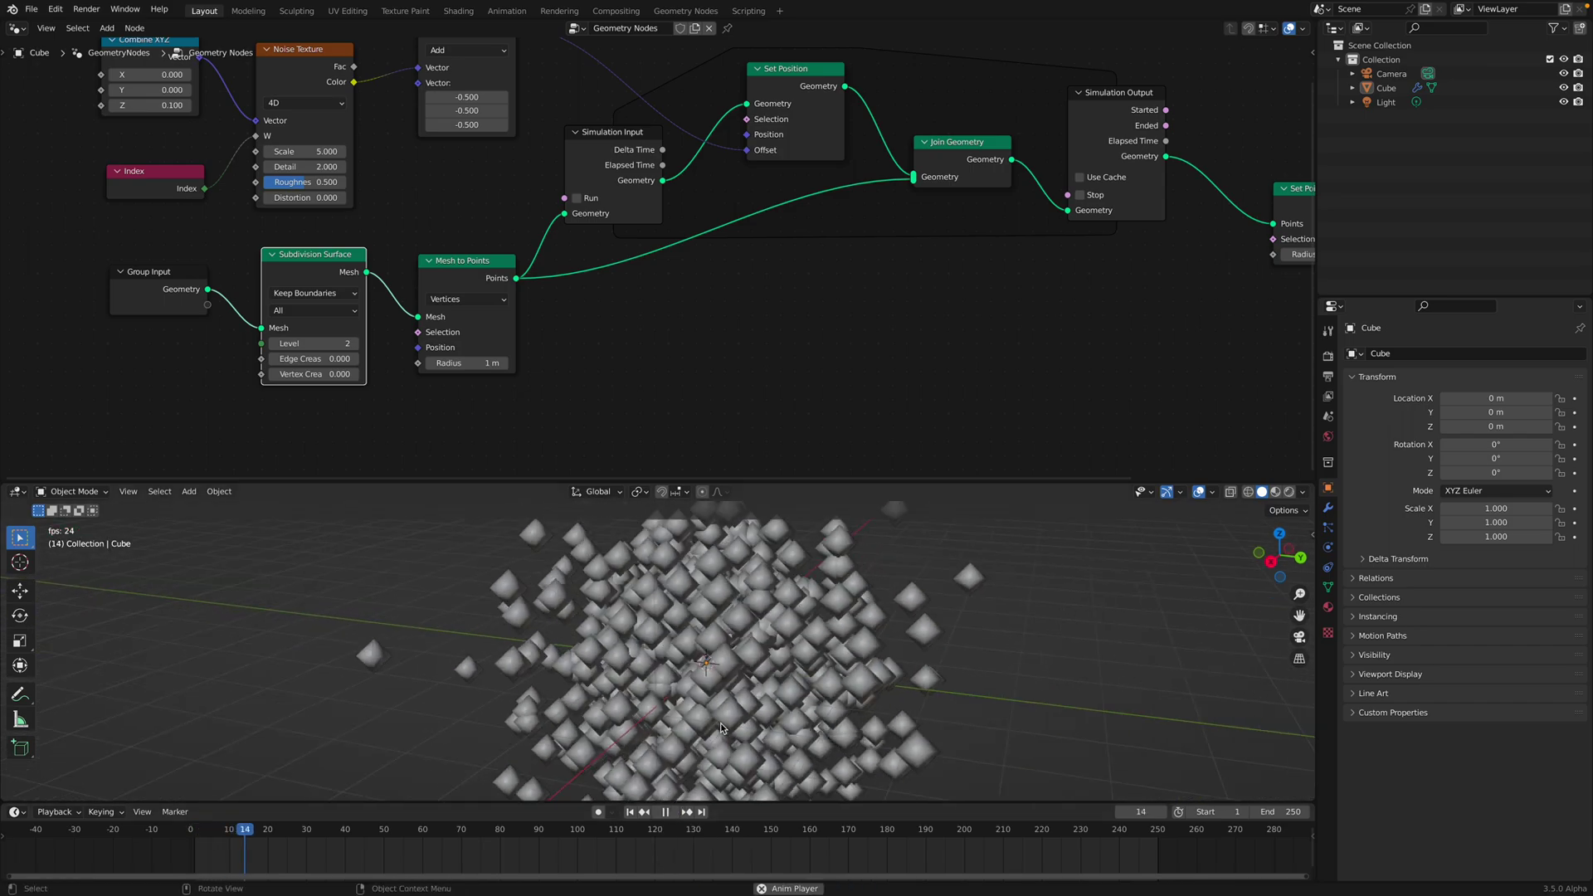
scroll(726, 718, down, 2)
middle_drag(726, 718, 743, 684)
scroll(786, 700, down, 2)
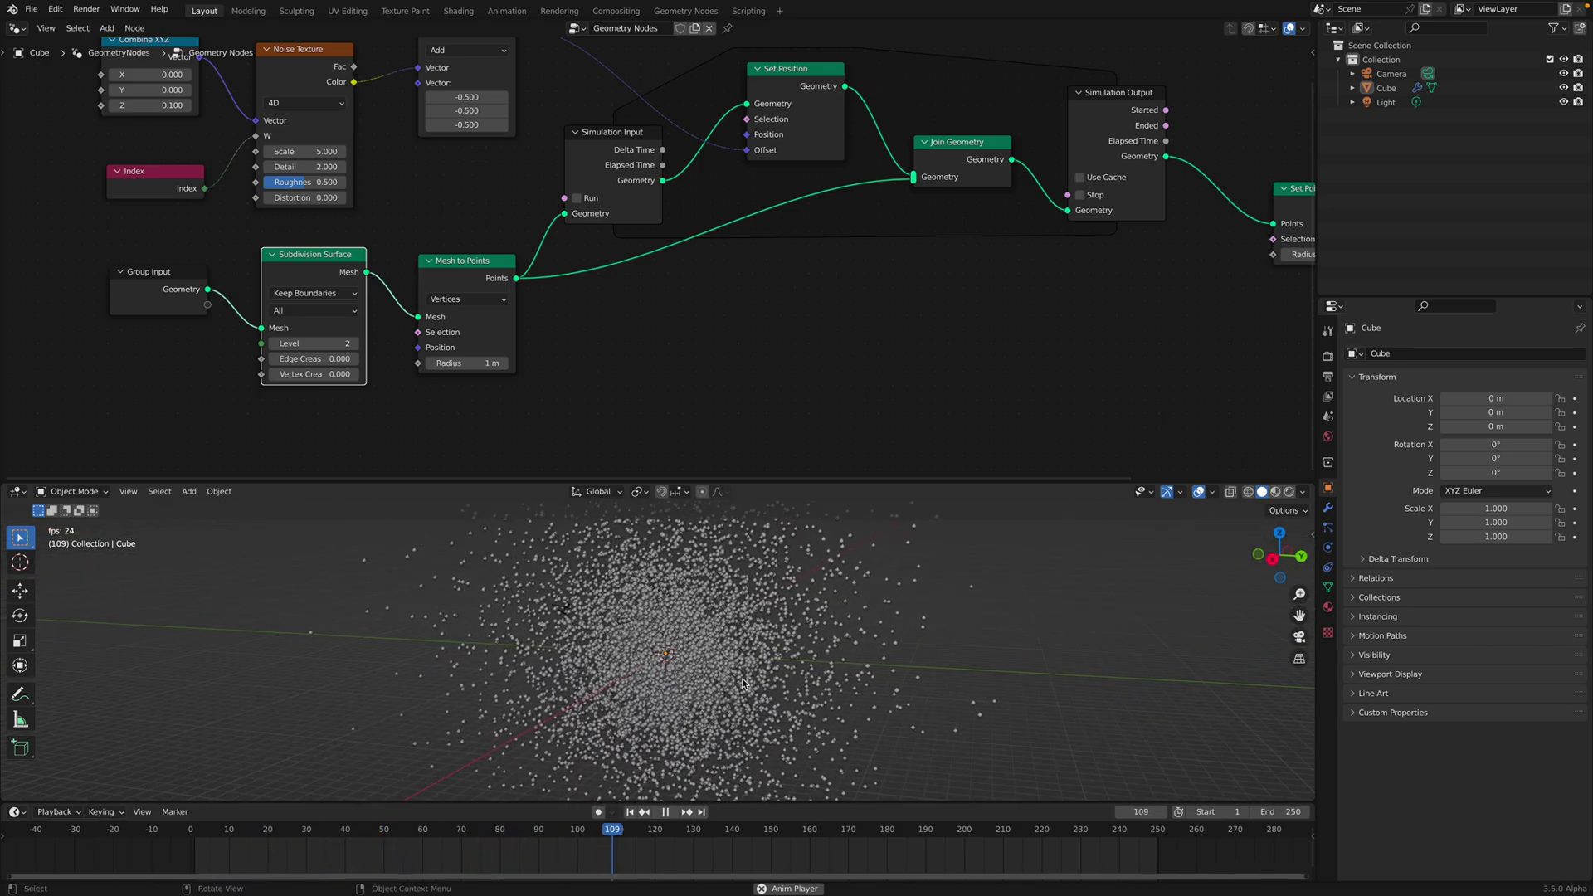
Set the Noise Texture's scale to 1 and replay the simulation from the first frame
middle_drag(474, 325, 528, 341)
scroll(527, 341, up, 1)
click(347, 161)
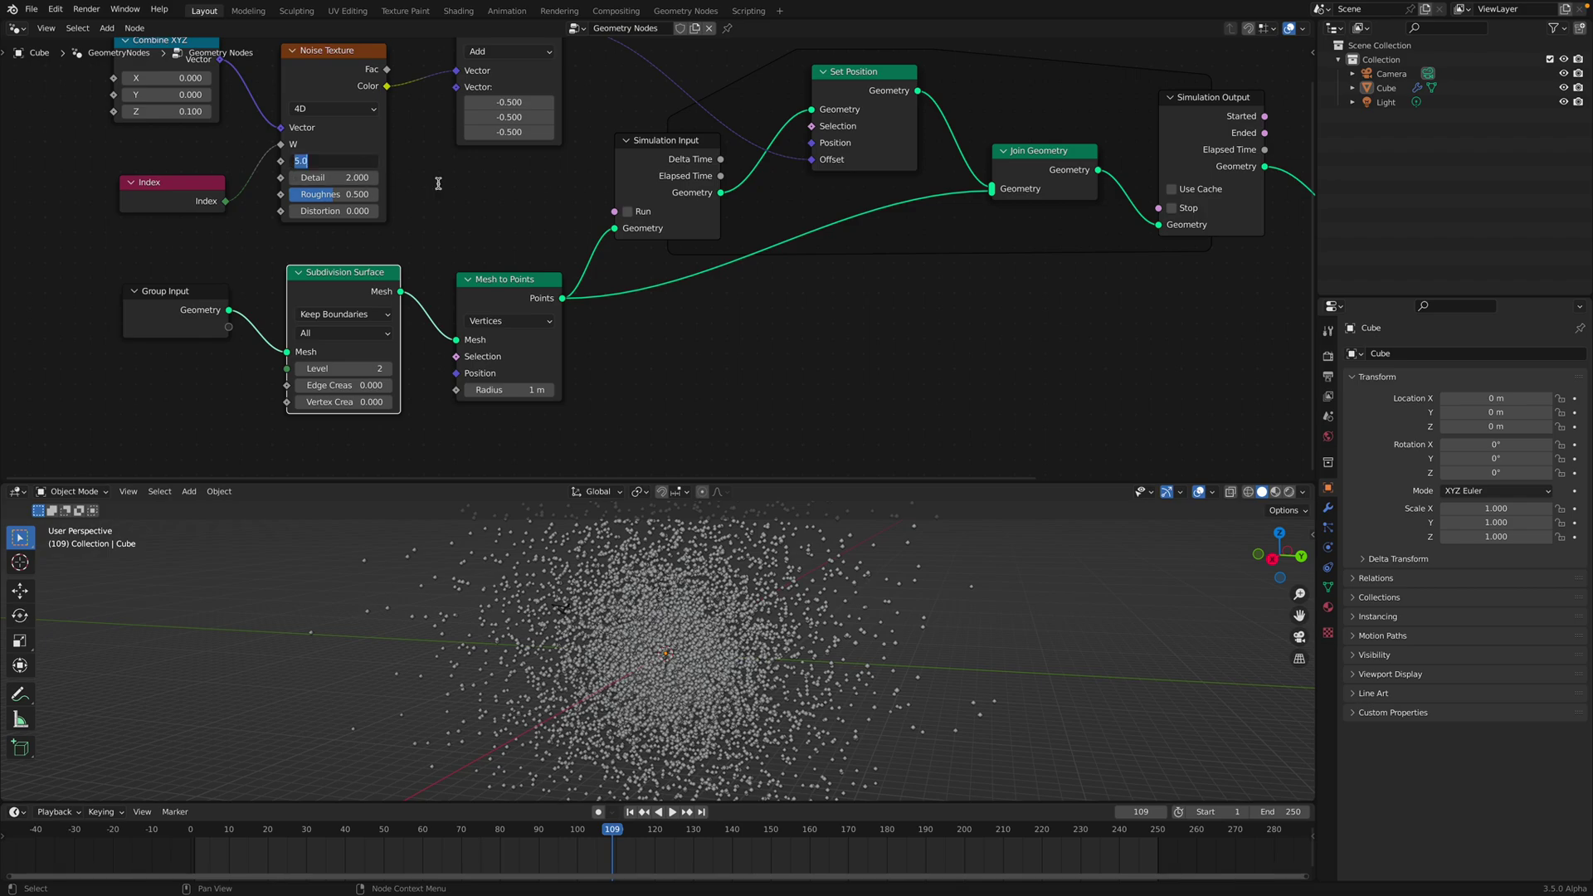
click(631, 812)
click(673, 812)
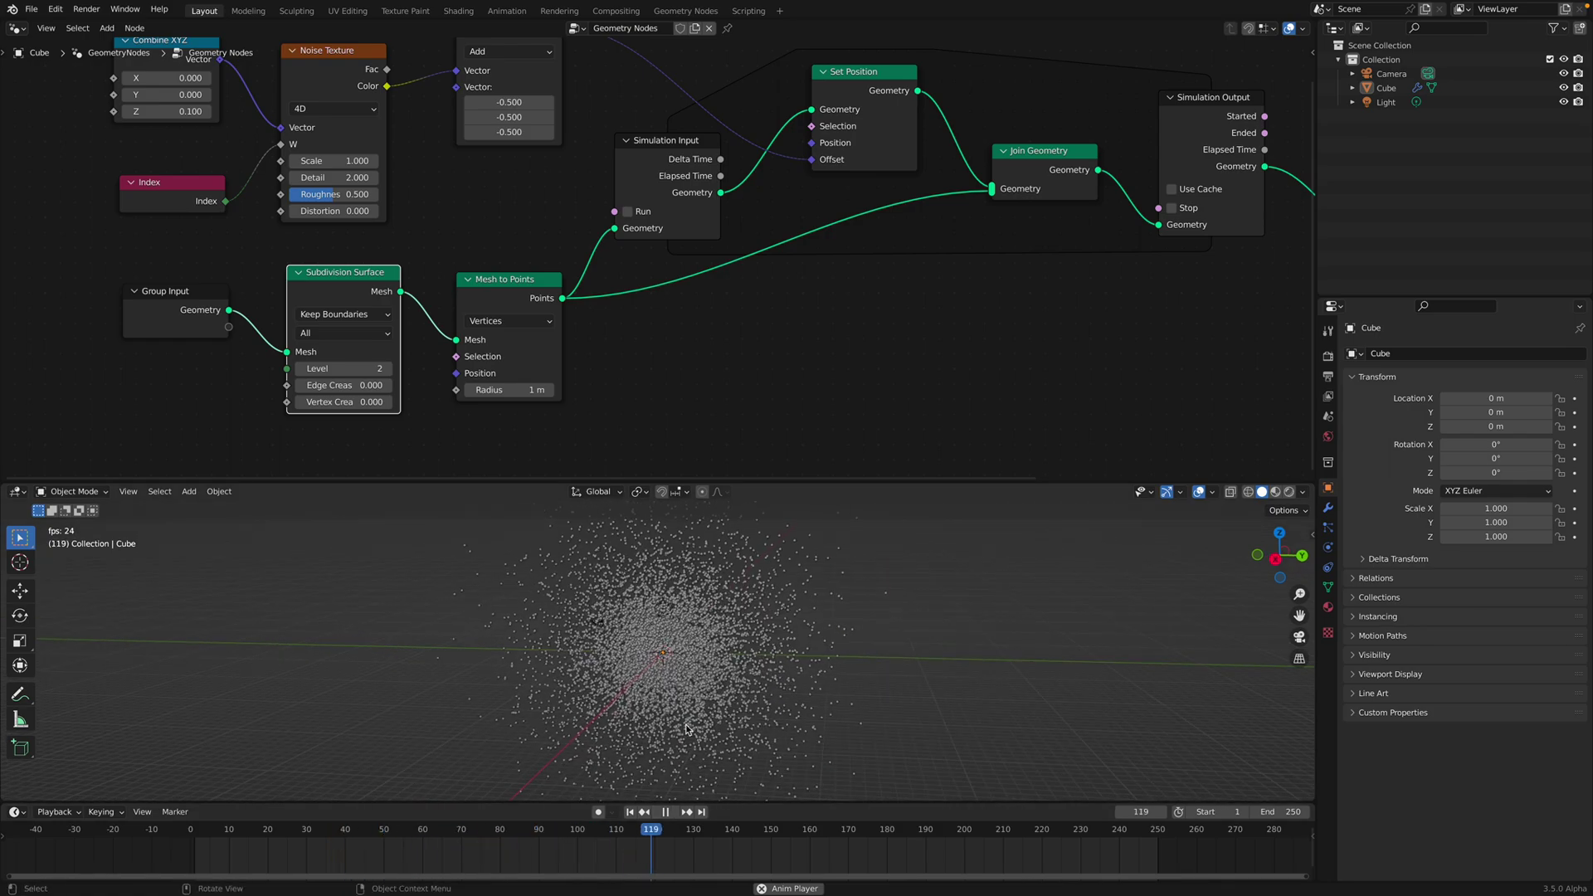
Set the Noise Texture's distortion to 6.2, replay the simulation from the first frame, and save the file
key(space)
middle_drag(416, 193, 428, 215)
key(ctrl+s)
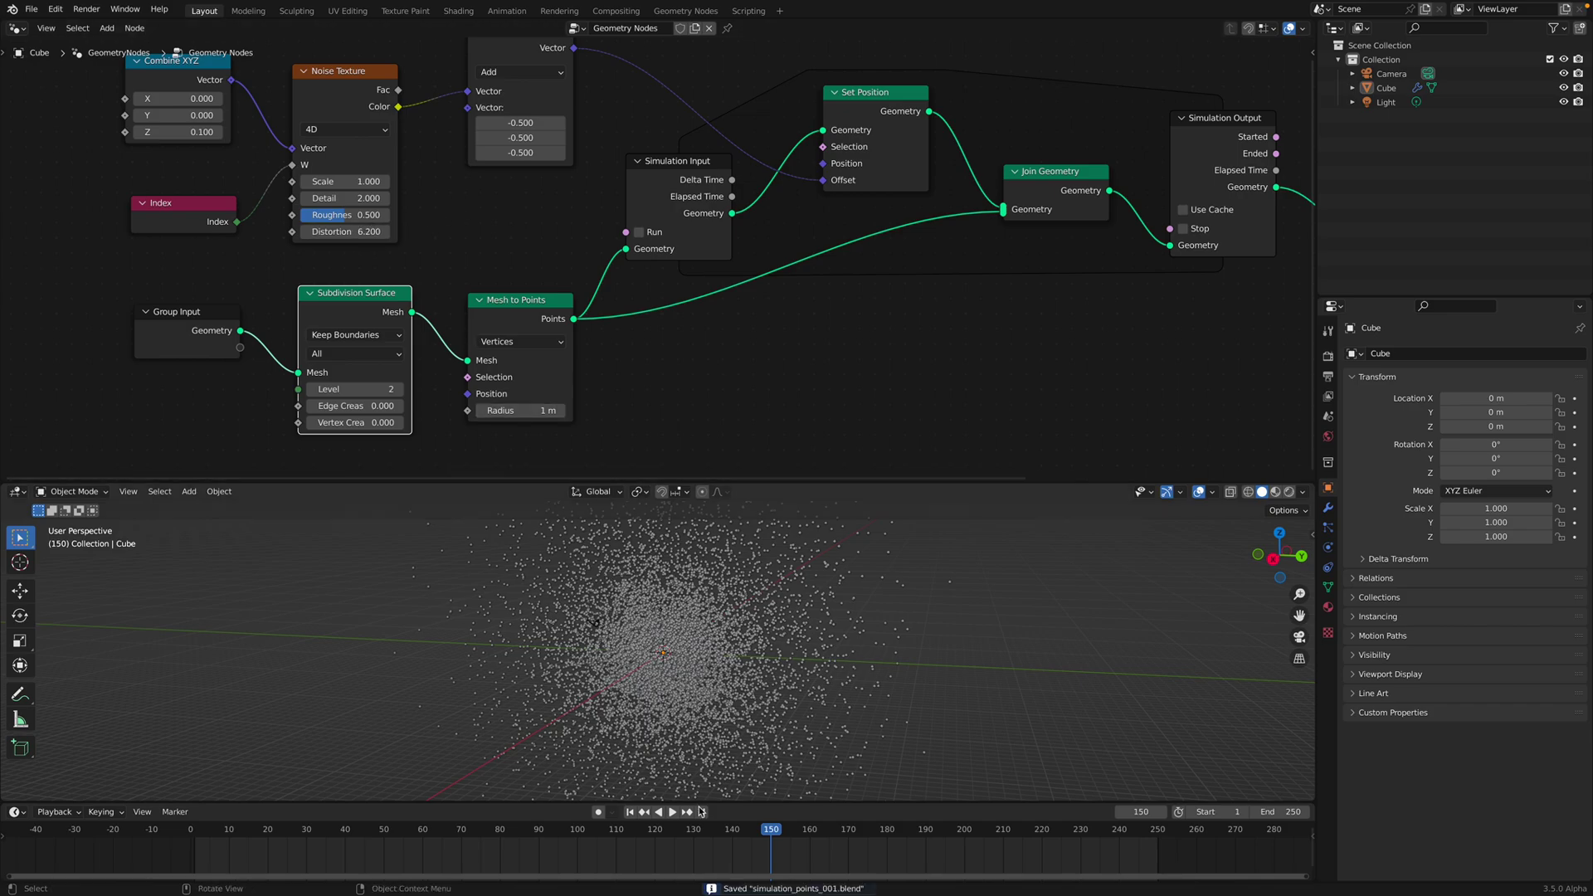
click(631, 814)
click(672, 812)
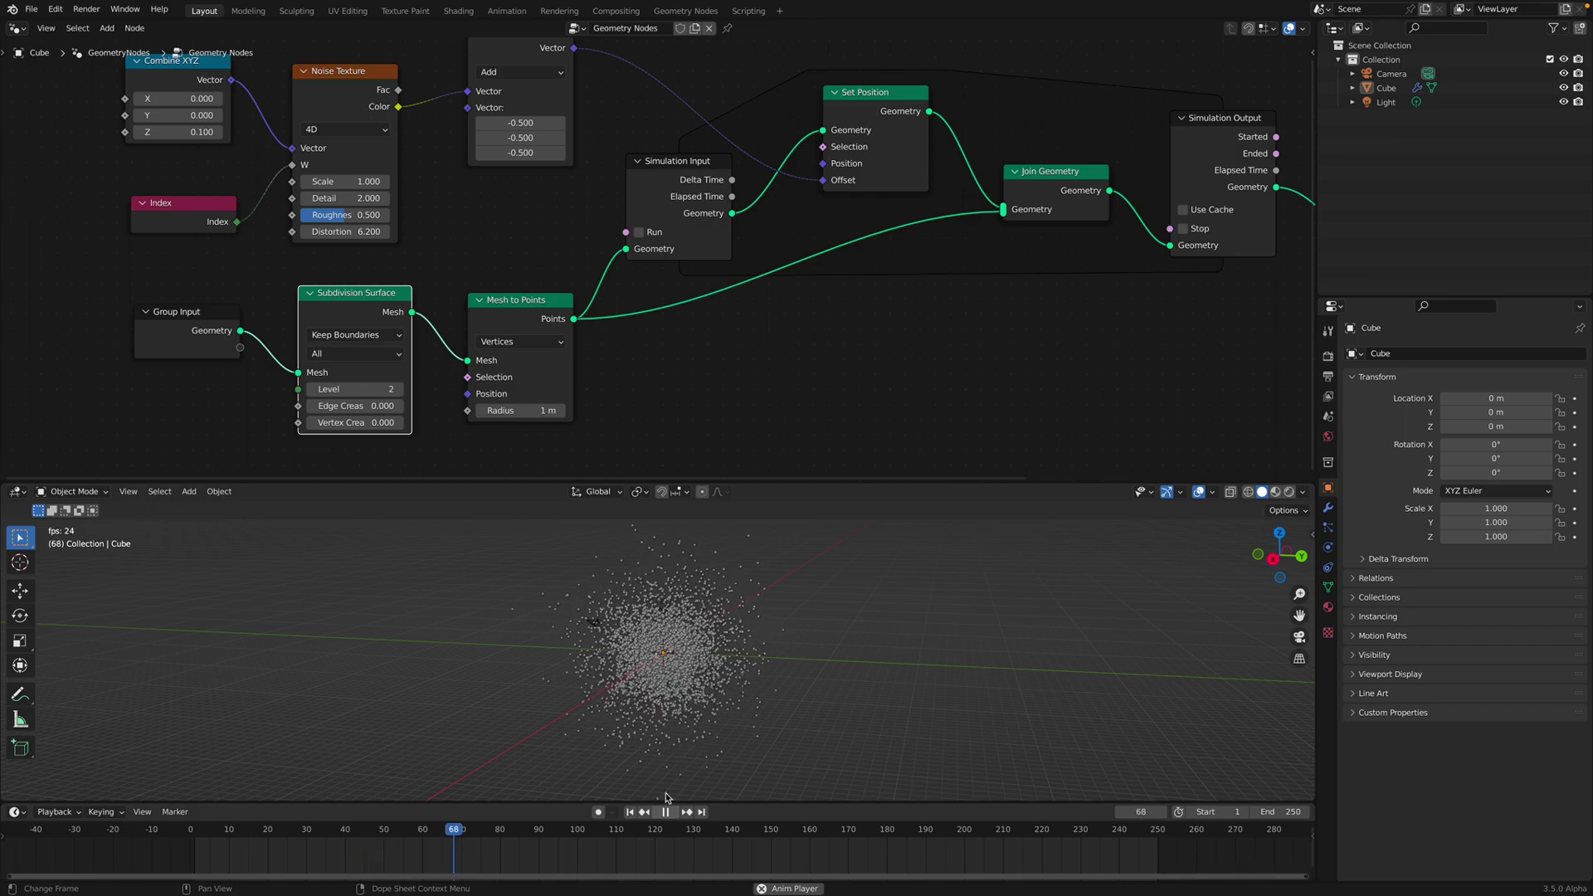
key(space)
key(ctrl+s)
Duplicate the Noise Texture and its connected Add node, and place the copies above the originals
scroll(481, 146, down, 1)
middle_drag(480, 146, 491, 192)
scroll(491, 192, down, 1)
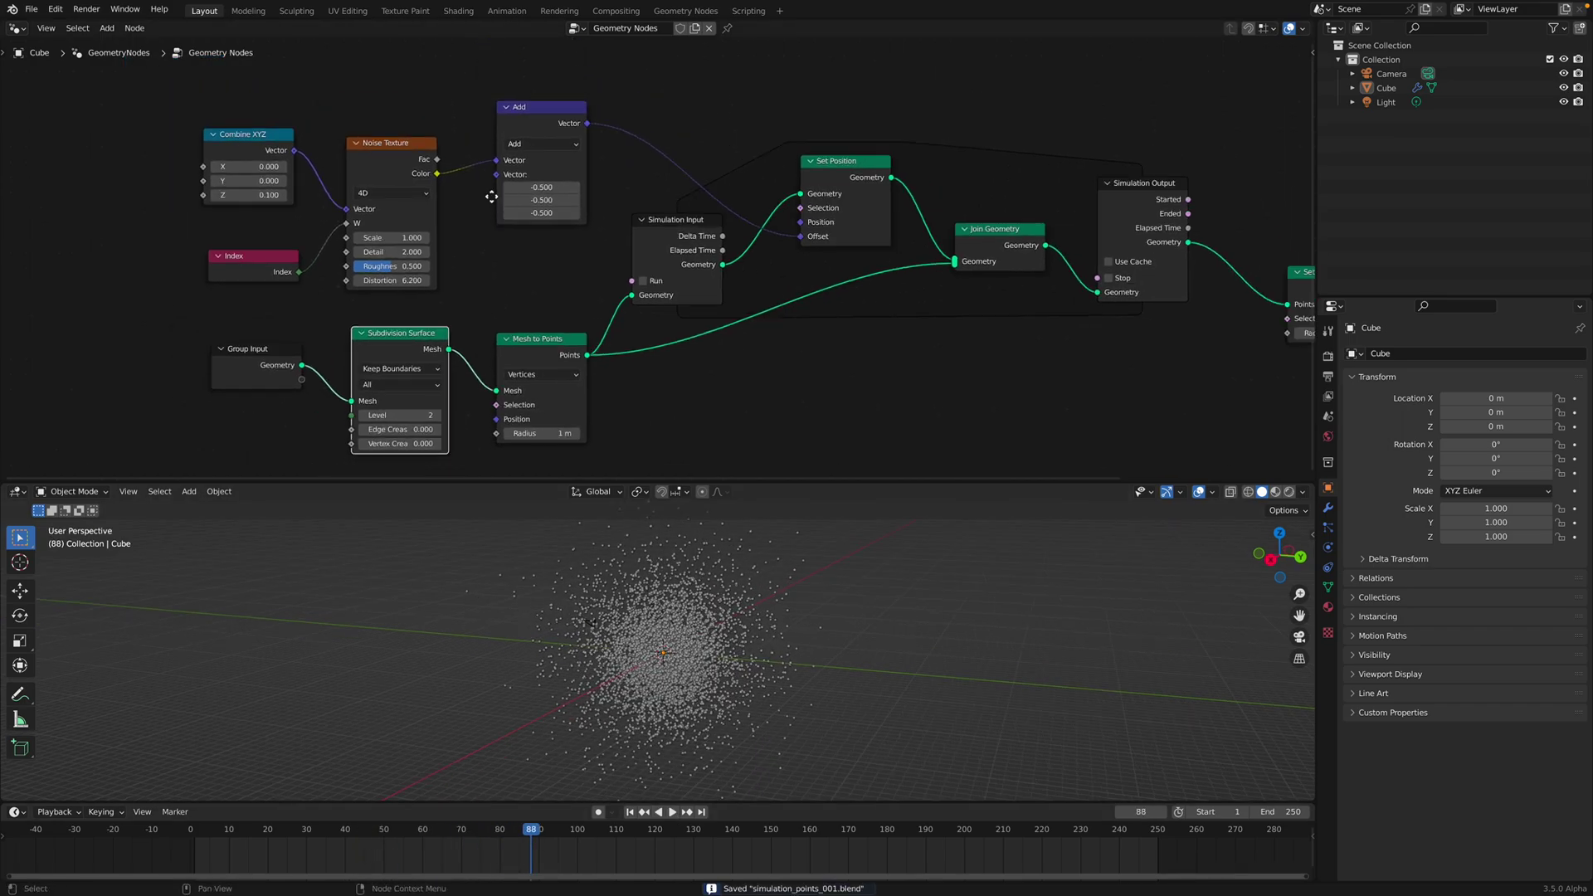
drag(529, 116, 505, 136)
middle_drag(534, 141, 519, 171)
click(408, 176)
middle_drag(402, 187, 395, 225)
shift+click(467, 216)
key(shift+d)
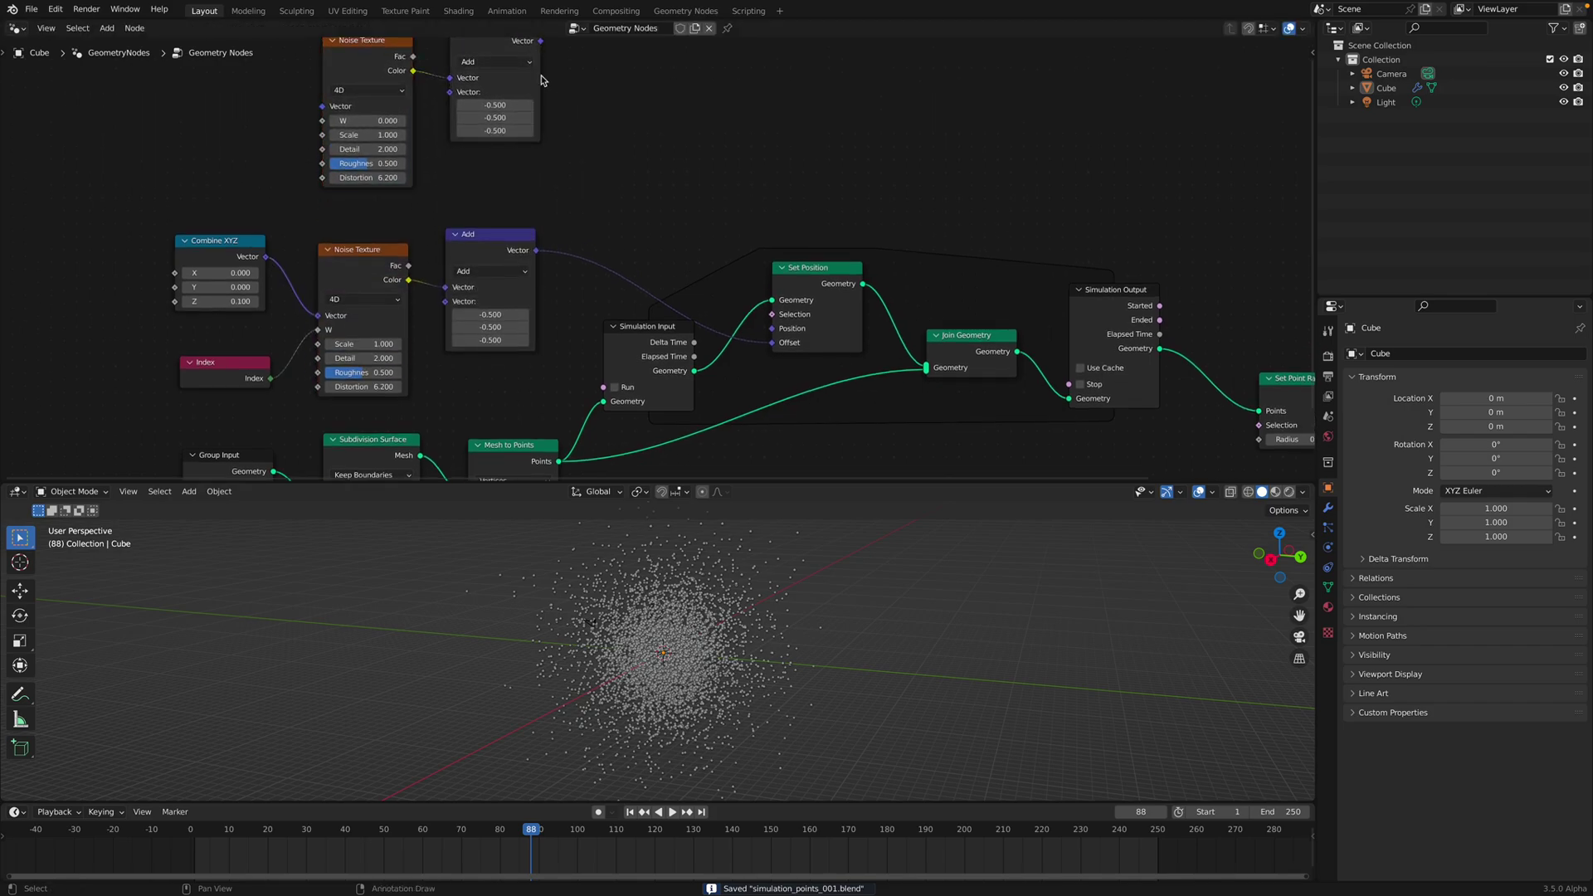
drag(531, 81, 527, 142)
middle_drag(548, 146, 537, 135)
Insert a Vector Math Add node that sums both Add outputs and feeds the Set Position Offset
key(shift+a)
click(590, 163)
text(vec)
click(607, 203)
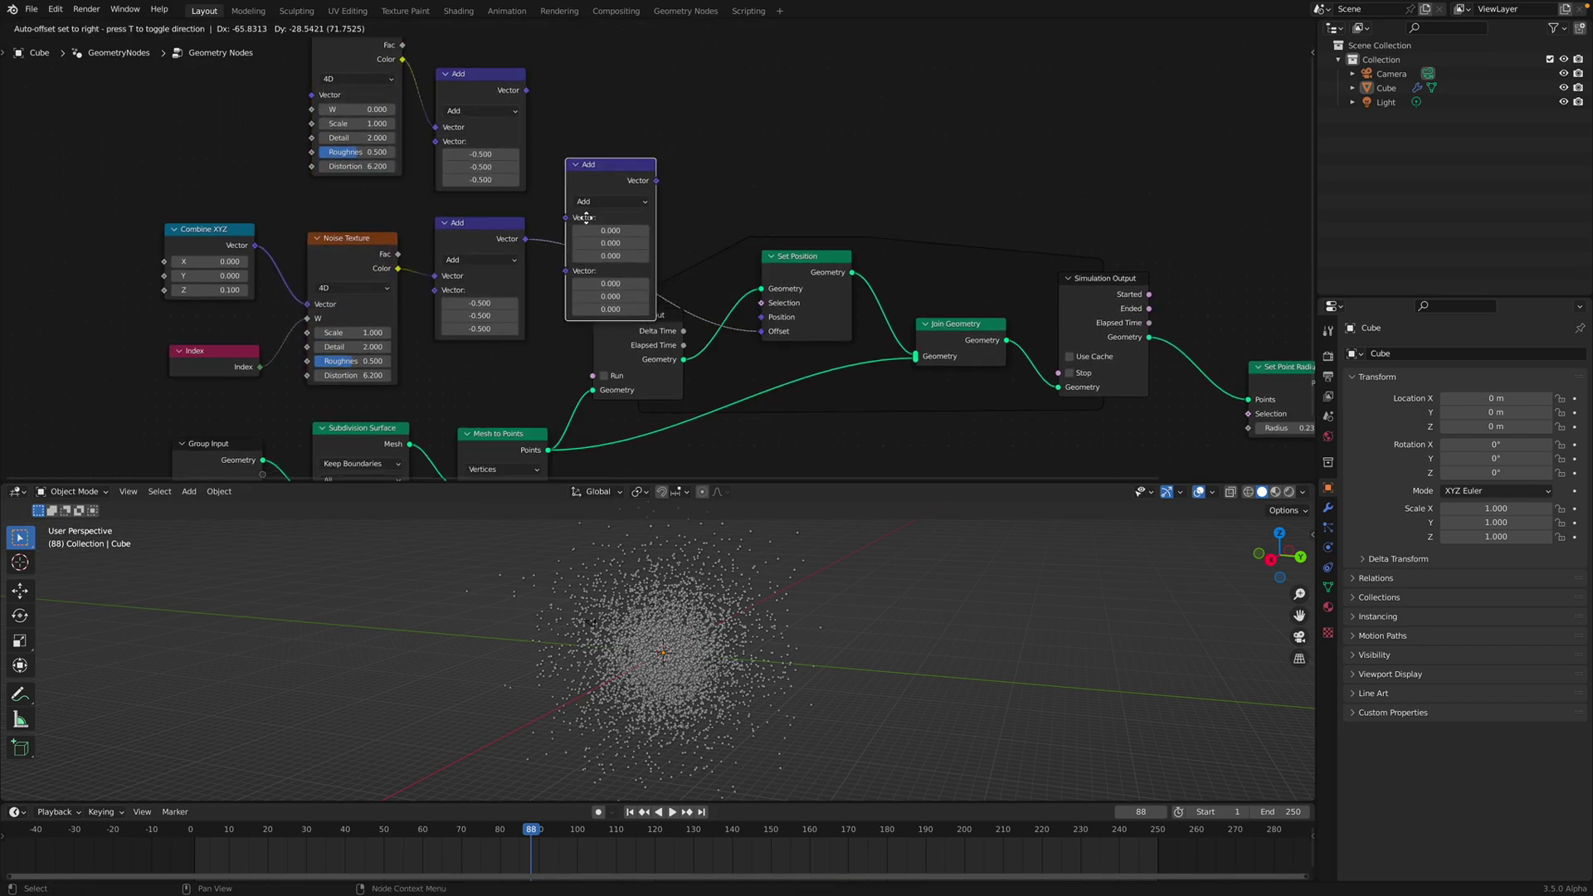
click(597, 175)
drag(567, 177, 578, 190)
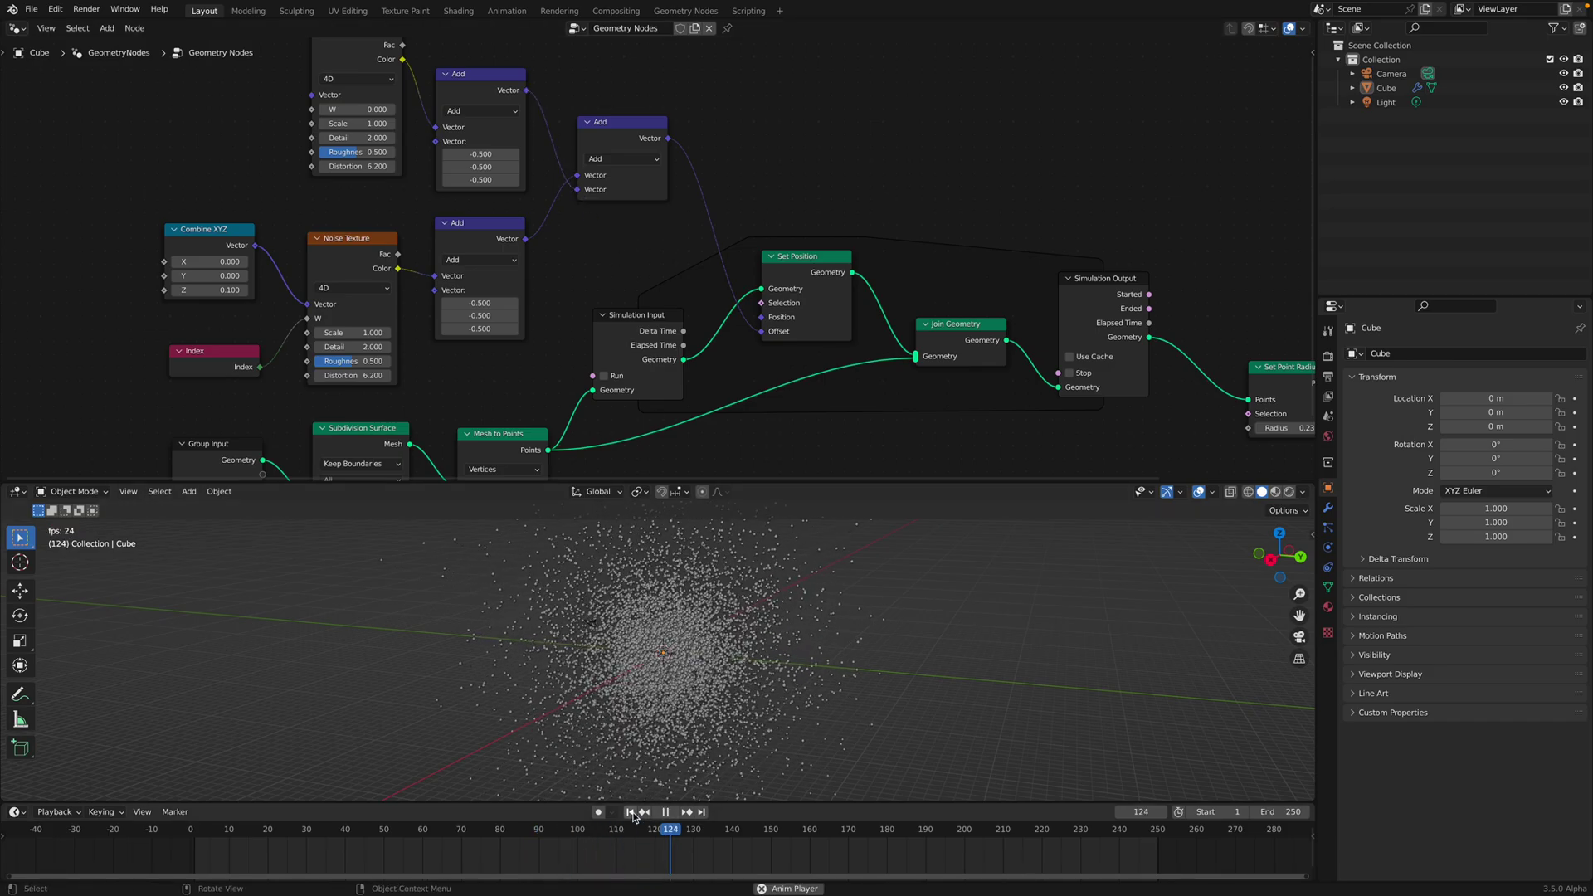
Replay the simulation to examine the point motion with the two noise offsets combined
key(shift+Left)
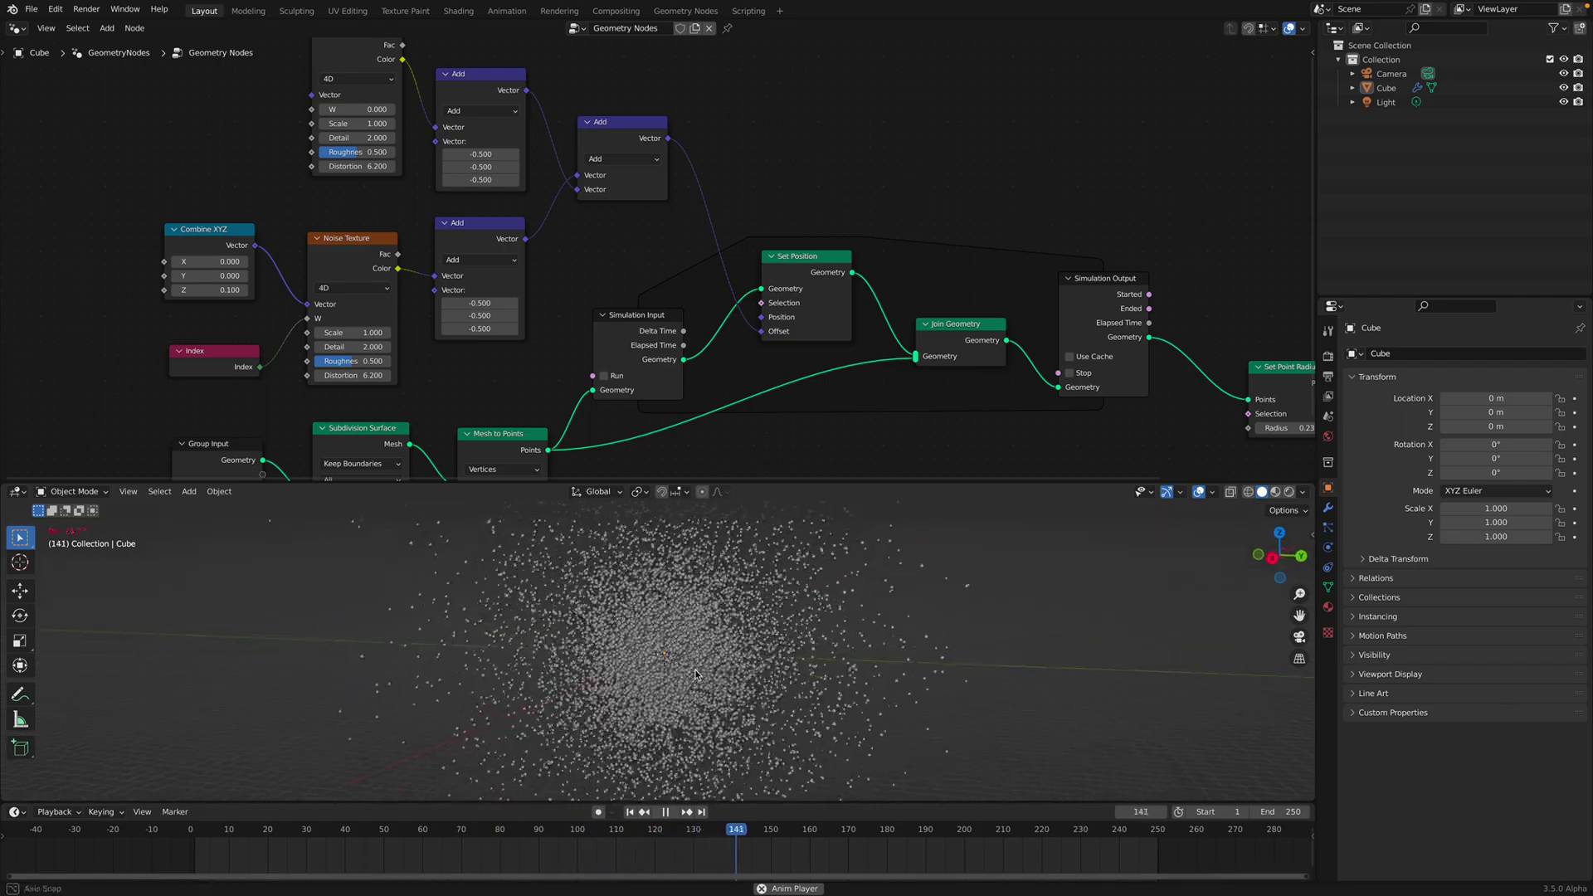
key(space)
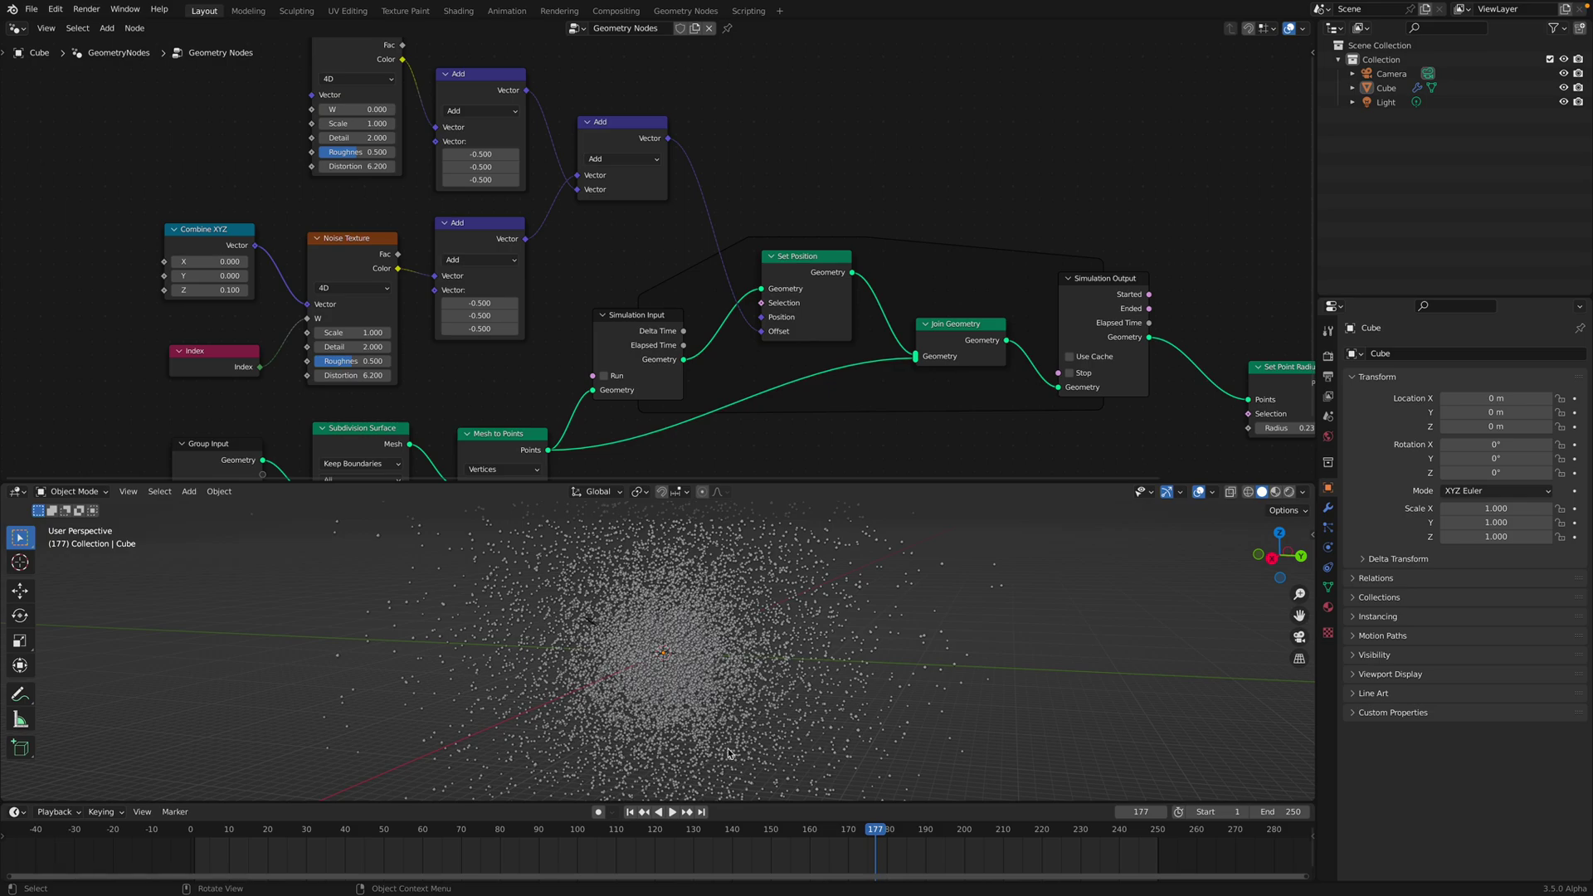
middle_drag(729, 753, 706, 801)
click(644, 812)
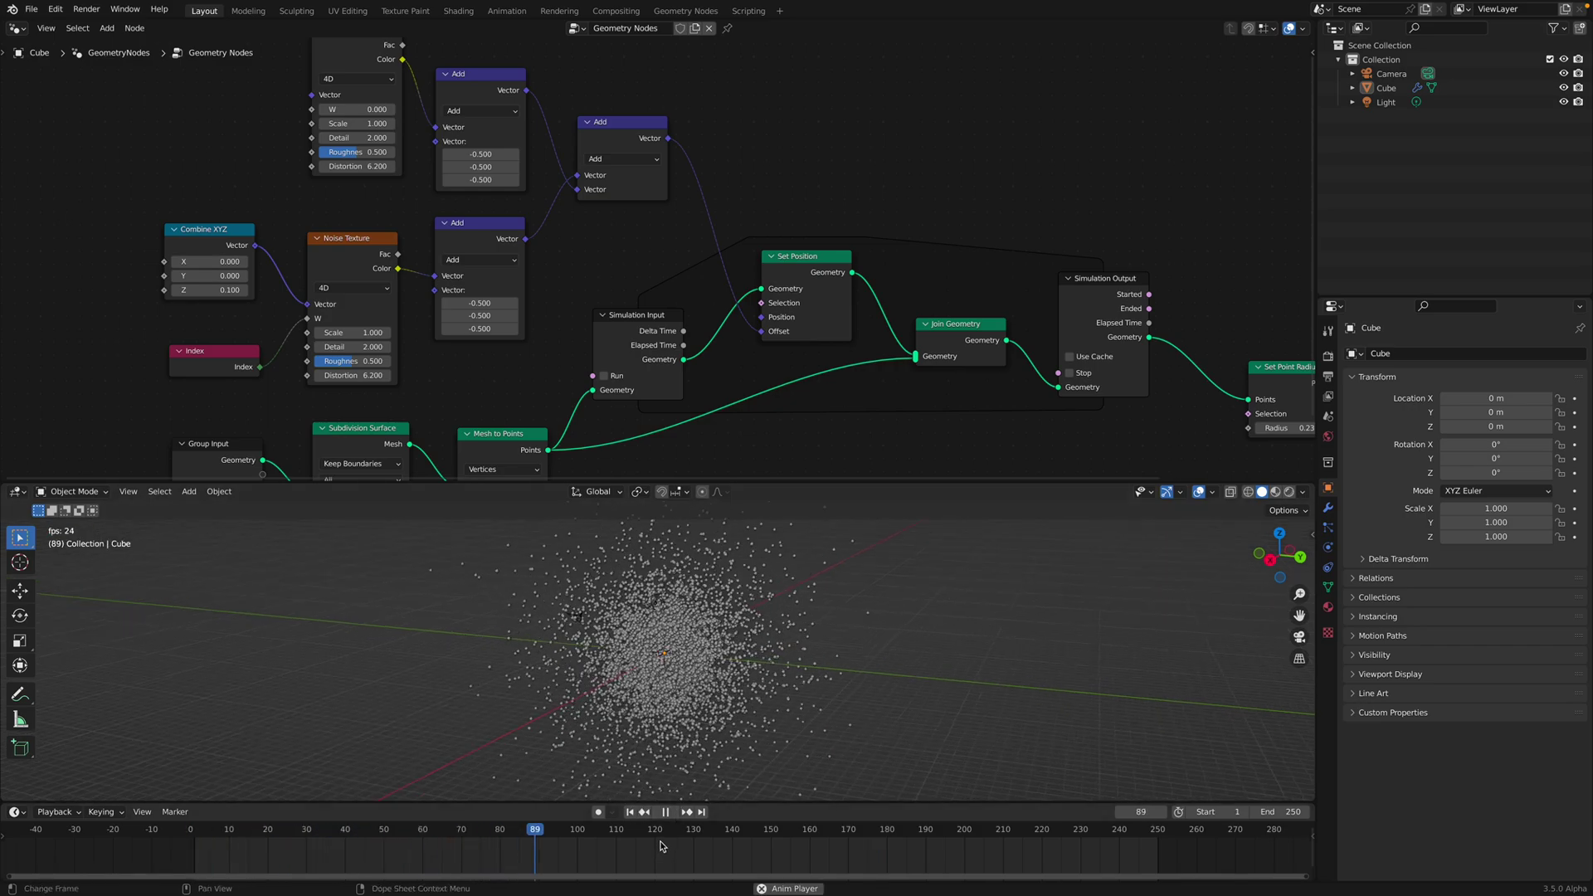
key(space)
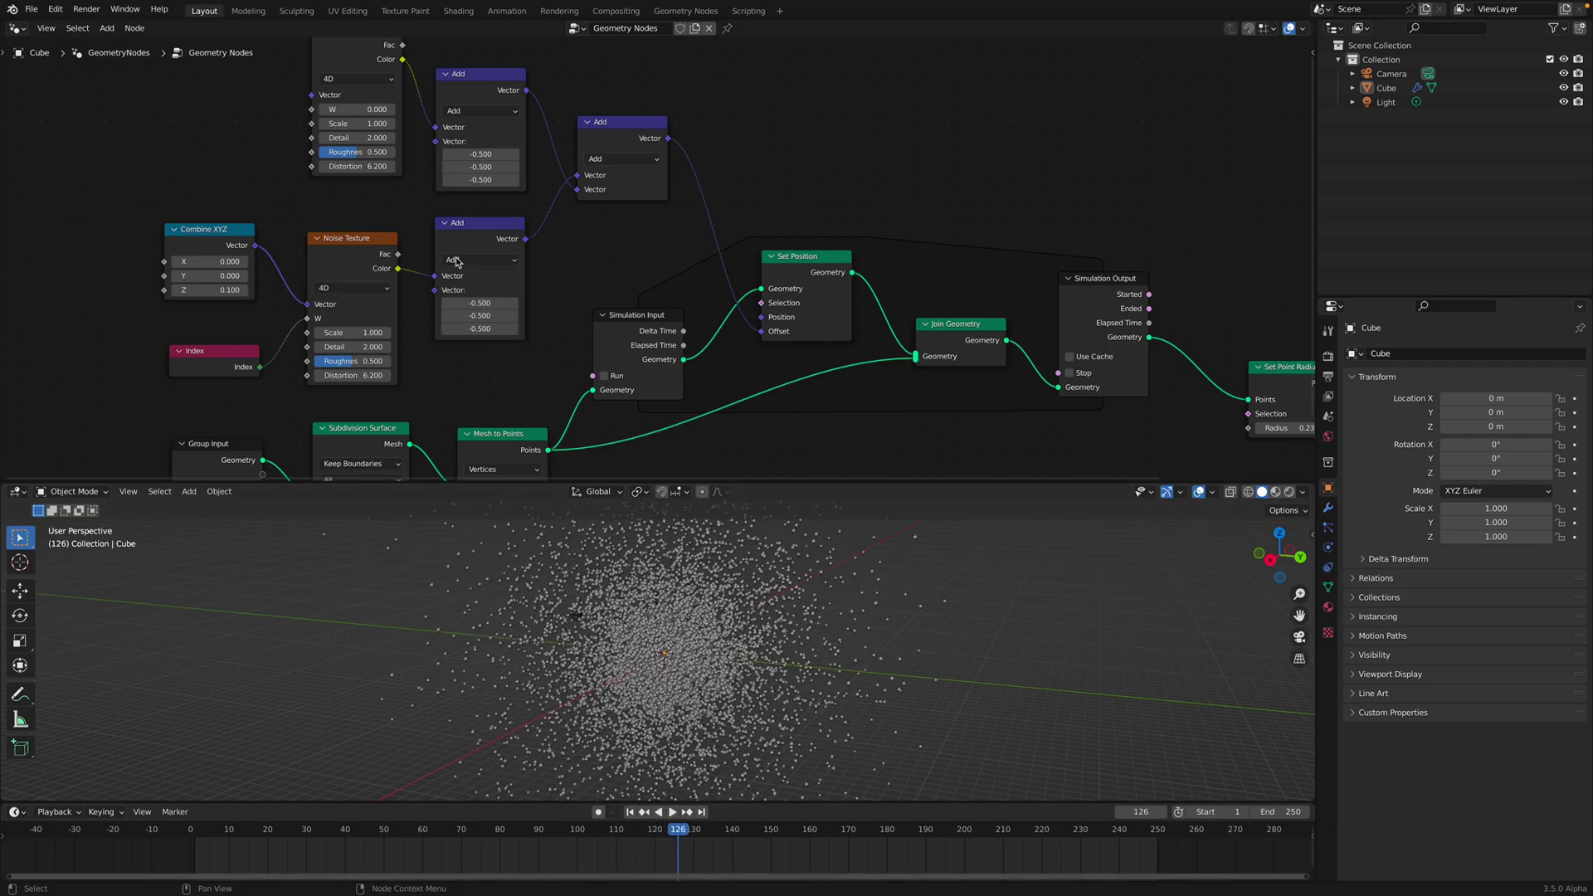
Set the duplicated Noise Texture's W to 5.4, scale to 35.2 and distortion to 0, replaying the simulation from the first frame
drag(366, 109, 379, 109)
key(space)
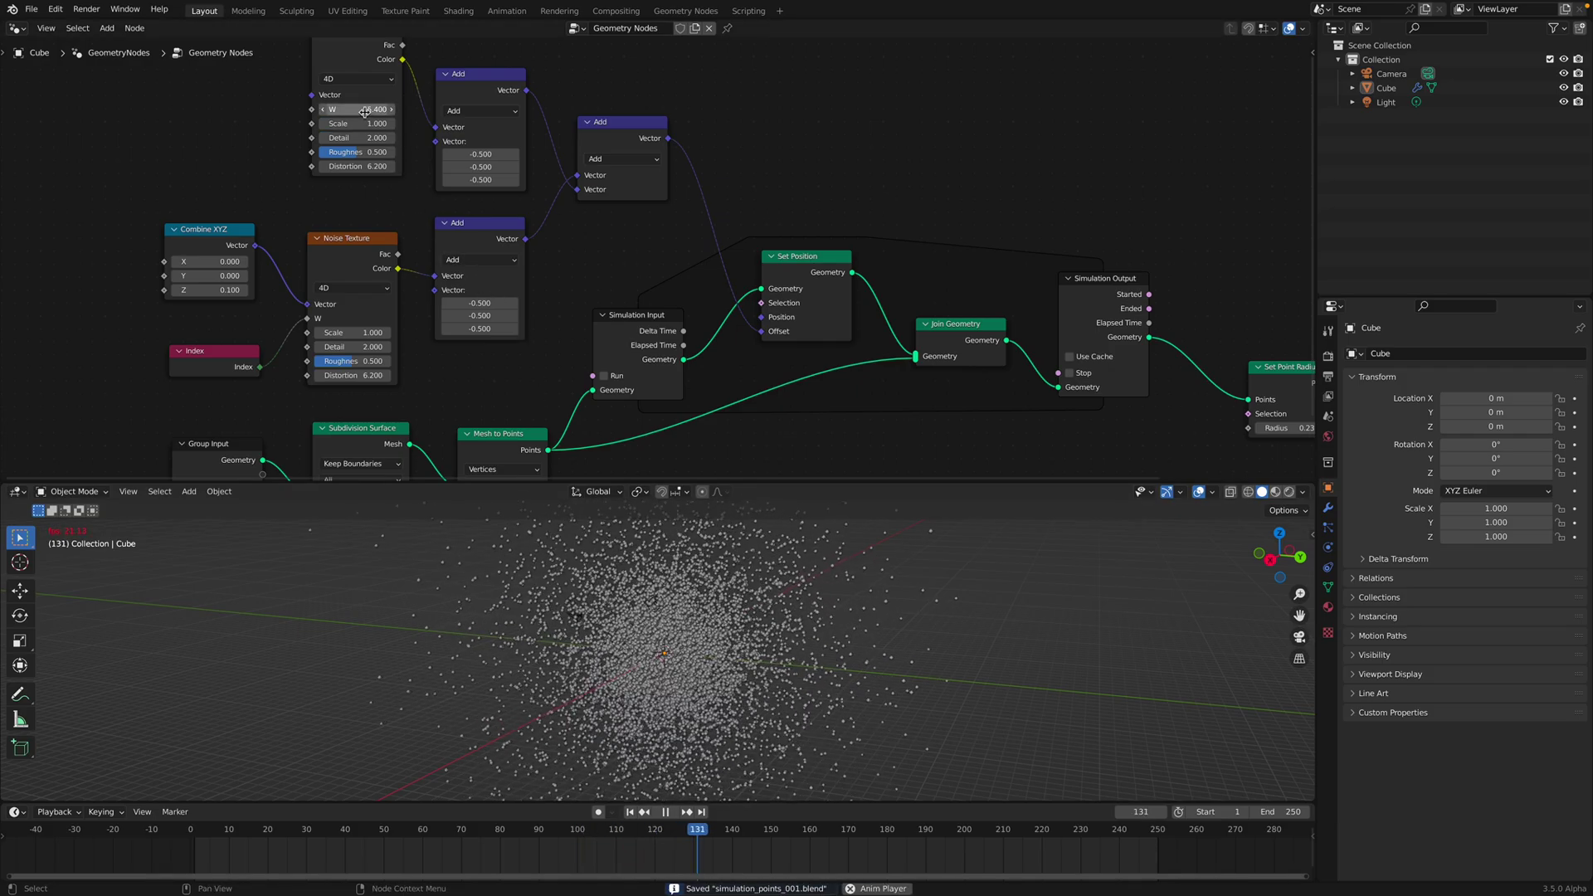
click(630, 812)
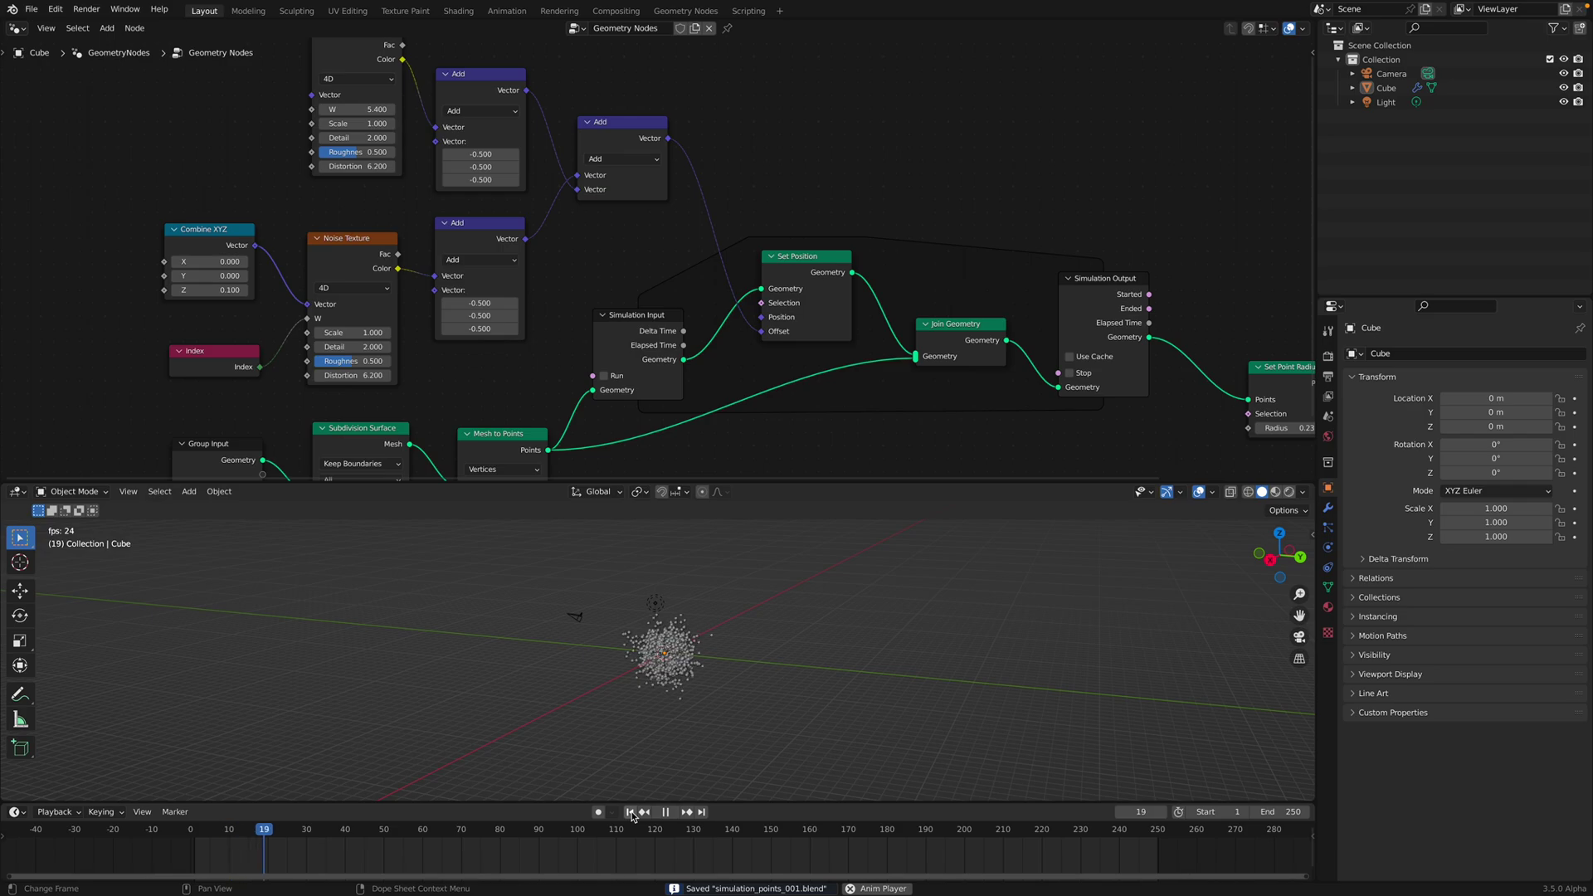
key(space)
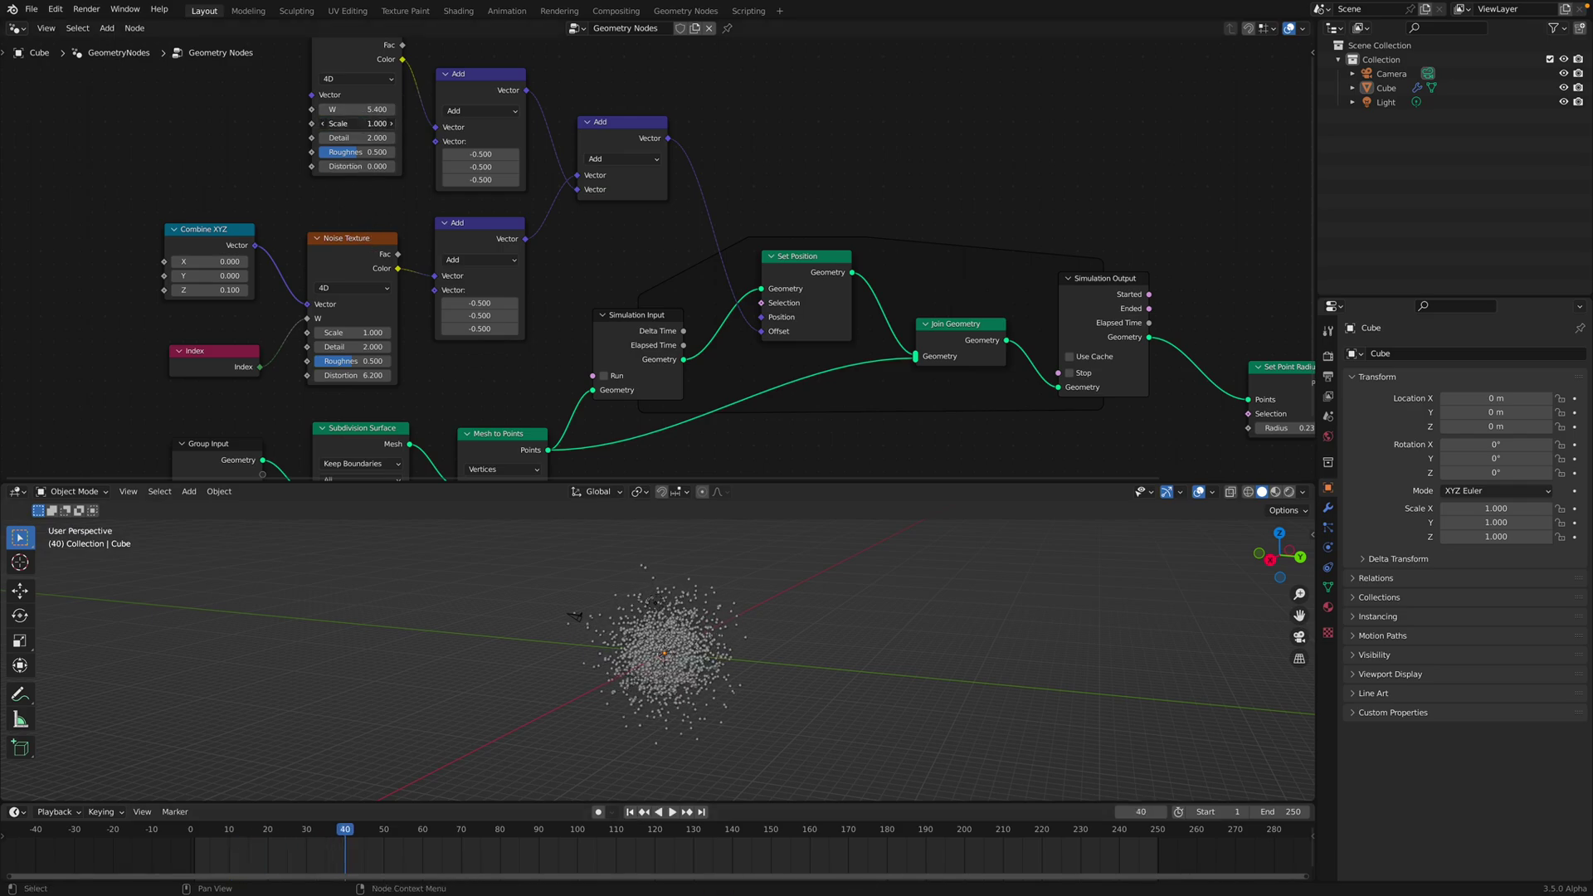
key(space)
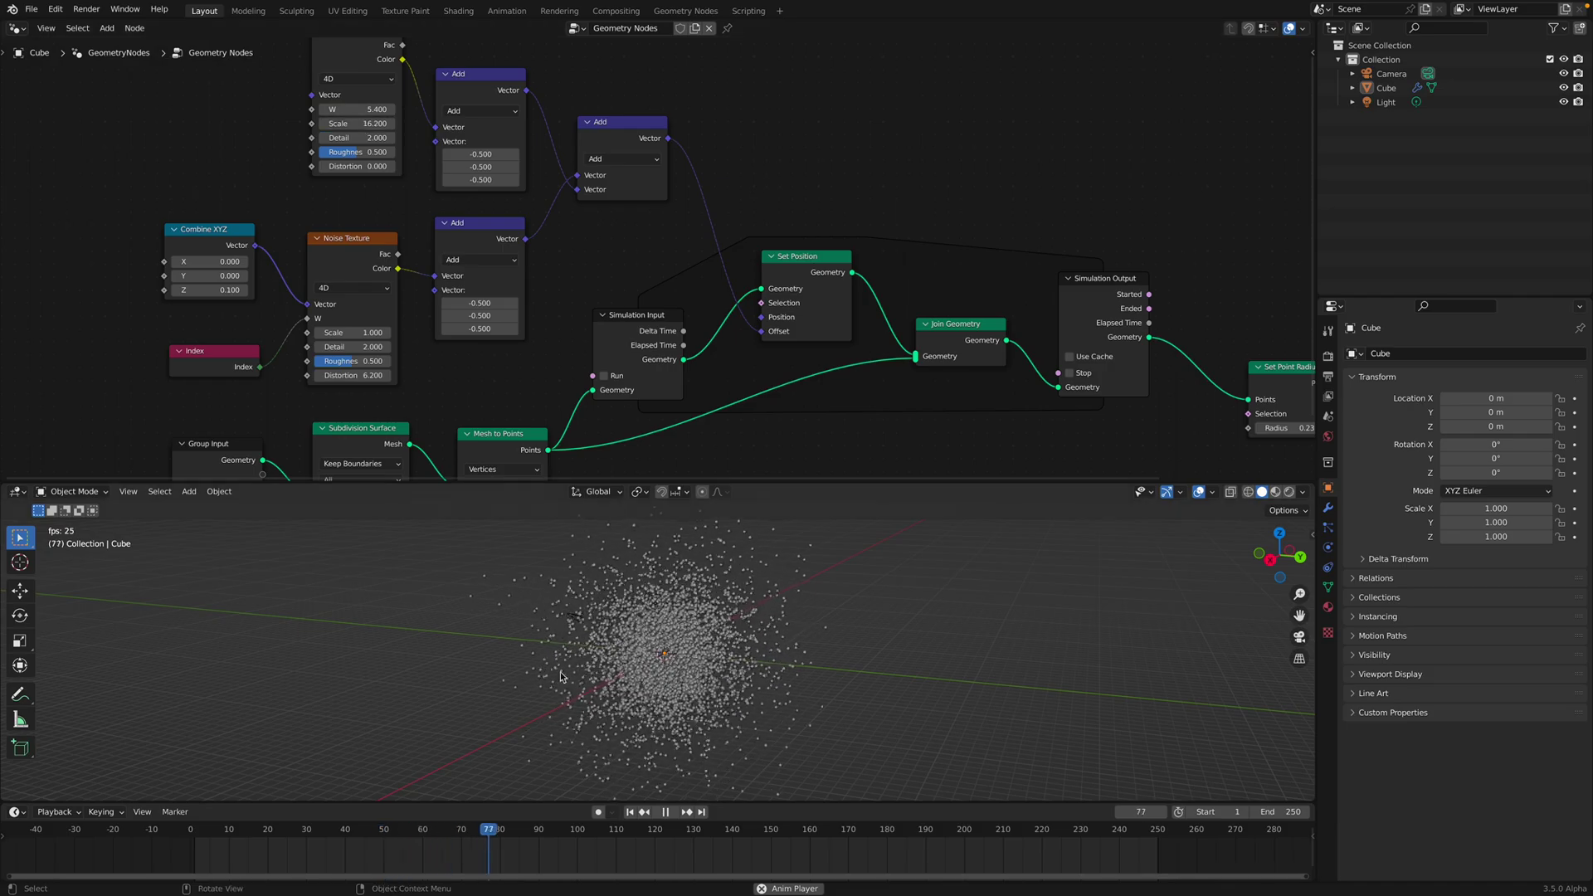
click(630, 812)
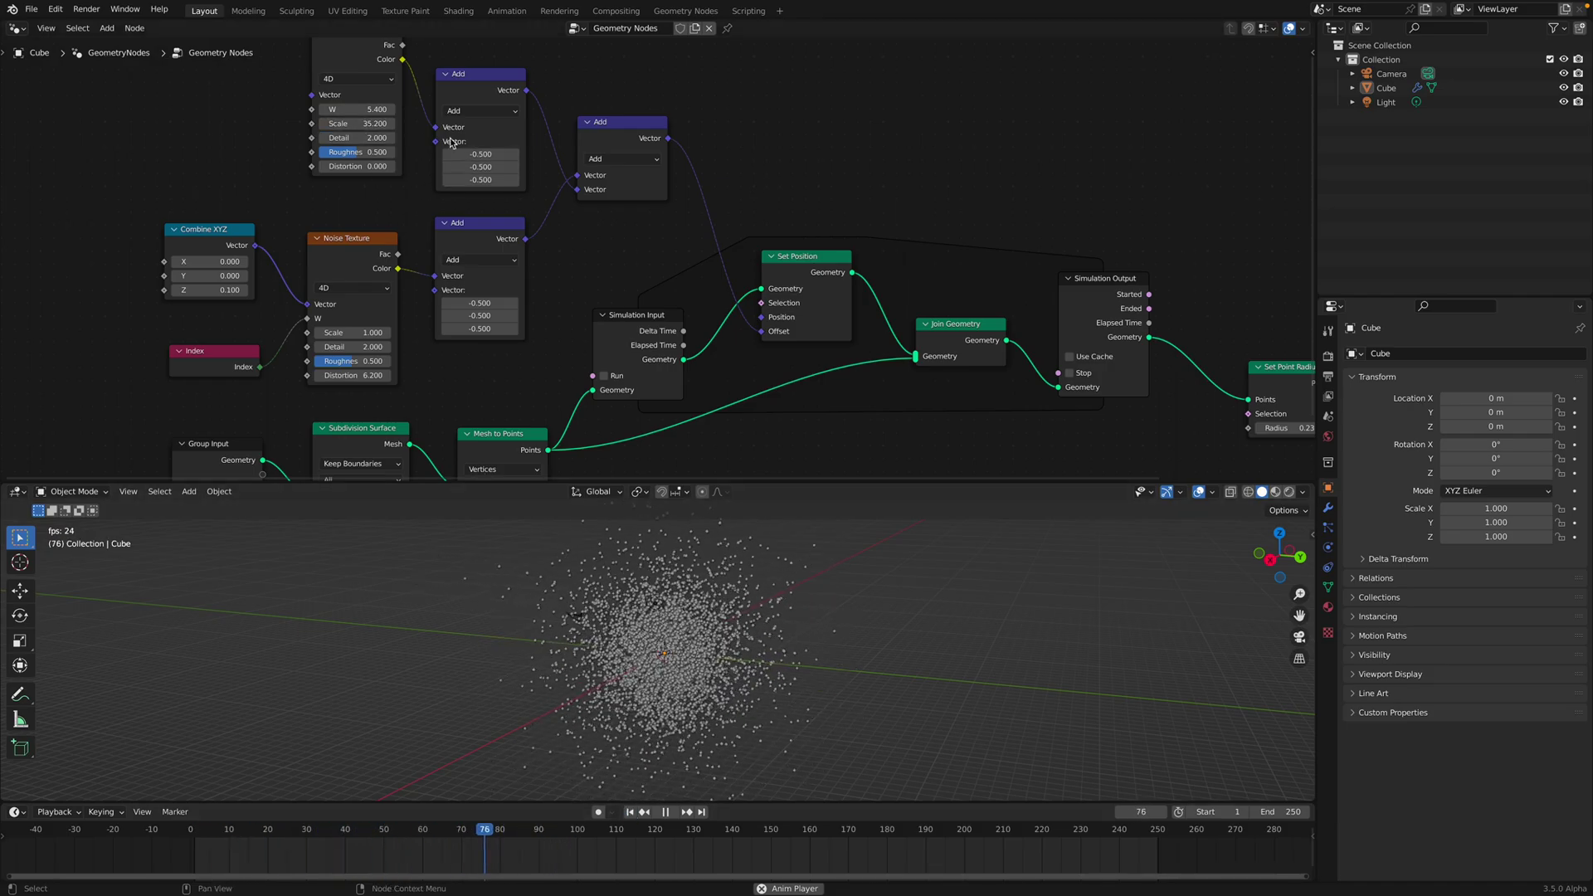
Insert a Vector Math node set to Scale between the upper Add node and the combining Add node
key(shift+a)
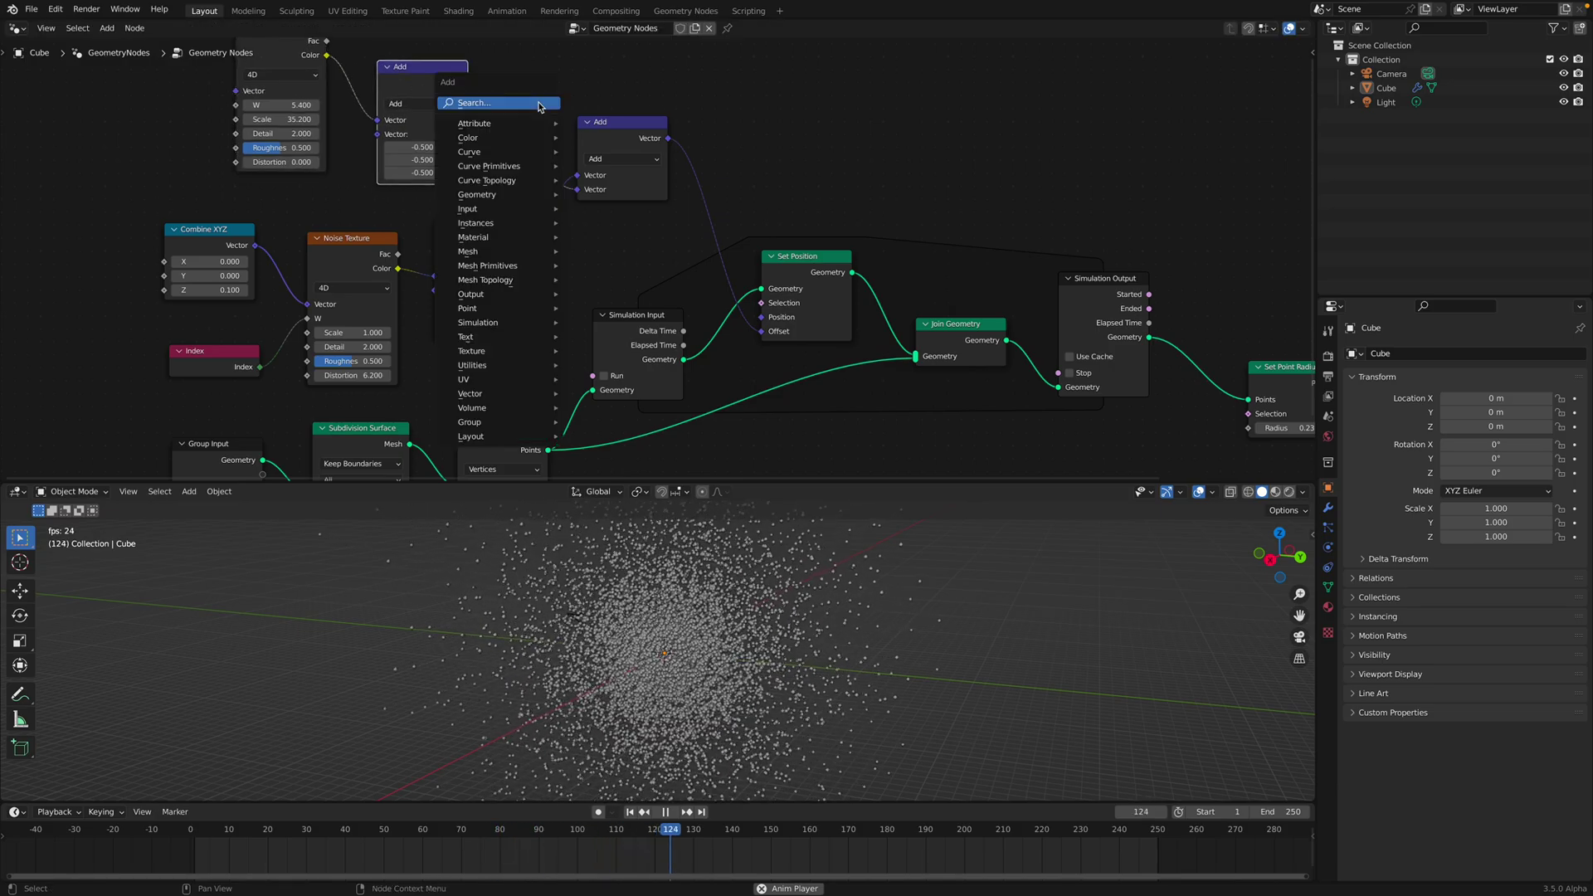
click(543, 105)
text(vec)
click(555, 141)
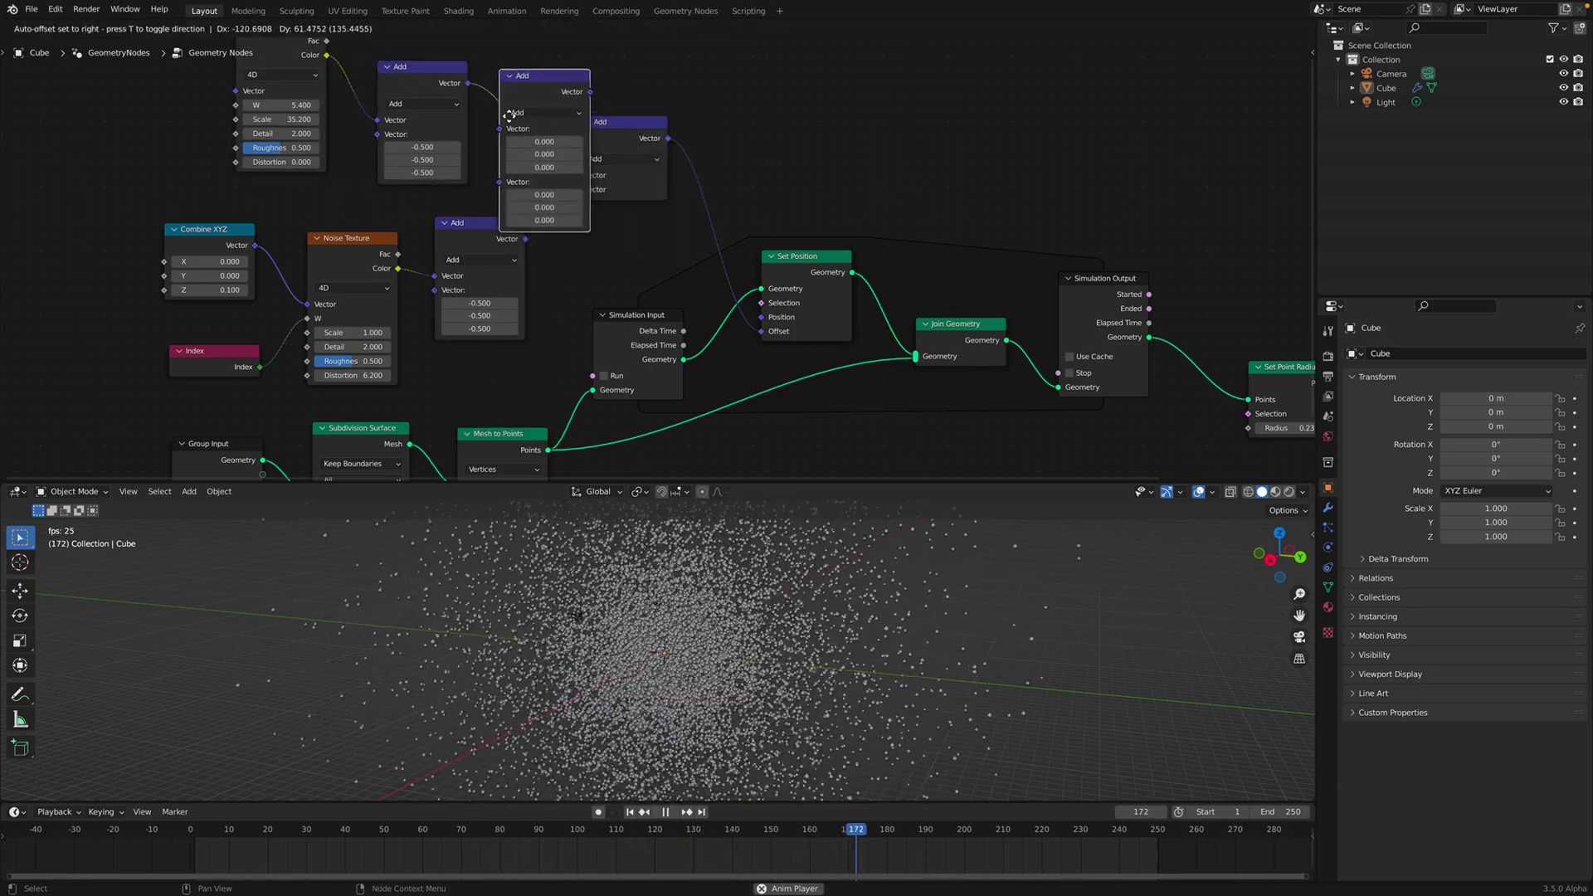
click(530, 91)
click(551, 87)
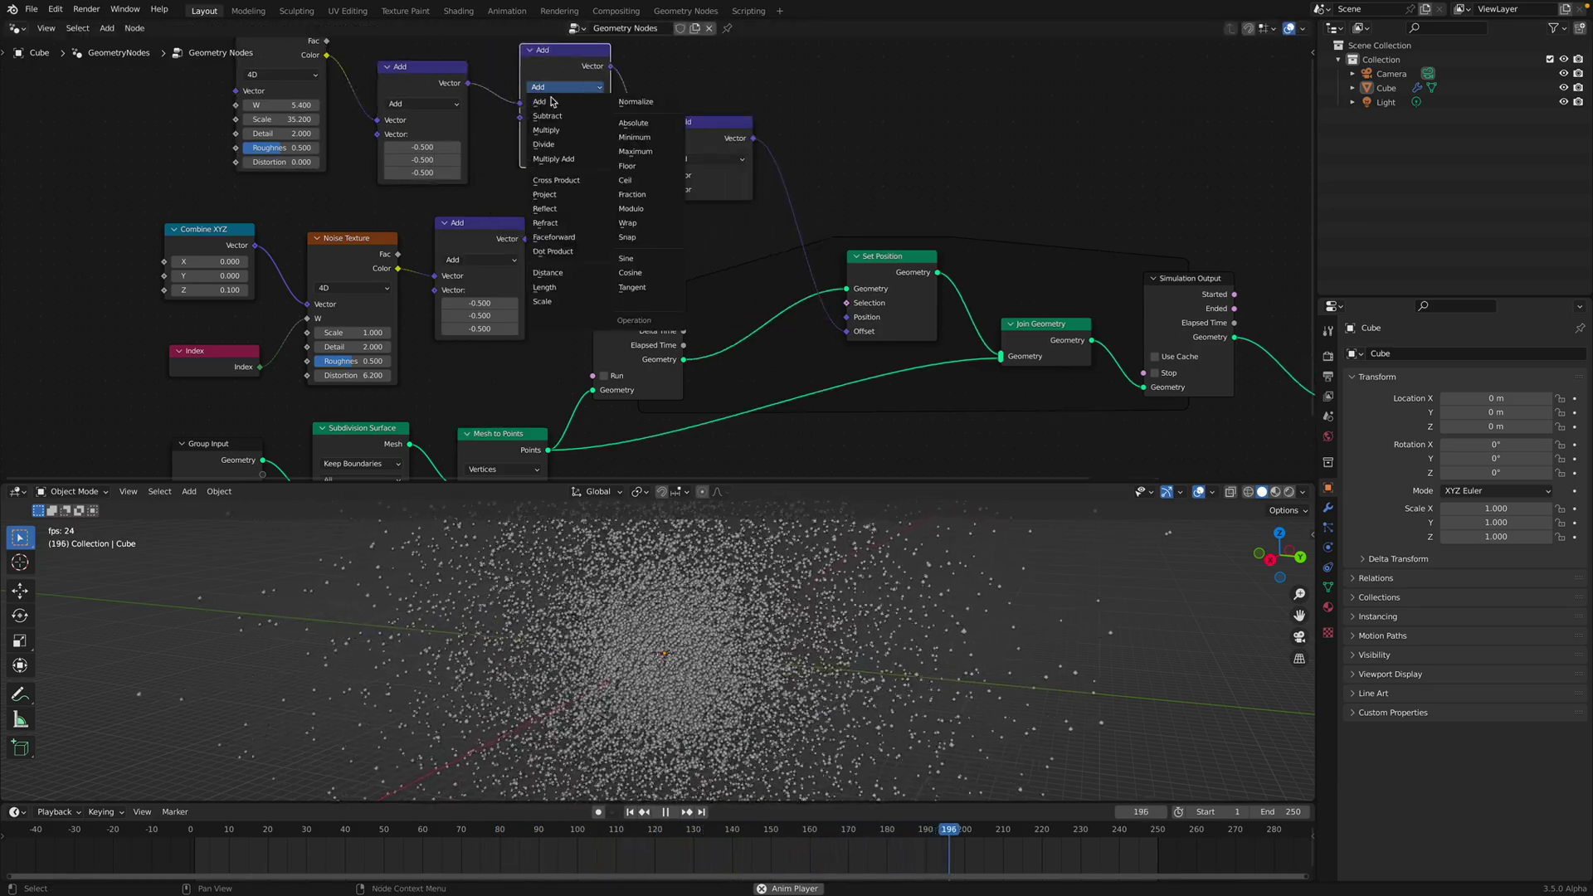
click(563, 303)
Set the new Scale node's factor to 0.74 while the simulation plays
drag(564, 118, 657, 117)
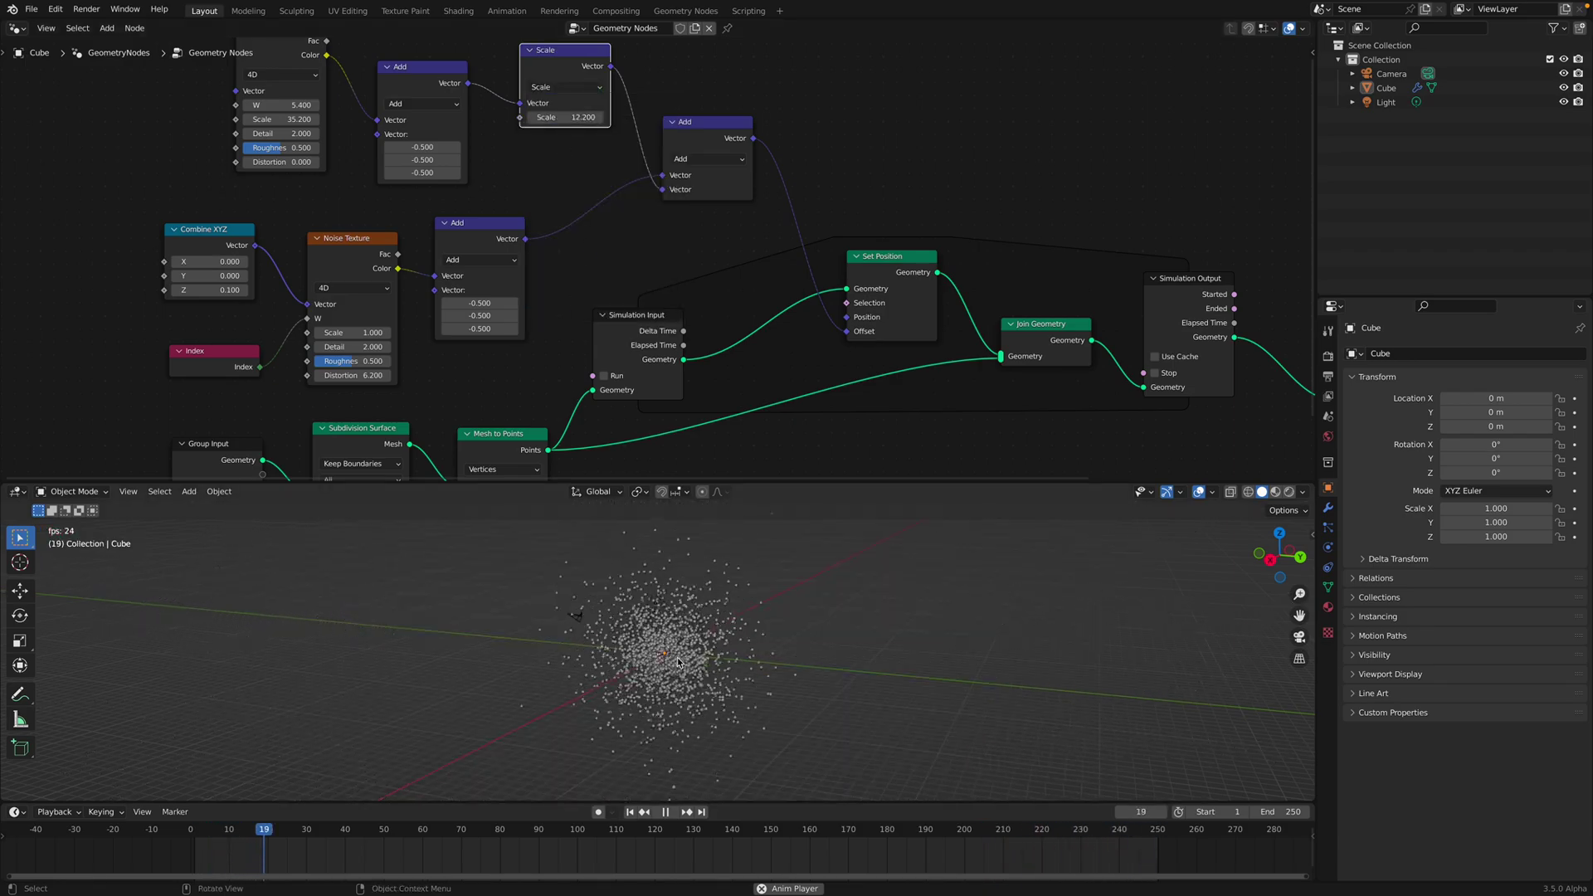
click(572, 117)
text(0.74)
key(Return)
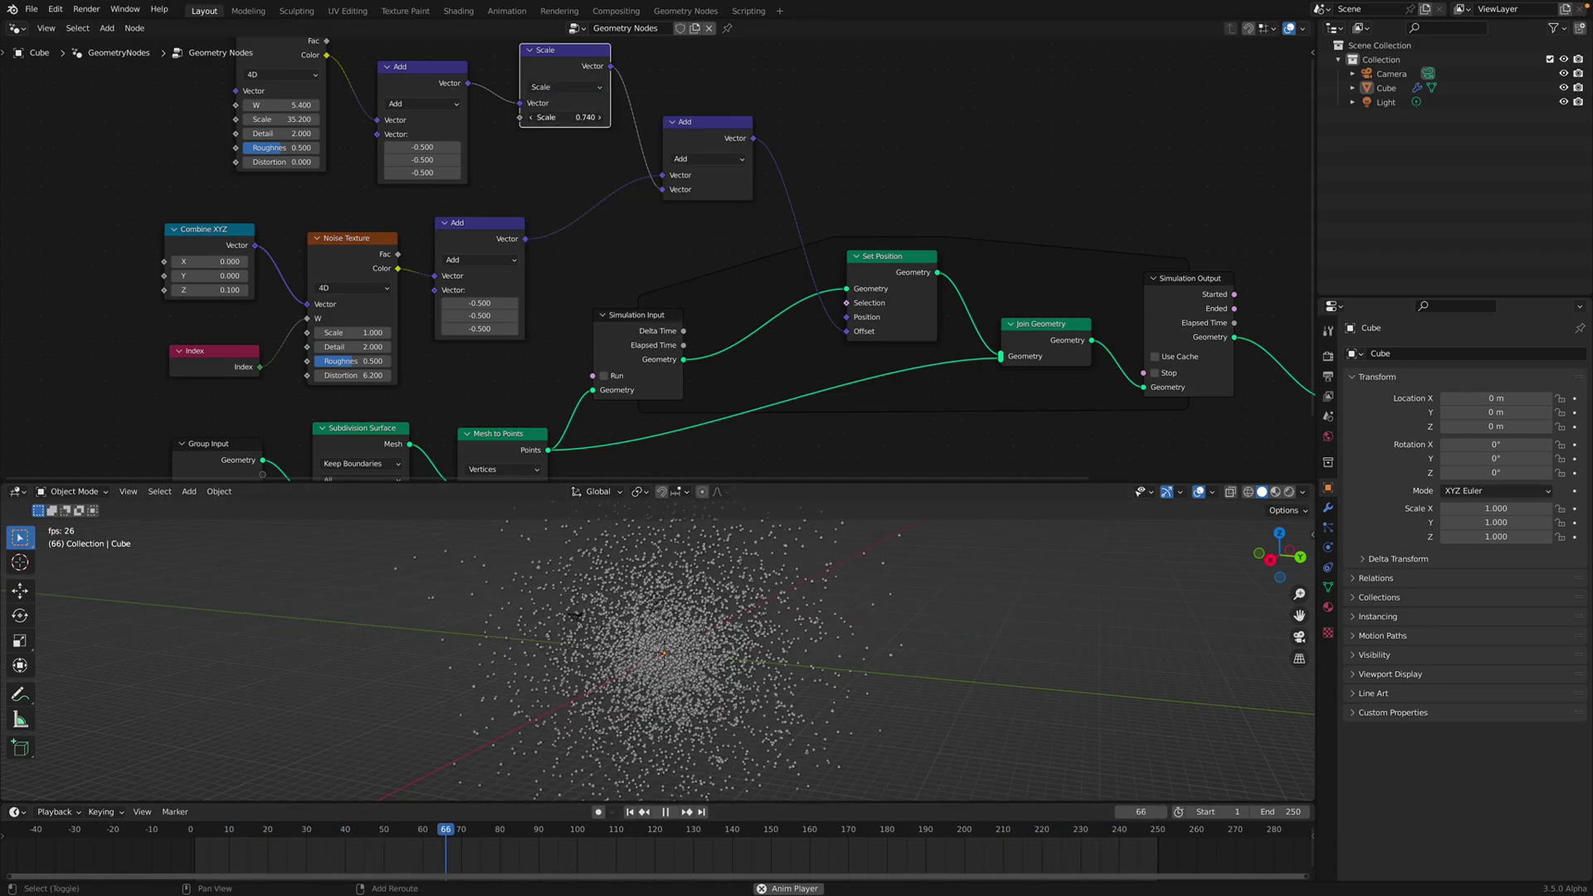
Set the upper Scale node's factor to 0.54, stopping the playback and saving the file
drag(573, 117, 556, 117)
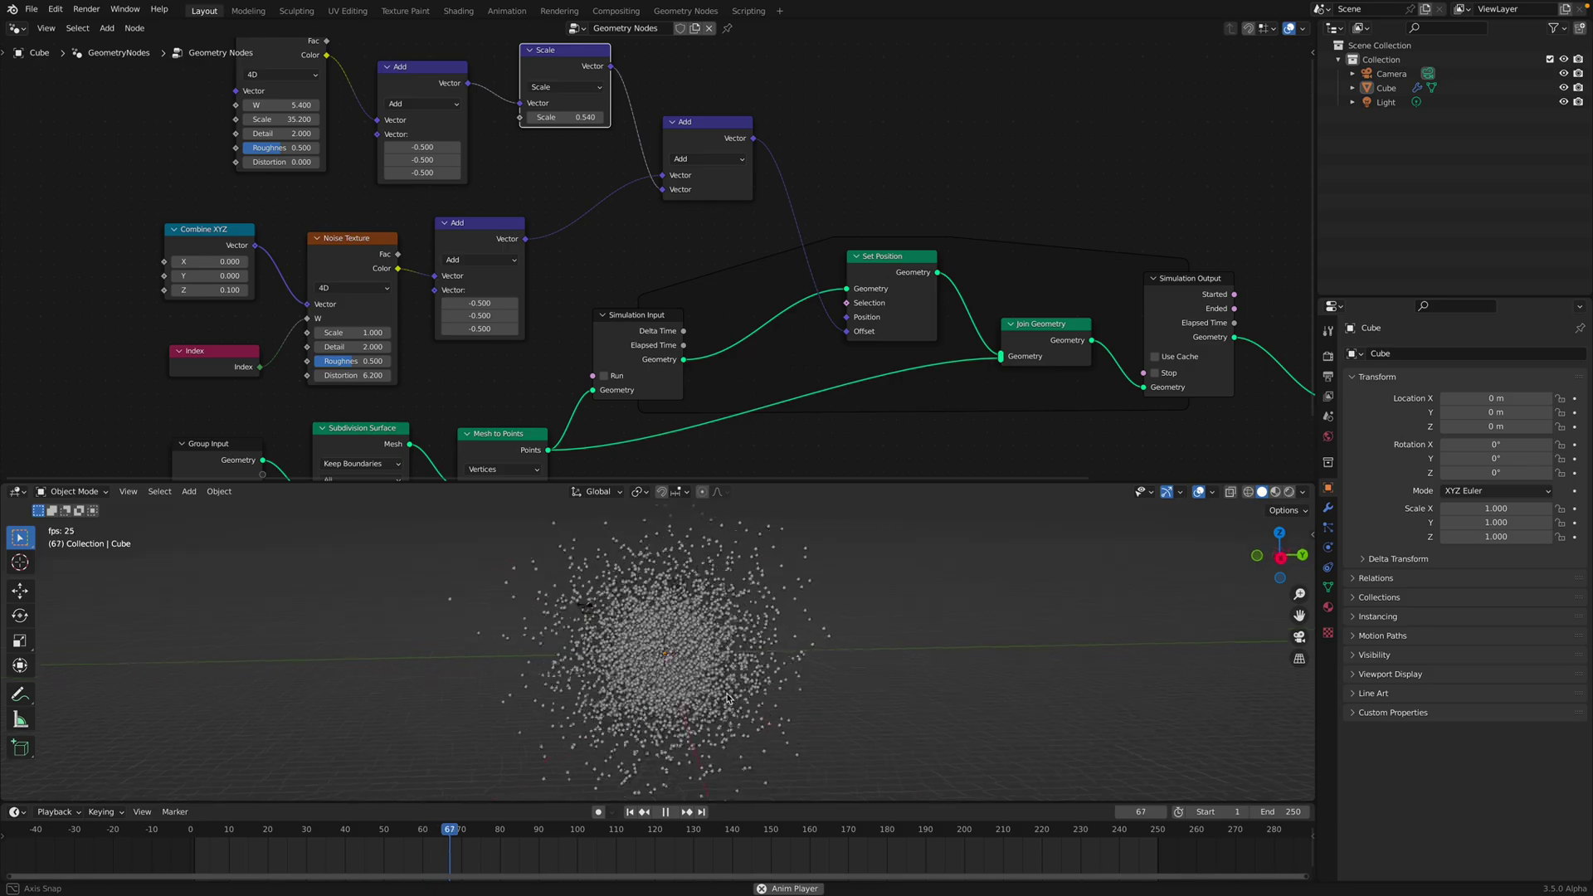
key(ctrl+s)
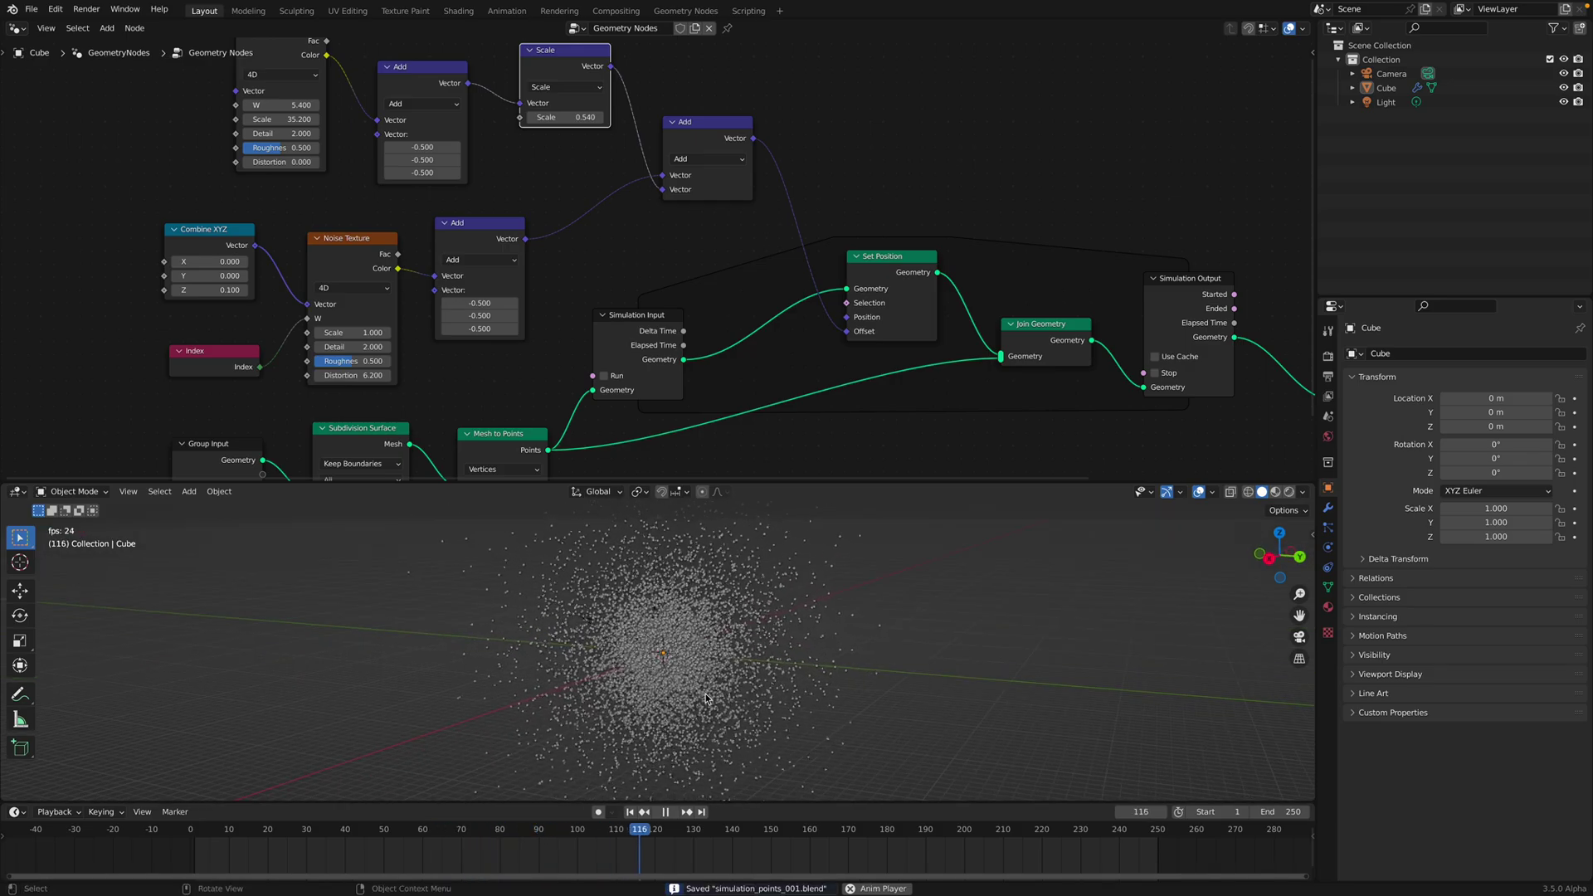
key(space)
scroll(938, 829, down, 2)
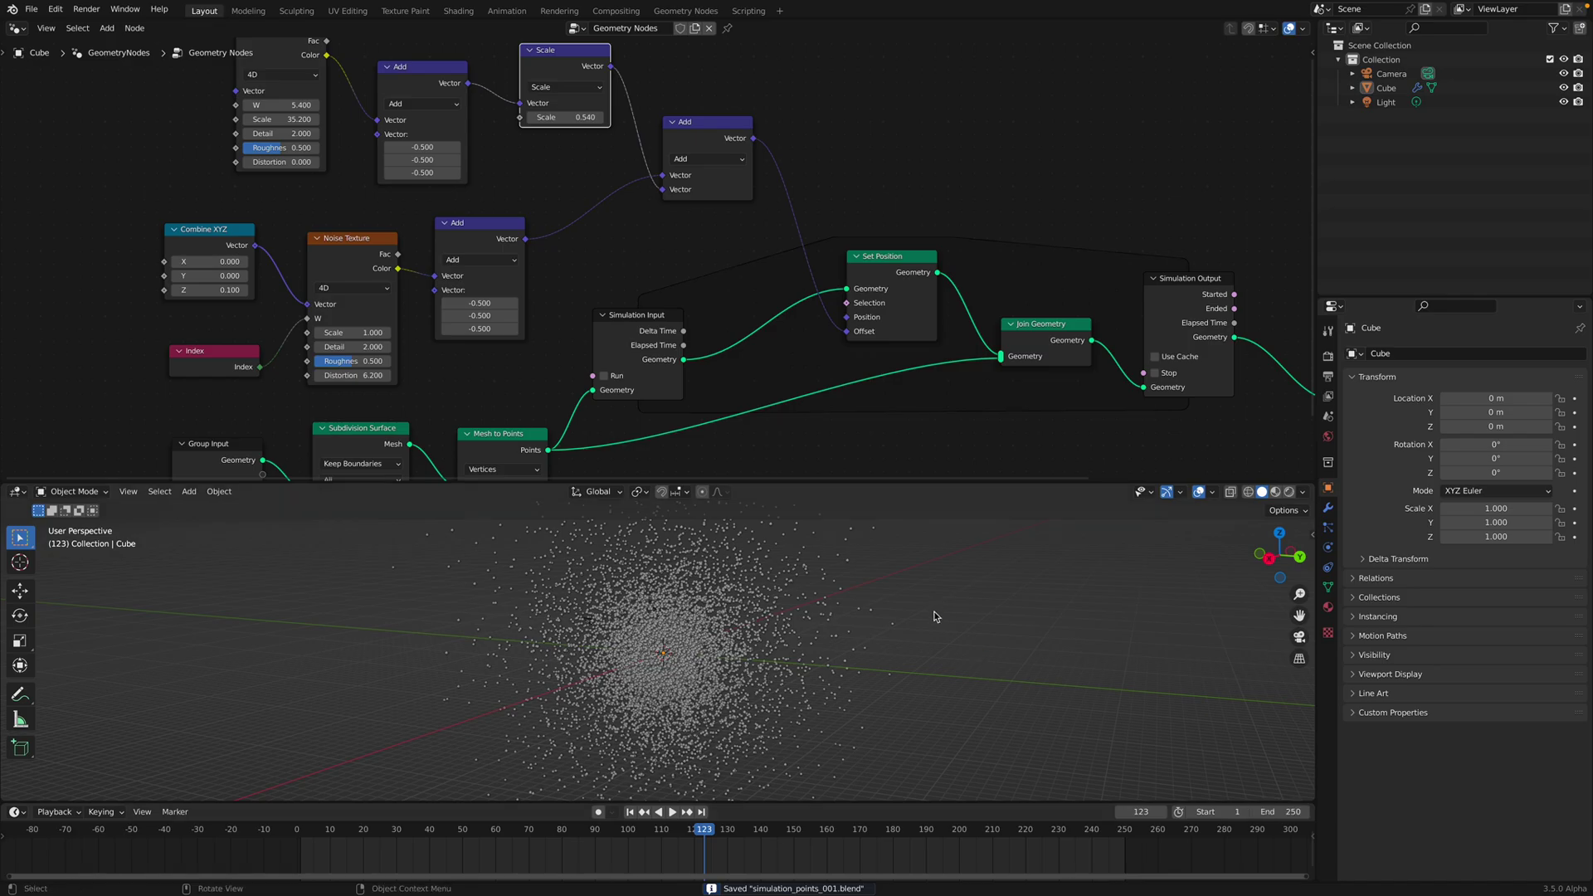
Spread the Set Point Radius and Group Output nodes apart to make room between them
scroll(935, 617, up, 10)
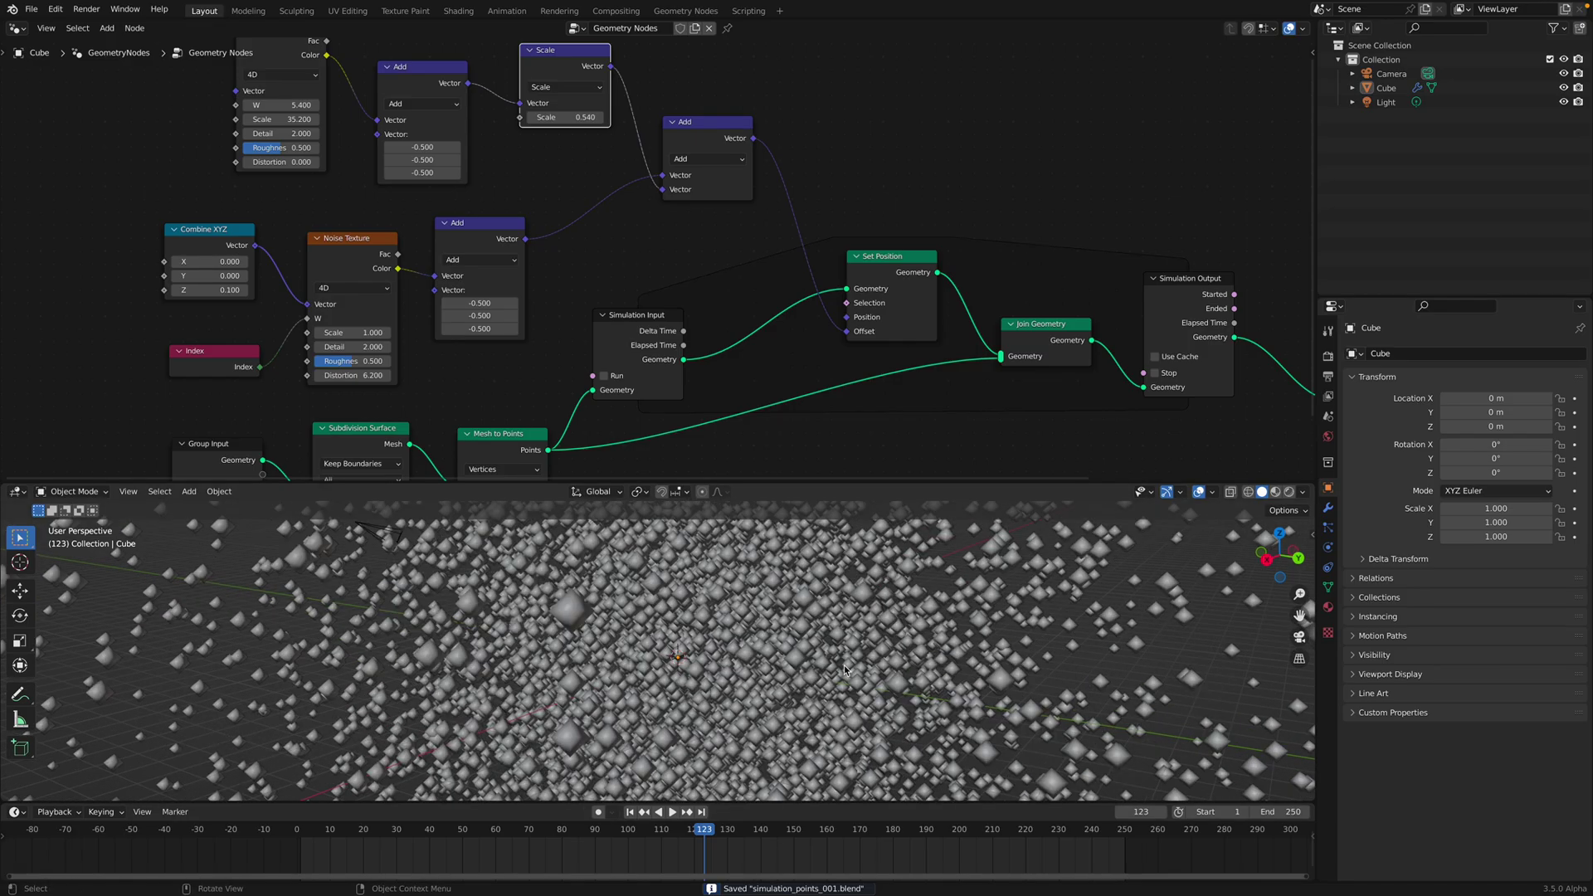
scroll(844, 670, down, 5)
scroll(816, 424, down, 5)
middle_drag(987, 357, 792, 312)
scroll(792, 313, up, 2)
middle_drag(920, 330, 796, 318)
scroll(796, 318, up, 2)
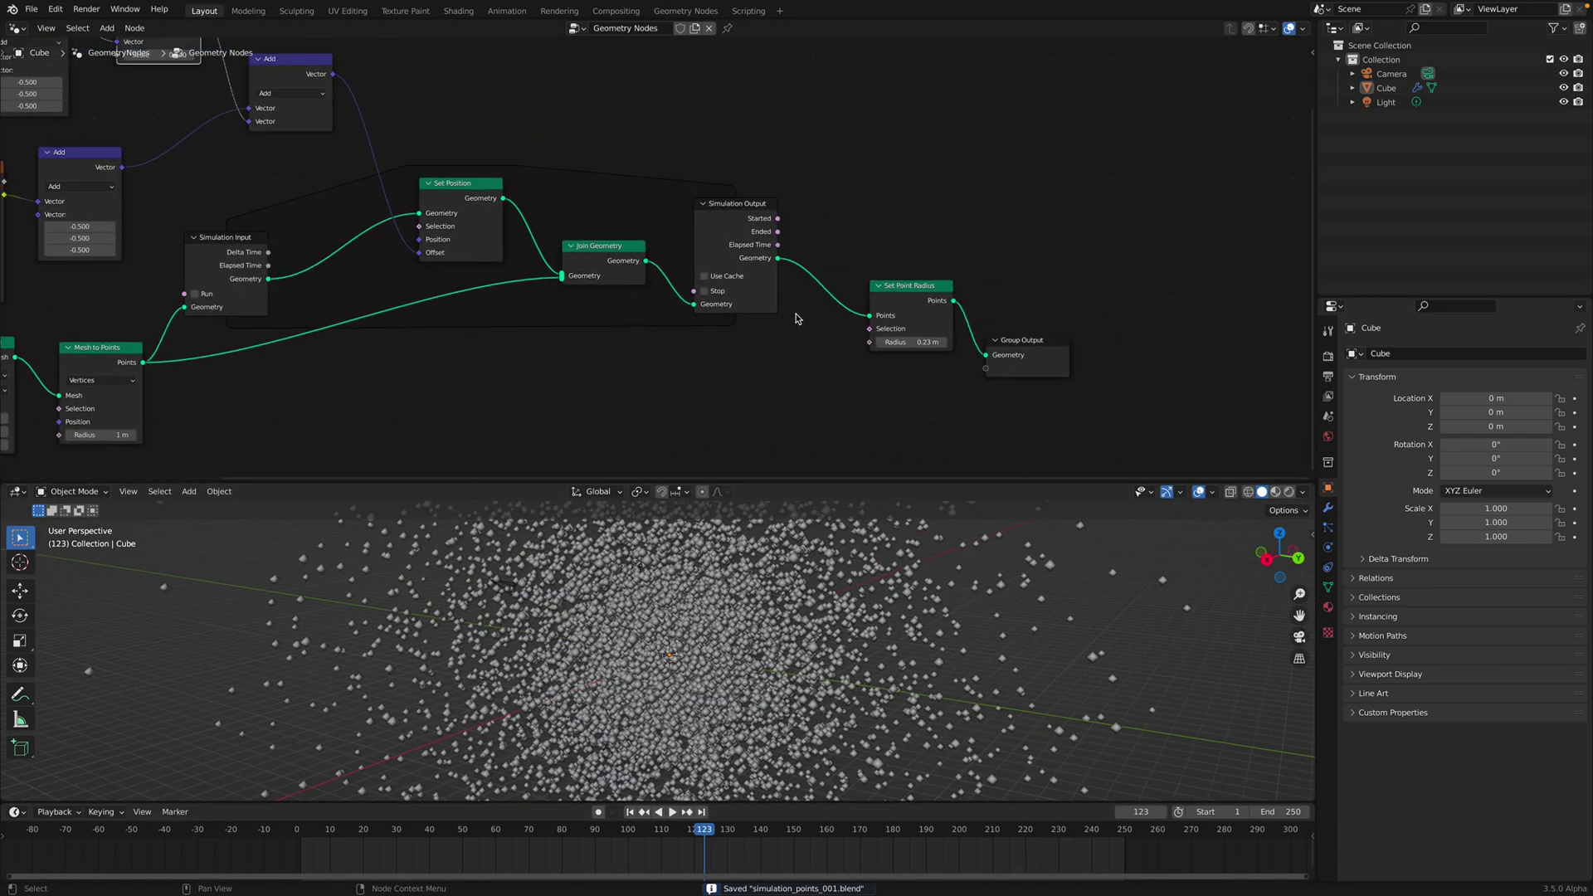
drag(907, 285, 887, 268)
drag(1023, 346, 1114, 361)
scroll(1062, 356, up, 2)
middle_drag(1013, 349, 939, 331)
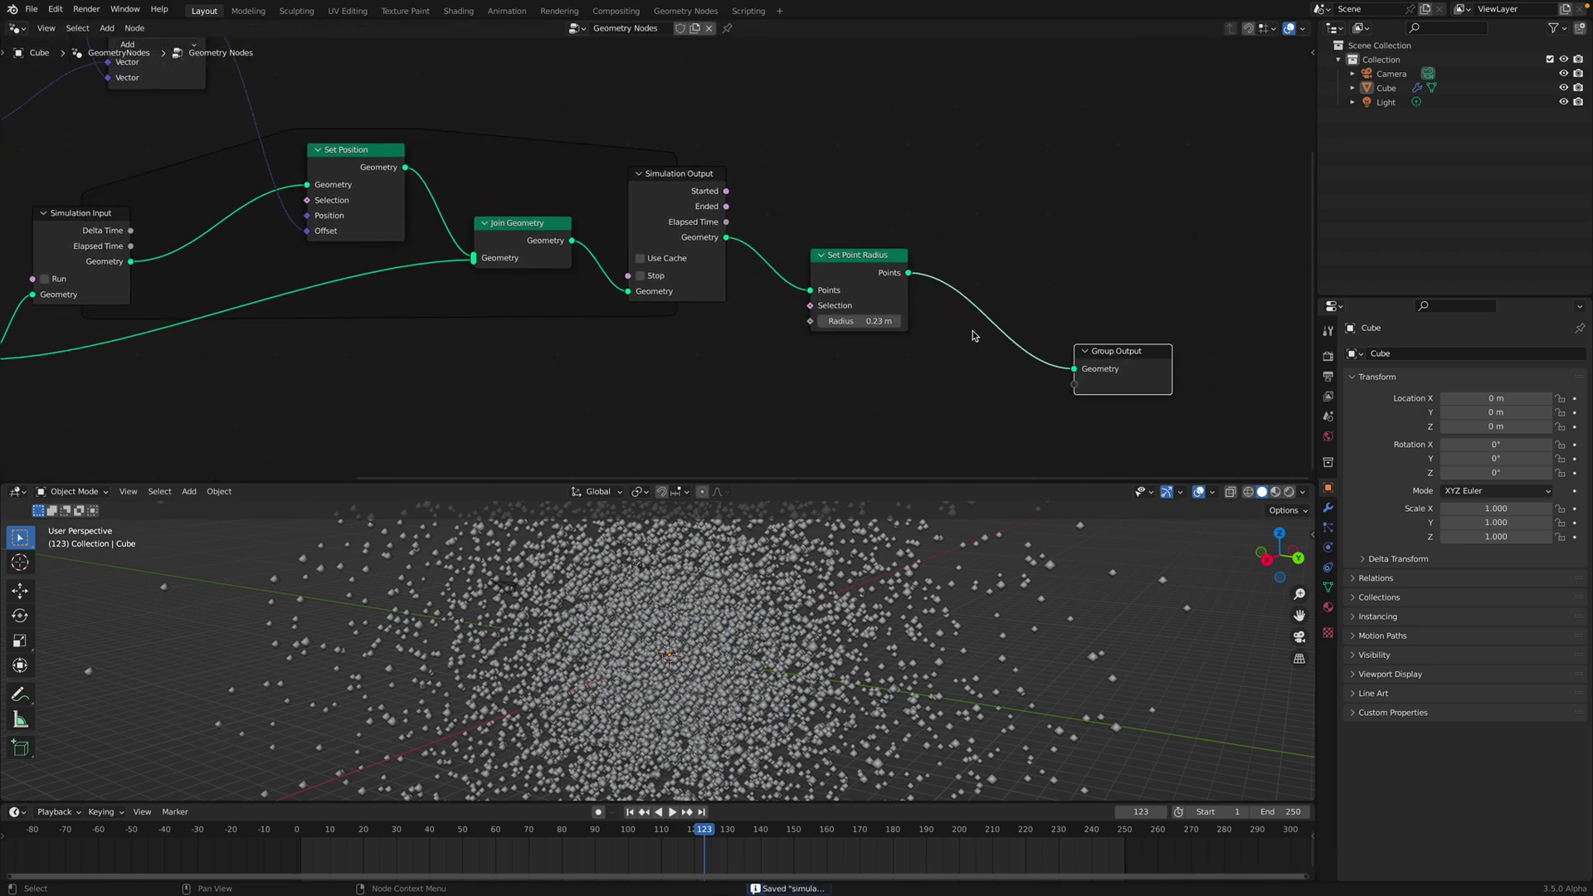
Insert a Points to Vertices node between Set Point Radius and Group Output
key(shift+a)
click(973, 331)
text(t)
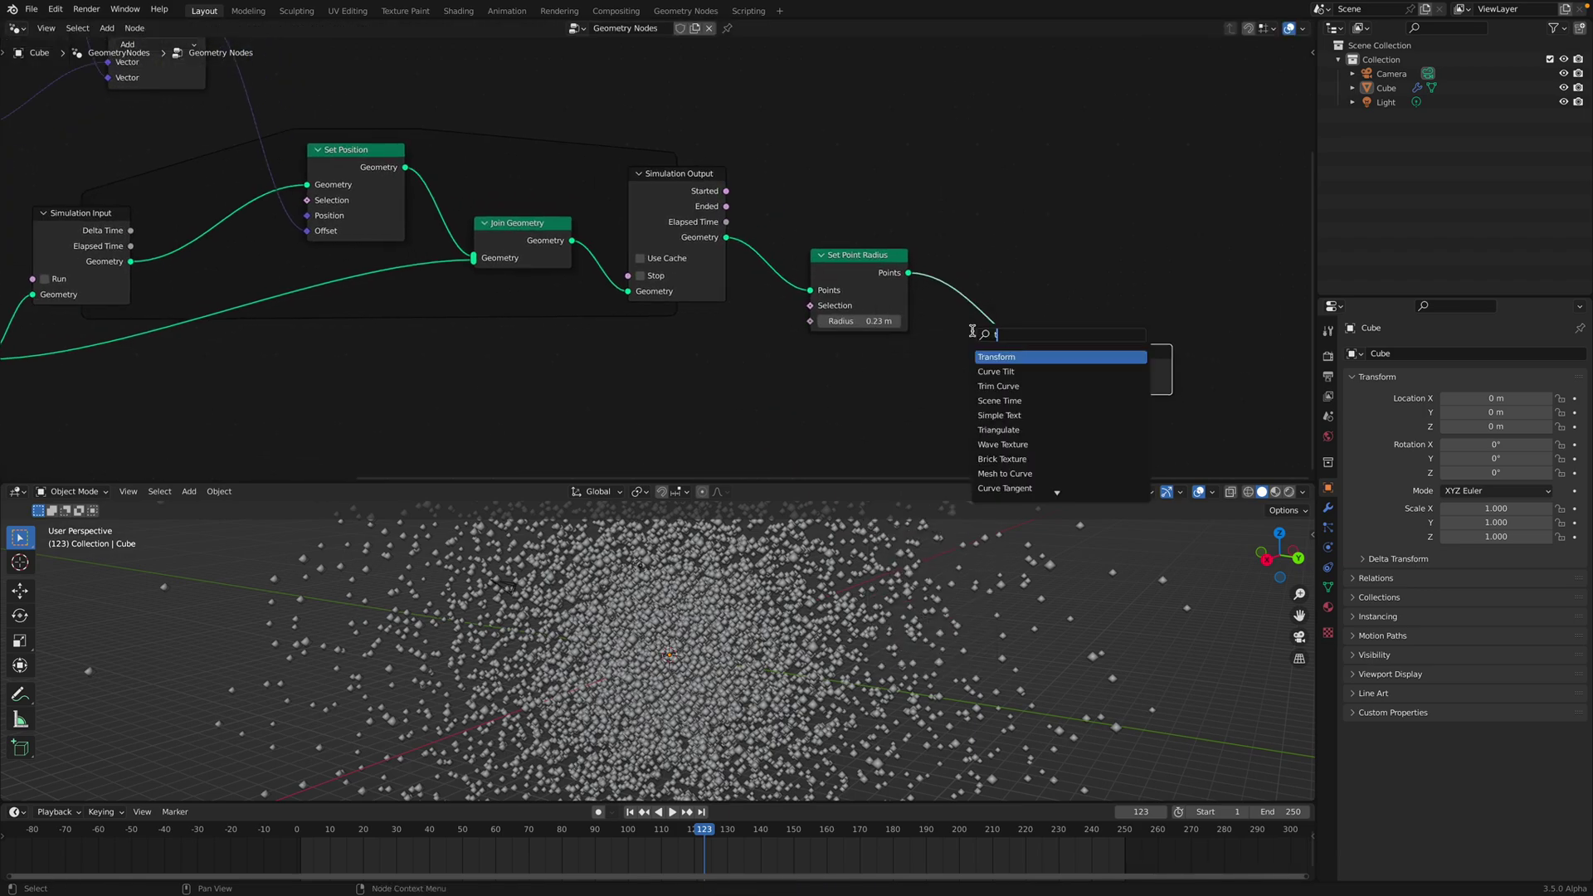
text(o vert)
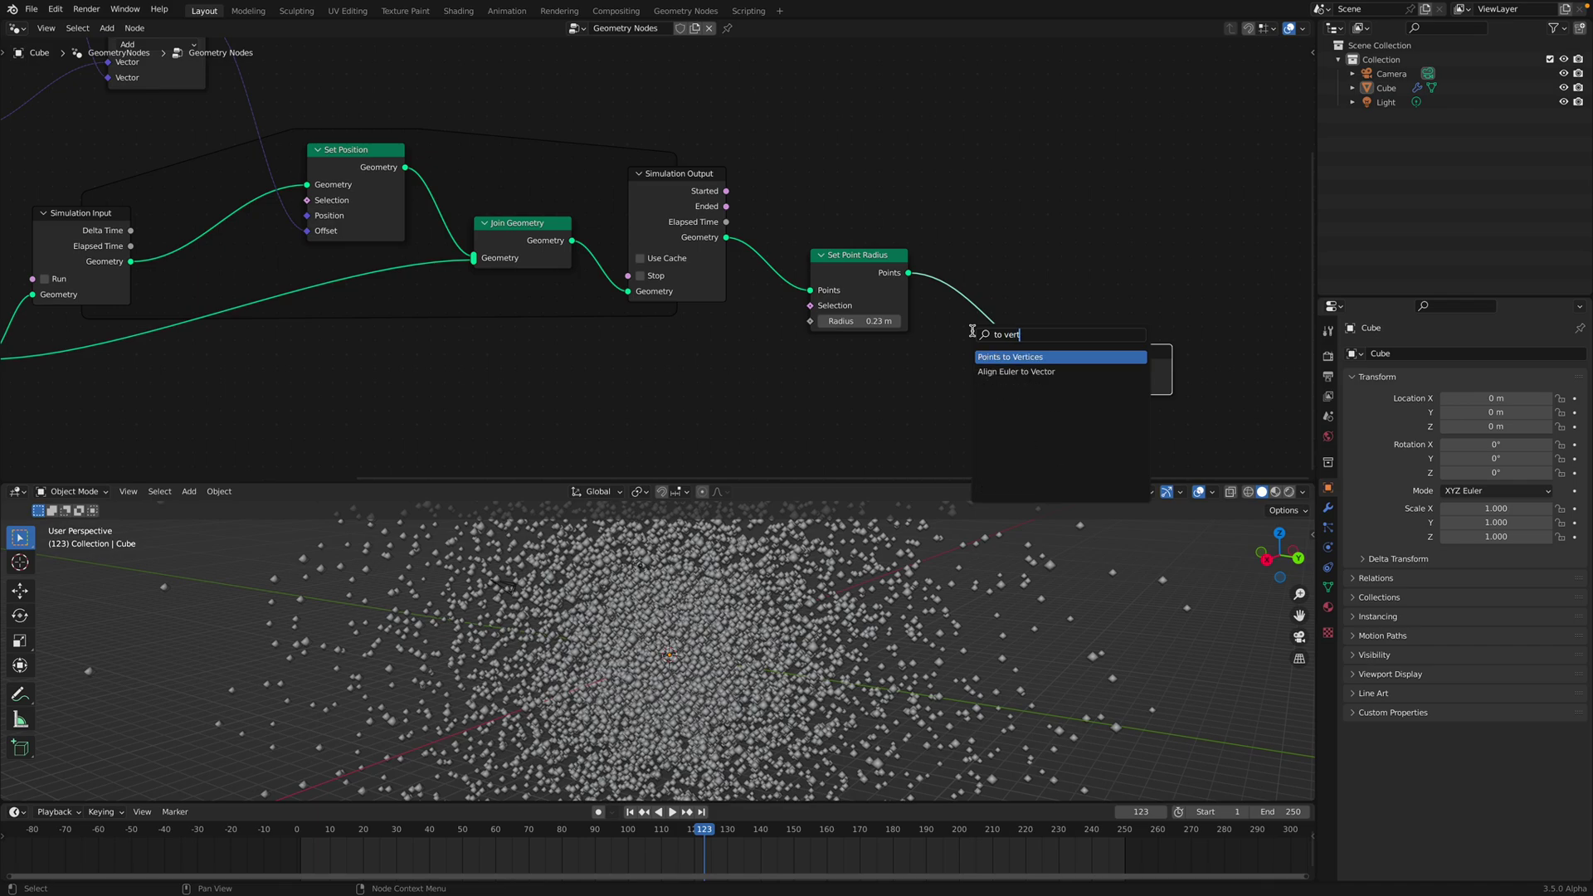
key(Return)
click(964, 272)
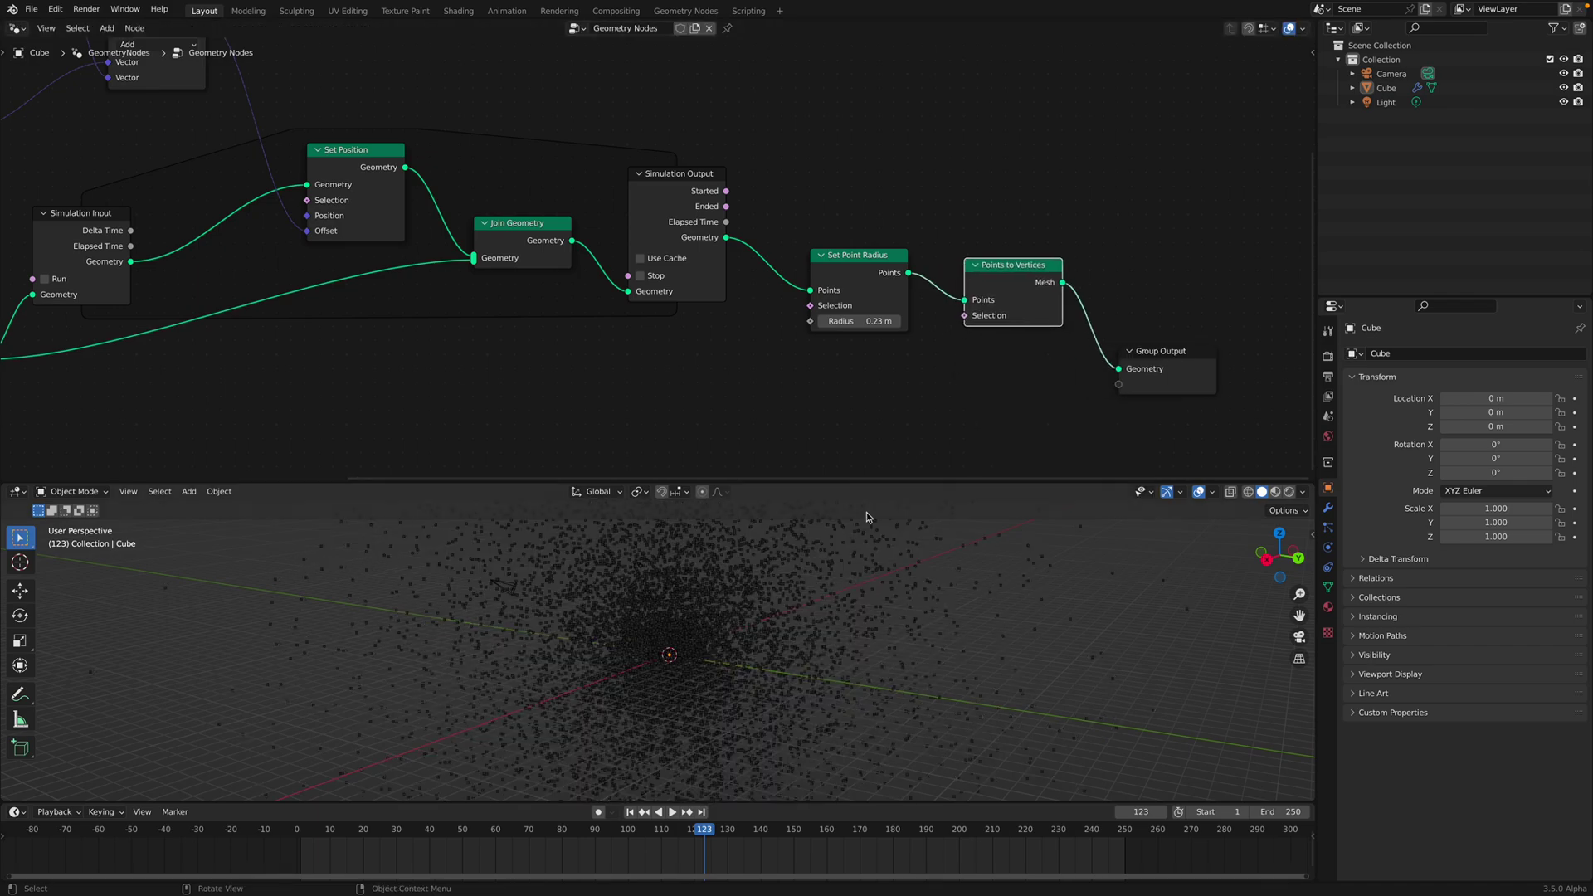
Select the simulated Cube and set the timeline's end frame to 100 from the first frame, saving the file
click(799, 612)
click(630, 812)
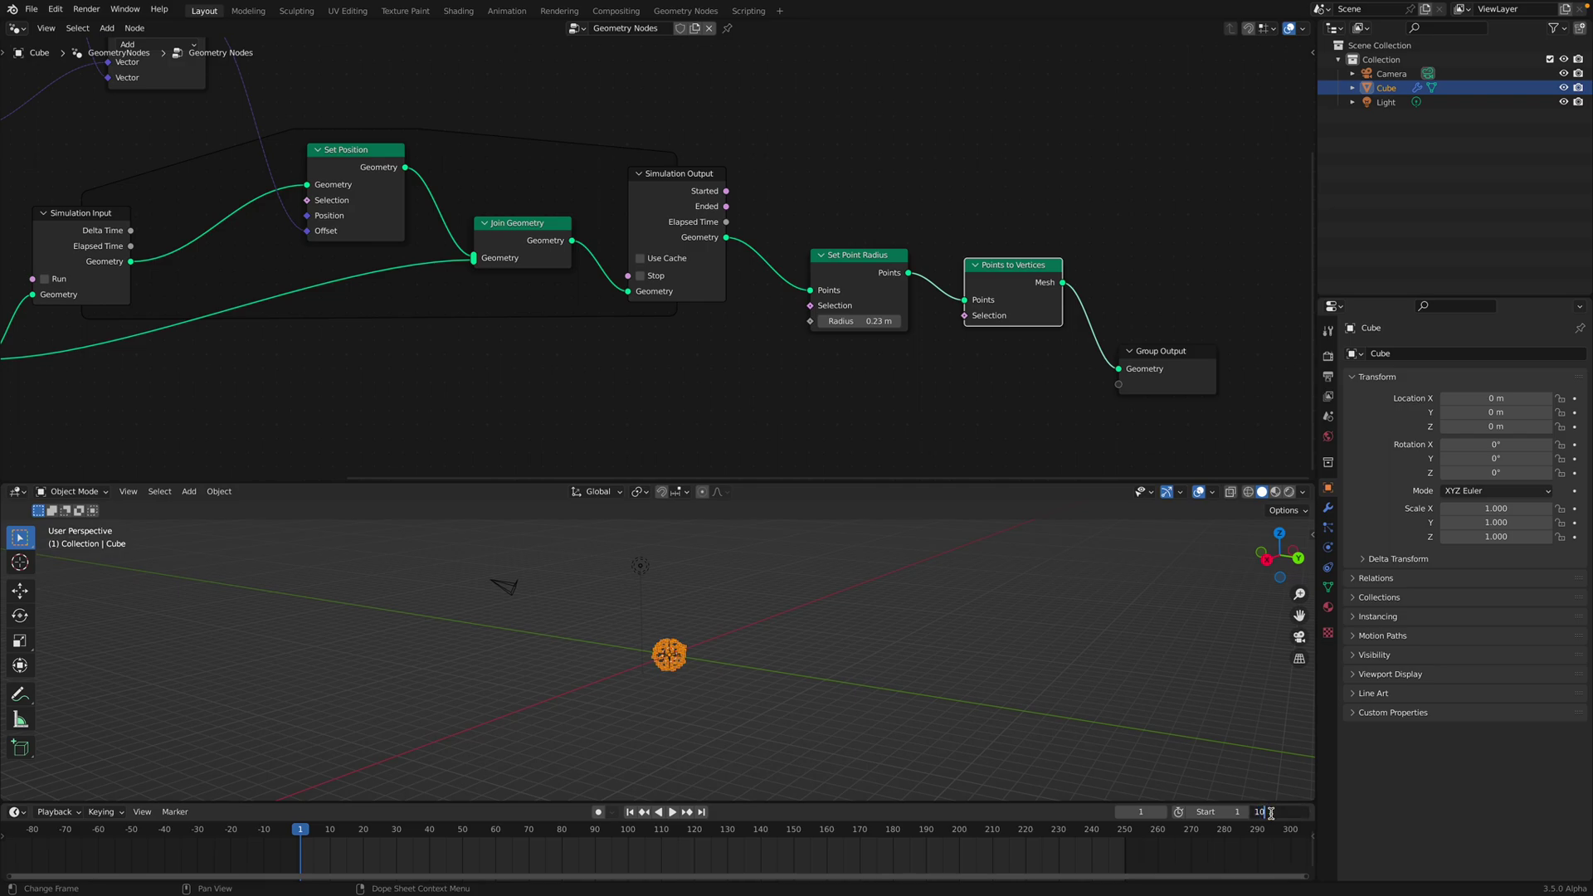
text(0)
key(Return)
key(ctrl+s)
Replay the simulation to check the vertex cloud, then stop it and save the file
key(space)
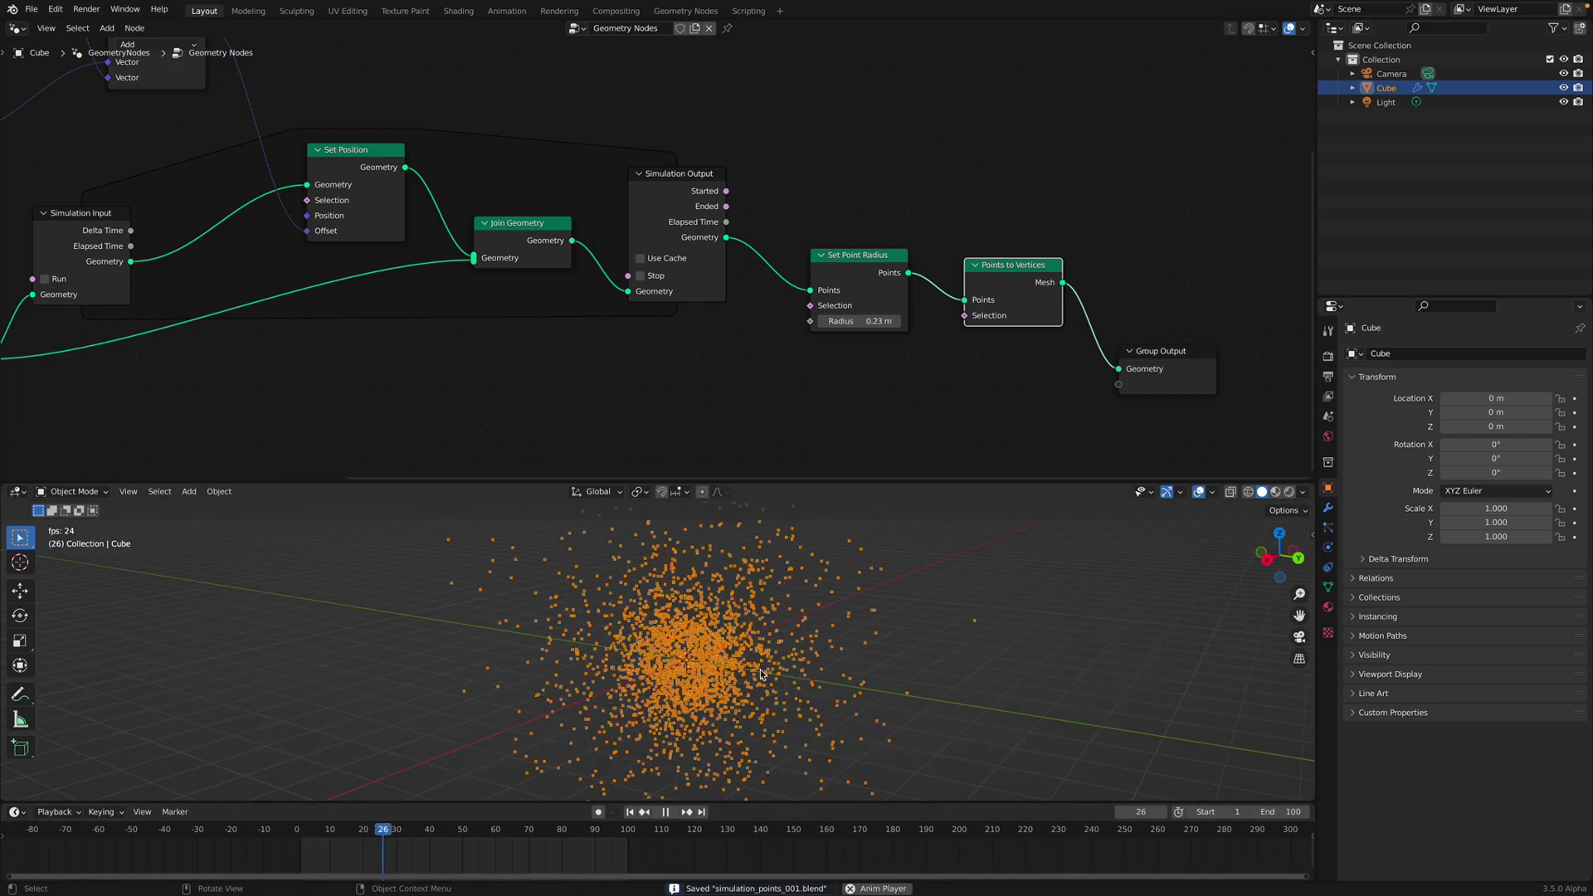
key(space)
click(899, 580)
click(780, 622)
scroll(793, 627, down, 1)
key(ctrl+s)
mouse_move(813, 623)
middle_down()
mouse_move(792, 628)
mouse_move(813, 619)
middle_up()
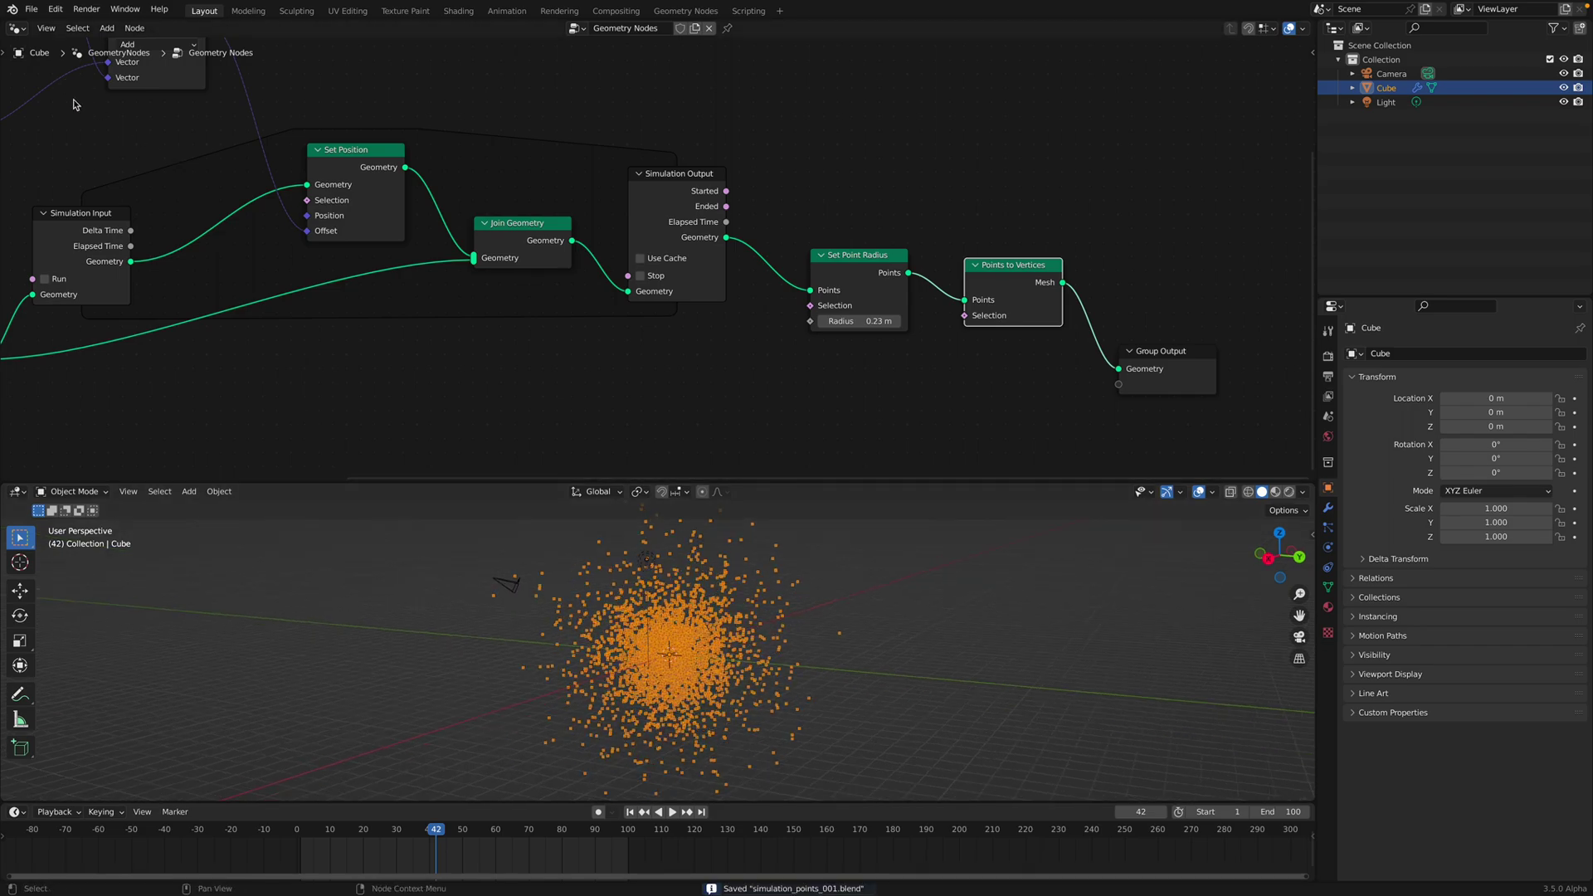
Export the simulation as the Alembic file simulation_points_001.abc to the Desktop, covering frames 1 to 100
click(31, 11)
mouse_move(83, 236)
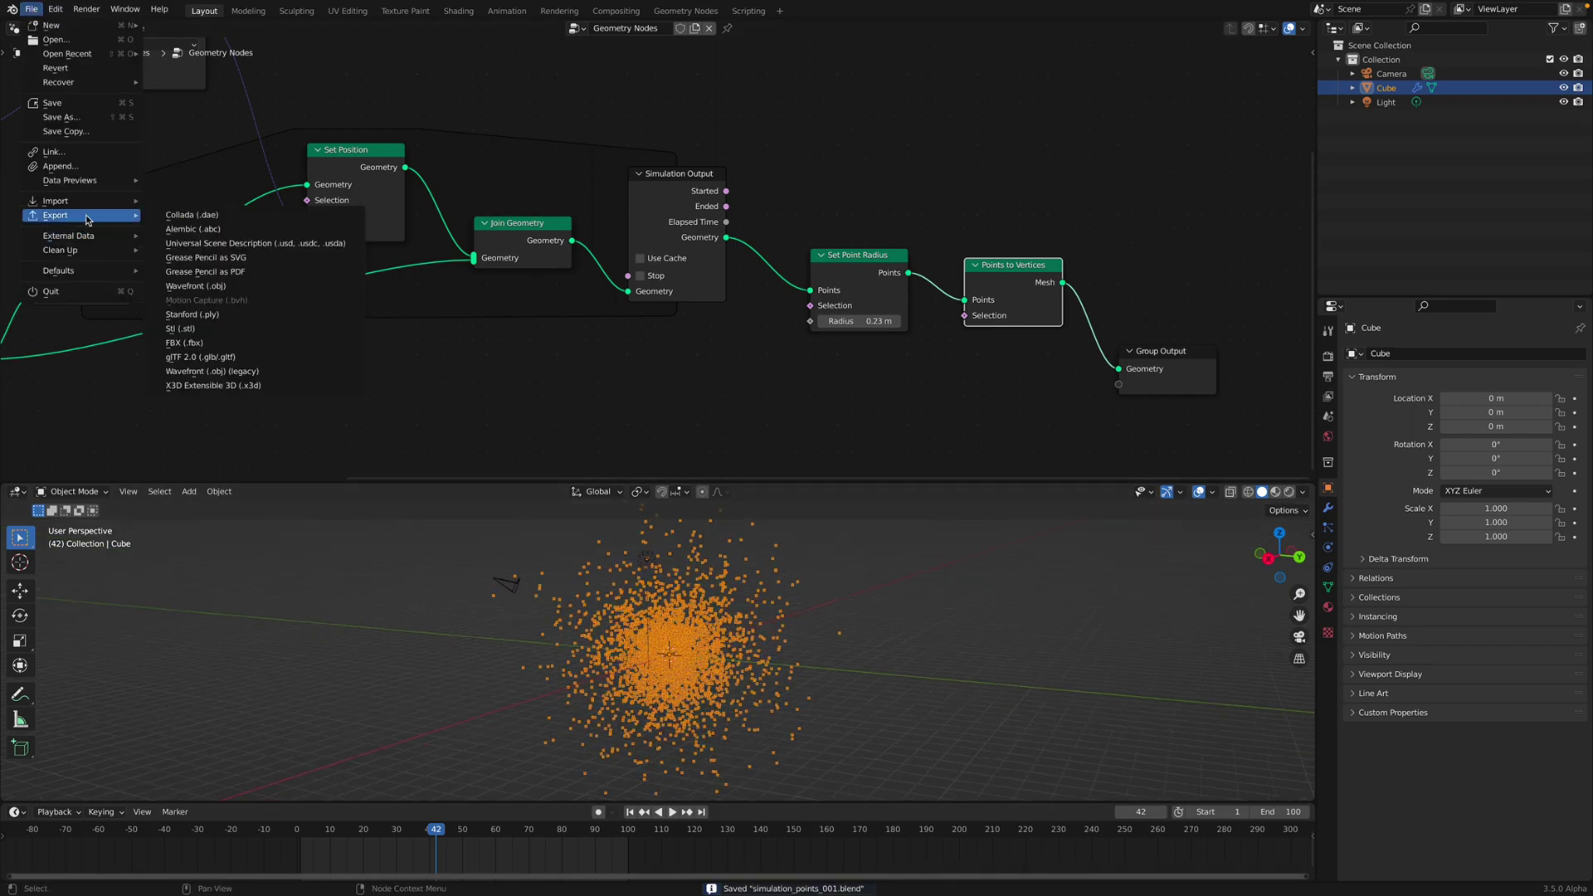
click(199, 230)
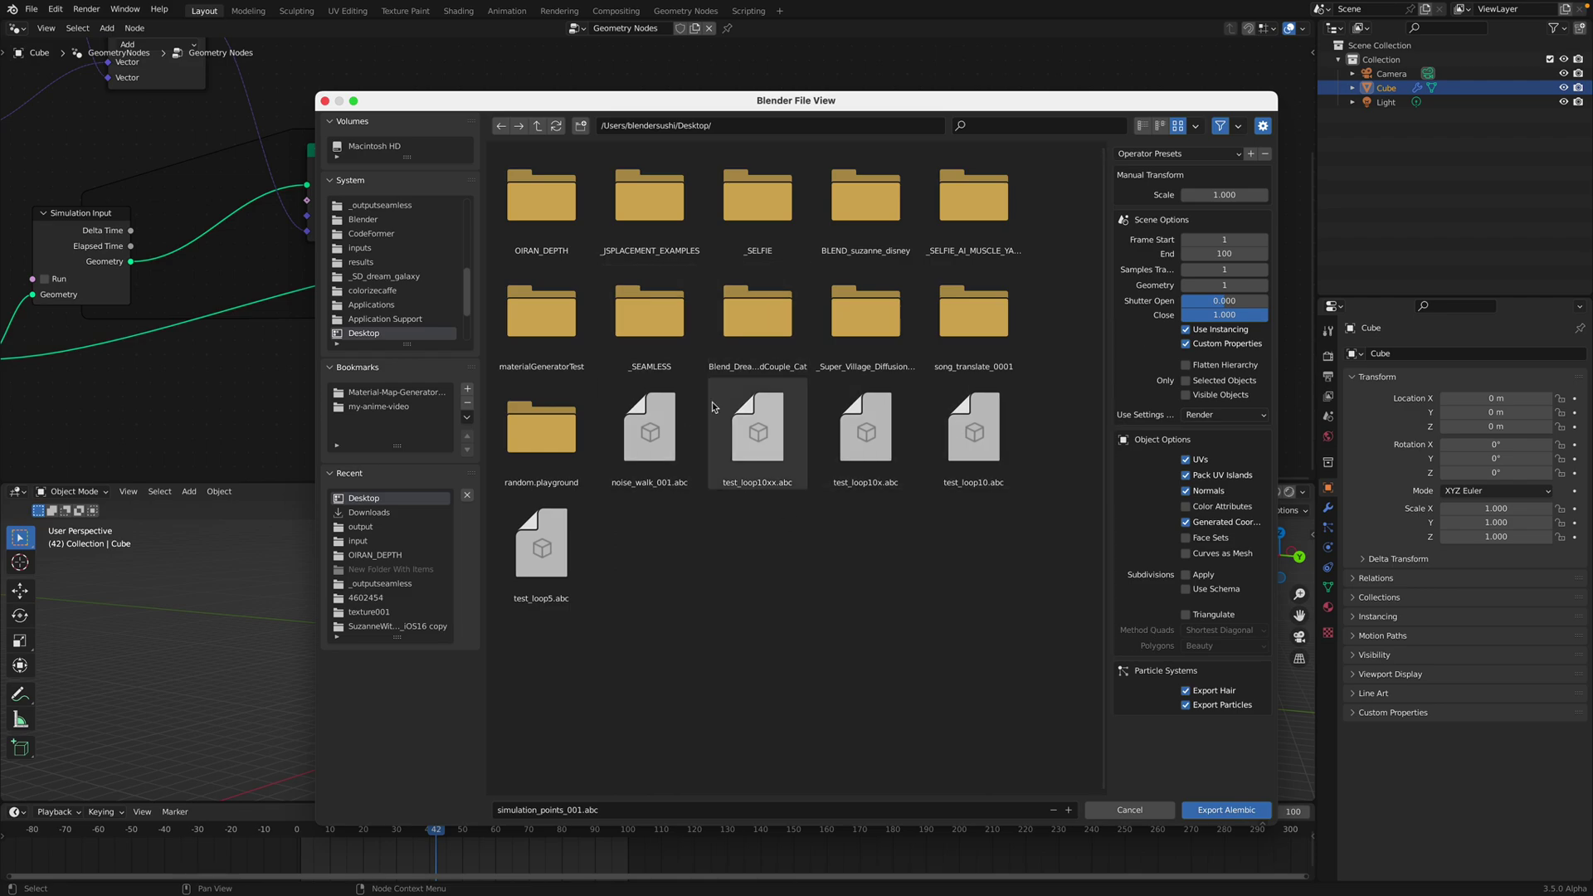
click(1220, 809)
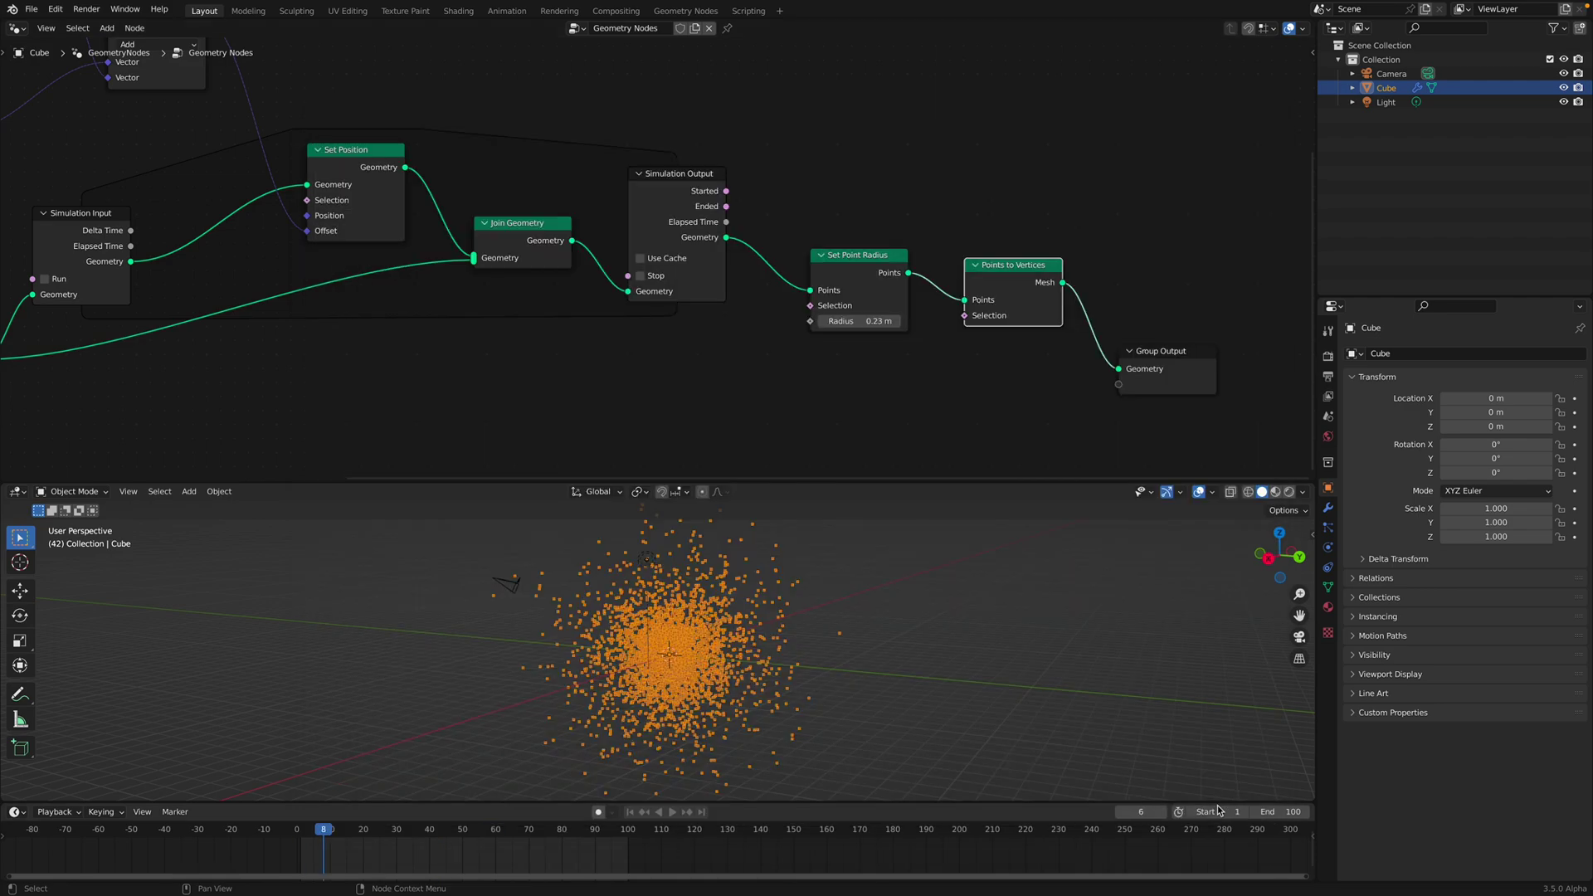
Create a new General file and delete all of its default objects
click(31, 10)
mouse_move(50, 37)
click(186, 26)
key(a)
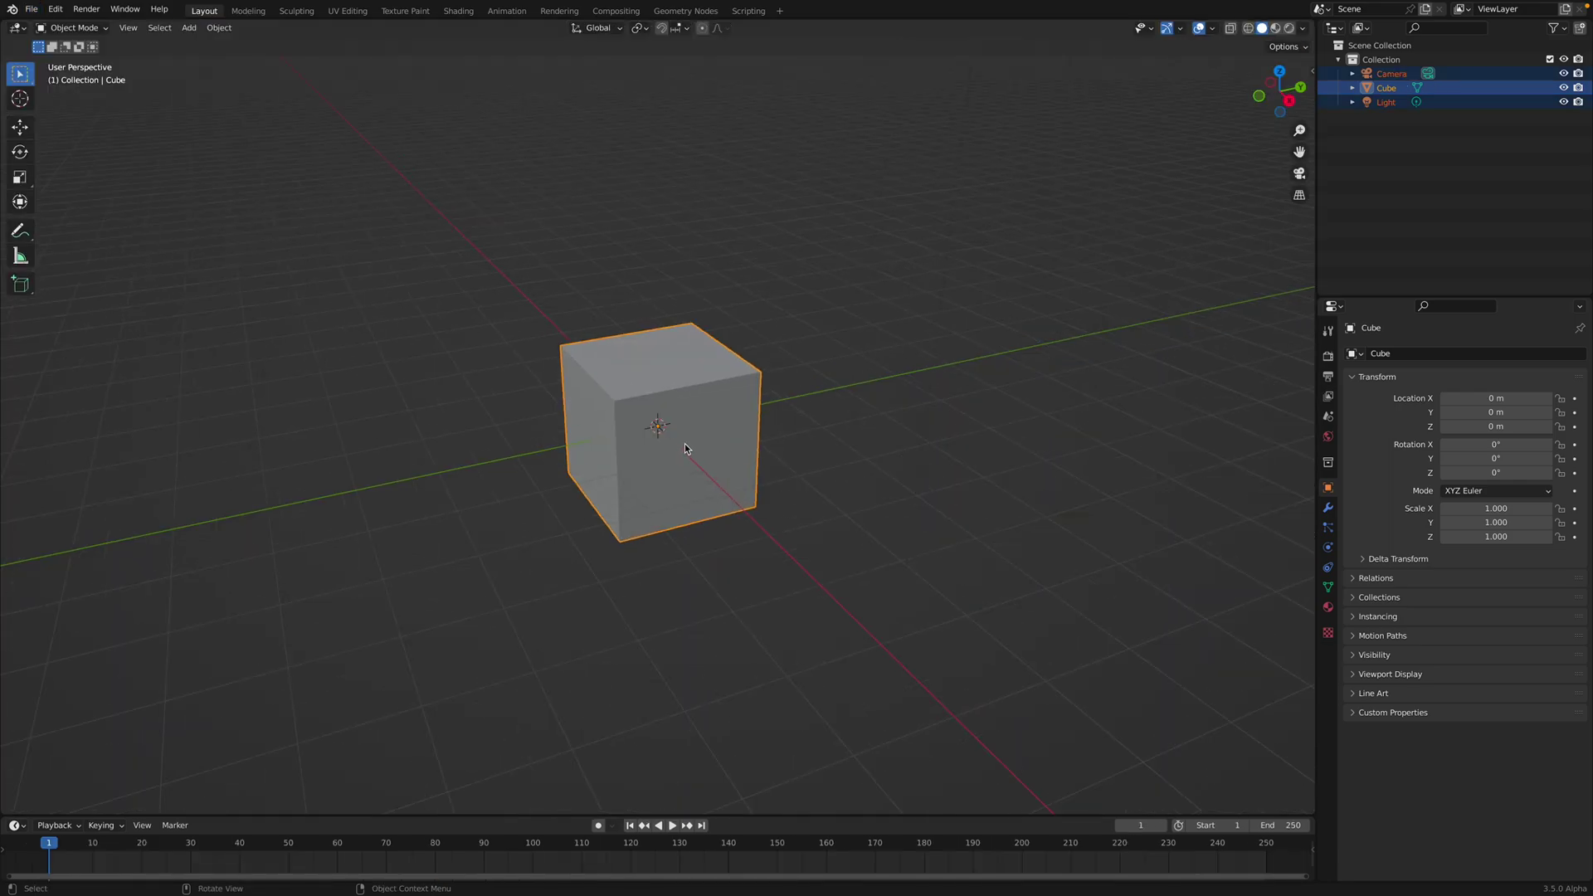
key(Delete)
Import the Alembic file simulation_points_001.abc from the Desktop into the empty scene
click(37, 12)
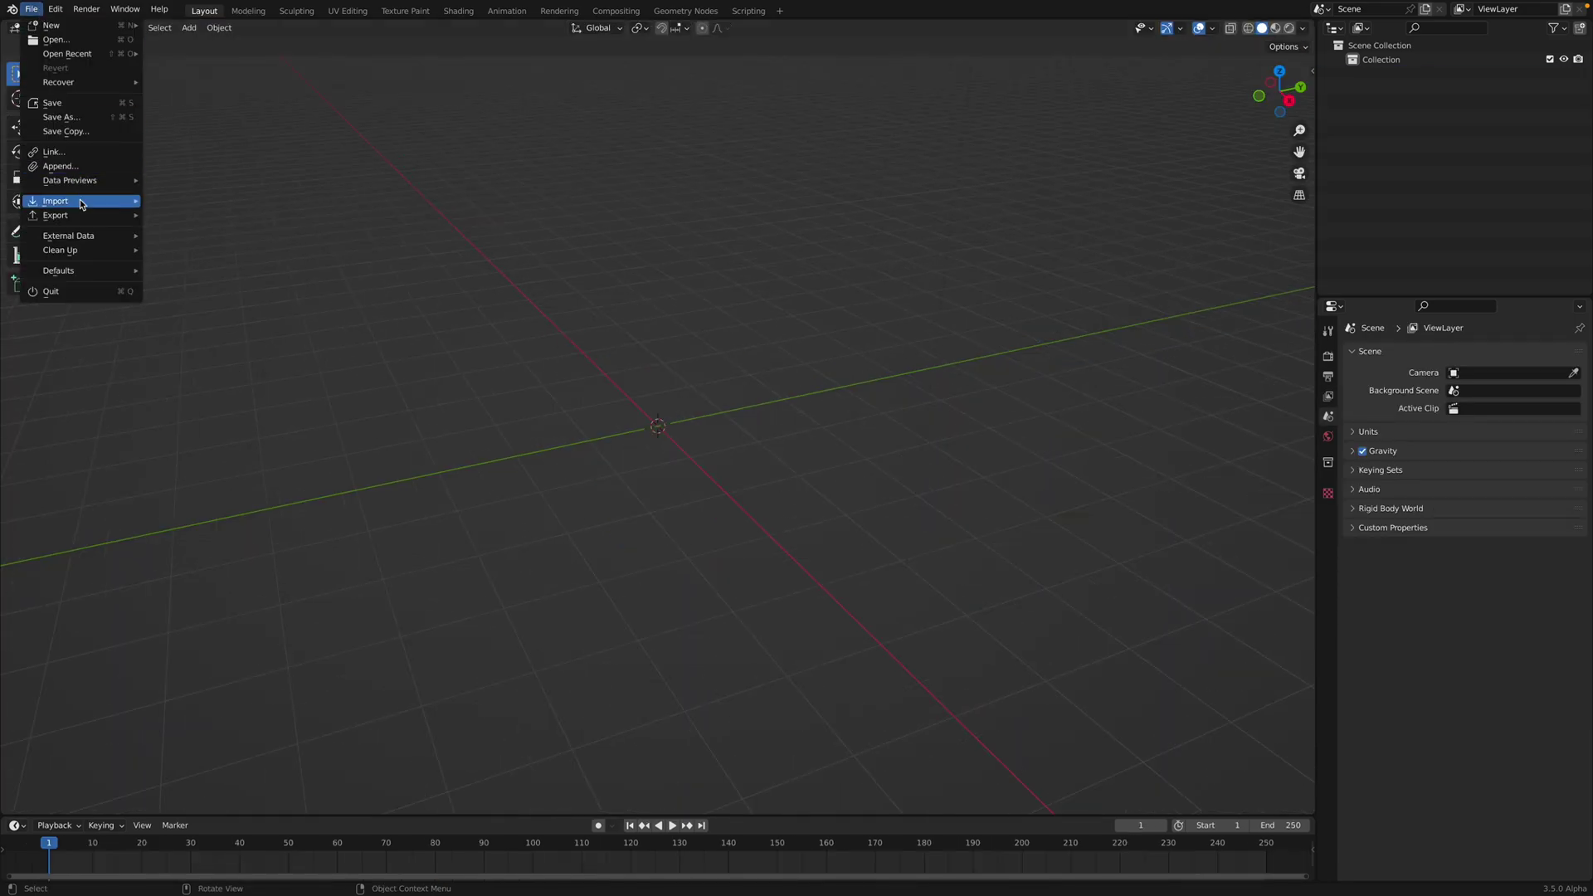
mouse_move(108, 204)
click(197, 215)
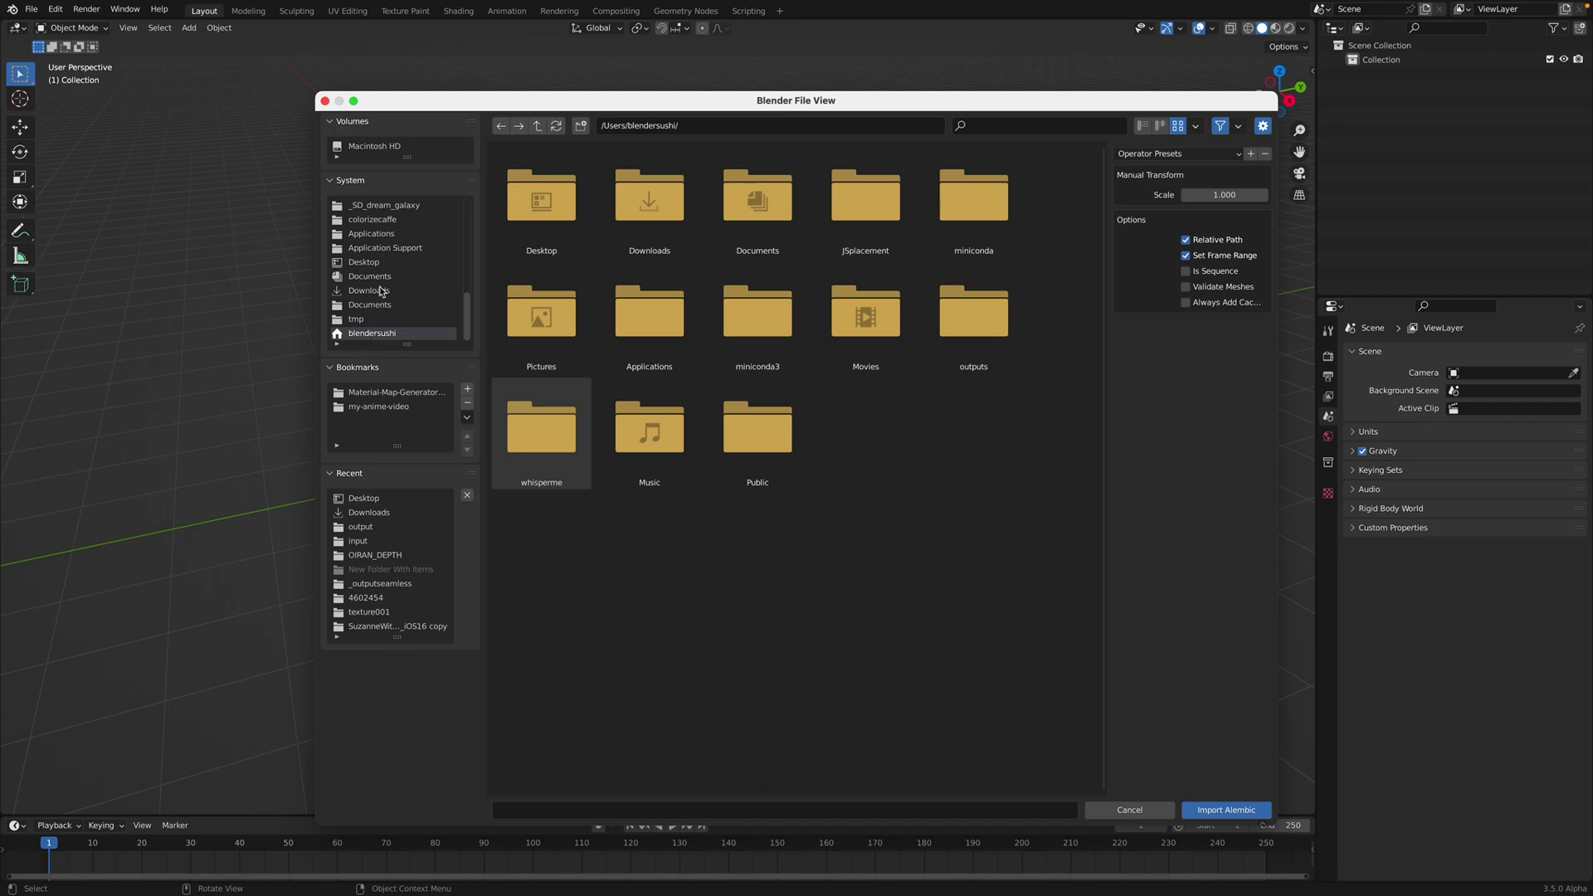
click(365, 262)
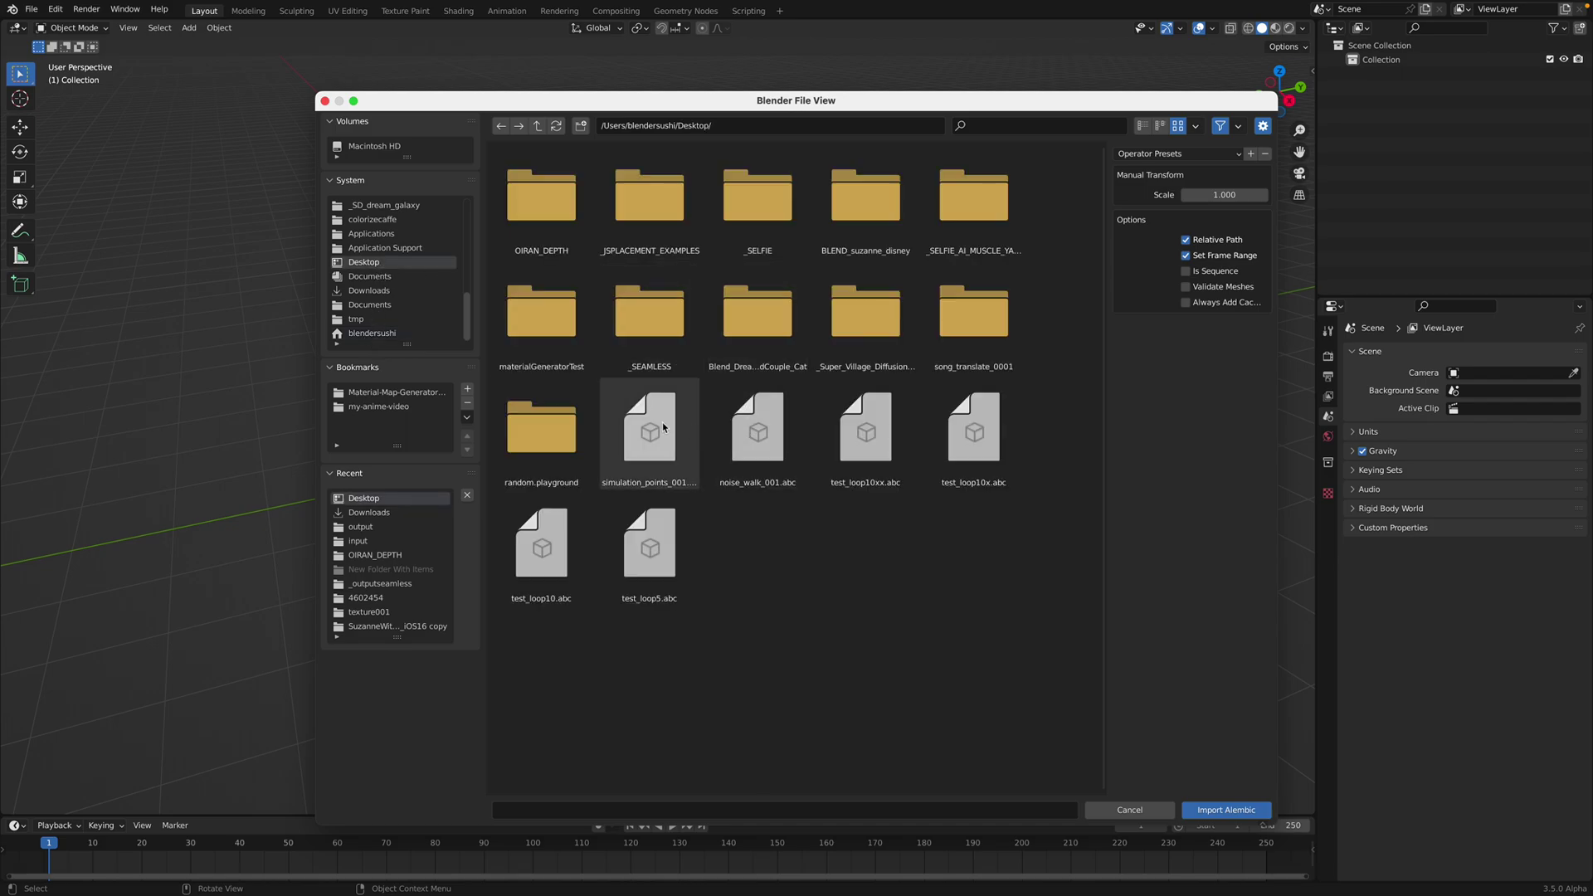
click(663, 427)
click(1225, 810)
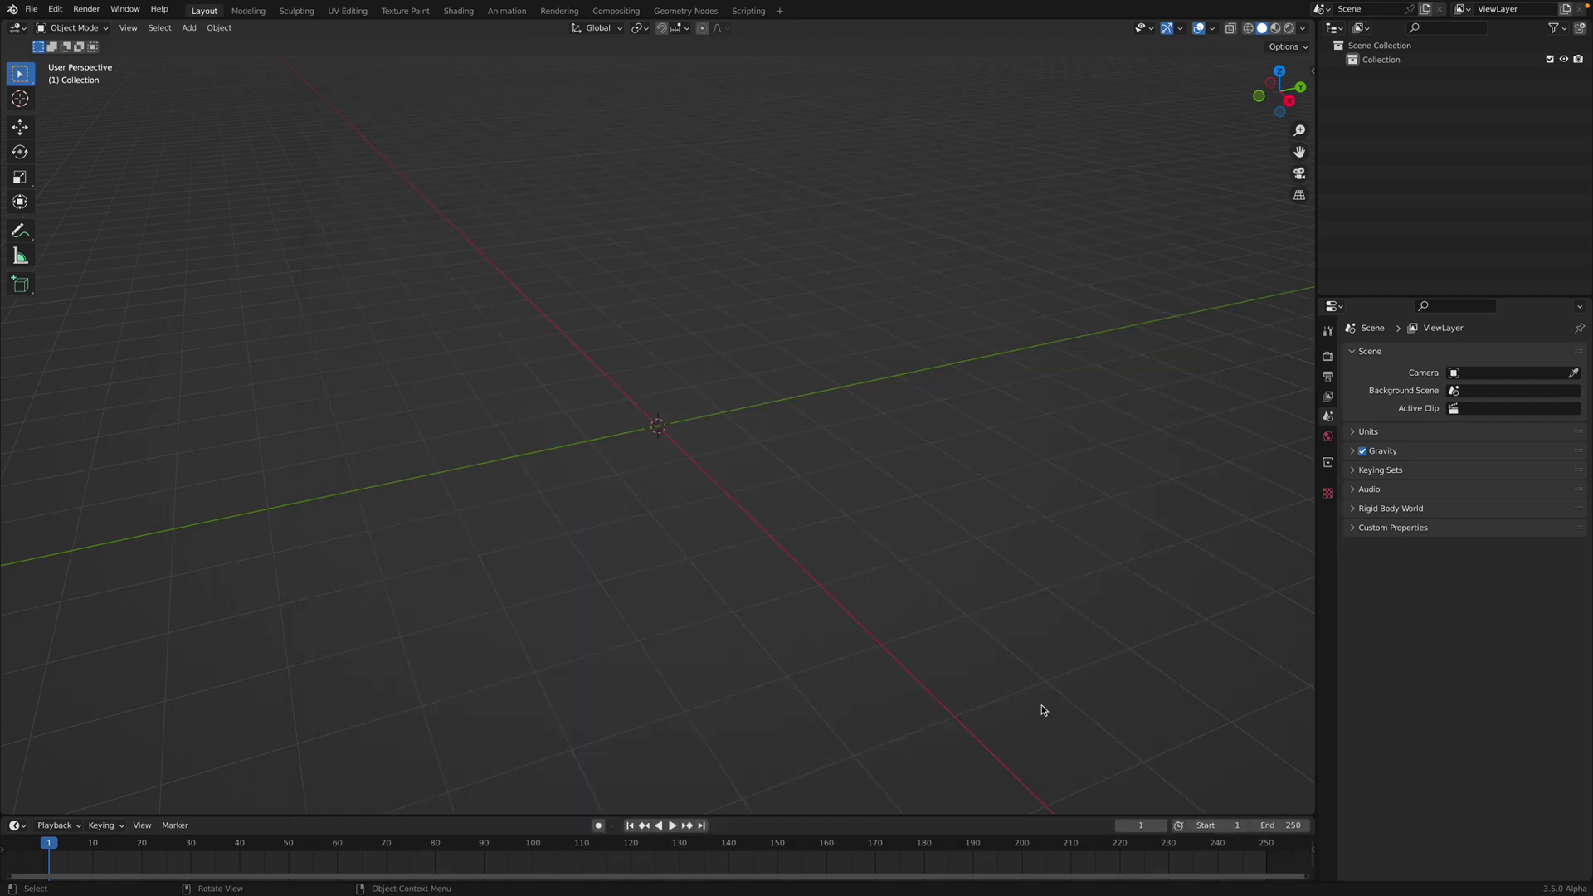
Play and scrub the imported Alembic points, examining their motion from several angles
key(space)
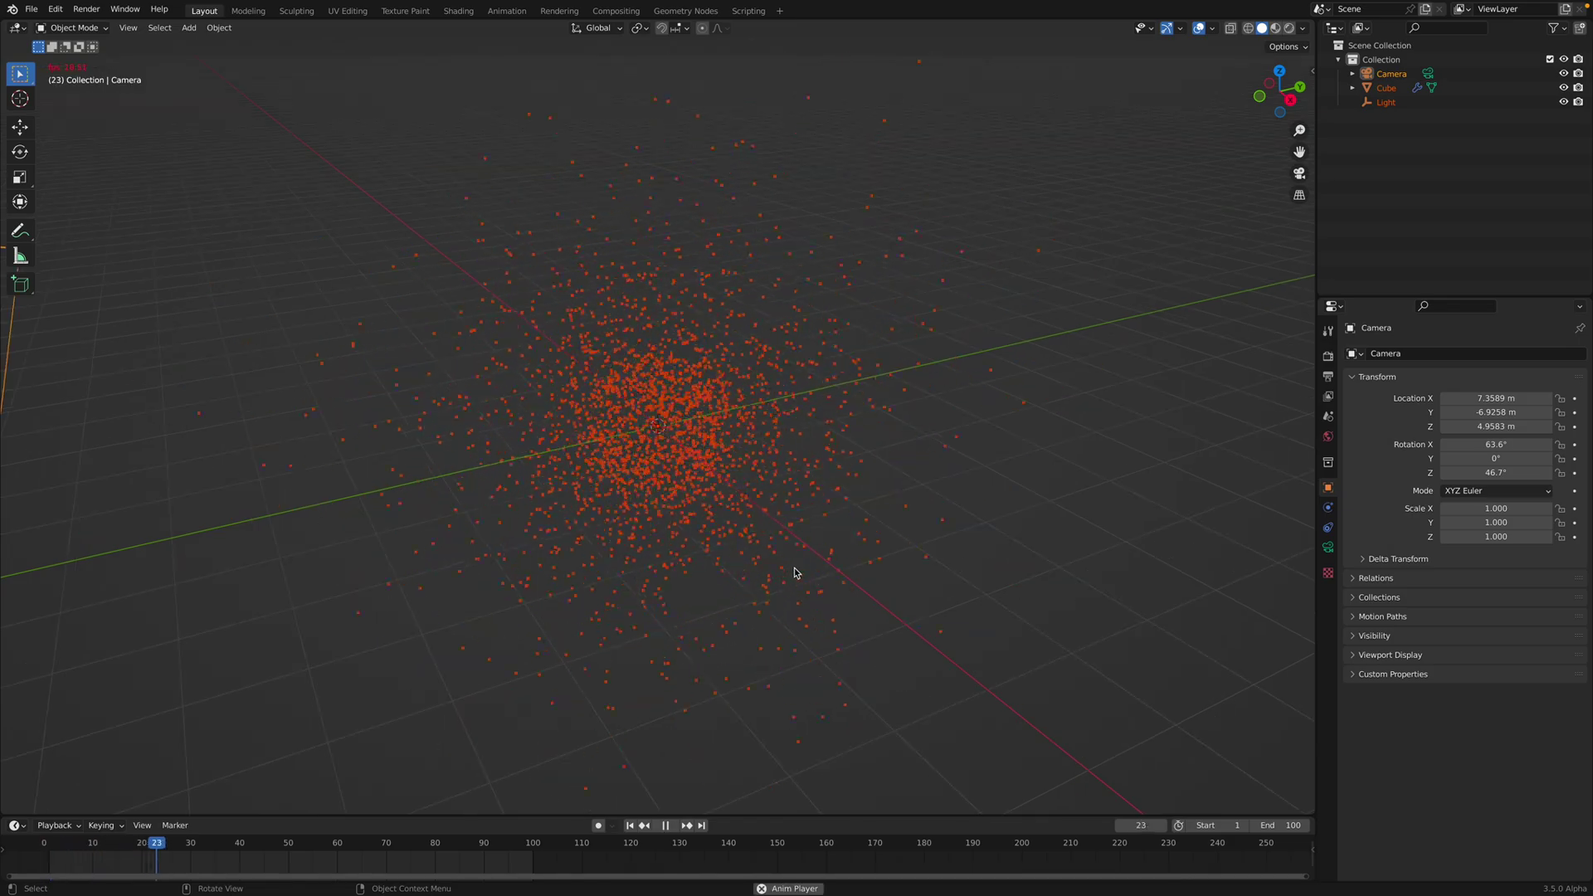
key(alt+a)
middle_drag(811, 565, 871, 537)
key(space)
drag(889, 504, 896, 399)
middle_drag(896, 399, 770, 605)
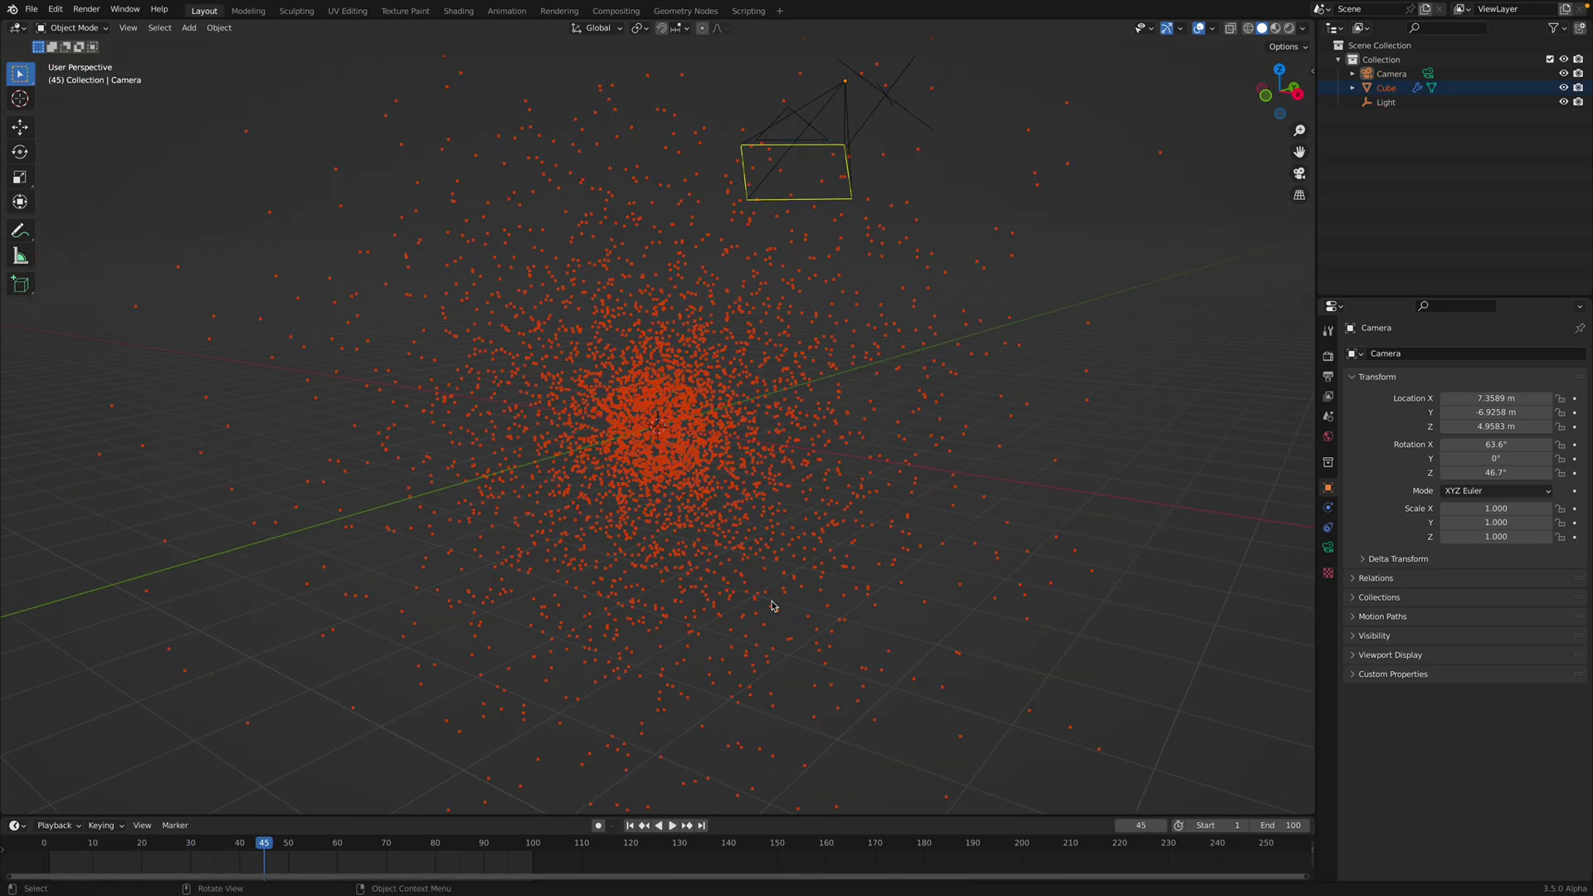
middle_drag(402, 846, 579, 847)
scroll(515, 847, up, 3)
drag(391, 846, 273, 834)
middle_drag(578, 612, 952, 459)
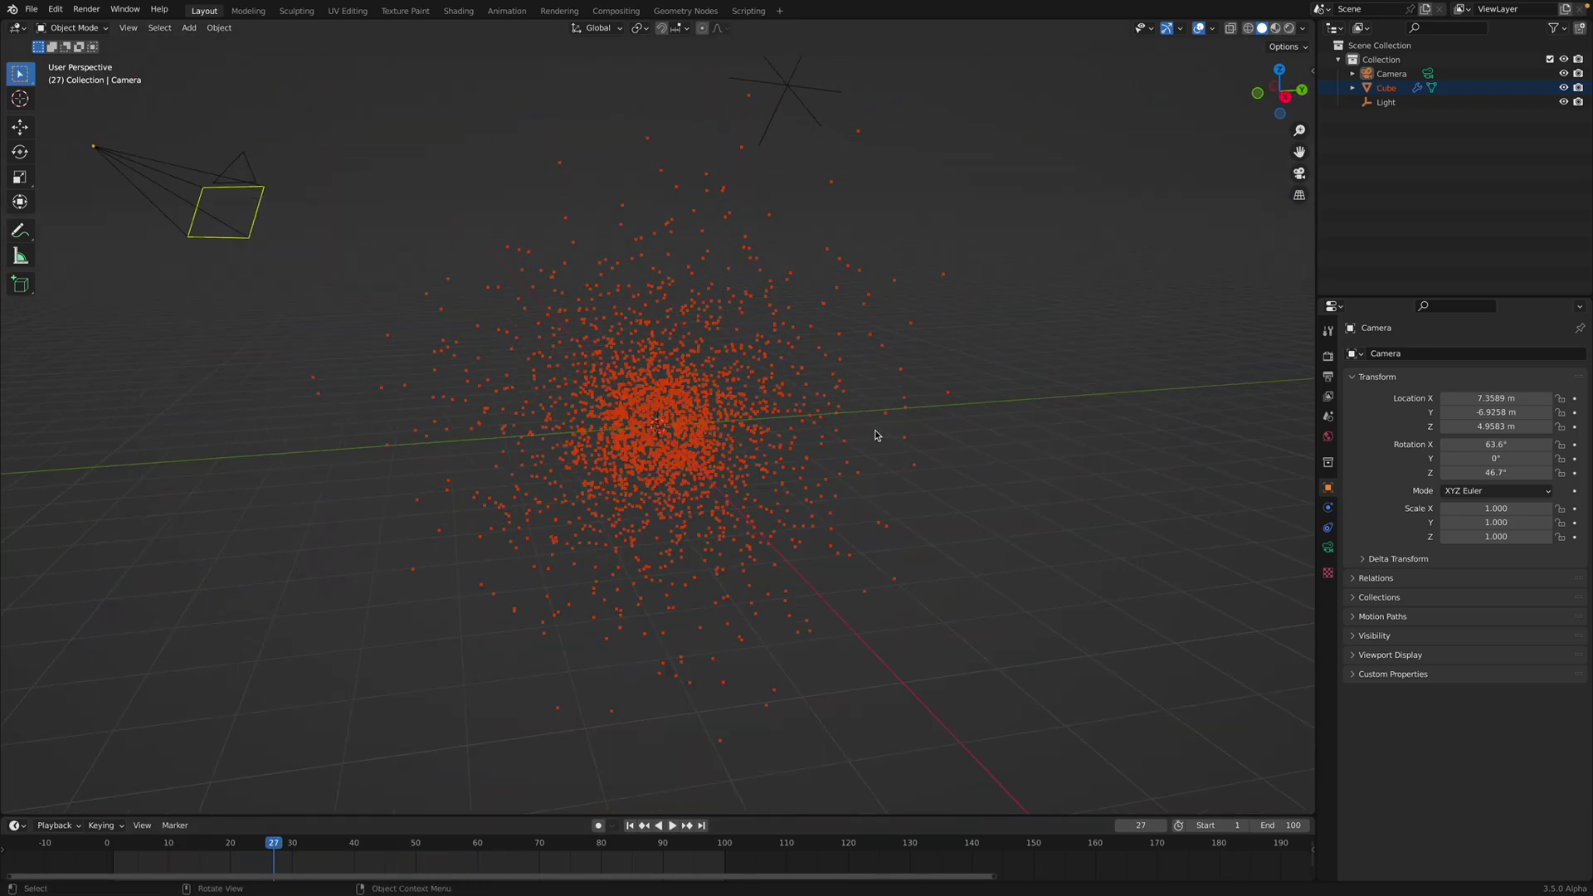
Split the 3D viewport horizontally, turn the upper area into a Sverchok Nodes editor and create a new node tree
drag(1311, 22, 996, 361)
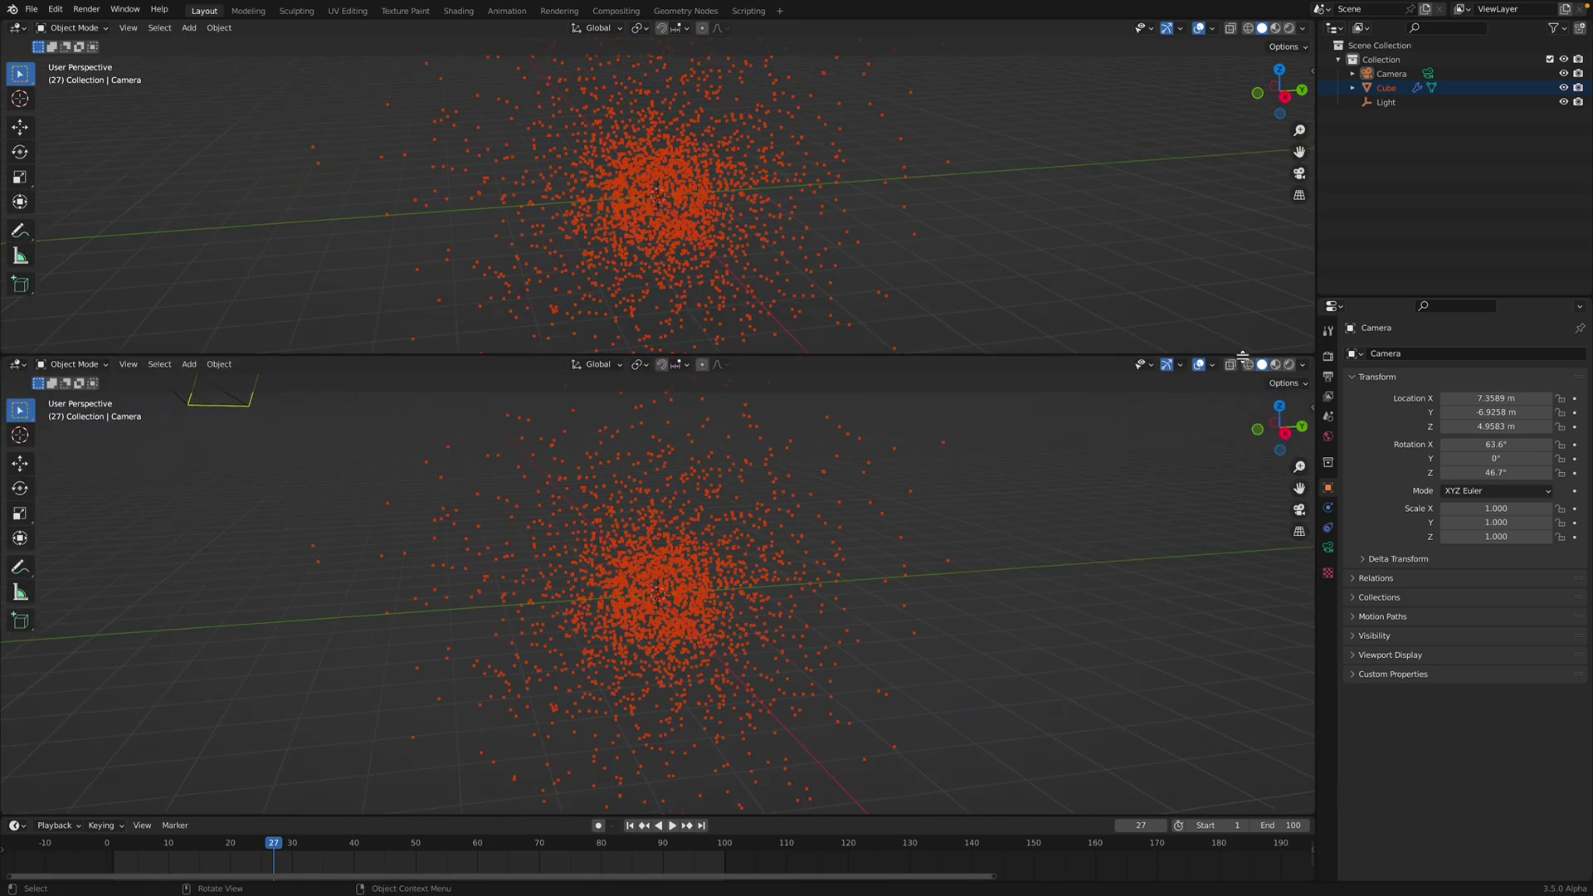
click(17, 27)
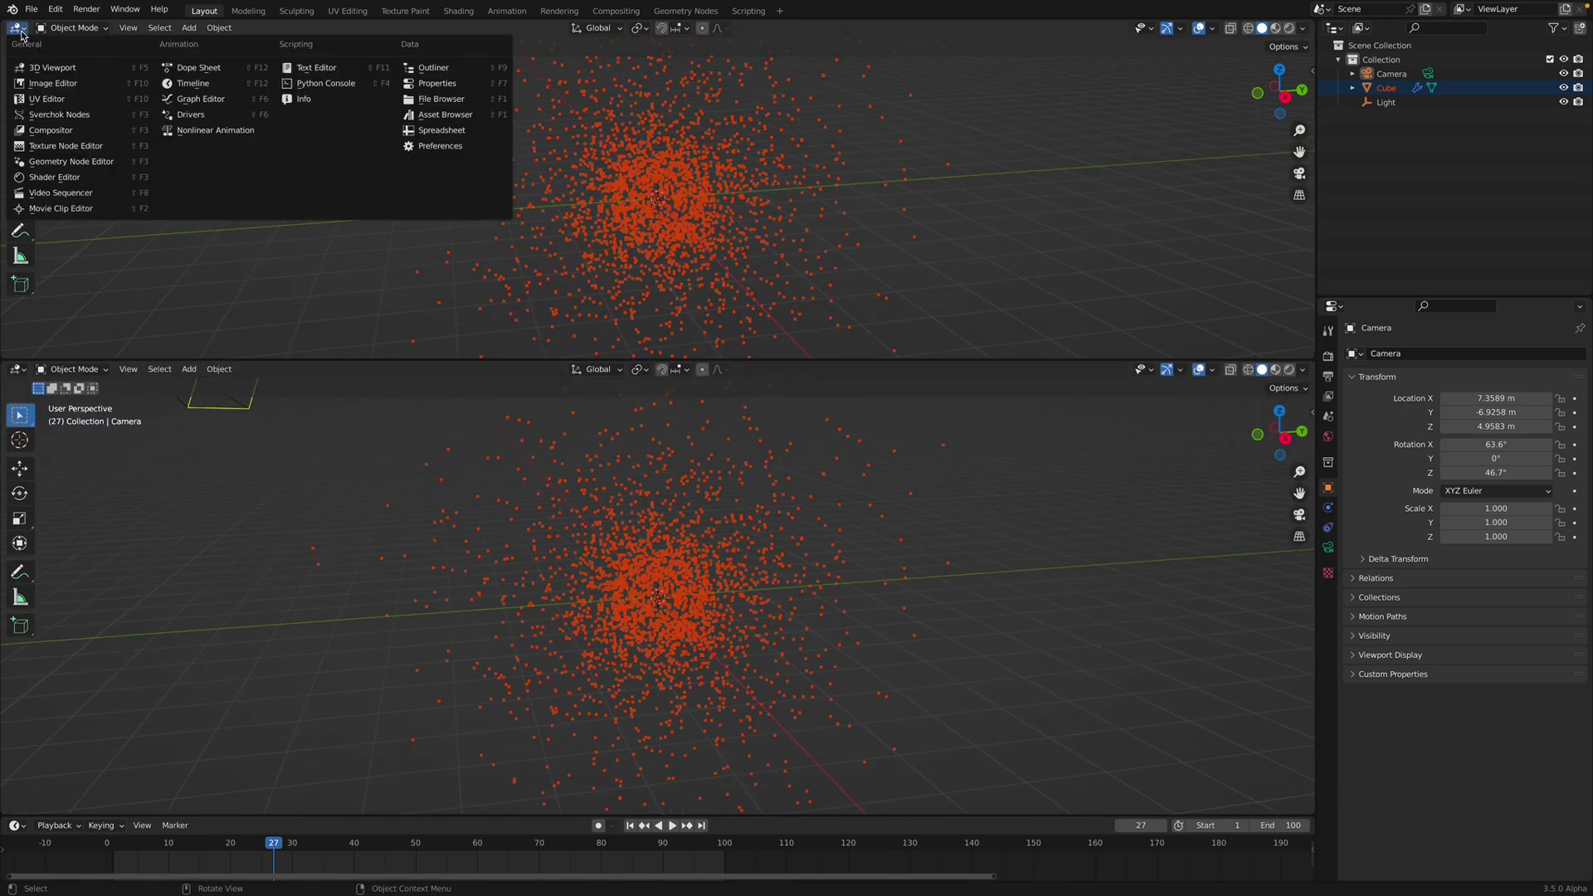
click(115, 162)
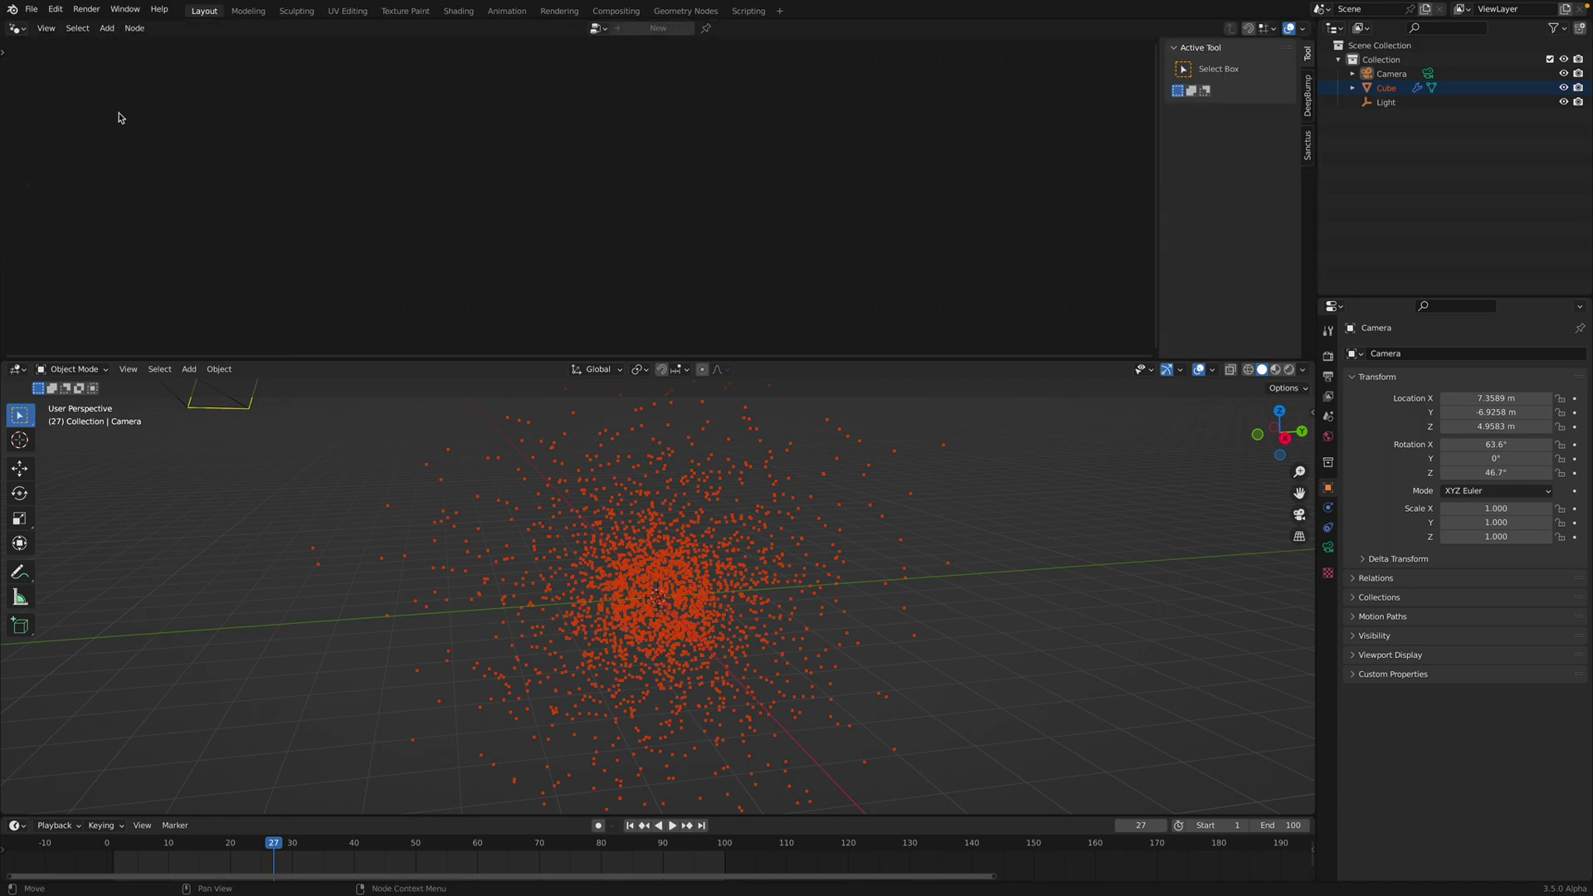
click(23, 31)
click(64, 114)
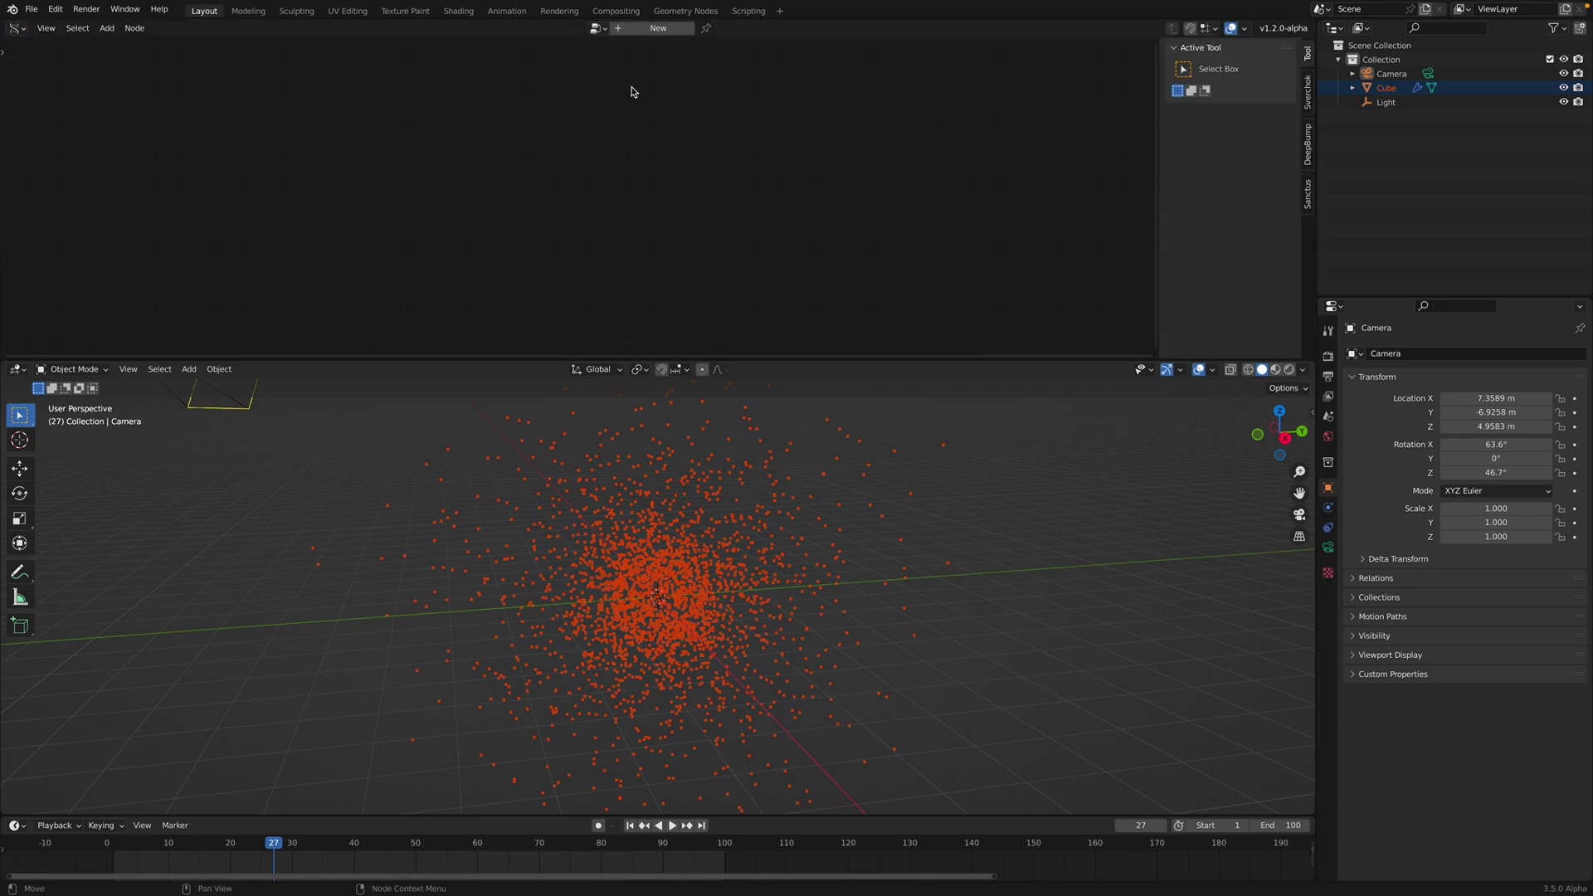
click(627, 39)
key(shift+a)
text(obj)
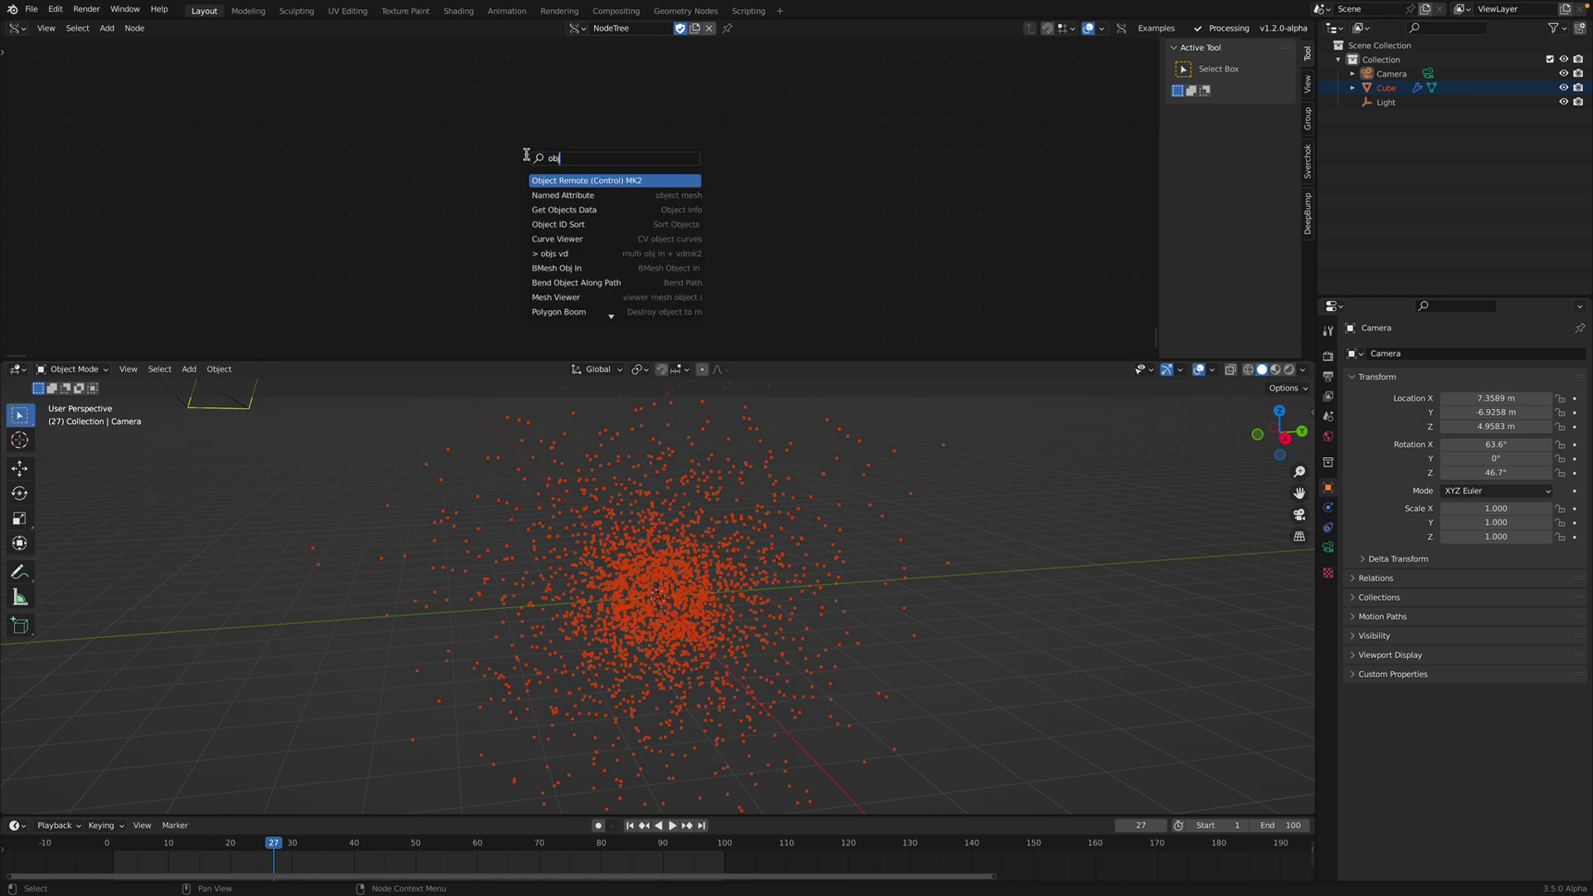
text(ect)
key(Return)
click(526, 155)
key(x)
Add a Get Objects Data node to the Sverchok tree and load the selected Cube into it
key(shift+a)
click(526, 155)
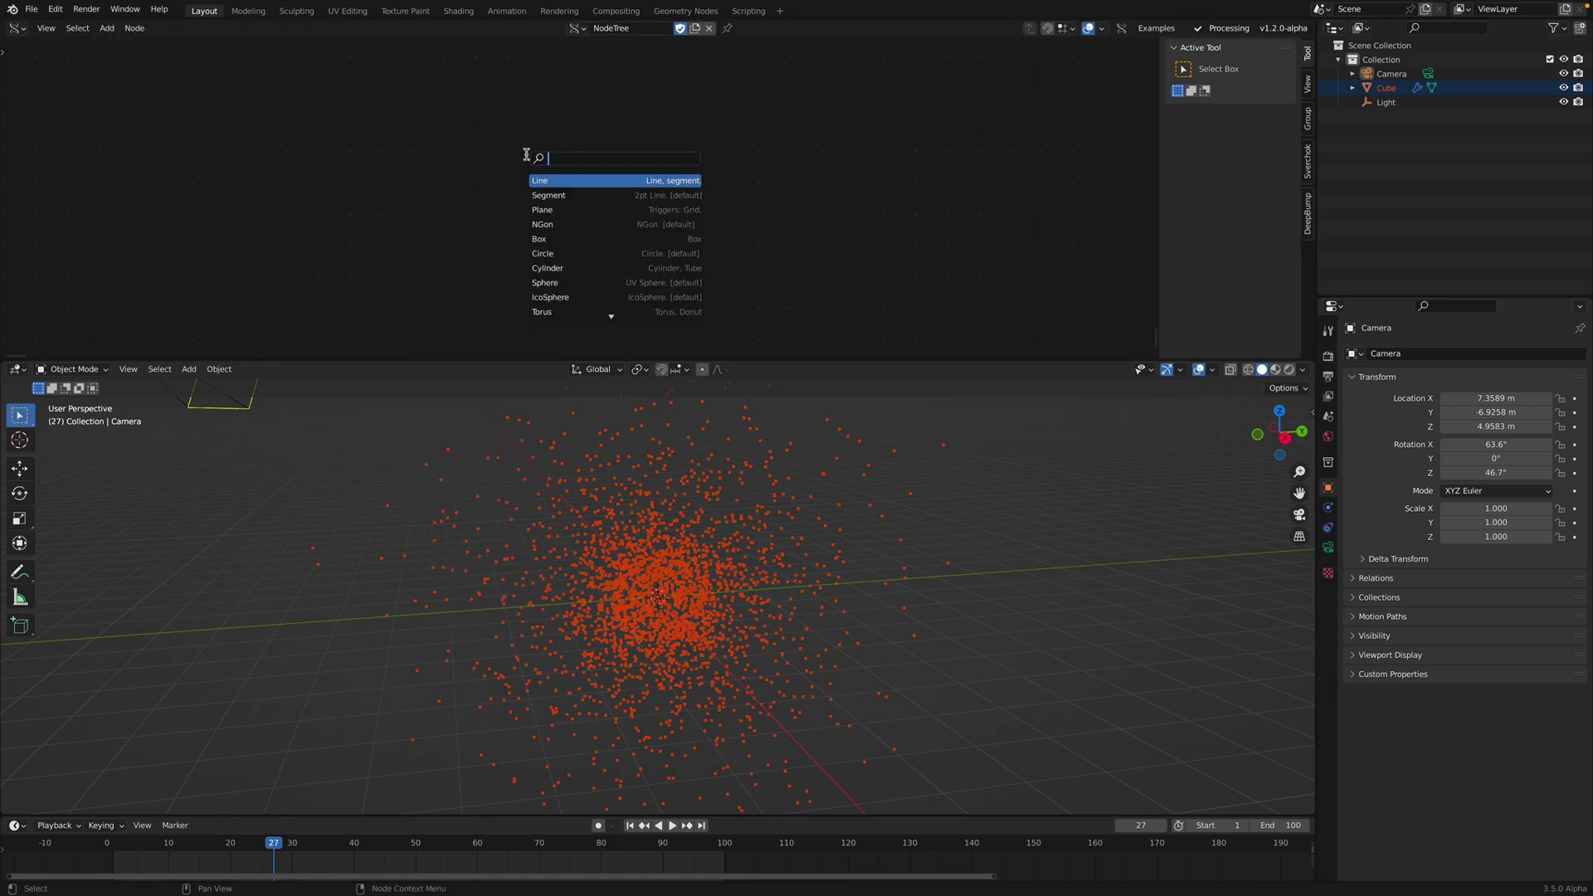
text(geto)
key(Down)
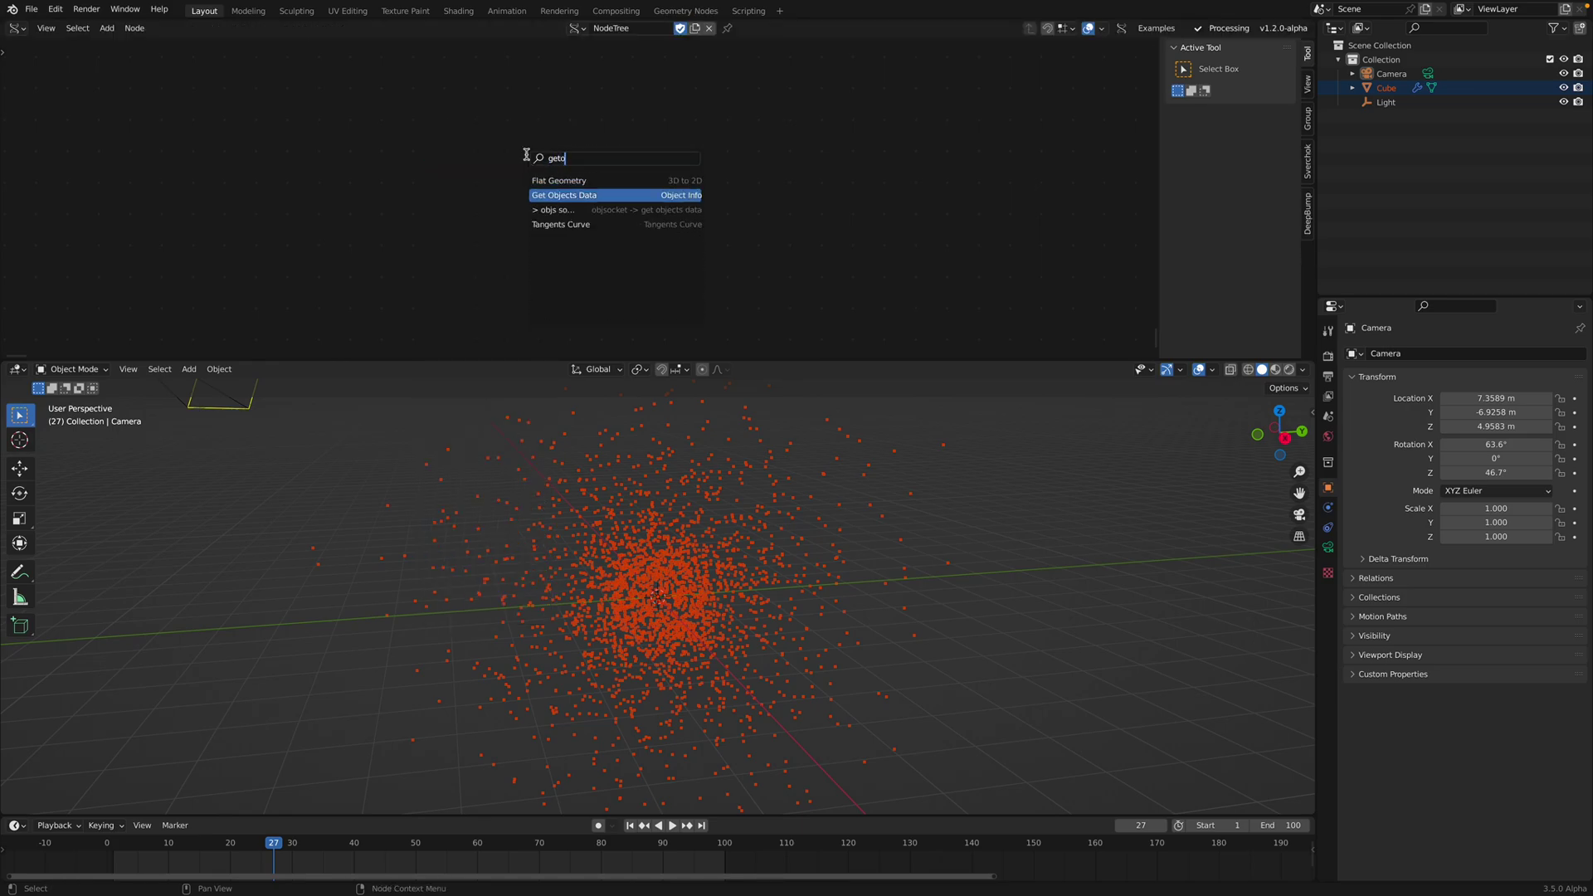
key(Return)
click(507, 163)
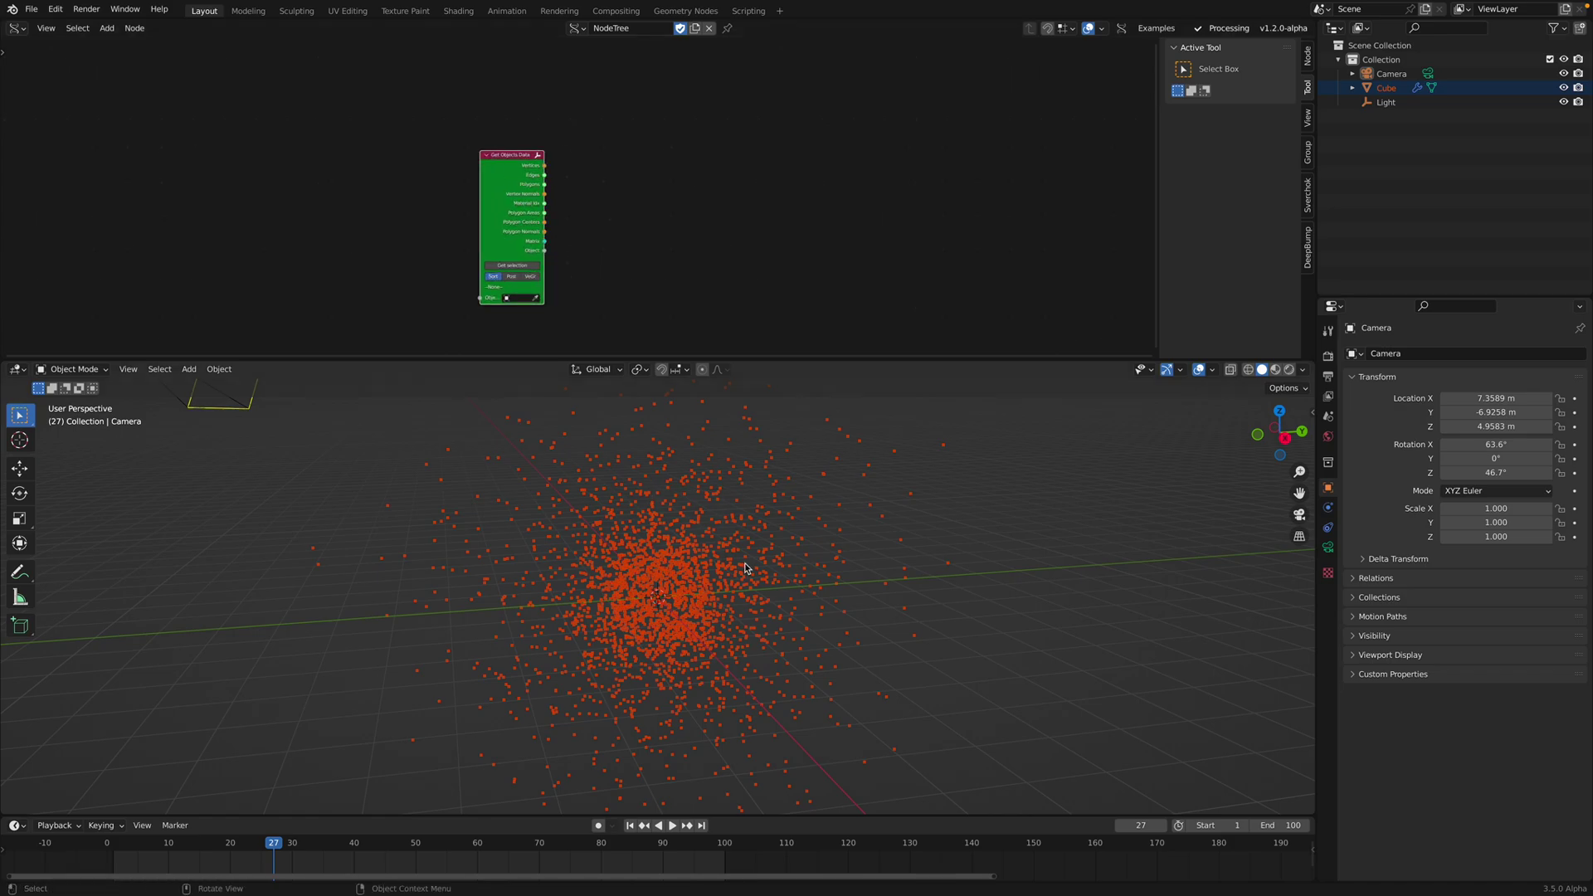
middle_drag(744, 568, 749, 517)
click(512, 265)
Add a Metaball Viewer node and connect the Vertices output of Get Objects Data to its Origins input
scroll(550, 229, up, 1)
key(alt+space)
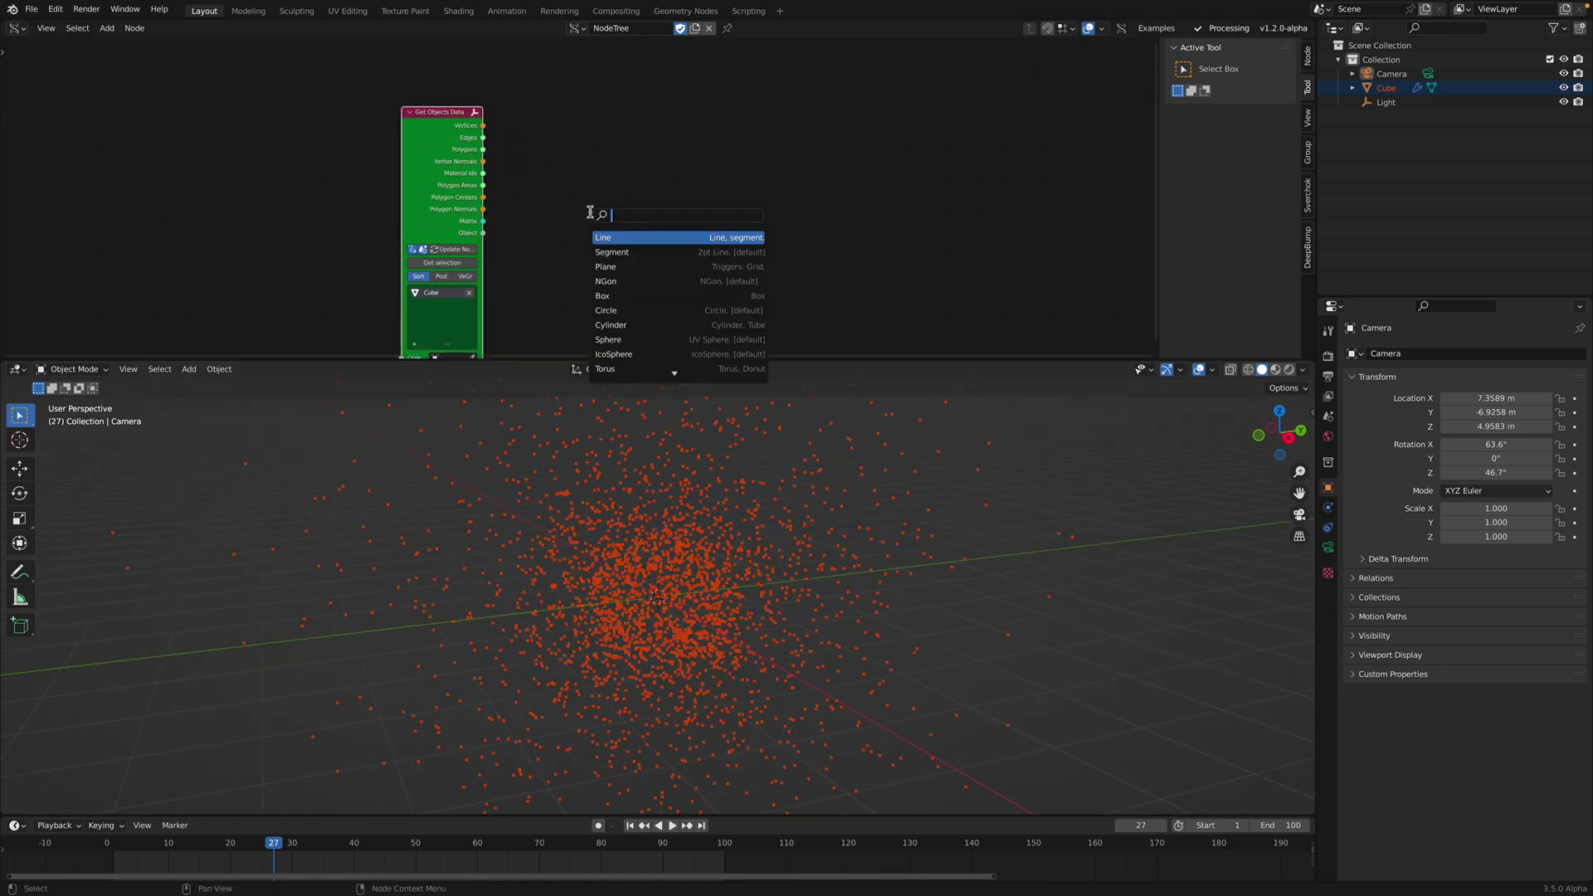
text(meta)
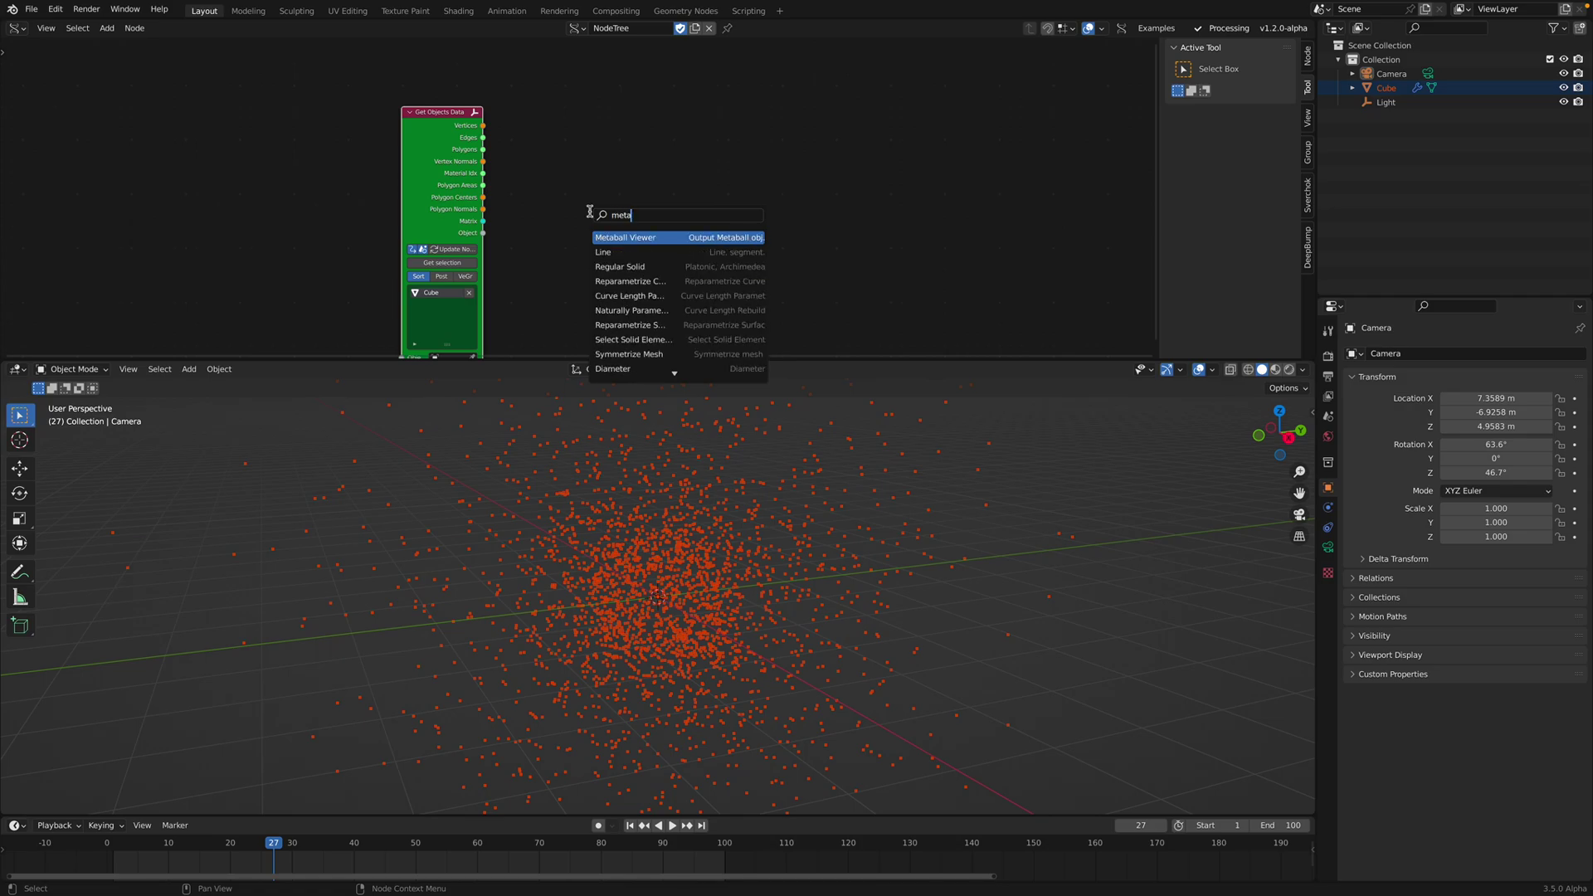
key(Return)
click(580, 95)
scroll(532, 192, up, 1)
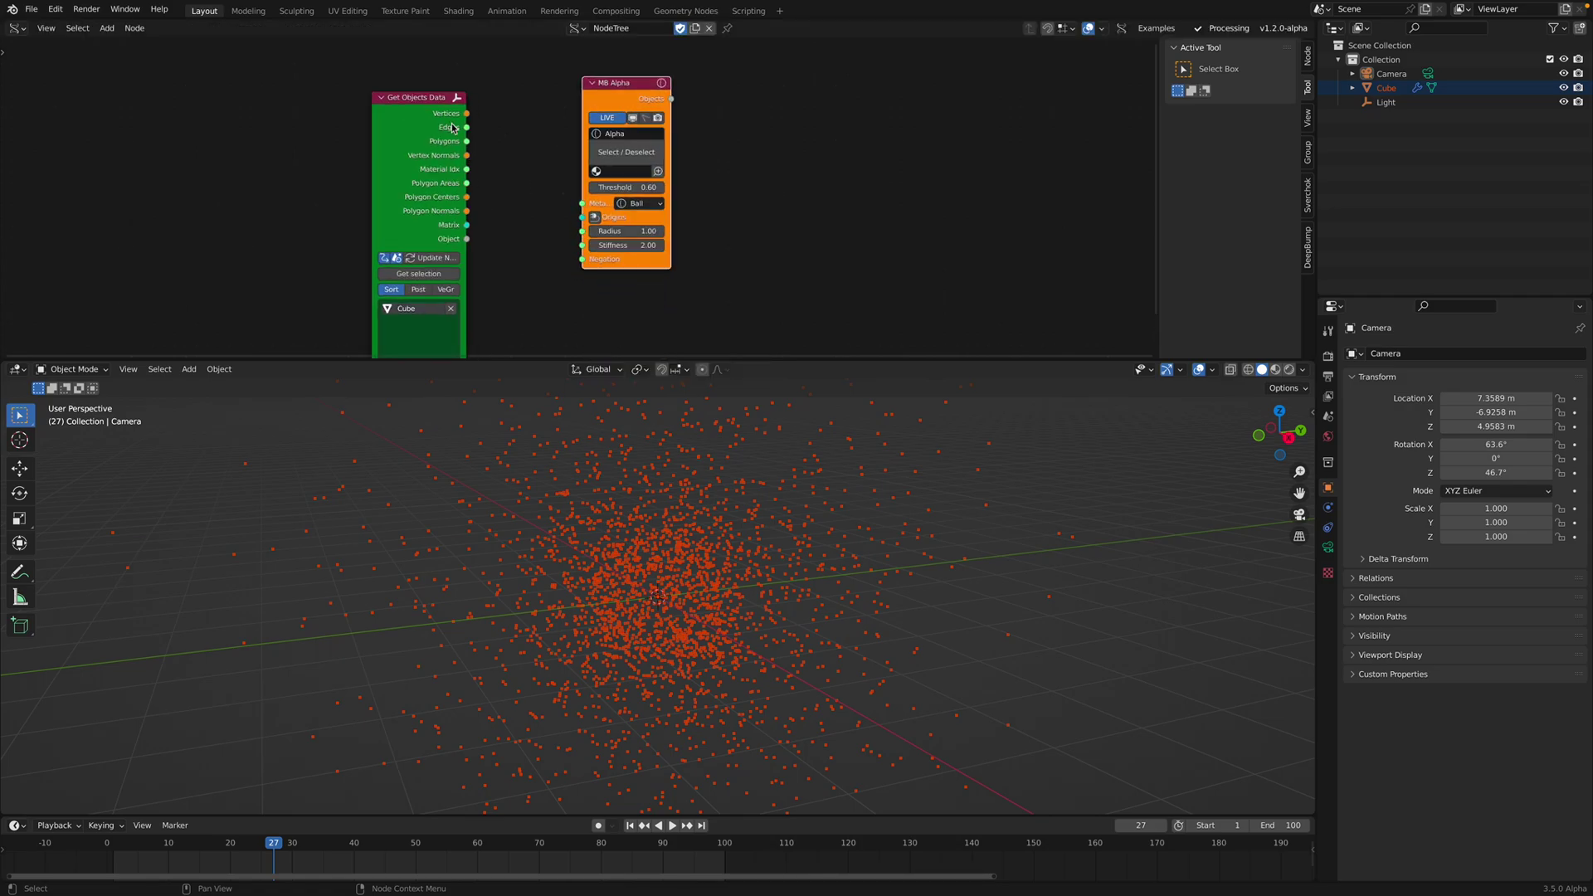
drag(467, 114, 581, 217)
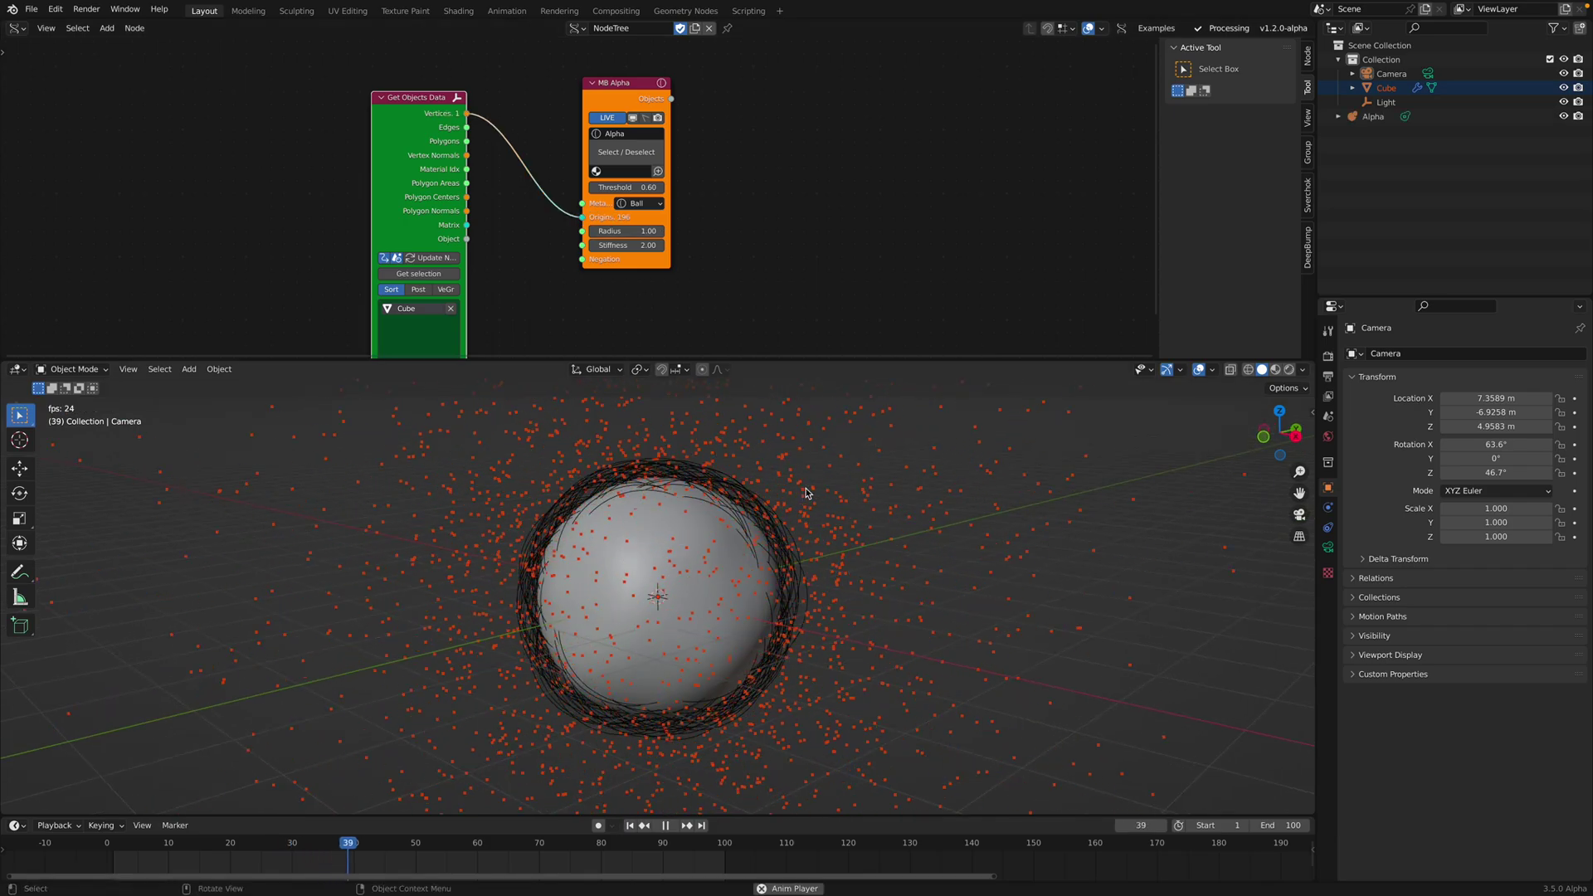
Enable Post on the Get Objects Data node, play from frame 1, and set the Metaball Viewer's radius to 0.62
key(space)
click(628, 825)
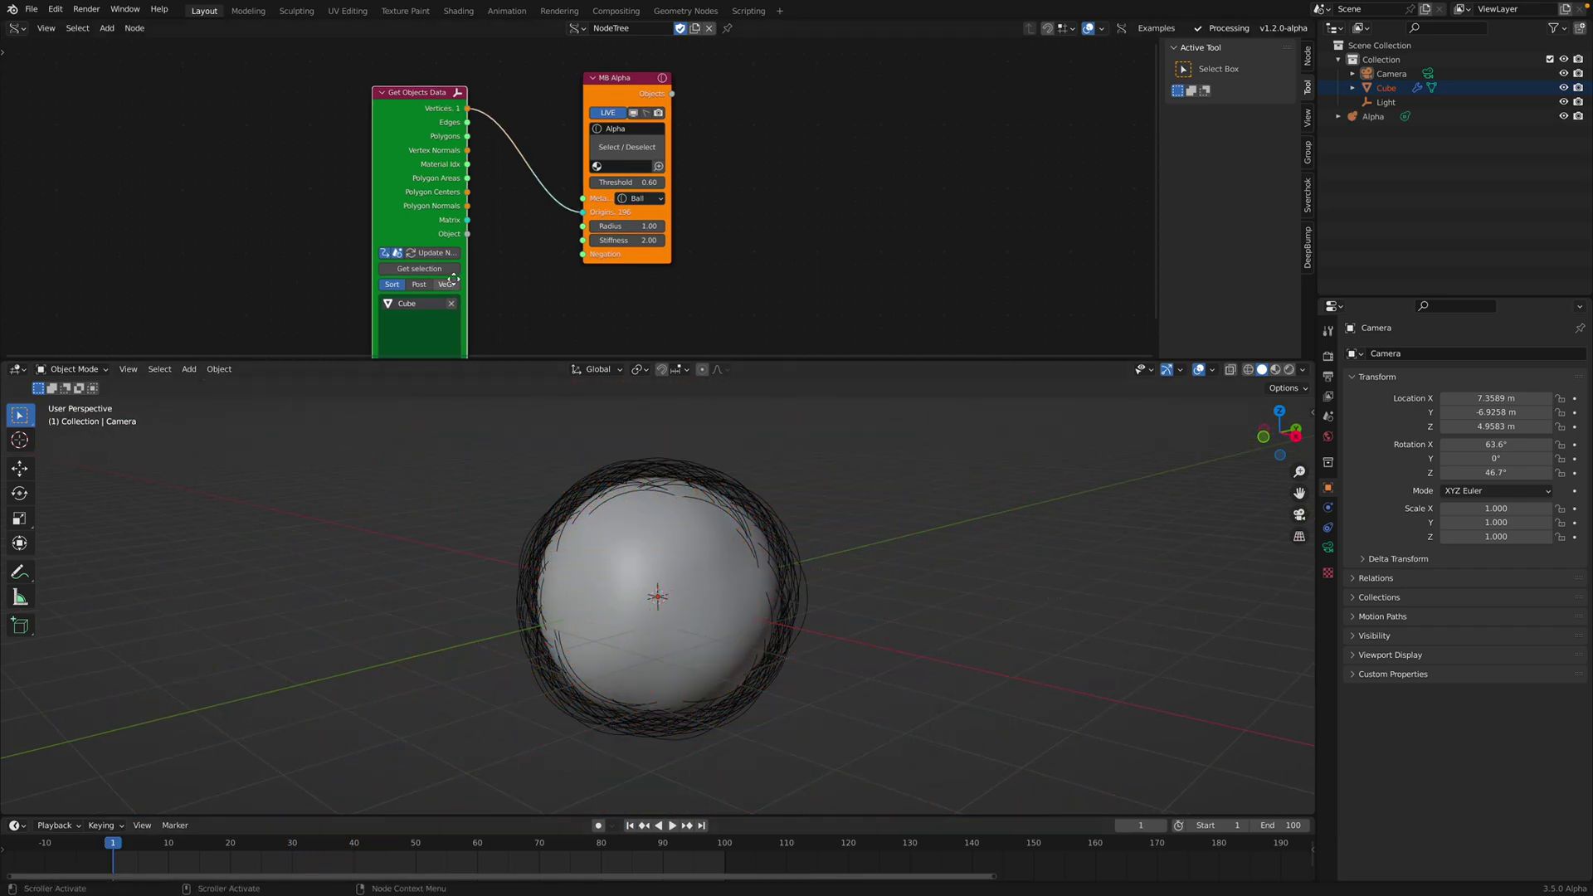
scroll(412, 275, down, 1)
key(space)
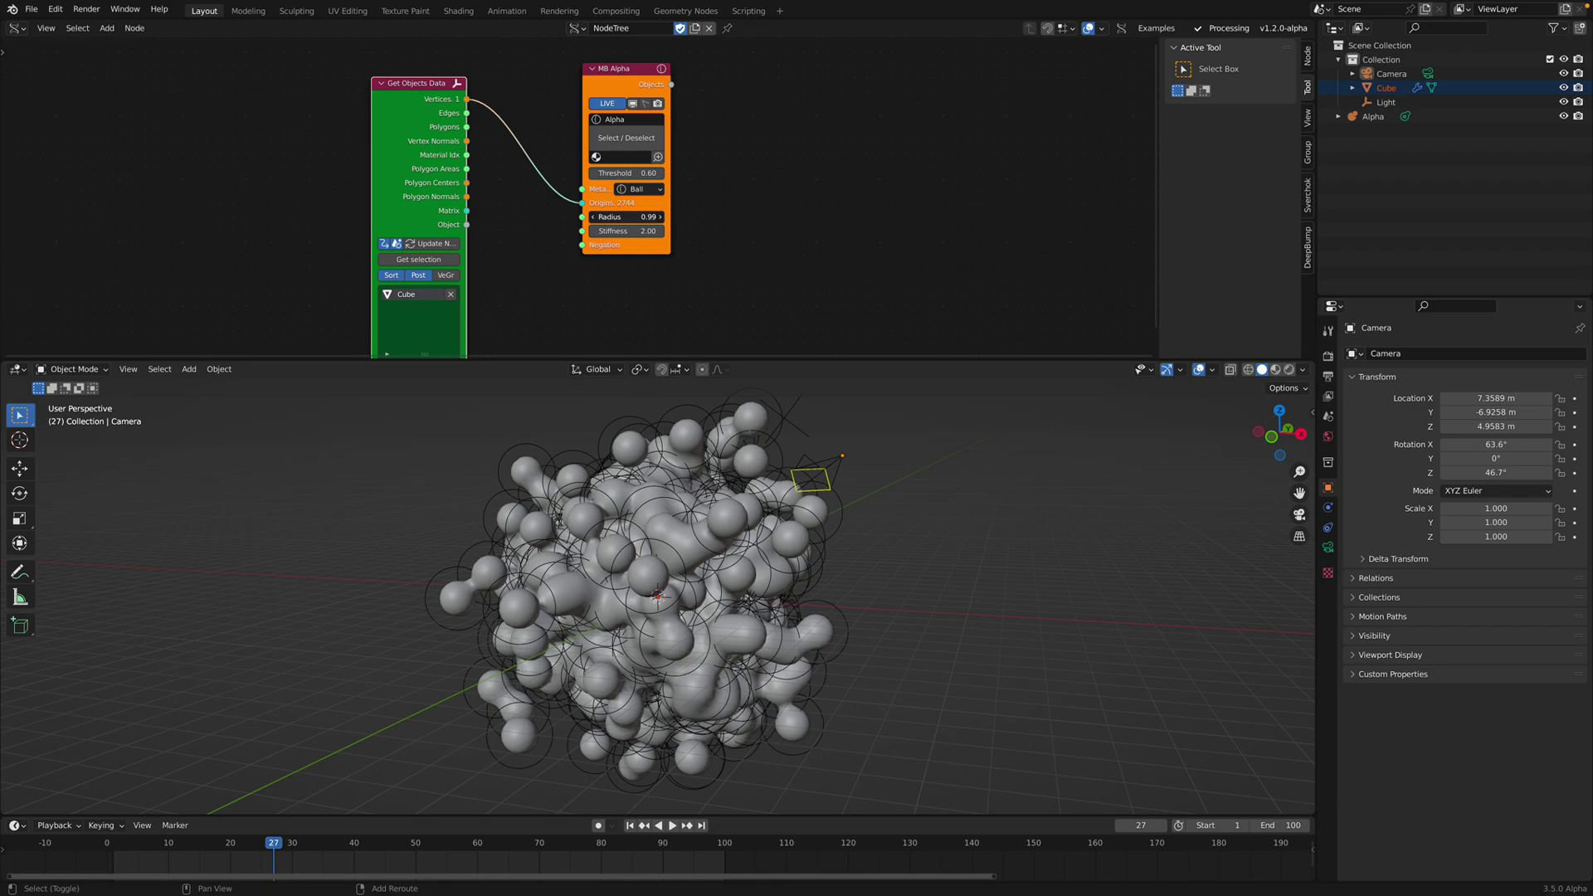
drag(626, 216, 580, 216)
key(space)
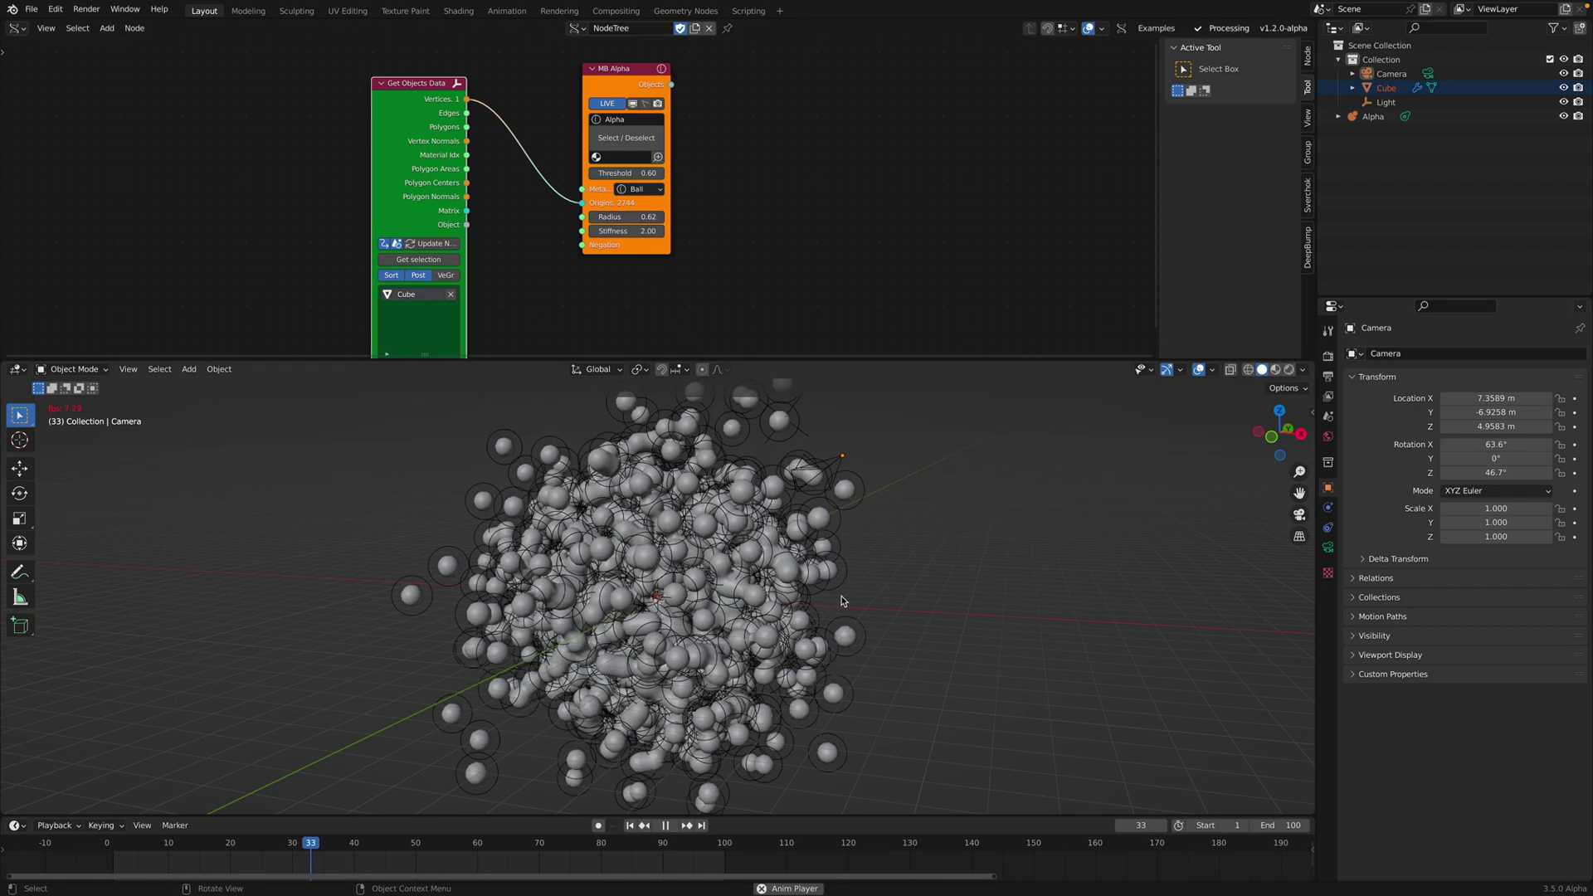
Replay the metaball animation from the first frame and examine the moving cluster from several angles
scroll(842, 601, down, 2)
middle_drag(841, 601, 799, 601)
scroll(799, 601, up, 1)
key(space)
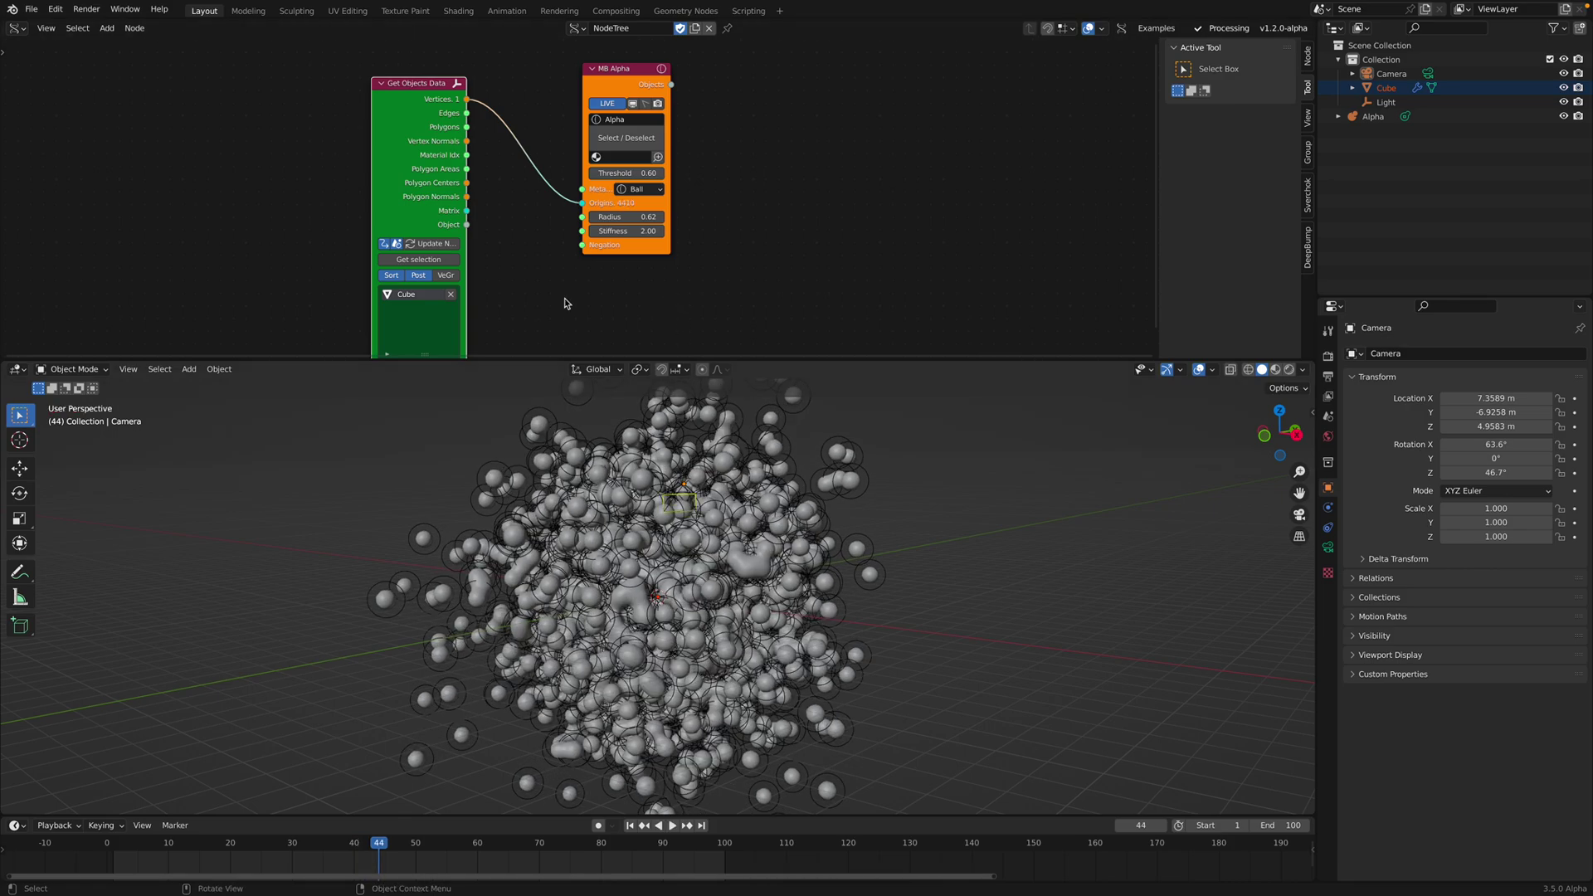
middle_drag(362, 847, 526, 858)
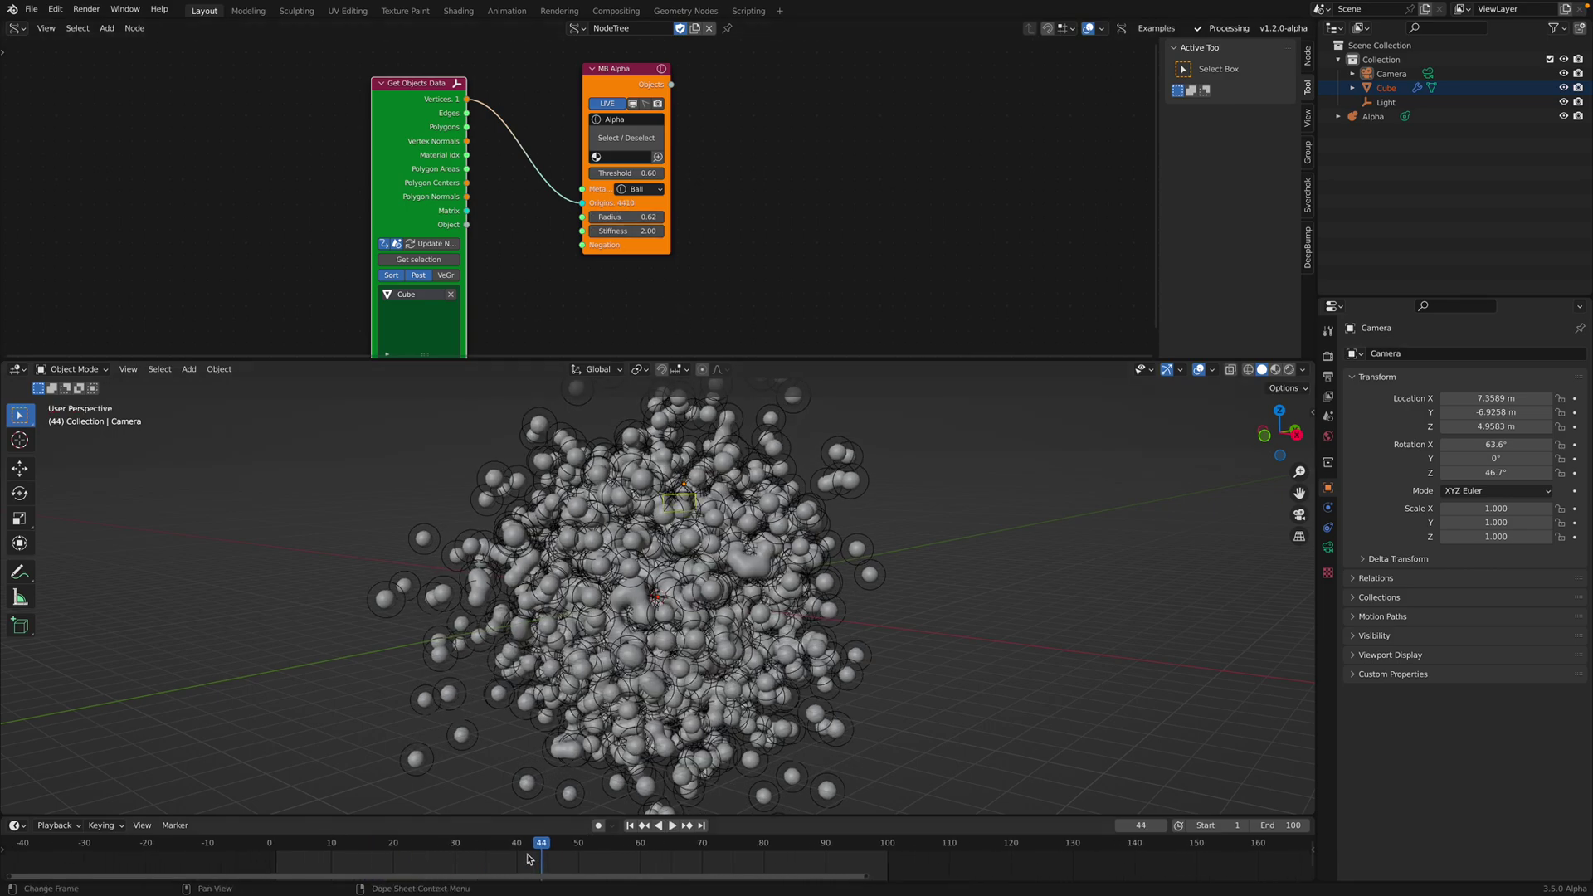
scroll(555, 856, up, 4)
click(630, 826)
click(672, 826)
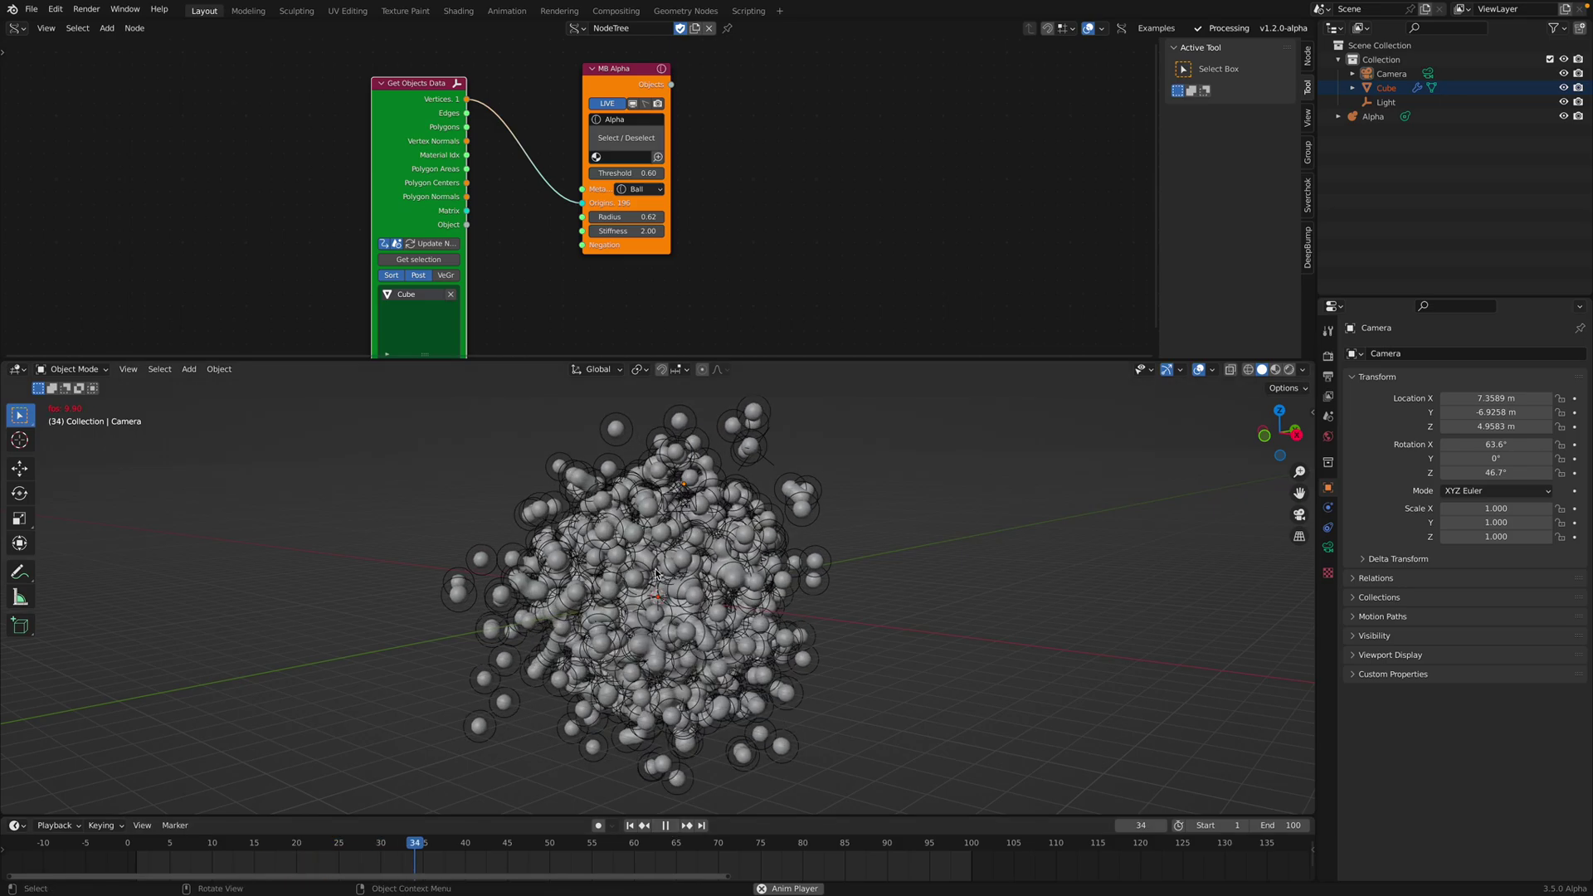
middle_drag(711, 536, 749, 536)
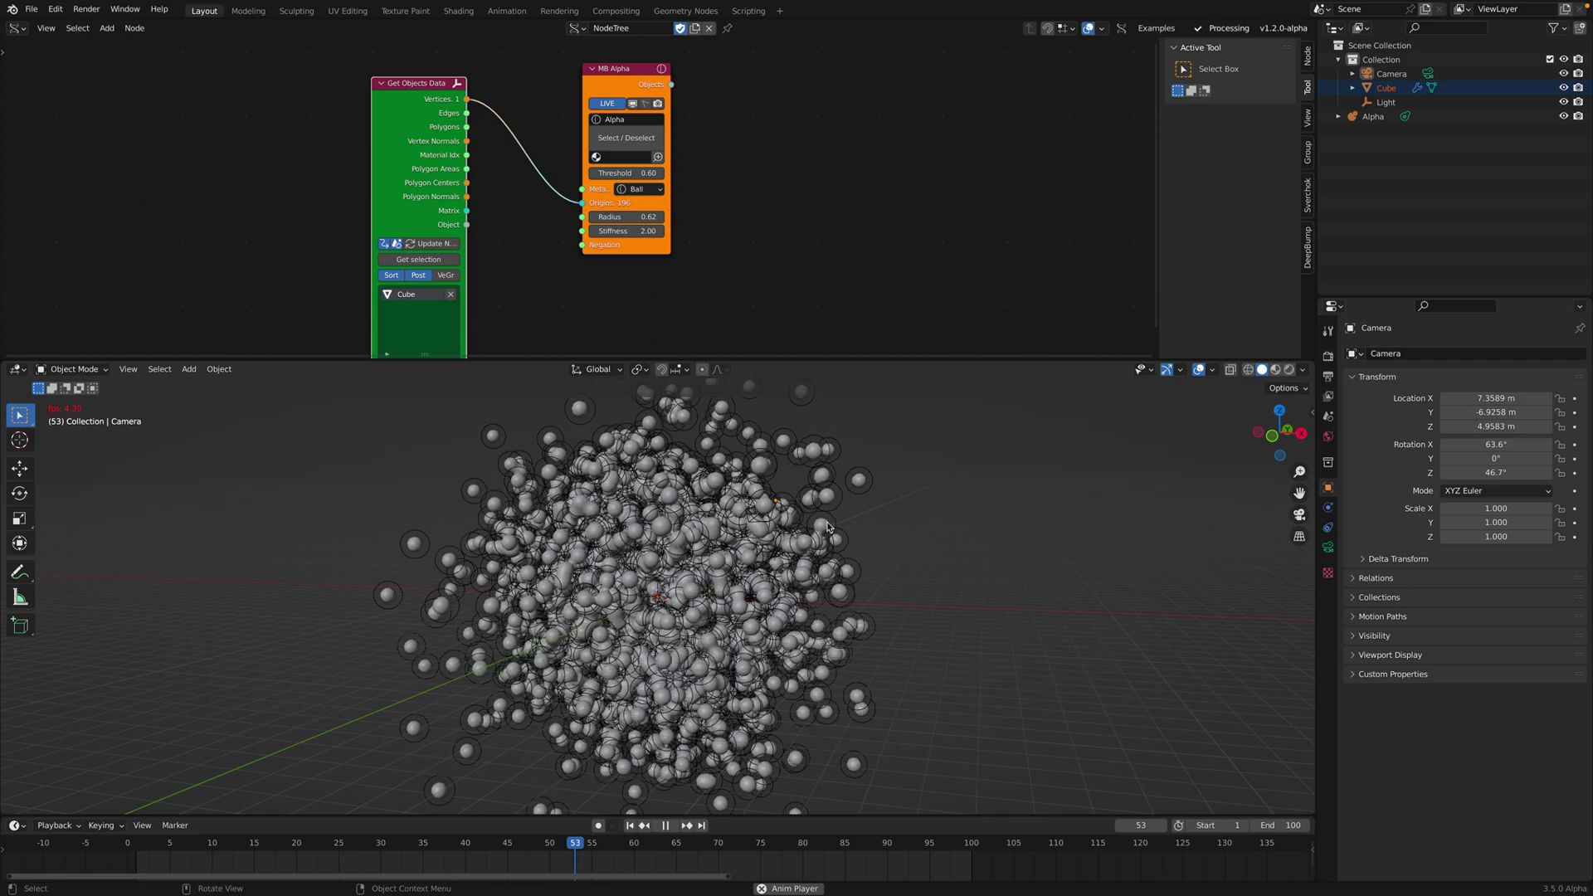
middle_drag(742, 568, 702, 566)
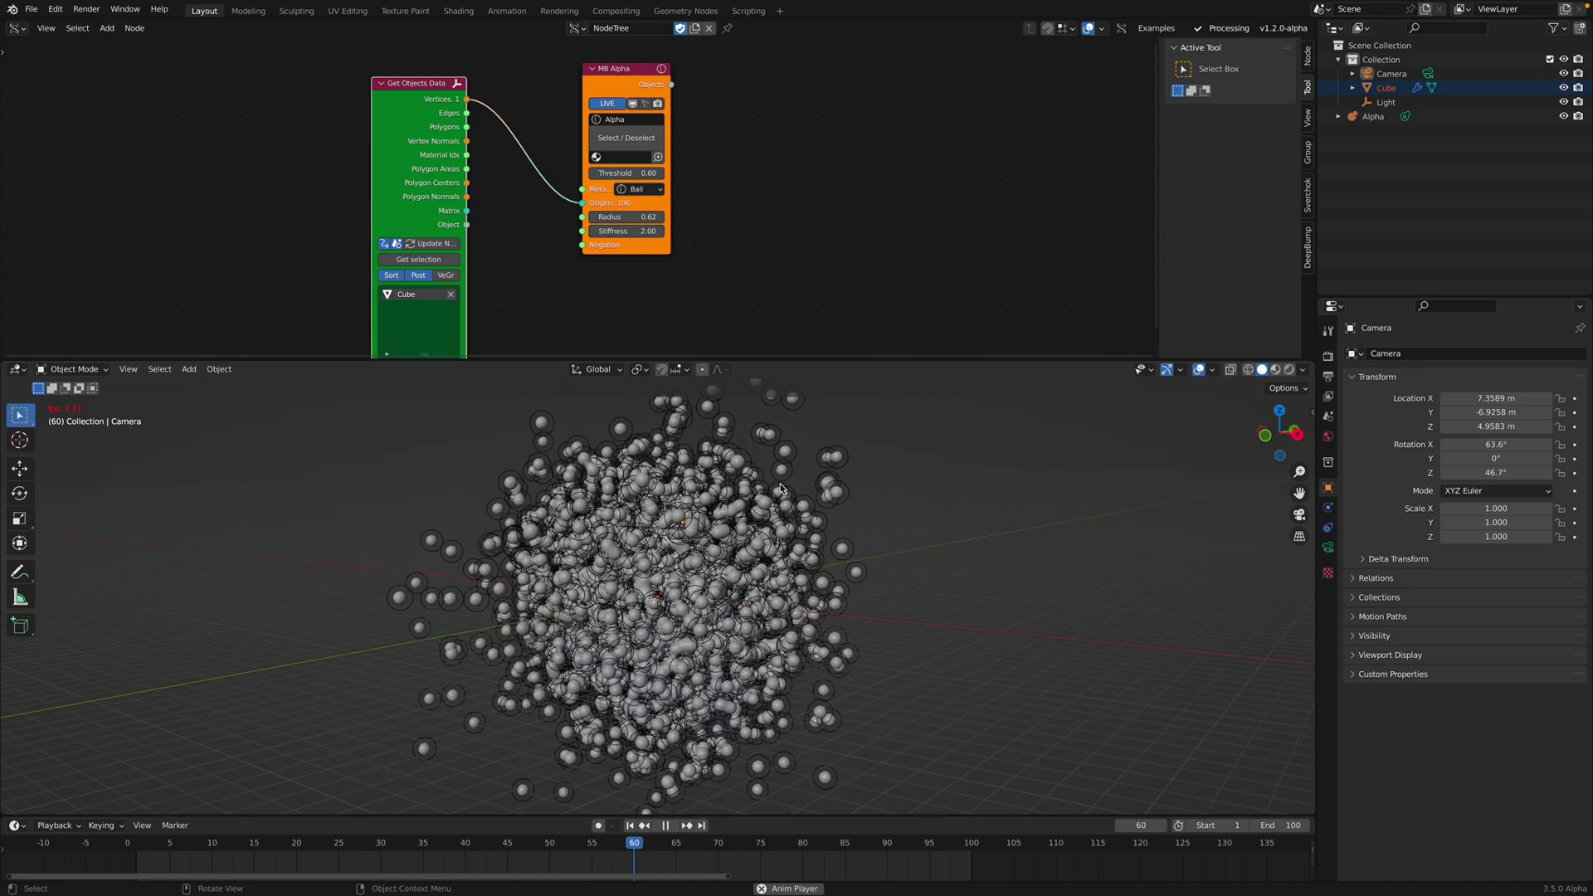
key(space)
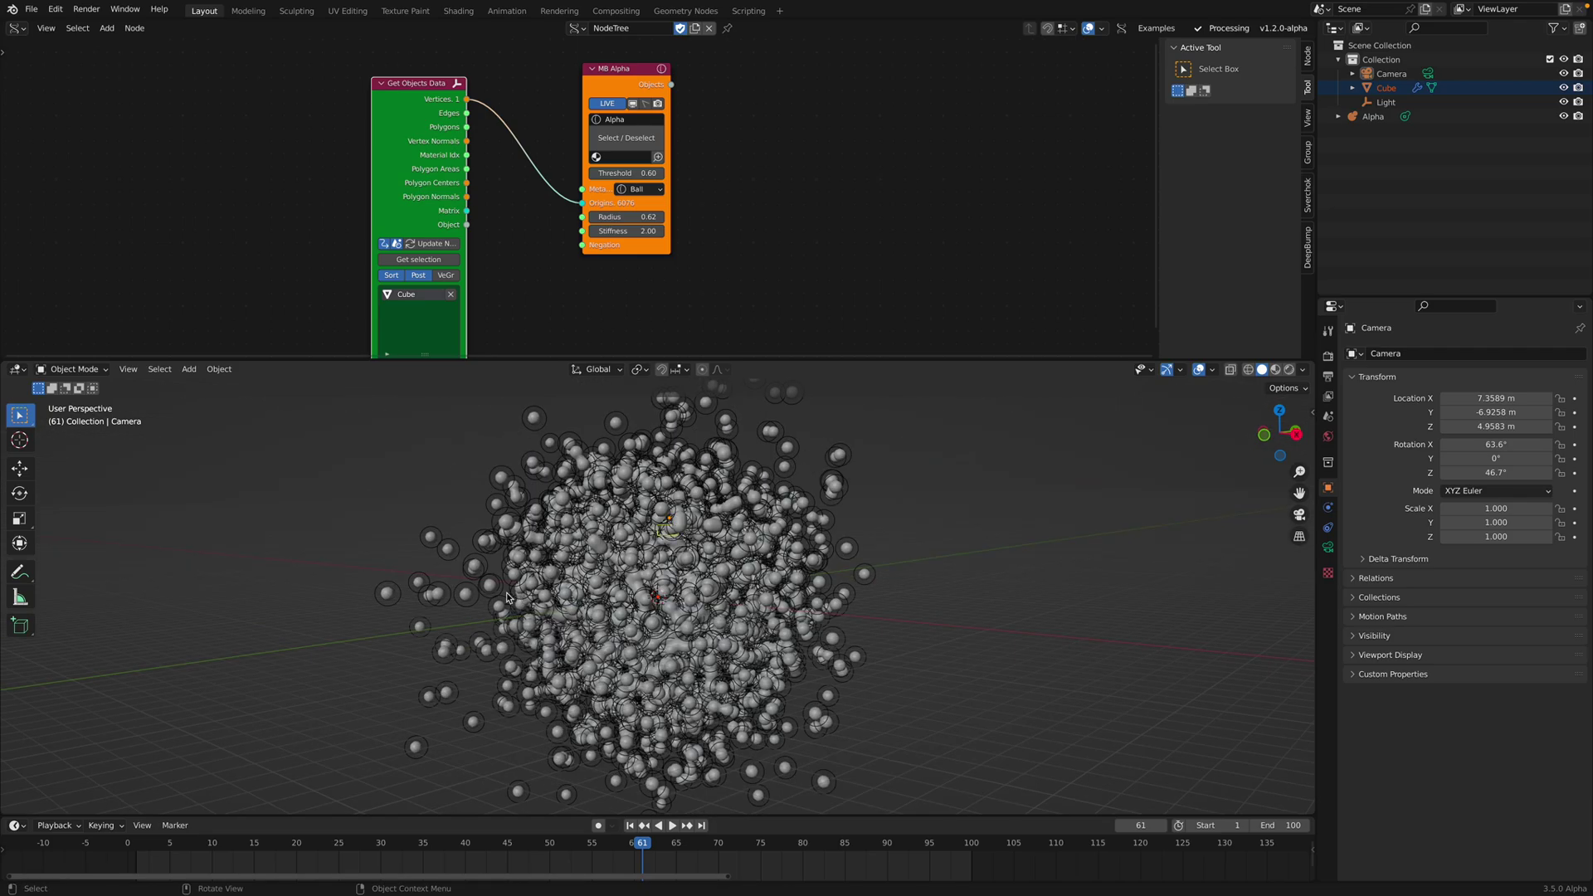
middle_drag(636, 562, 784, 583)
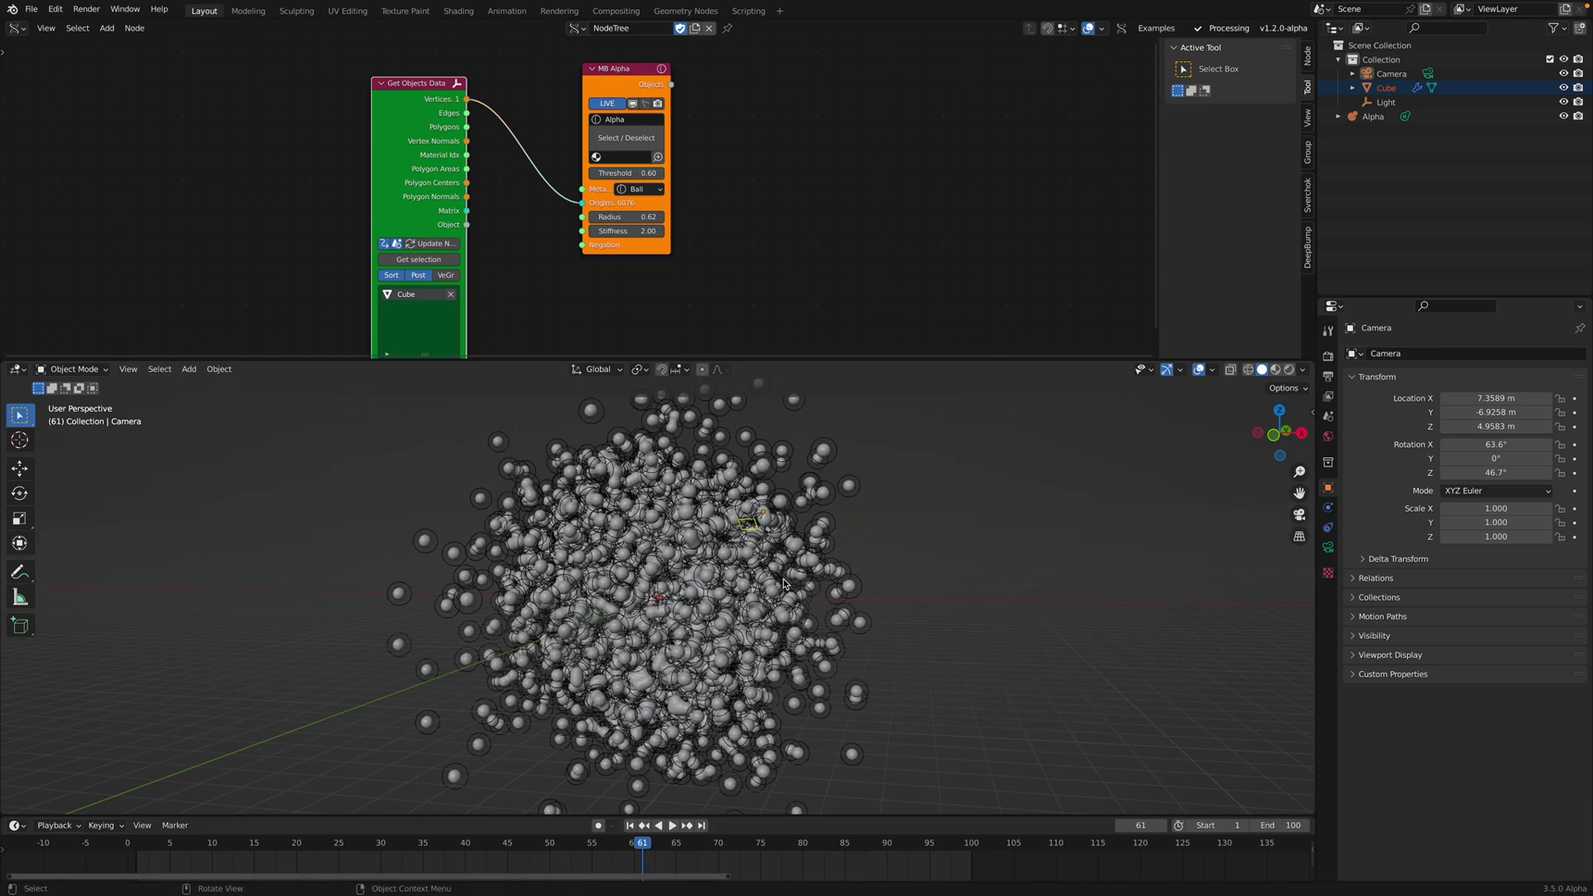
mouse_move(465, 600)
middle_down()
mouse_move(373, 602)
mouse_move(412, 590)
middle_up()
click(633, 826)
click(672, 826)
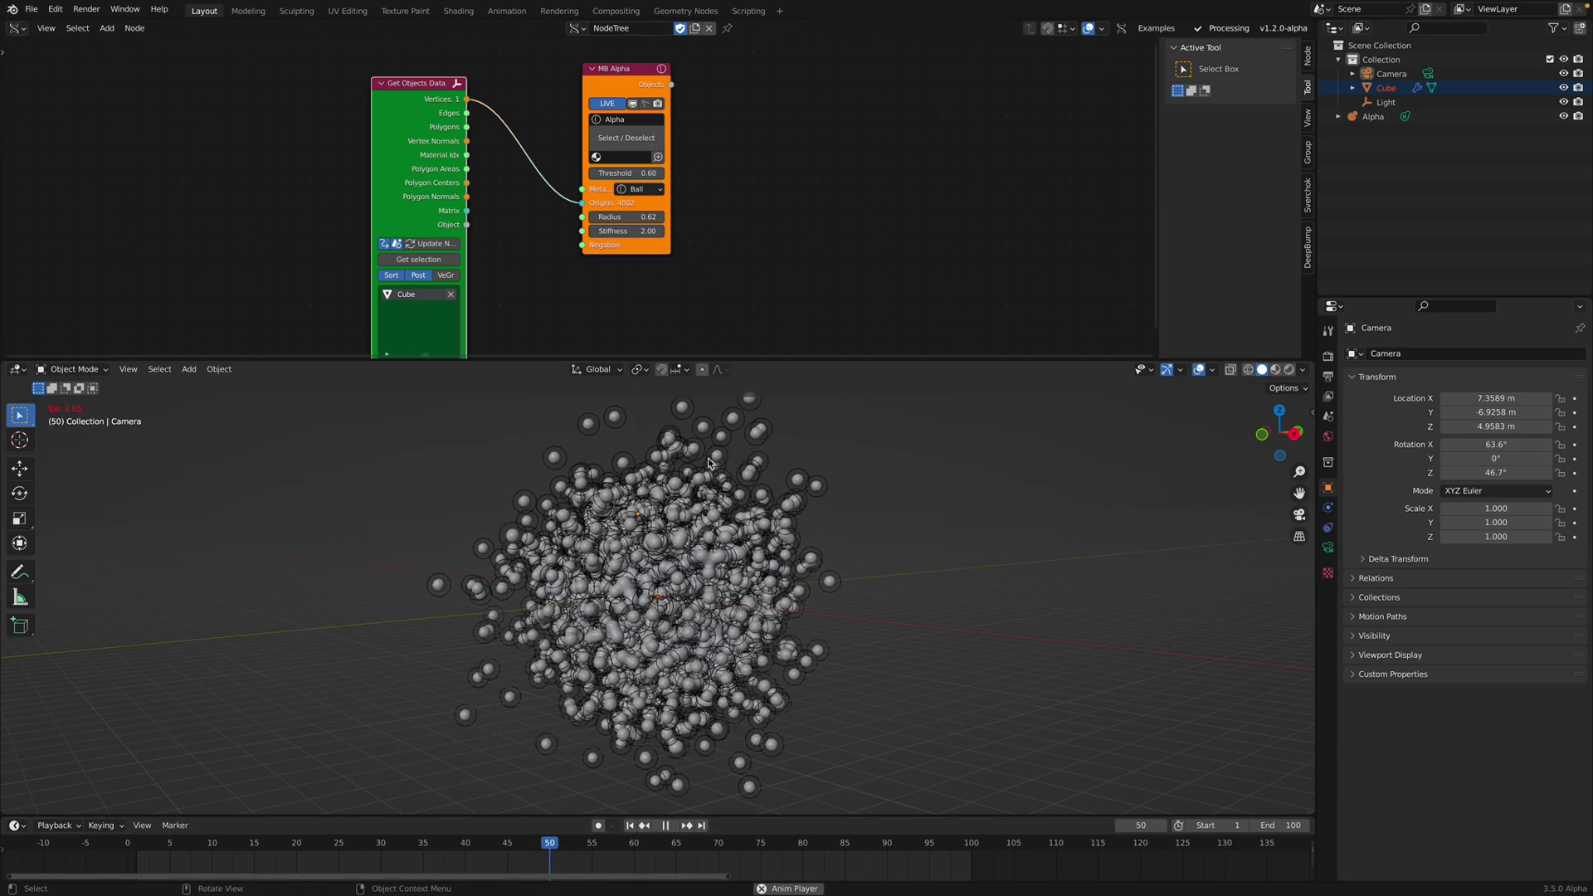
key(space)
Set the Metaball Viewer's viewport resolution to 0.33 in its node properties and play the animation to inspect the coarser surface
middle_drag(845, 167, 807, 176)
scroll(806, 176, up, 1)
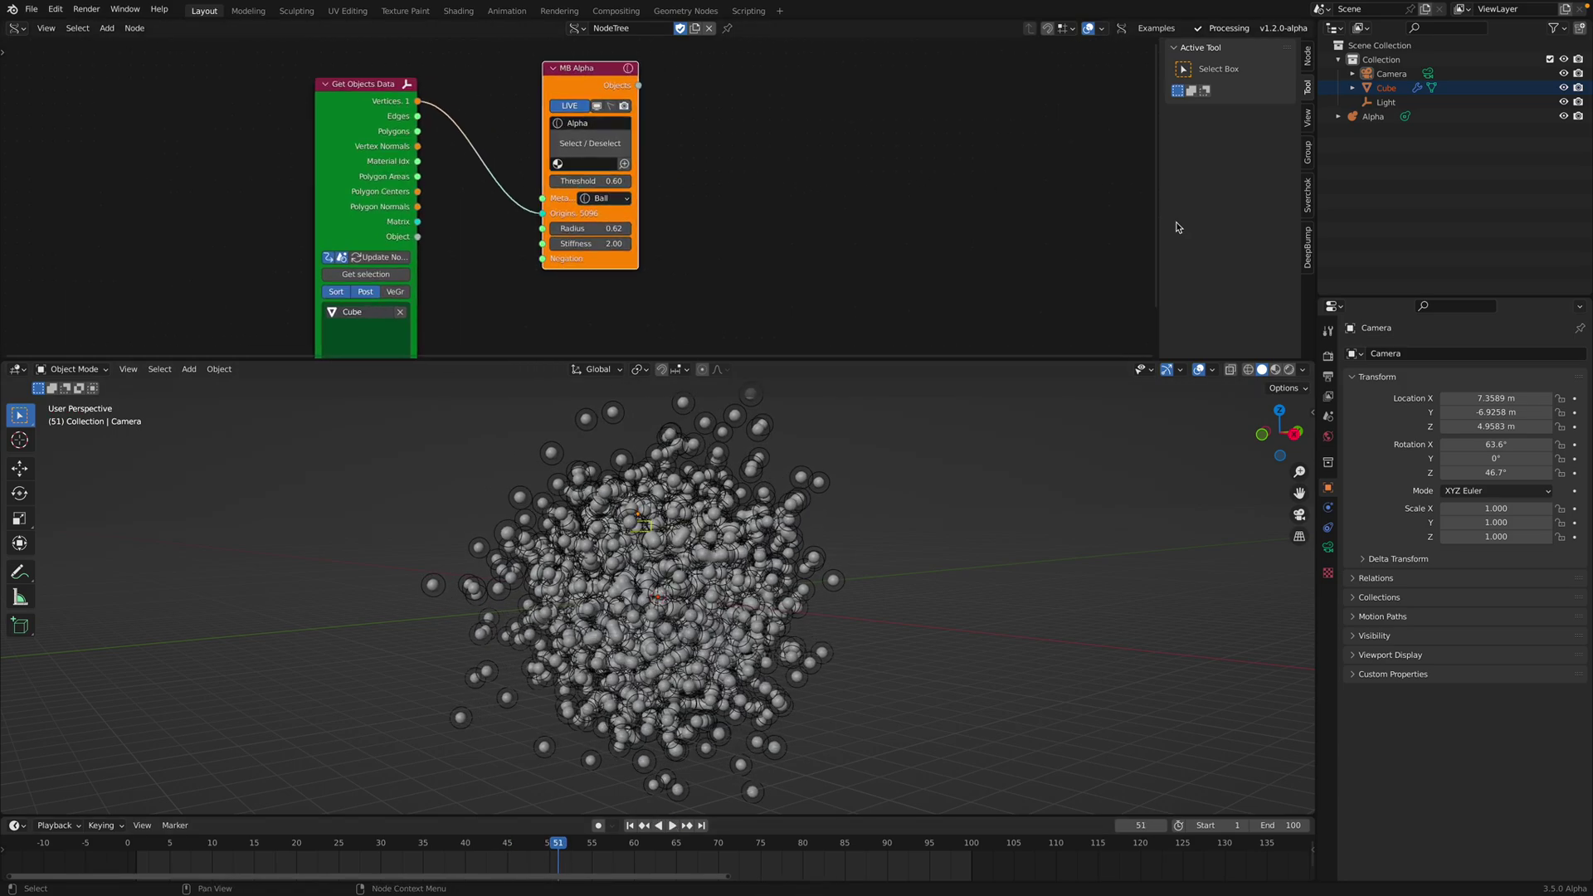
click(1308, 66)
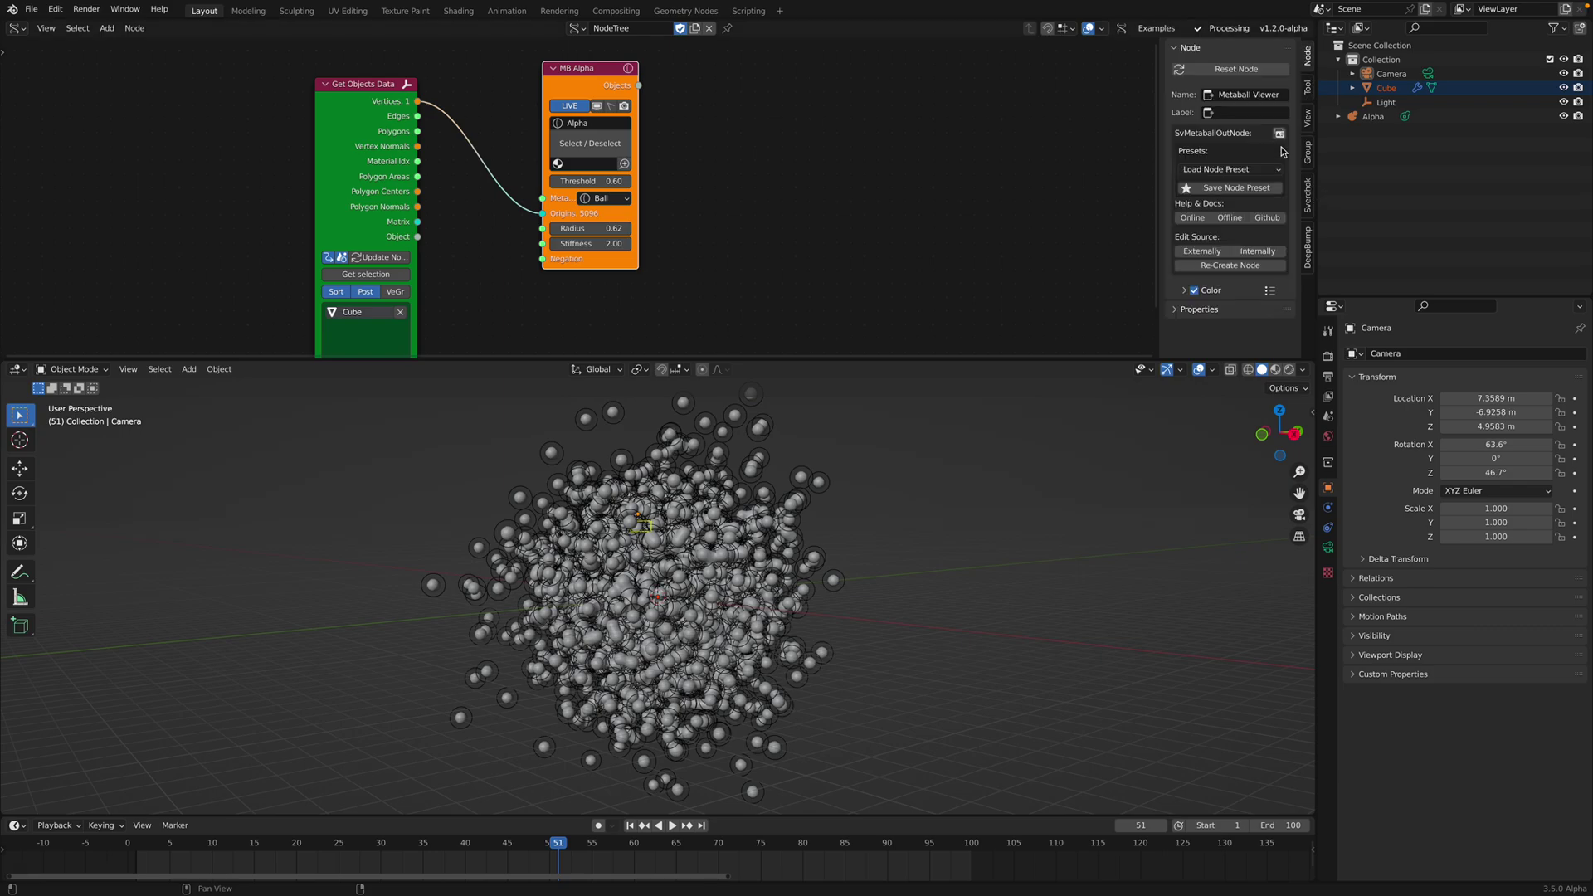
click(1200, 310)
drag(1207, 359, 1206, 486)
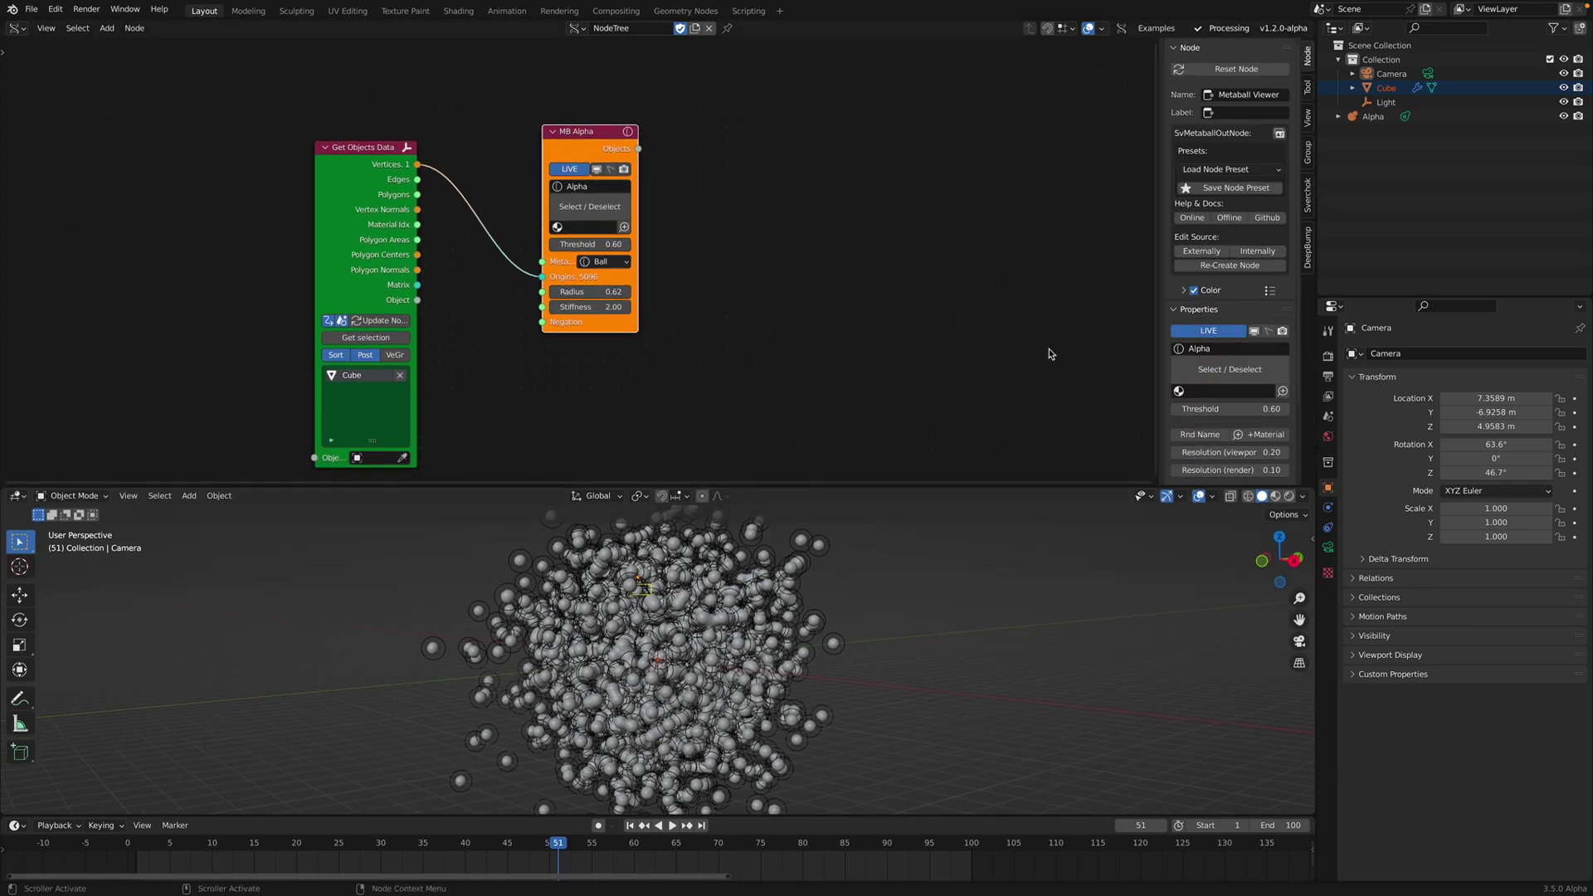
scroll(1225, 390, down, 3)
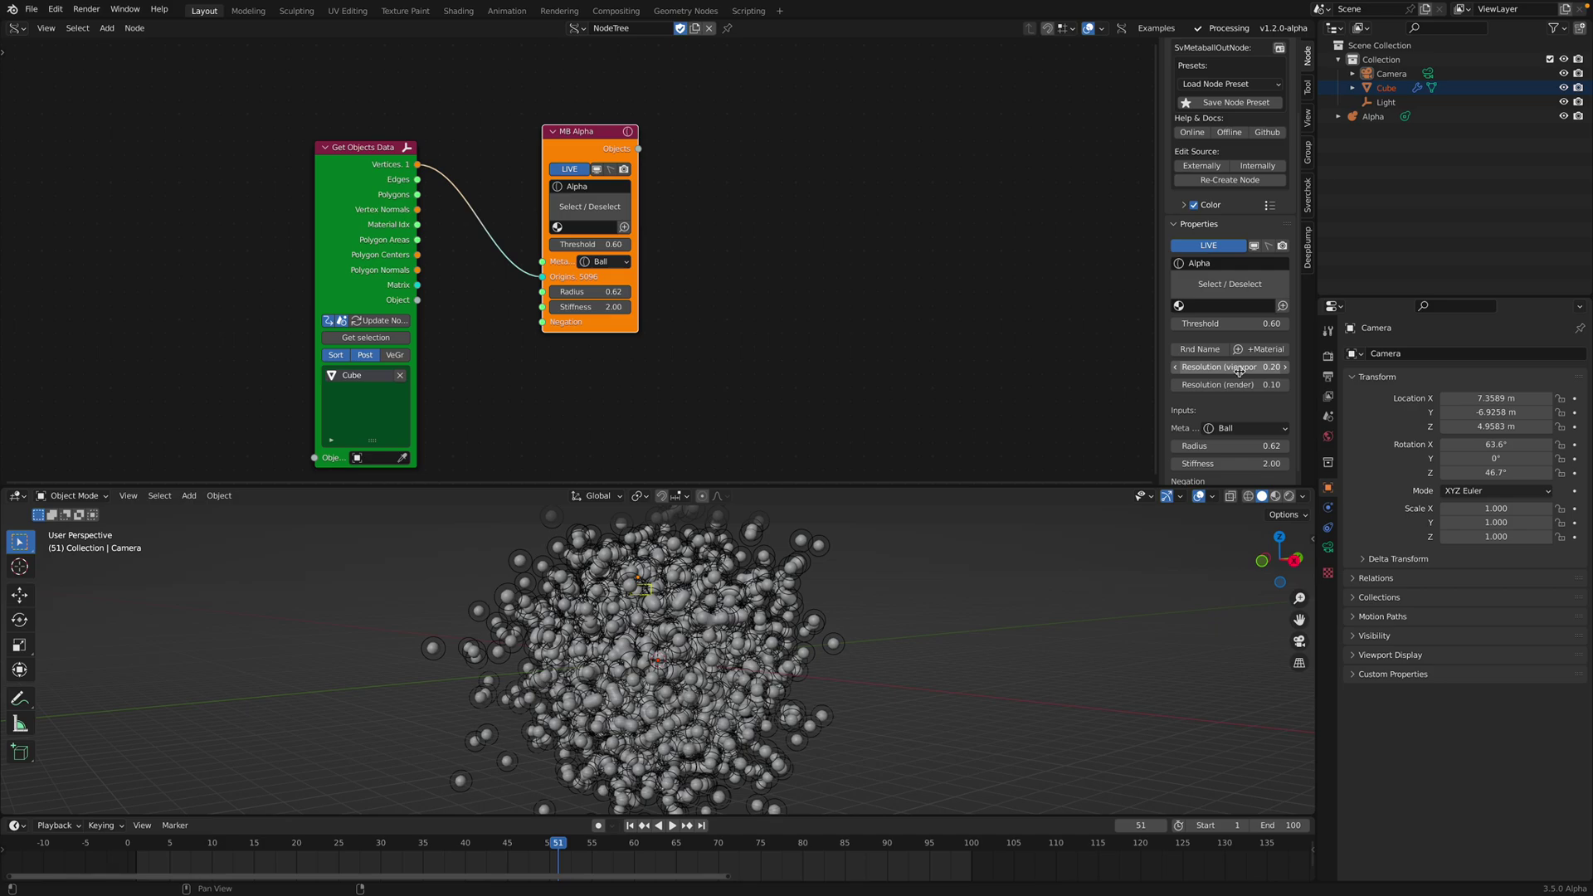
drag(1230, 366, 1278, 367)
scroll(946, 714, up, 4)
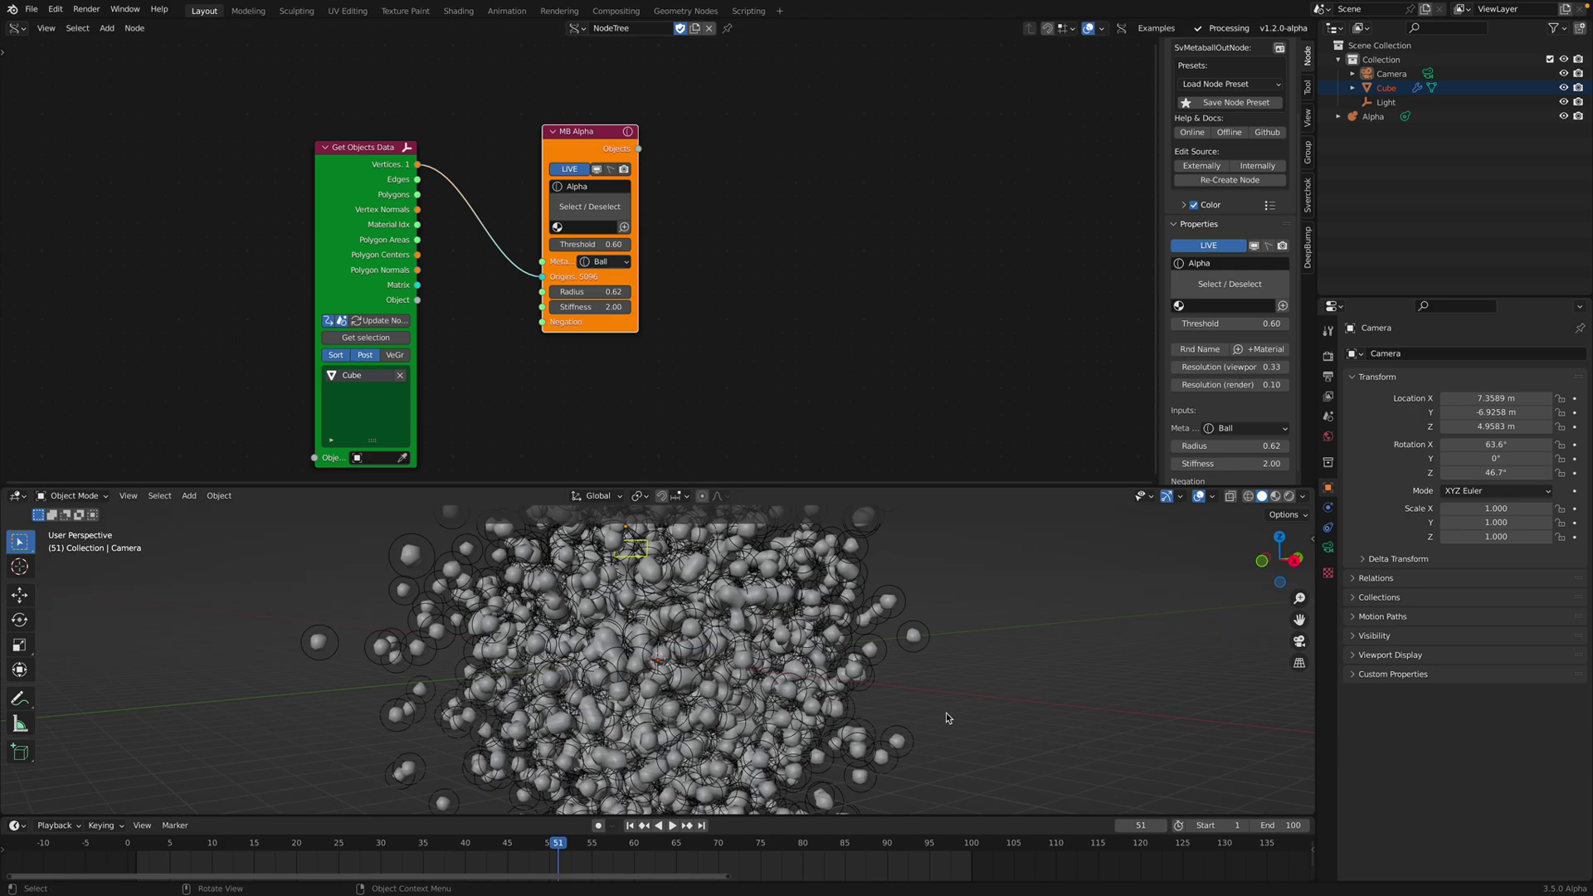
key(space)
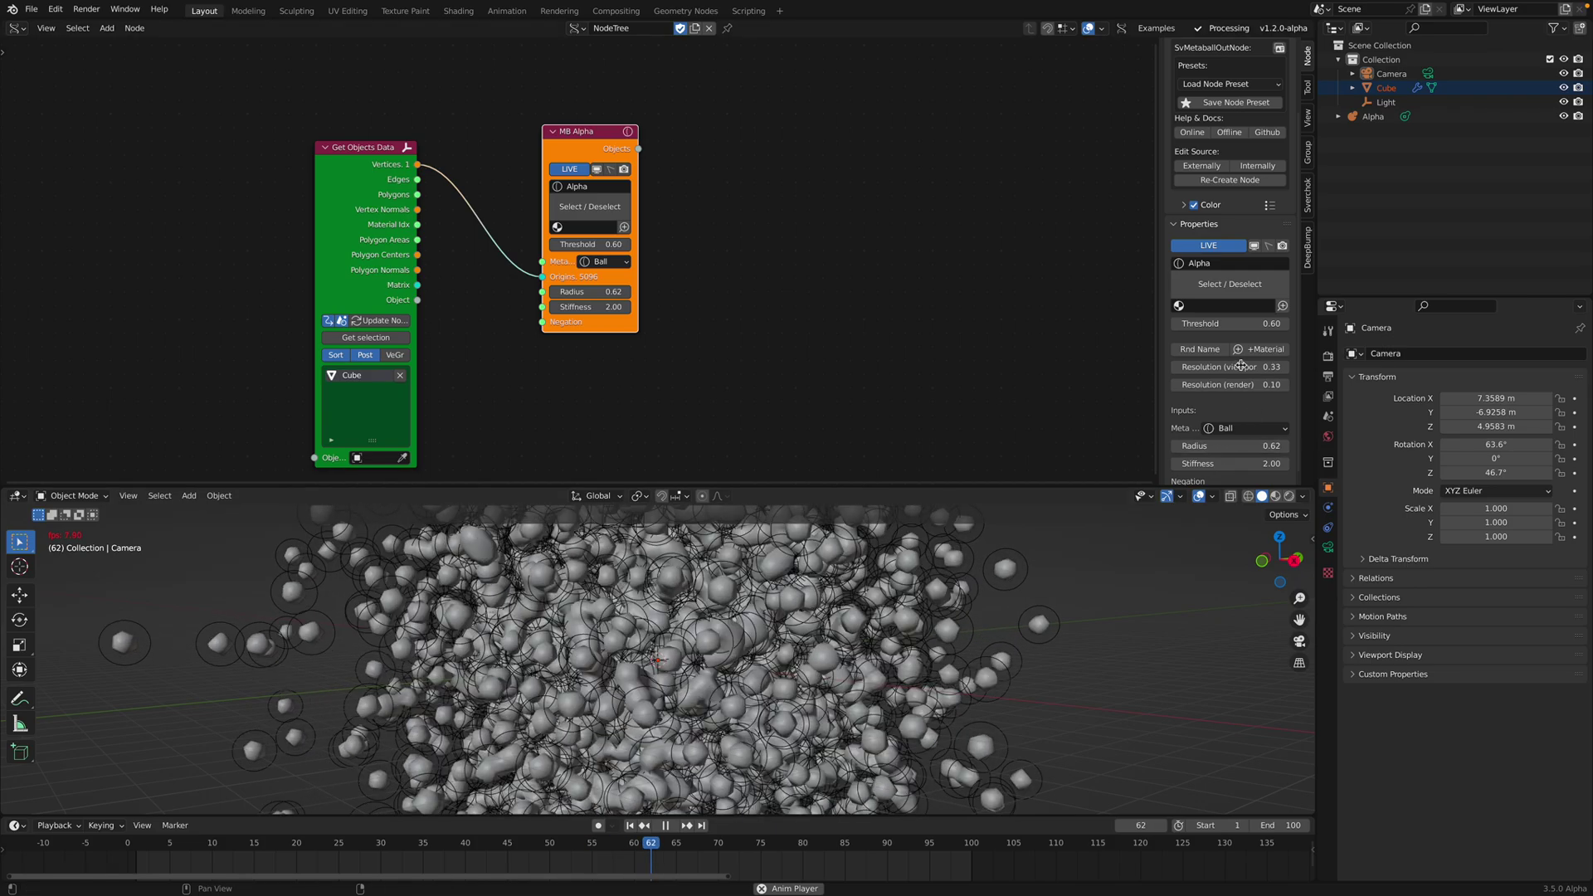
middle_drag(878, 673, 907, 677)
scroll(855, 664, down, 4)
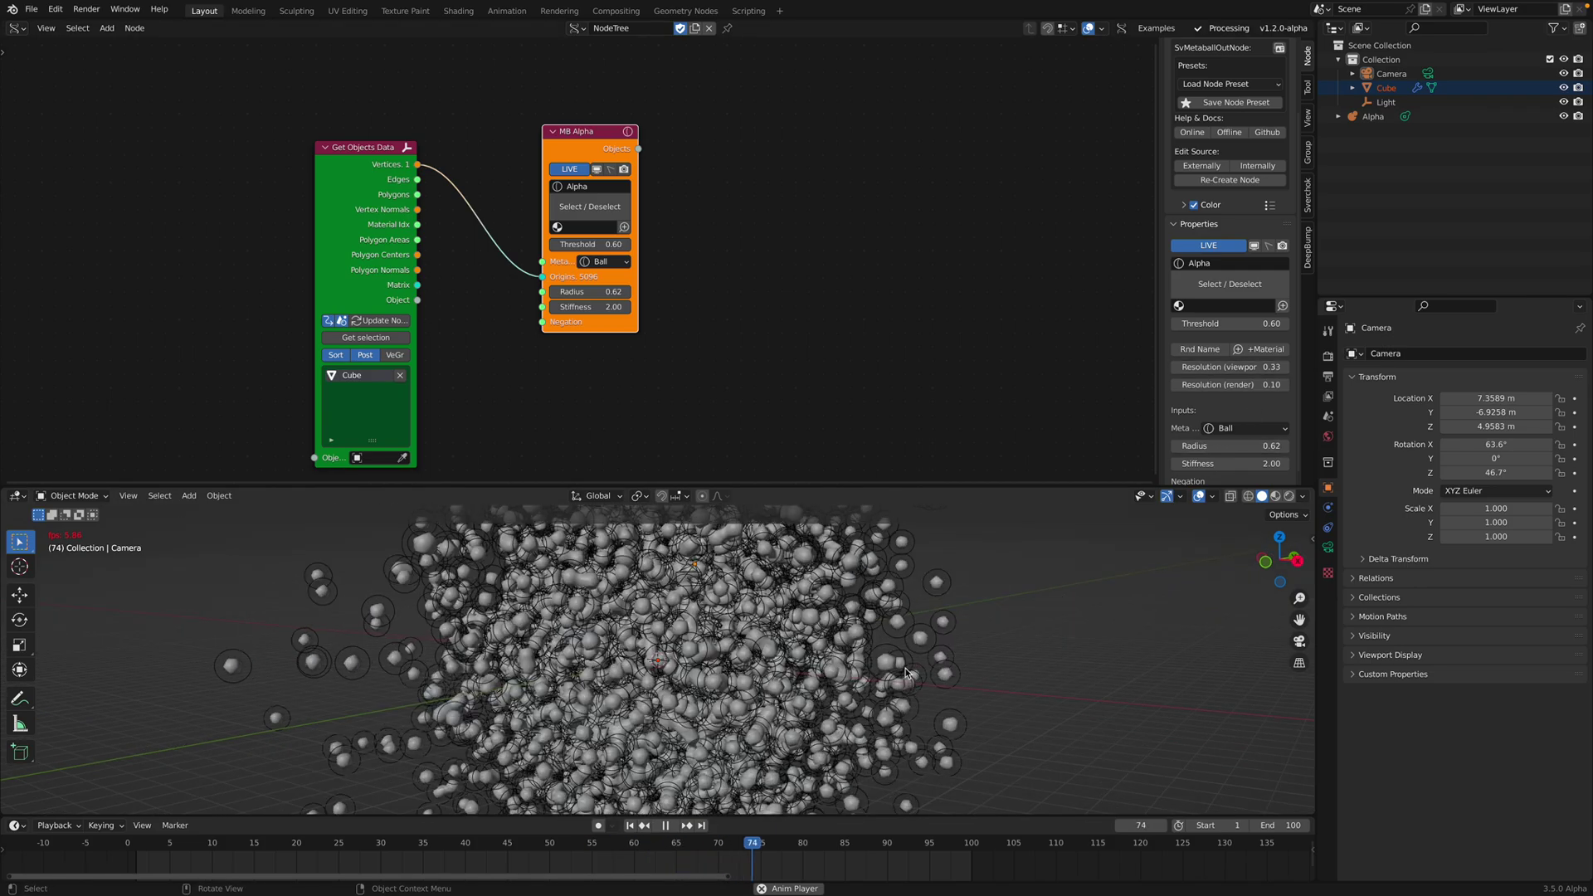
key(space)
Select the metaballs in the scene and expand the Alpha object in the Outliner
click(808, 647)
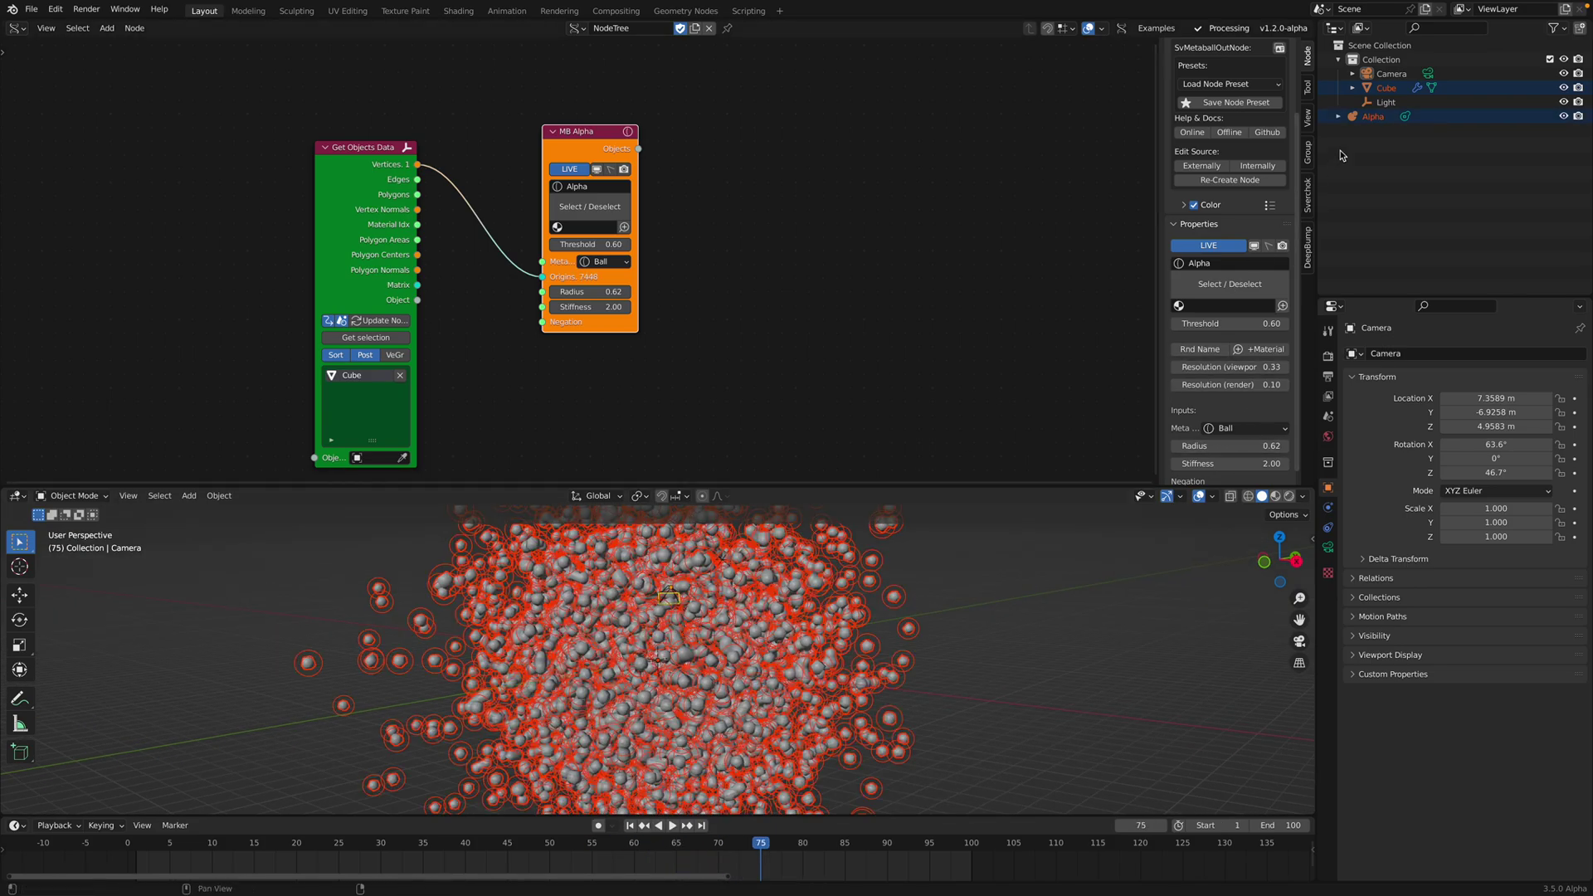
click(1339, 116)
scroll(752, 274, up, 1)
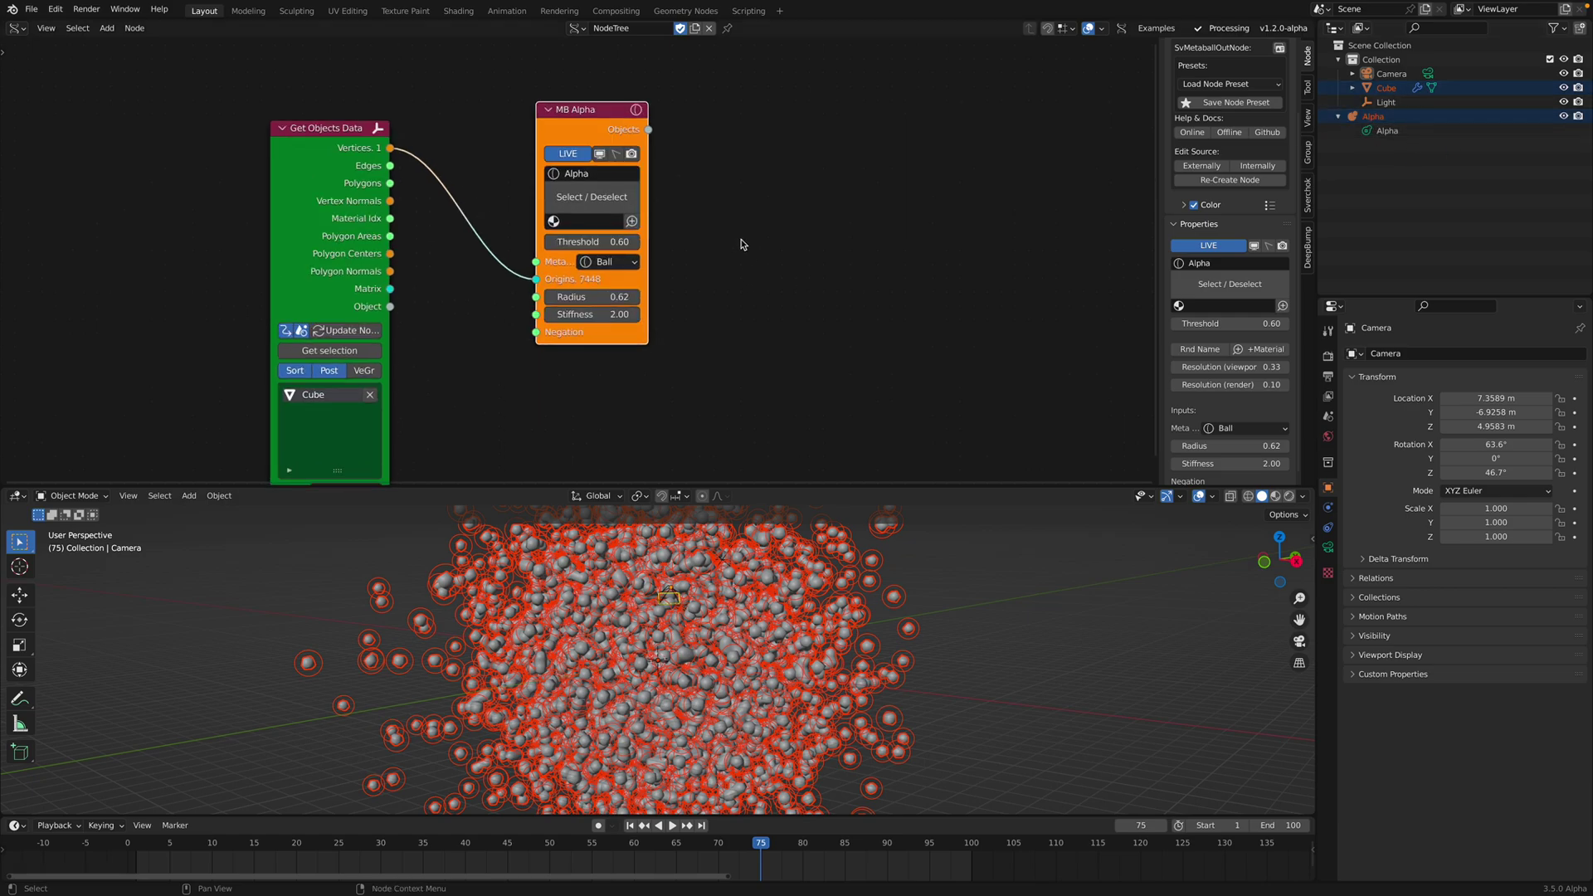
Duplicate the Get Objects Data node and connect the Metaball Viewer's Objects output to the copy's Objects input
key(alt+space)
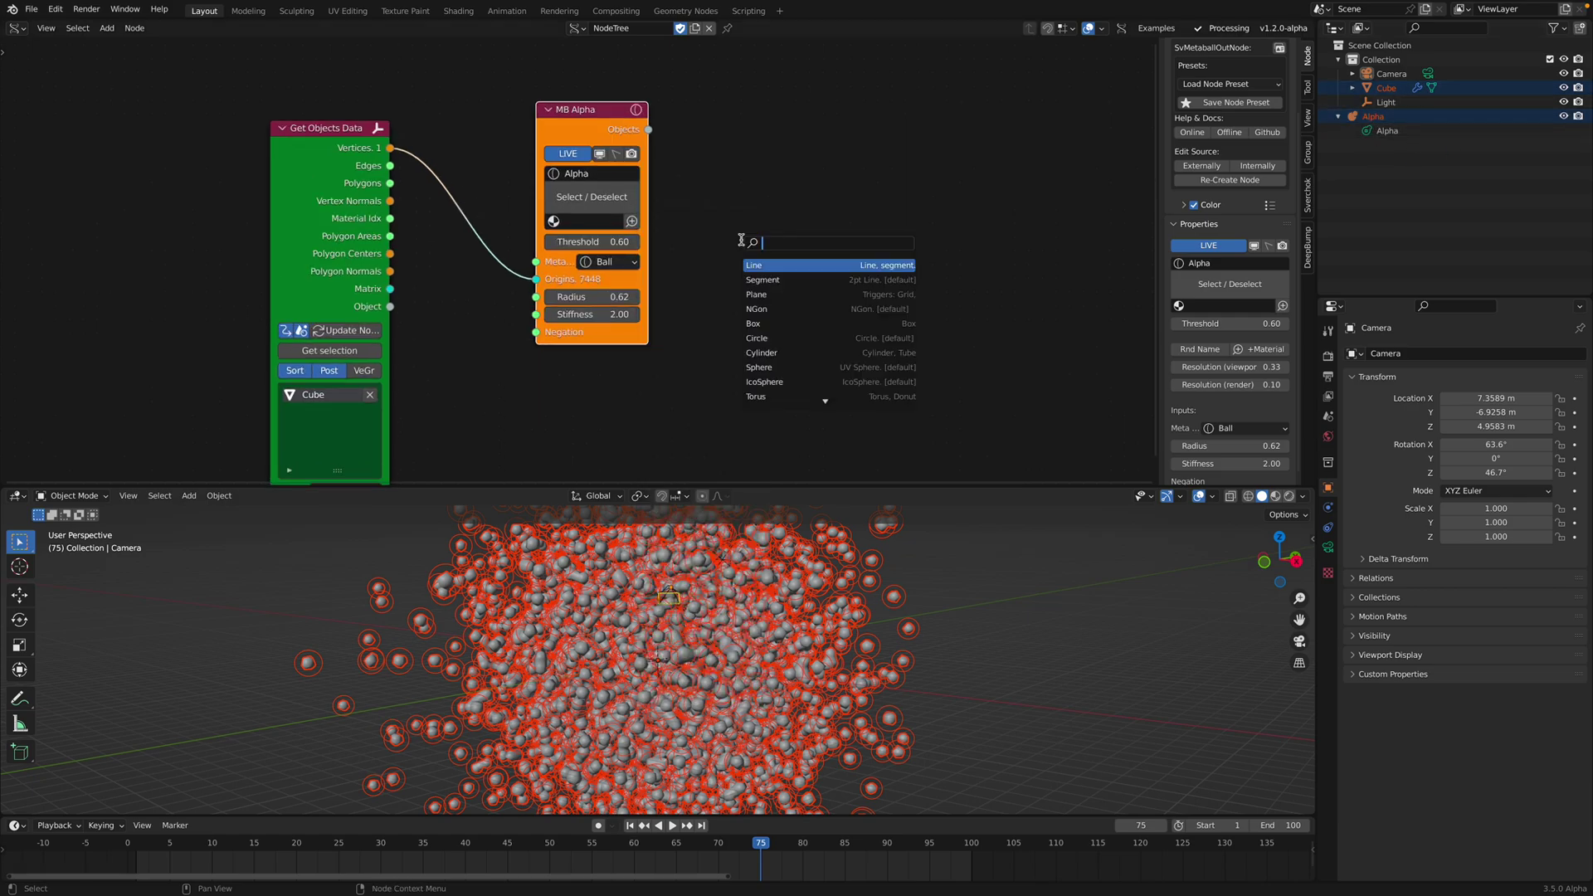
key(Escape)
click(363, 131)
key(shift+d)
click(861, 73)
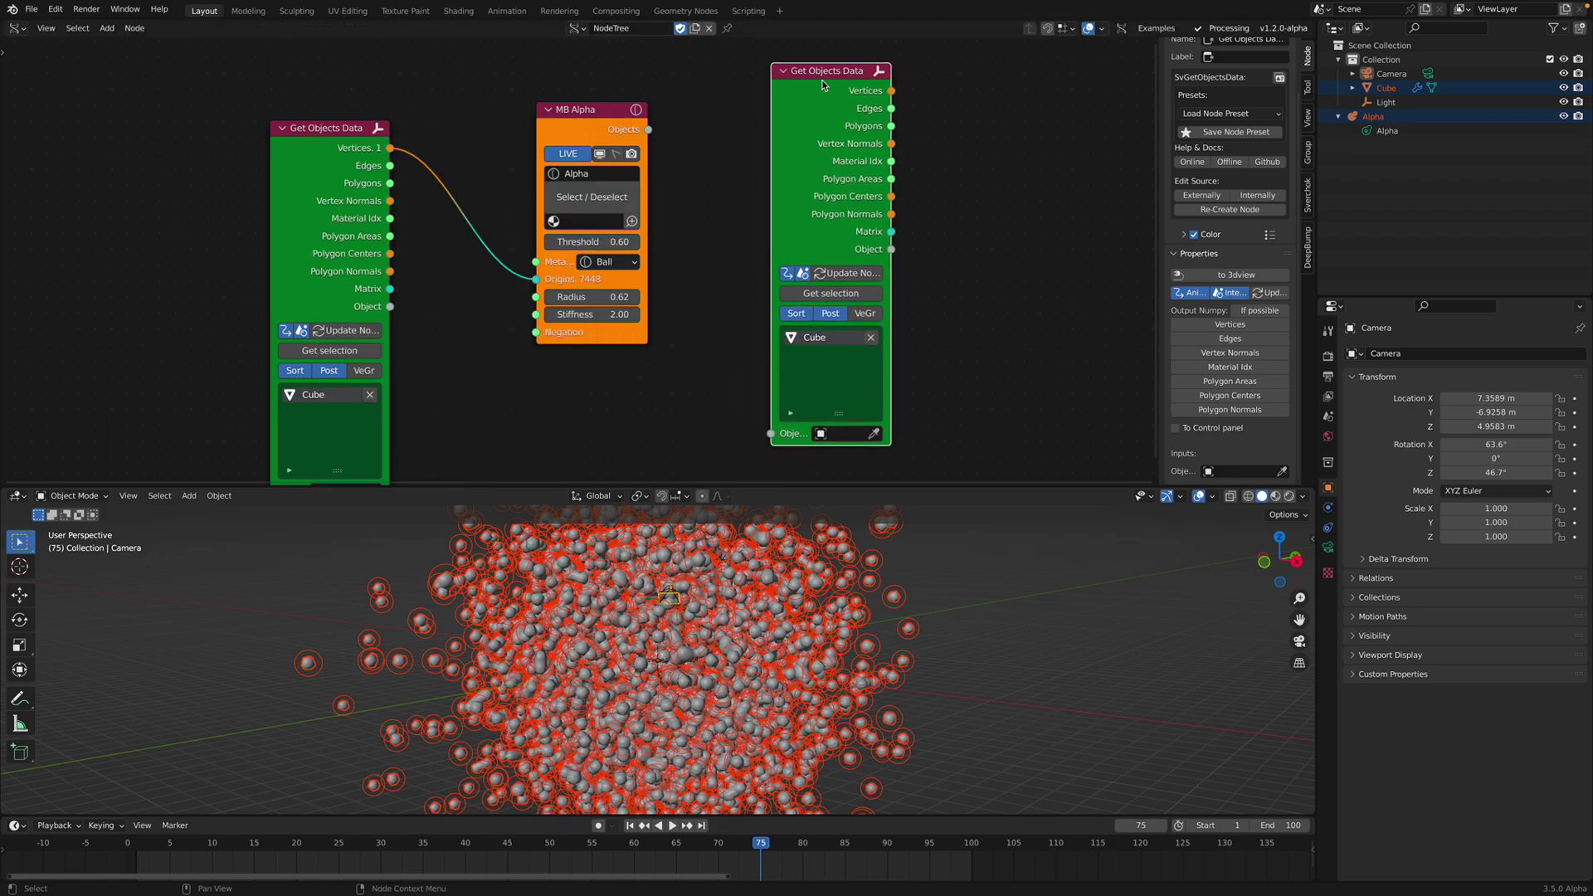
drag(653, 131, 763, 245)
drag(780, 422, 778, 427)
drag(797, 145, 760, 150)
Add a Mesh Viewer node and connect the second Get Objects Data node's Vertices, Edges and Polygons outputs to it
middle_drag(945, 197, 891, 207)
key(shift+a)
click(931, 191)
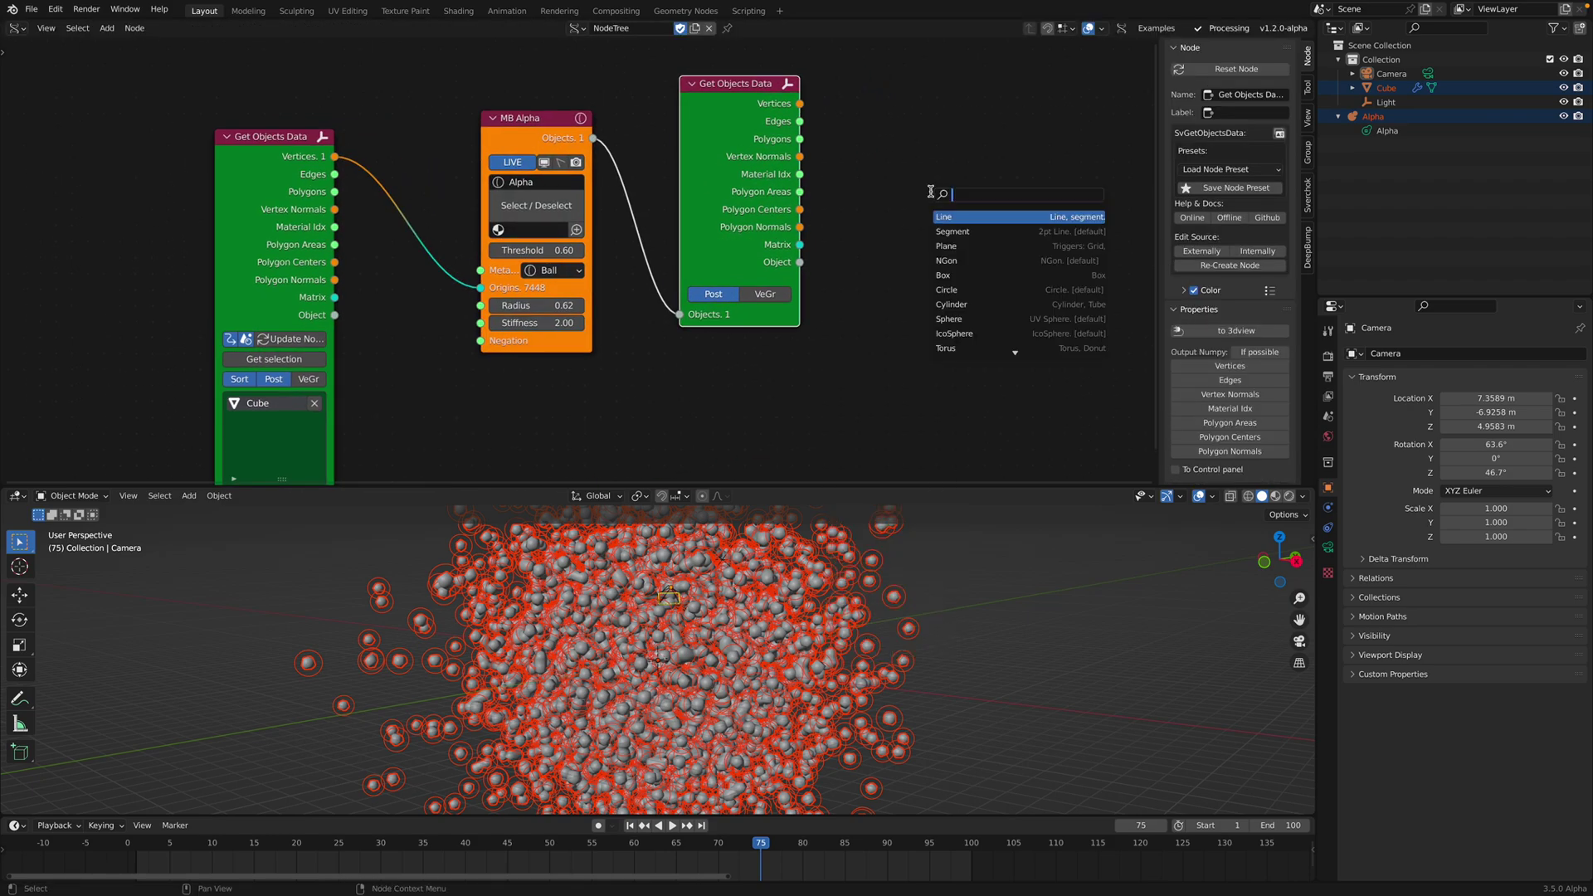
text(mesh vi)
key(Return)
click(888, 128)
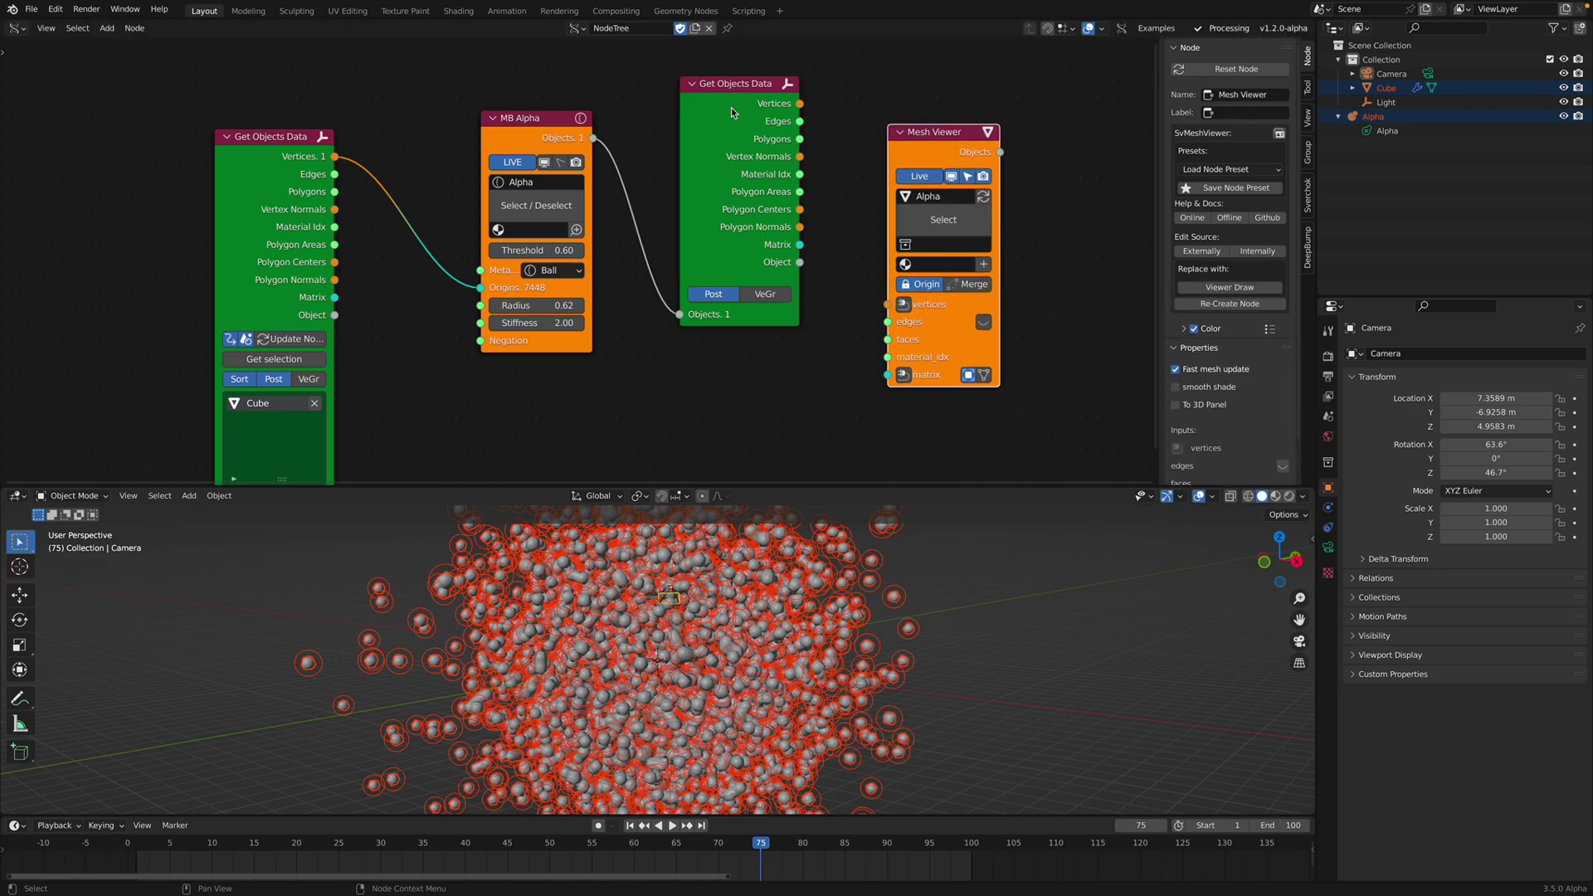
drag(540, 123, 493, 123)
drag(718, 83, 671, 84)
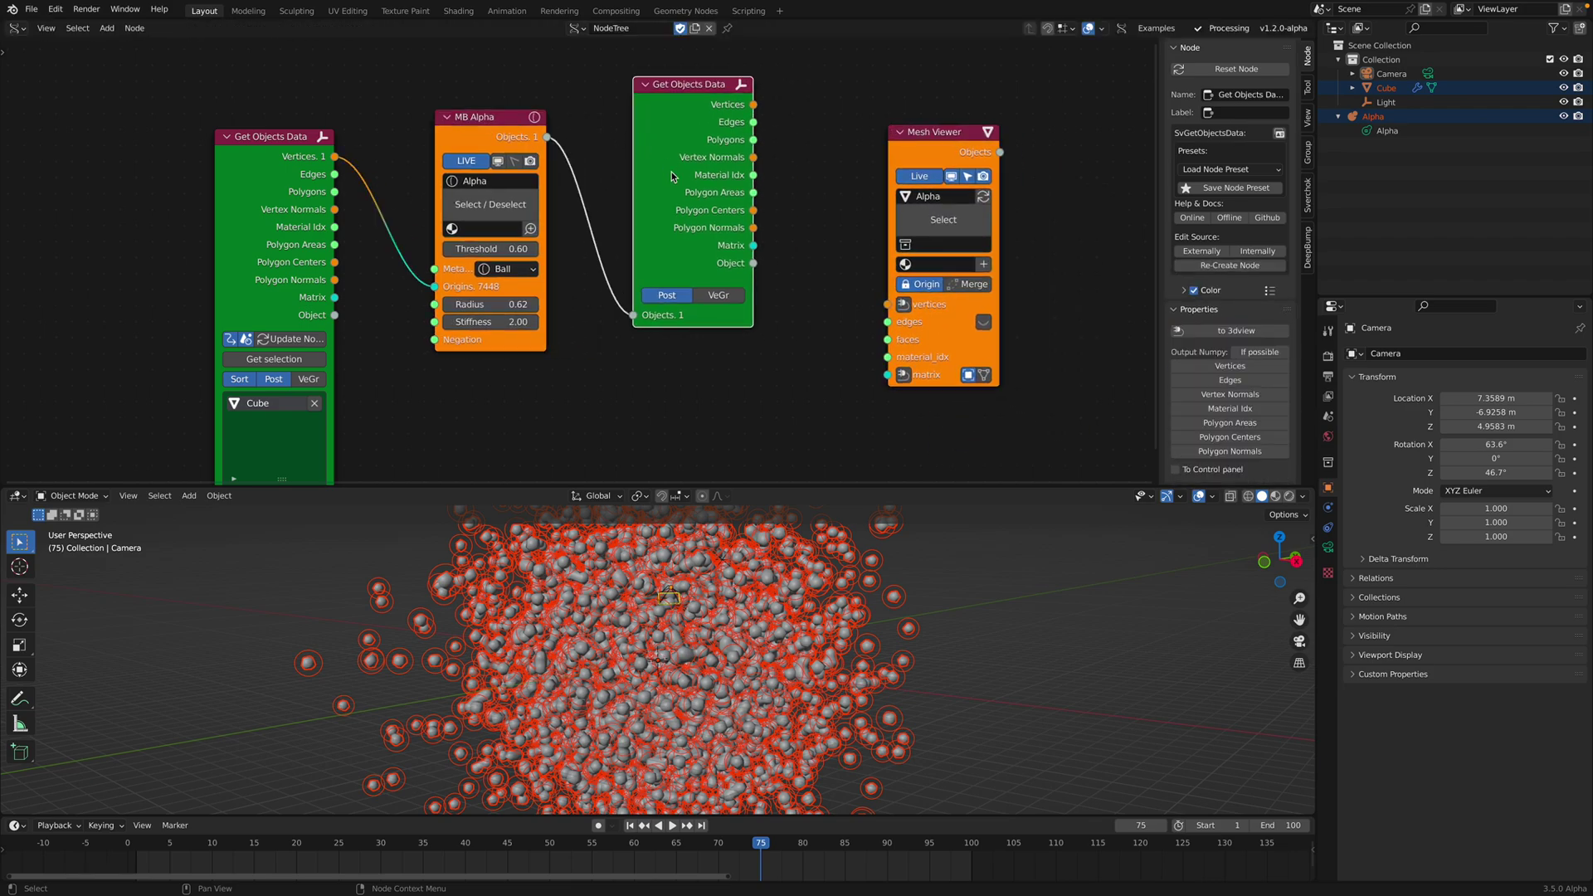
shift+click(933, 155)
key(f)
Attach a Matrix In node to the Mesh Viewer's matrix input and set its X location to 24.960
middle_drag(876, 305, 853, 261)
click(881, 330)
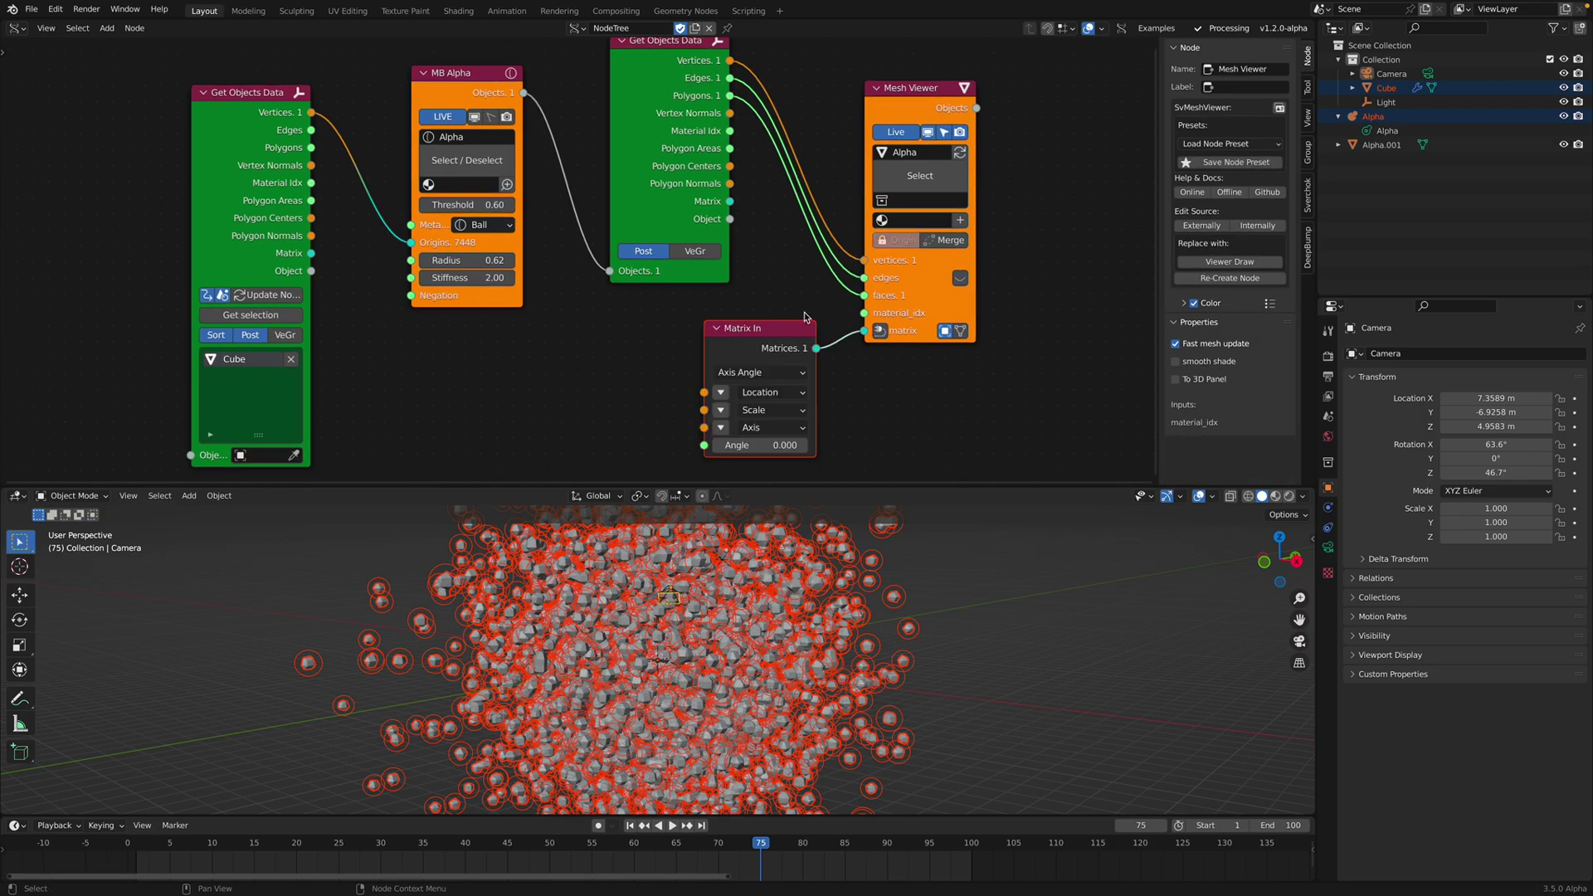
click(711, 310)
middle_drag(710, 310, 658, 228)
click(668, 310)
drag(697, 310, 788, 309)
middle_drag(780, 618, 804, 614)
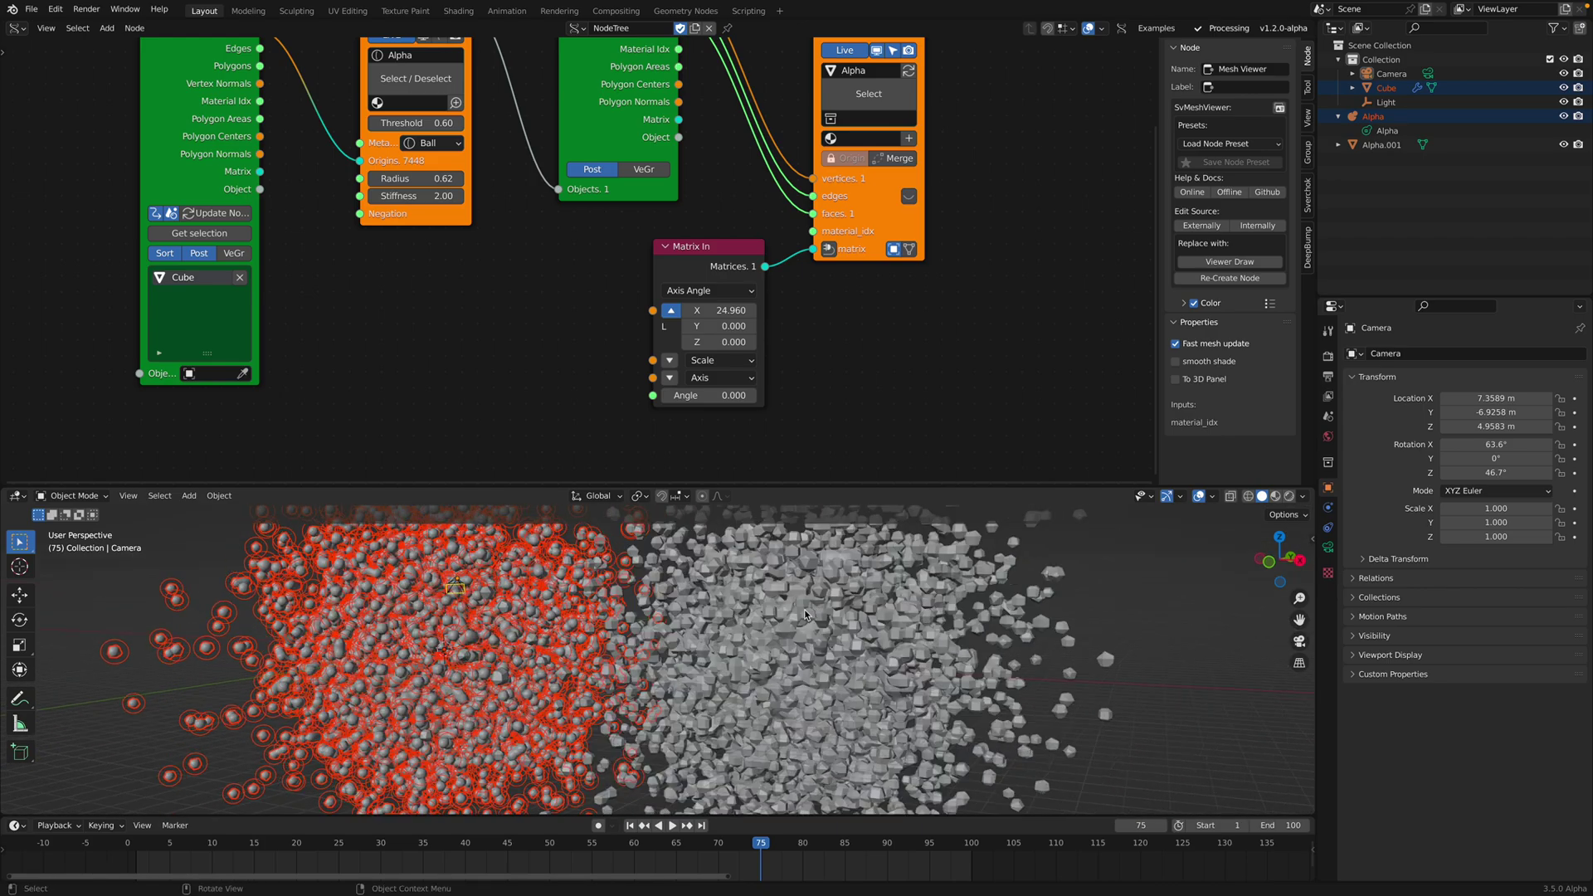
scroll(929, 378, down, 3)
middle_drag(929, 376, 866, 377)
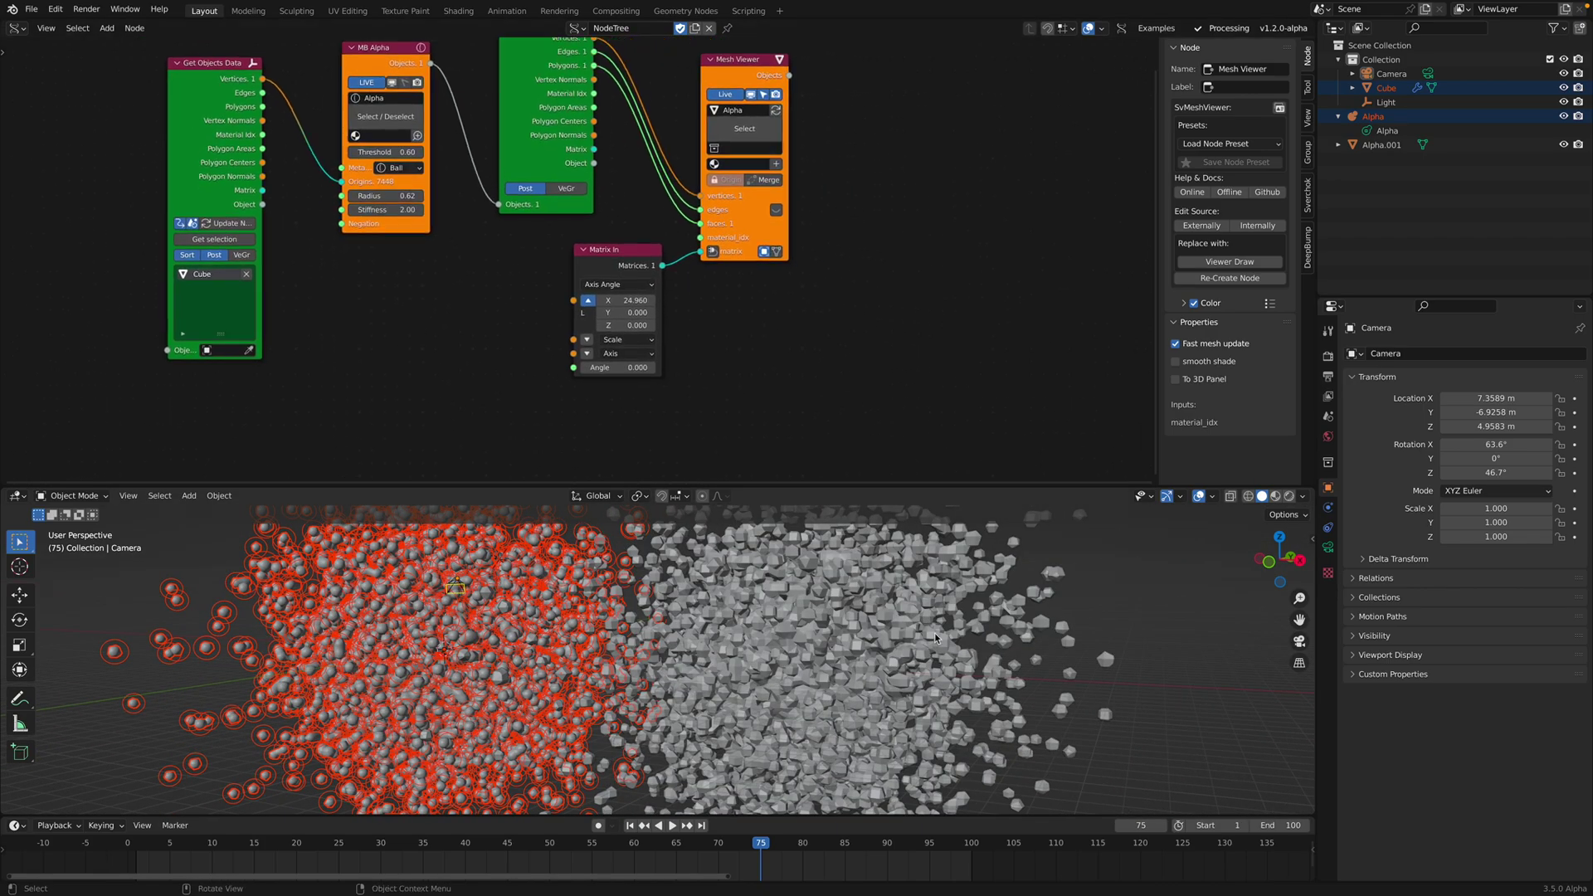
Select the offset Alpha.001 mesh and save the file to the Desktop as metaball.blend
click(935, 633)
scroll(996, 636, down, 3)
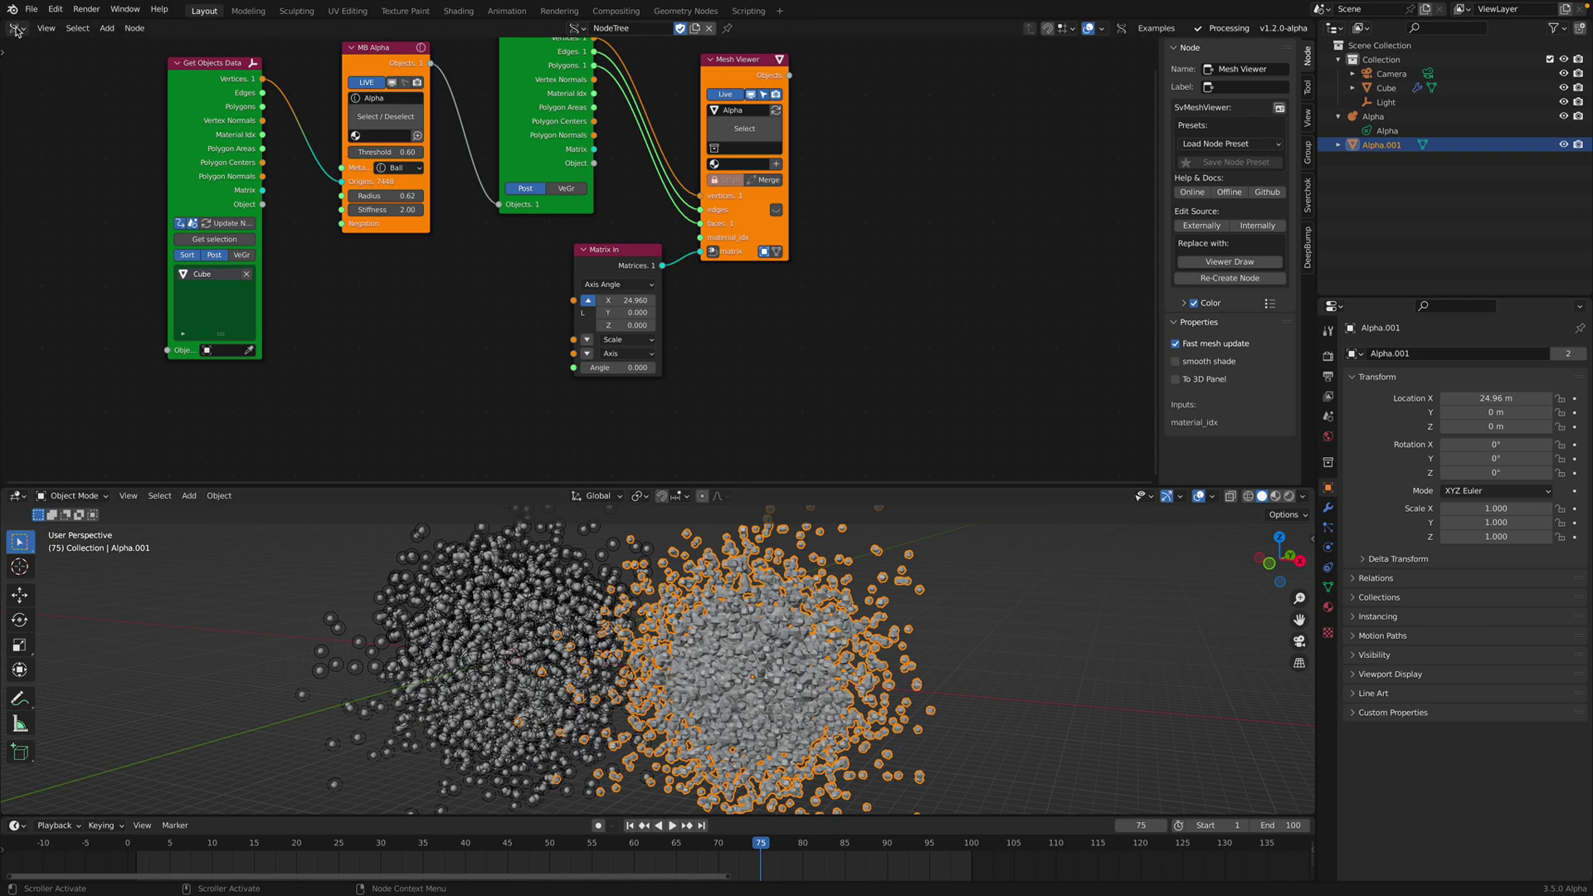
key(super+s)
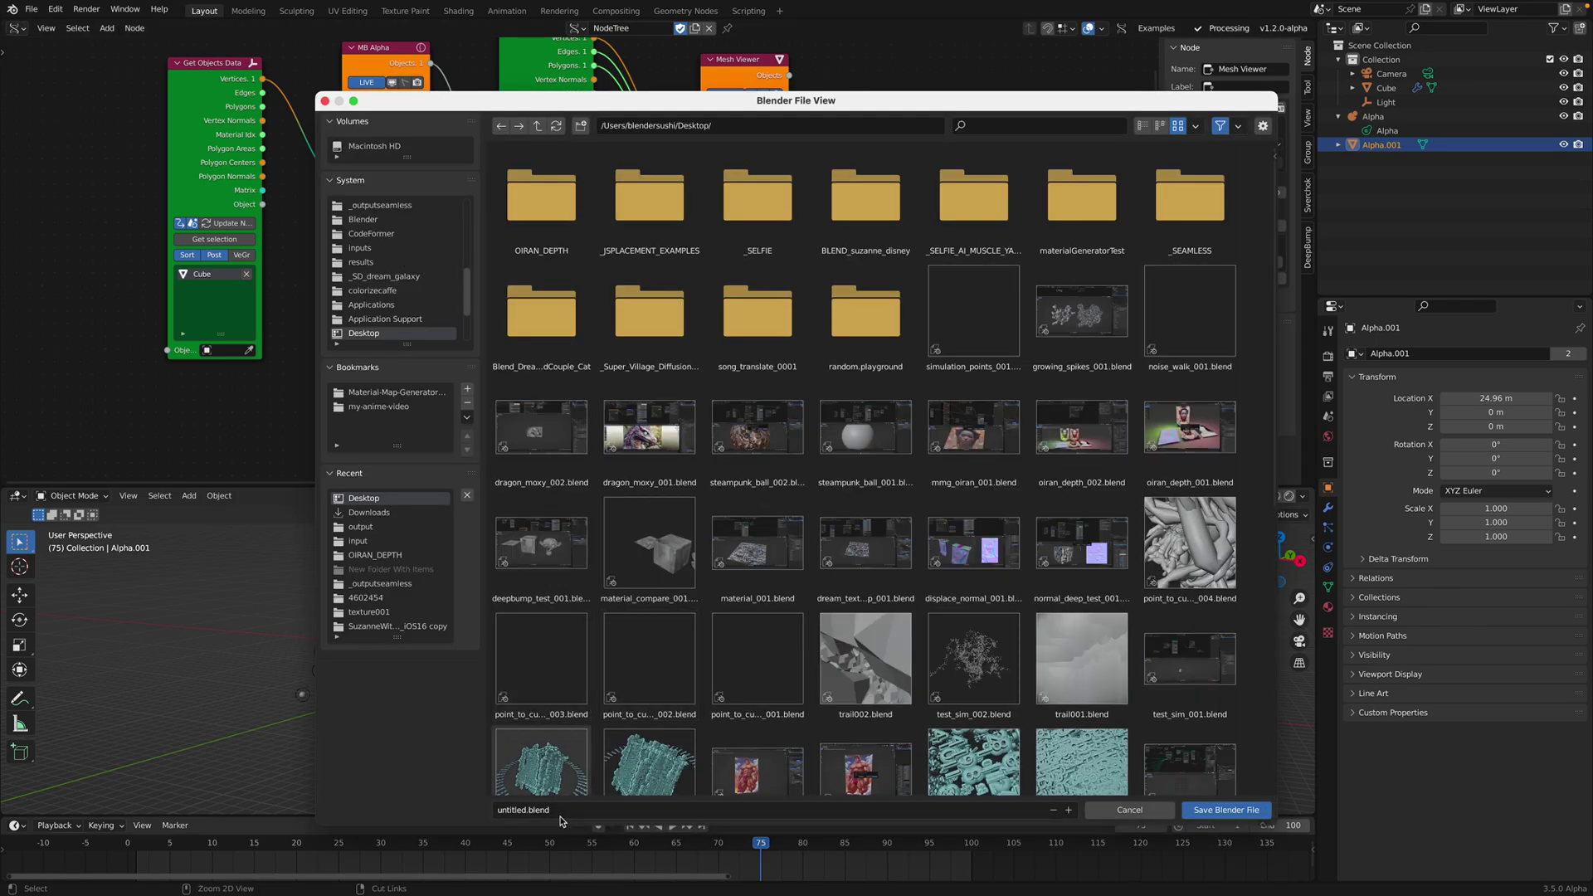
click(555, 811)
text(metaball)
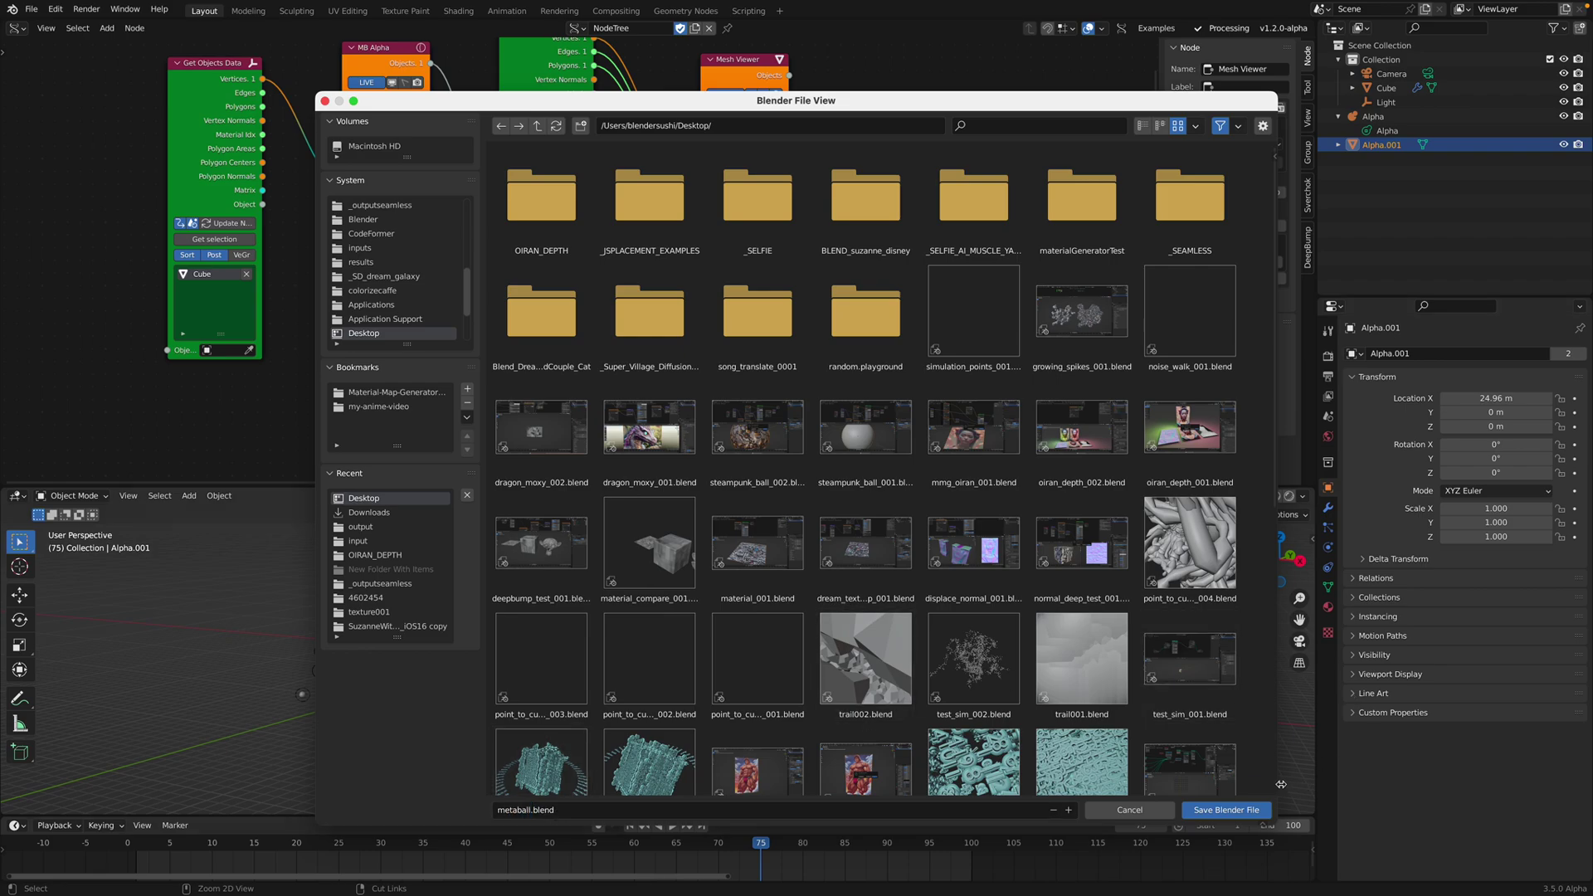
click(1227, 810)
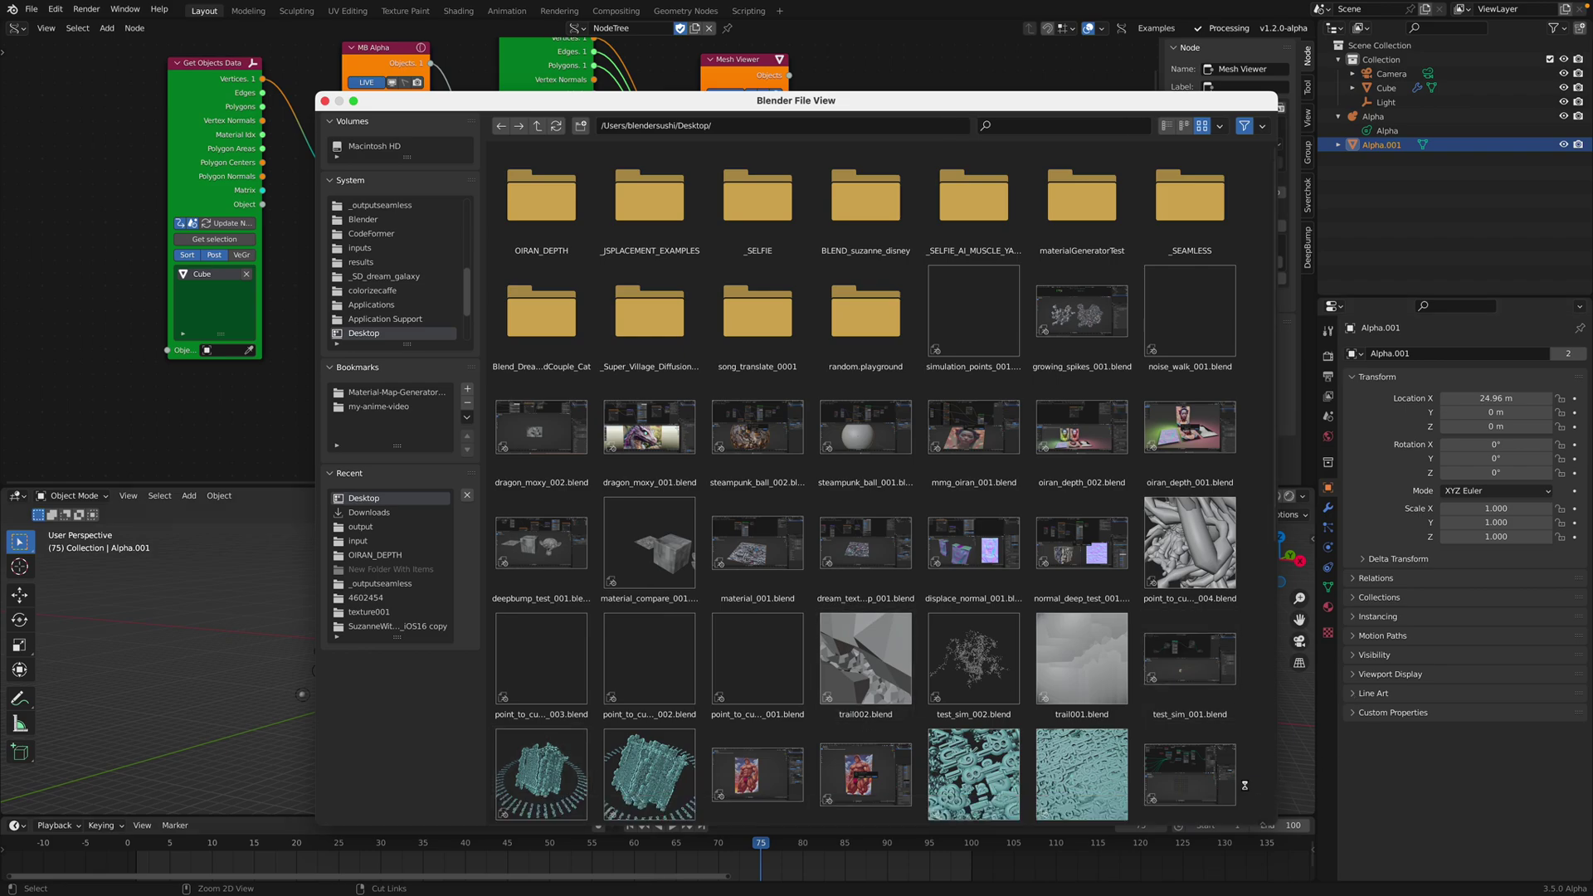
Switch the upper area to the Geometry Node Editor and create a new geometry nodes tree on Alpha.001
click(17, 30)
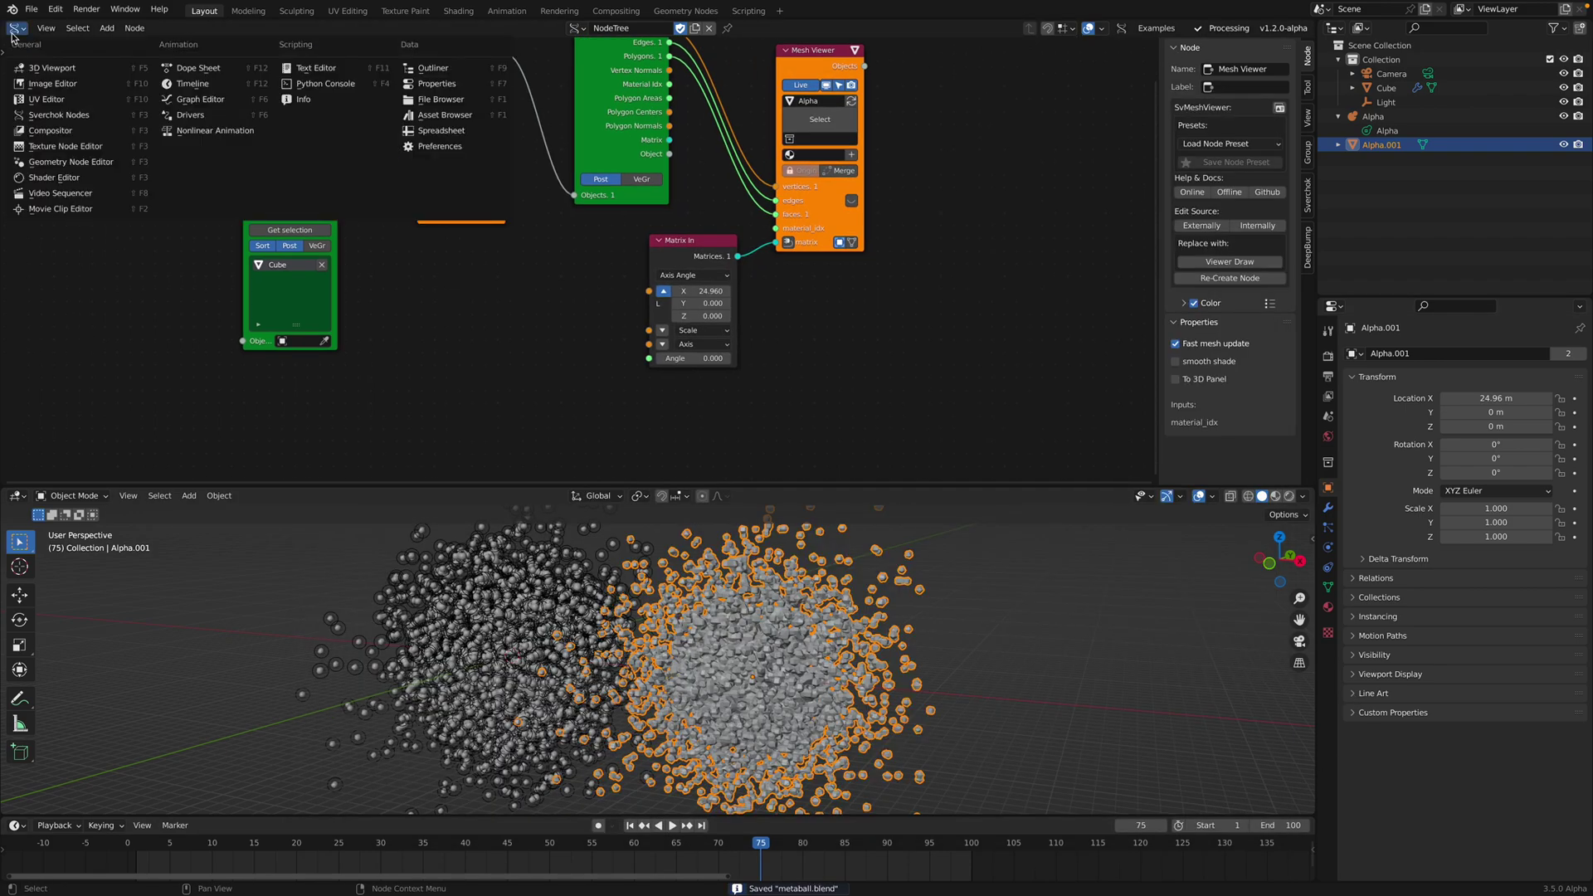
click(55, 150)
click(635, 28)
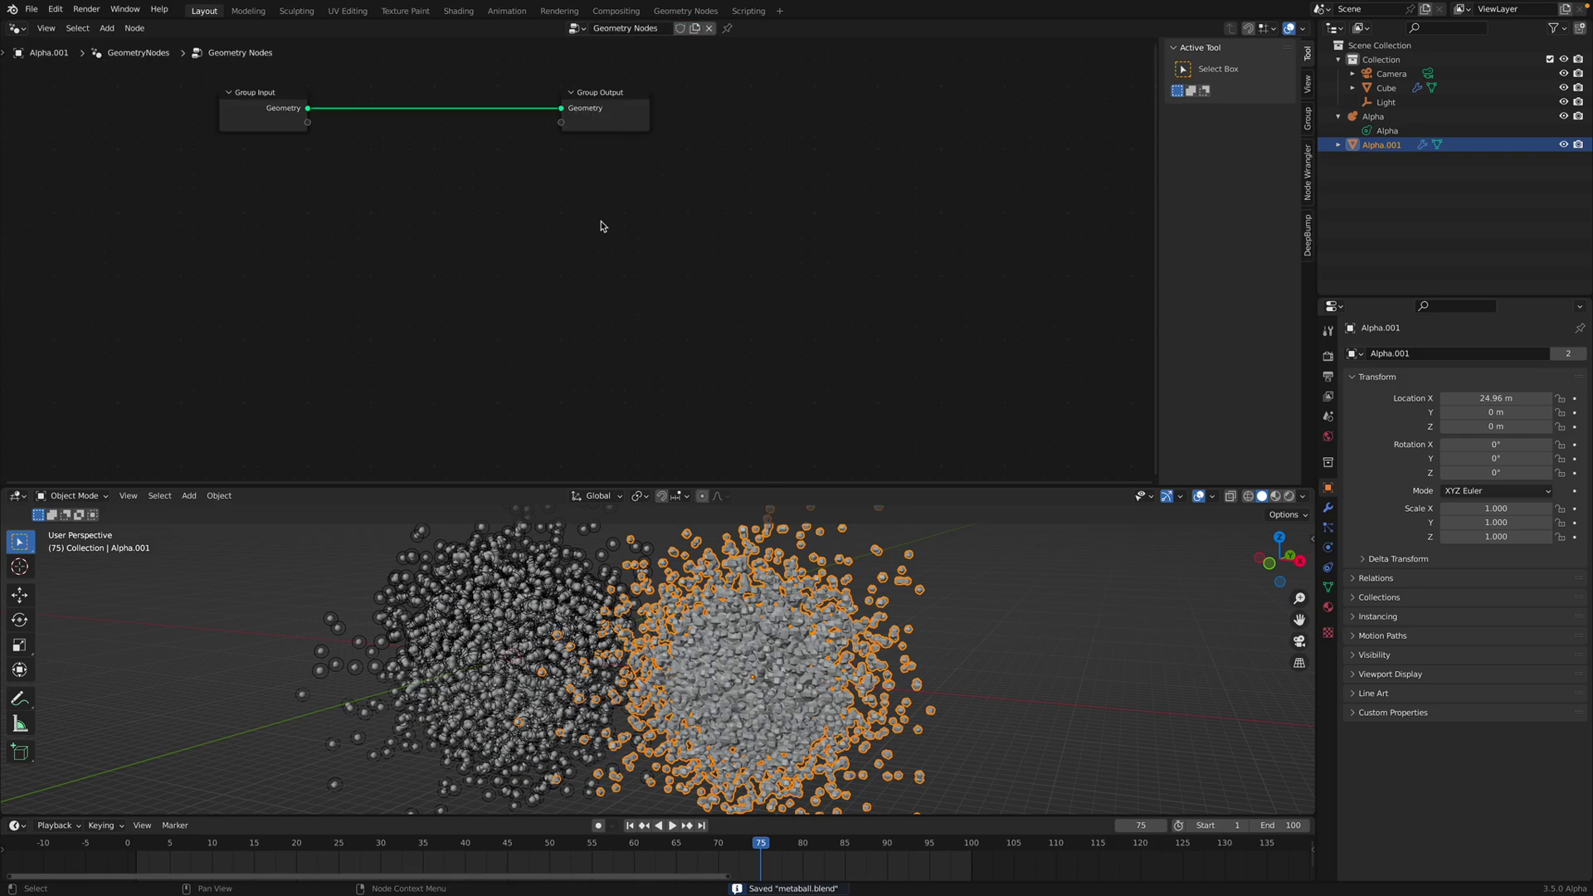
Insert an Extrude Mesh node between Group Input and Group Output and set its Offset Scale to 0.600
key(shift+a)
click(611, 259)
text(ex)
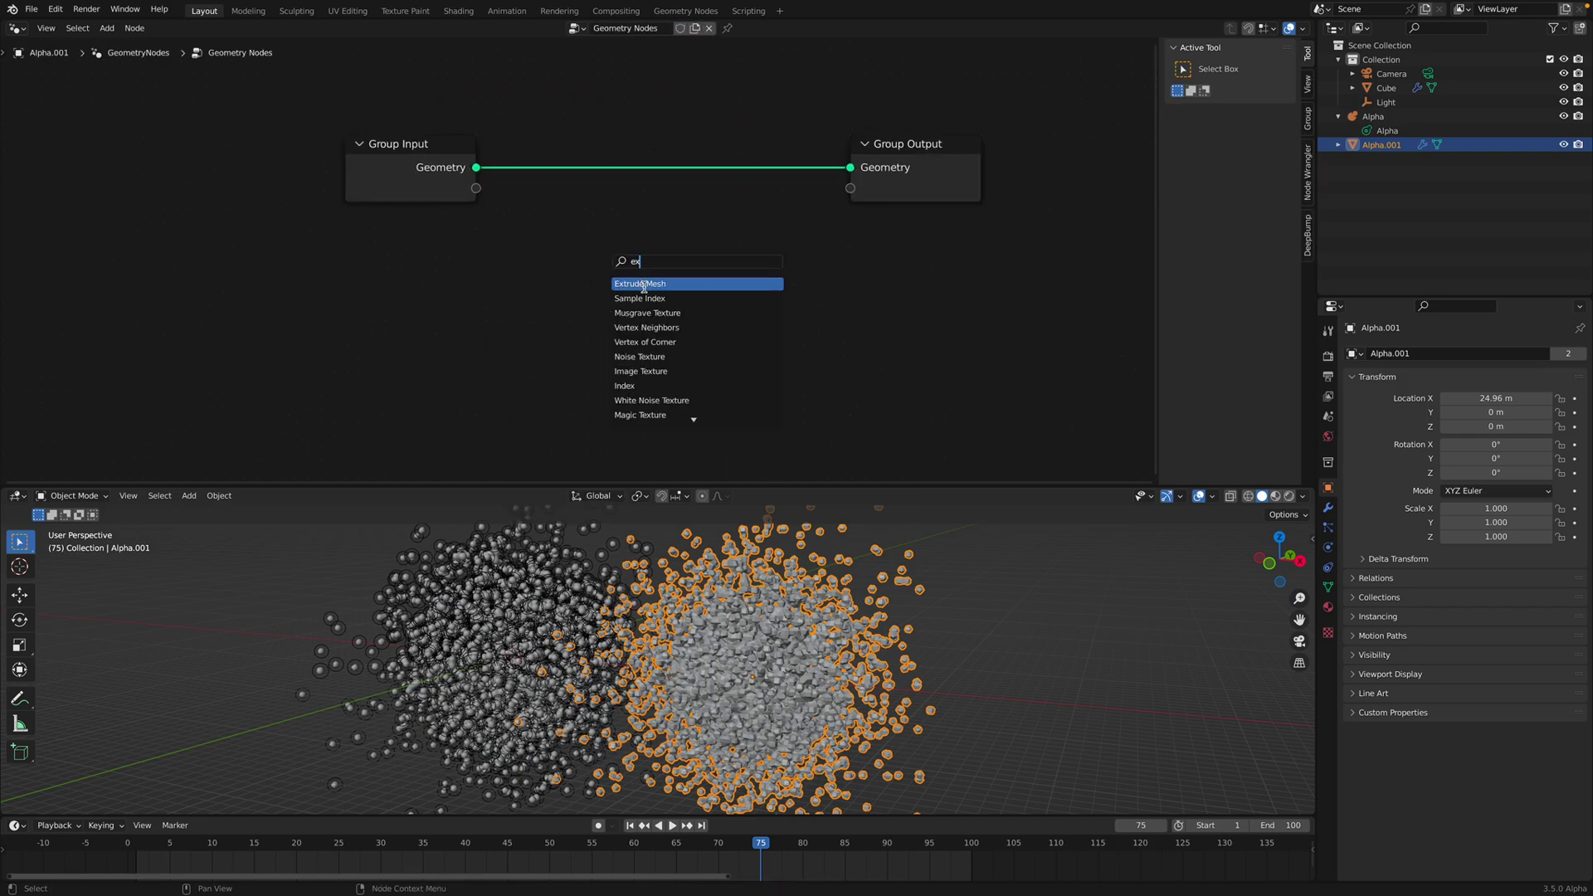
click(644, 284)
click(631, 304)
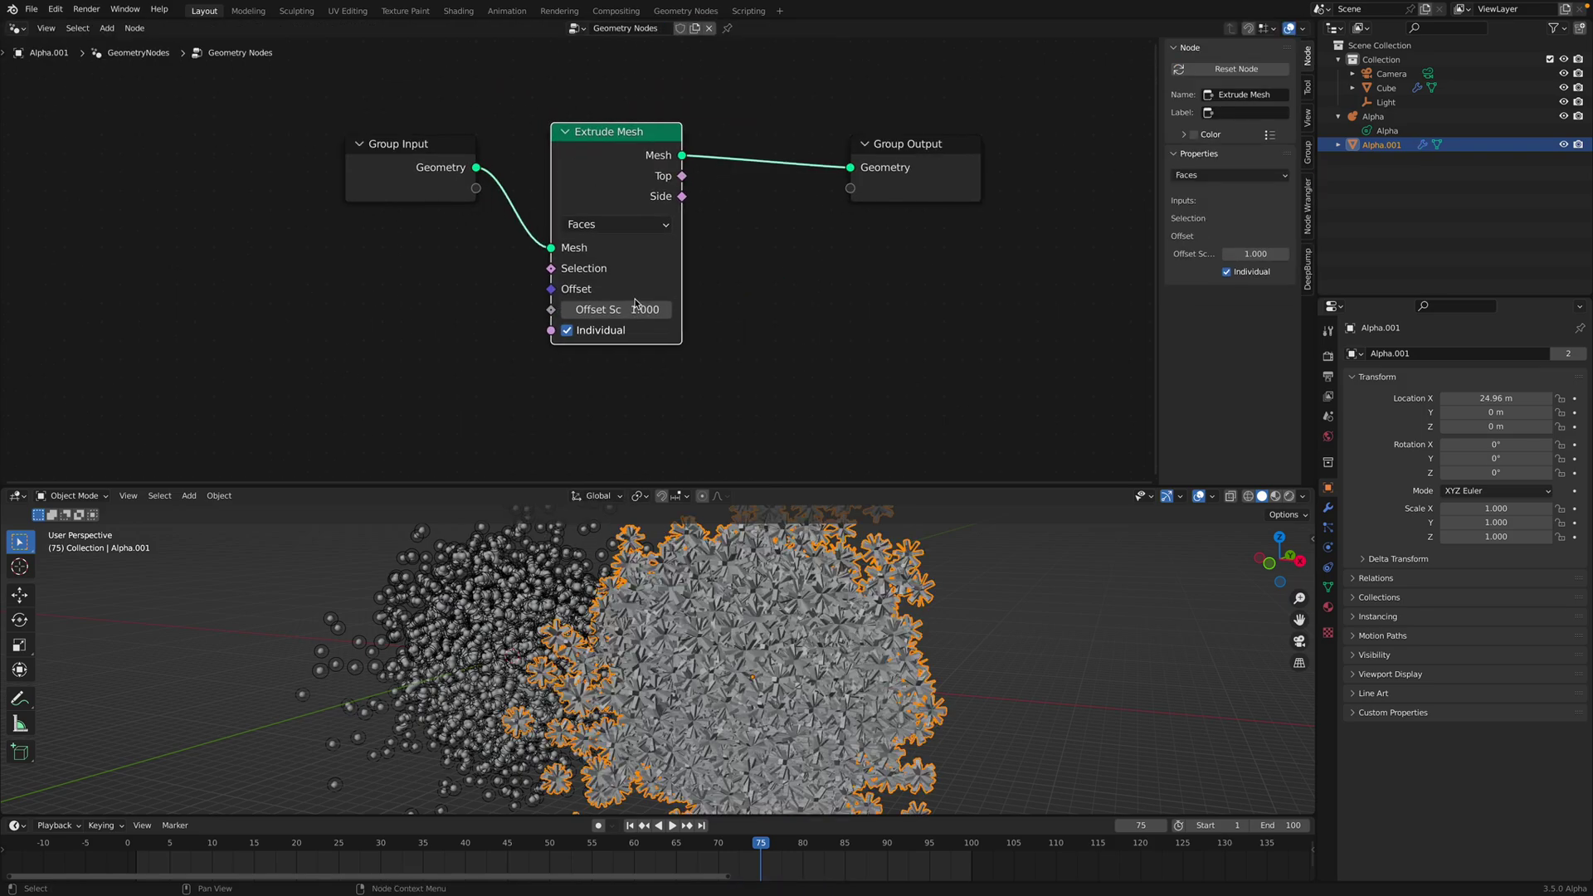
drag(615, 309, 586, 310)
Insert a Scale Elements node after Extrude Mesh, drive its Selection from the Top output and set Scale to 0.660
middle_drag(804, 238, 722, 253)
drag(867, 162, 926, 174)
key(shift+a)
text(sca)
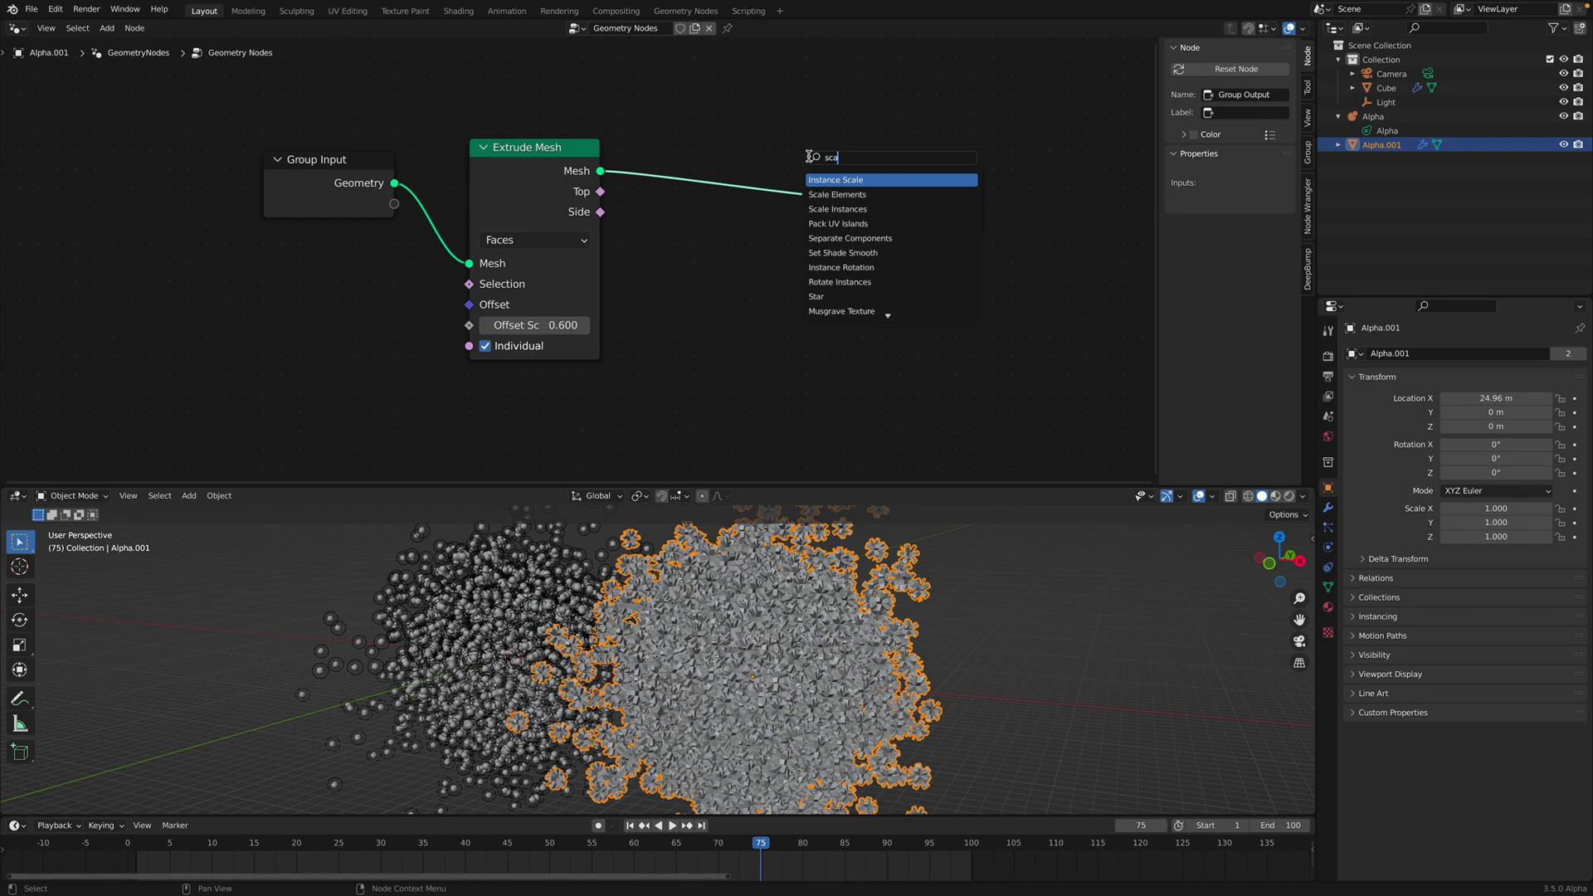
click(837, 195)
click(731, 187)
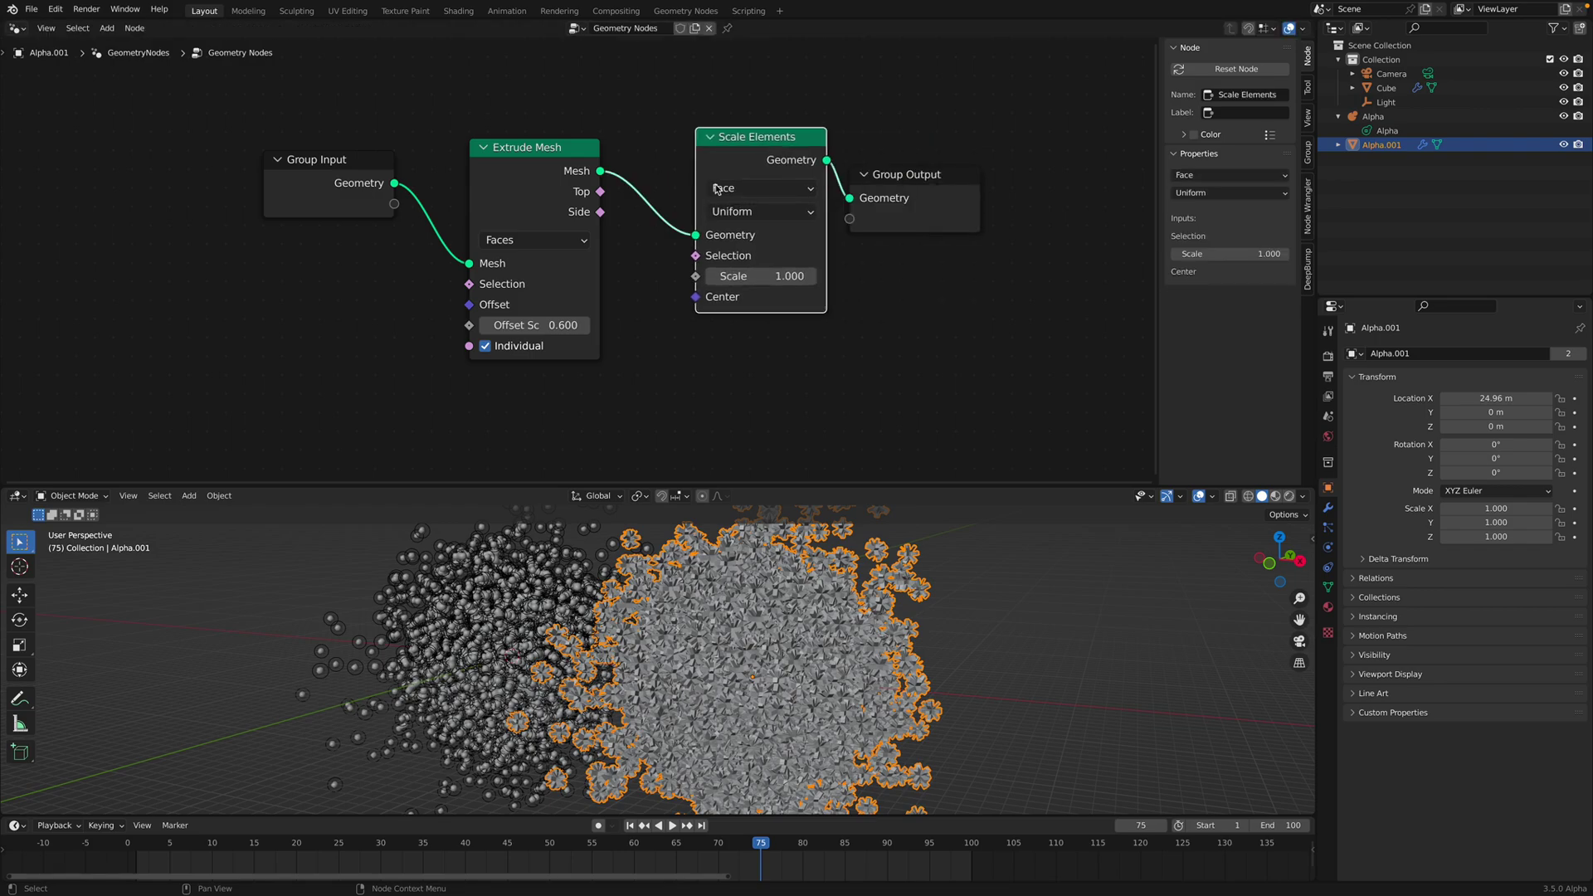
drag(603, 195, 722, 275)
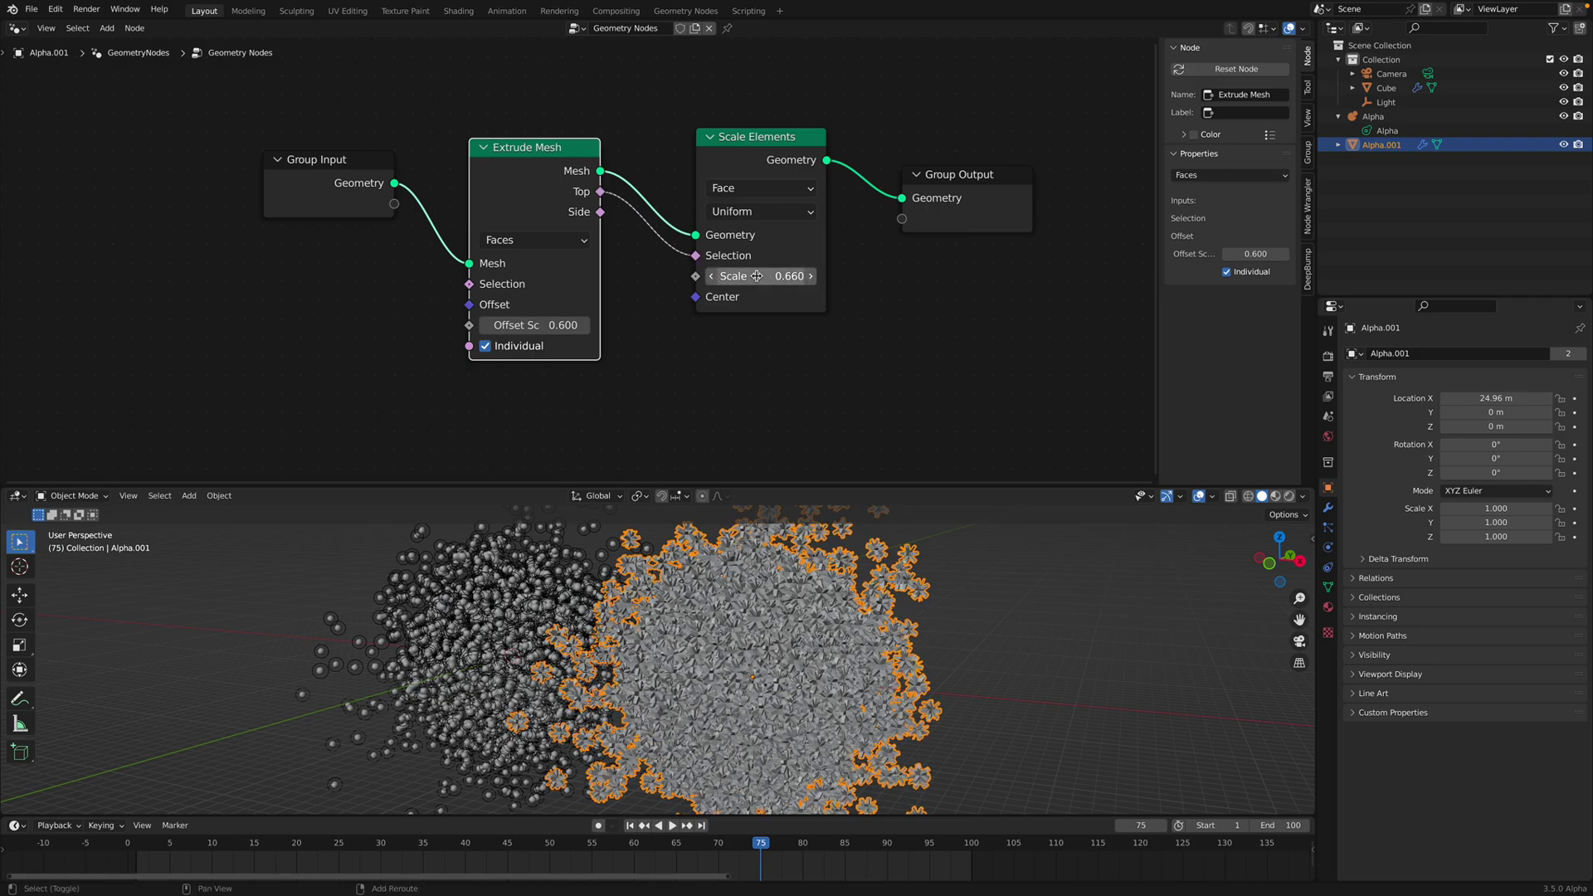
Insert a Merge by Distance node between Group Input and Extrude Mesh and set its Distance to 0.481 m
drag(323, 170, 180, 173)
key(shift+a)
click(292, 158)
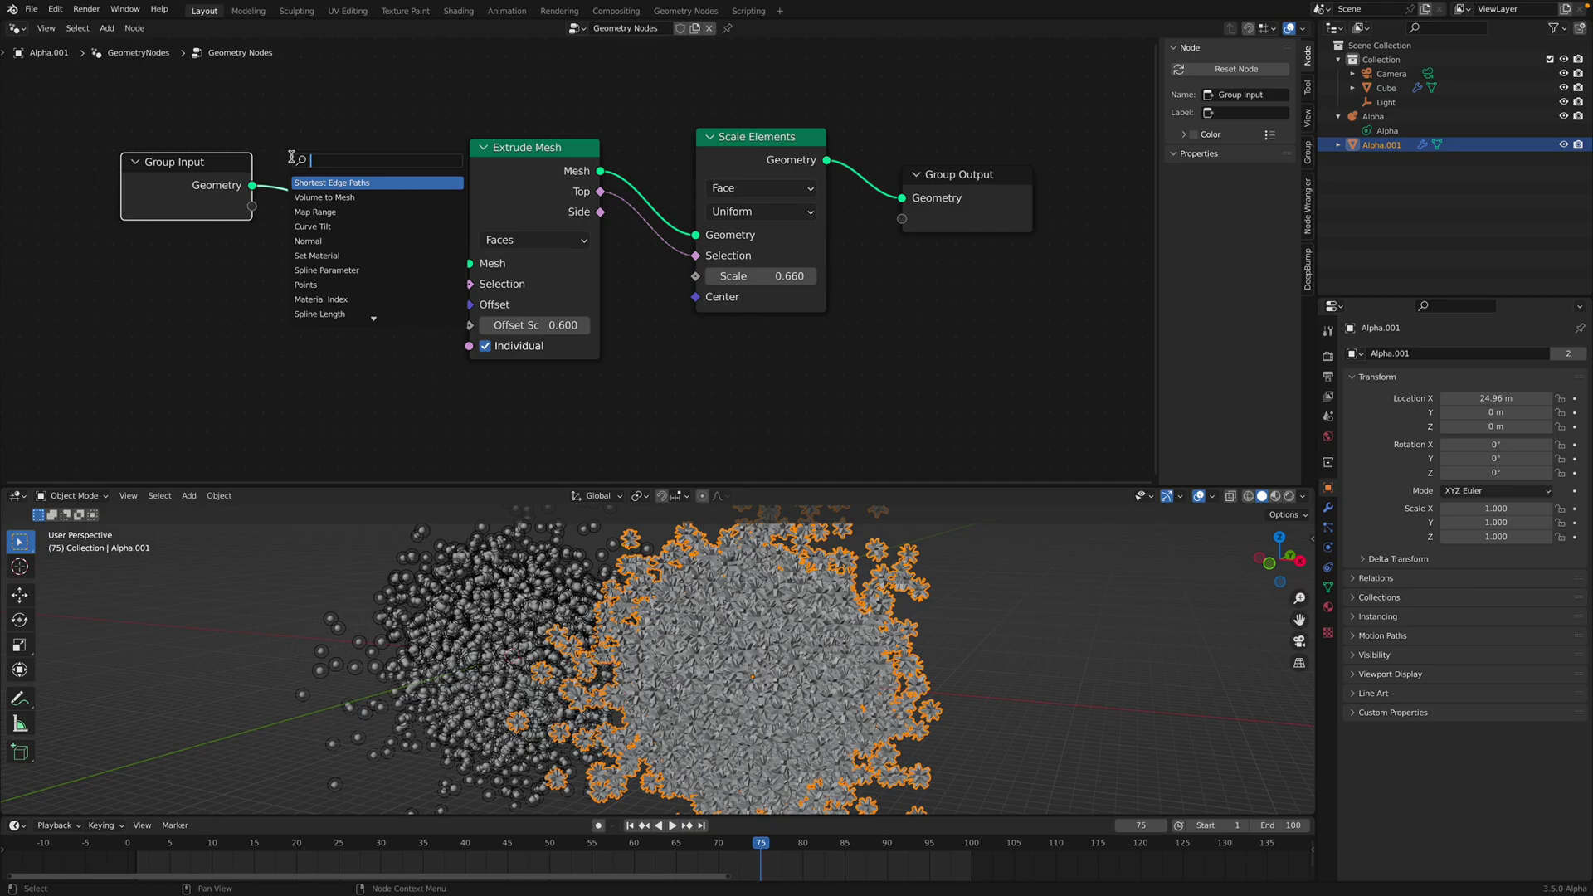
text(merge)
key(Return)
click(364, 252)
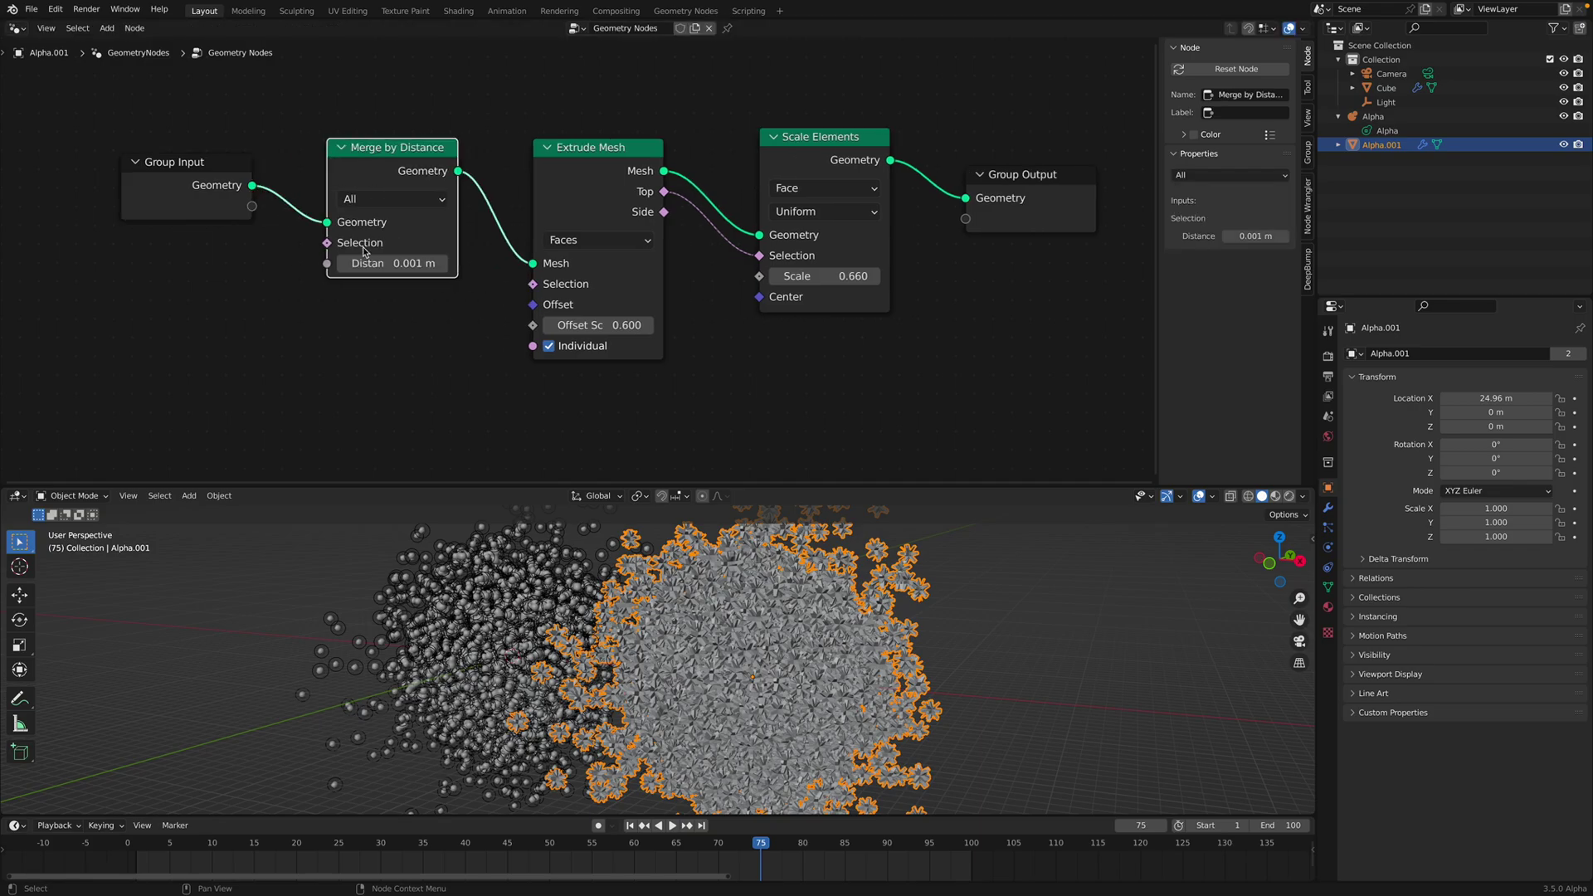
drag(365, 264, 475, 263)
Enlarge the 3D viewport, deselect the mesh and play the animation briefly to inspect the merged, extruded geometry
middle_drag(744, 556, 774, 556)
drag(823, 486, 818, 375)
click(994, 510)
scroll(994, 510, up, 2)
key(space)
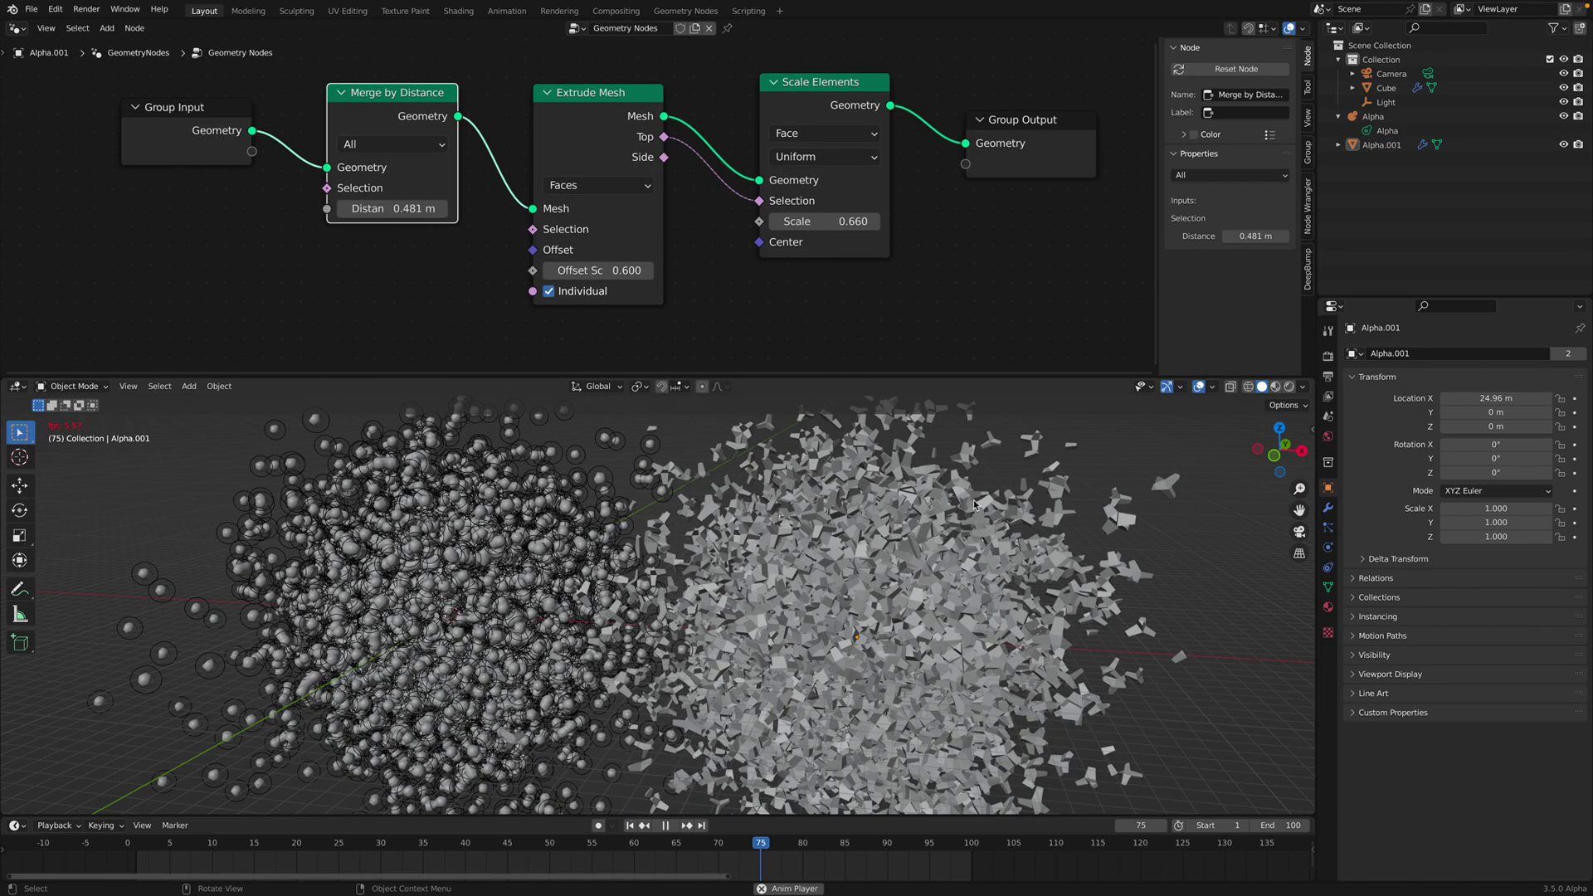
key(space)
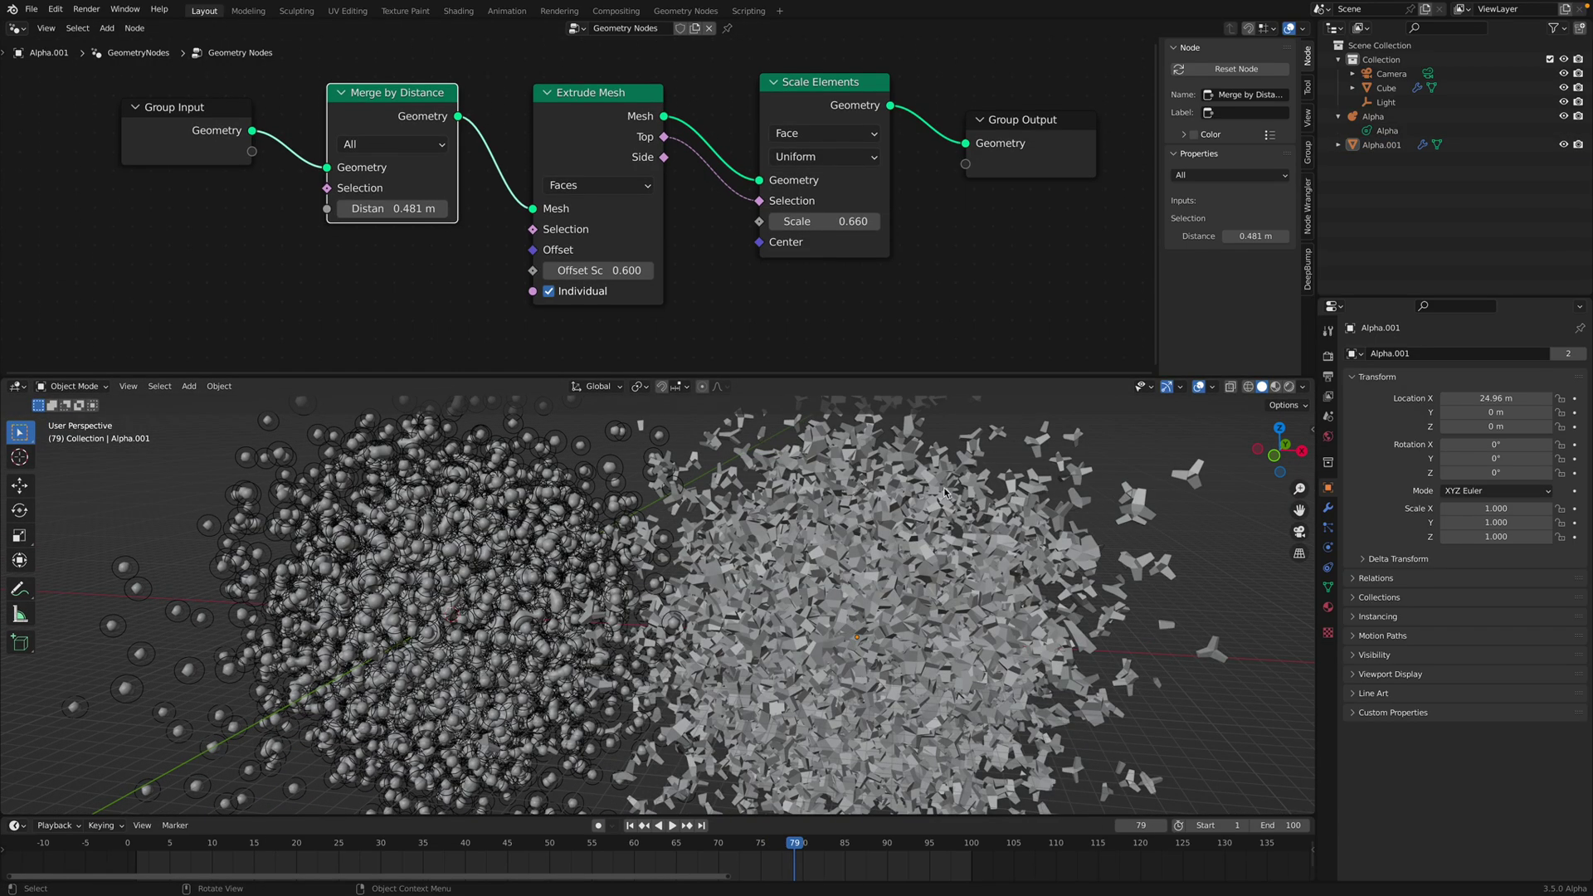
scroll(818, 564, down, 2)
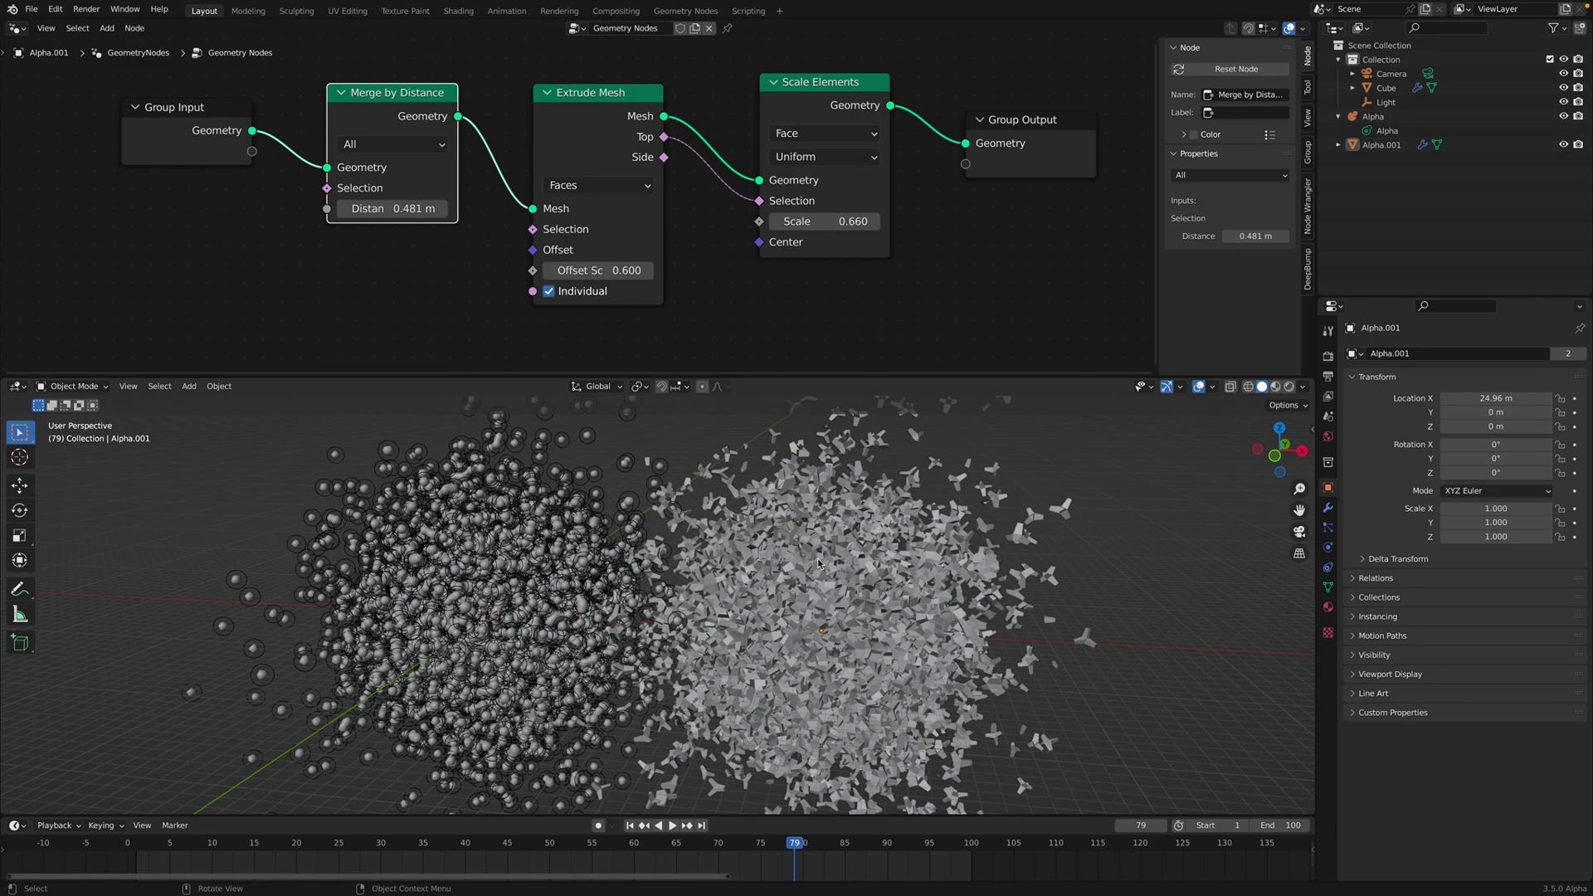
Reselect Alpha.001, set the Merge by Distance node's Distance to 0.2 m and preview the animation
click(819, 564)
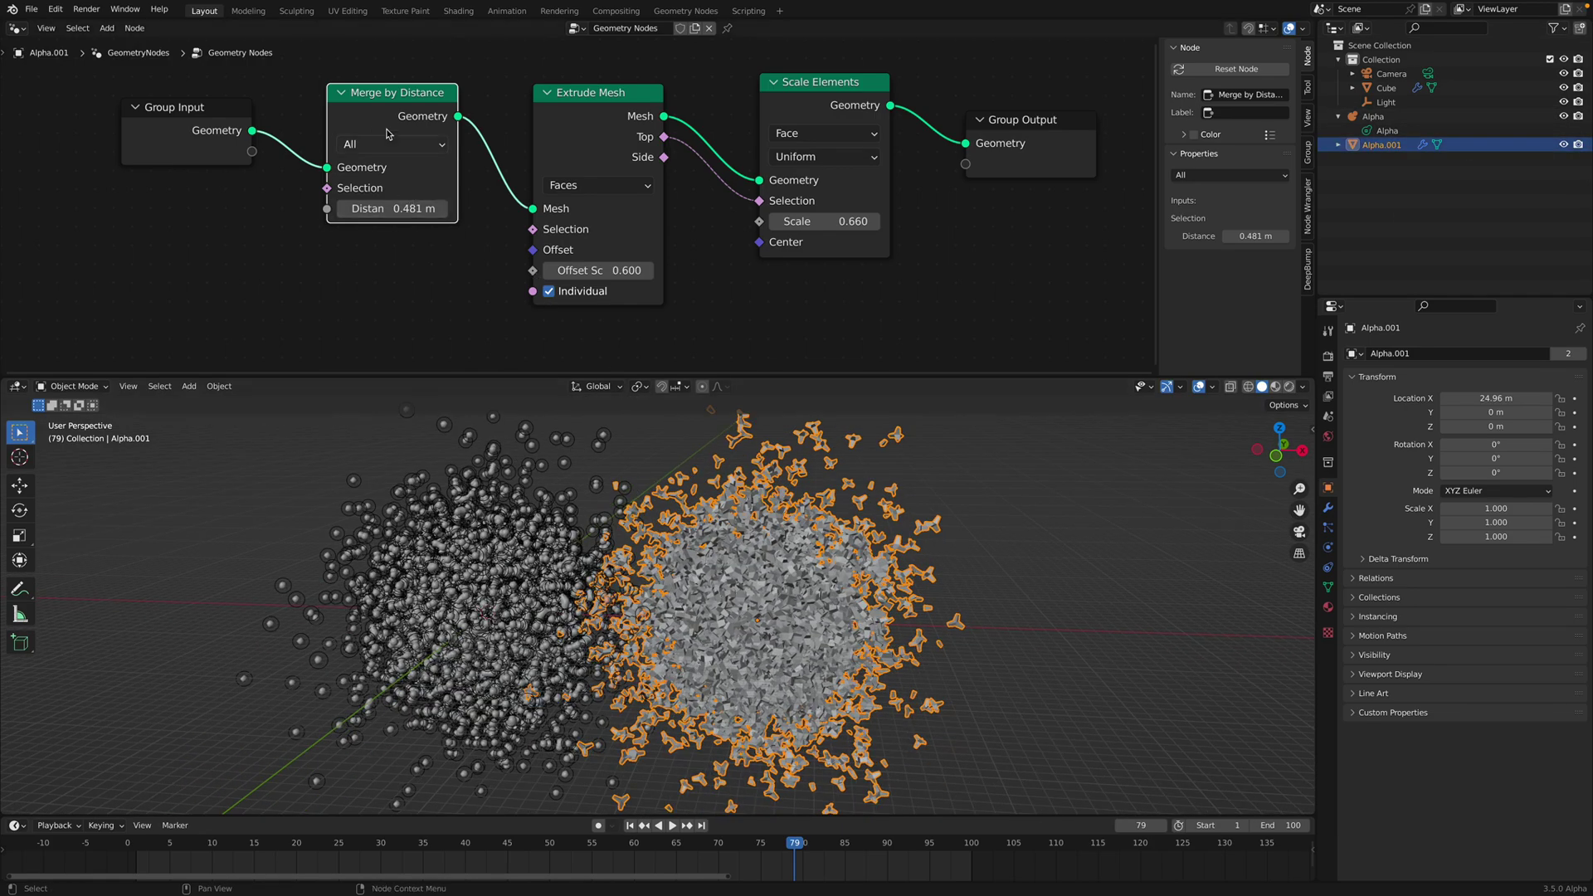
click(390, 207)
text(0.2)
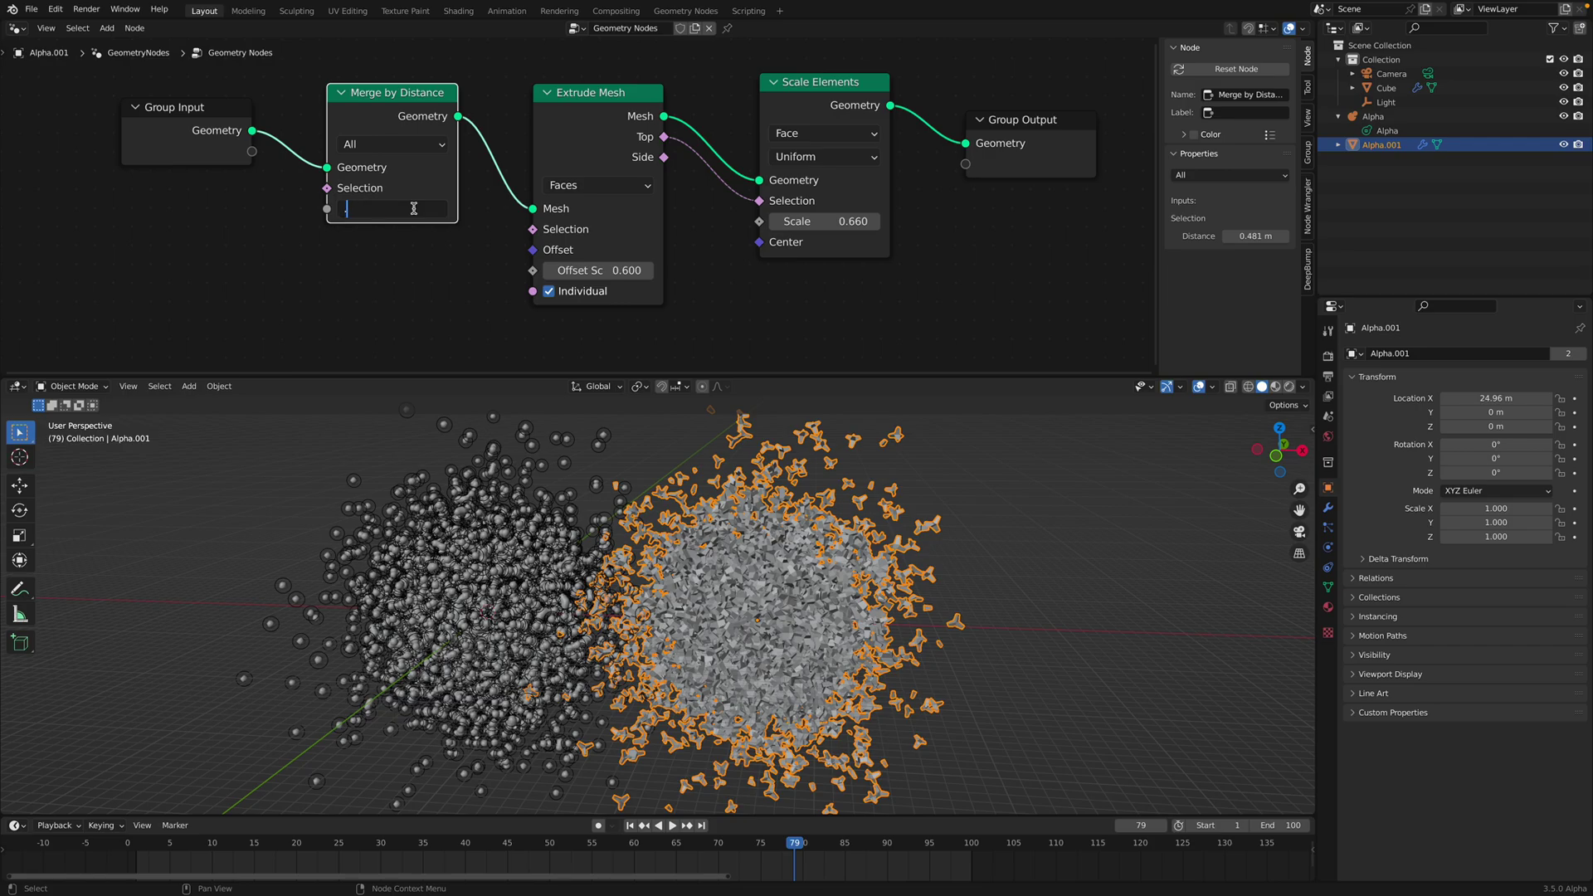
key(Return)
key(space)
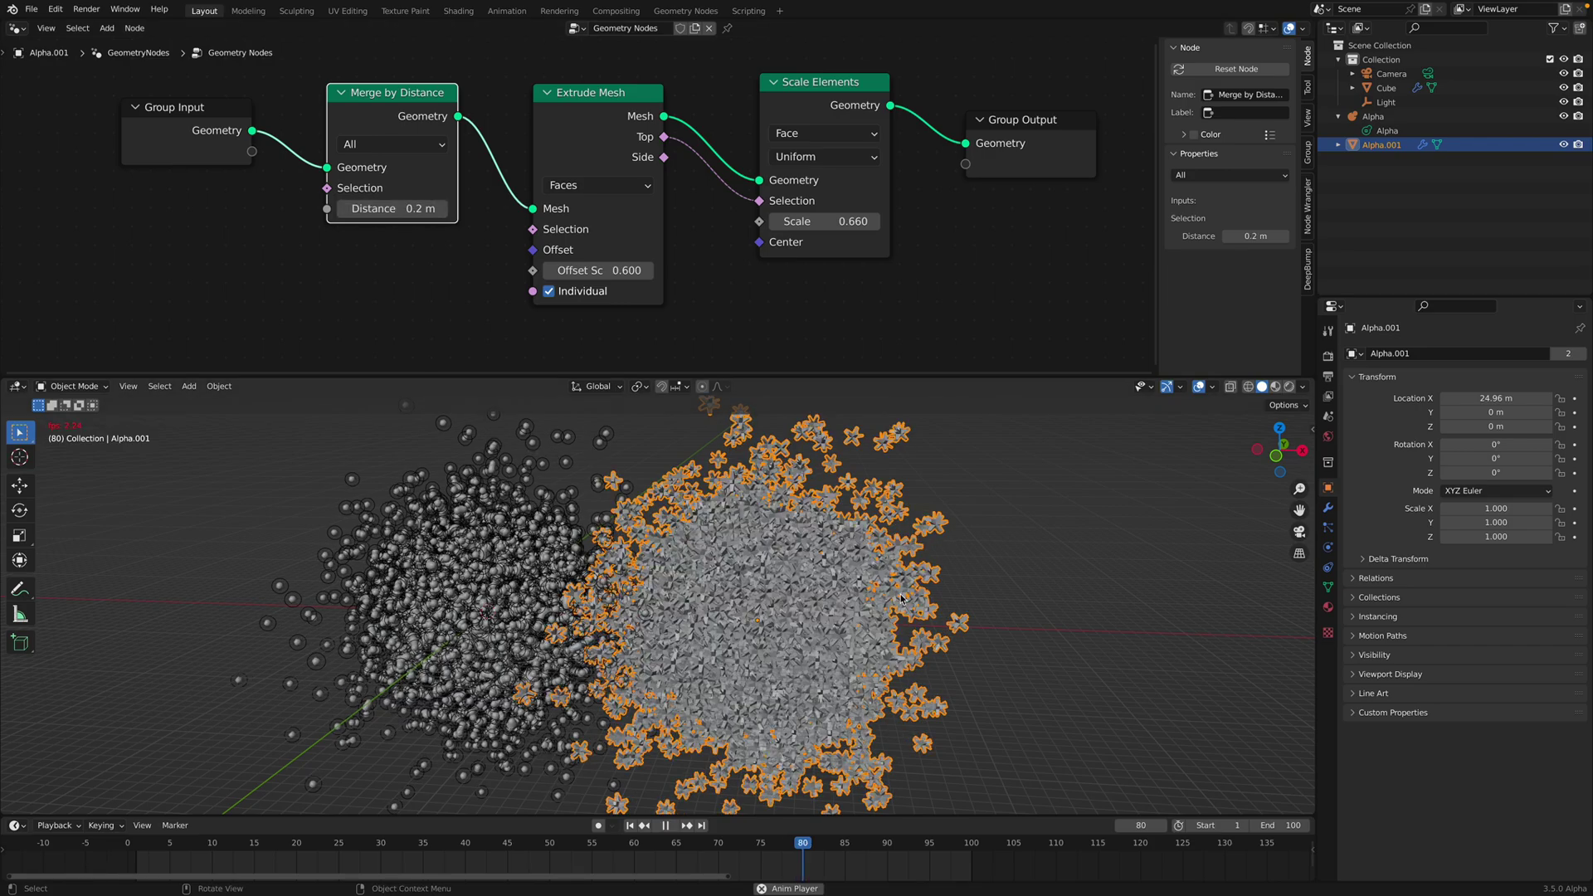
key(space)
scroll(872, 614, up, 5)
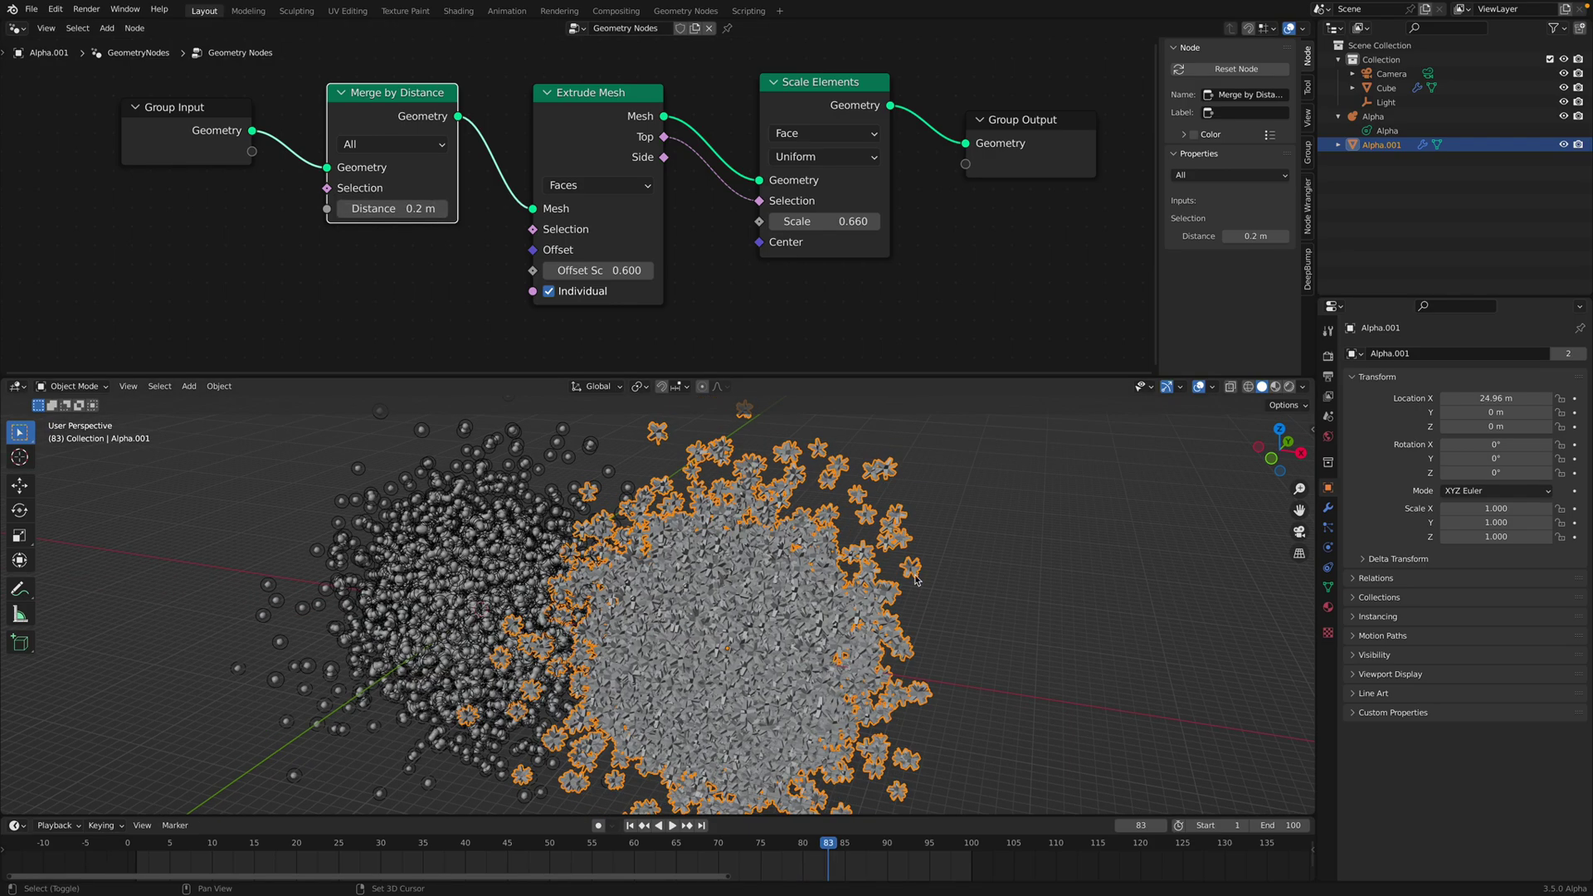
scroll(843, 536, down, 4)
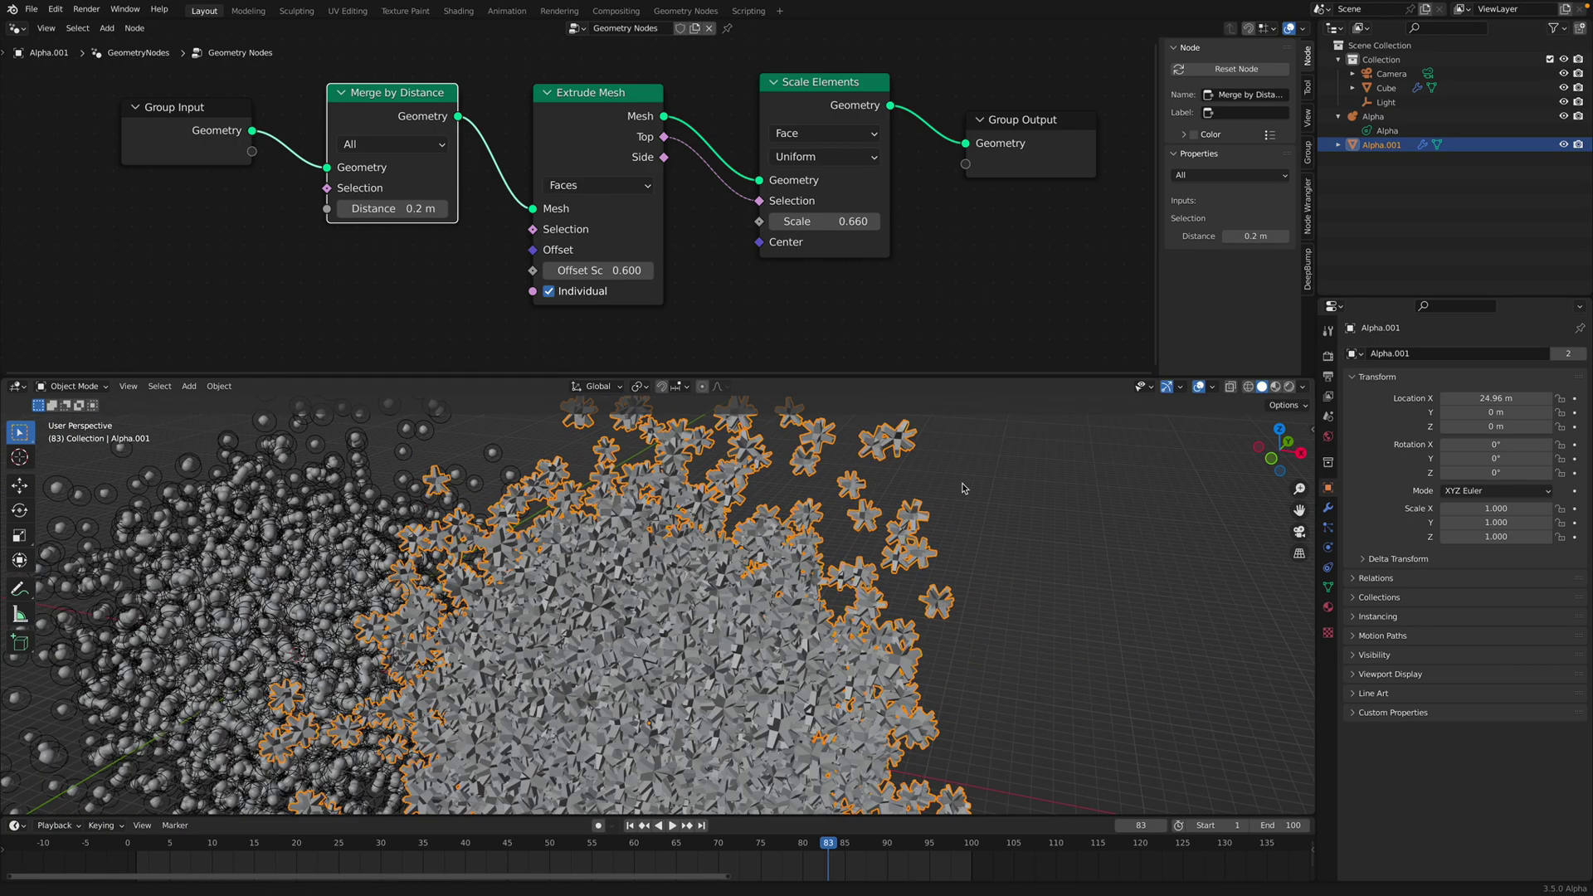
Show the viewport in Material Preview shading and enable Eevee Ambient Occlusion with a distance of 7.32 m
click(1328, 356)
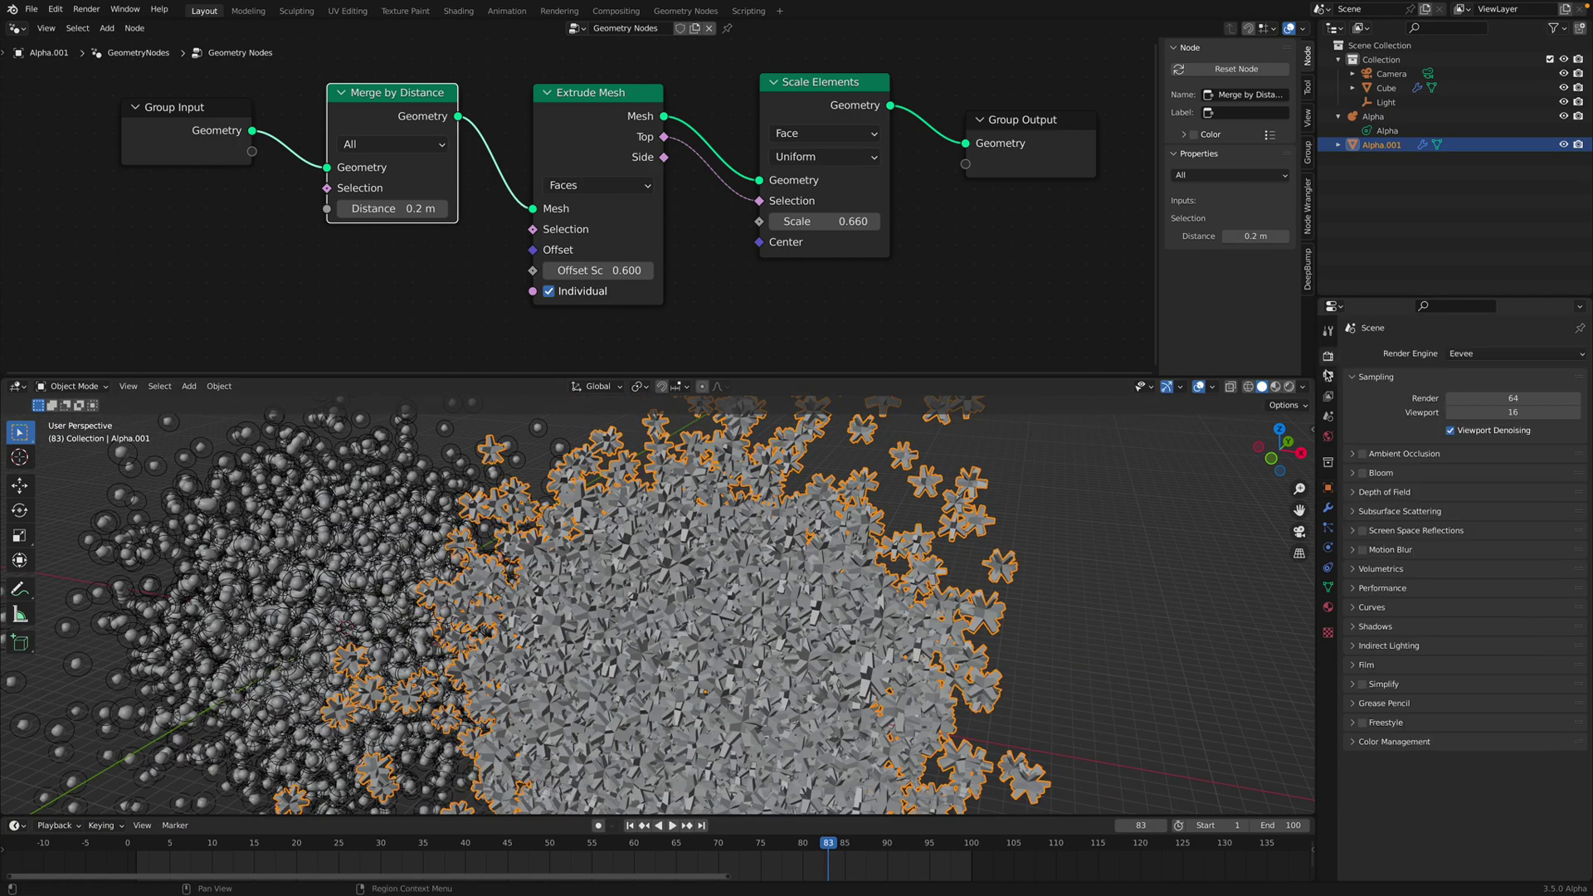
click(1275, 387)
click(1361, 457)
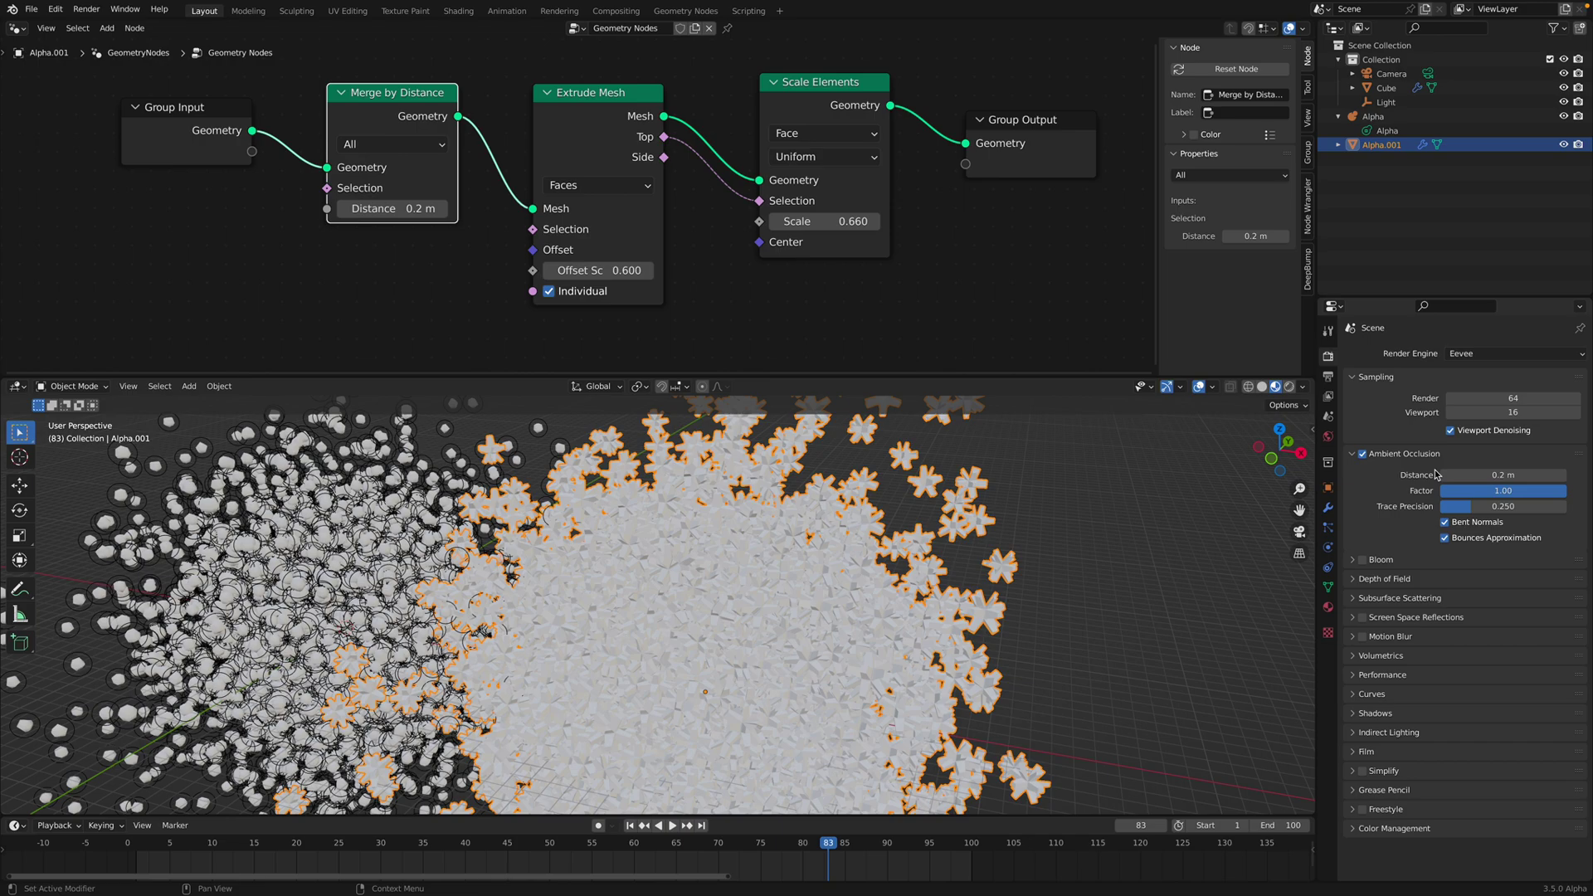
drag(1463, 478, 1478, 478)
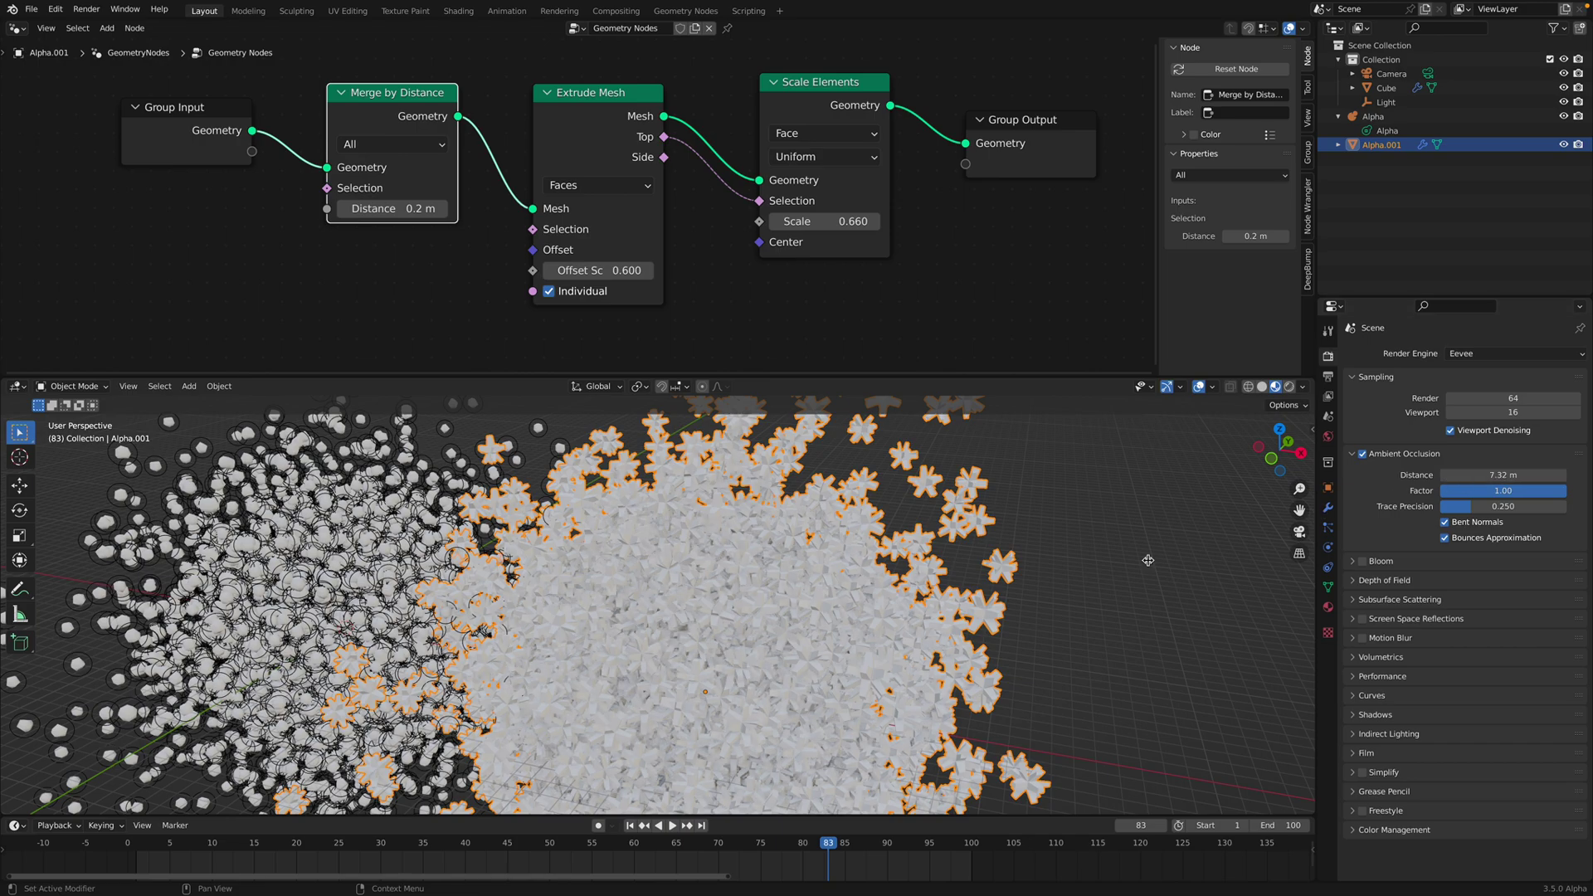
scroll(1003, 590, down, 1)
middle_drag(1003, 590, 1051, 546)
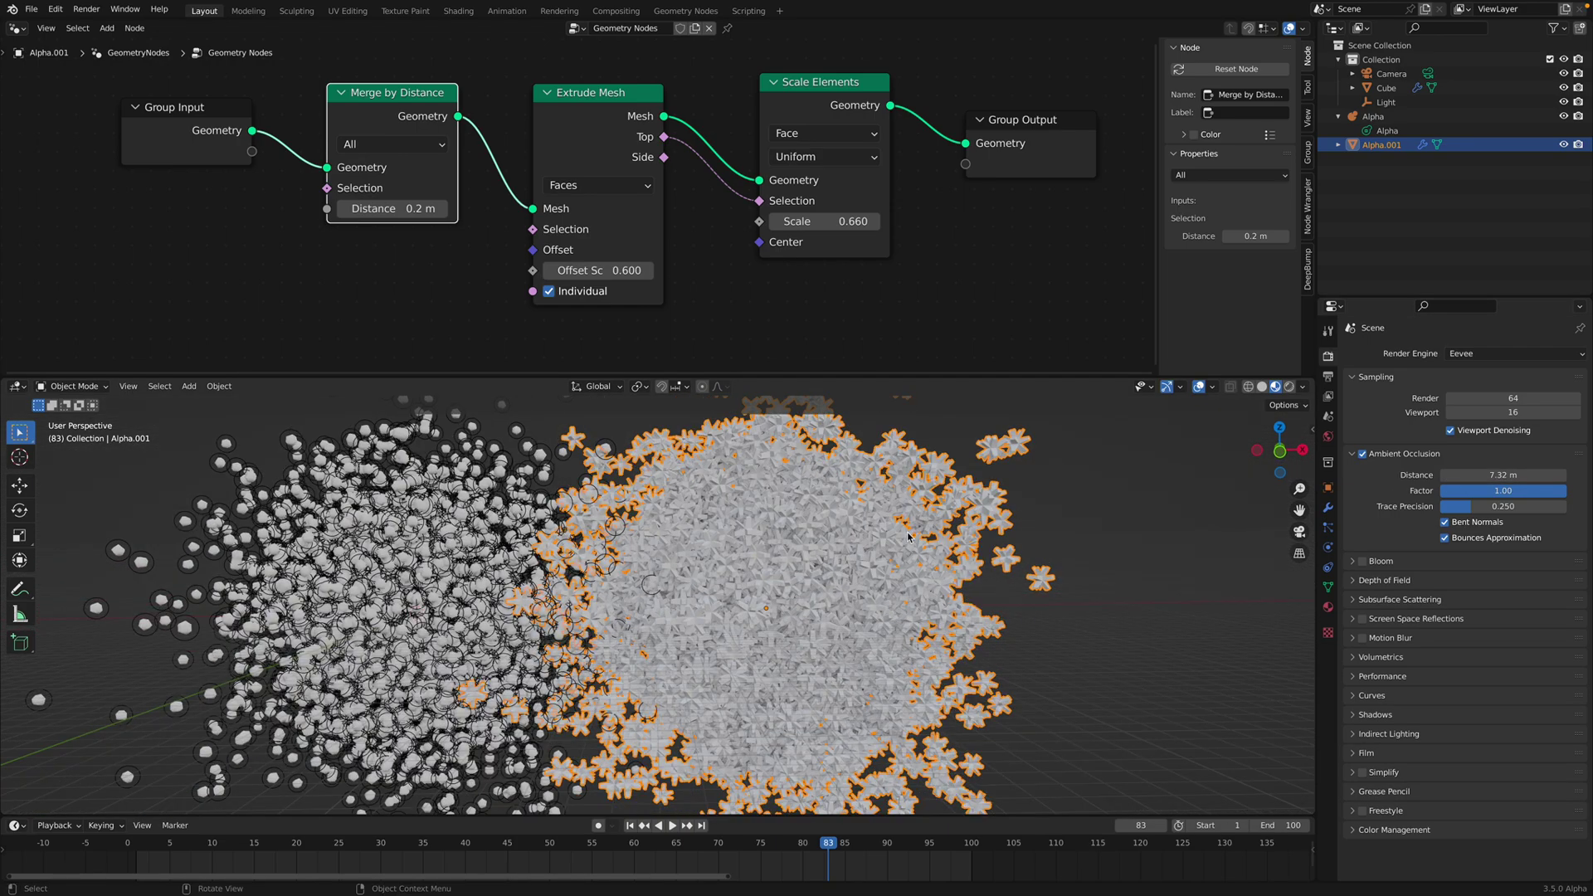
scroll(908, 537, down, 2)
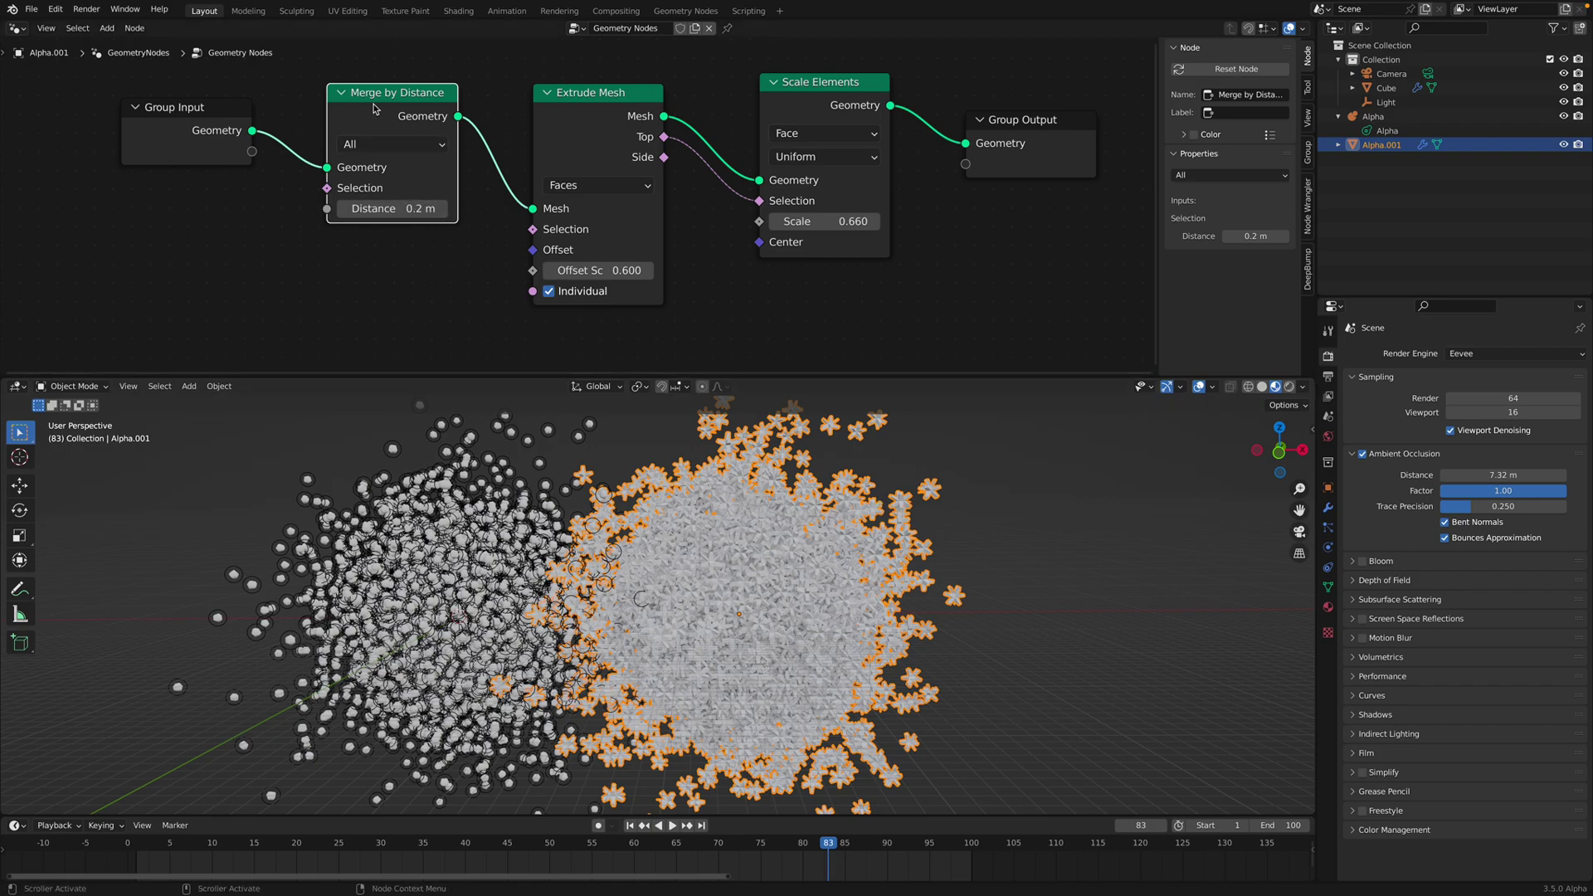
Delete the Merge by Distance node, reconnect Group Input's Geometry to Extrude Mesh and preview the animation
key(x)
drag(252, 131, 534, 208)
click(972, 516)
key(space)
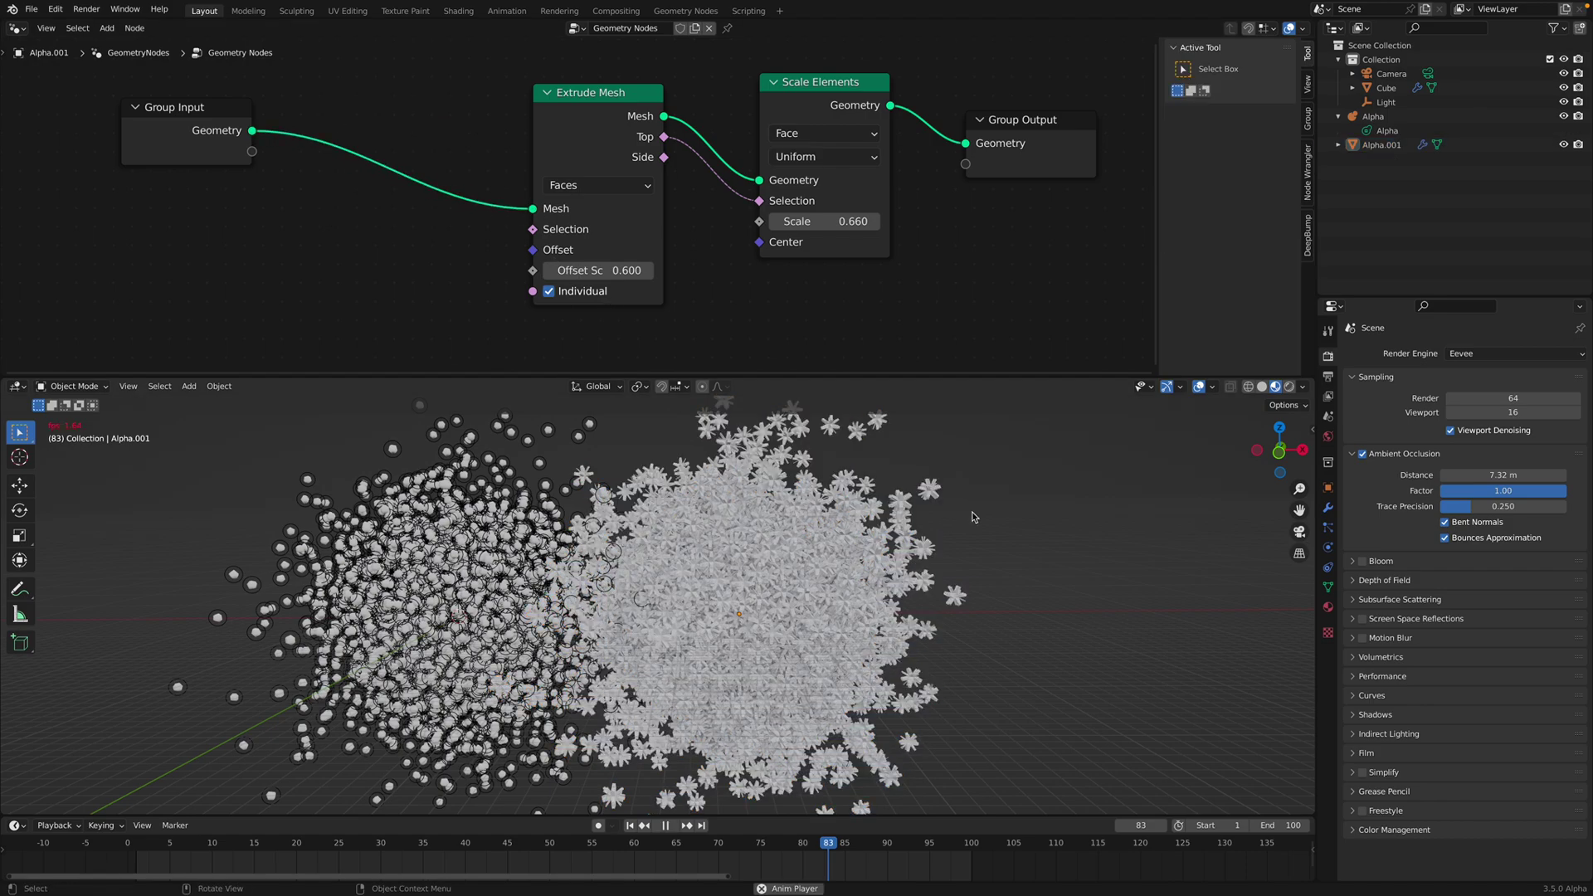
key(space)
Disable Ambient Occlusion and return the viewport to Solid shading for animation playback
click(1363, 454)
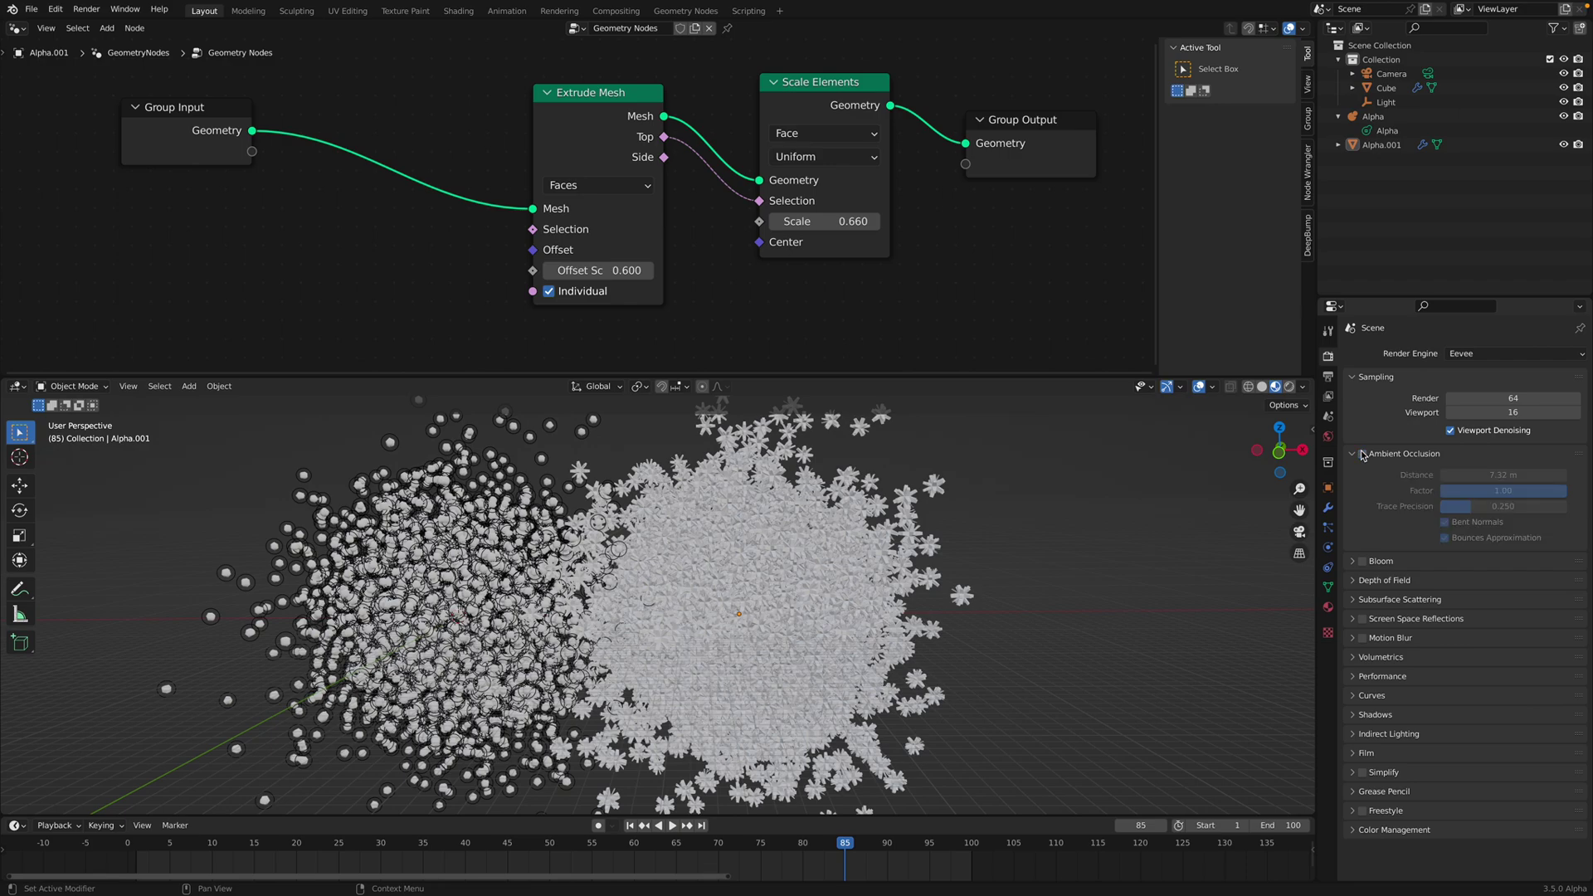
click(1262, 387)
key(space)
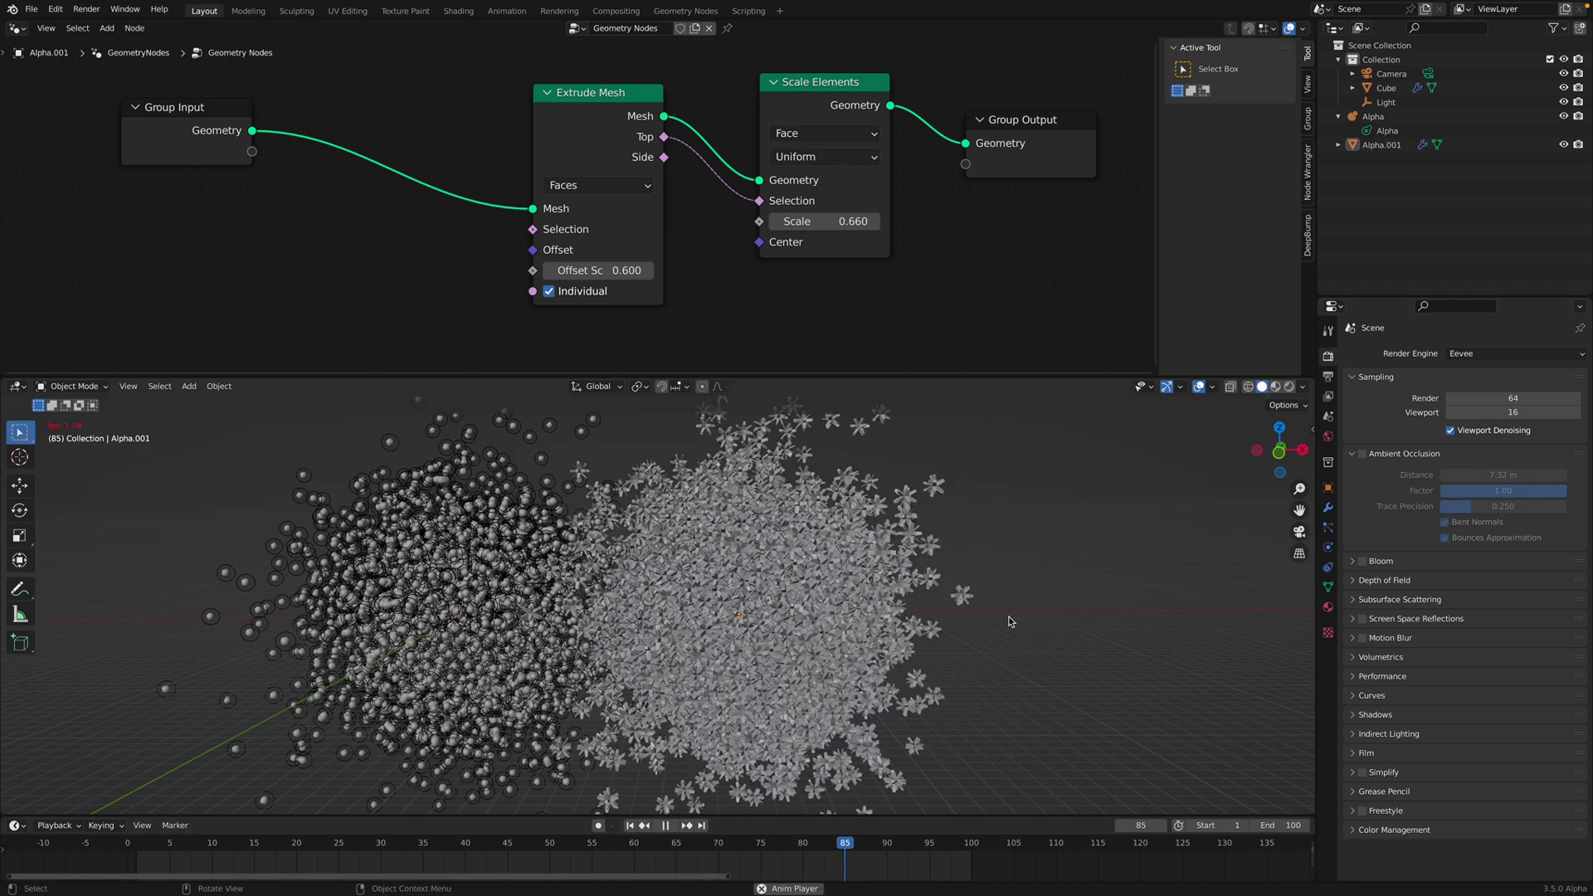
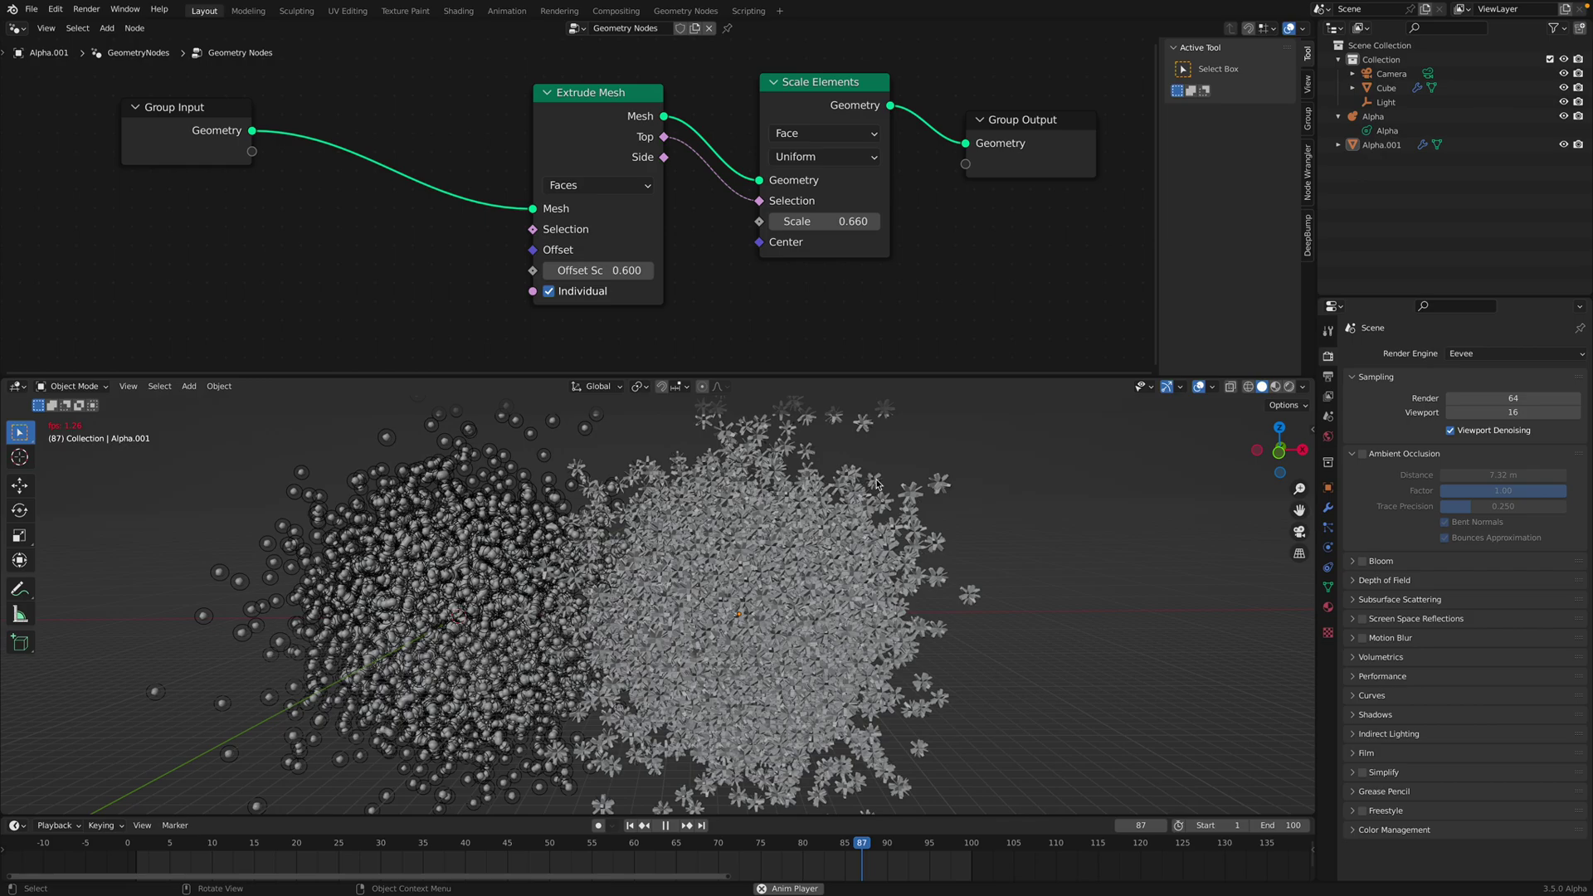
Switch to the macOS desktop and force quit the unresponsive Blender application
key(ctrl+Left)
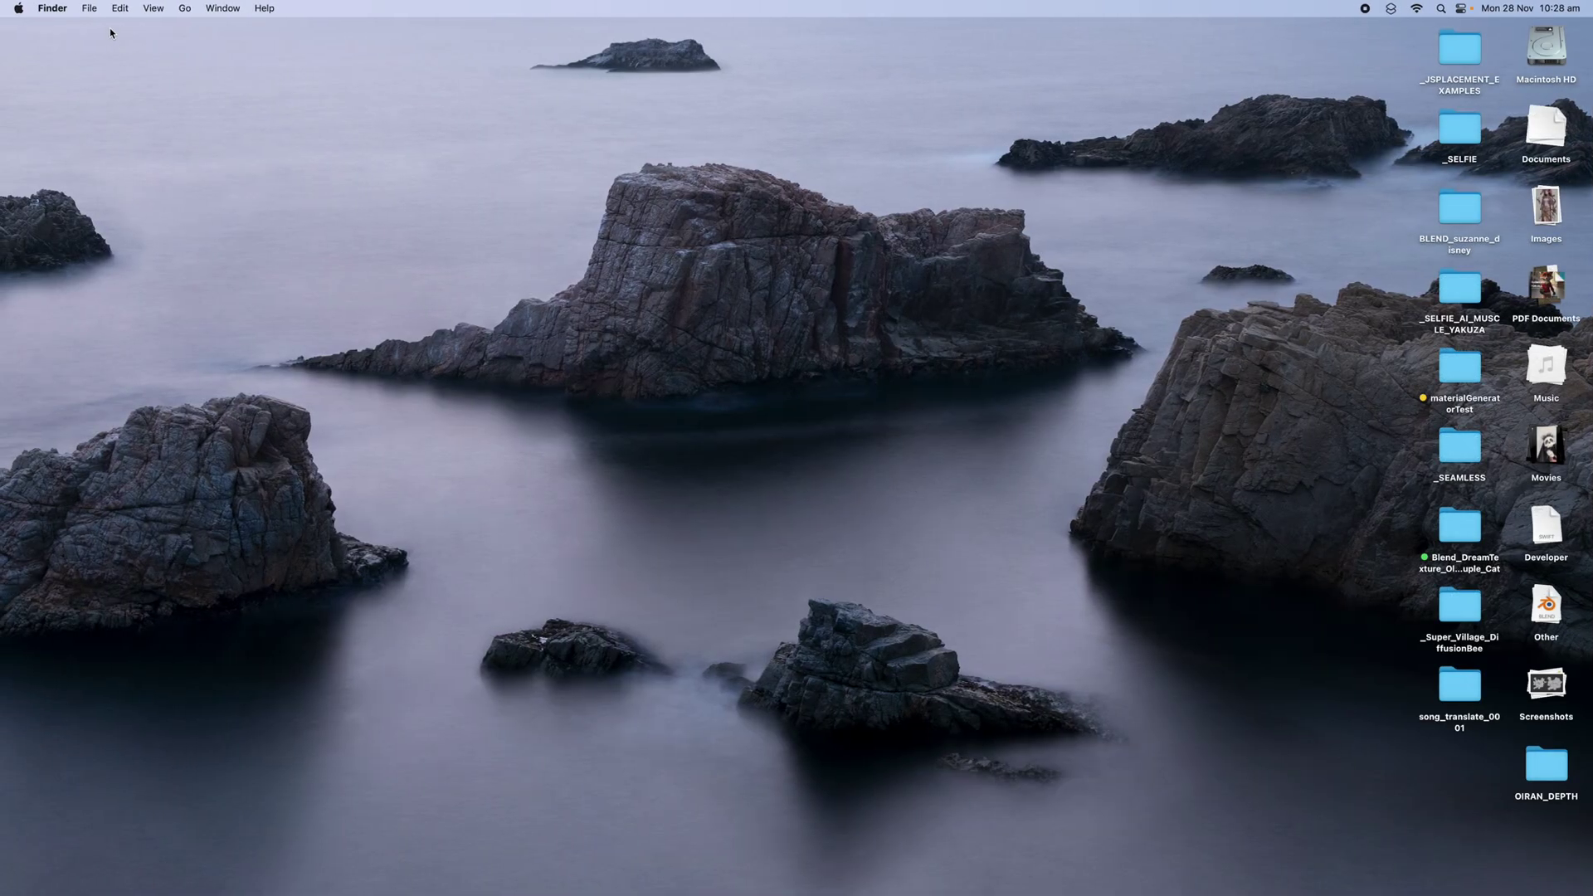
click(20, 7)
click(66, 115)
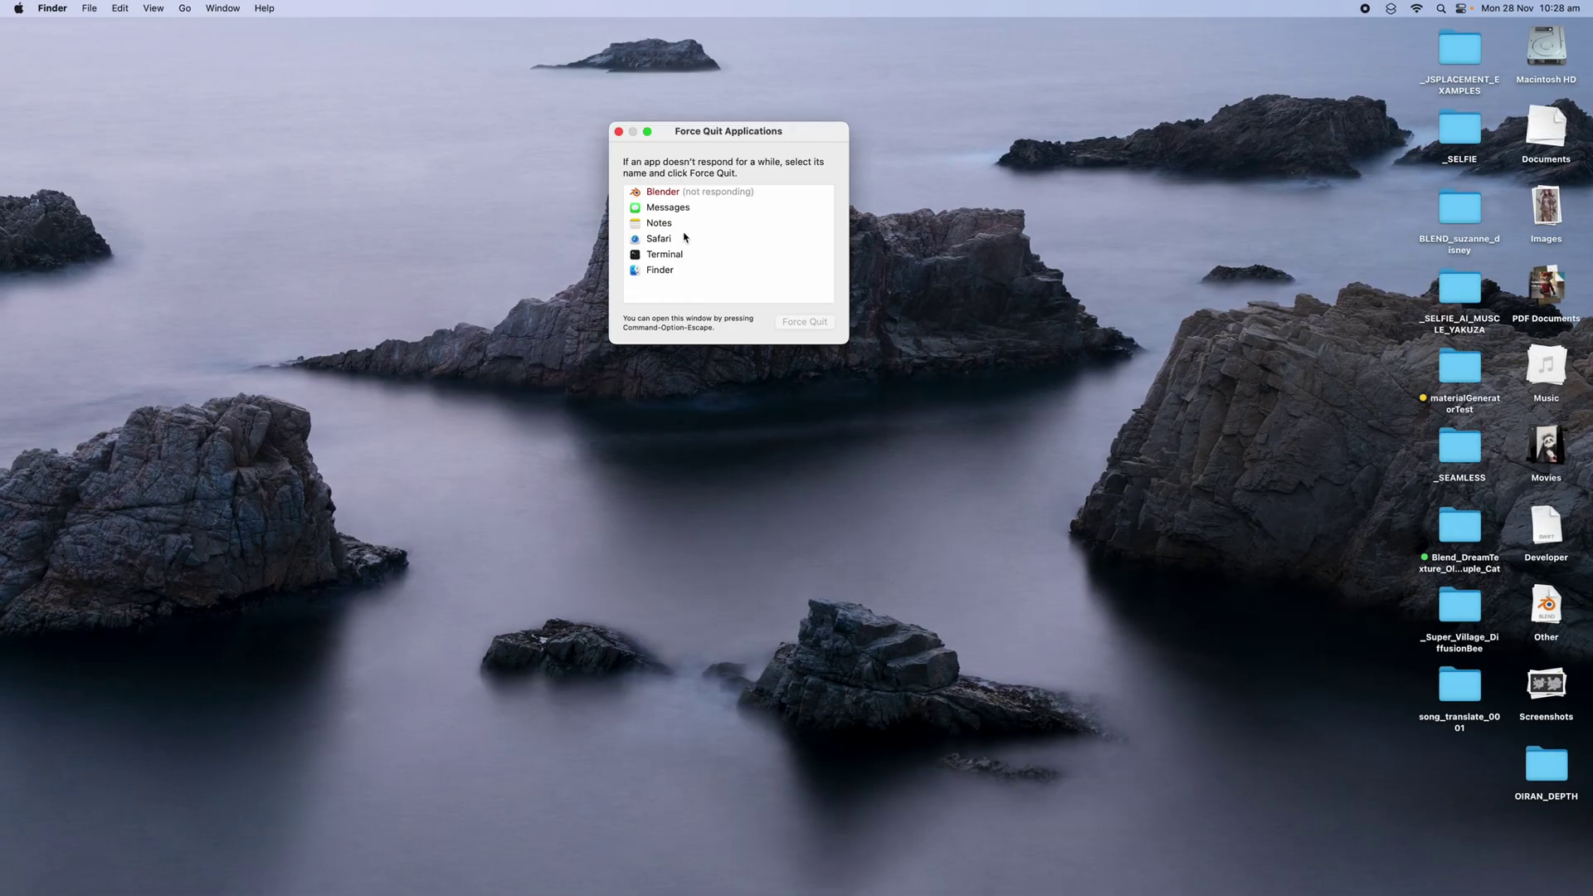
click(695, 198)
click(802, 322)
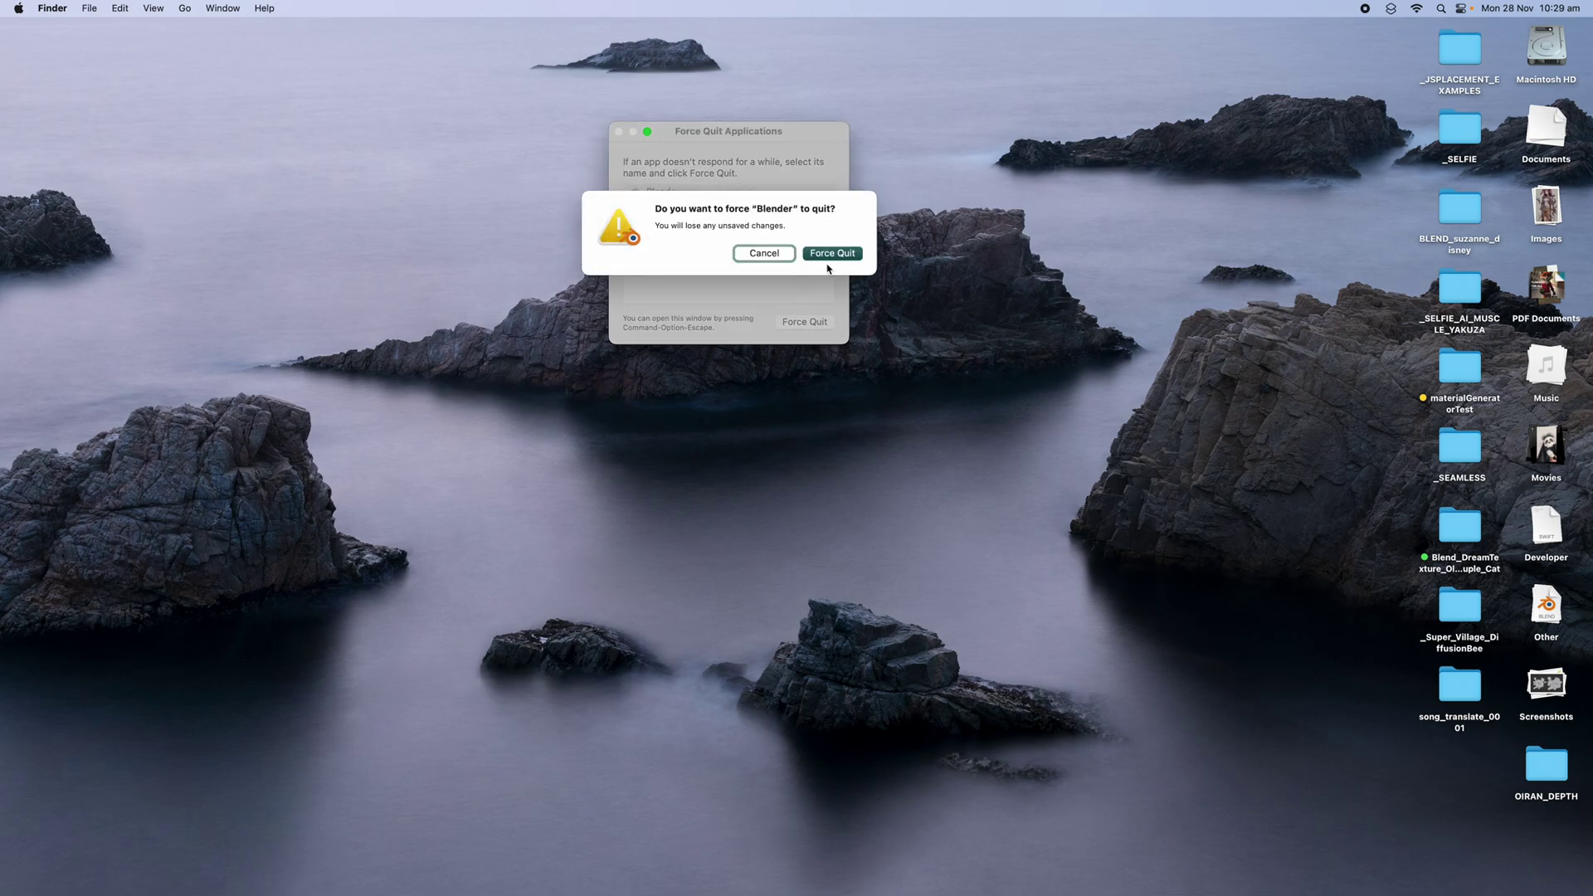
click(832, 257)
Relaunch Blender, open the recent file simulation_points_001.blend and close the Force Quit Applications window
mouse_move(1150, 892)
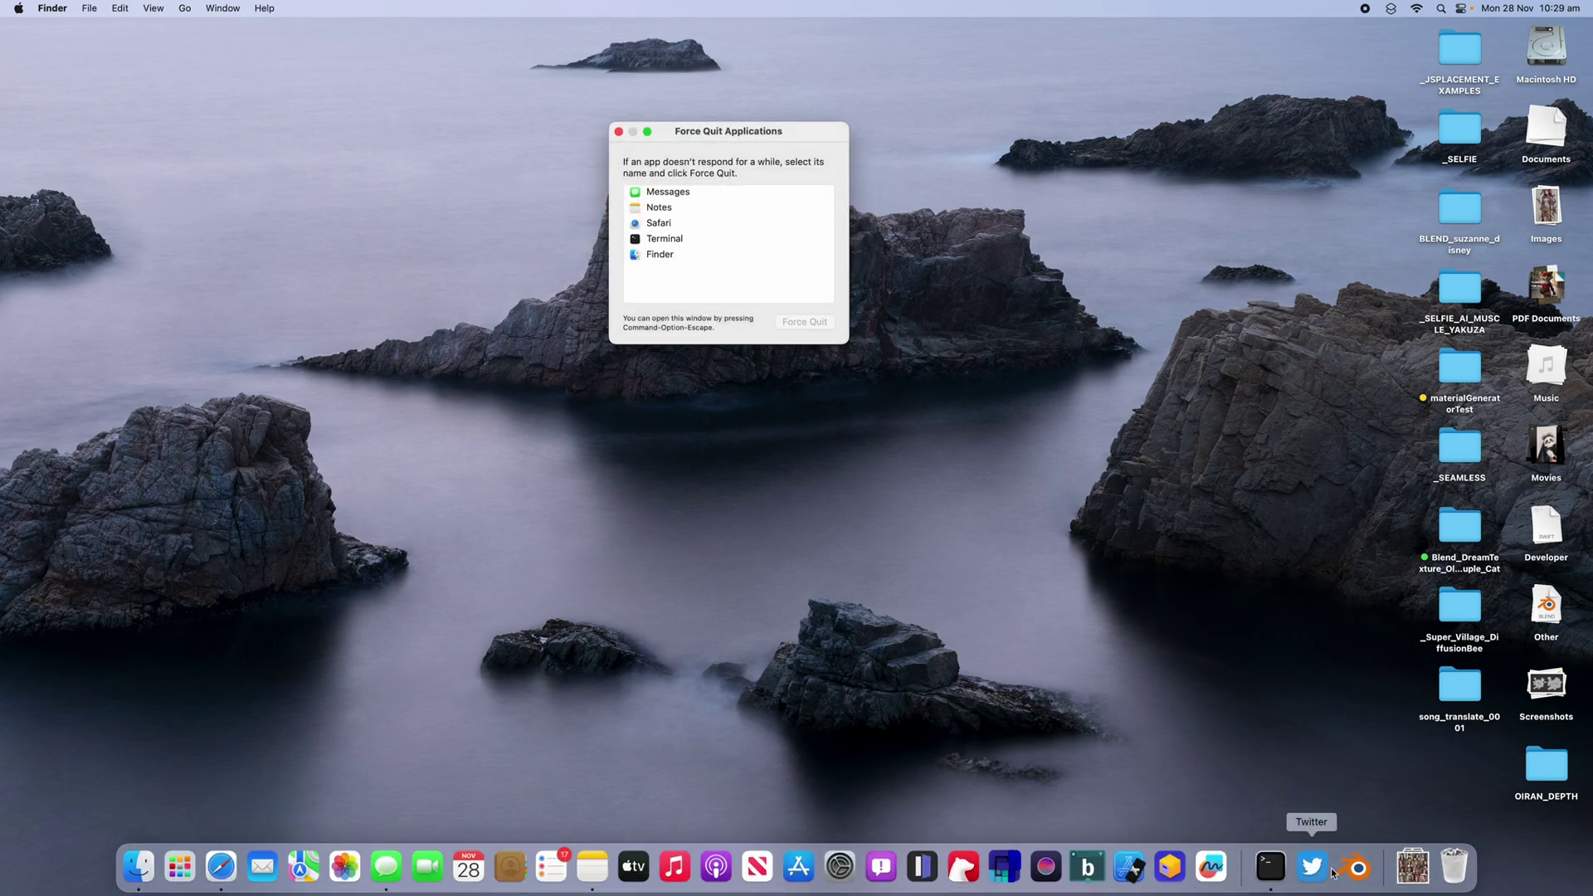
click(1357, 864)
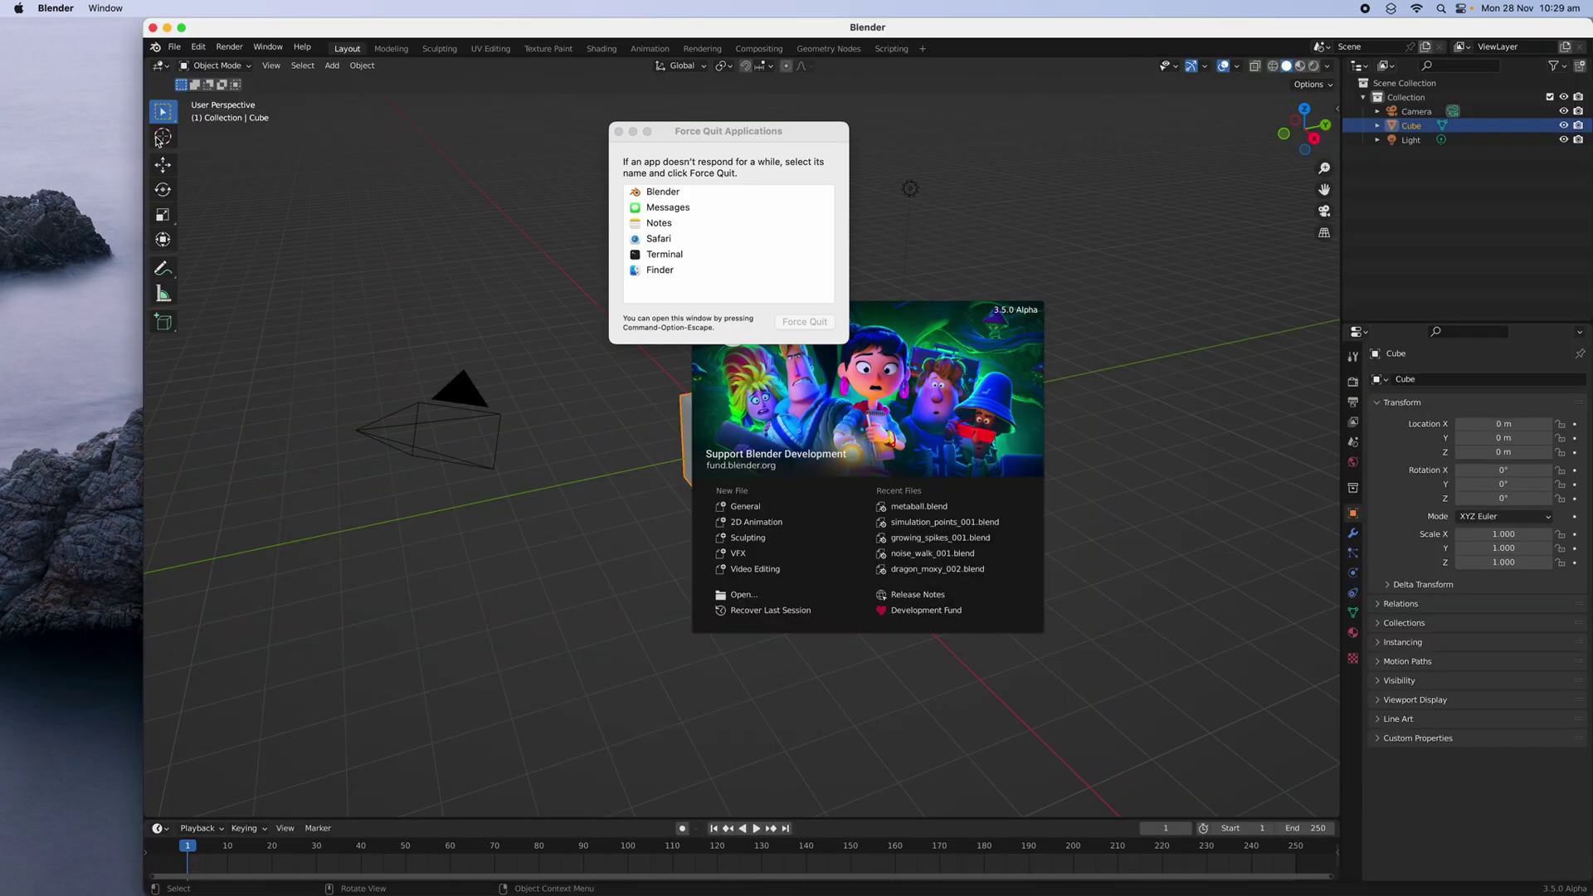
click(178, 47)
click(173, 47)
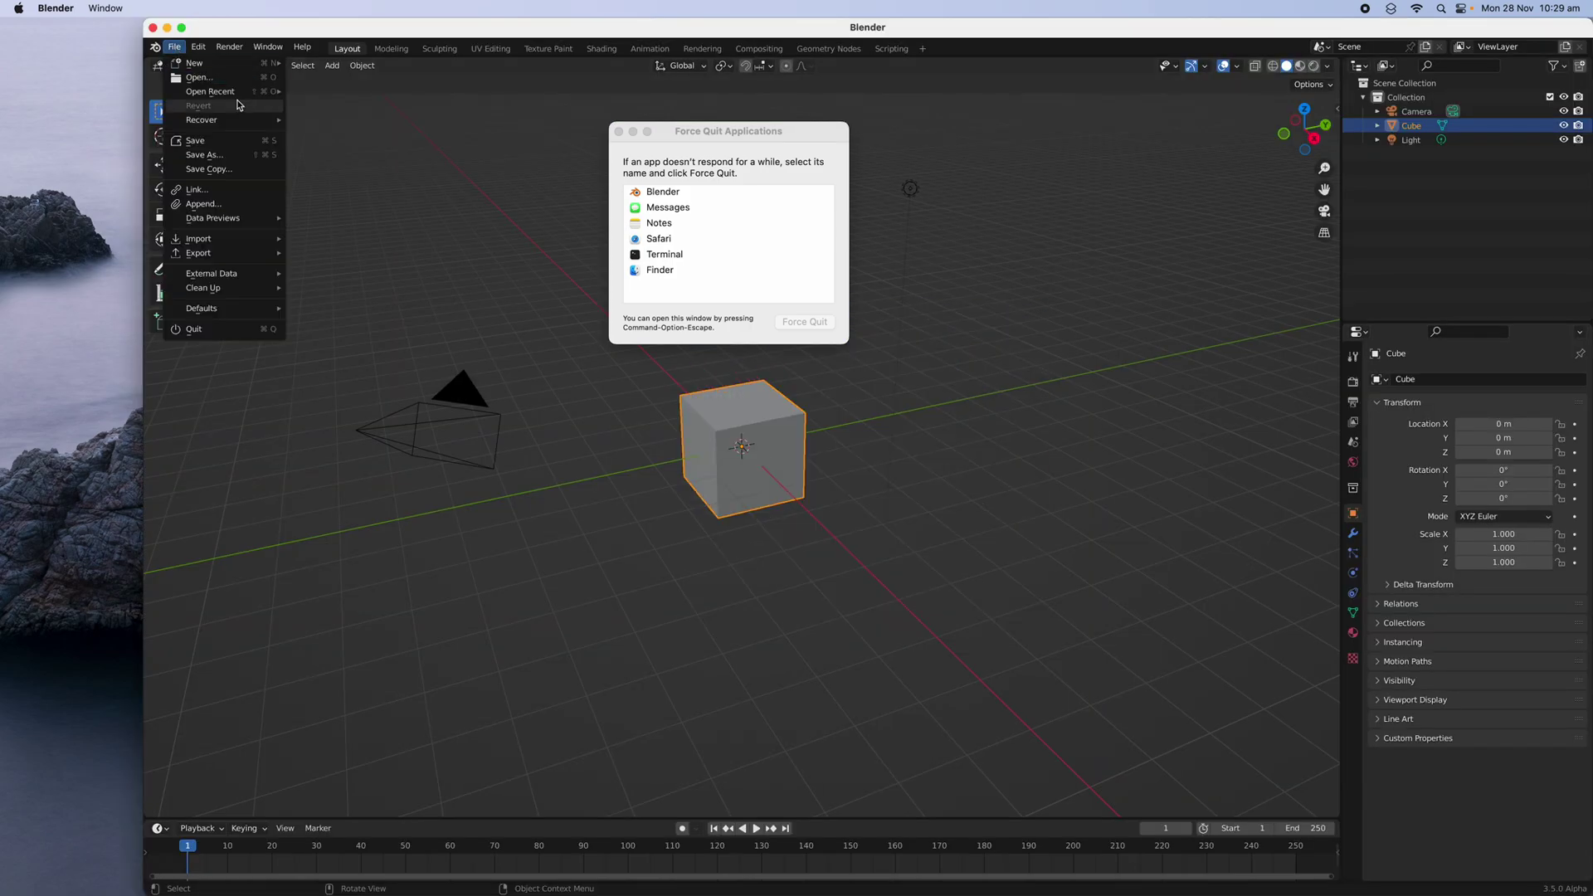
mouse_move(249, 91)
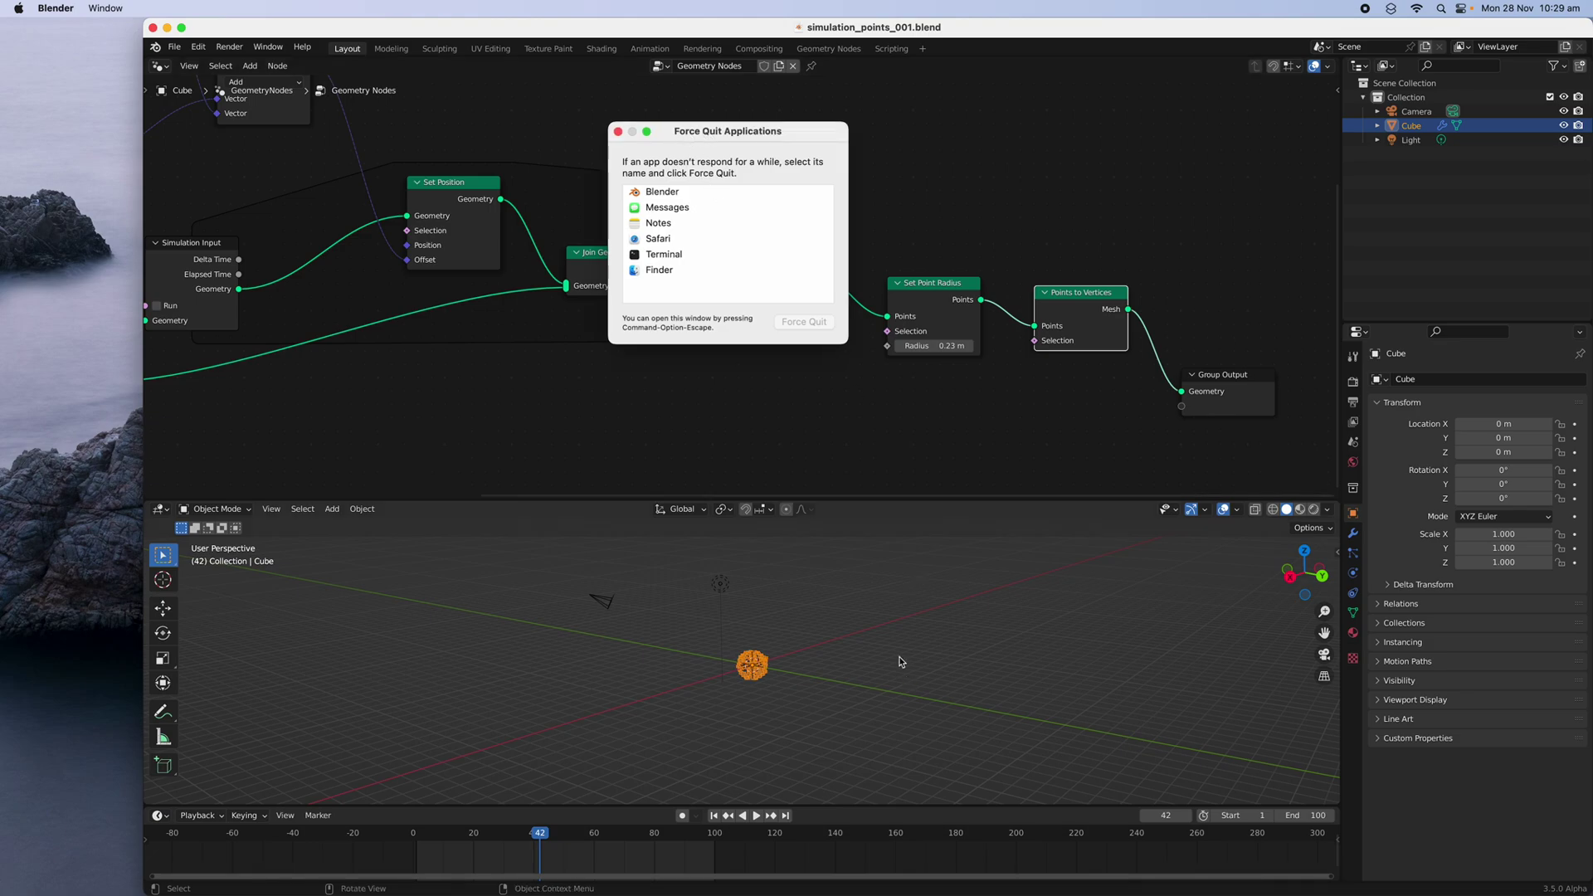
scroll(901, 662, up, 3)
click(618, 131)
Examine the simulation nodes from Mesh to Points through Join Geometry to Simulation Output and Set Point Radius
scroll(744, 291, left, 10)
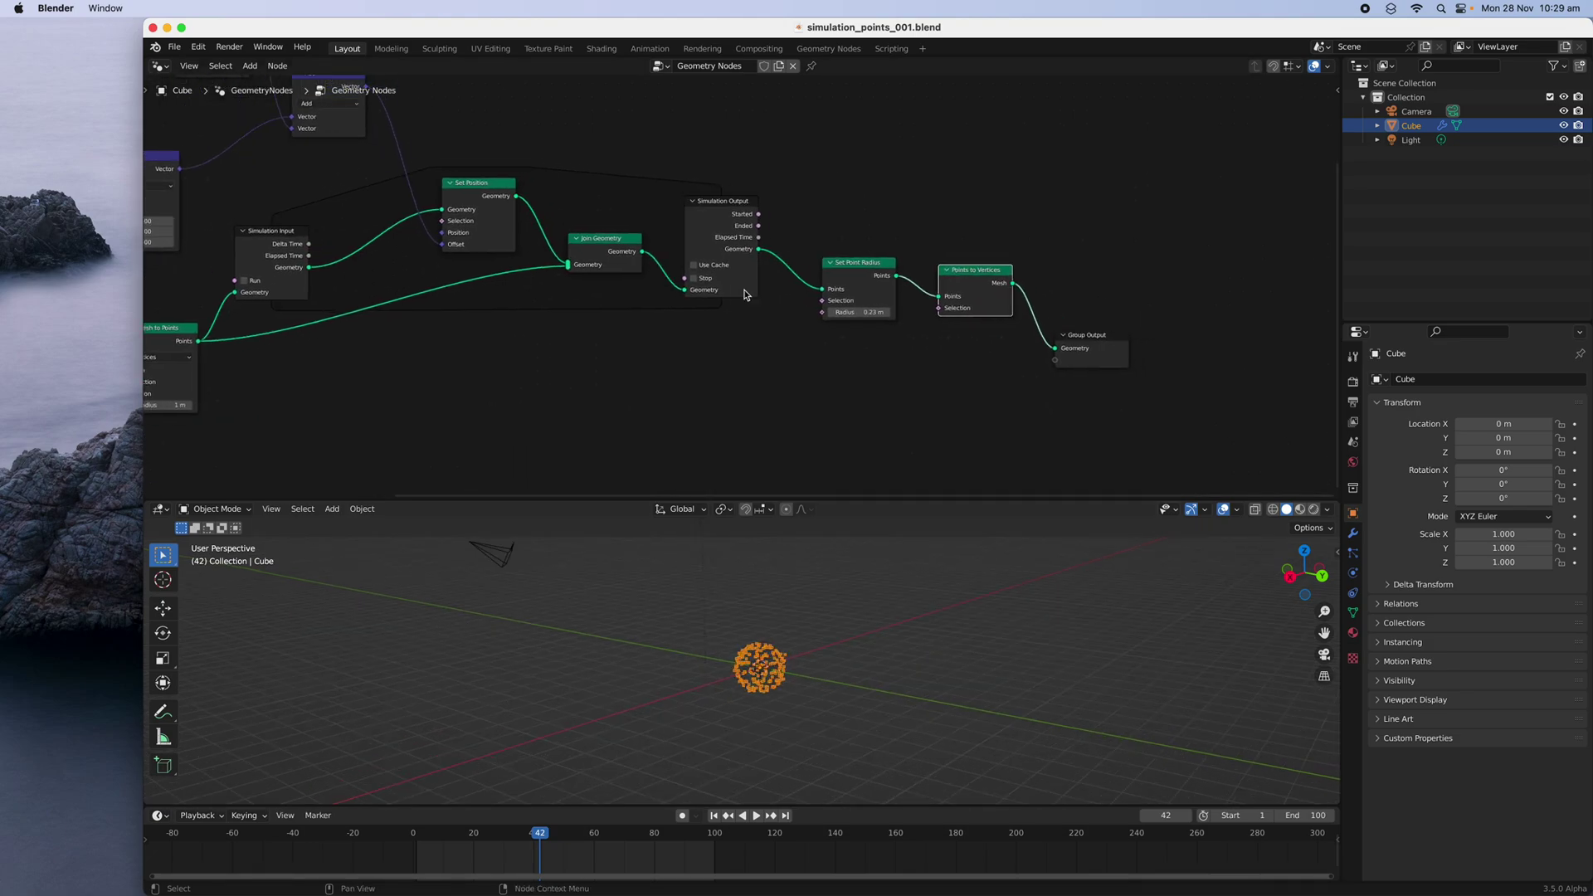
scroll(856, 270, right, 2)
scroll(924, 307, up, 2)
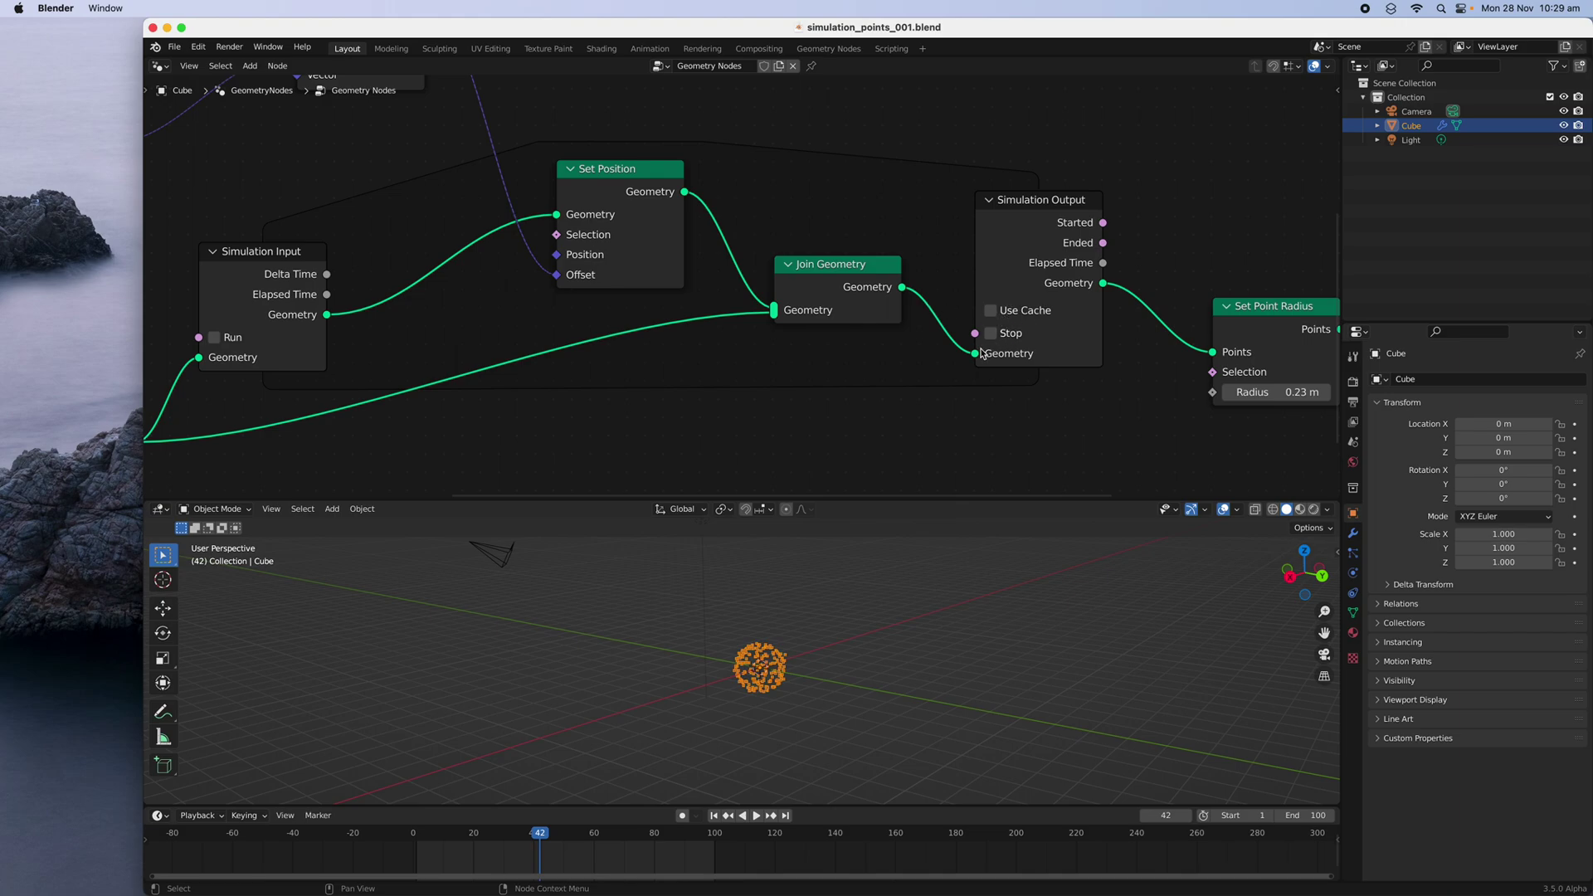
scroll(247, 326, left, 3)
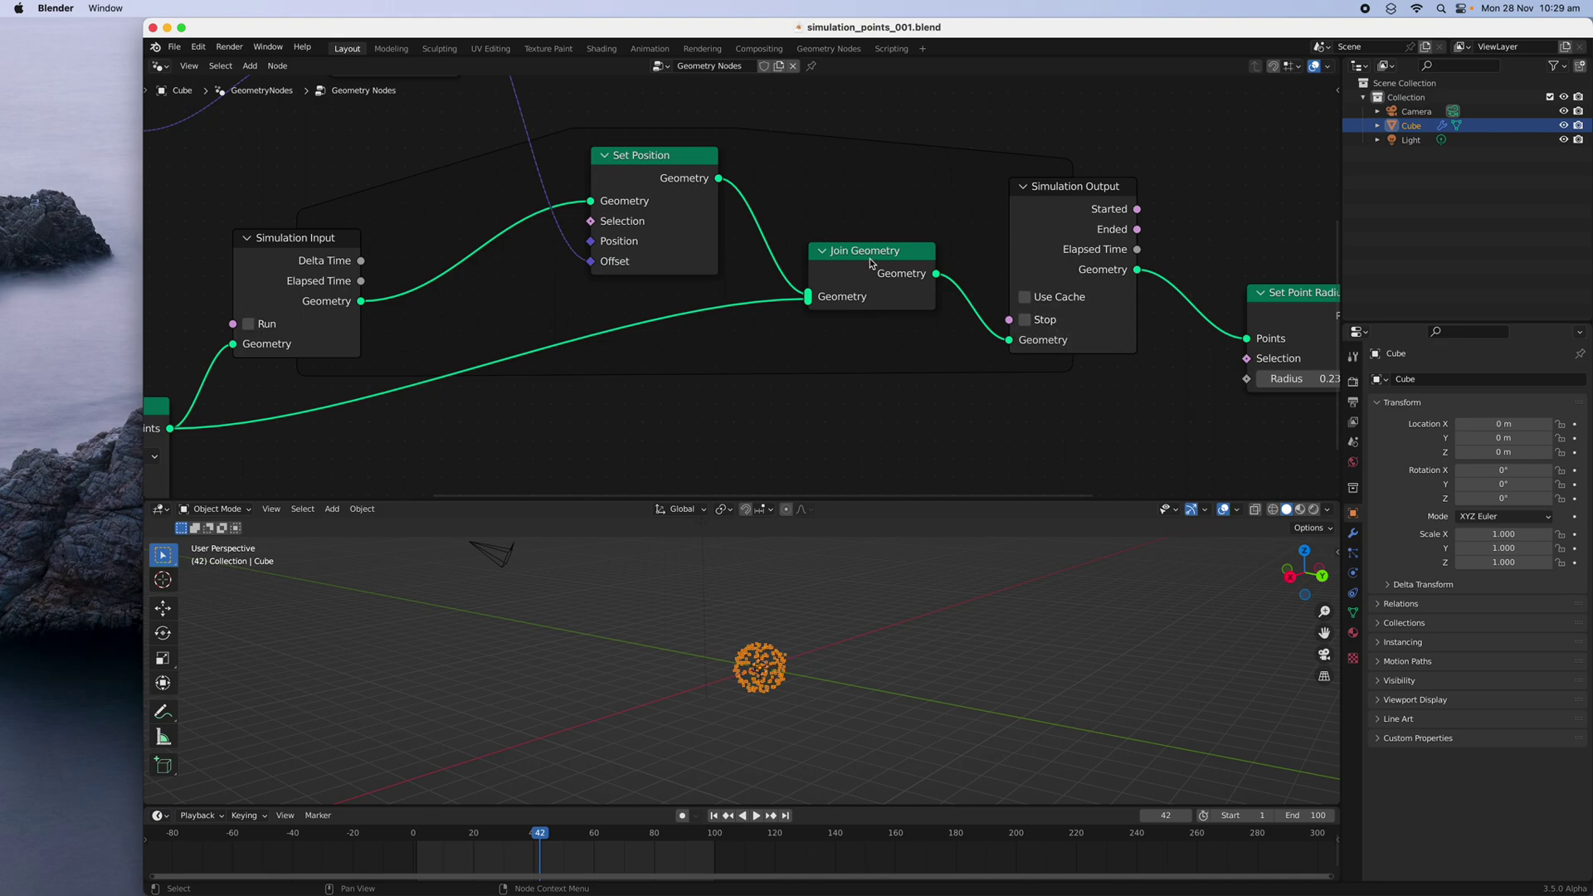
drag(870, 257, 868, 259)
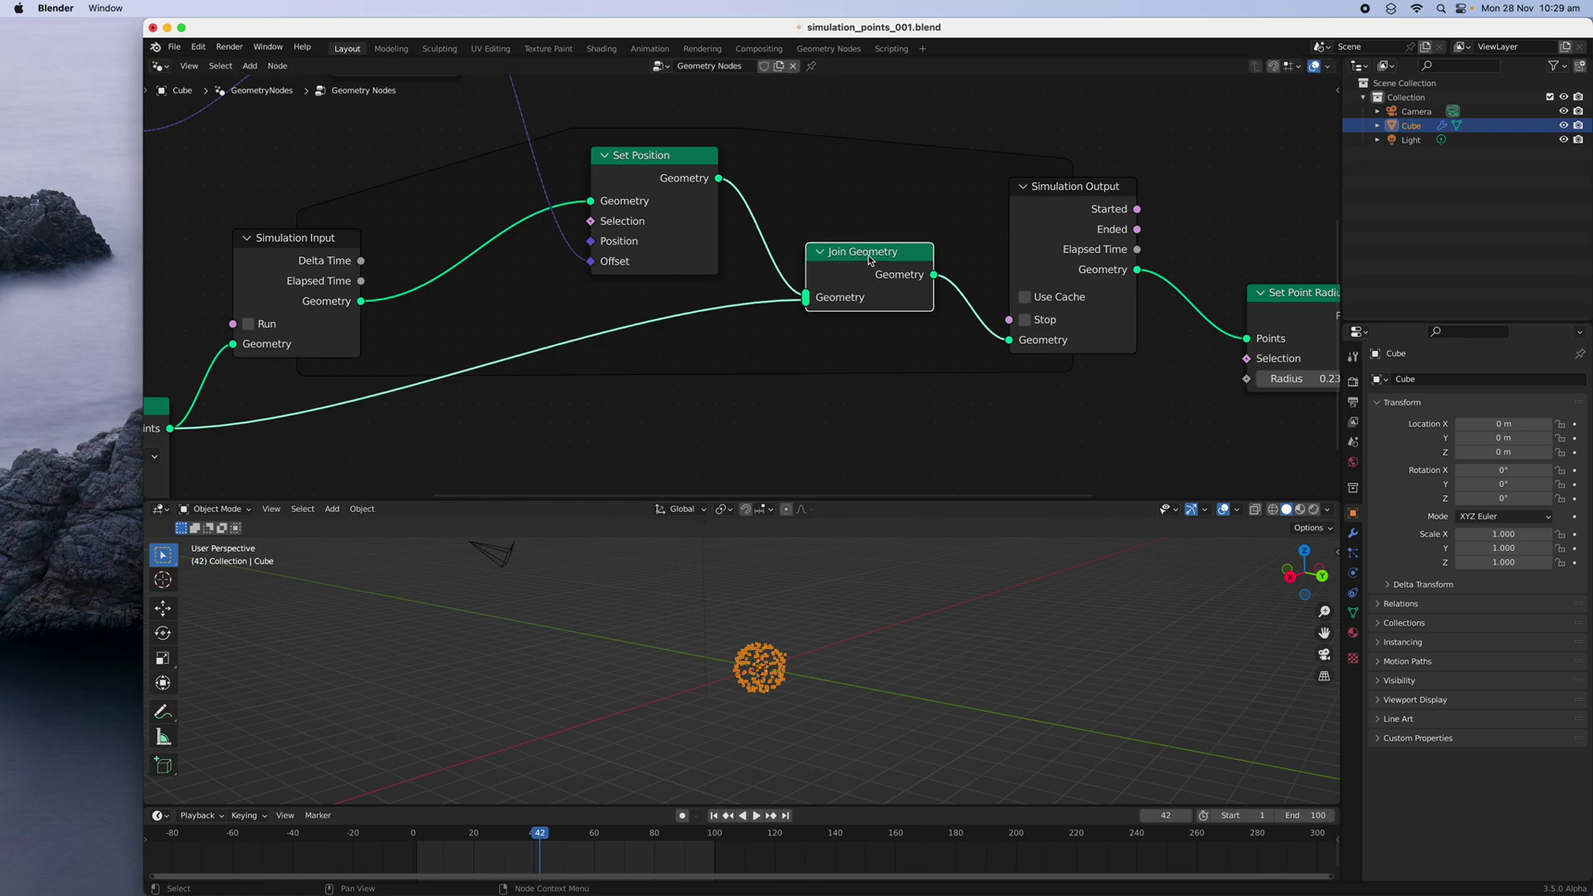
scroll(780, 296, down, 3)
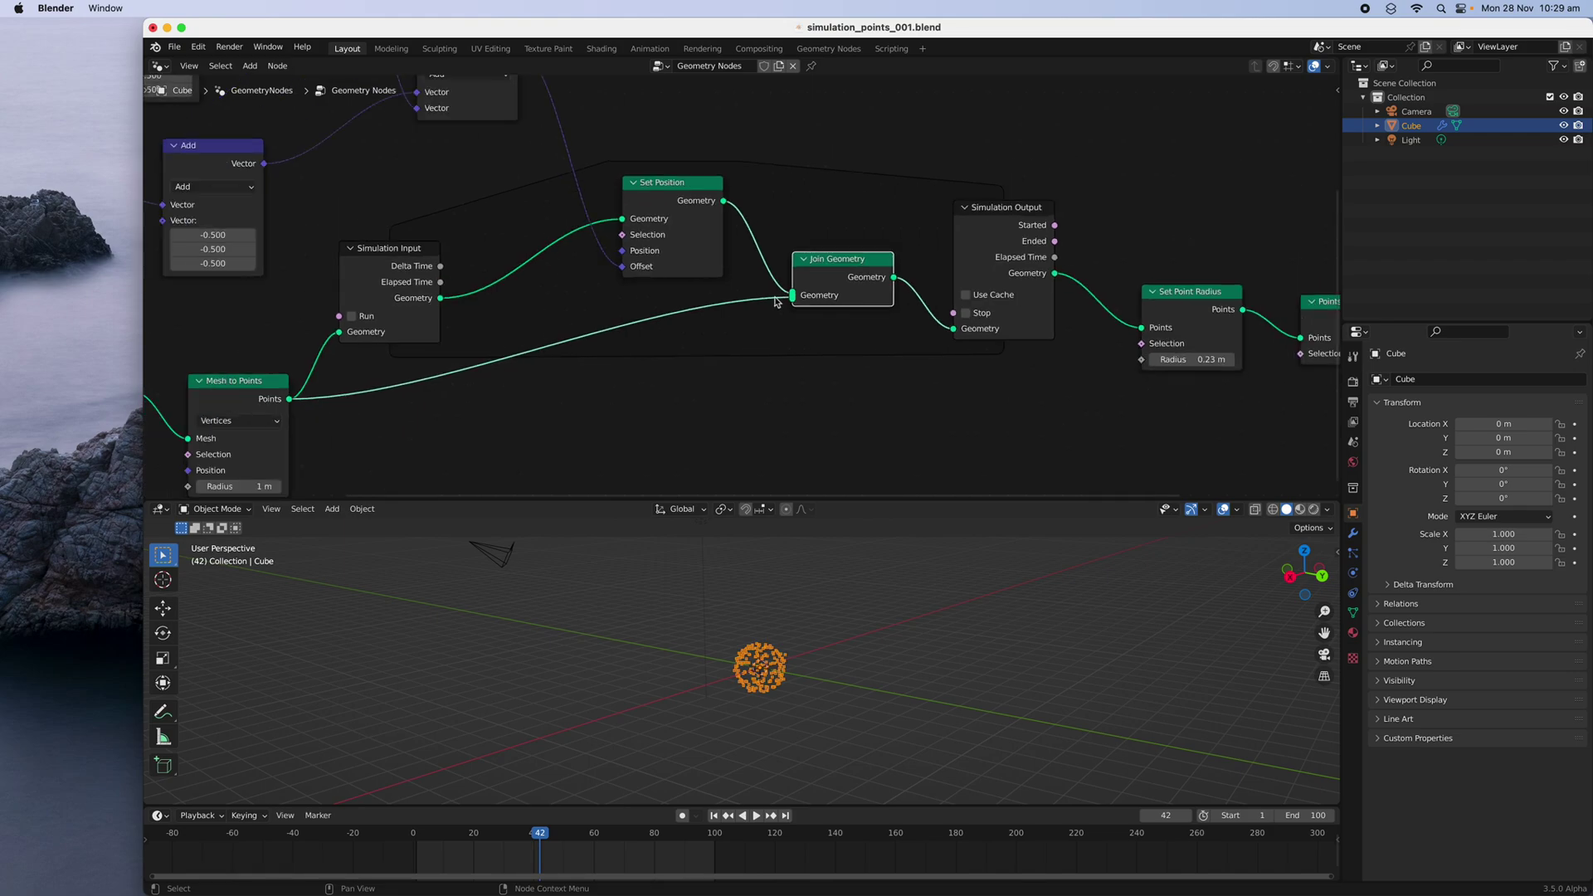
scroll(772, 316, down, 1)
middle_drag(737, 313, 851, 342)
scroll(768, 316, down, 1)
scroll(852, 346, down, 1)
Enable Use Cache on the Simulation Output node and play the animation from frame 1
key(space)
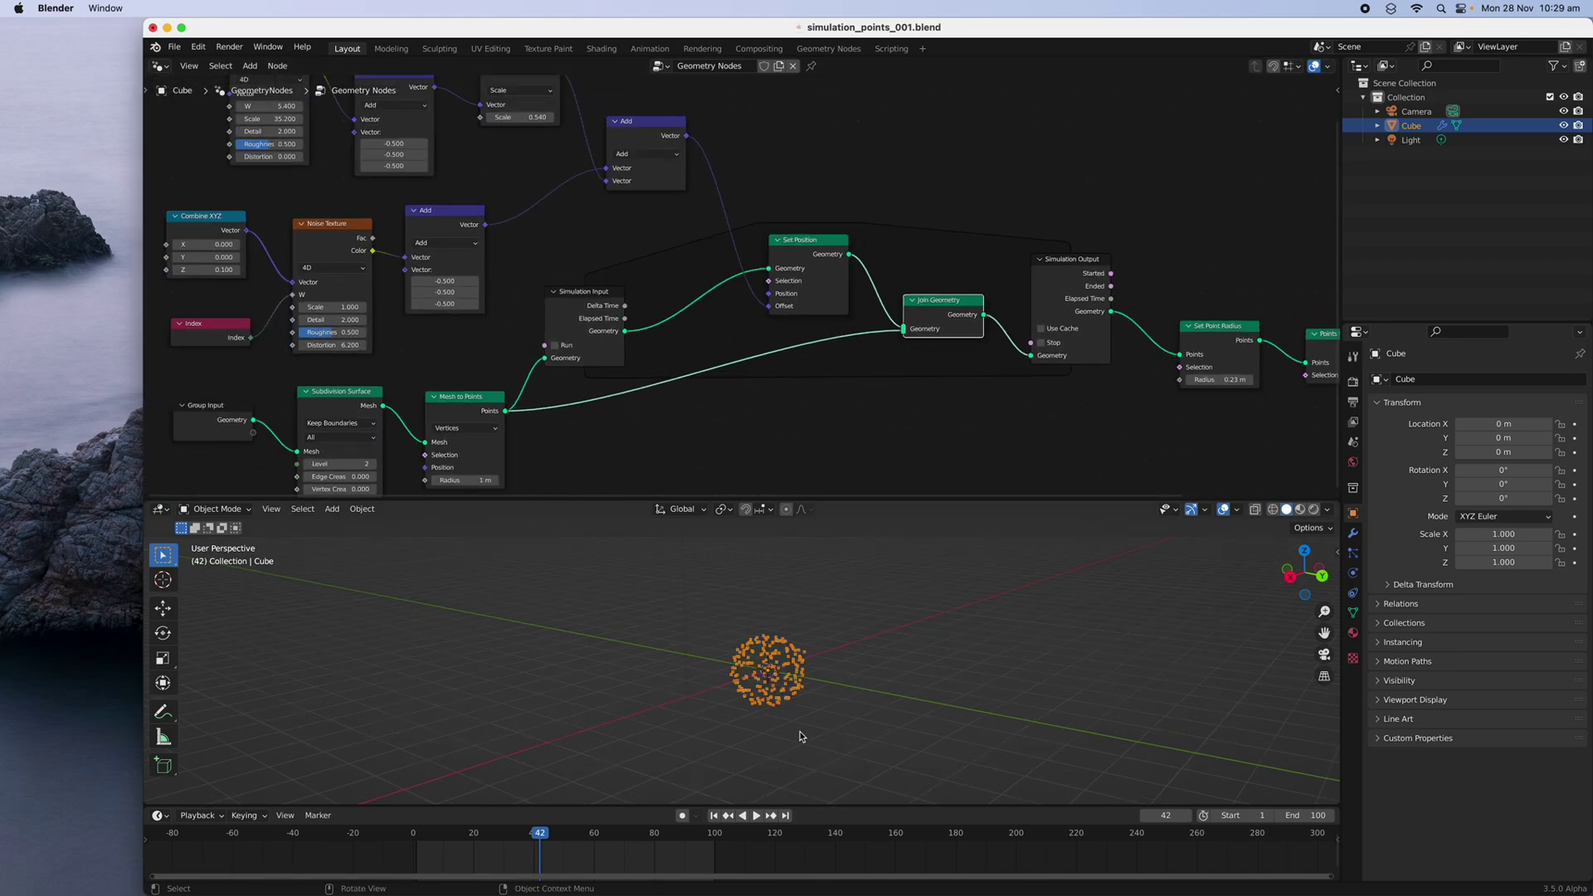
scroll(867, 364, up, 1)
scroll(867, 364, right, 2)
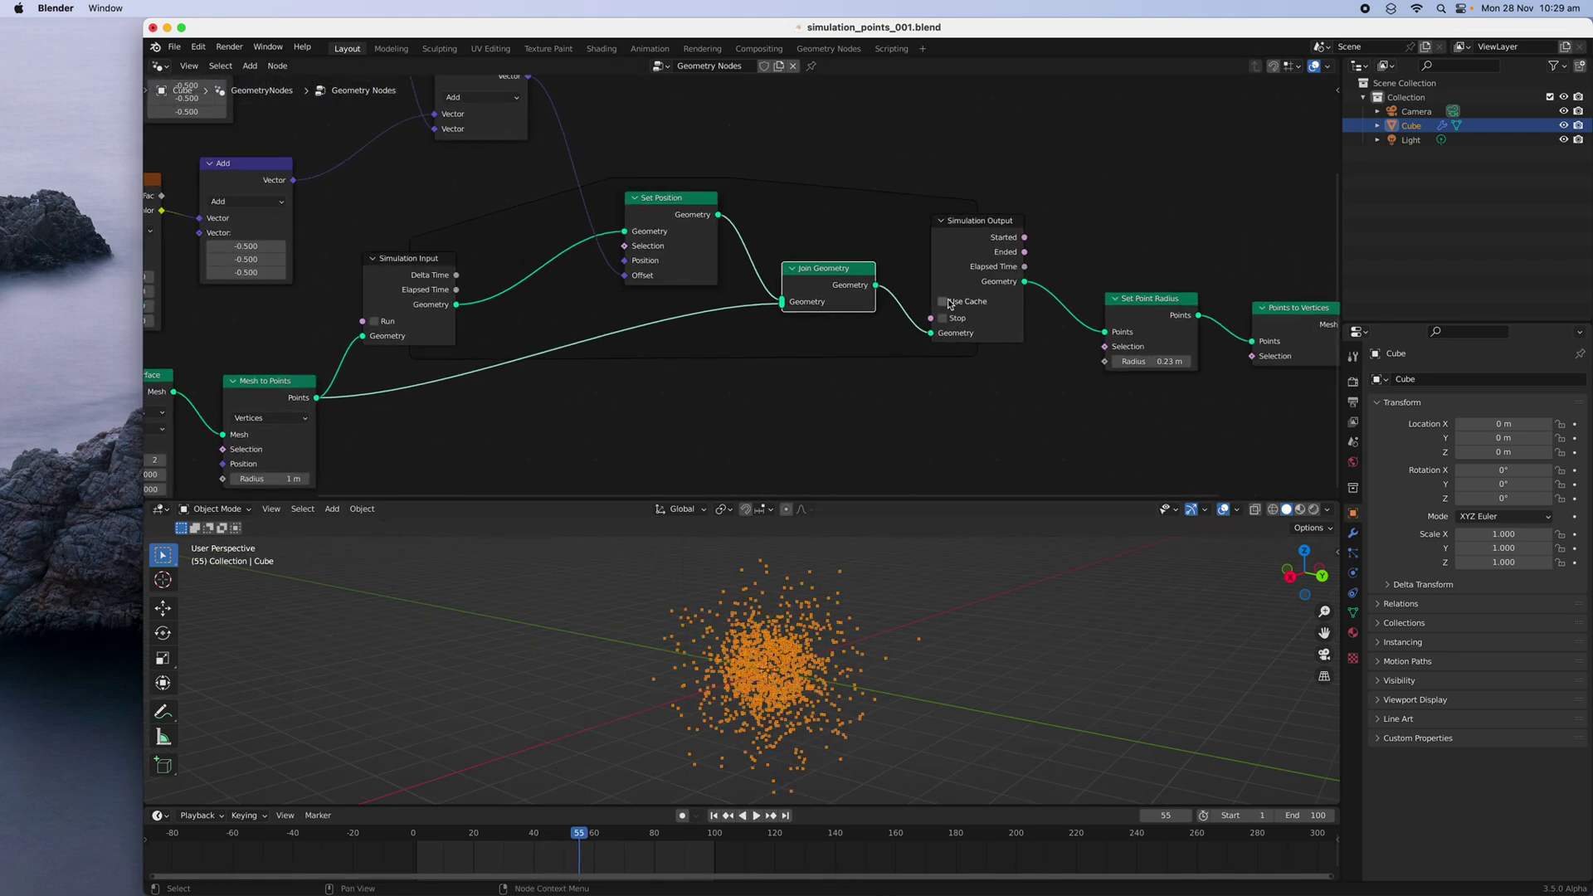
click(714, 816)
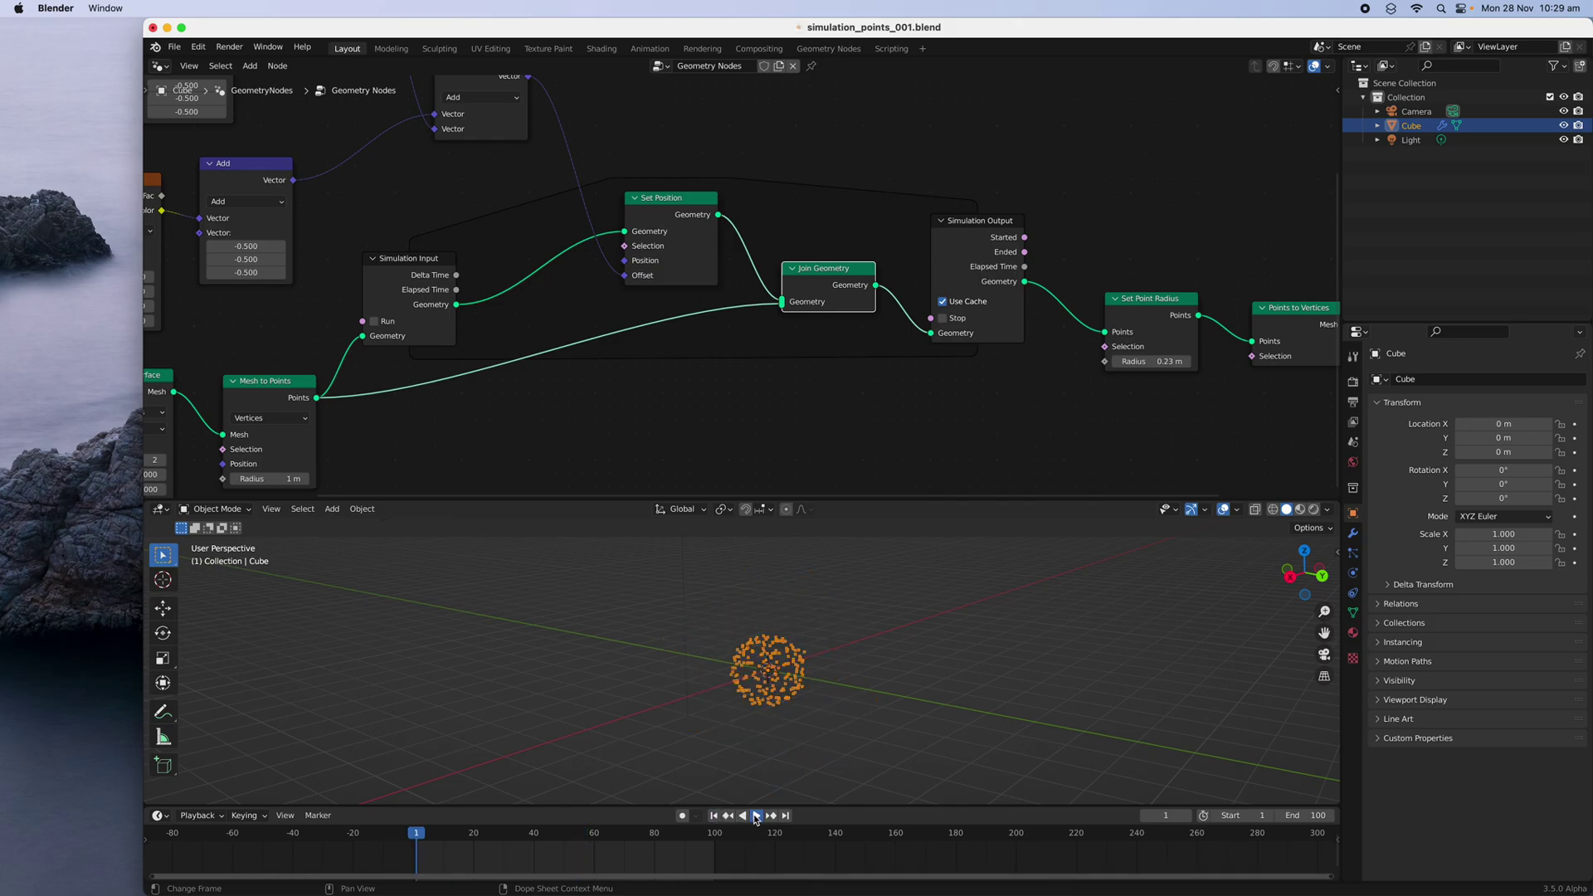
click(754, 817)
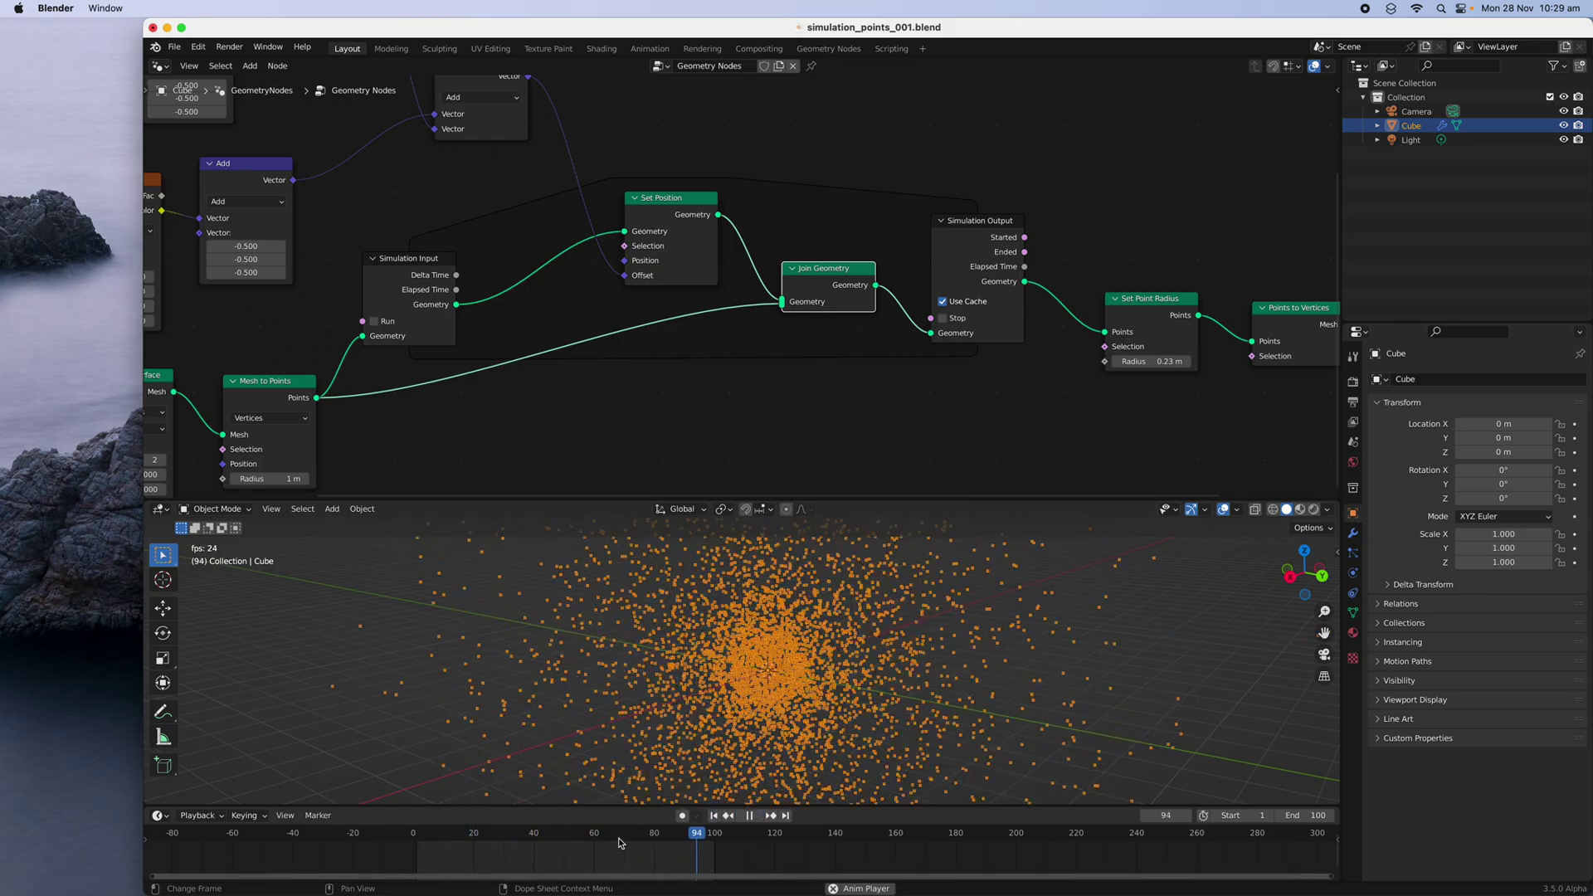
key(space)
key(space)
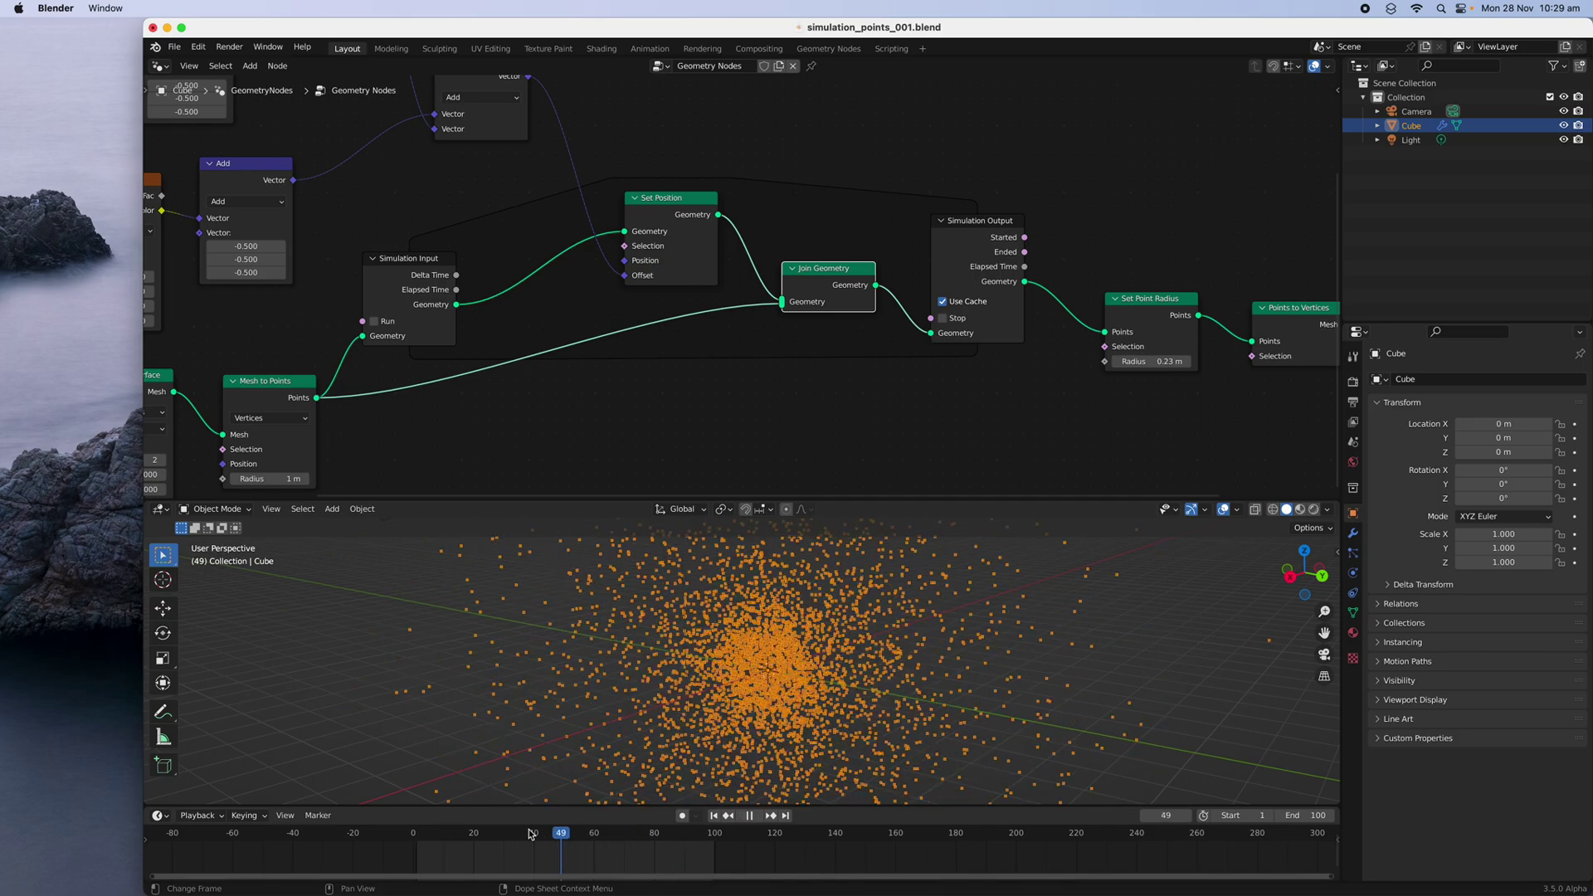
Replay the cached point simulation from frame 1 and scrub through its frames
mouse_move(589, 836)
mouse_down()
mouse_move(462, 835)
mouse_move(594, 833)
mouse_up()
click(713, 815)
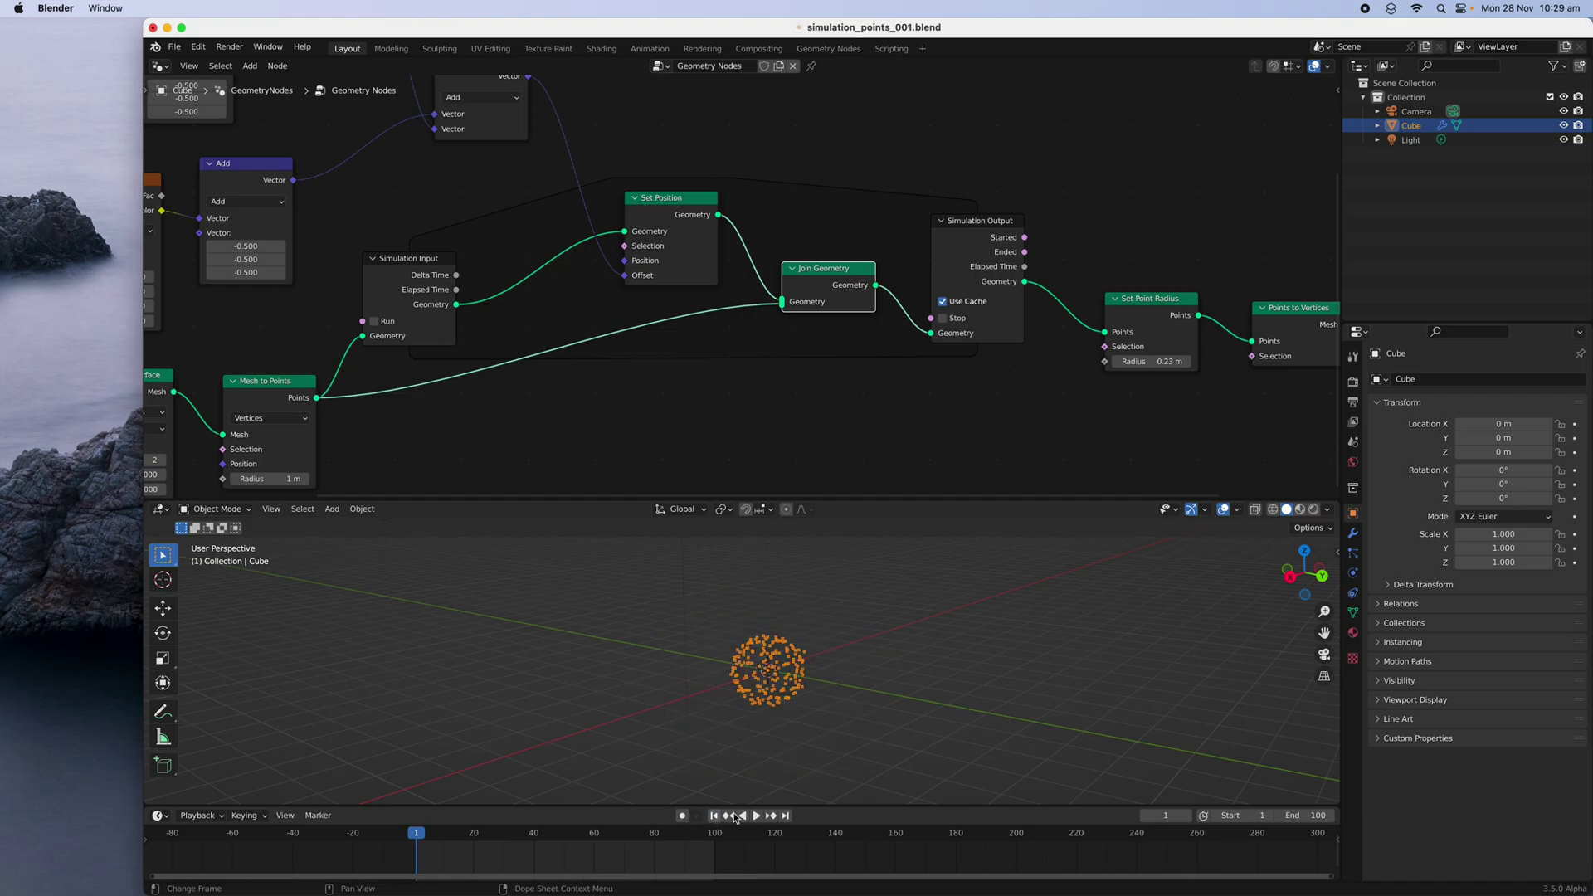
click(756, 816)
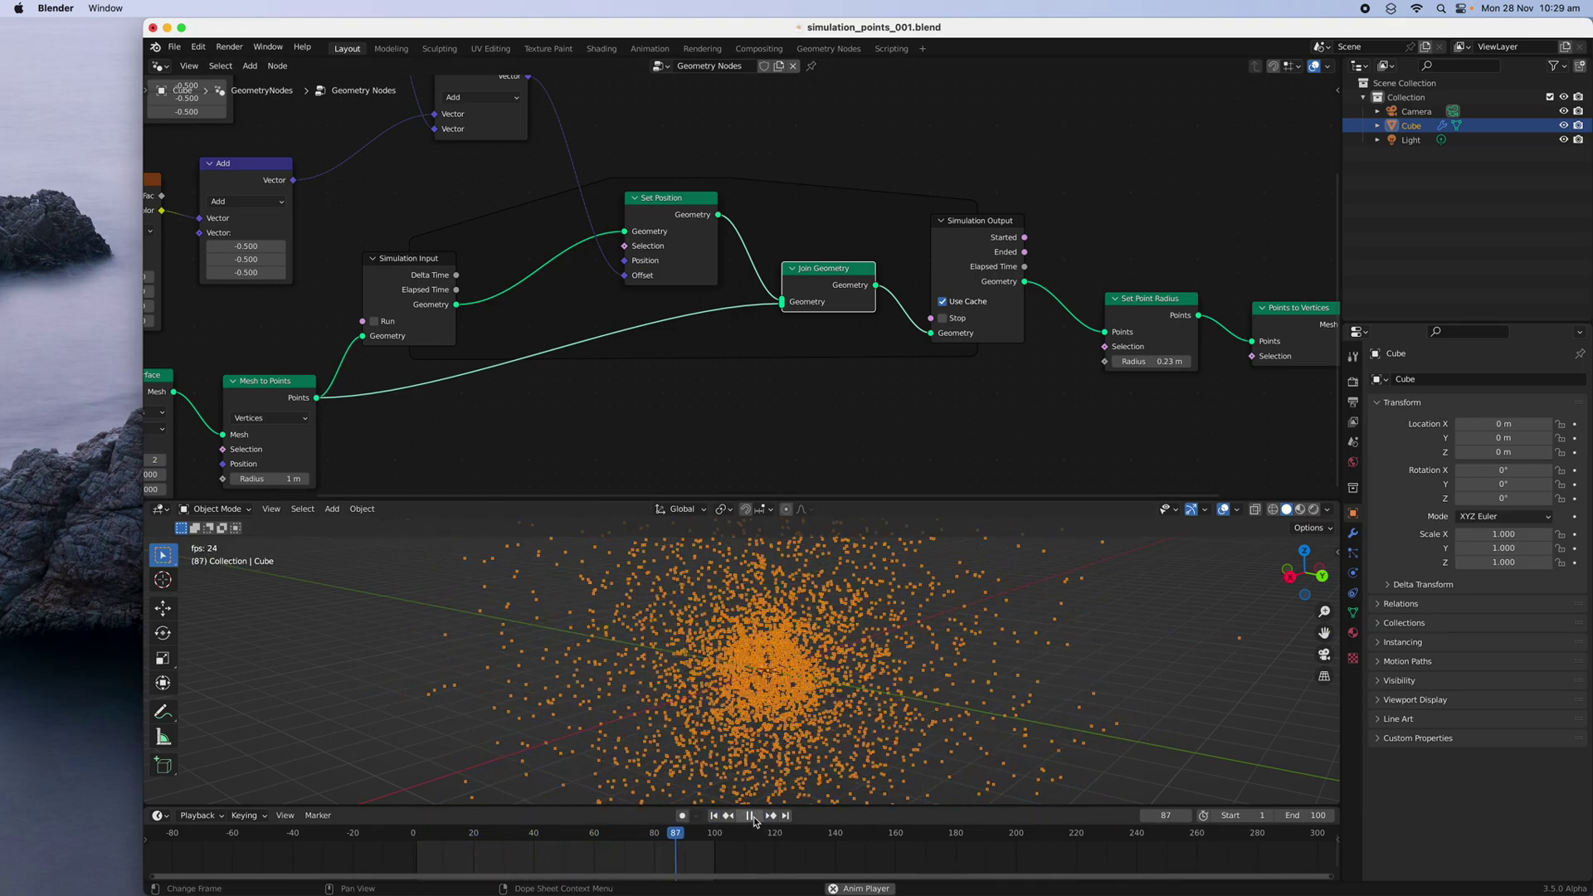
click(752, 816)
drag(425, 832, 590, 848)
Move the Combine XYZ node farther from the lower Noise Texture and set its Z value to 3.1
scroll(721, 402, down, 2)
middle_drag(721, 401, 965, 430)
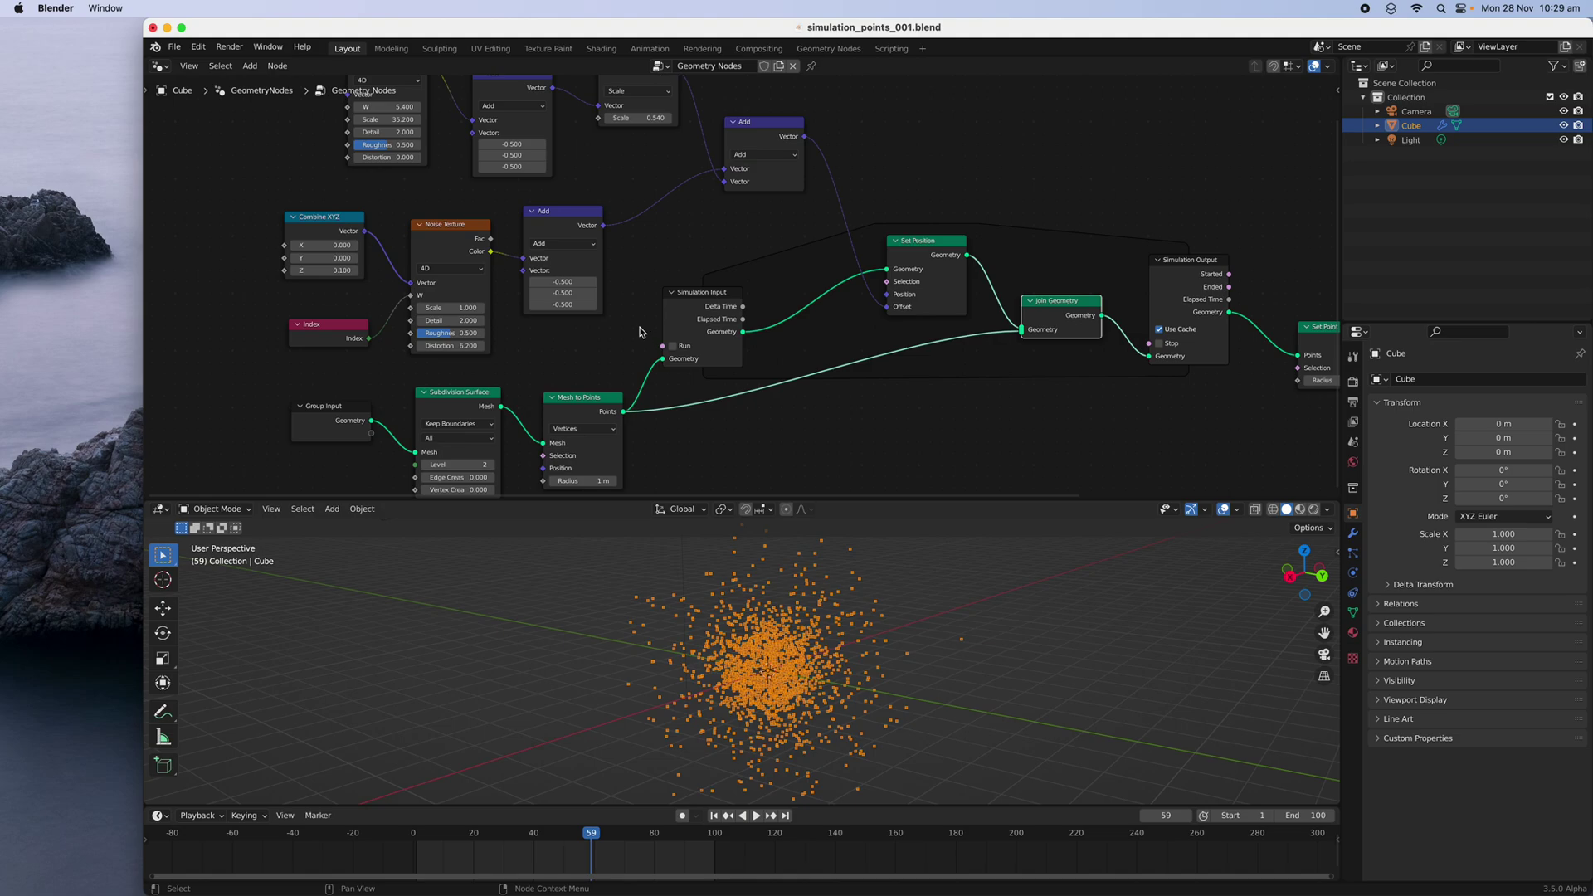
middle_drag(637, 305, 677, 365)
drag(366, 288, 355, 304)
middle_drag(465, 124, 461, 156)
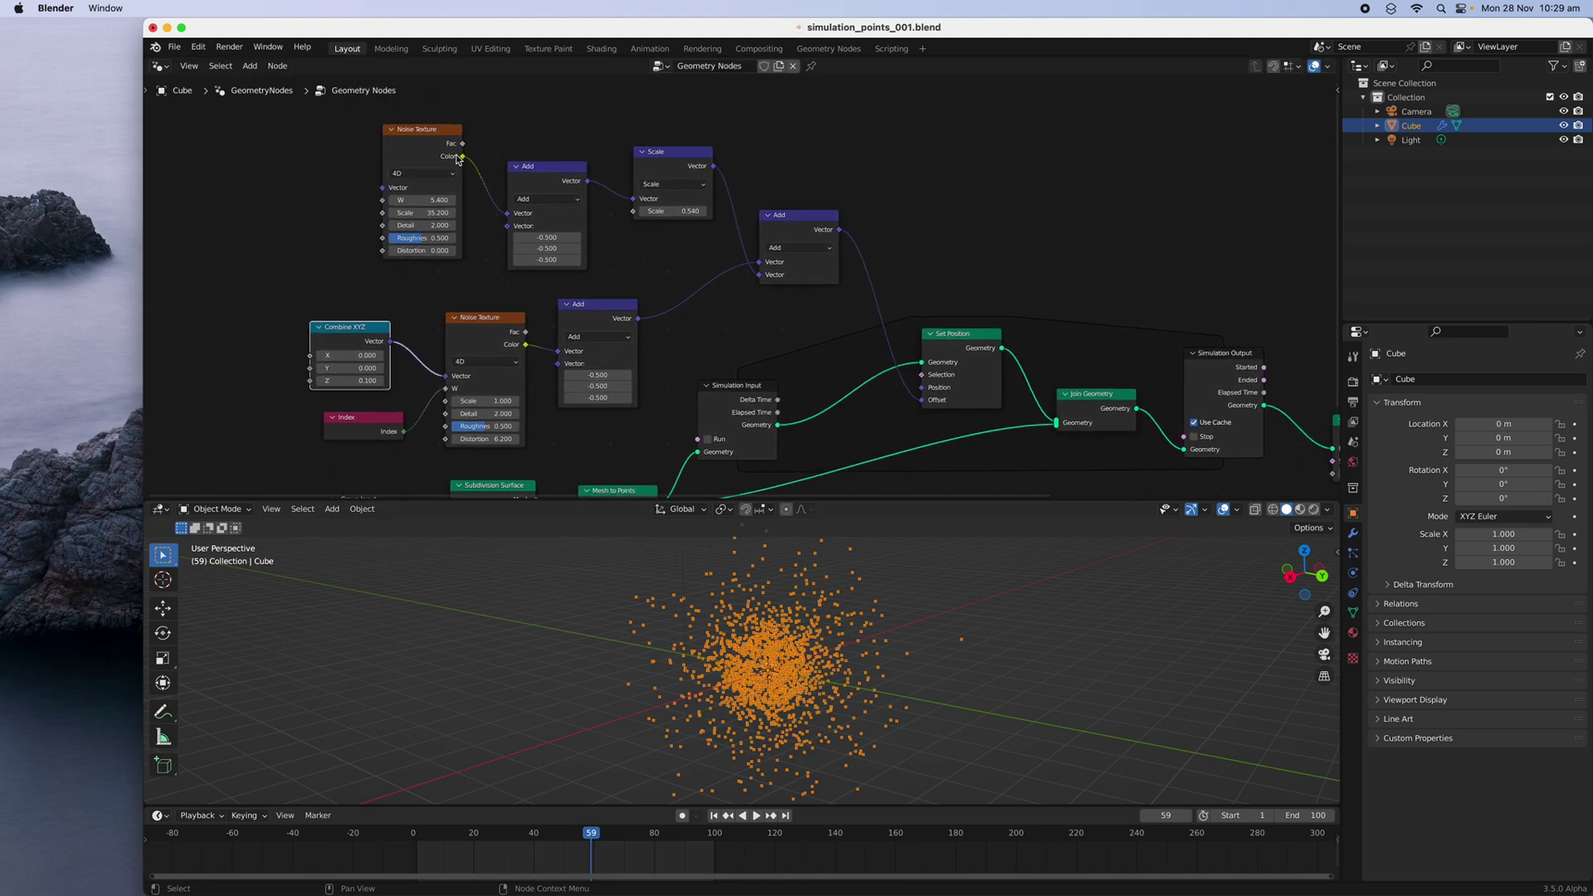
middle_drag(644, 241, 602, 235)
drag(331, 283, 300, 255)
click(287, 307)
text(3.1)
key(Return)
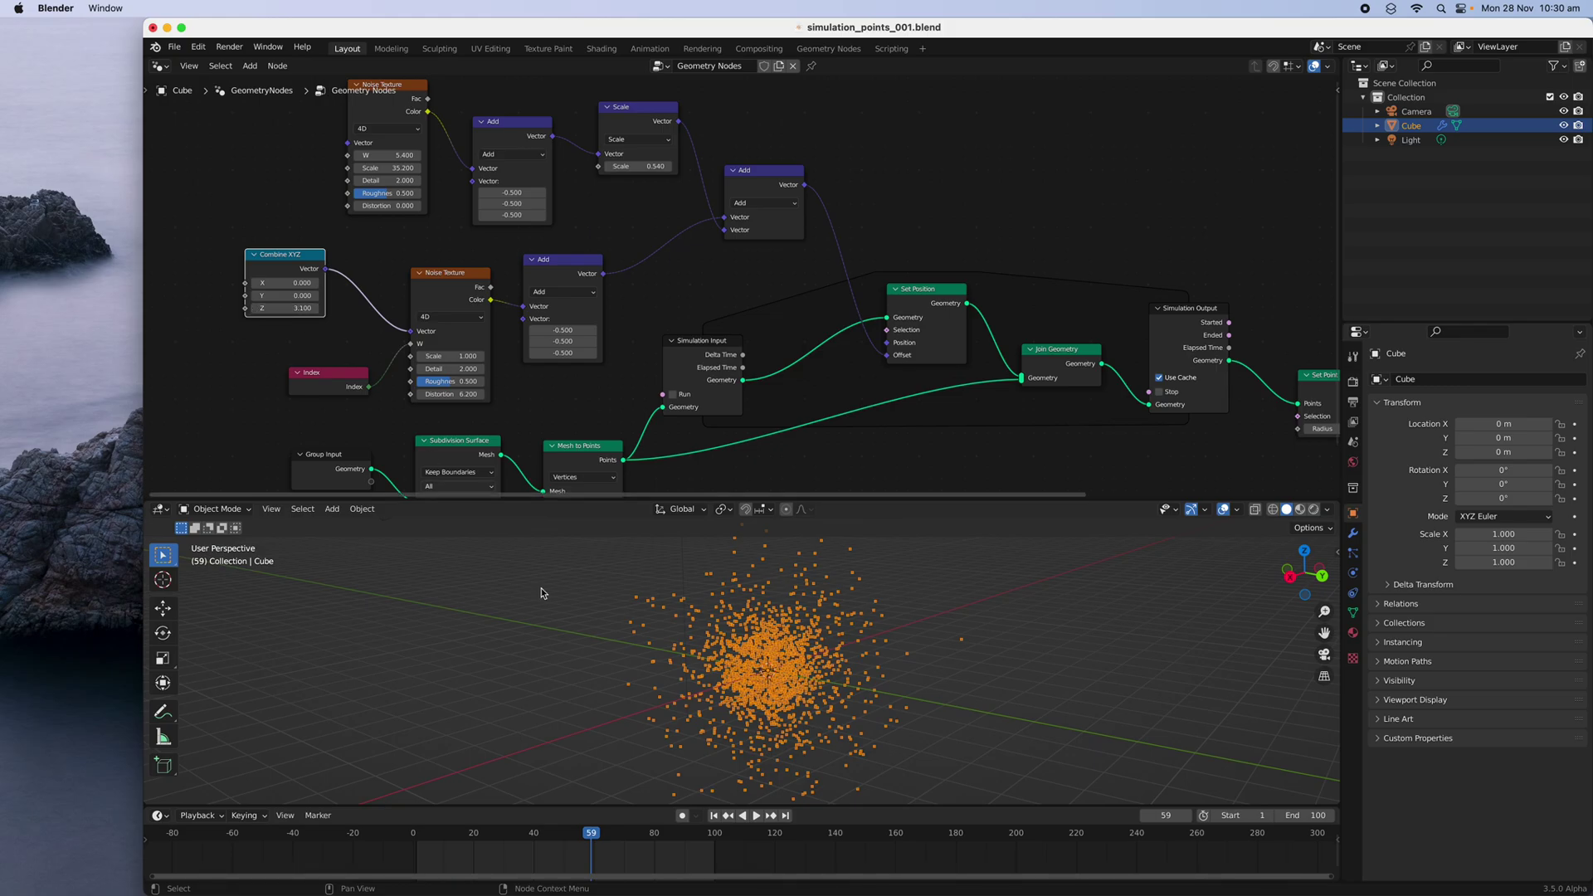
Play the simulation from frame 1 to check the effect of the Combine XYZ change
click(715, 818)
click(756, 816)
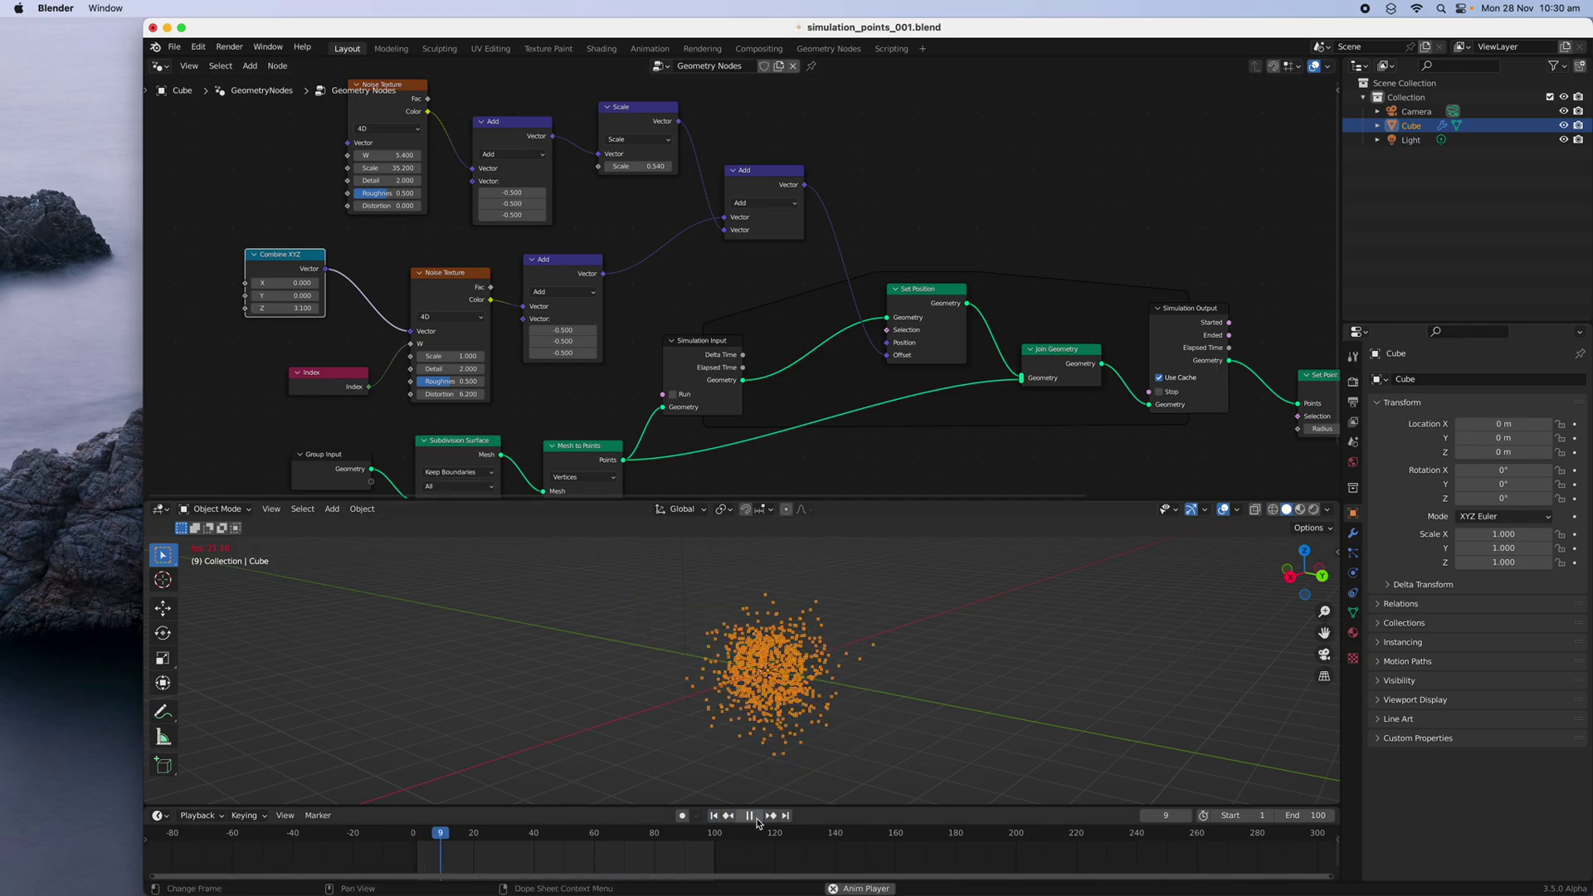
click(753, 817)
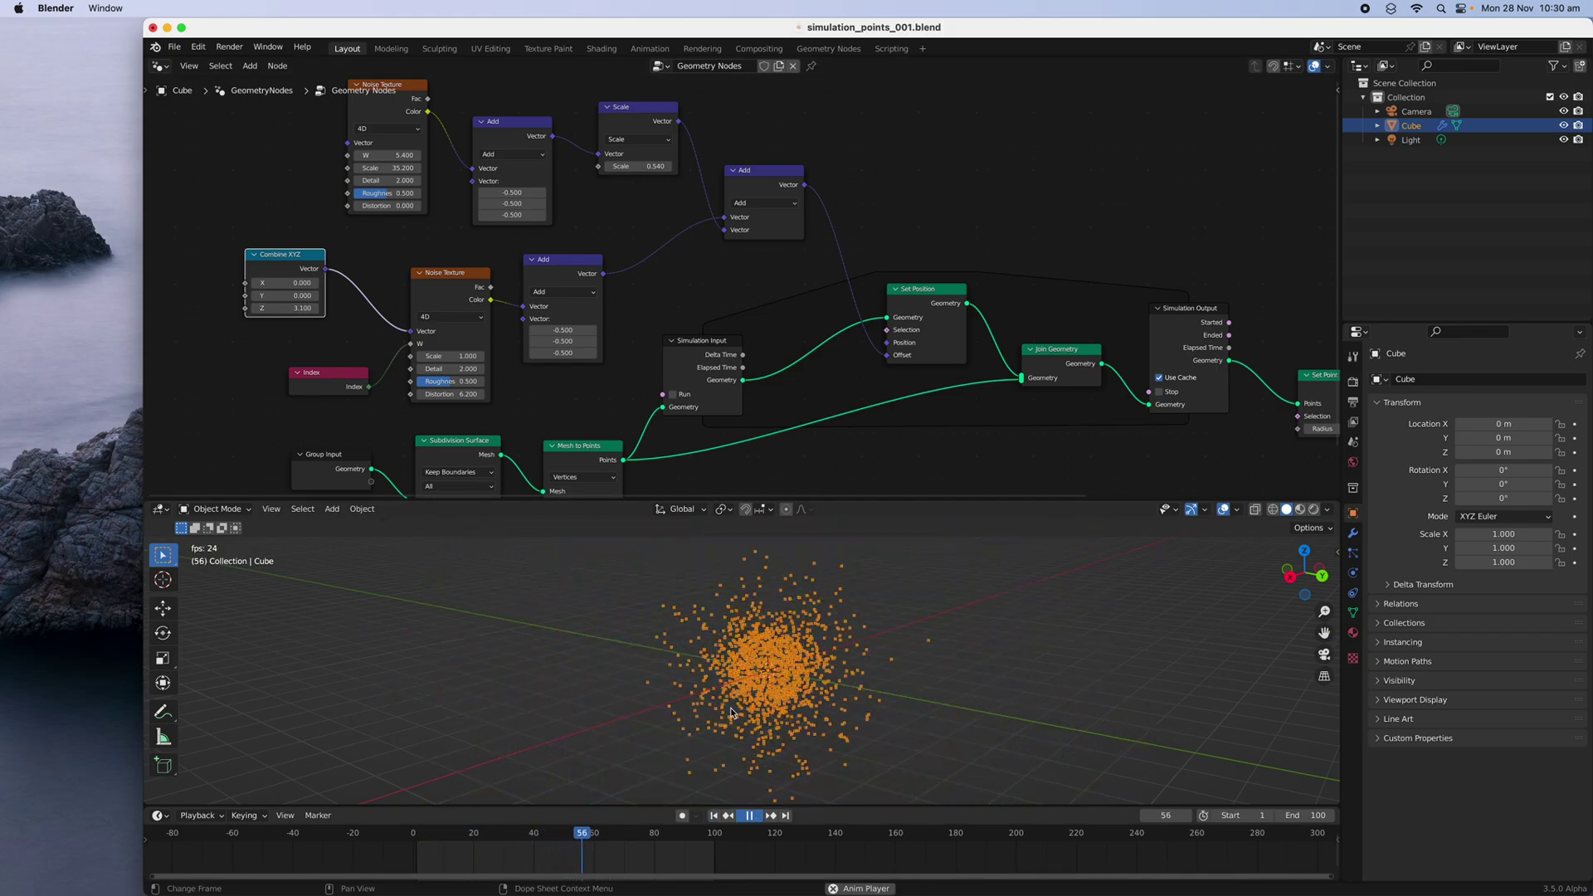
Connect the Scale node's Vector output directly to Set Position's Offset and replay the simulation from frame 1
middle_drag(554, 294, 507, 315)
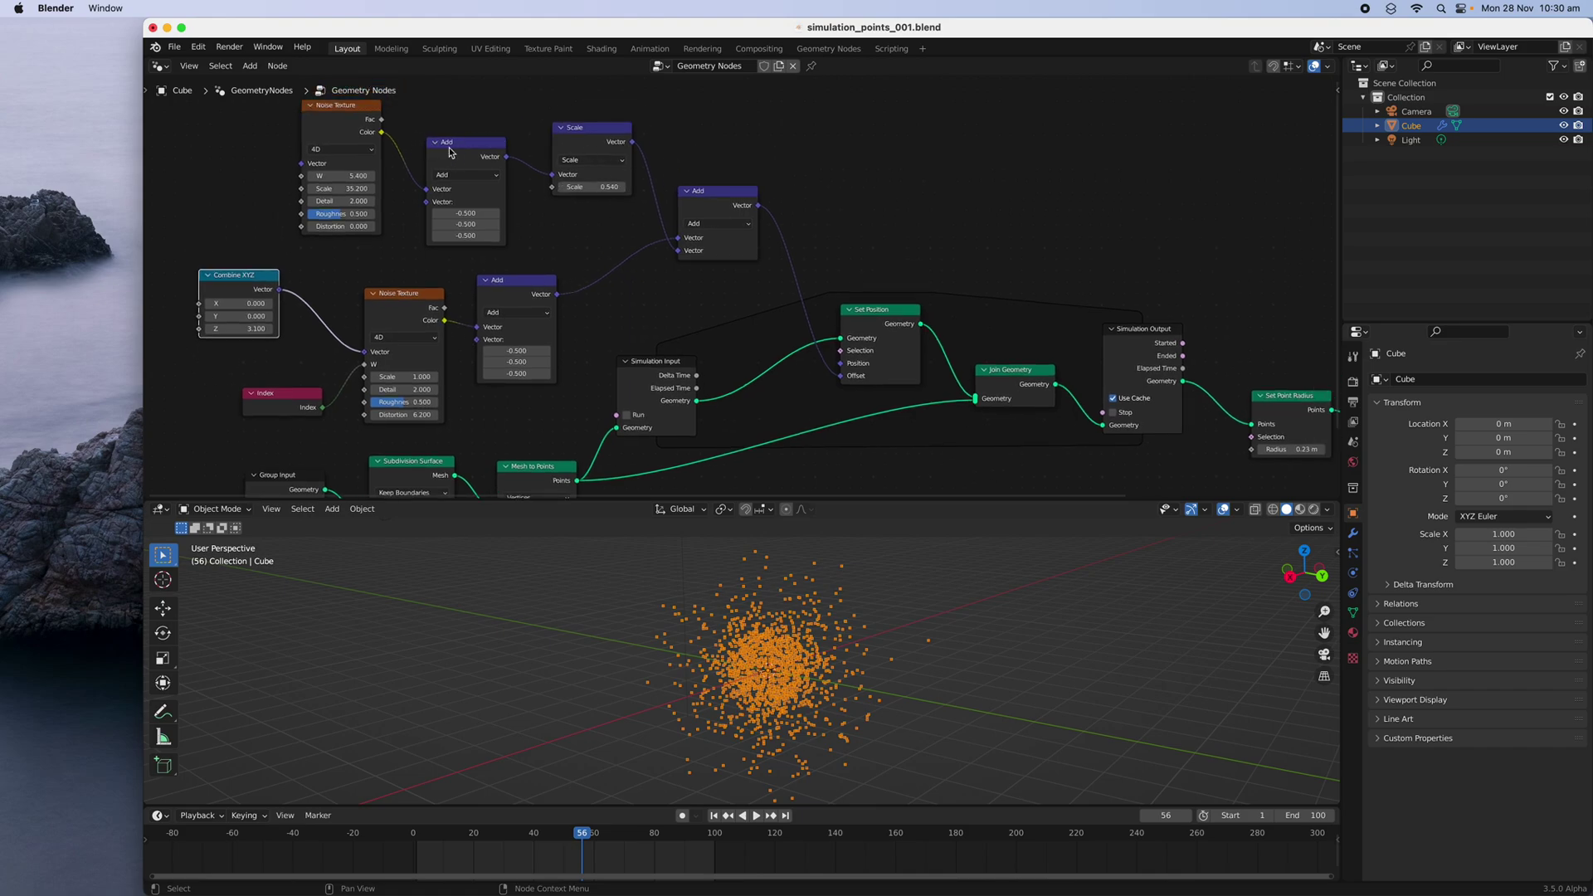
drag(451, 152, 442, 148)
drag(588, 148, 575, 148)
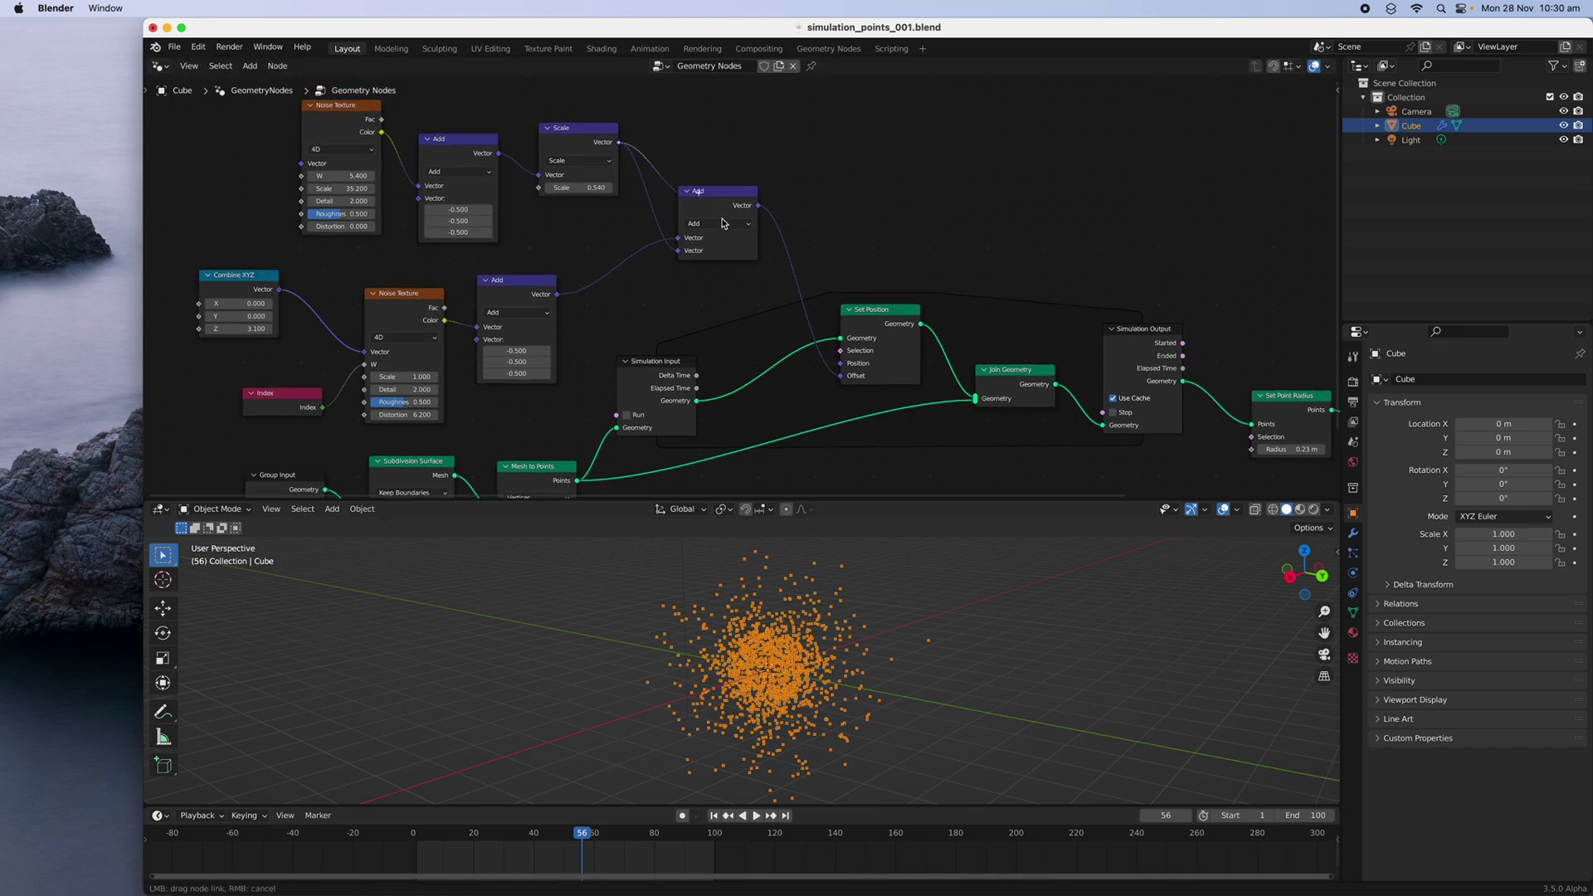
drag(722, 222, 840, 375)
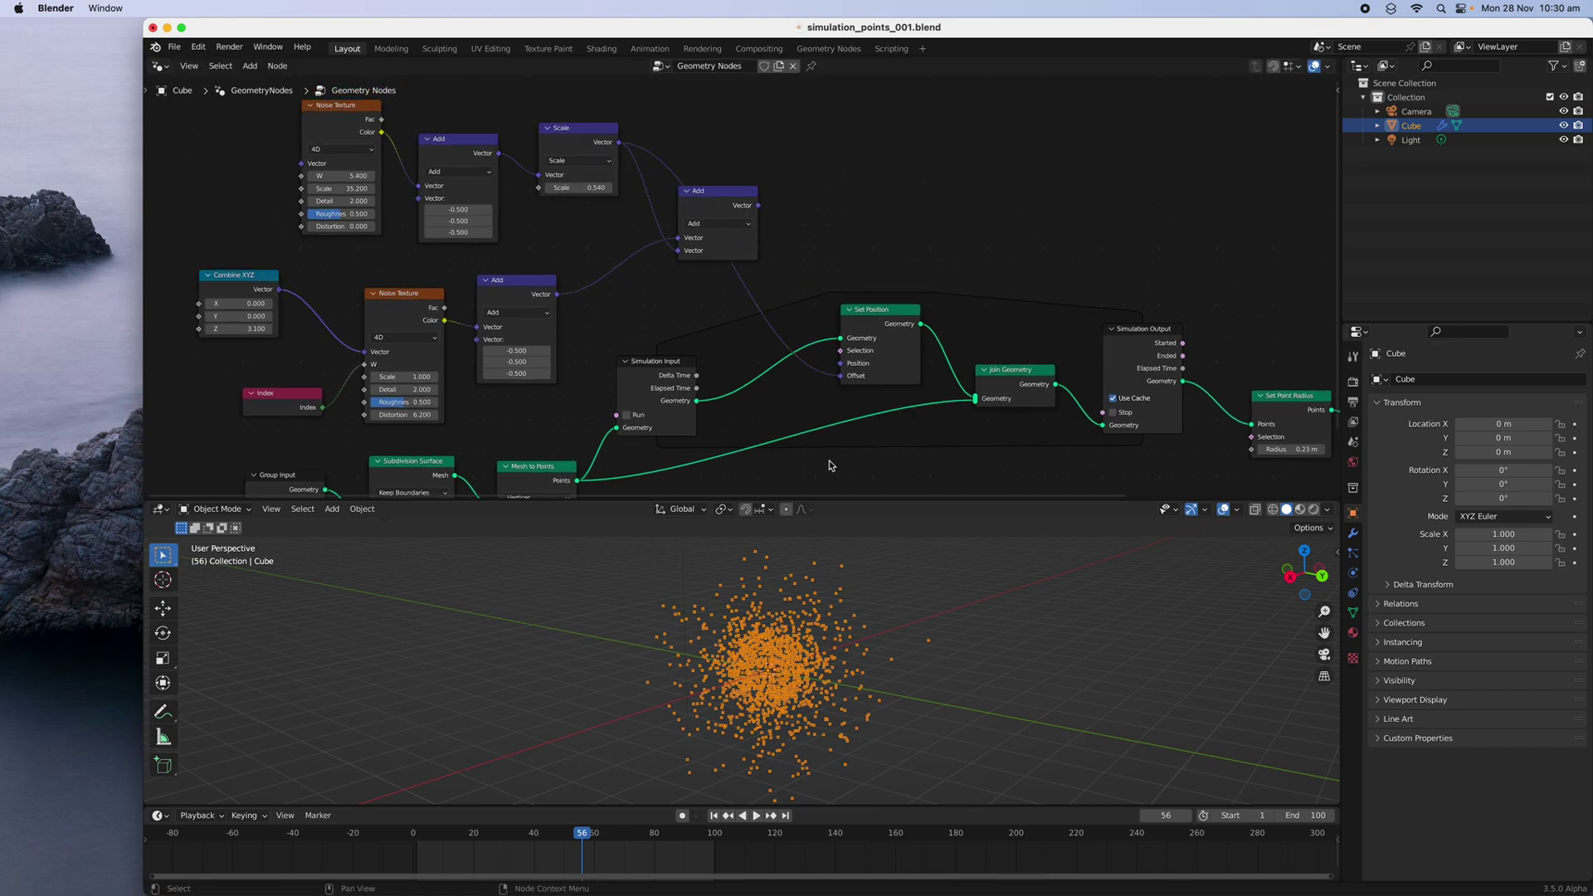
click(716, 819)
click(756, 816)
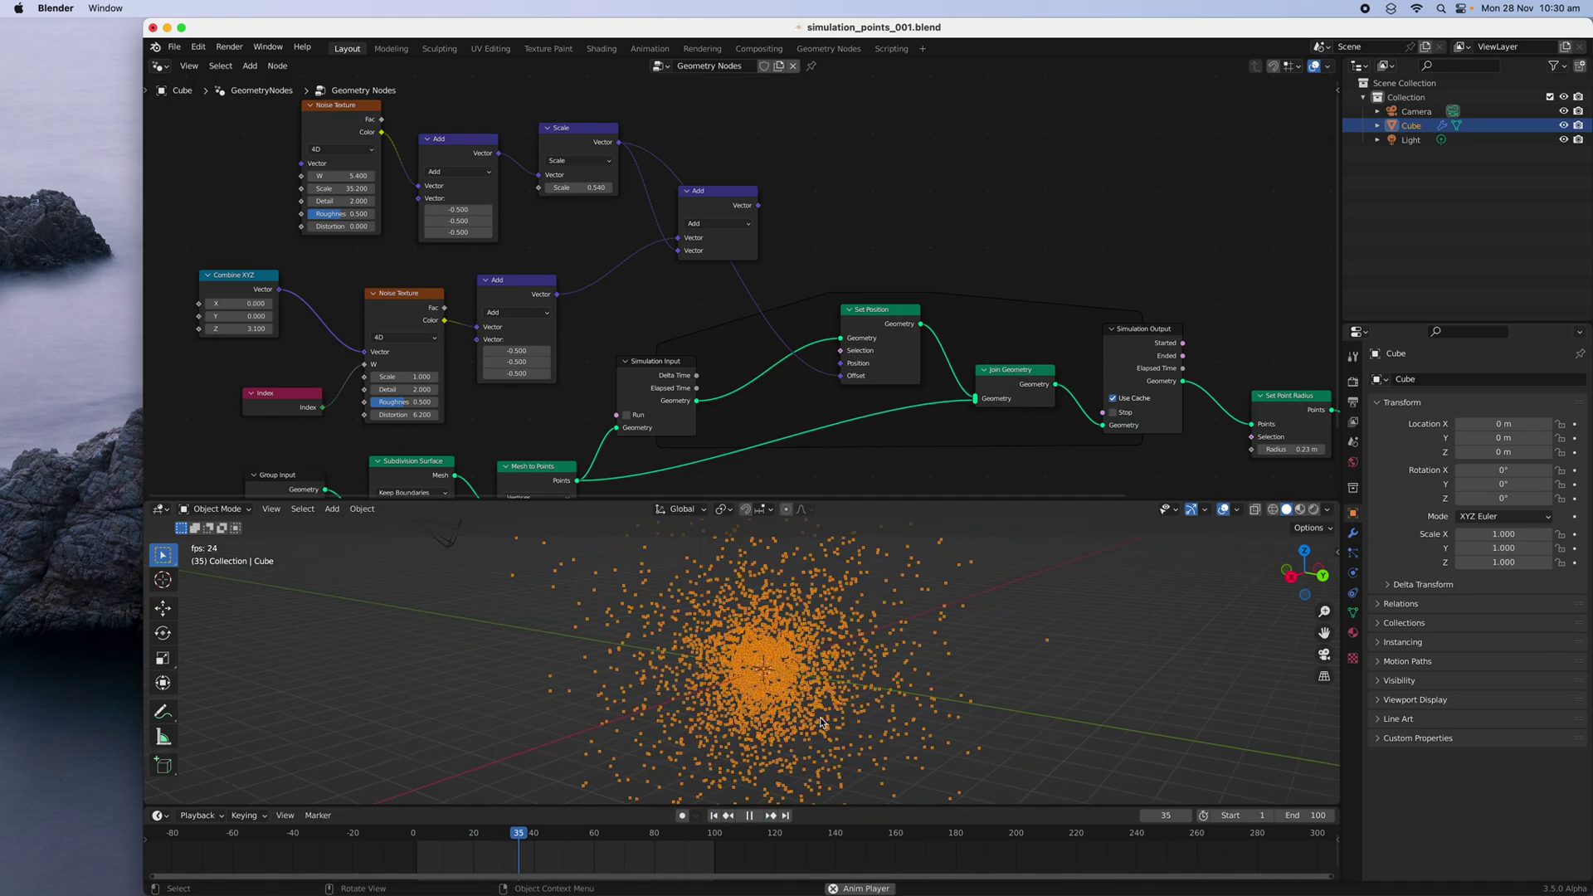
key(space)
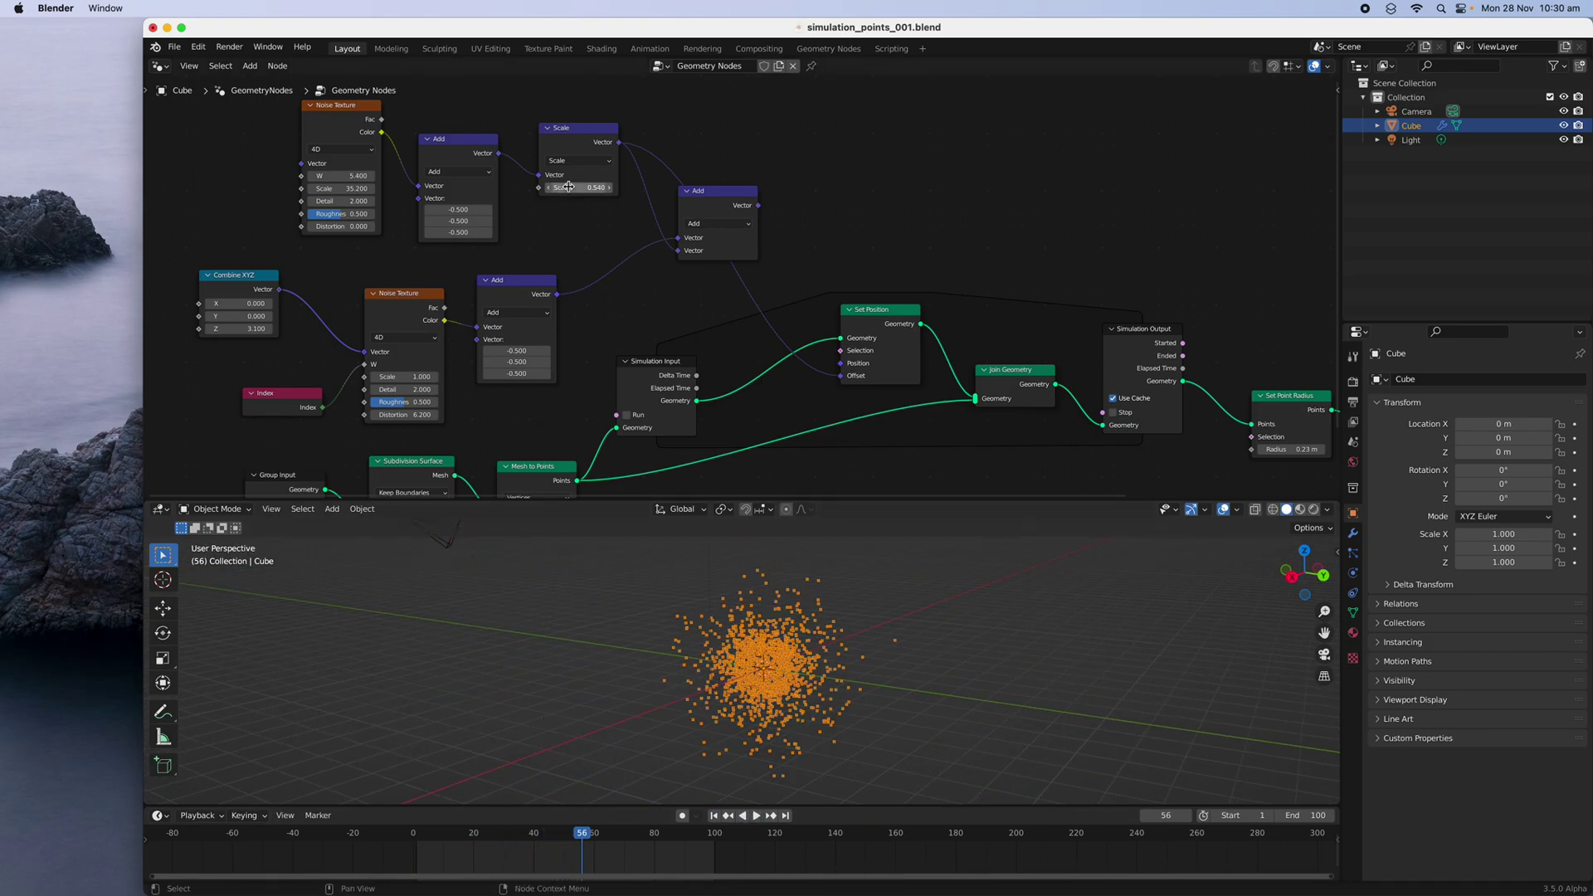
Set the Scale node's factor to 9.96, disable Use Cache on Simulation Output and restart playback
drag(568, 186, 639, 186)
key(space)
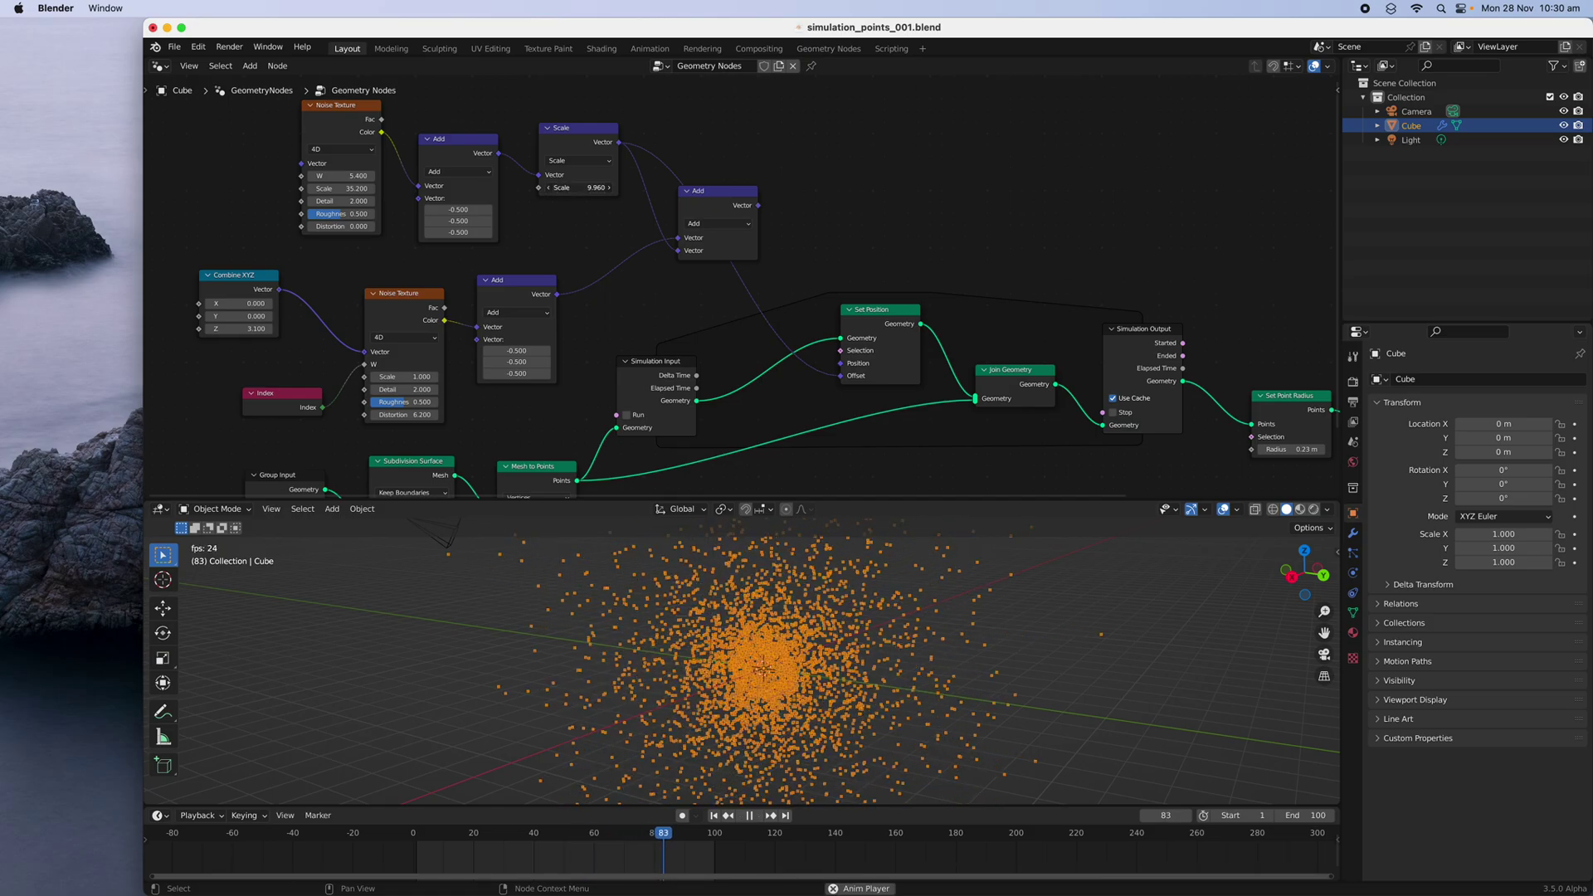
key(space)
scroll(697, 313, down, 2)
mouse_move(1129, 365)
middle_down()
mouse_move(697, 312)
mouse_move(818, 335)
middle_up()
key(space)
middle_drag(572, 312, 625, 307)
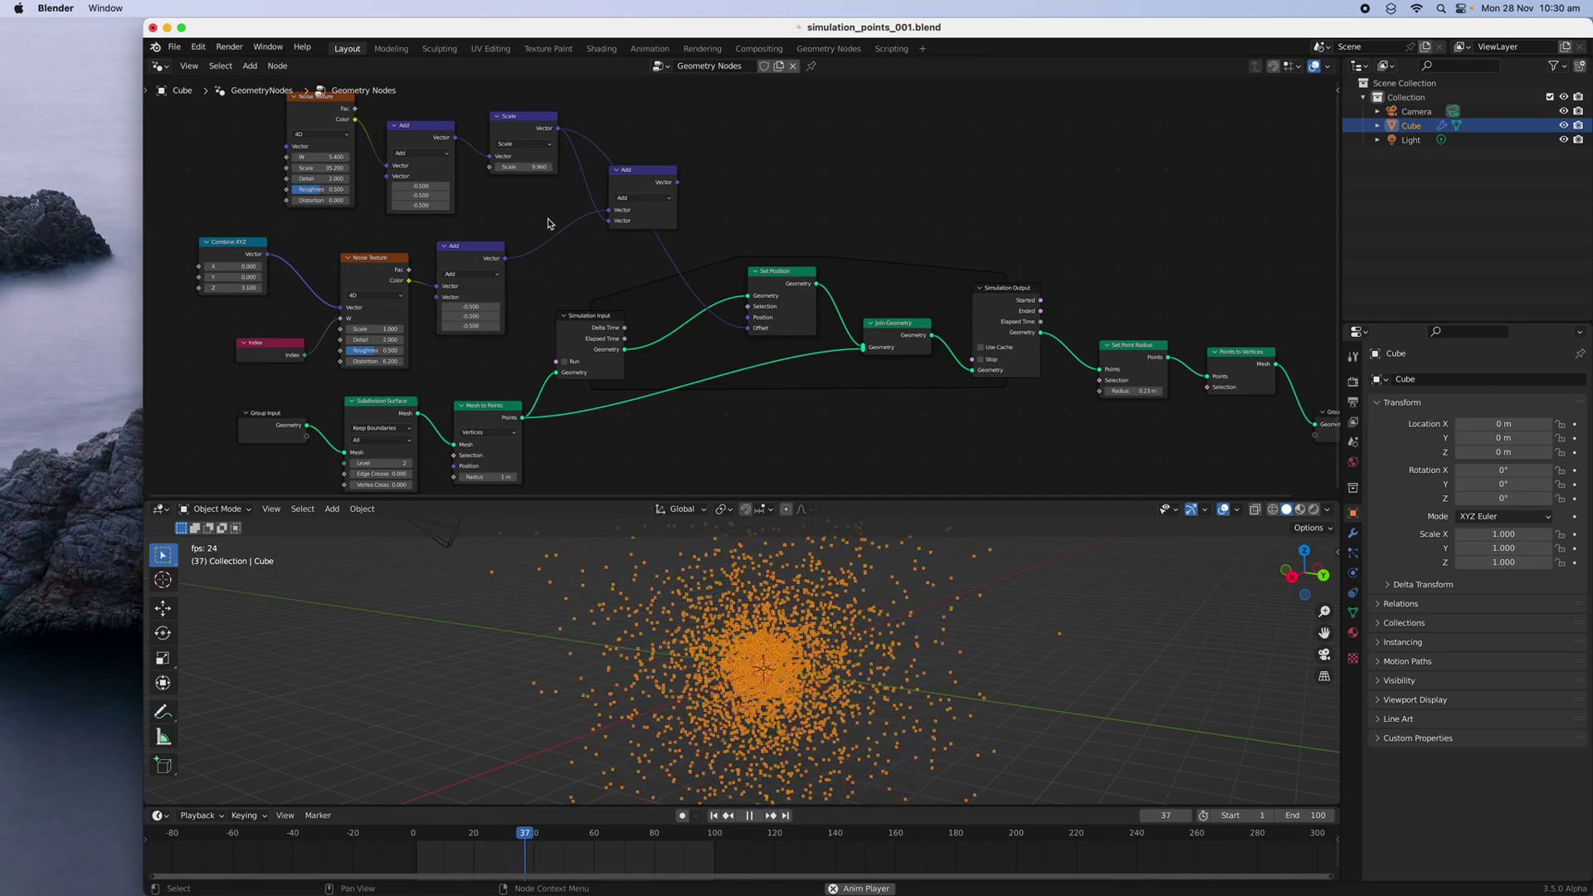
Set the upper Noise Texture's W to 1 and its Scale to 1.4 during playback
click(304, 157)
text(1)
key(Return)
drag(322, 168, 136, 167)
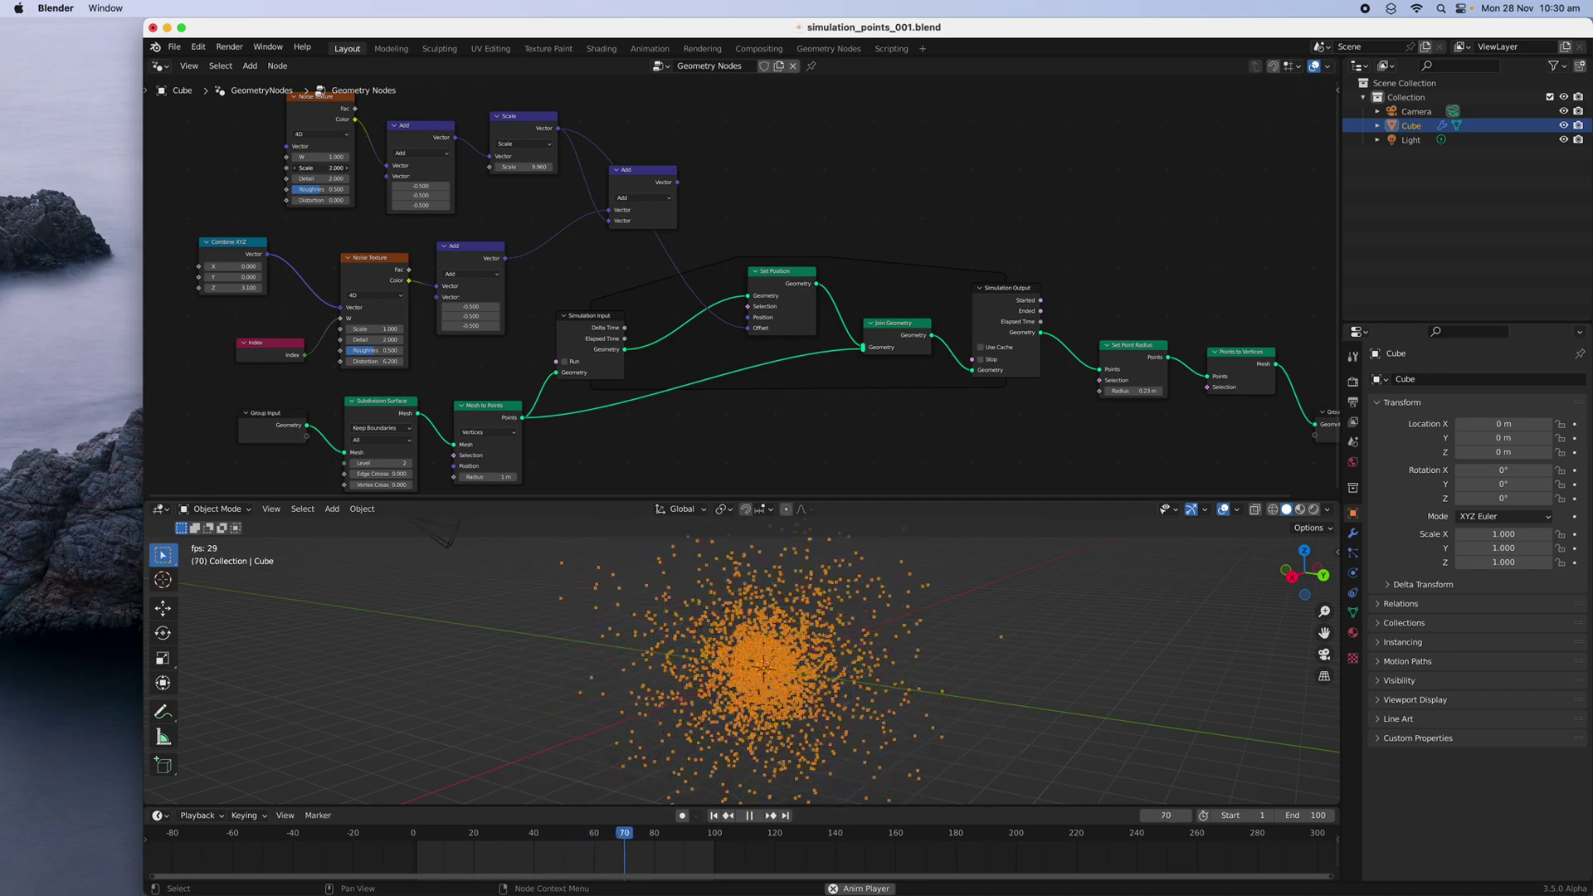
drag(284, 168, 310, 168)
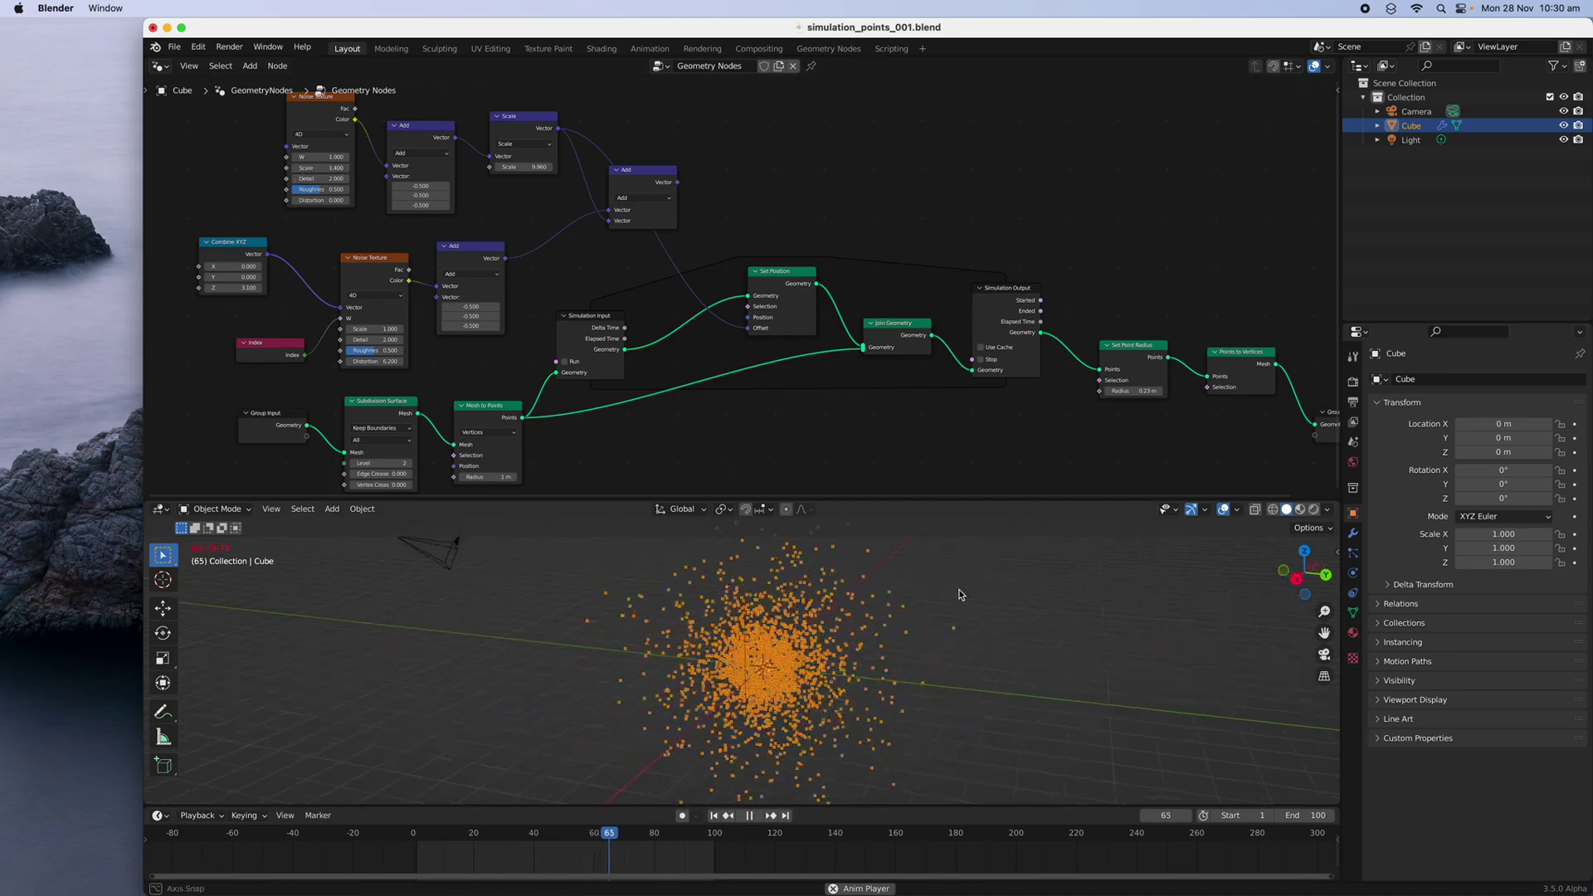
middle_drag(960, 595, 873, 615)
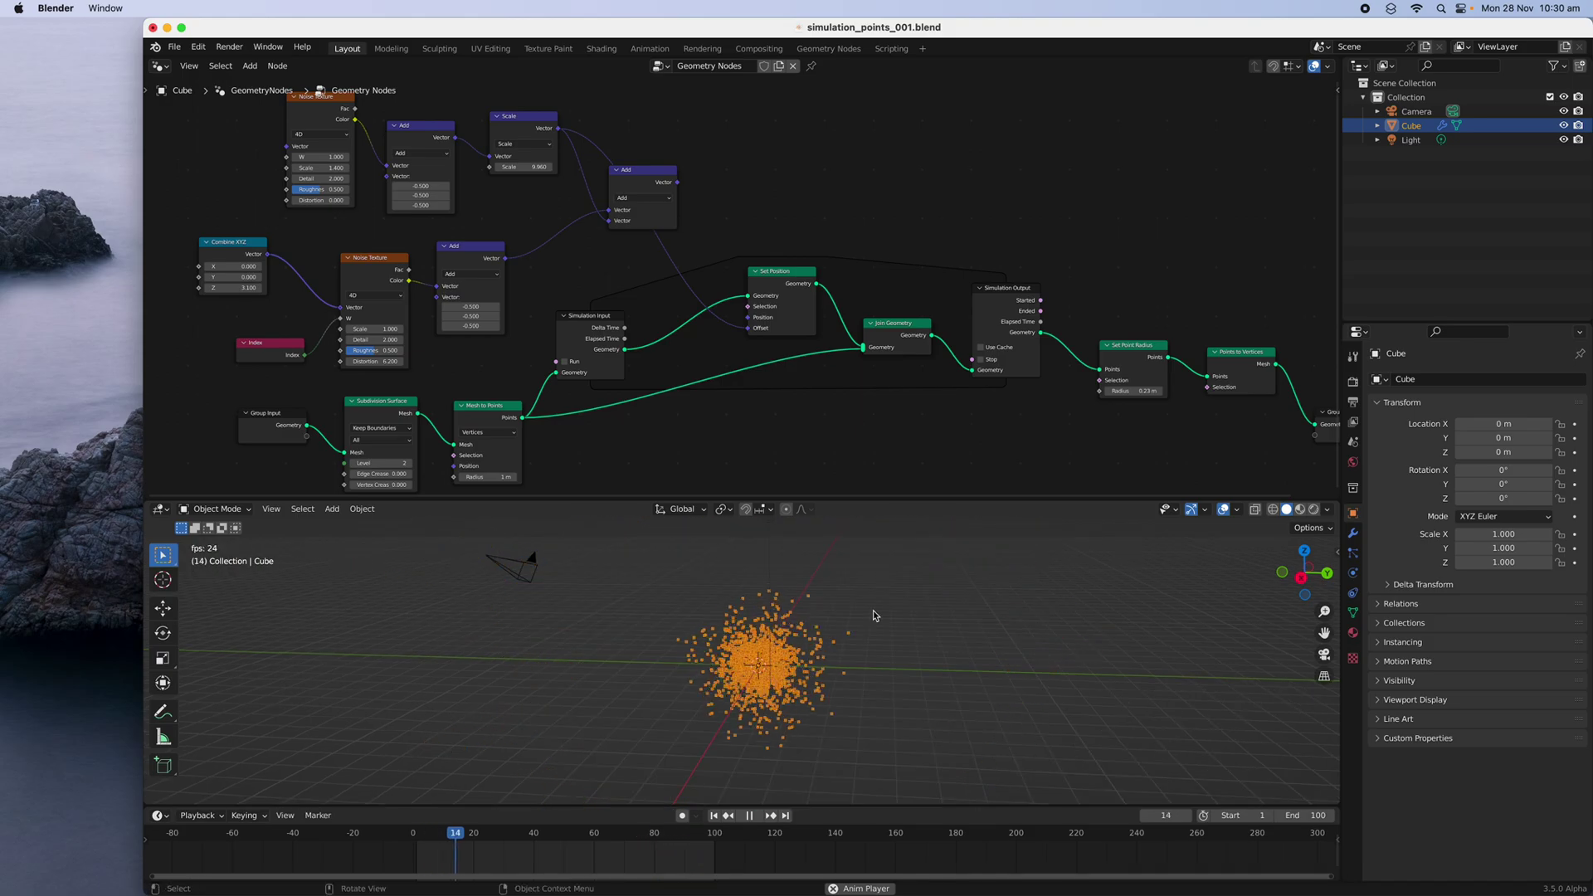
key(space)
Examine how Mesh to Points feeds Simulation Input and Join Geometry, and play the simulation to check it
middle_drag(781, 233, 828, 166)
scroll(828, 167, up, 2)
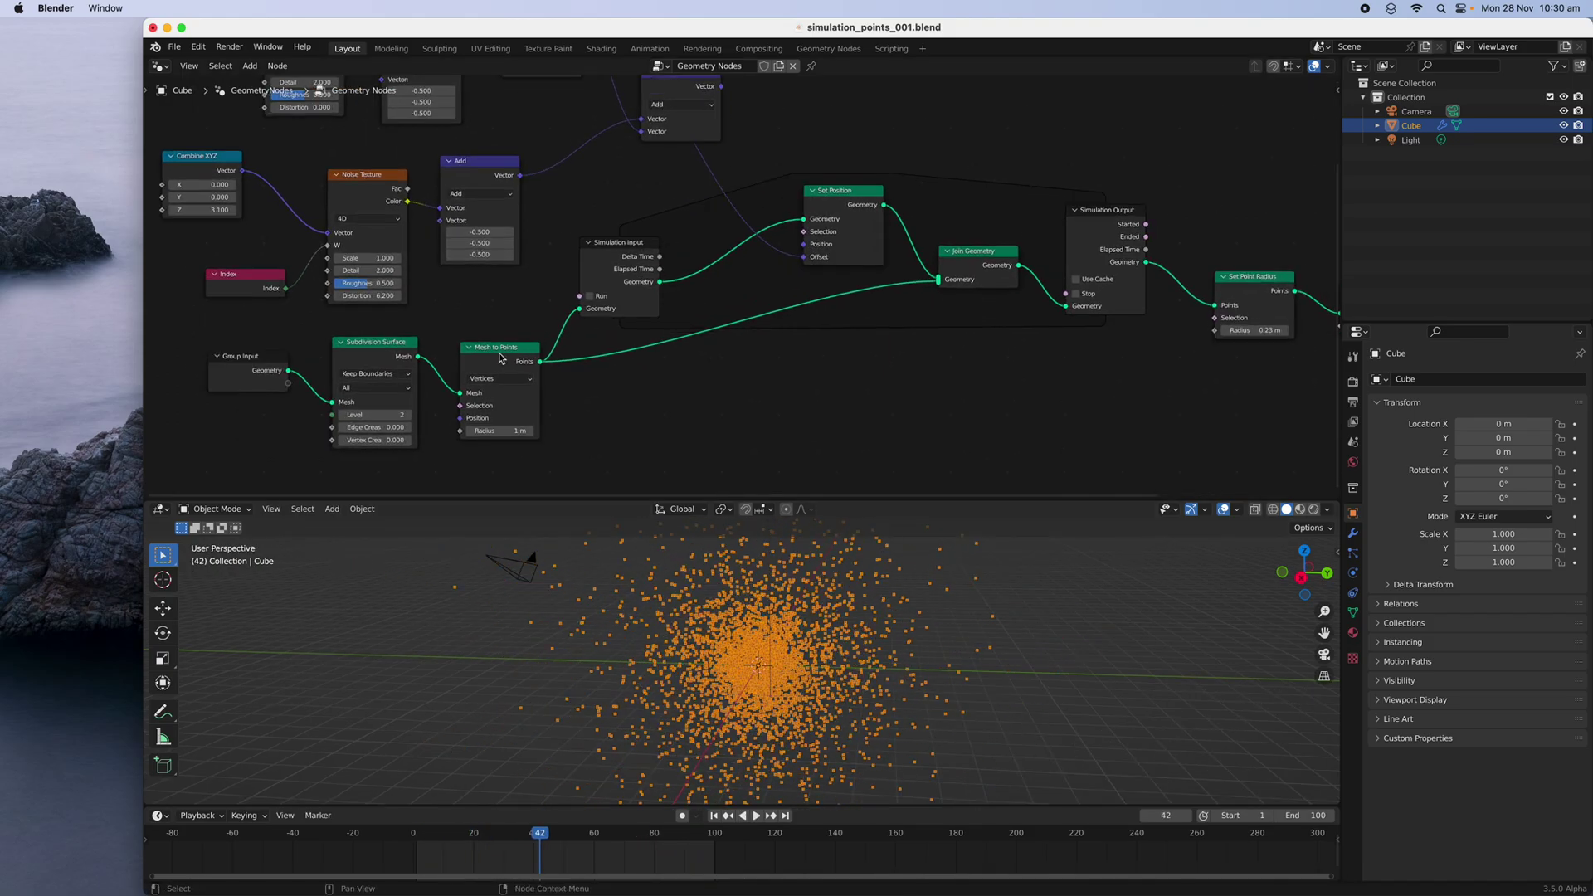
drag(500, 354, 500, 368)
middle_drag(694, 228, 611, 285)
click(603, 275)
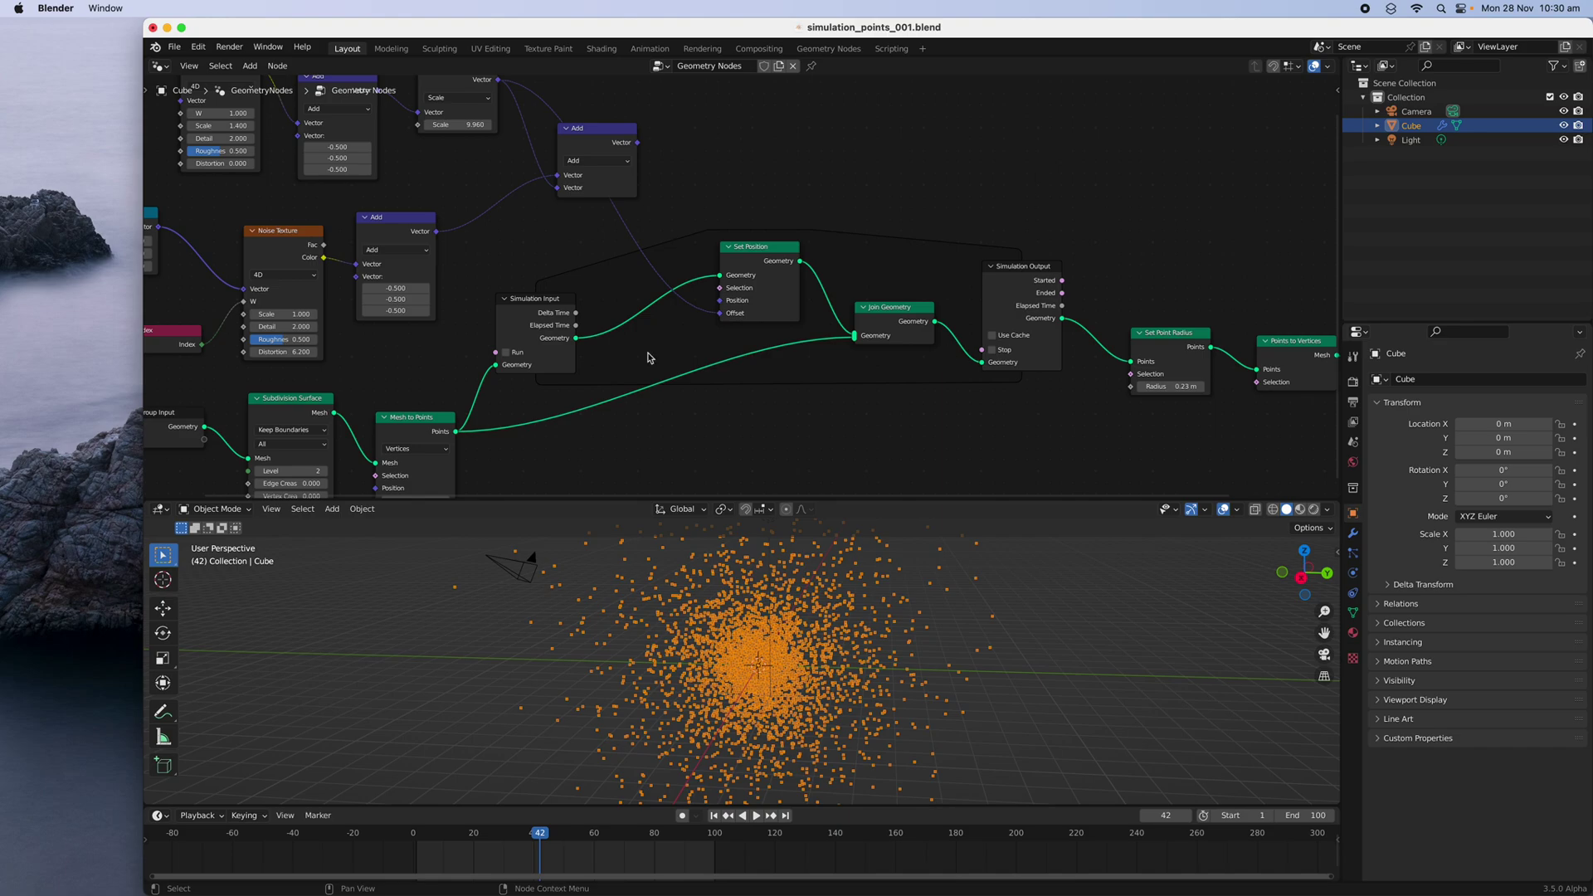
scroll(366, 398, up, 1)
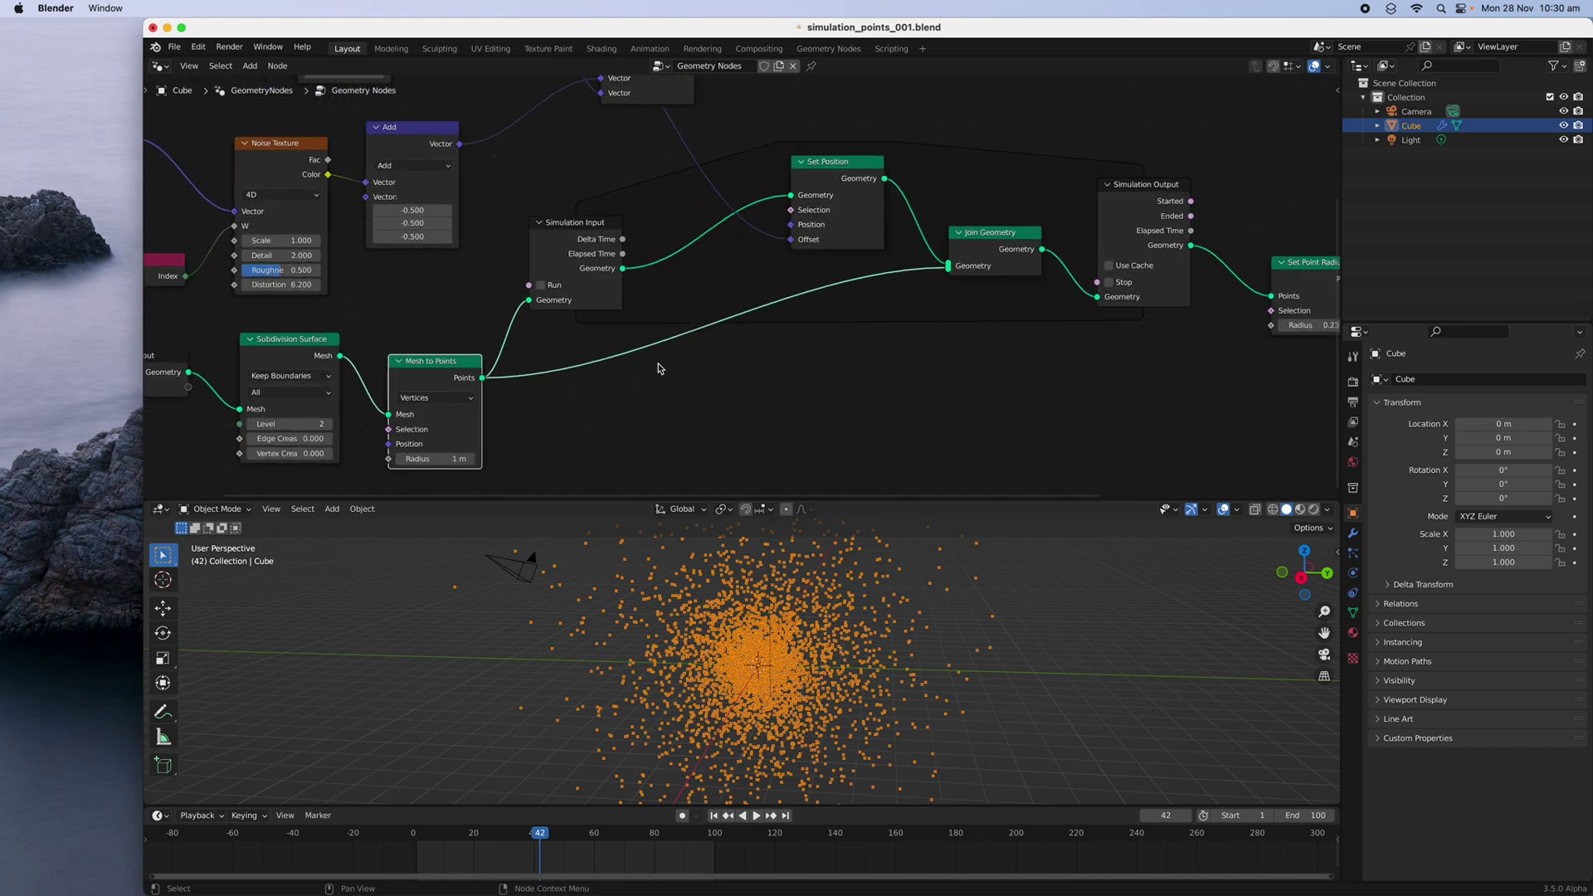
key(space)
middle_drag(749, 585, 792, 592)
key(space)
Add a Voronoi Texture node beside the upper Noise Texture and connect its Color to the upper Add node's first Vector input
middle_drag(441, 184, 671, 280)
scroll(608, 269, down, 3)
middle_drag(533, 249, 518, 294)
scroll(516, 282, up, 2)
middle_drag(441, 239, 493, 256)
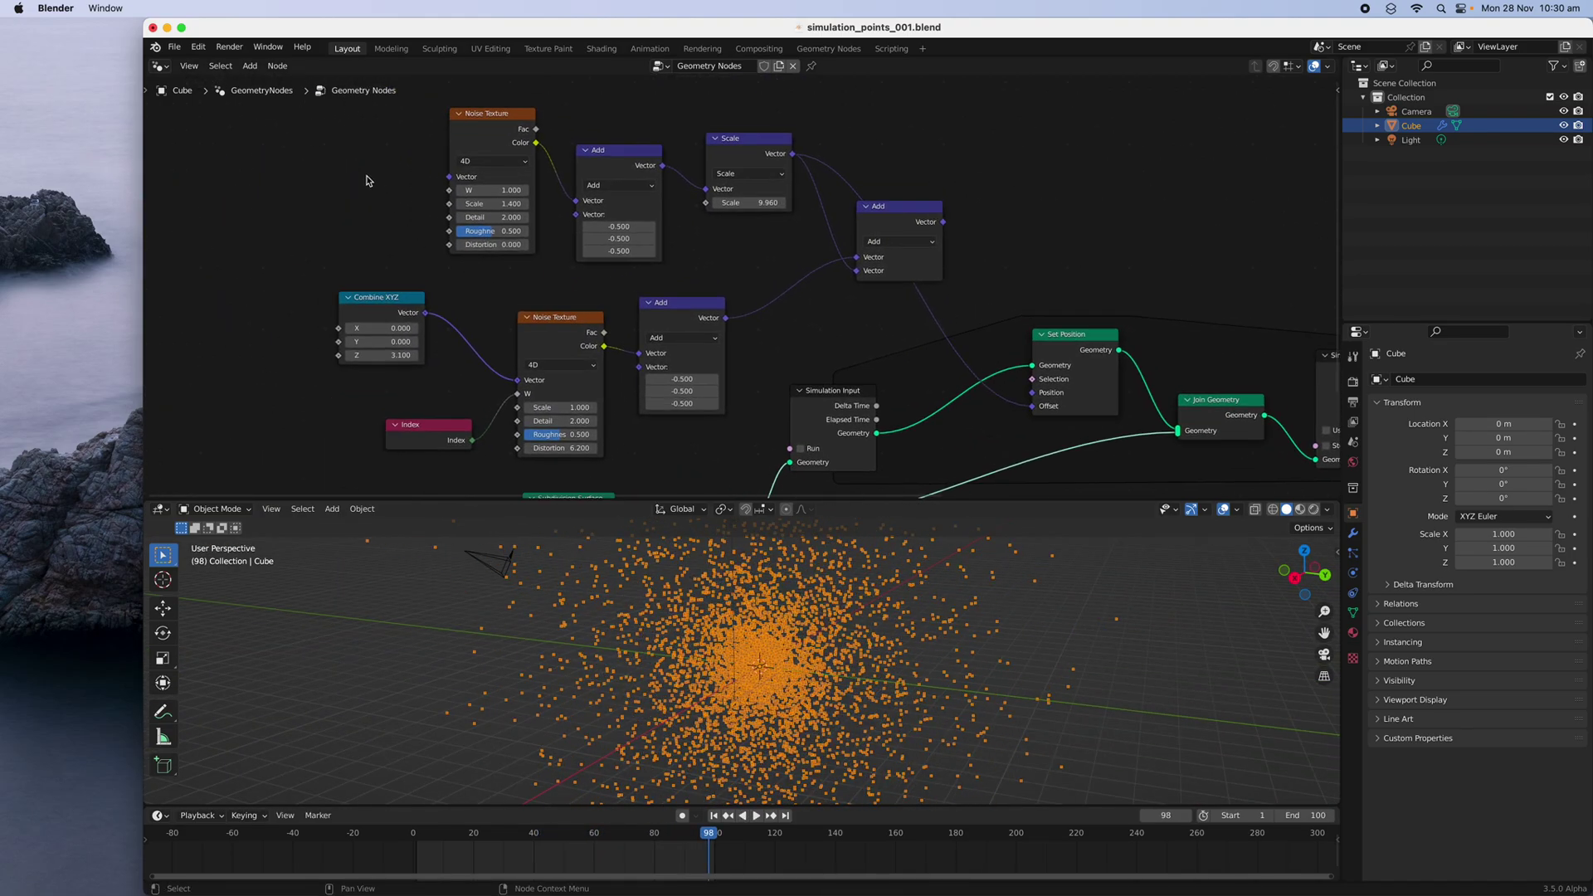
key(shift+a)
click(367, 177)
key(Return)
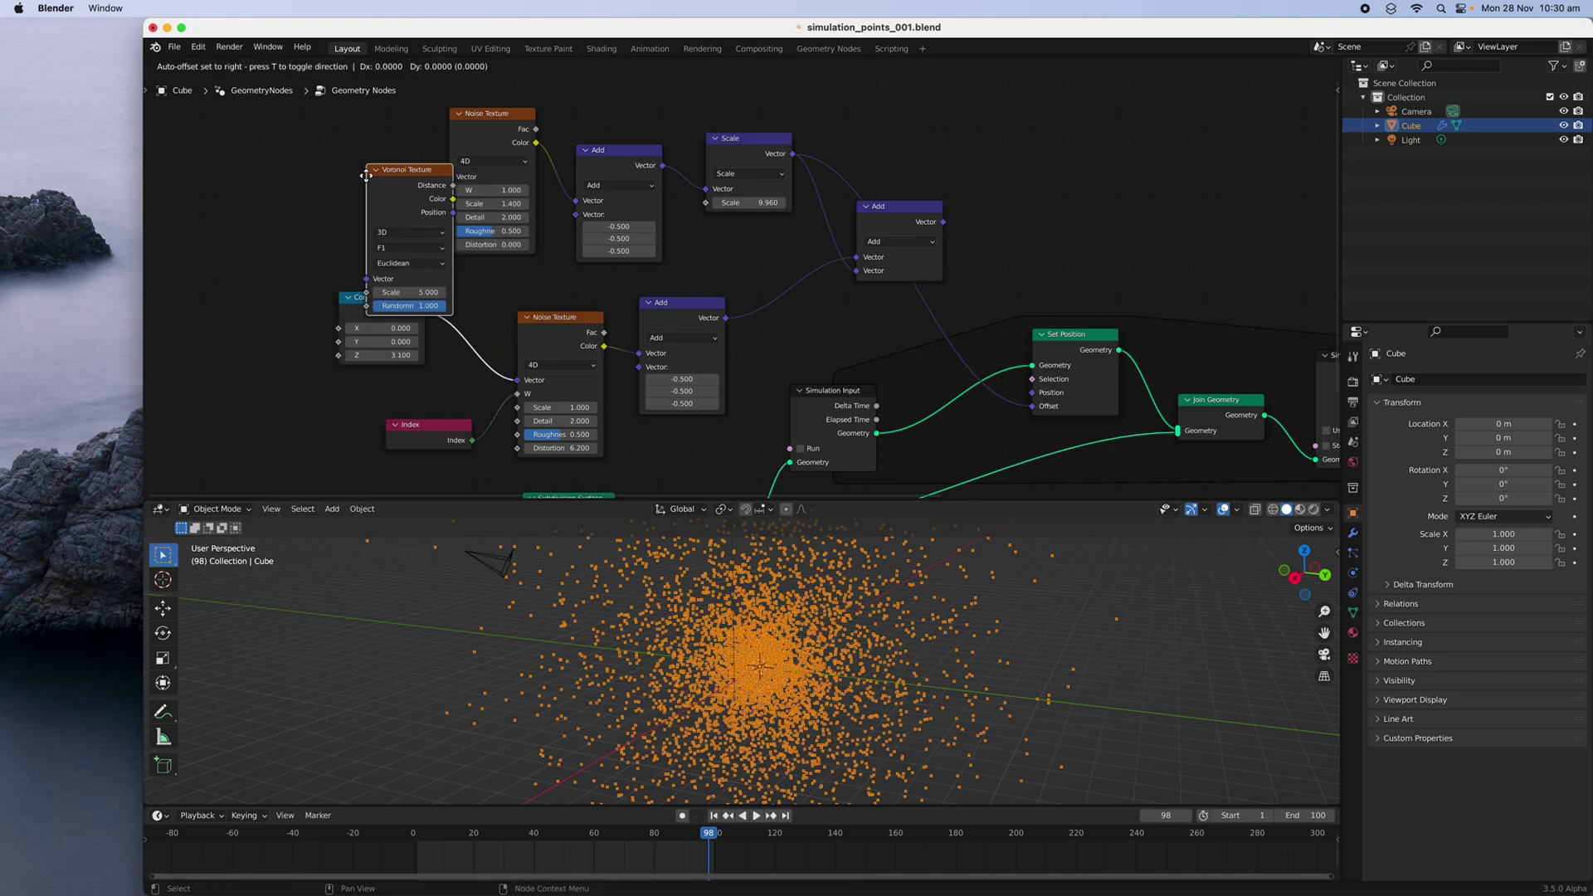
click(357, 143)
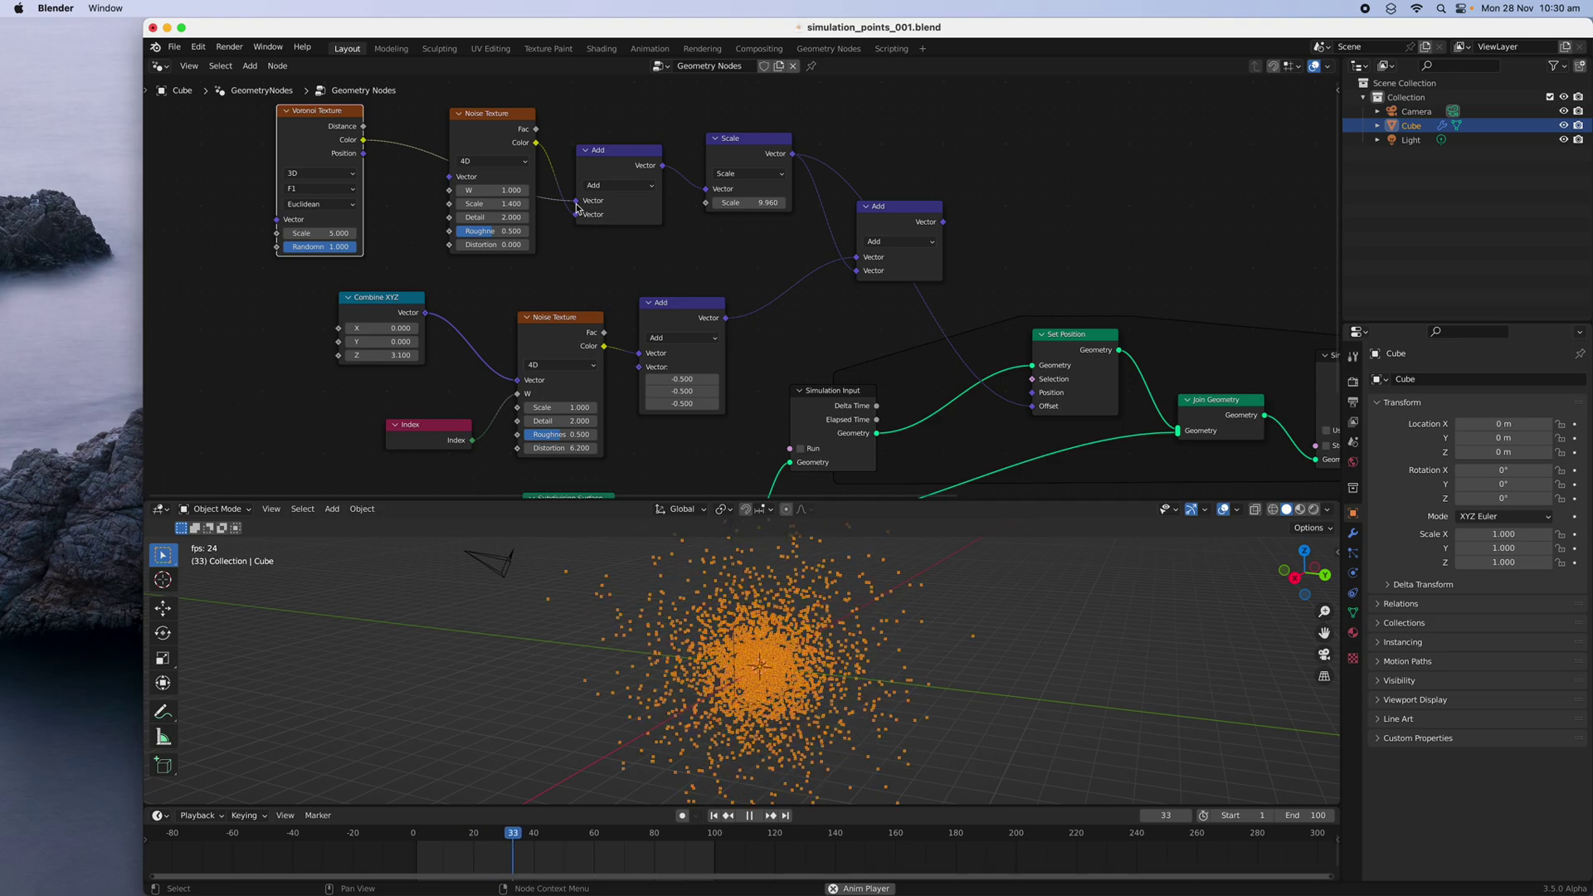
Set the Voronoi Texture's Scale to 15.4 and play the animation to check the point motion
key(space)
key(space)
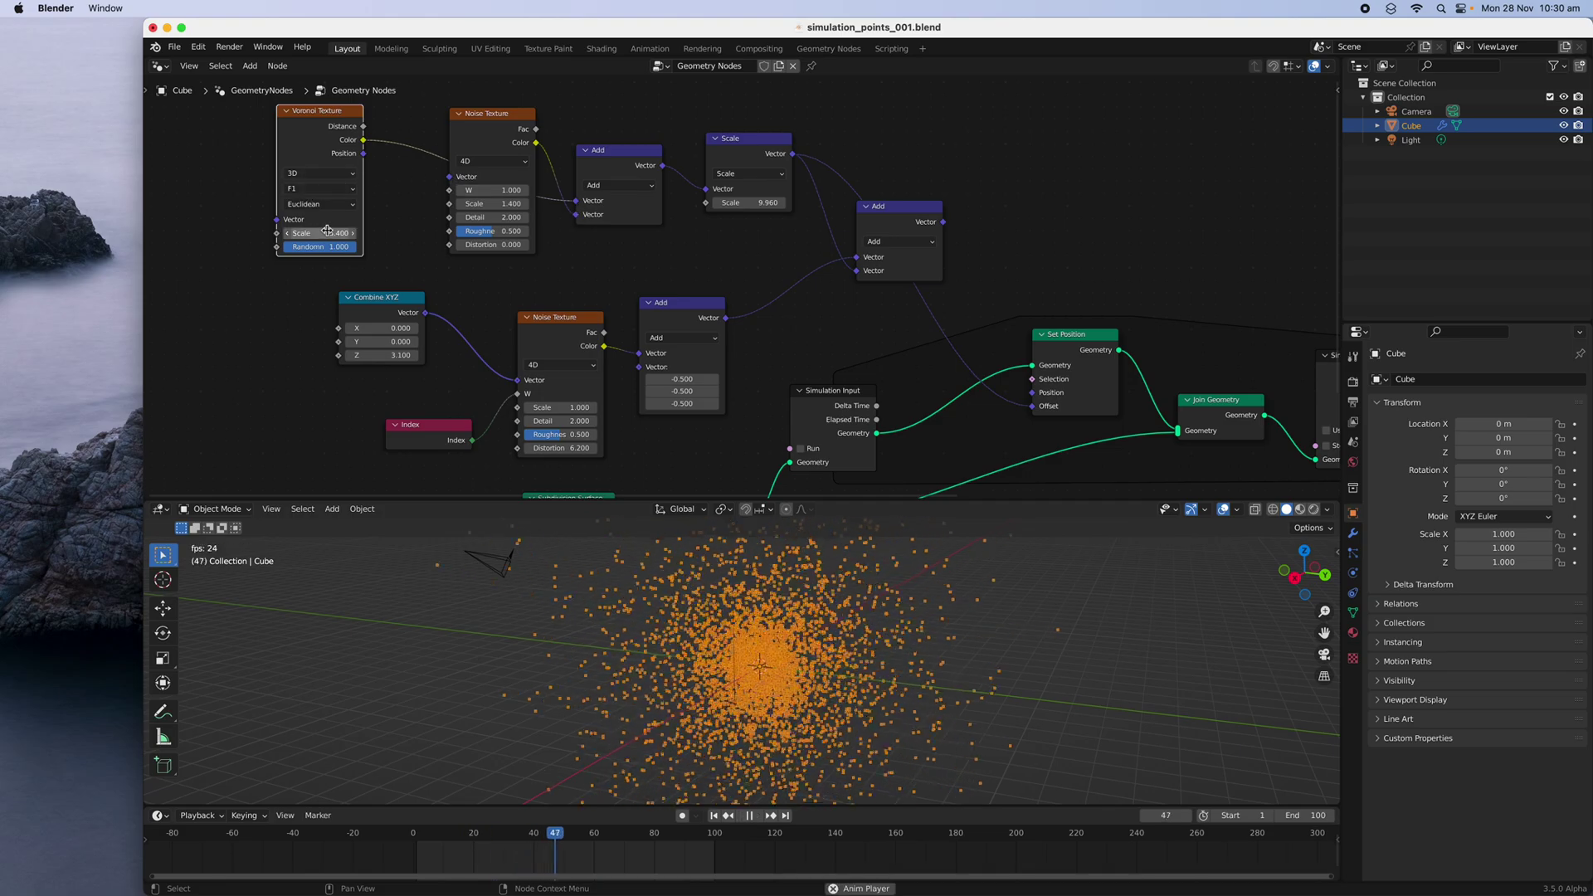
key(space)
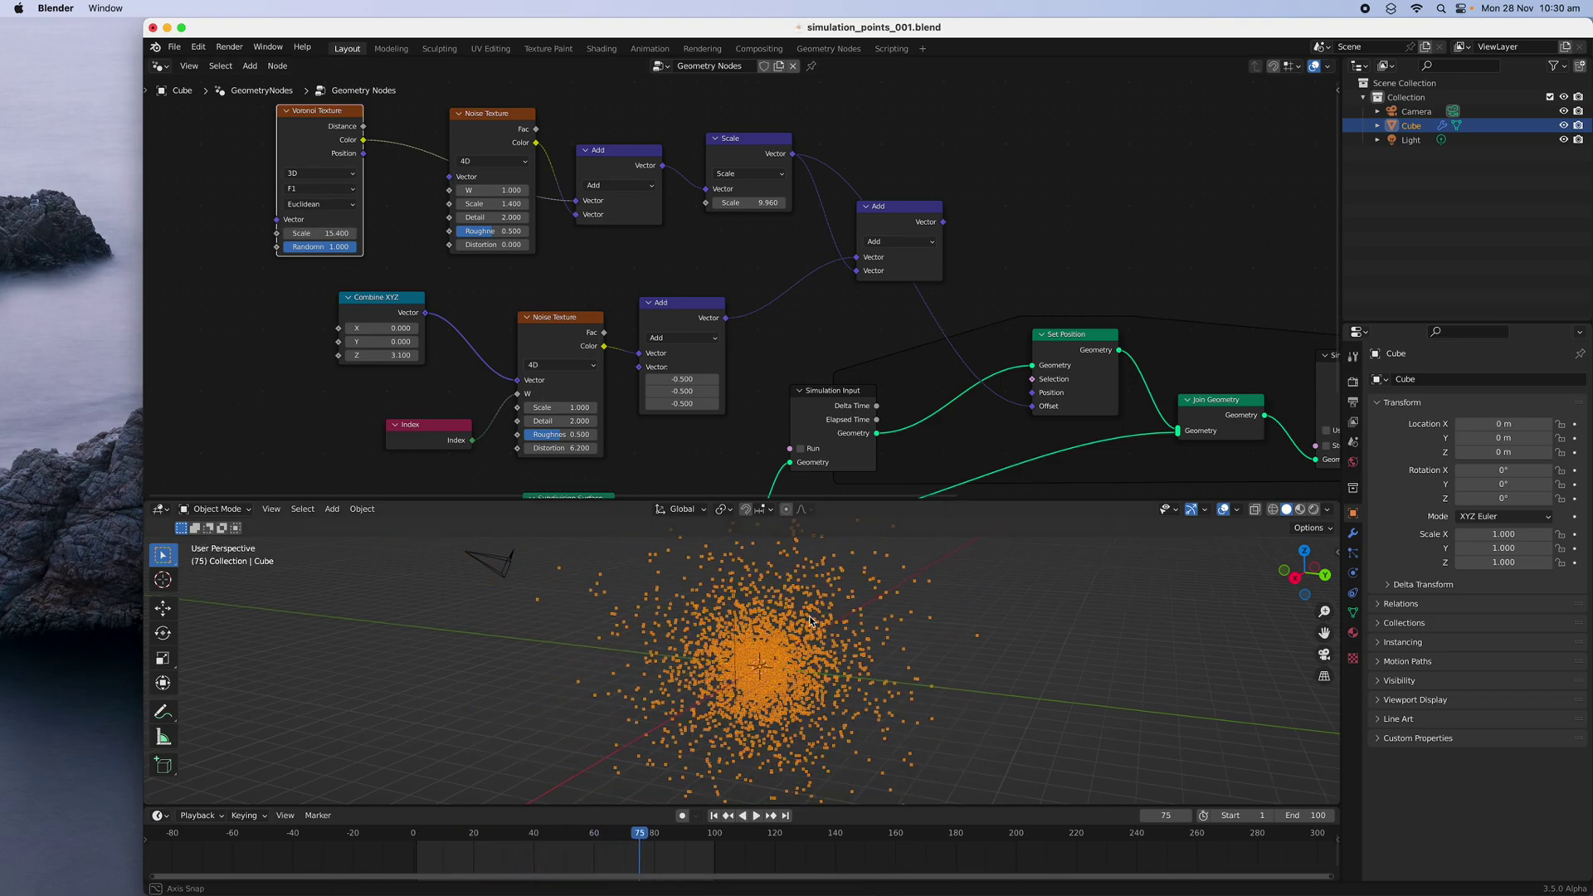
Reopen the recent file simulation_points_001.blend and discard the unsaved changes
key(Home)
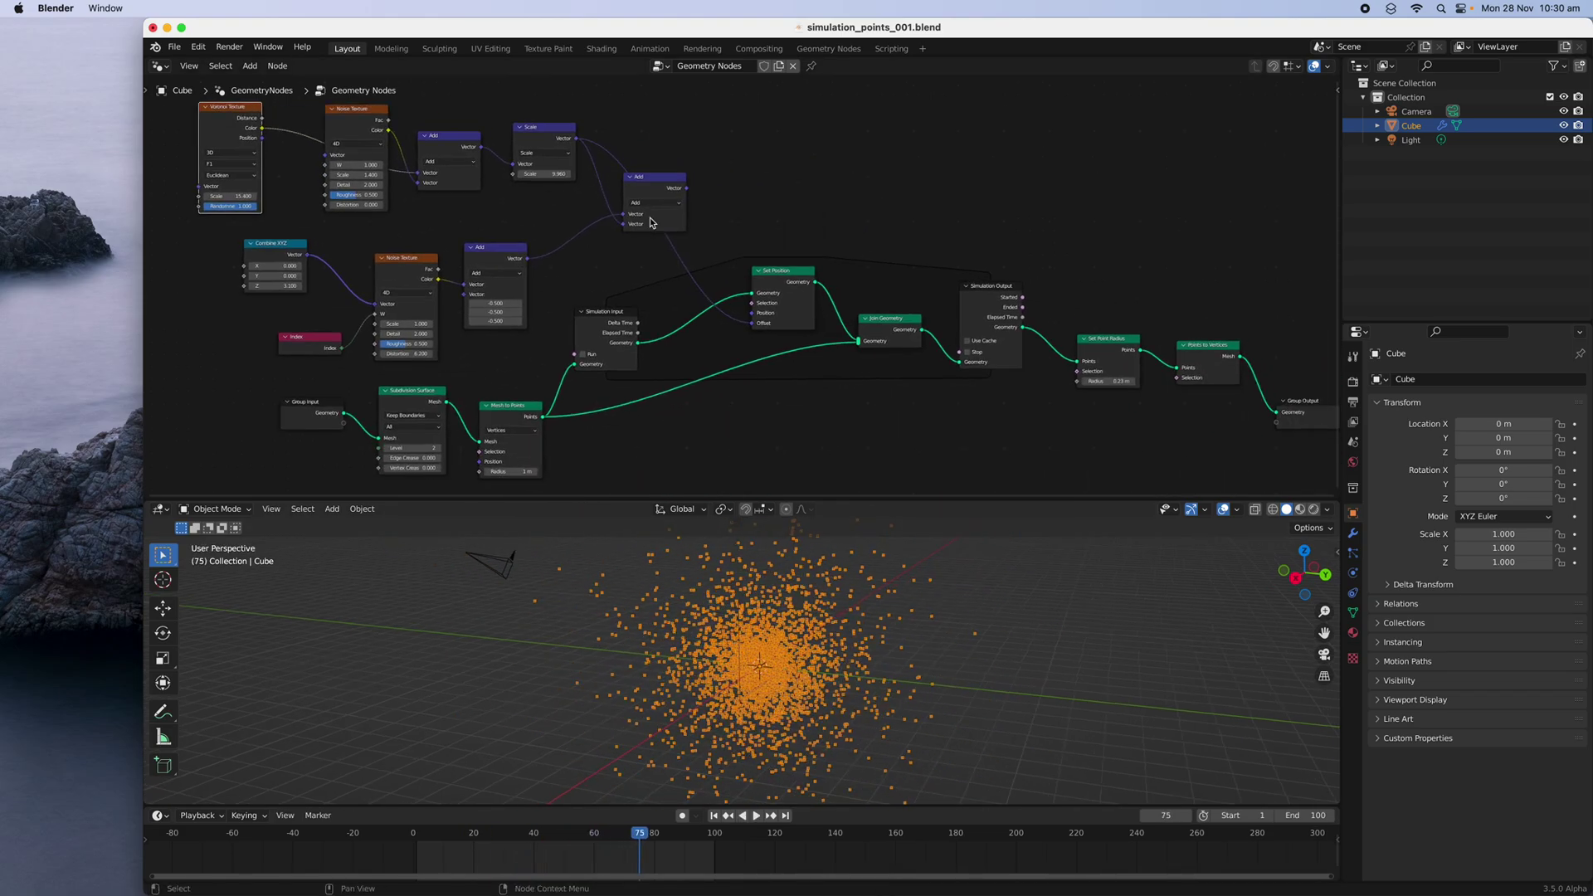
click(175, 47)
mouse_move(220, 98)
click(341, 101)
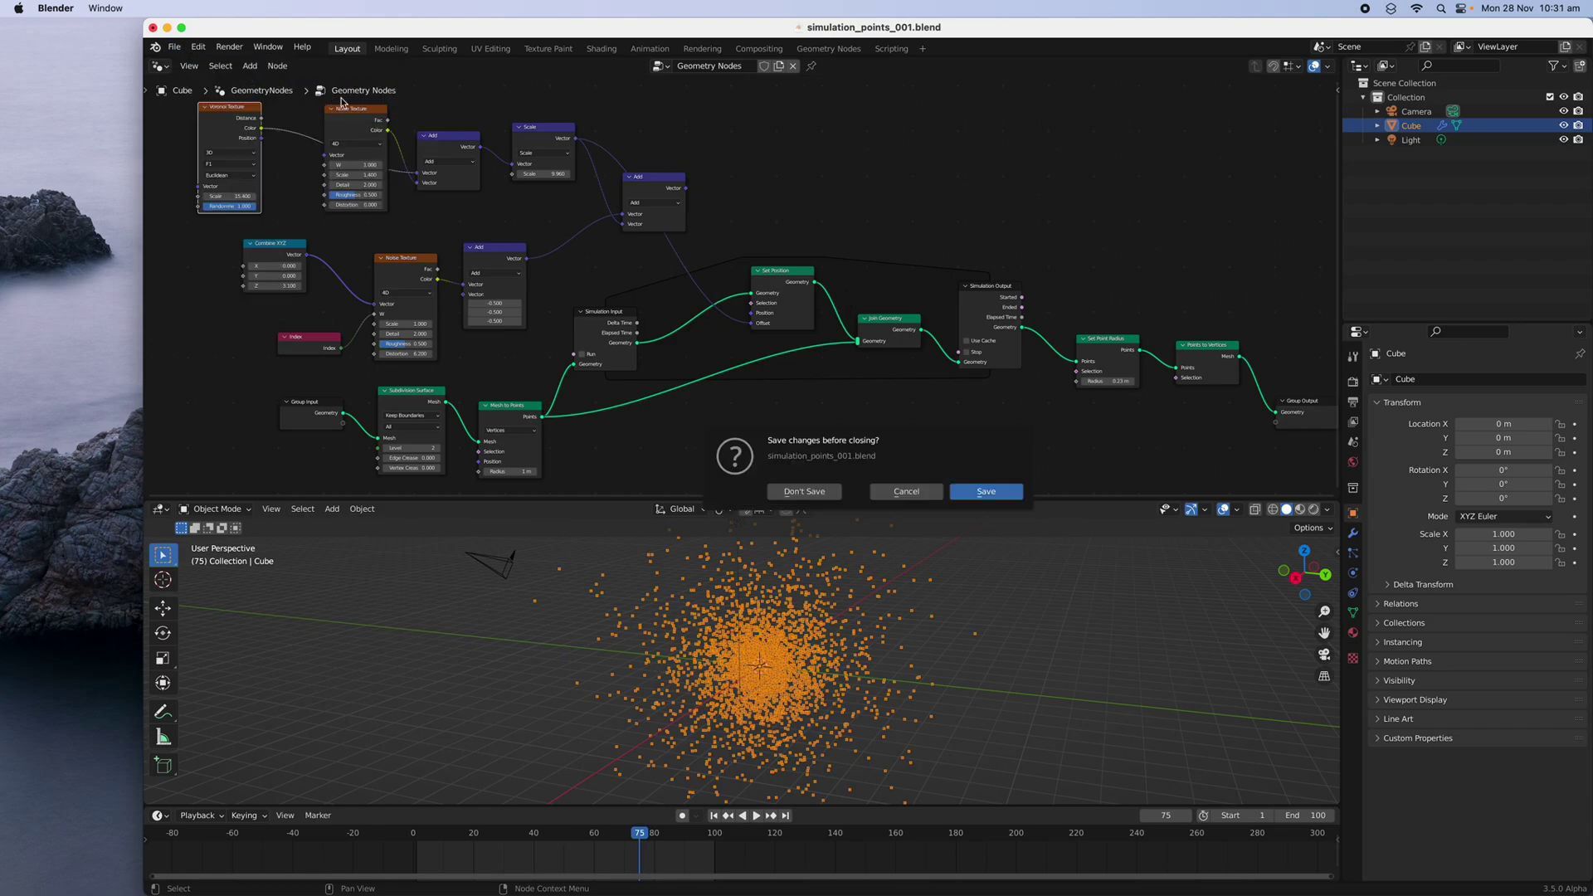
click(805, 491)
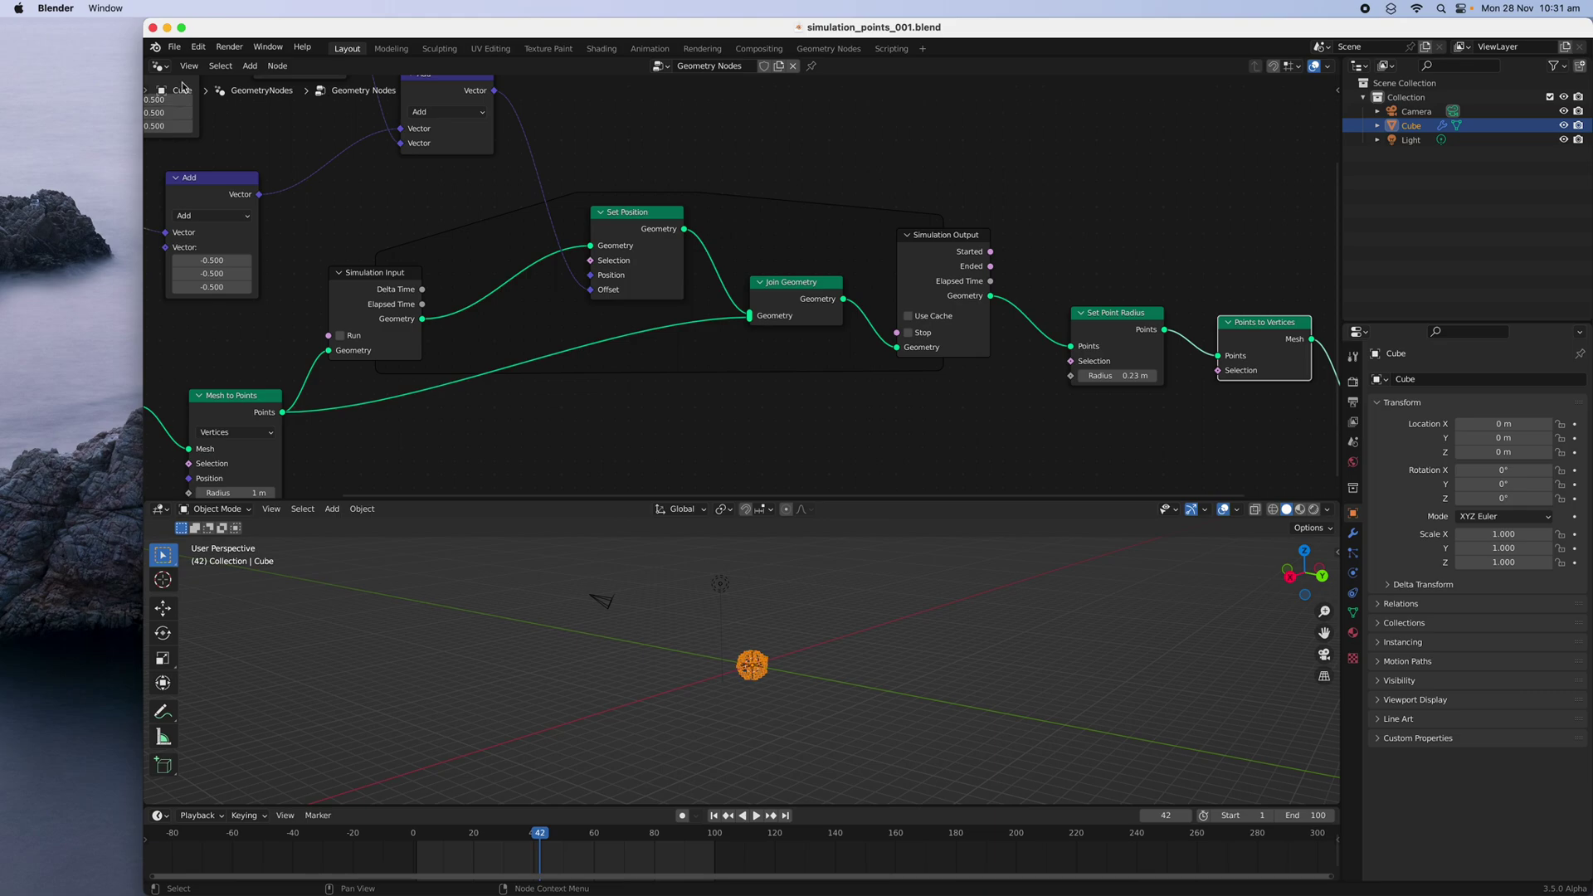
Save the file under the incremented name simulation_points_002.blend on the Desktop
click(174, 46)
click(228, 154)
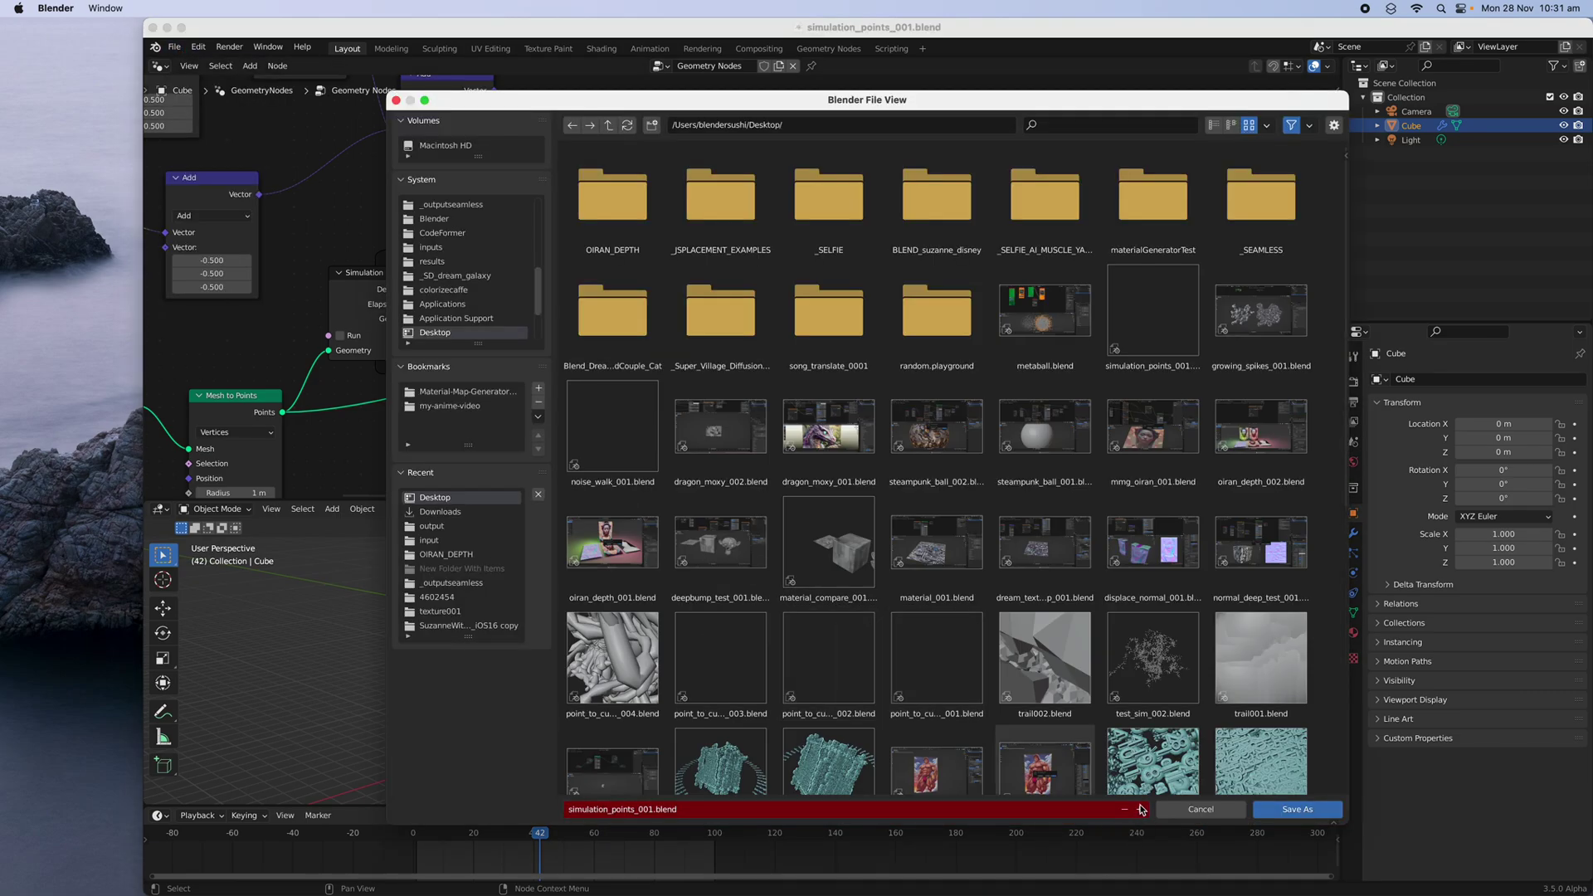
click(1142, 809)
click(1297, 809)
Add a Voronoi Texture node beside the upper Noise Texture, feeding Voronoi Color and Noise Color into the upper Add node's first and second Vector inputs
scroll(385, 236, up, 3)
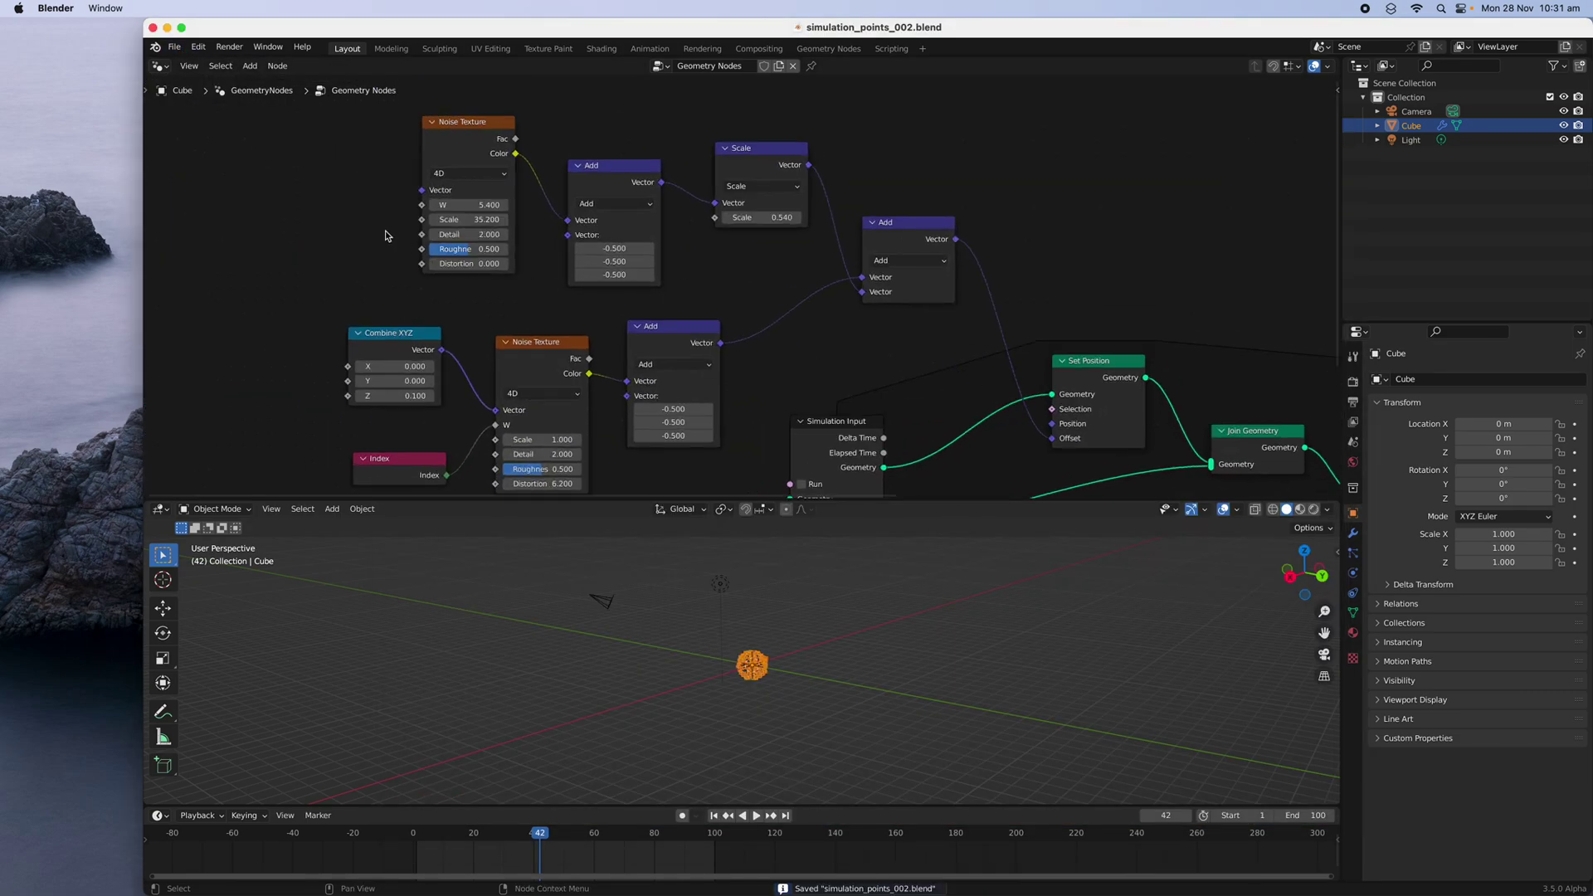
key(shift+a)
key(Return)
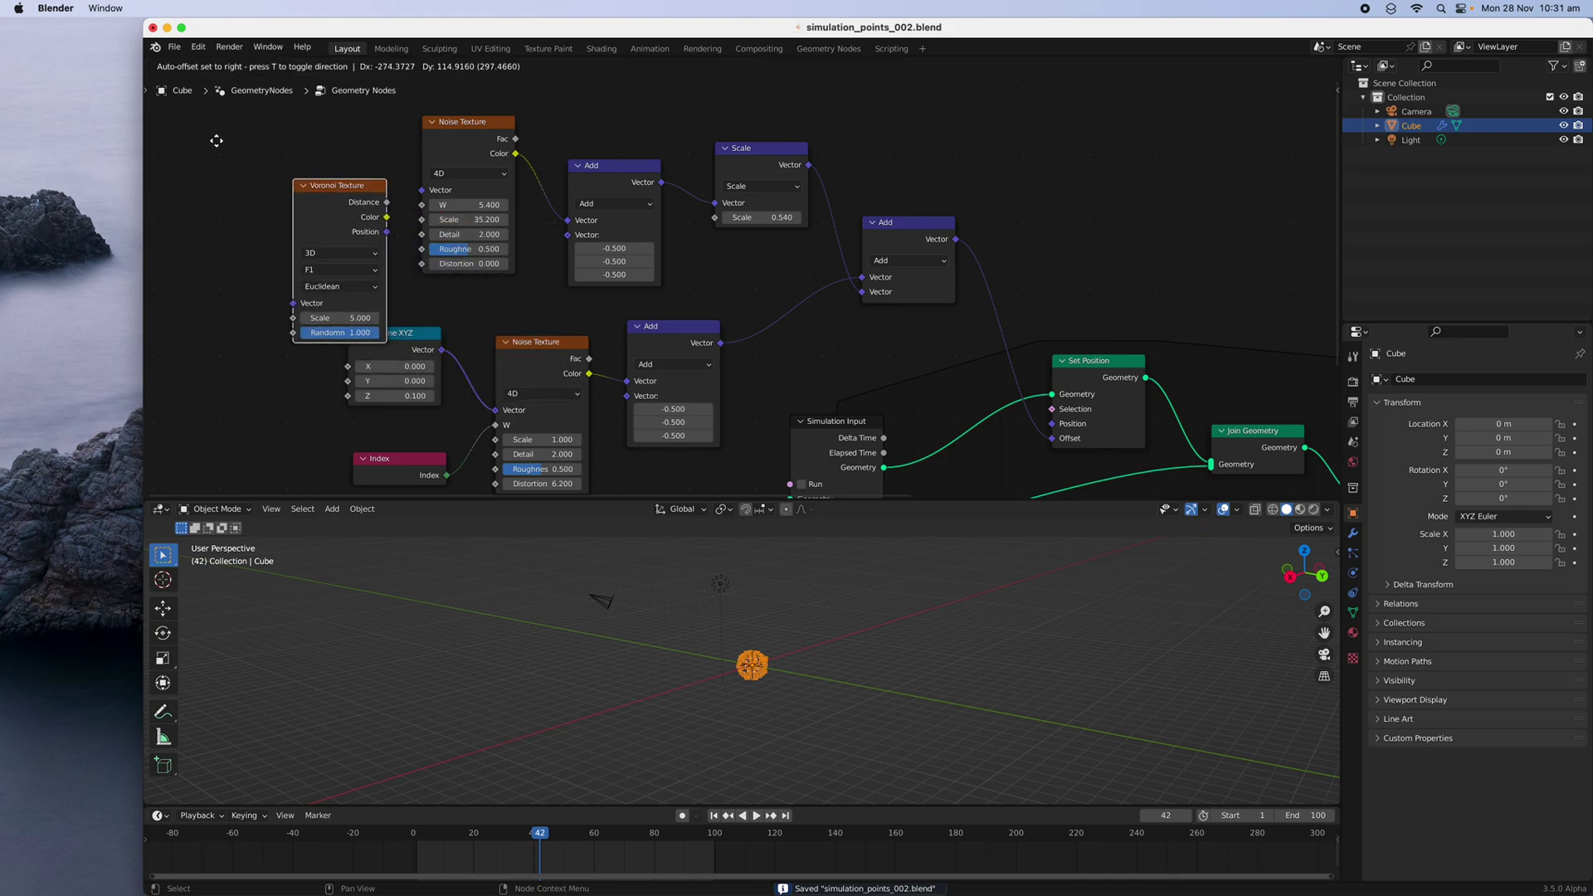
click(318, 170)
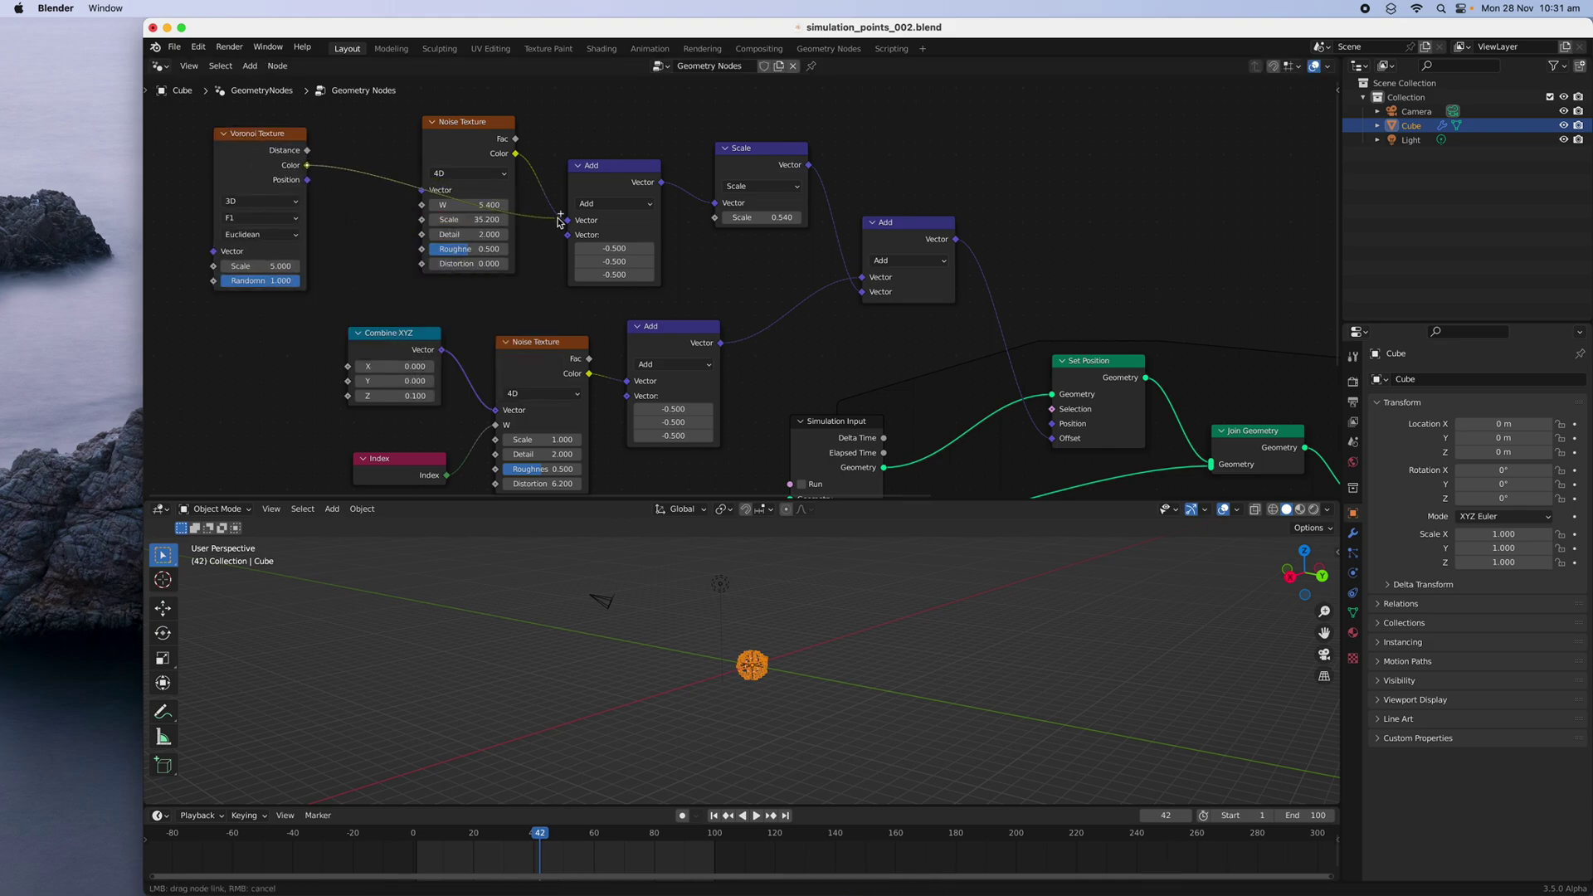
drag(561, 220, 568, 233)
Play the simulation to check how the points move with the Voronoi Texture added, and return to the first frame
scroll(825, 207, down, 2)
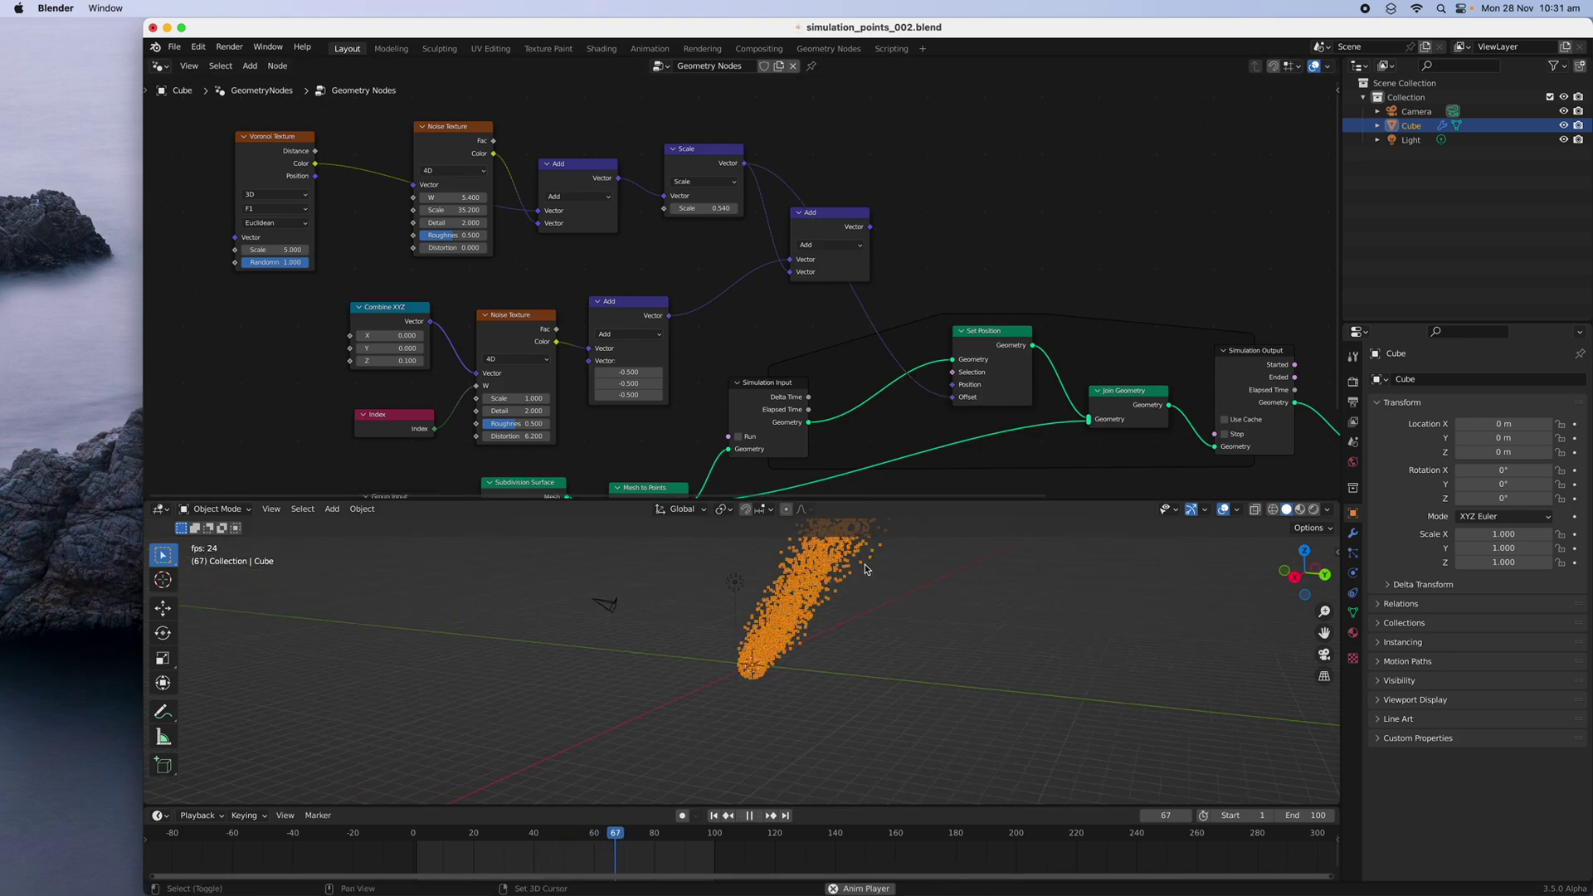
scroll(820, 661, down, 1)
shift+middle_drag(859, 571, 924, 632)
key(space)
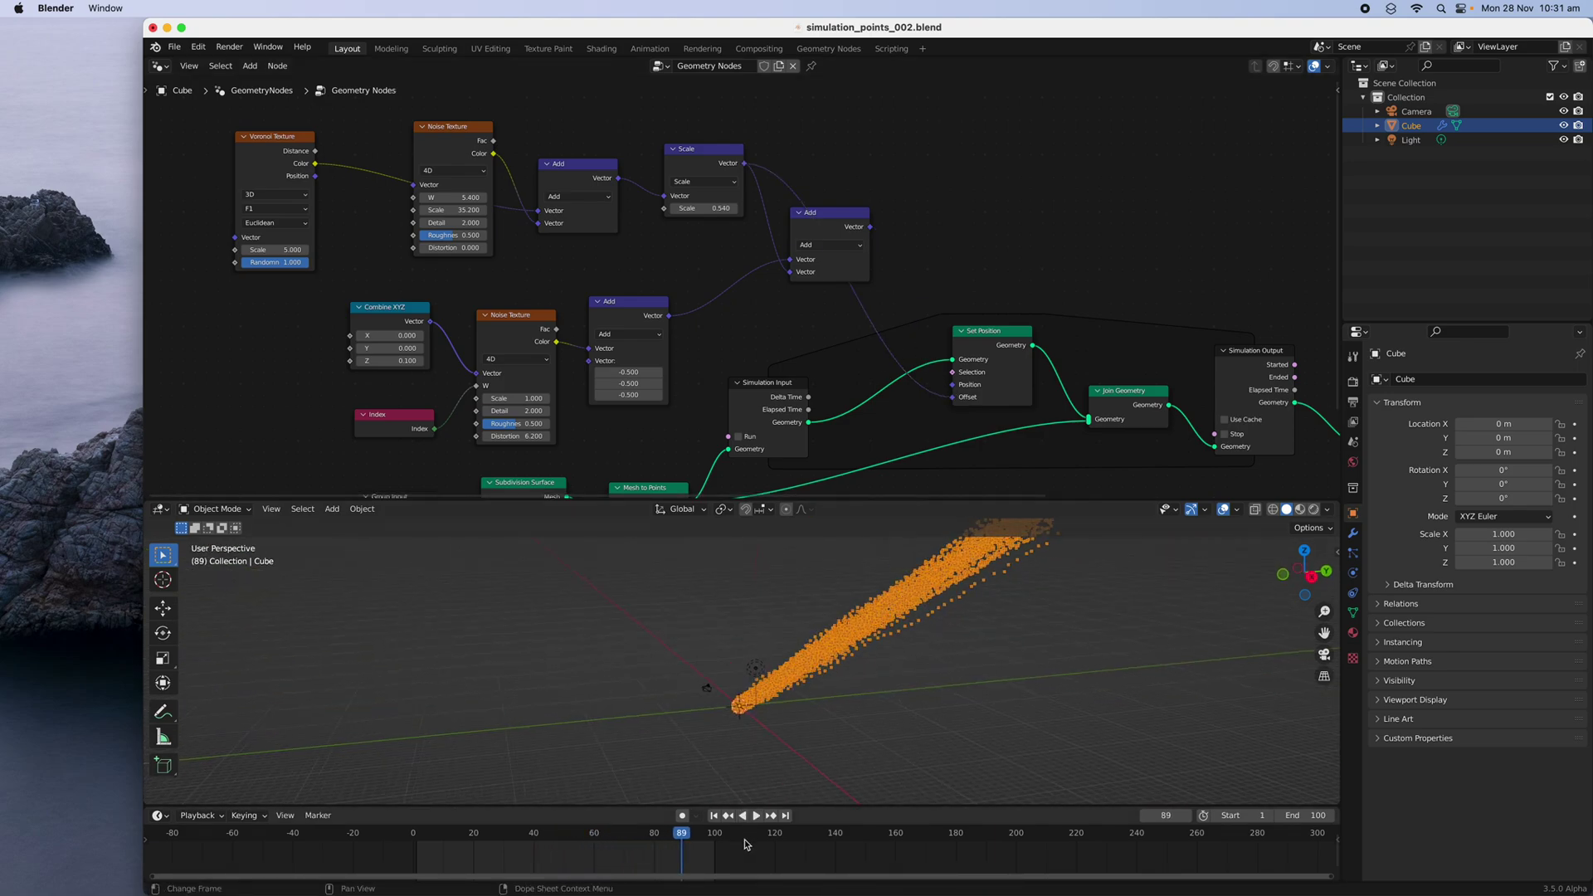
click(713, 817)
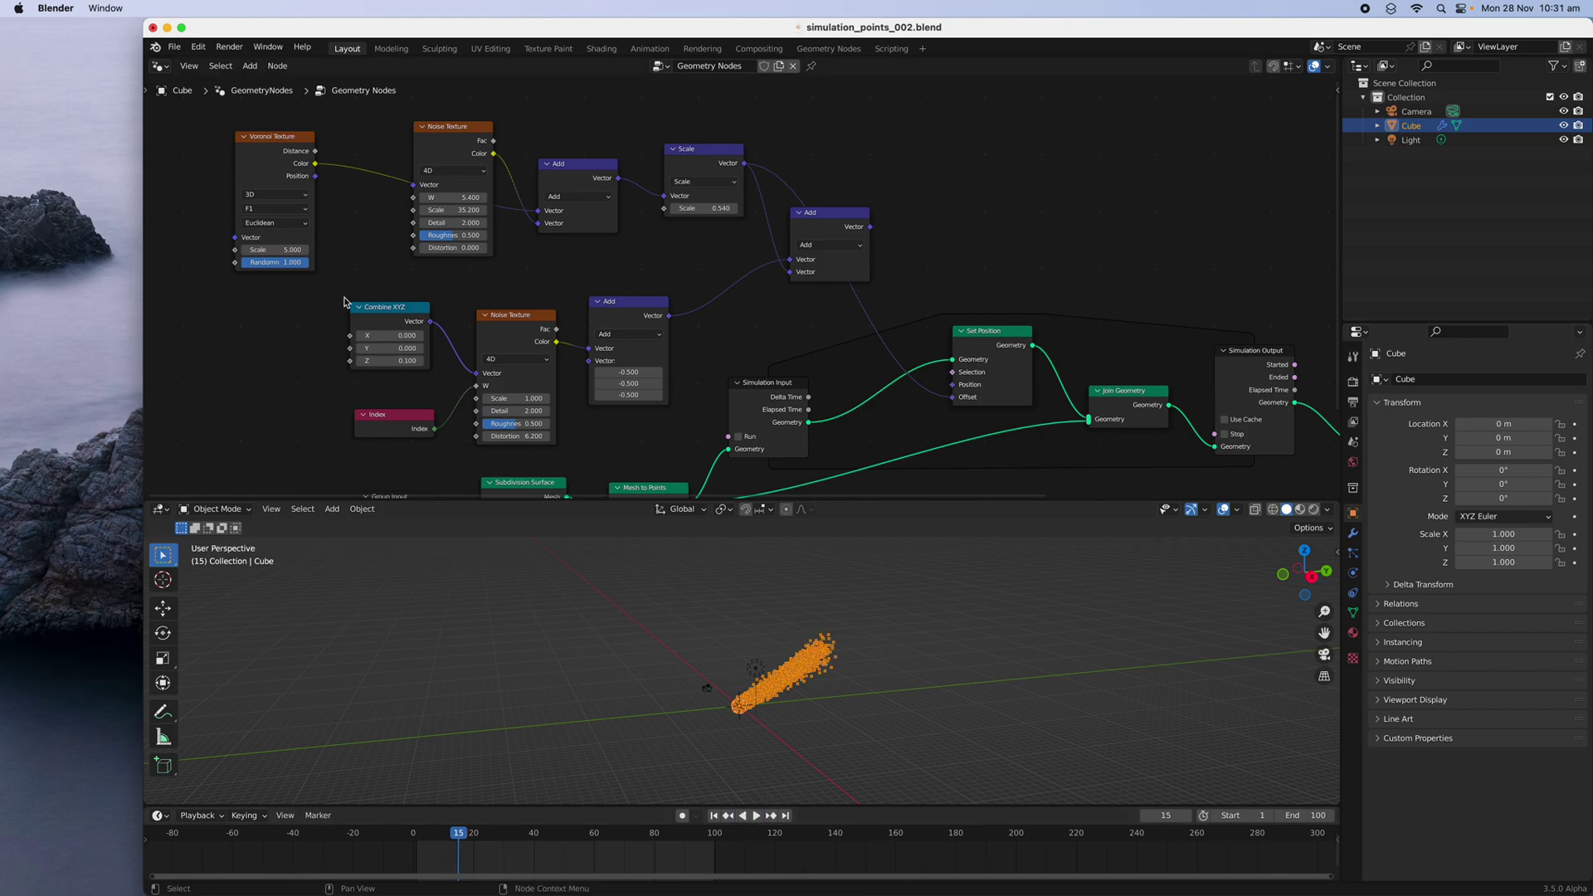
Set the Voronoi Texture's Scale to 0.6 and the Scale node's factor to 0.44 during playback
scroll(344, 301, up, 1)
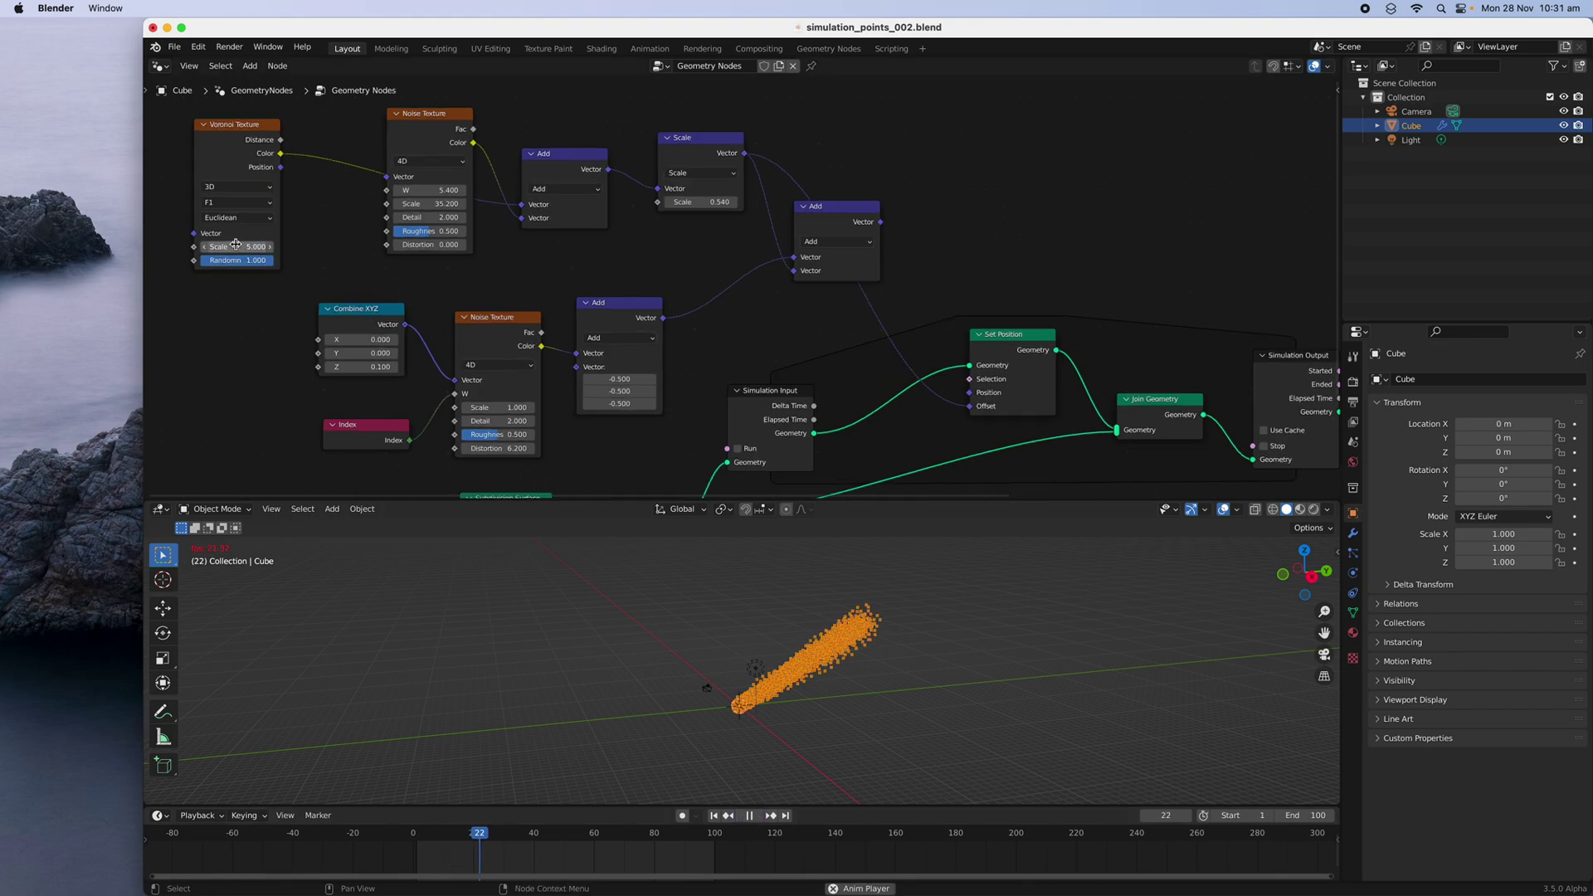
mouse_move(235, 246)
mouse_down()
mouse_move(191, 247)
mouse_move(209, 246)
mouse_up()
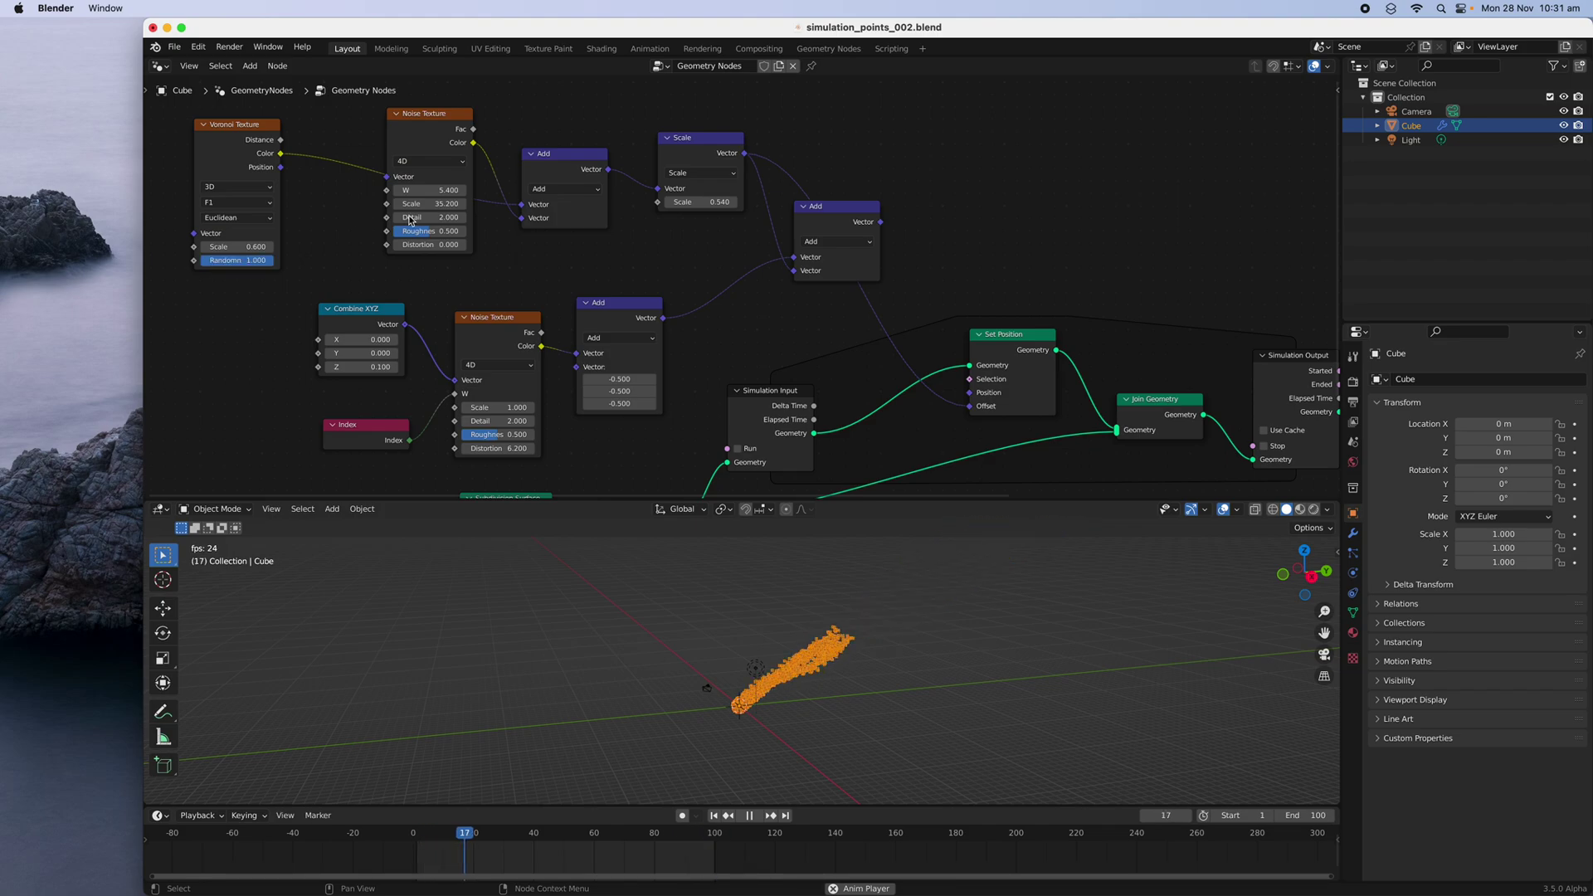
drag(456, 147, 427, 154)
mouse_move(692, 208)
mouse_down()
mouse_move(658, 208)
mouse_move(684, 201)
mouse_up()
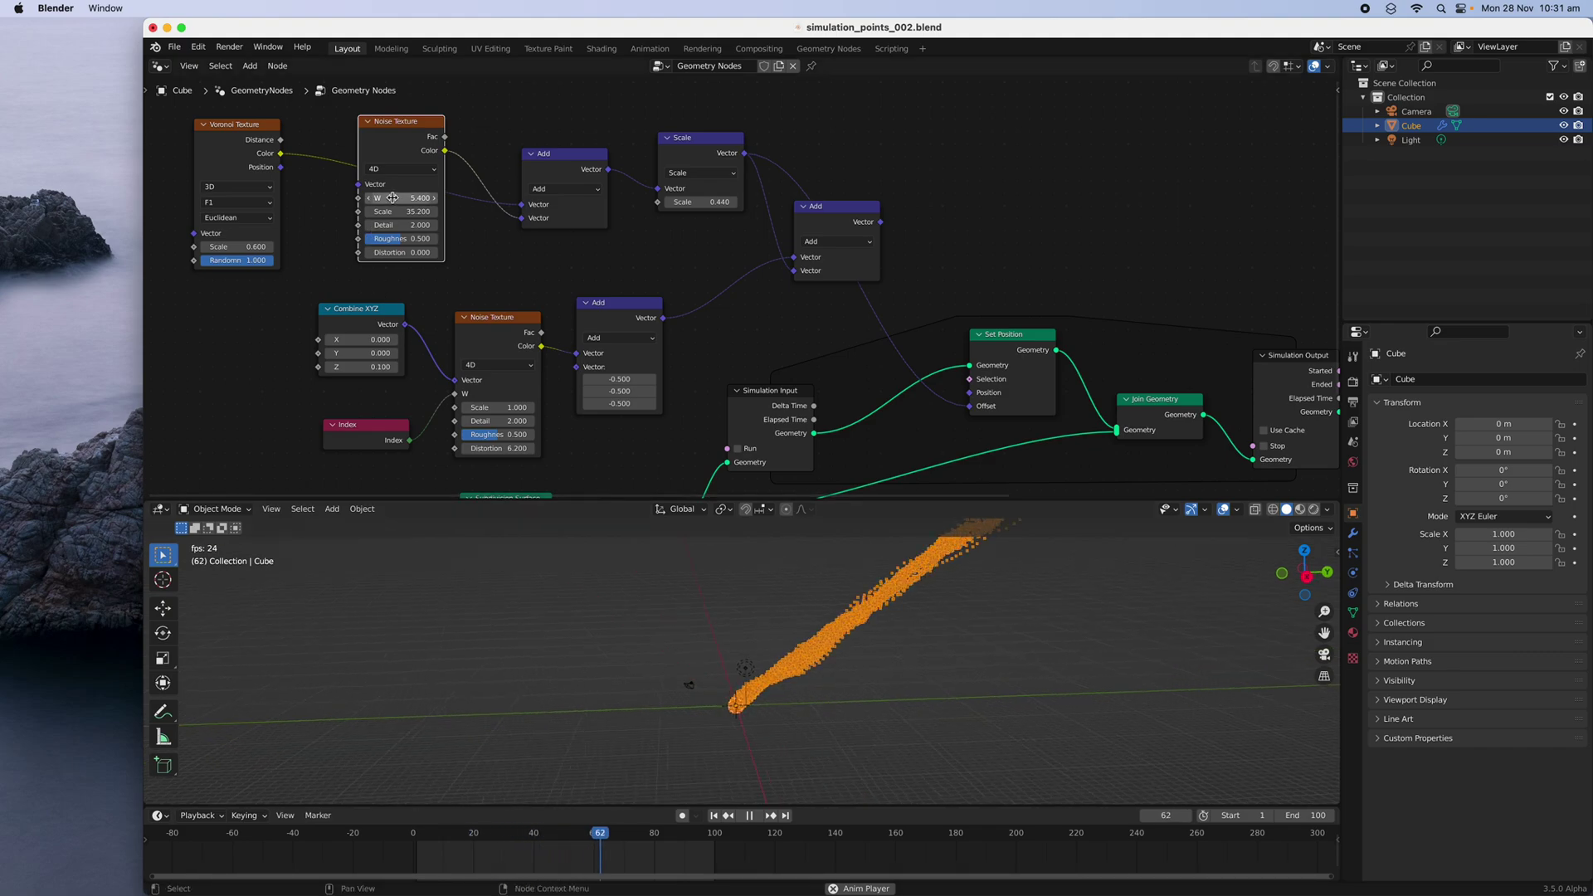
Disconnect the upper Noise Texture's Color from the upper Add node and set the Voronoi Texture's Scale to 1
drag(383, 137, 355, 158)
click(519, 217)
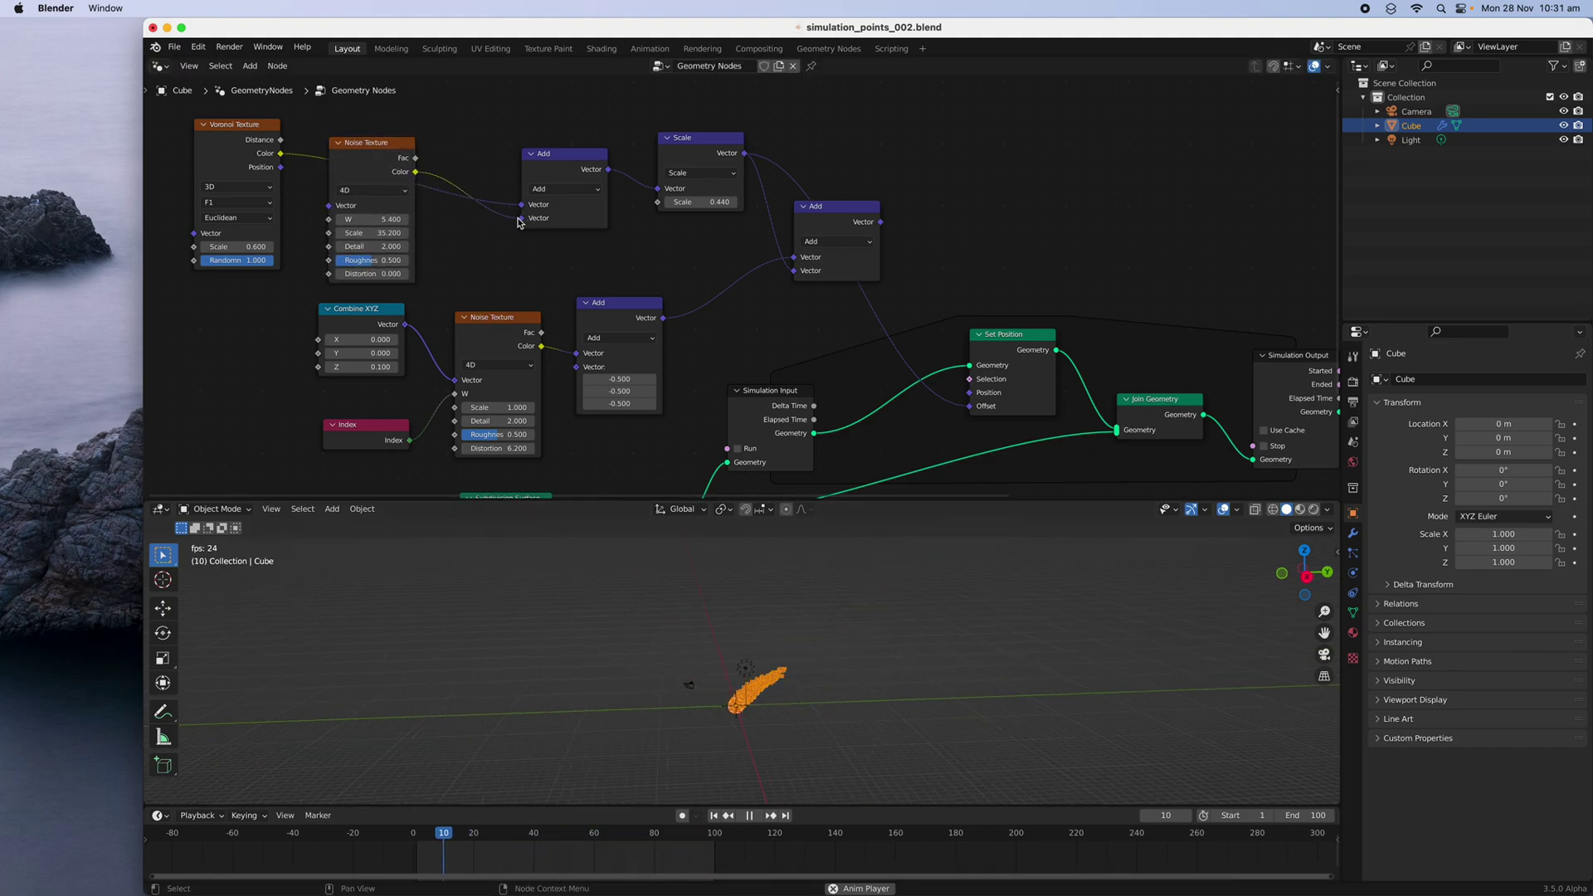
drag(507, 226, 420, 227)
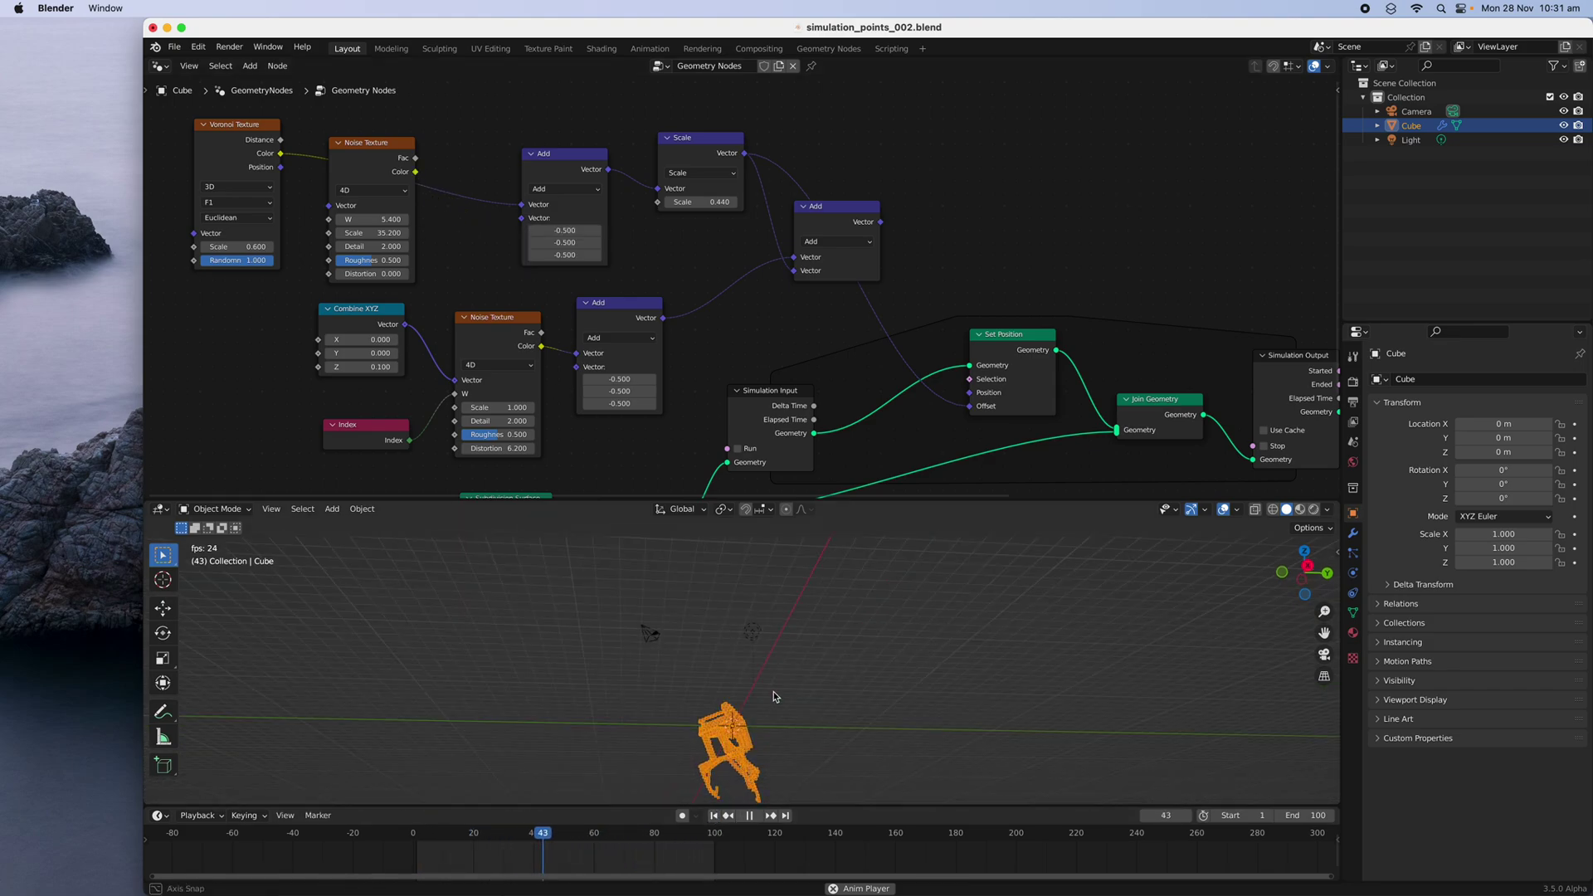
middle_drag(773, 691, 834, 679)
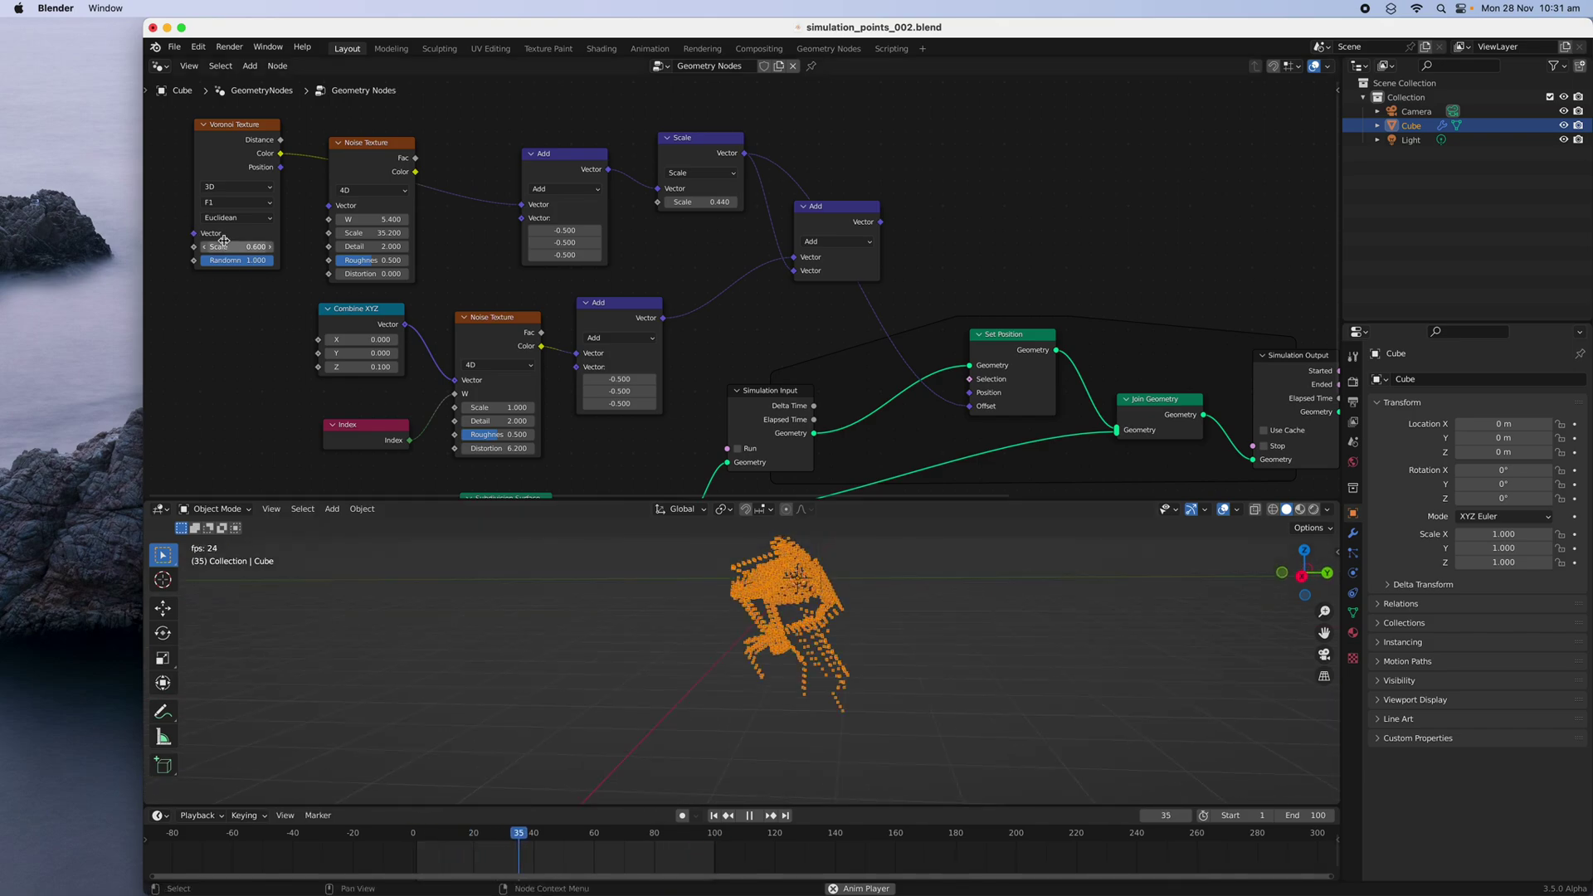
drag(223, 240, 256, 246)
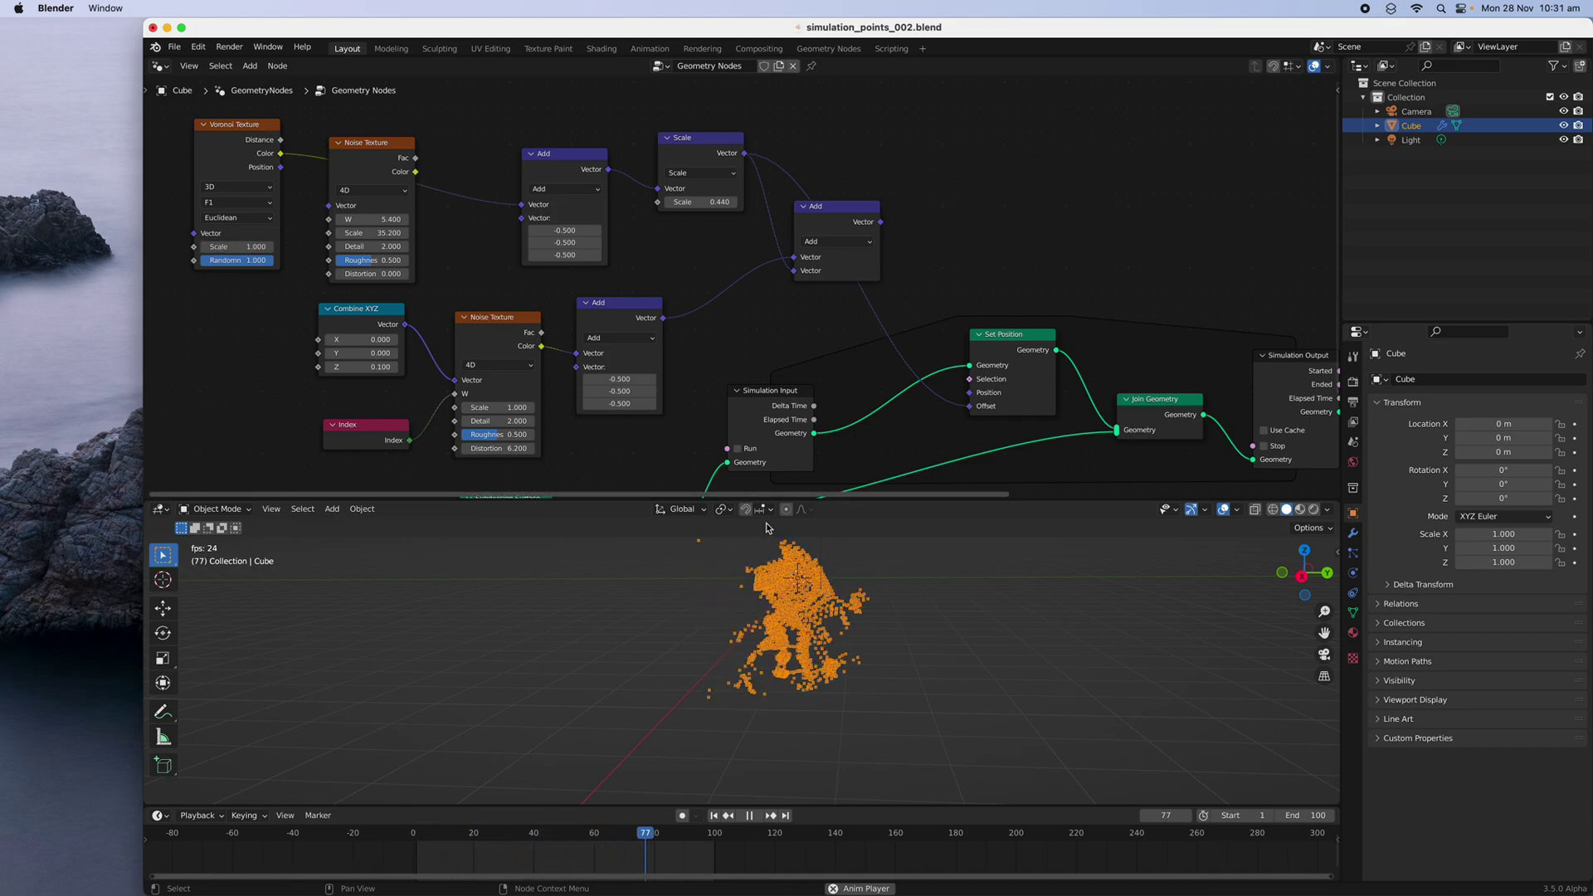
Save the file and pause the animation, keeping the Cube selected
click(174, 46)
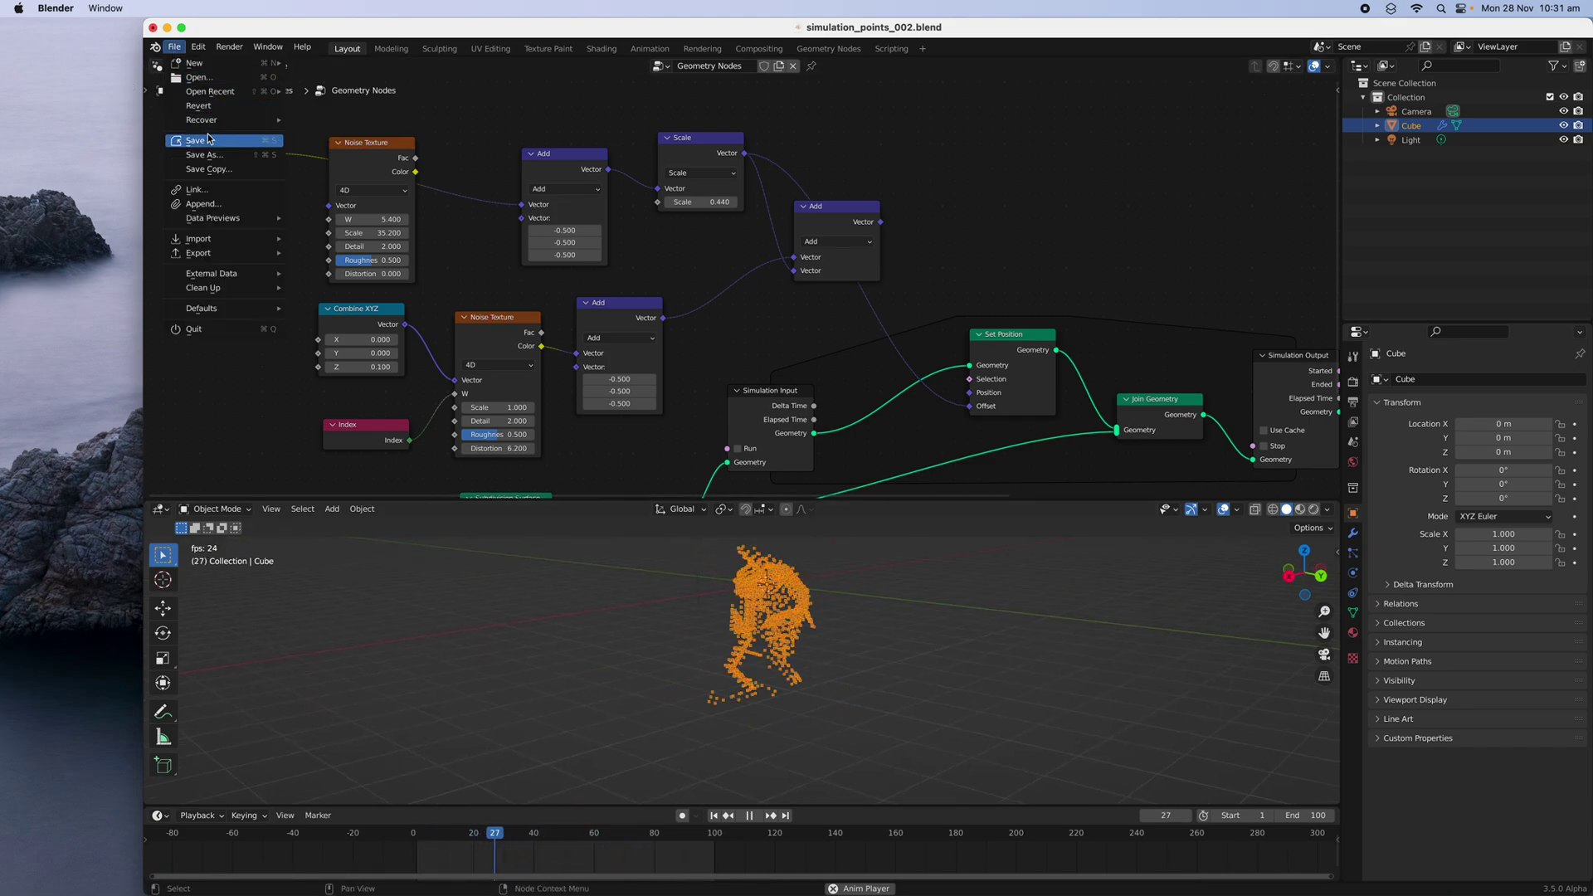
click(208, 139)
middle_drag(722, 602, 801, 599)
key(space)
click(829, 604)
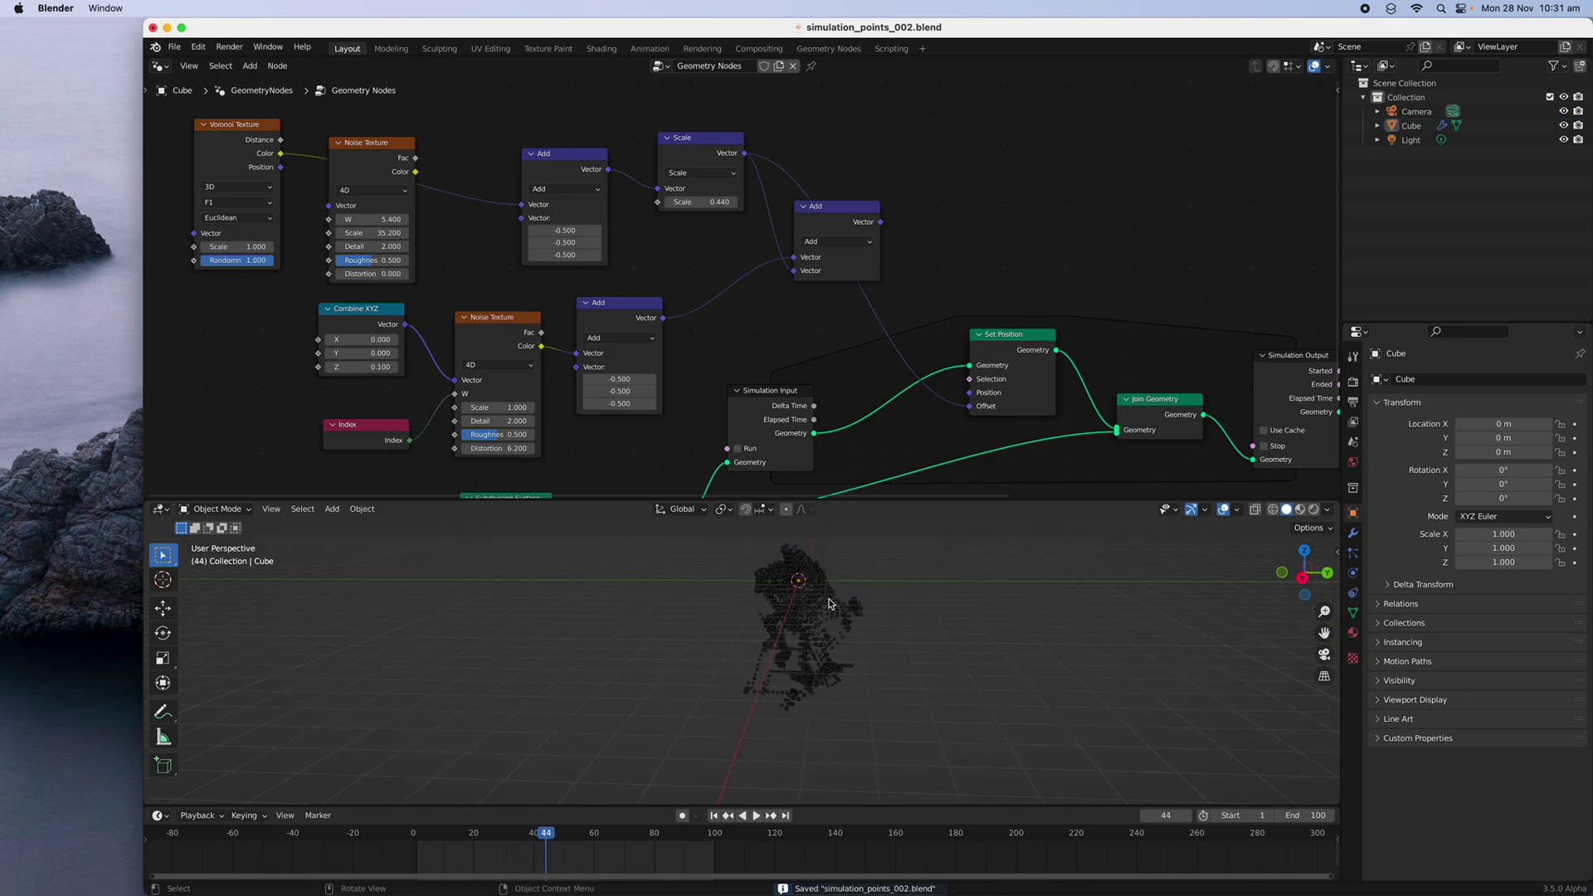
click(829, 604)
Move the Set Point Radius and Points to Vertices nodes up and Group Output aside to make room after Simulation Output
middle_drag(1295, 489, 830, 380)
middle_drag(1033, 330, 874, 307)
scroll(875, 307, up, 1)
drag(835, 288, 844, 177)
drag(983, 307, 1005, 215)
drag(1108, 386, 1179, 376)
Add a Points to Volume node below Set Point Radius and connect Simulation Output's Geometry to its Points input
key(shift+a)
key(s)
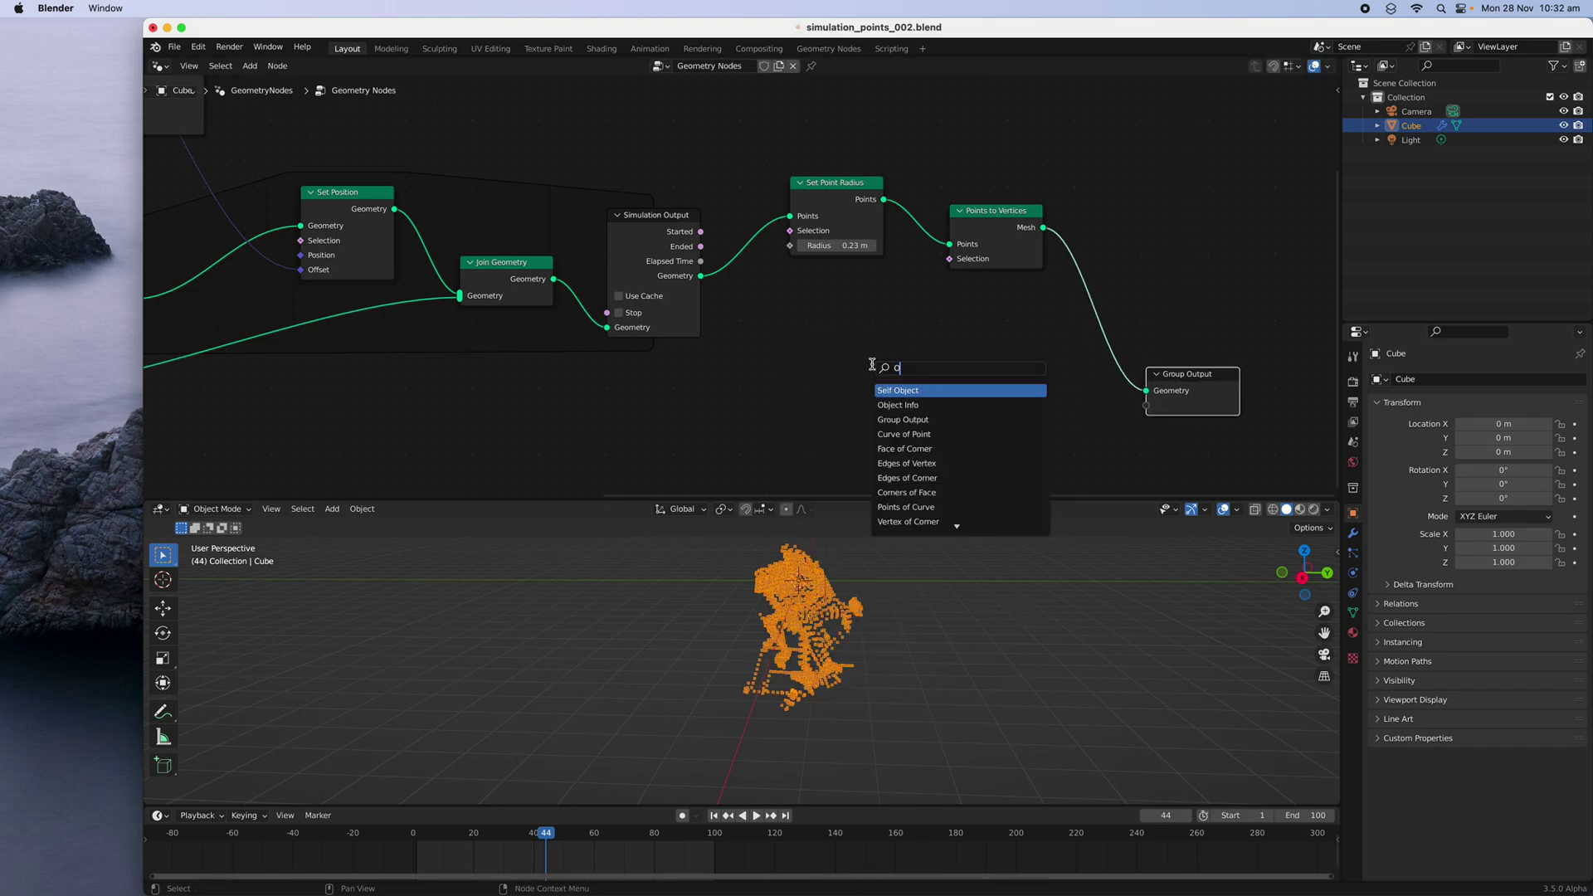
text(POINT TO ME)
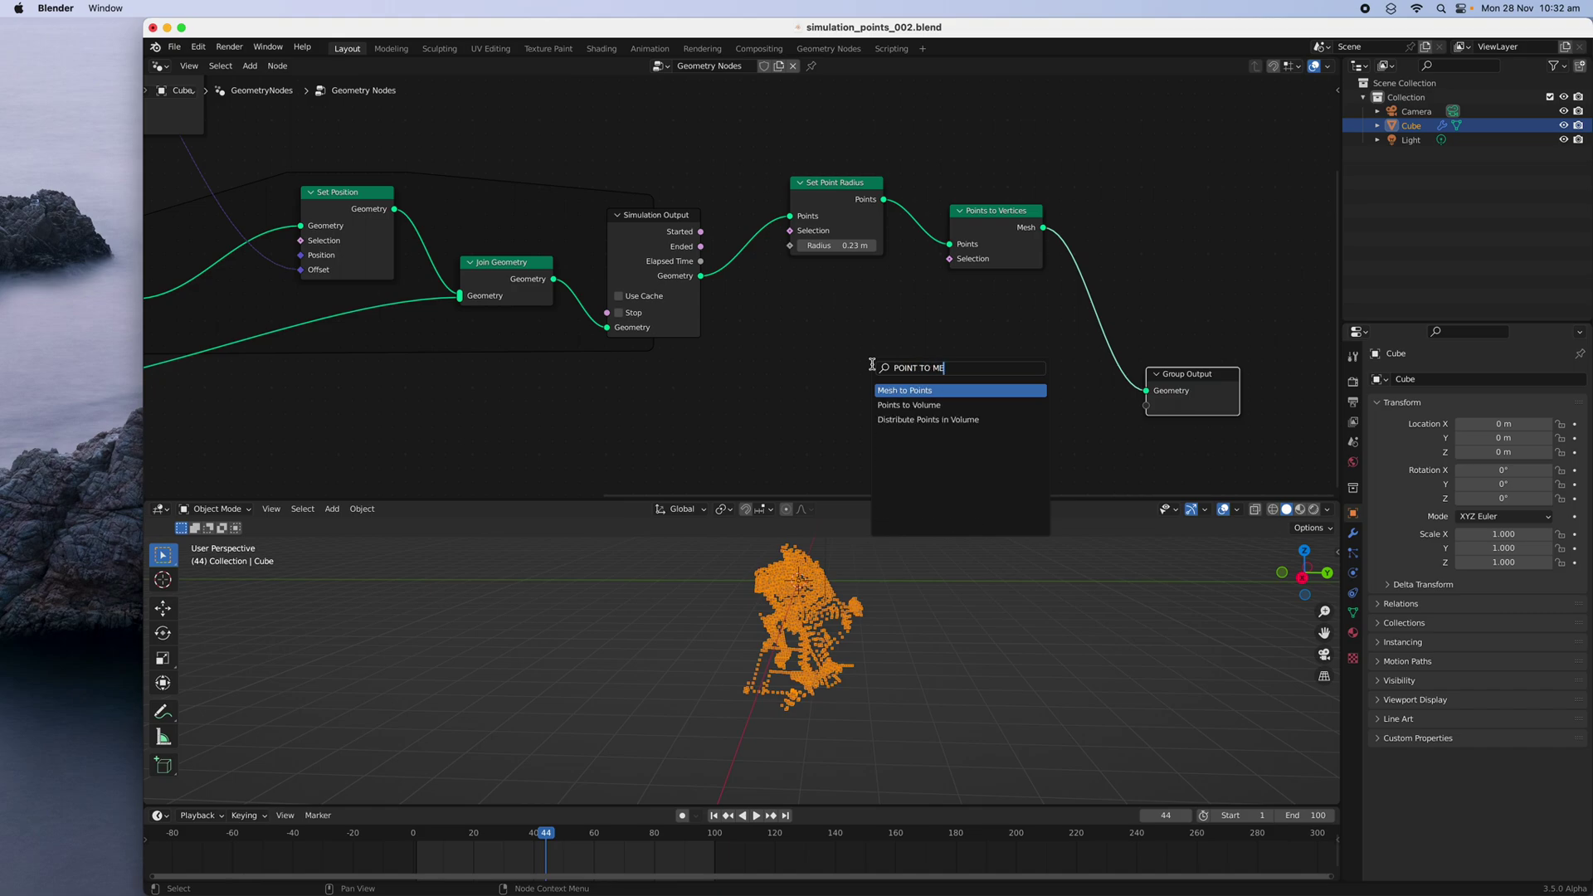
click(909, 405)
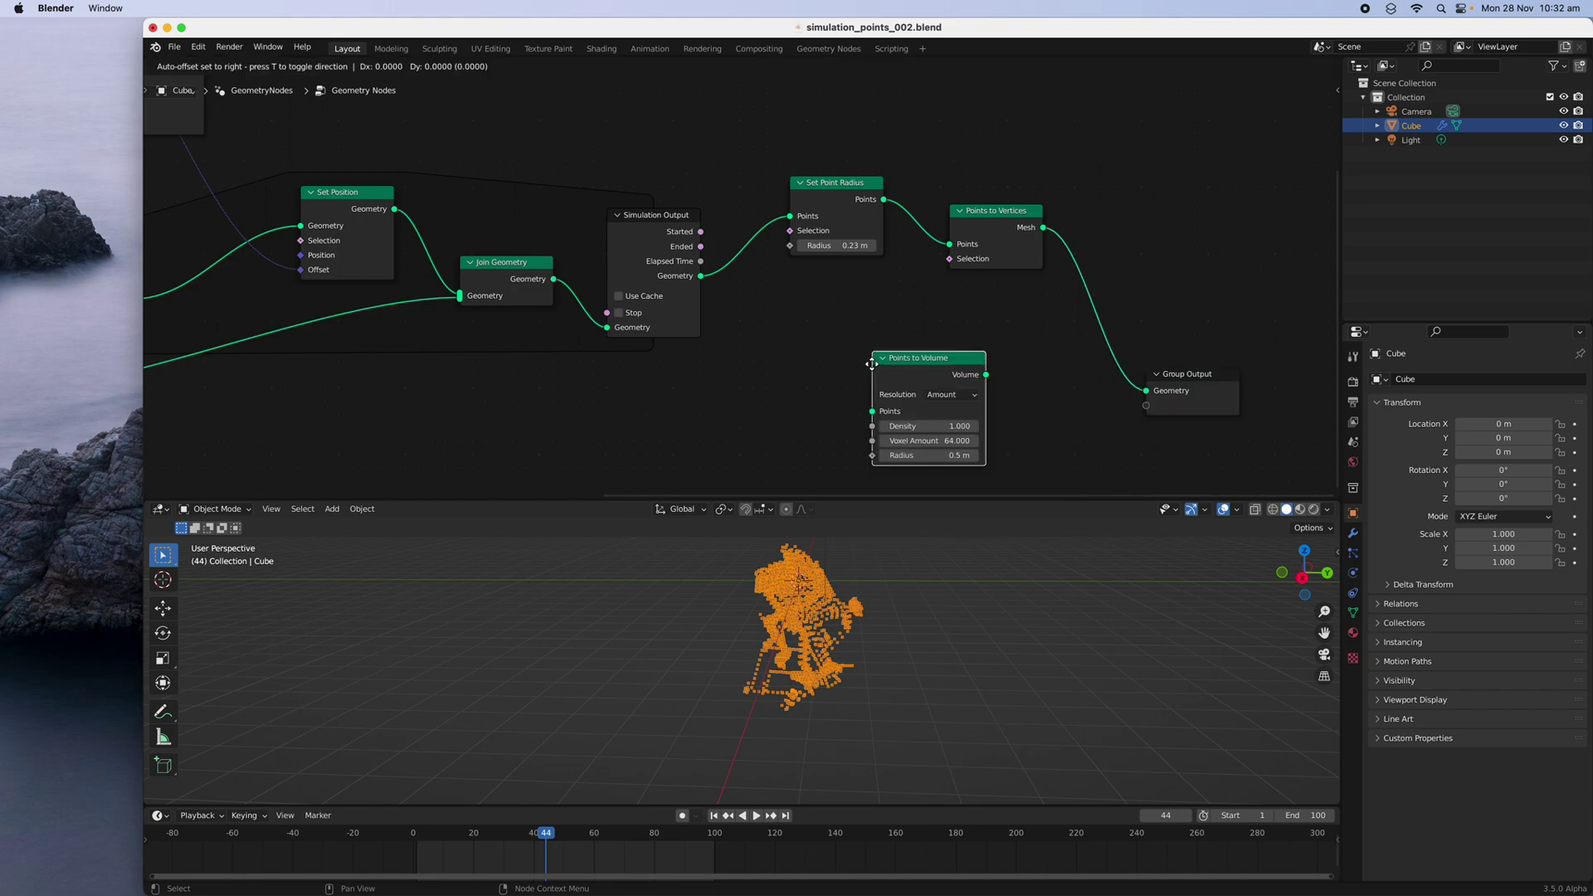
click(736, 293)
drag(808, 324, 809, 322)
drag(825, 303, 805, 319)
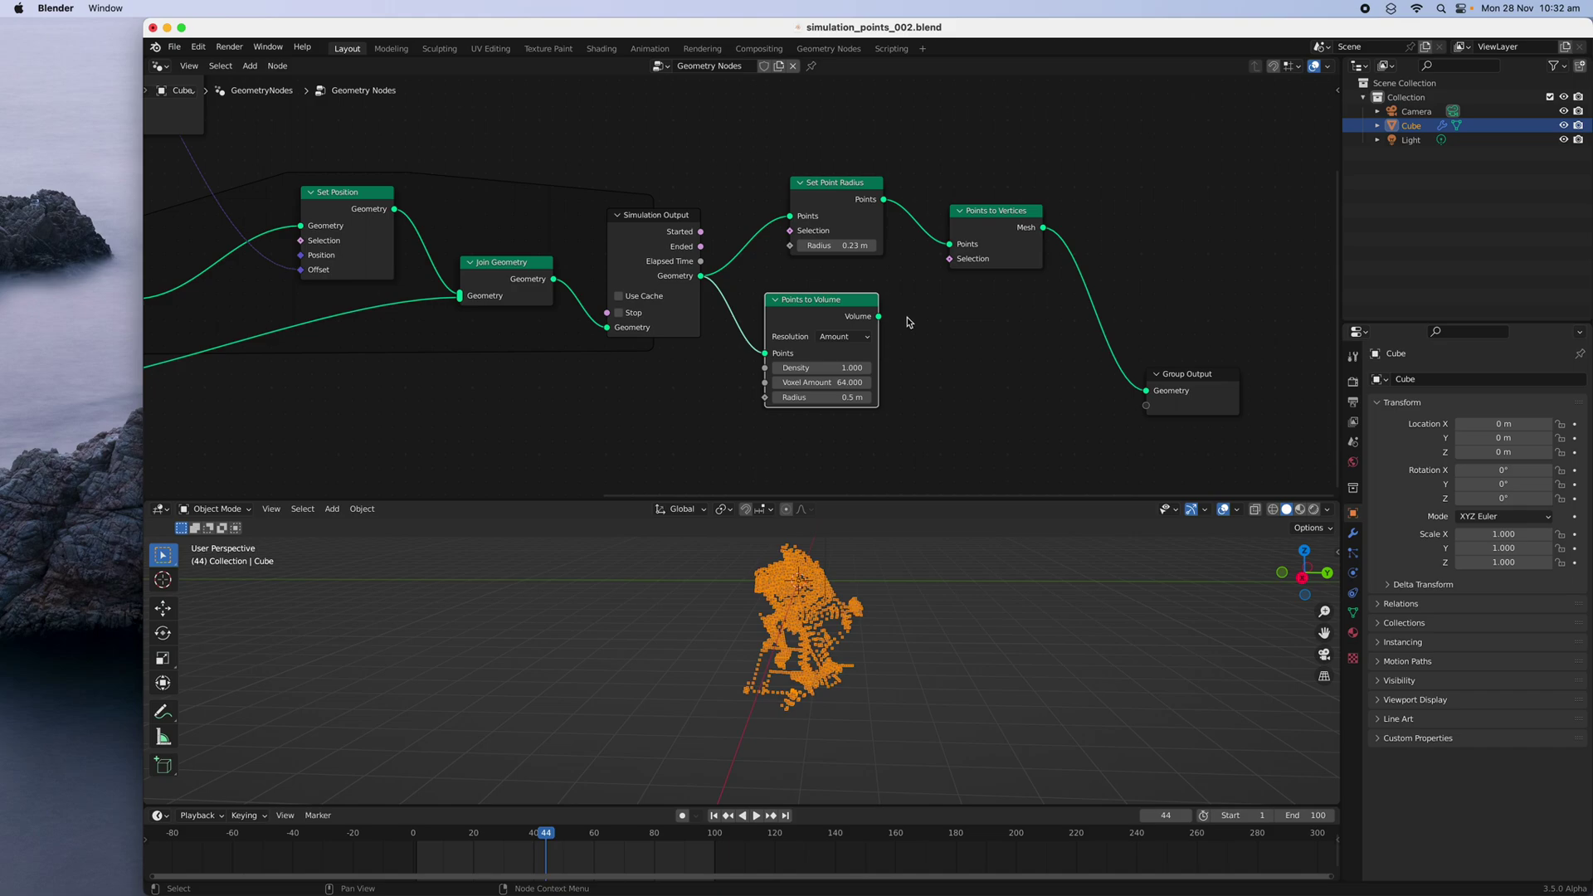
key(shift+a)
key(s)
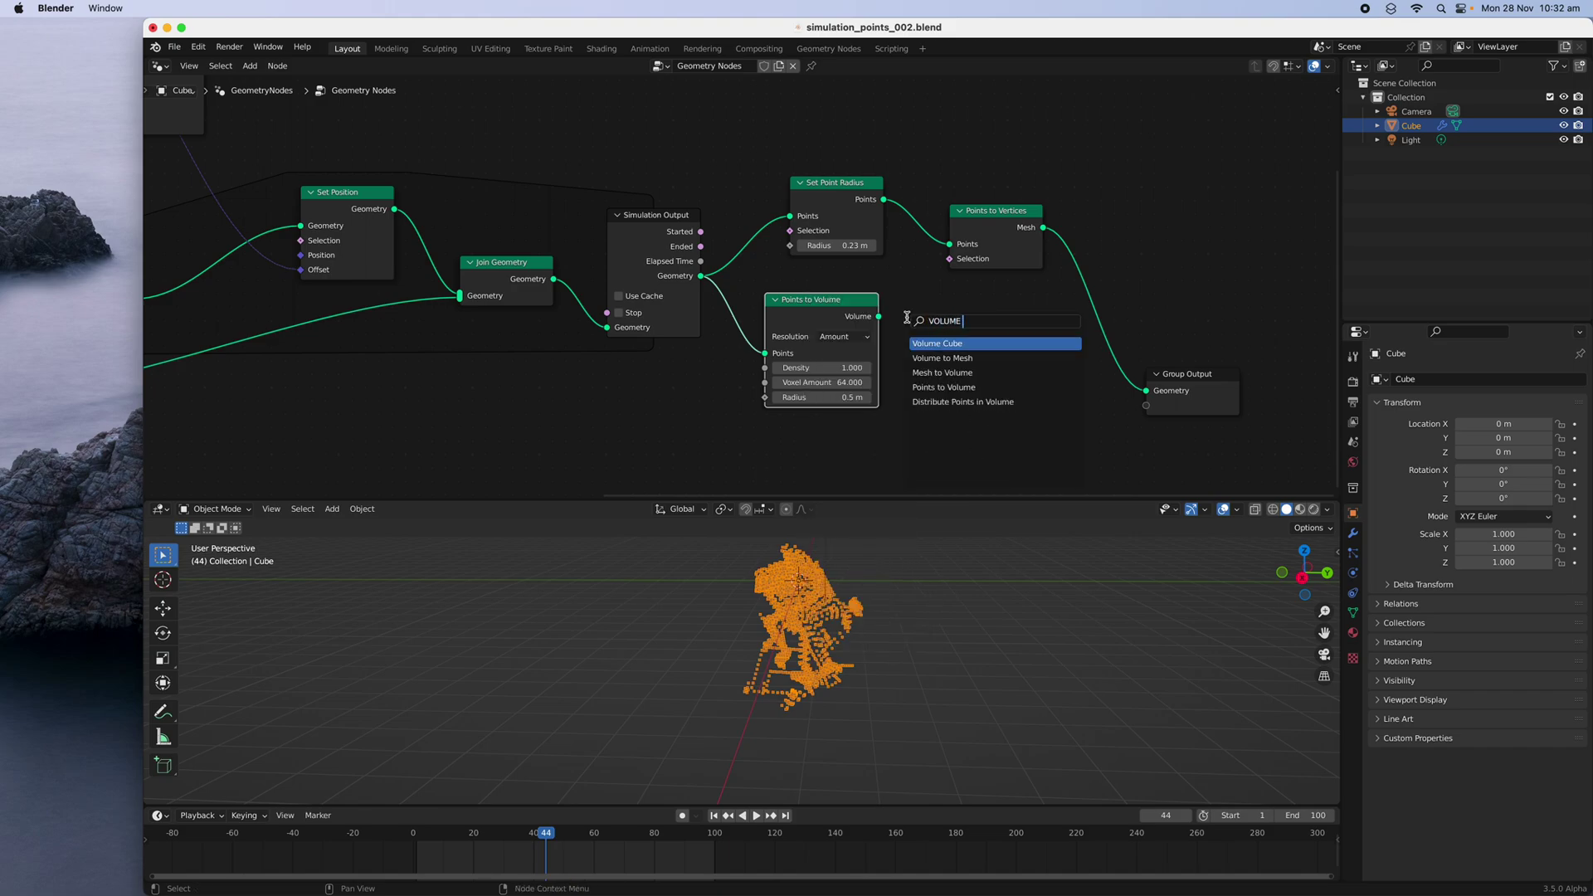
text(VOLUME)
key(Return)
click(907, 317)
key(x)
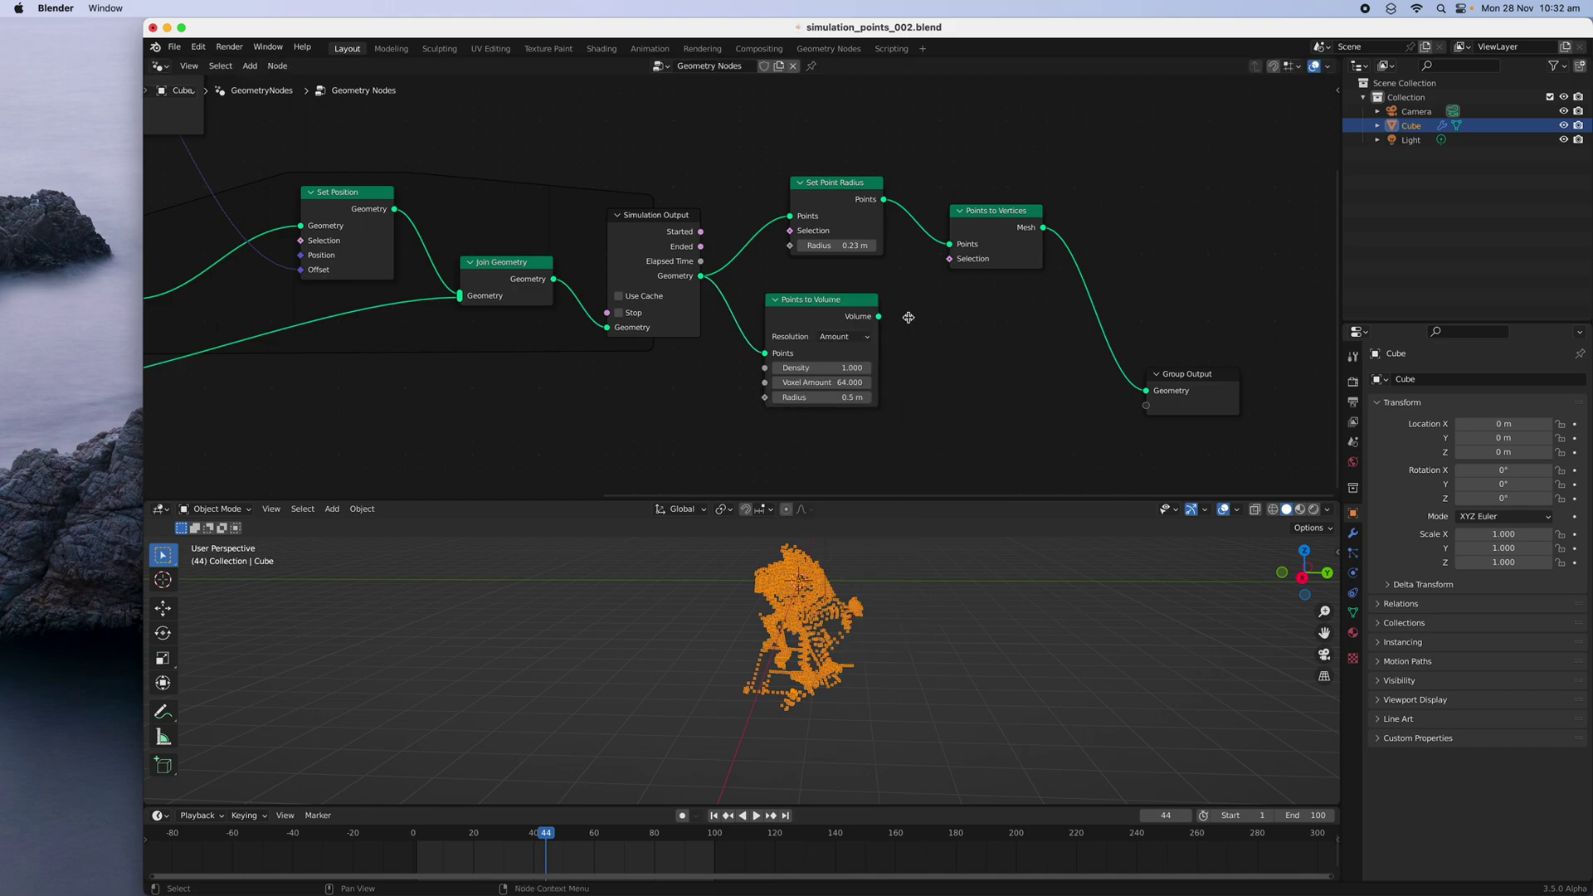
Route Points to Volume through a new Volume to Mesh node into Group Output, and play the simulation to check it
key(shift+a)
key(s)
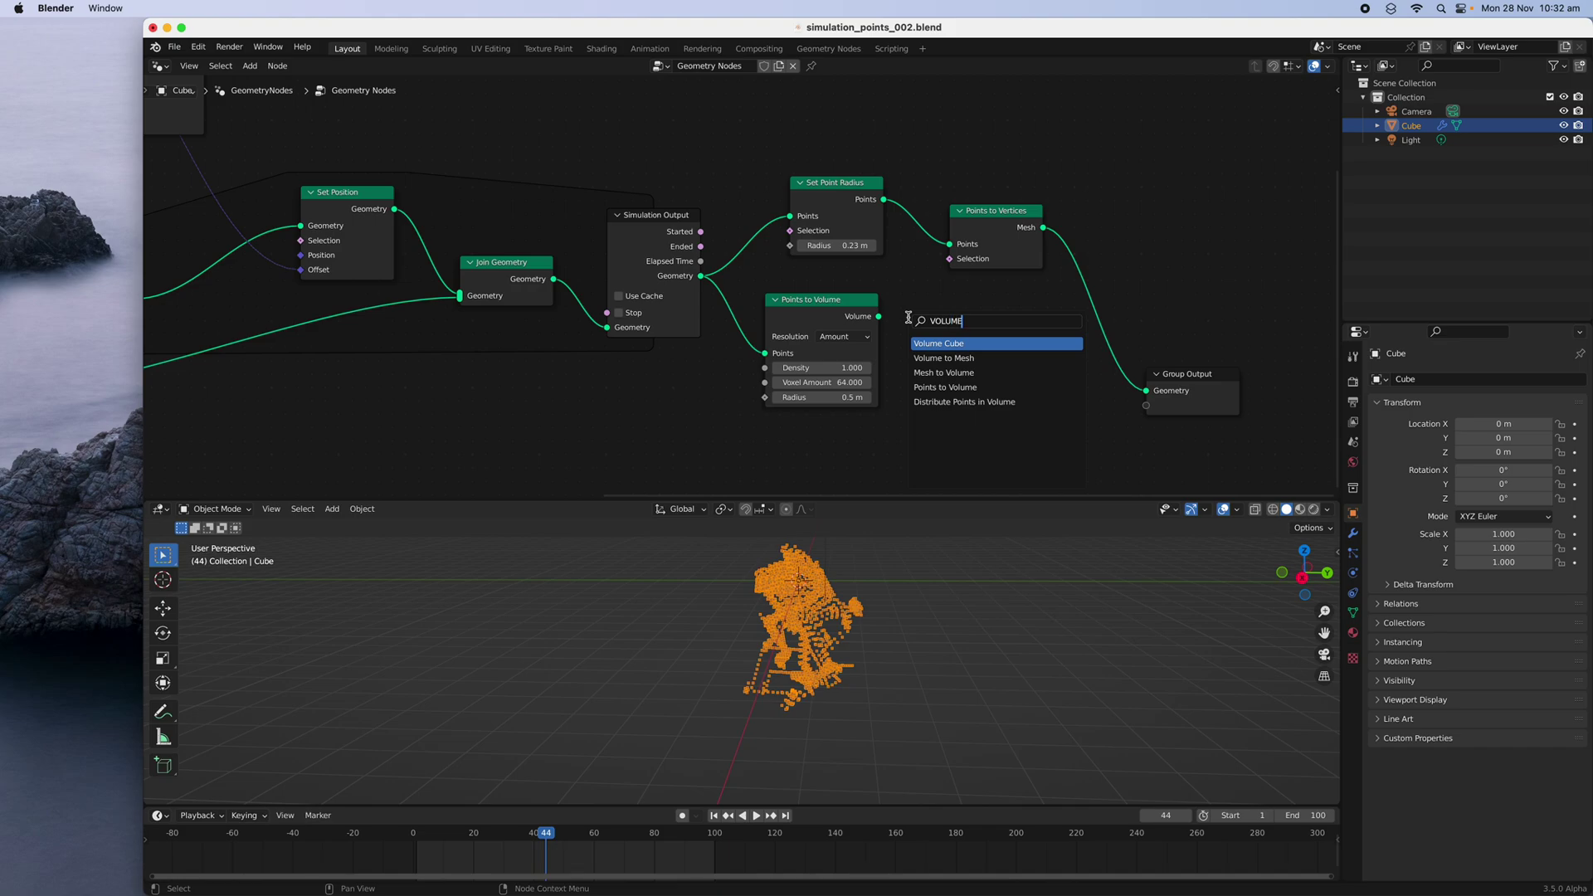
key(Down)
key(Return)
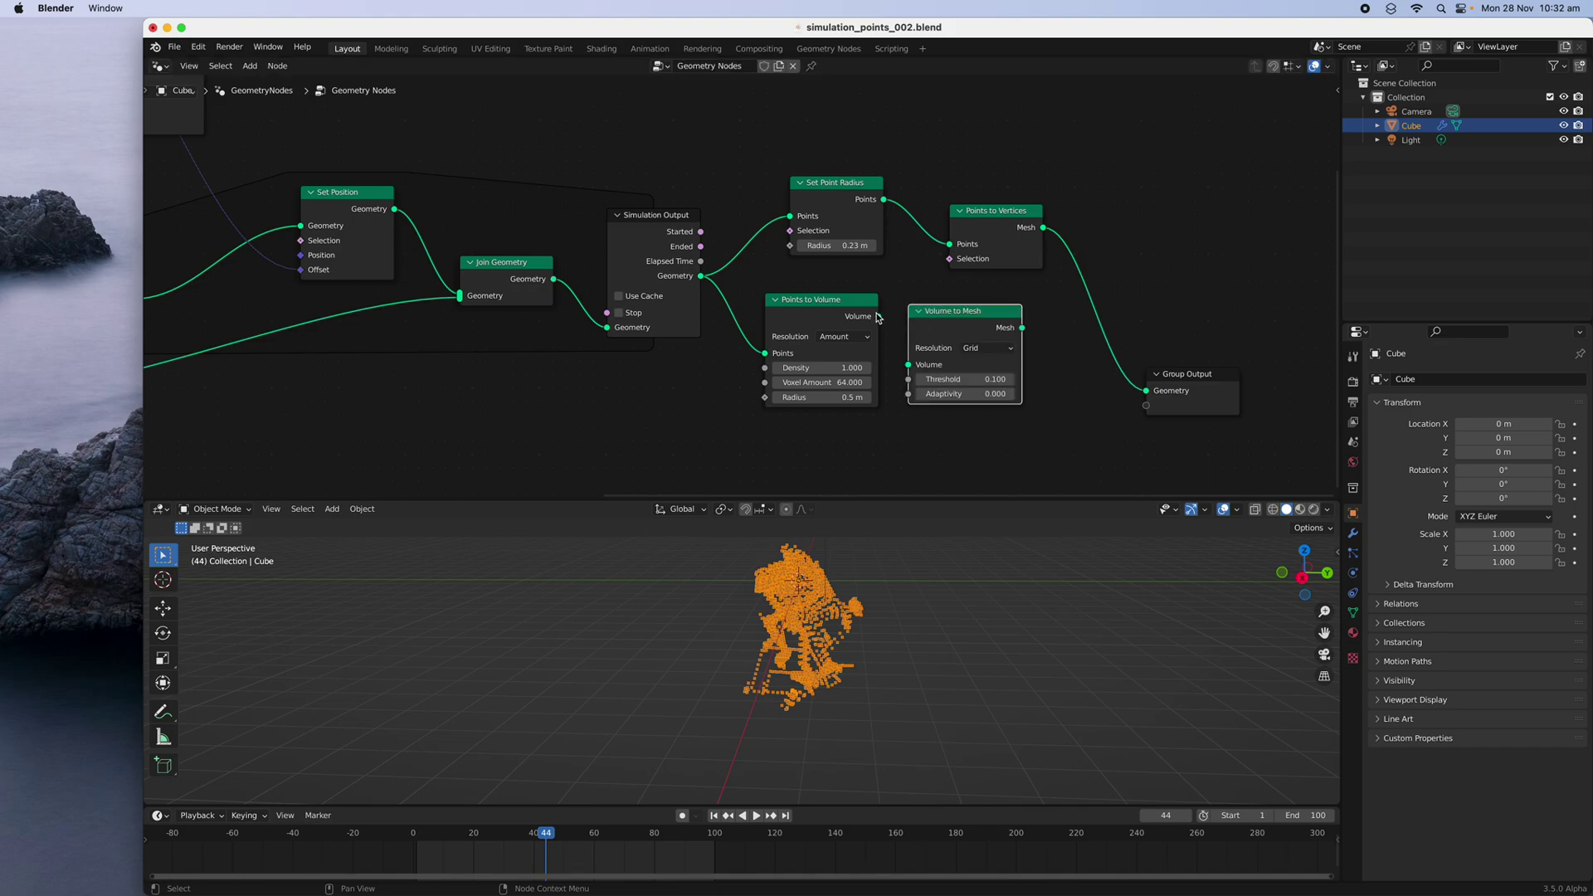
click(910, 366)
drag(1125, 383, 1159, 368)
key(space)
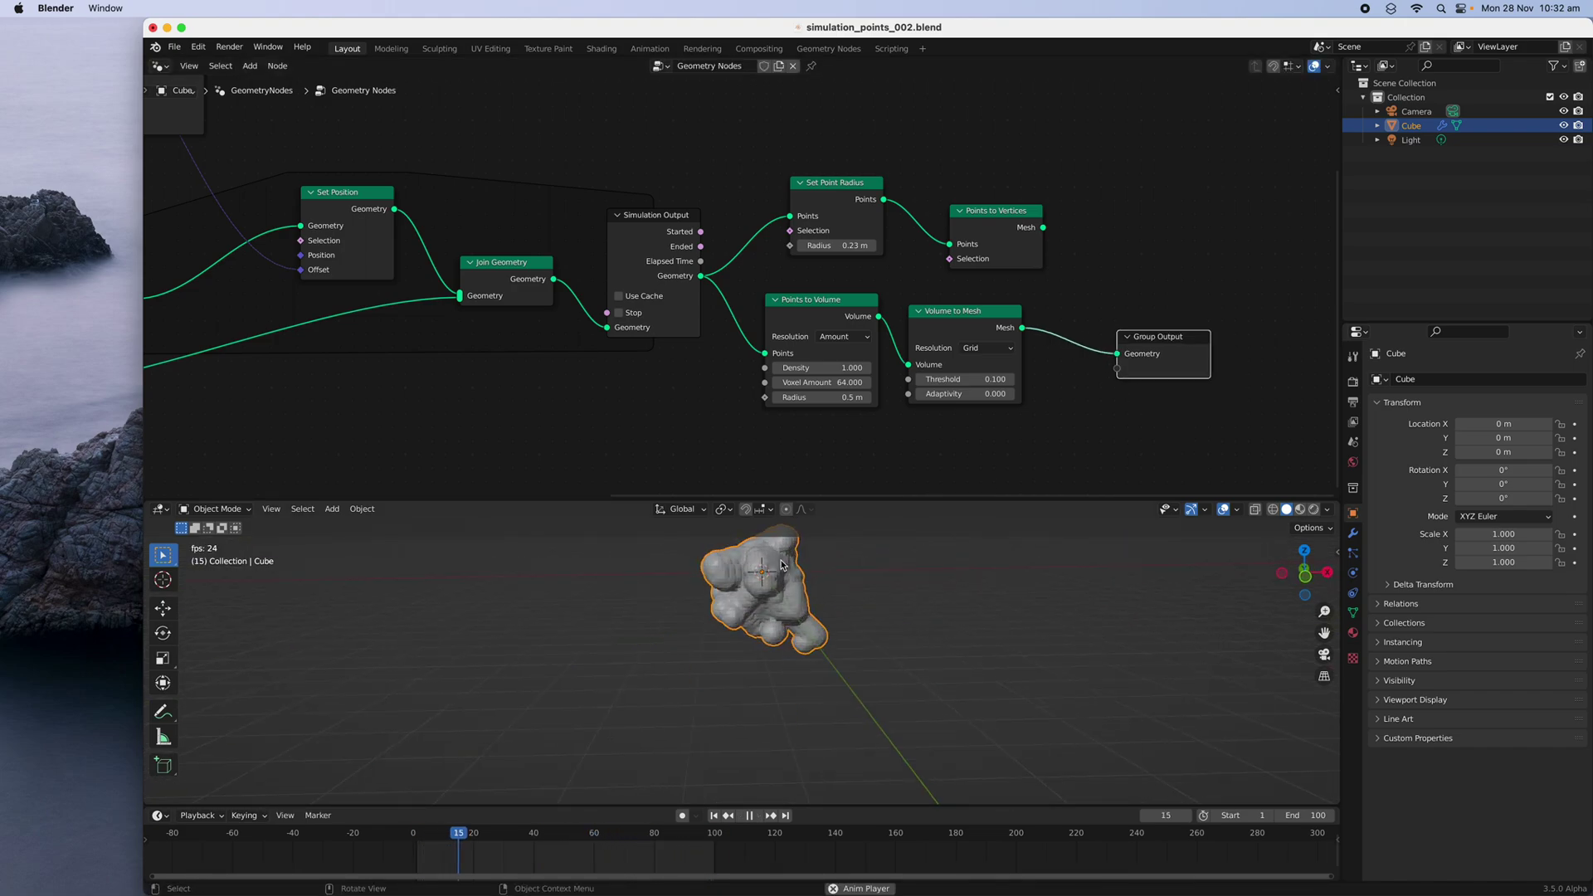
key(space)
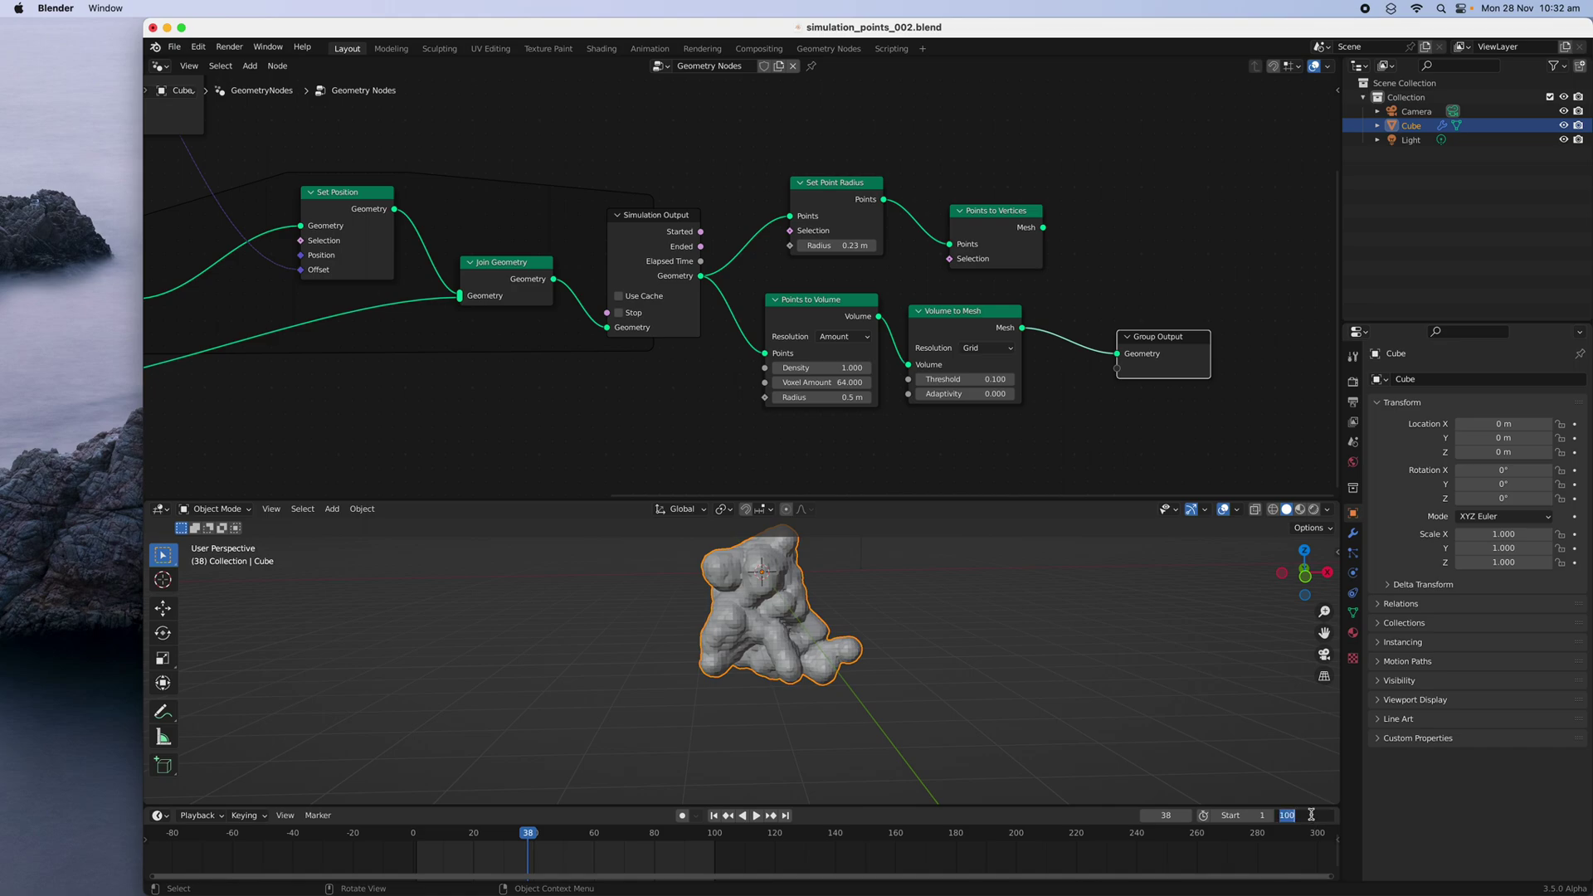
Set the timeline's end frame to 500 and save the file, playing the simulation onward for a moment
click(1311, 815)
text(500)
key(Return)
key(super+s)
key(space)
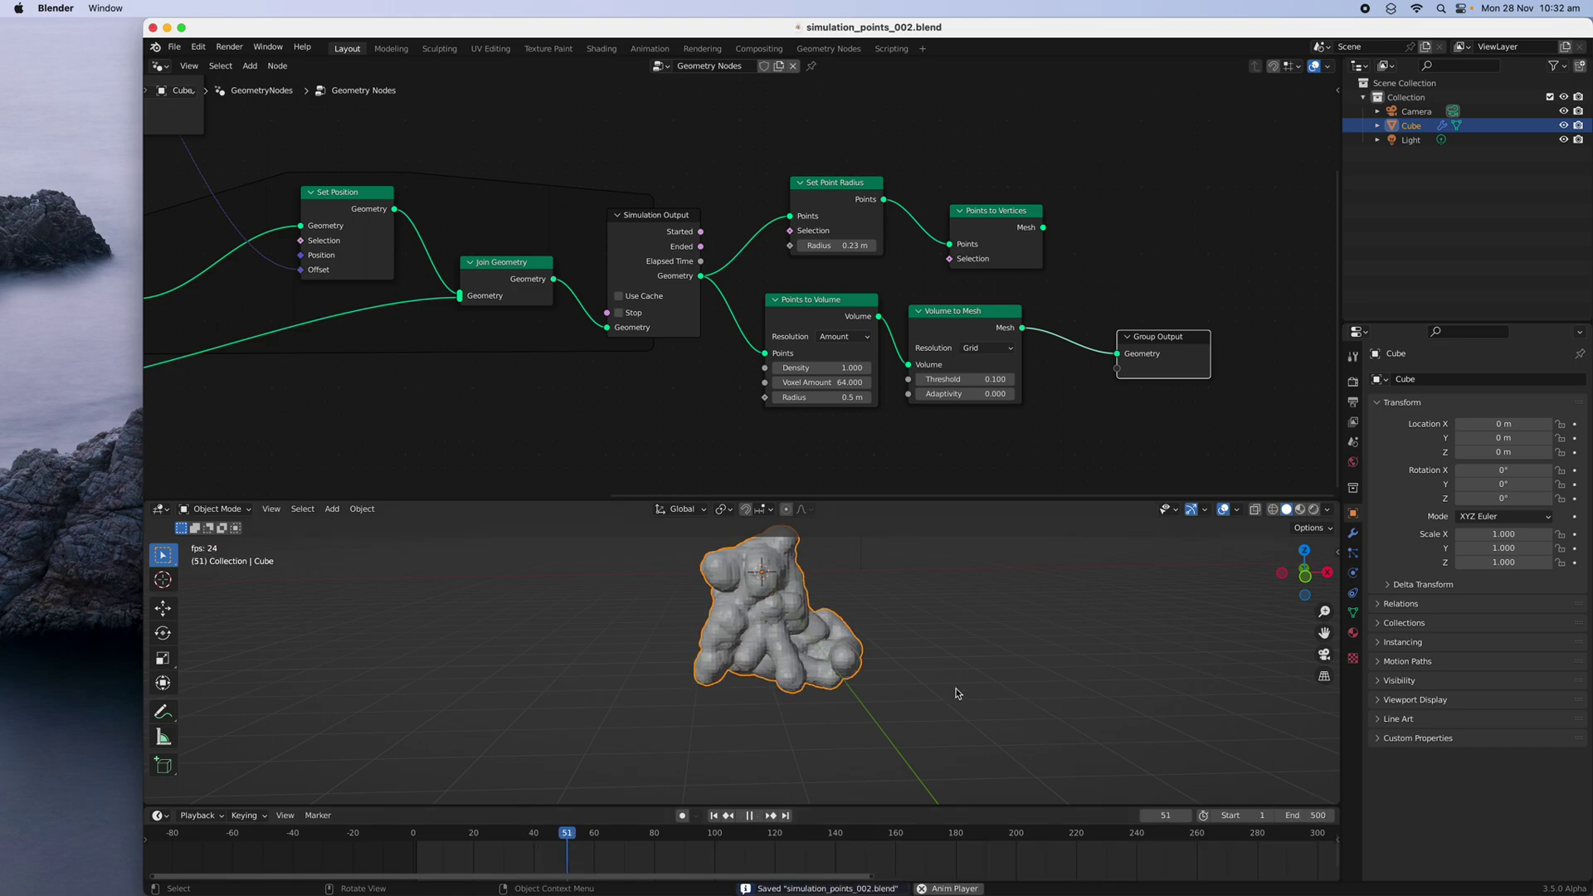
key(space)
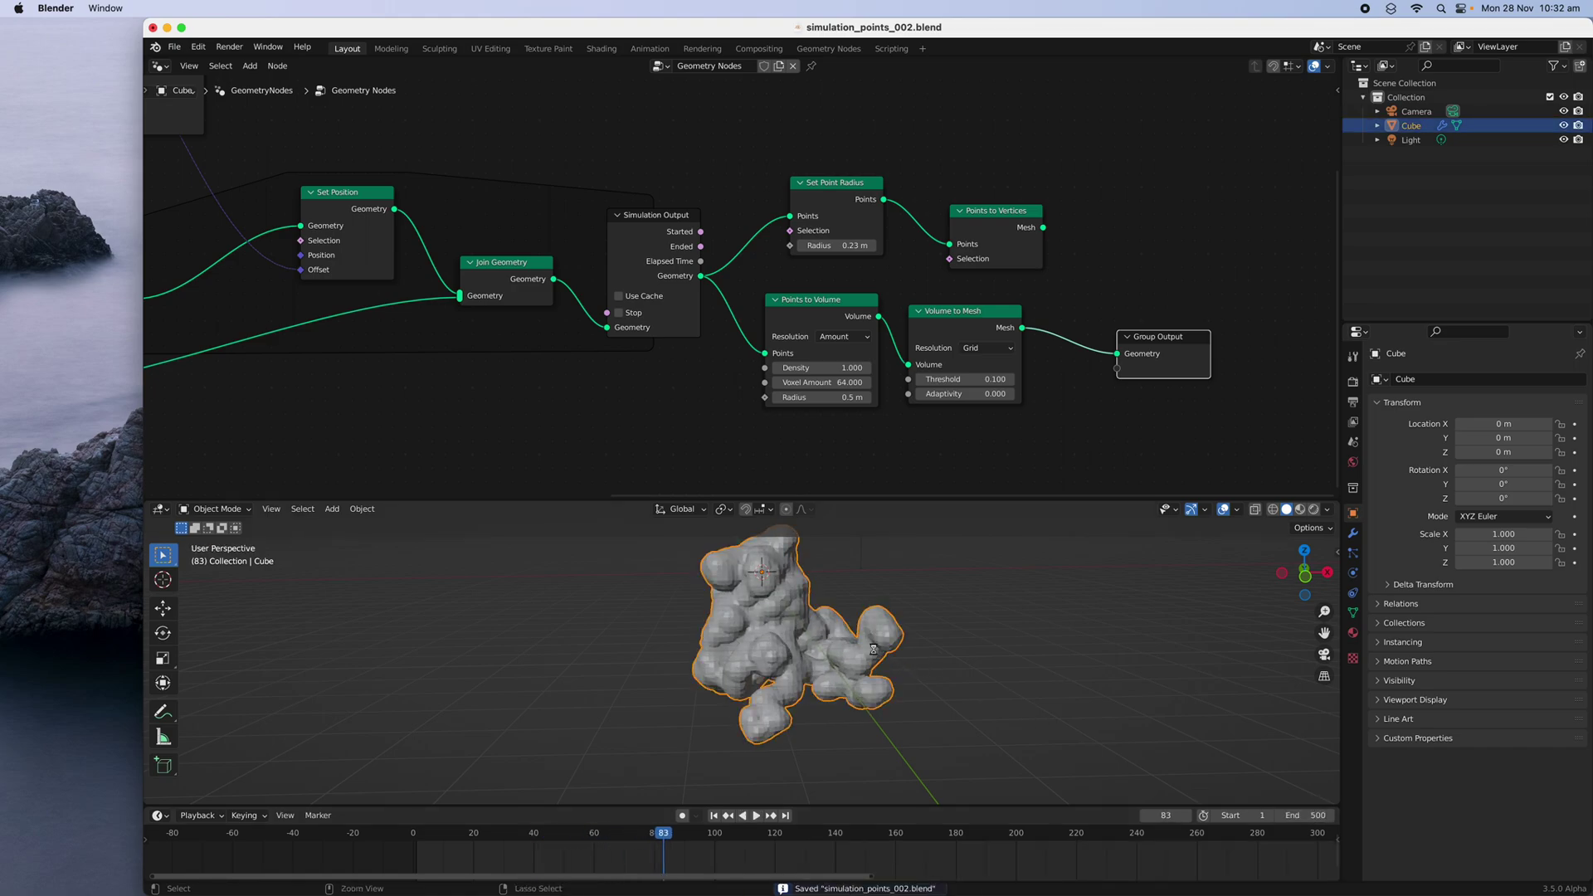
Add a Mirror modifier on the X axis to the Cube and play the simulation in an enlarged 3D viewport
click(1352, 535)
click(1436, 380)
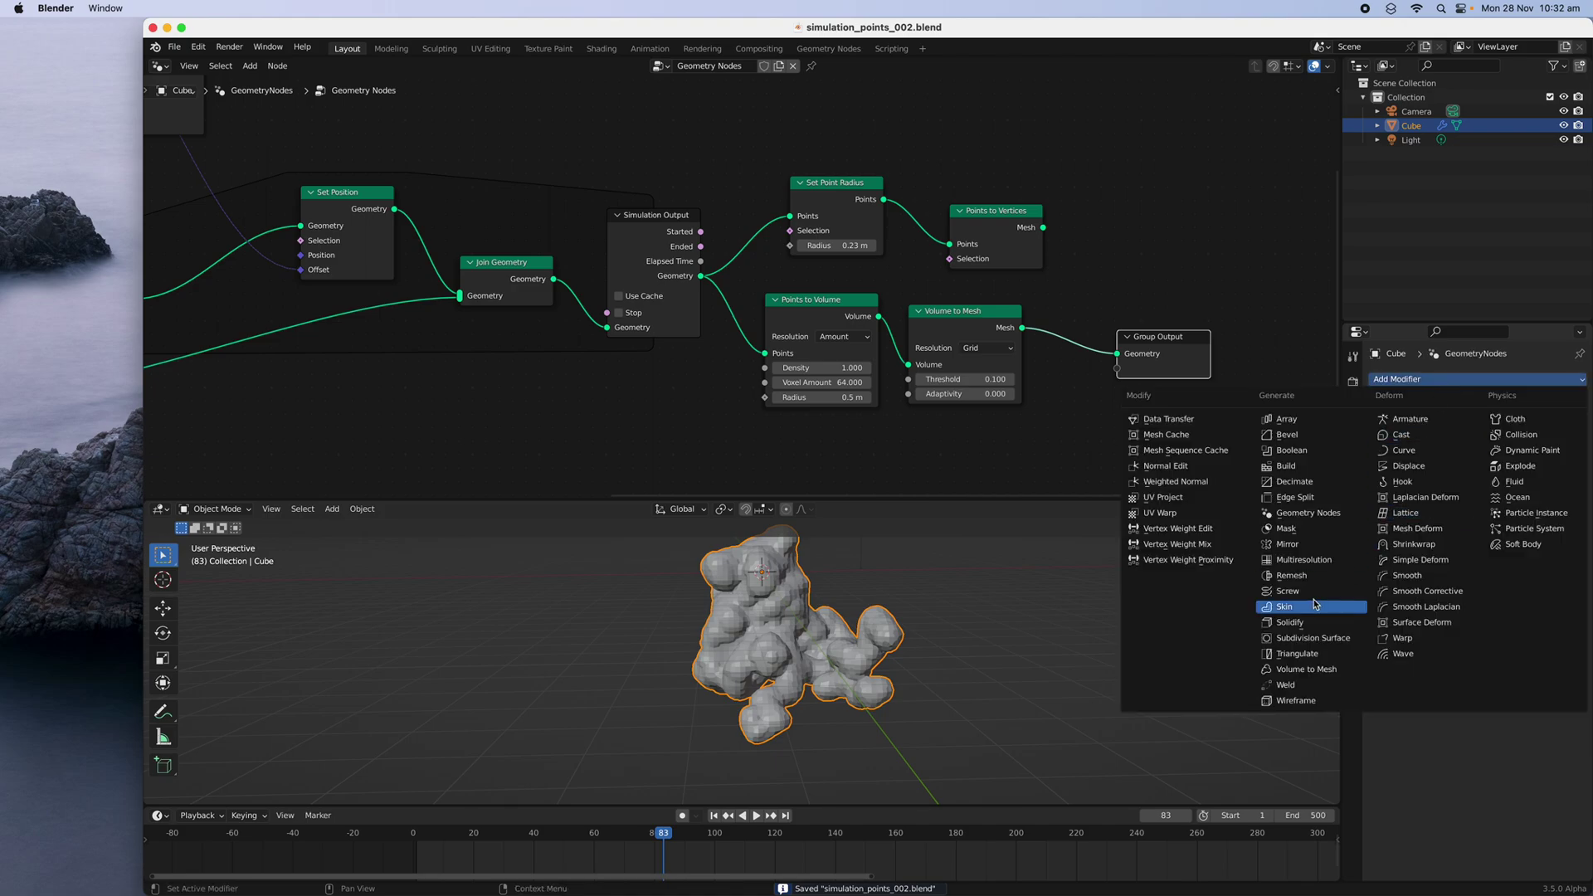
click(1291, 544)
key(space)
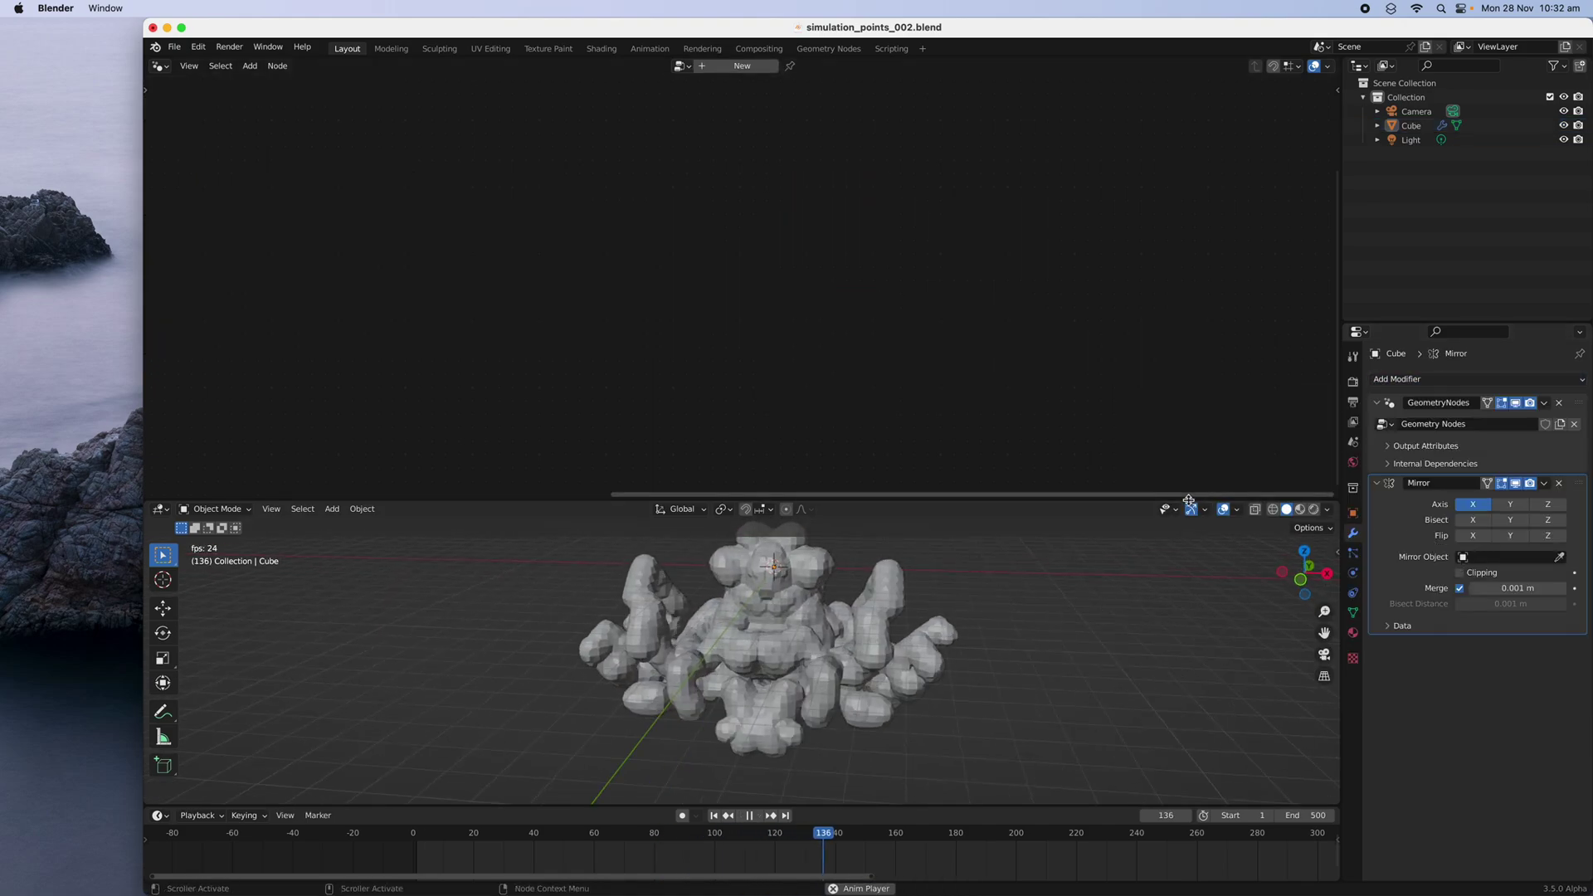
drag(1185, 499, 1184, 348)
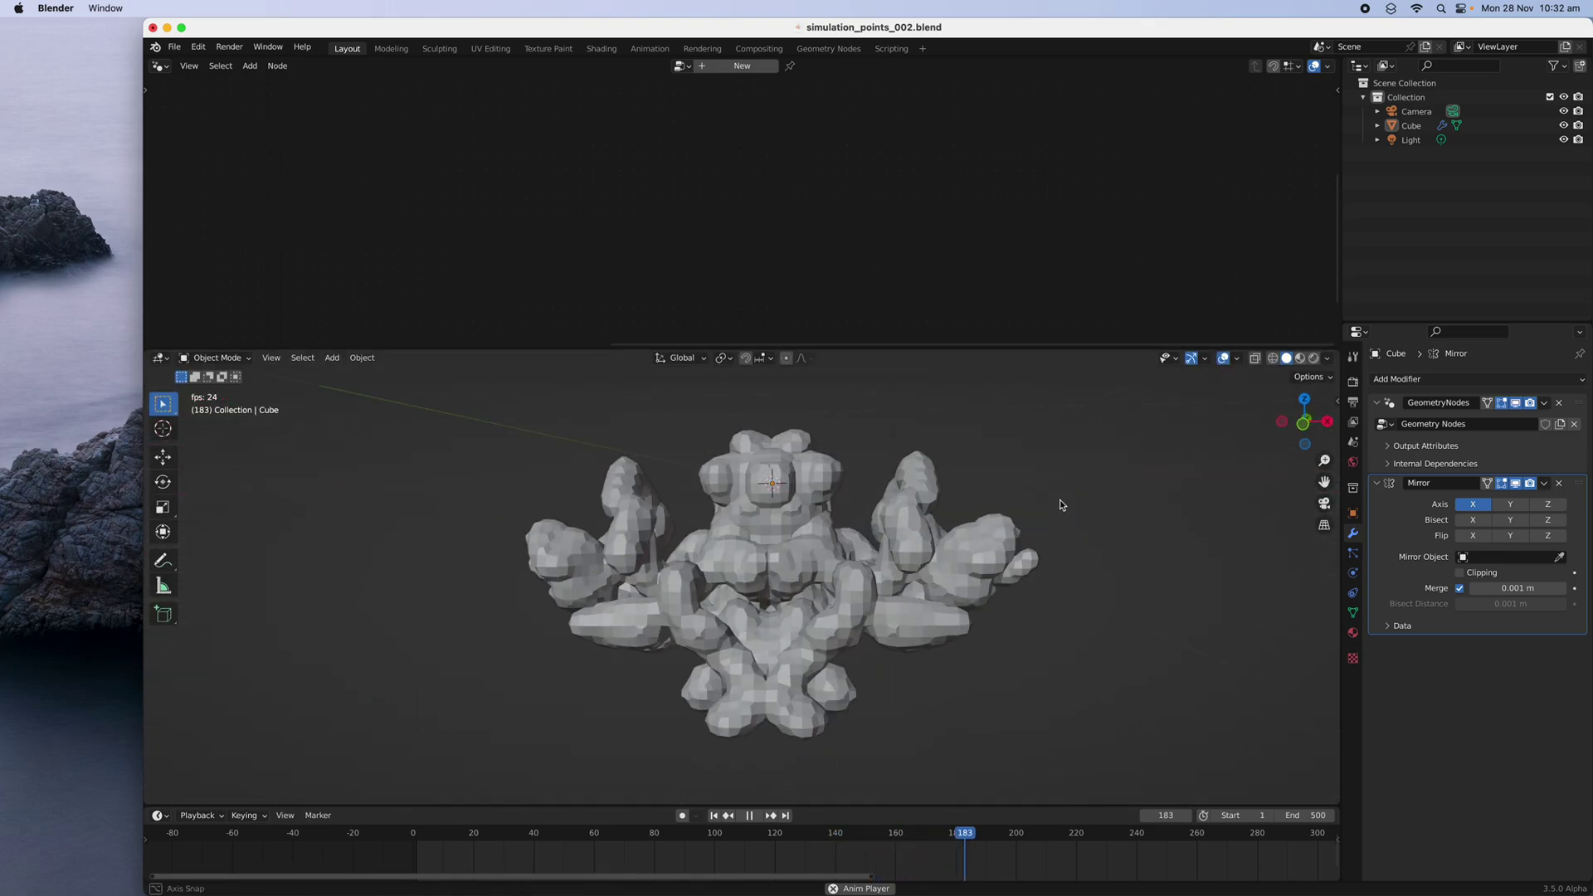
scroll(1026, 541, down, 1)
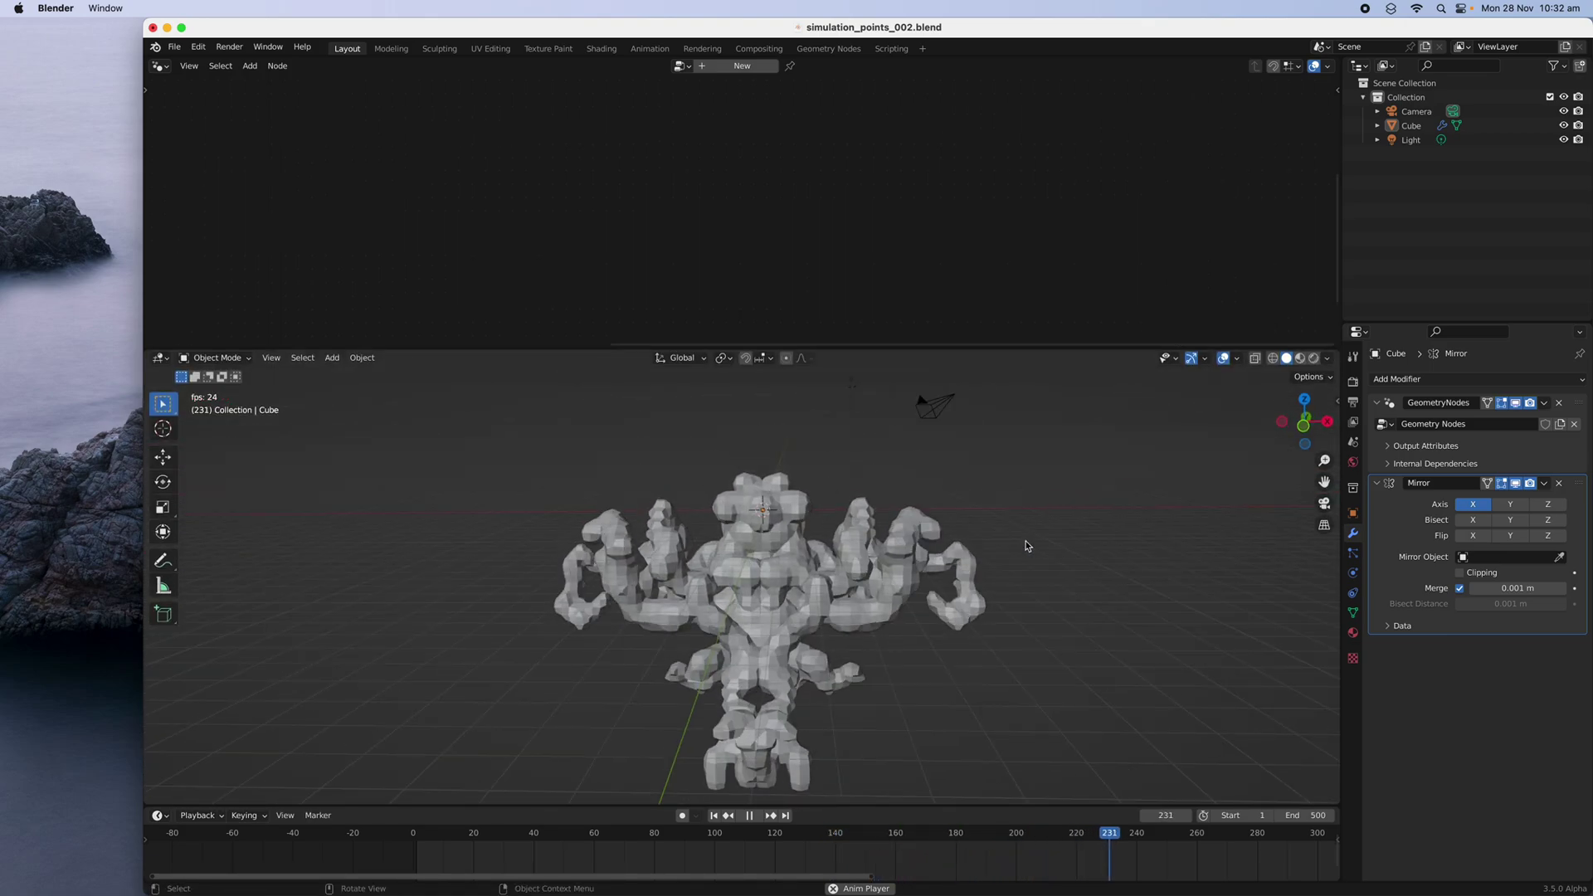
Stop the simulation playback, select the mirrored Cube mesh and make its GeometryNodes modifier active to show the node tree
middle_drag(932, 697, 879, 704)
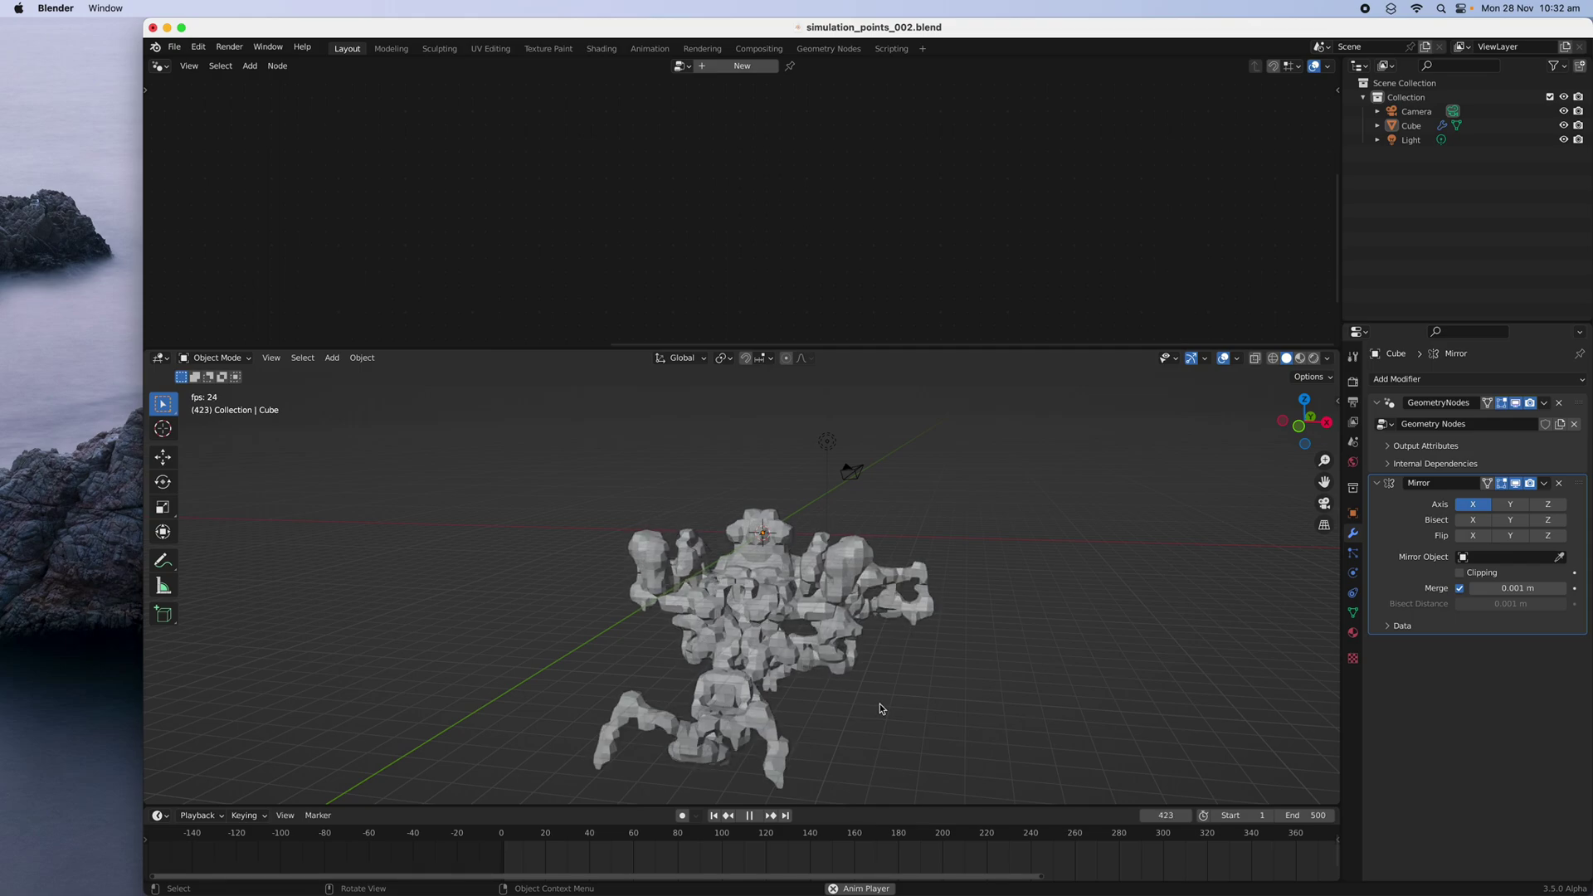
key(space)
click(842, 596)
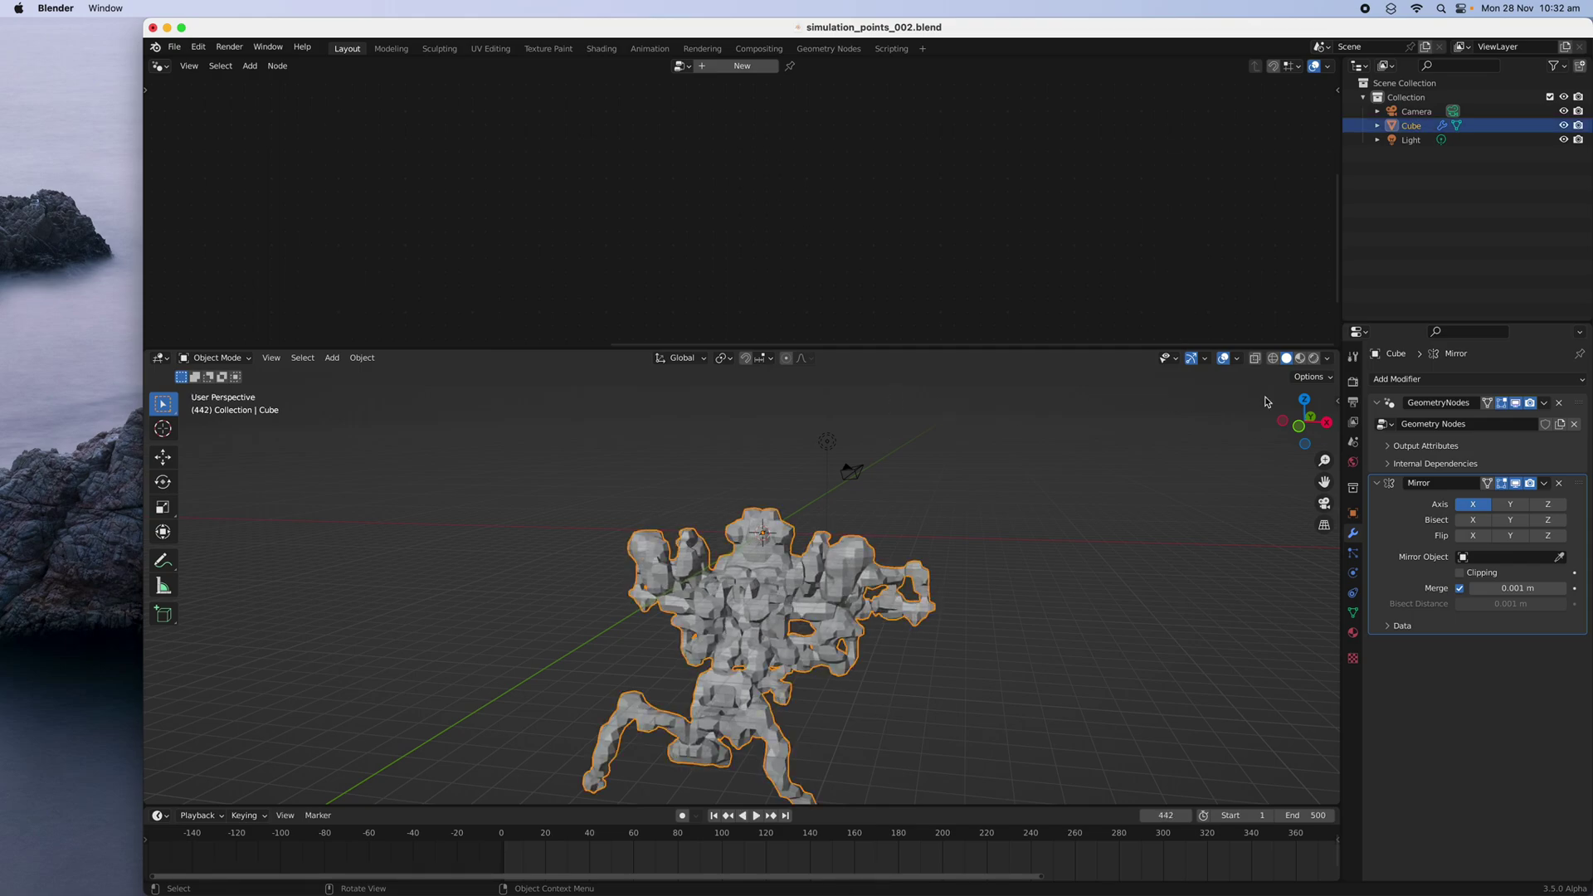
click(1557, 403)
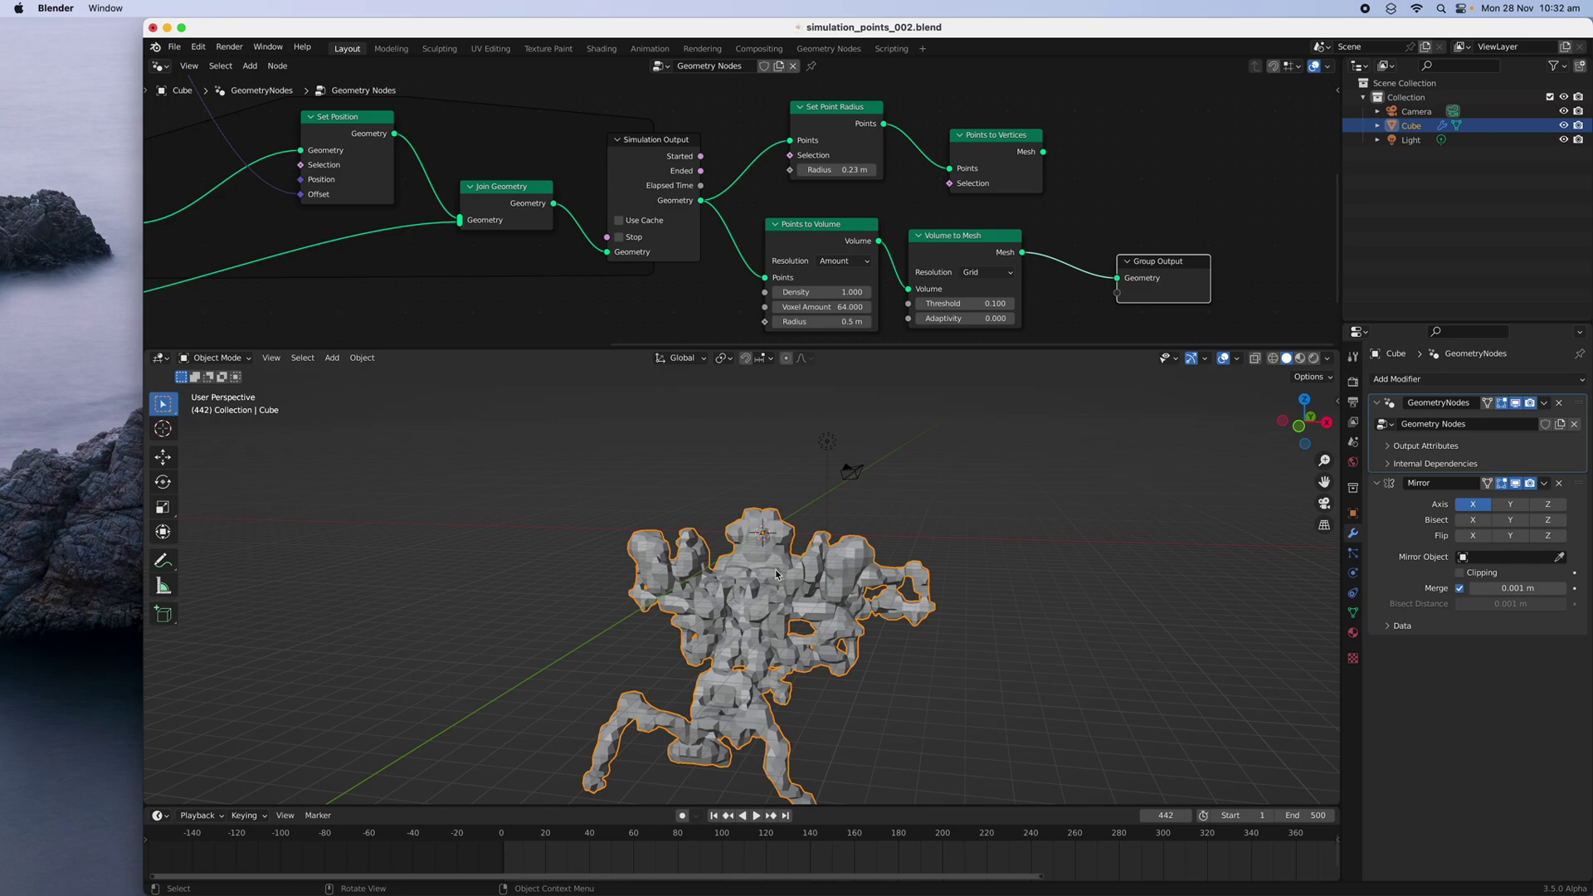
Set the Voxel Amount of the Points to Volume node to 117.920 for a finer mesh
middle_drag(873, 281, 804, 256)
scroll(803, 257, up, 1)
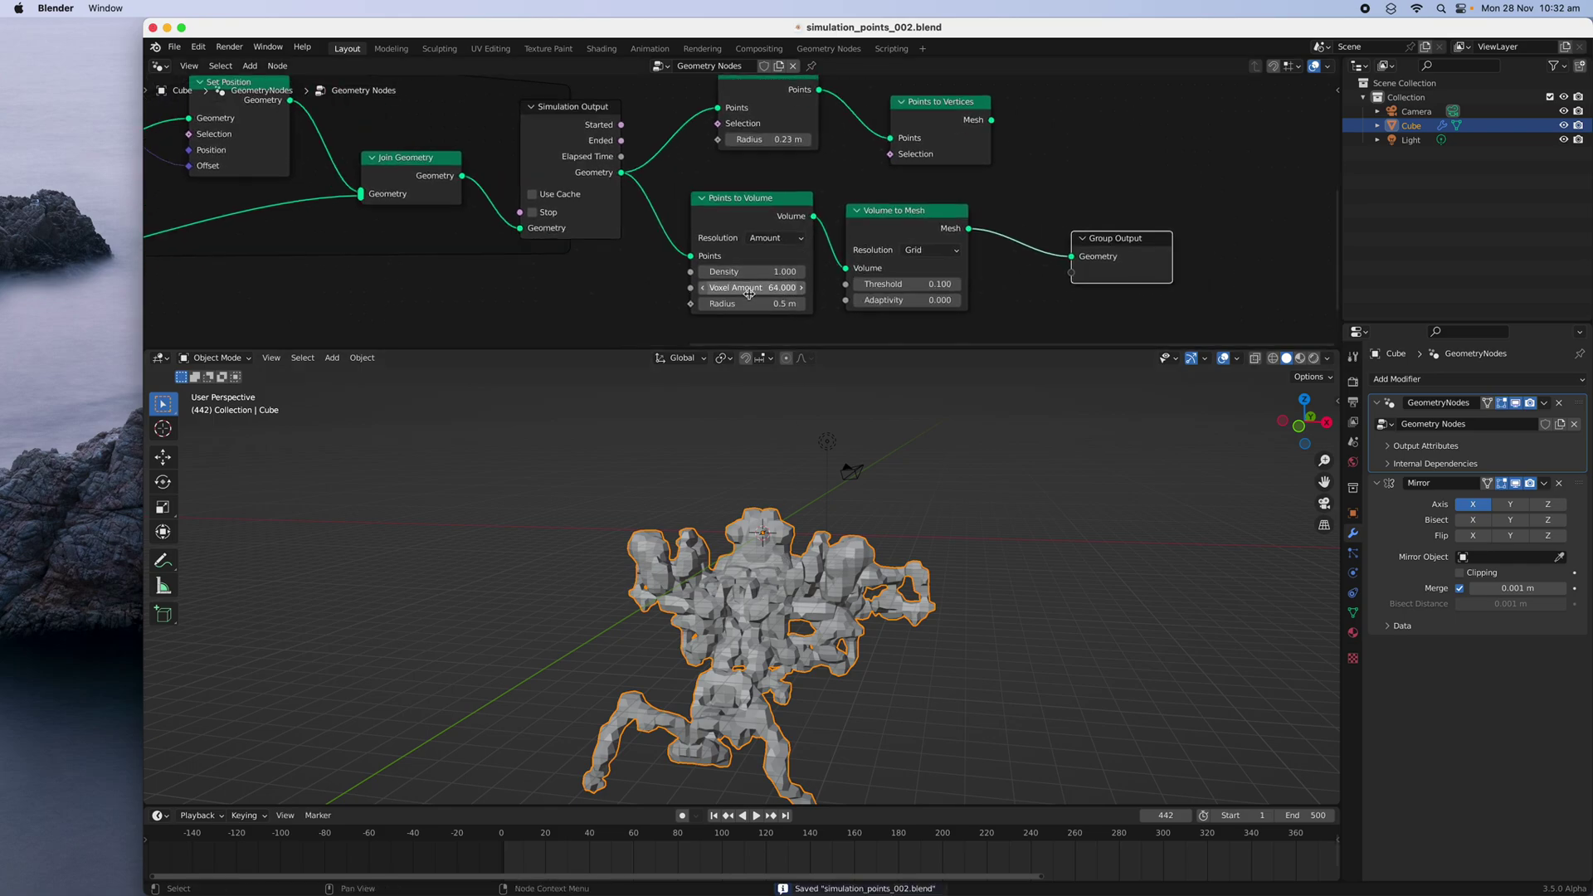
drag(749, 304, 825, 287)
key(Return)
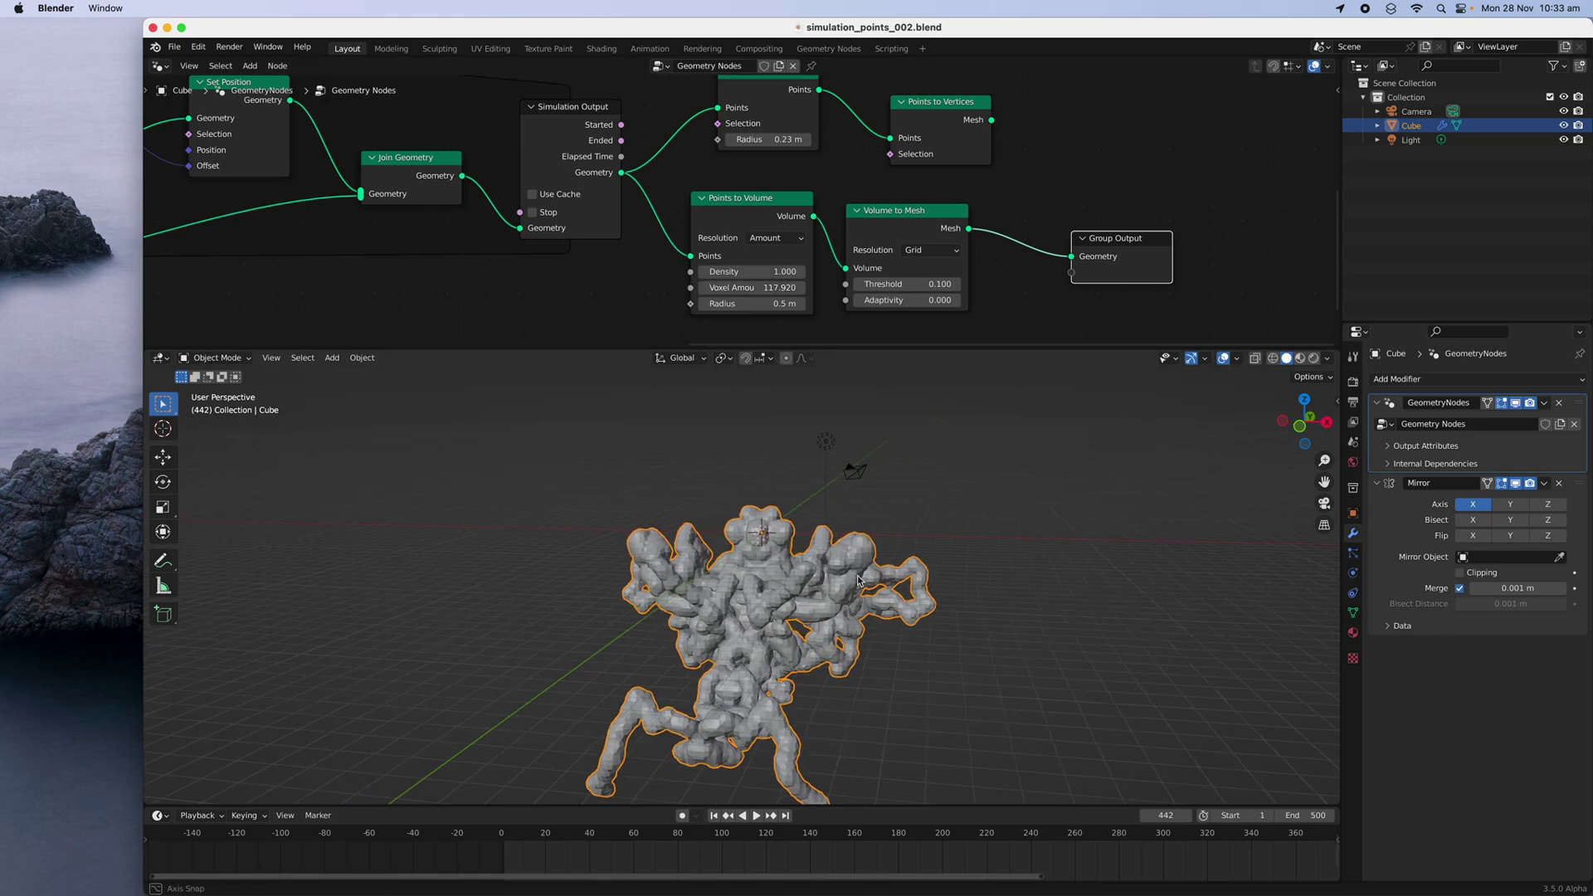
Save the file and play the simulation with the finer mesh until it loops back, stopping at frame 1
key(super+s)
key(space)
middle_drag(858, 580, 855, 630)
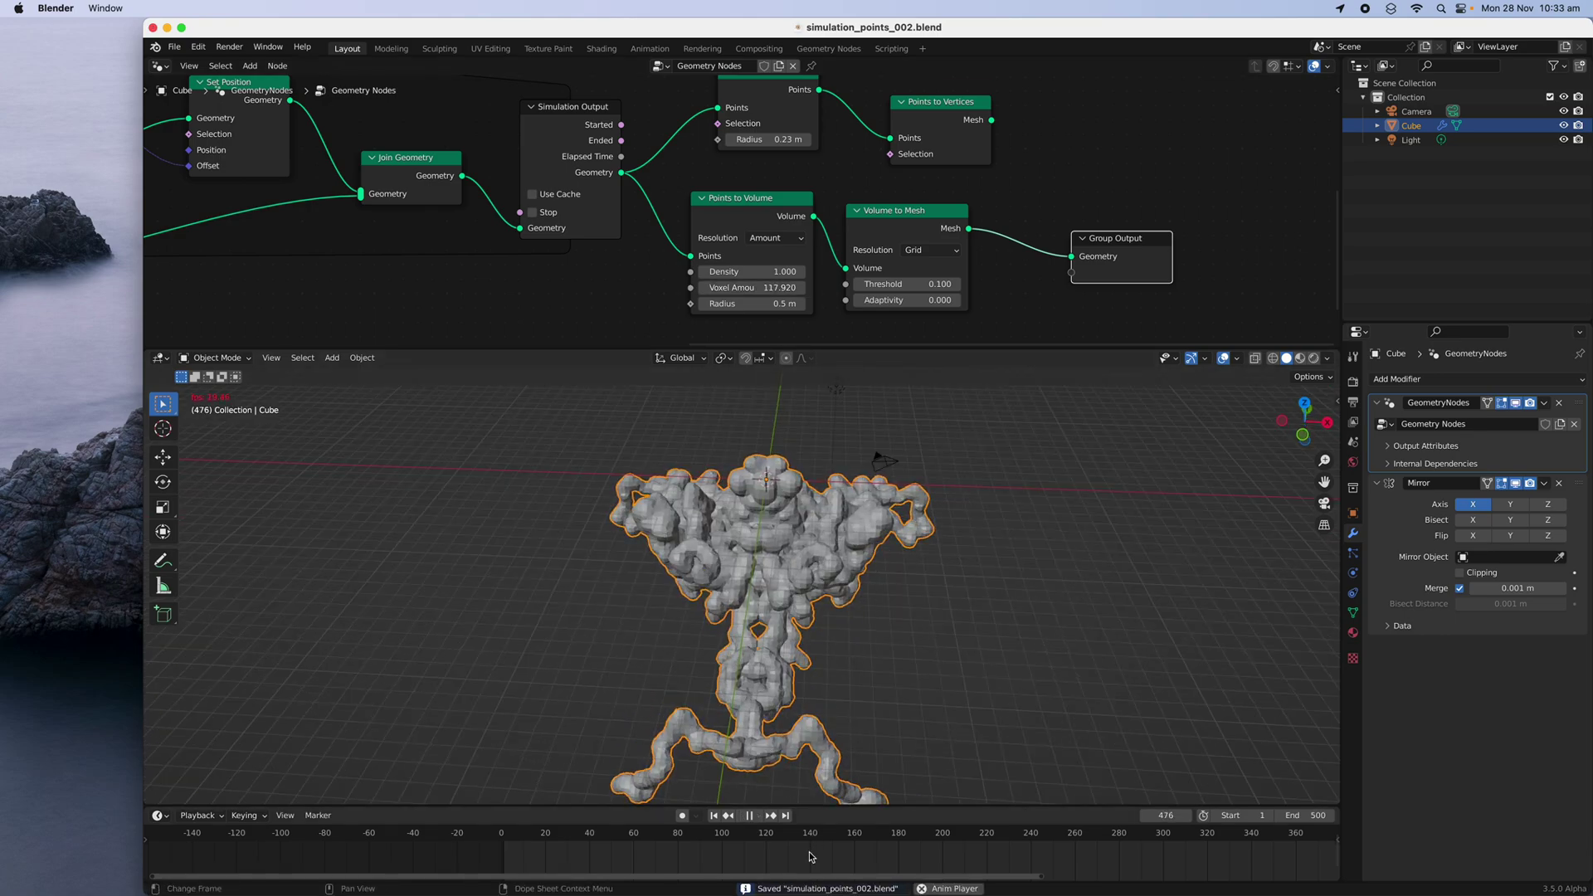
ctrl+middle_drag(892, 852, 818, 853)
key(space)
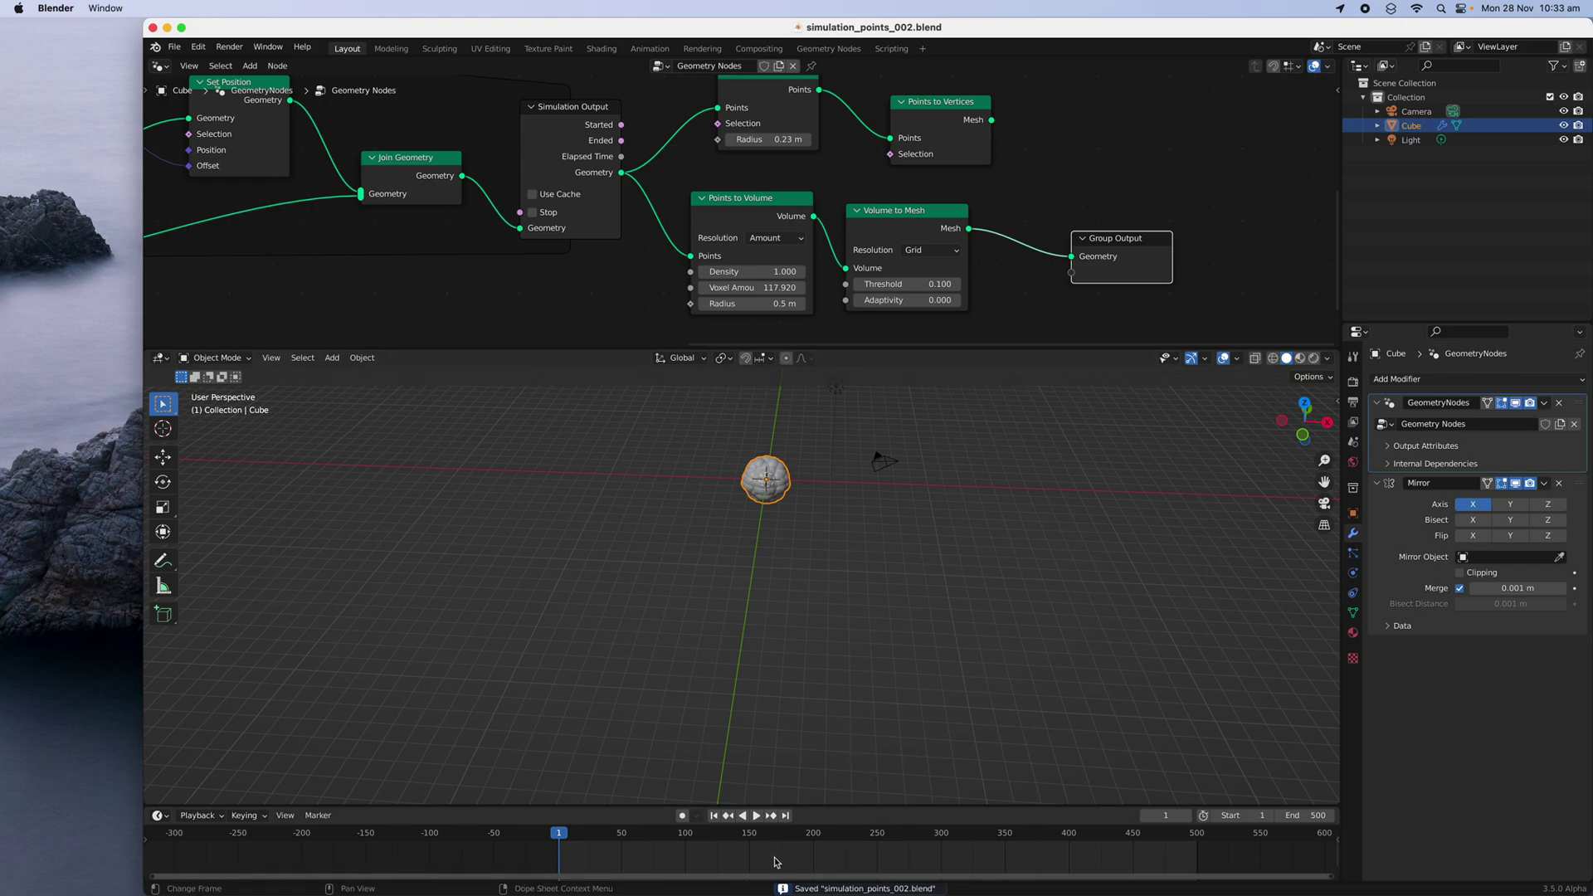
Scrub through the timeline, return near the start and replay the growing mesh from a lower view, stopping at frame 44
drag(591, 831, 769, 836)
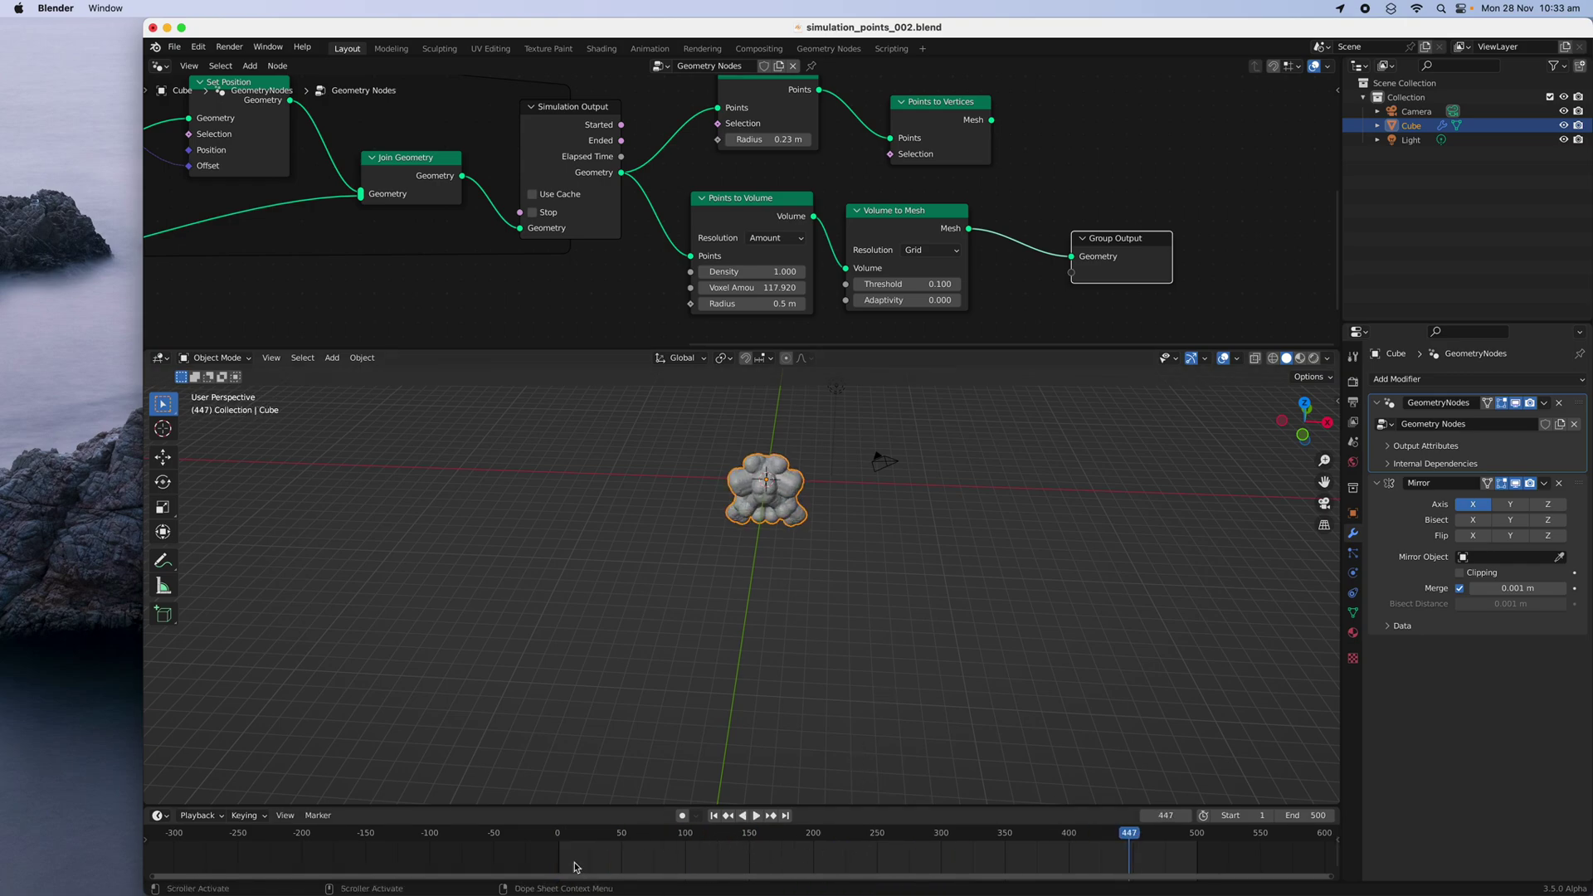
click(576, 834)
key(space)
middle_drag(730, 725, 734, 625)
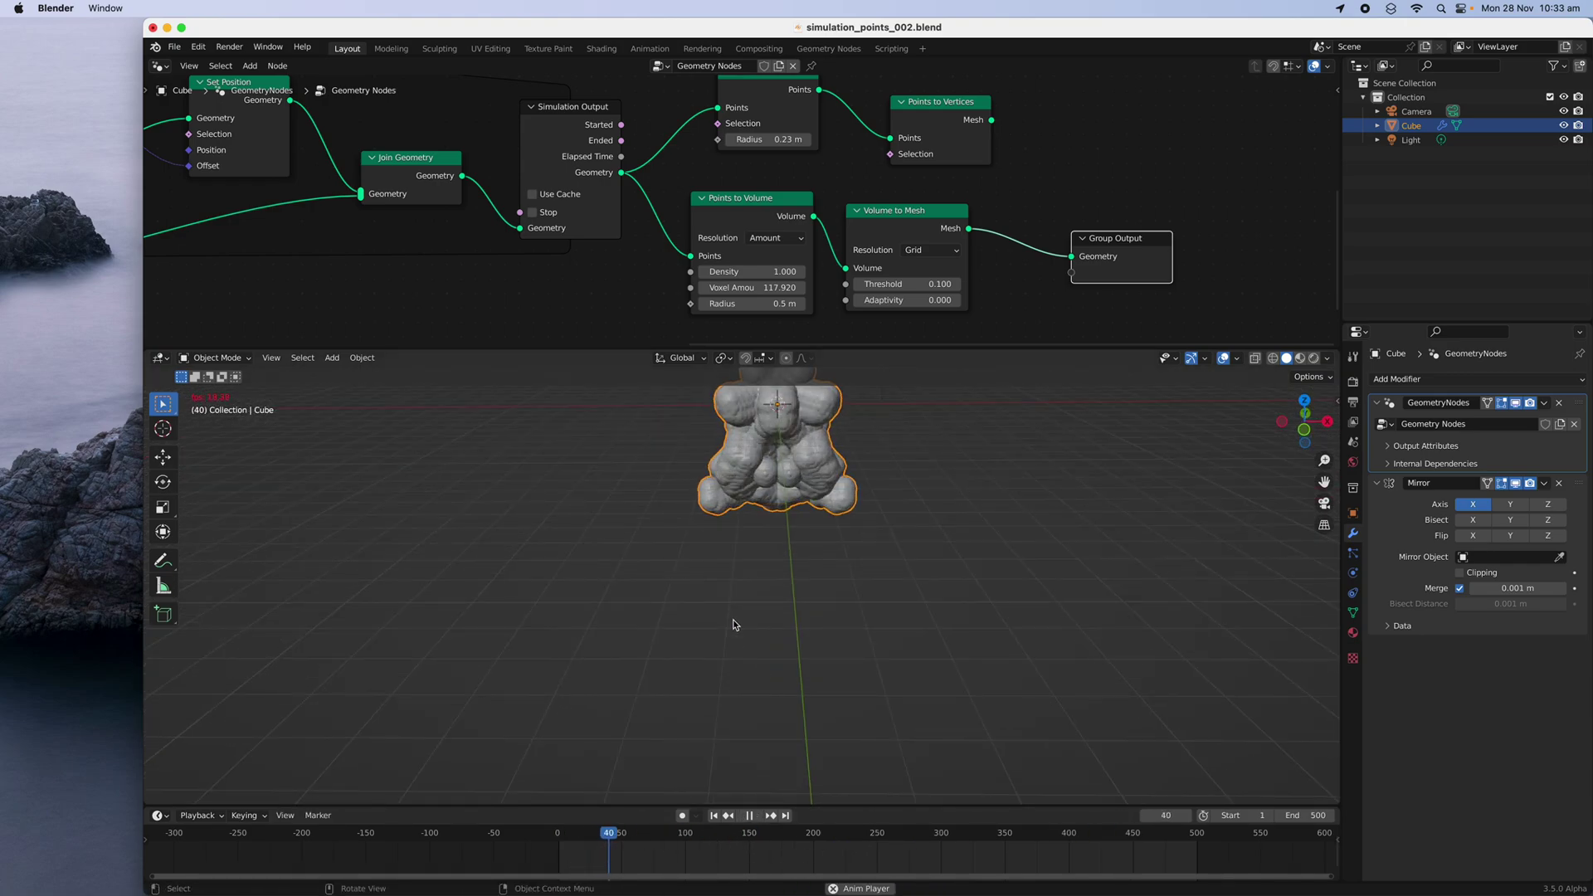
key(space)
Enlarge the node editor and bring the simulation nodes and volume nodes into view, shifting the application window slightly sideways
drag(641, 349, 642, 445)
scroll(391, 267, down, 5)
middle_drag(391, 266, 637, 288)
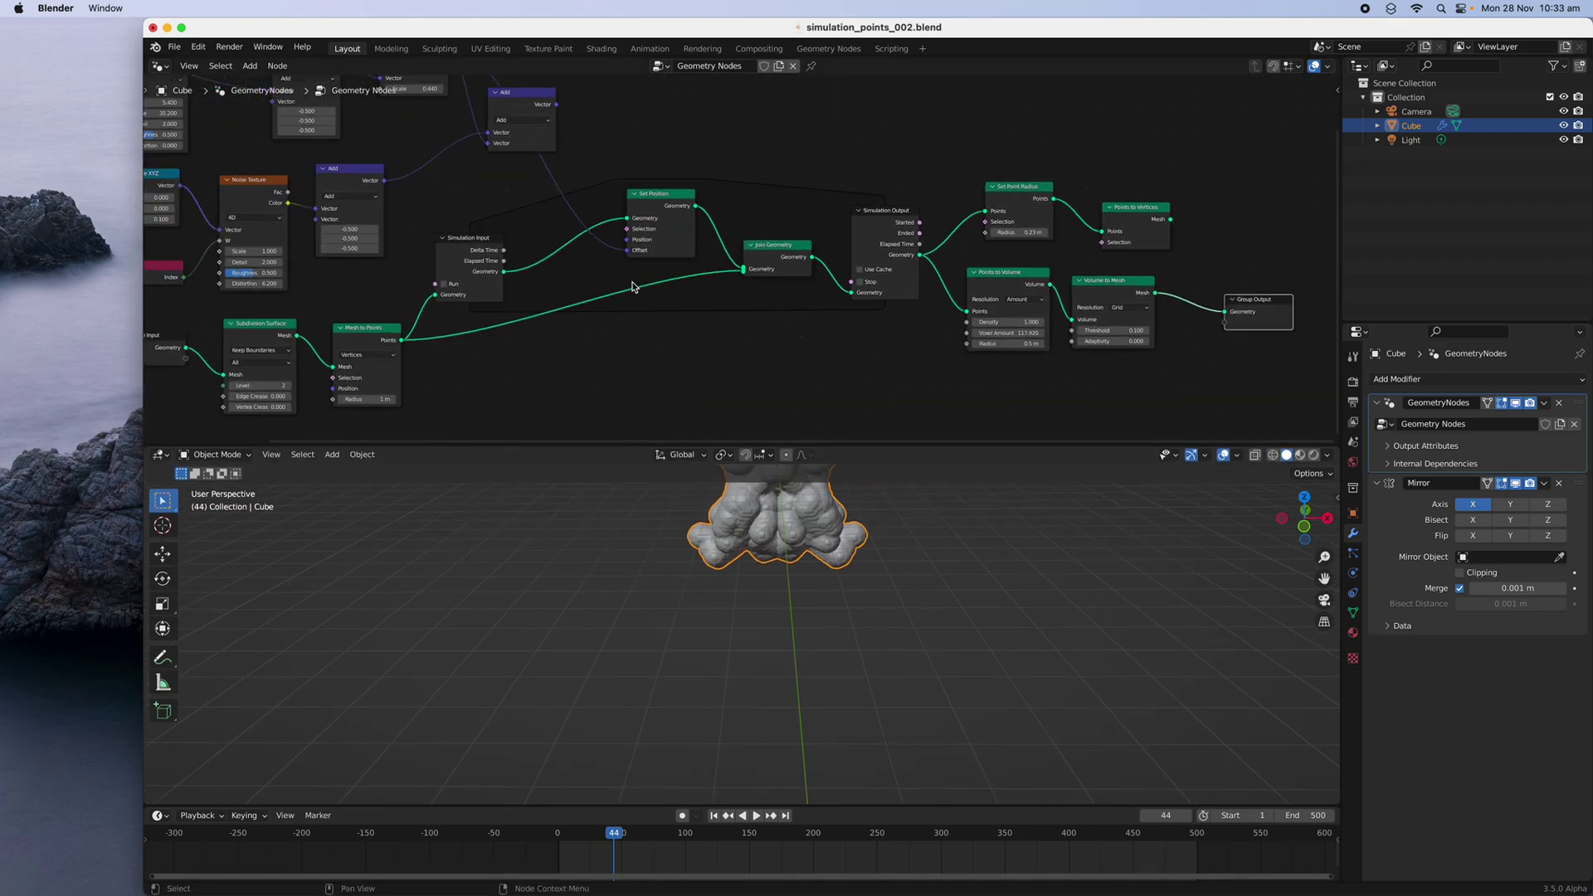
scroll(634, 290, up, 3)
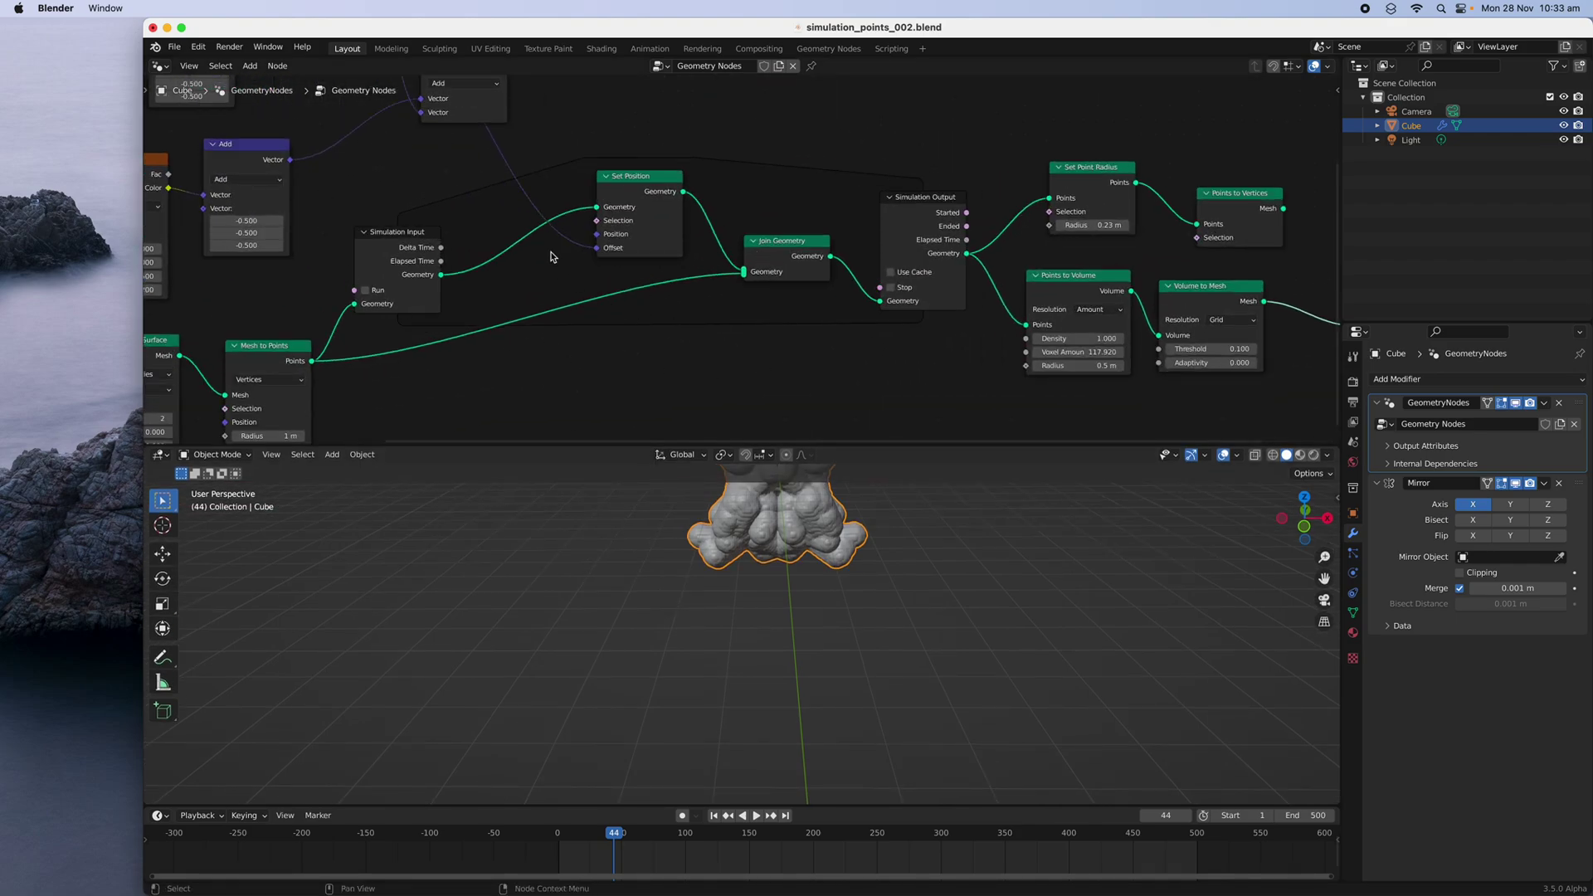
middle_drag(551, 256, 528, 251)
drag(474, 28, 453, 28)
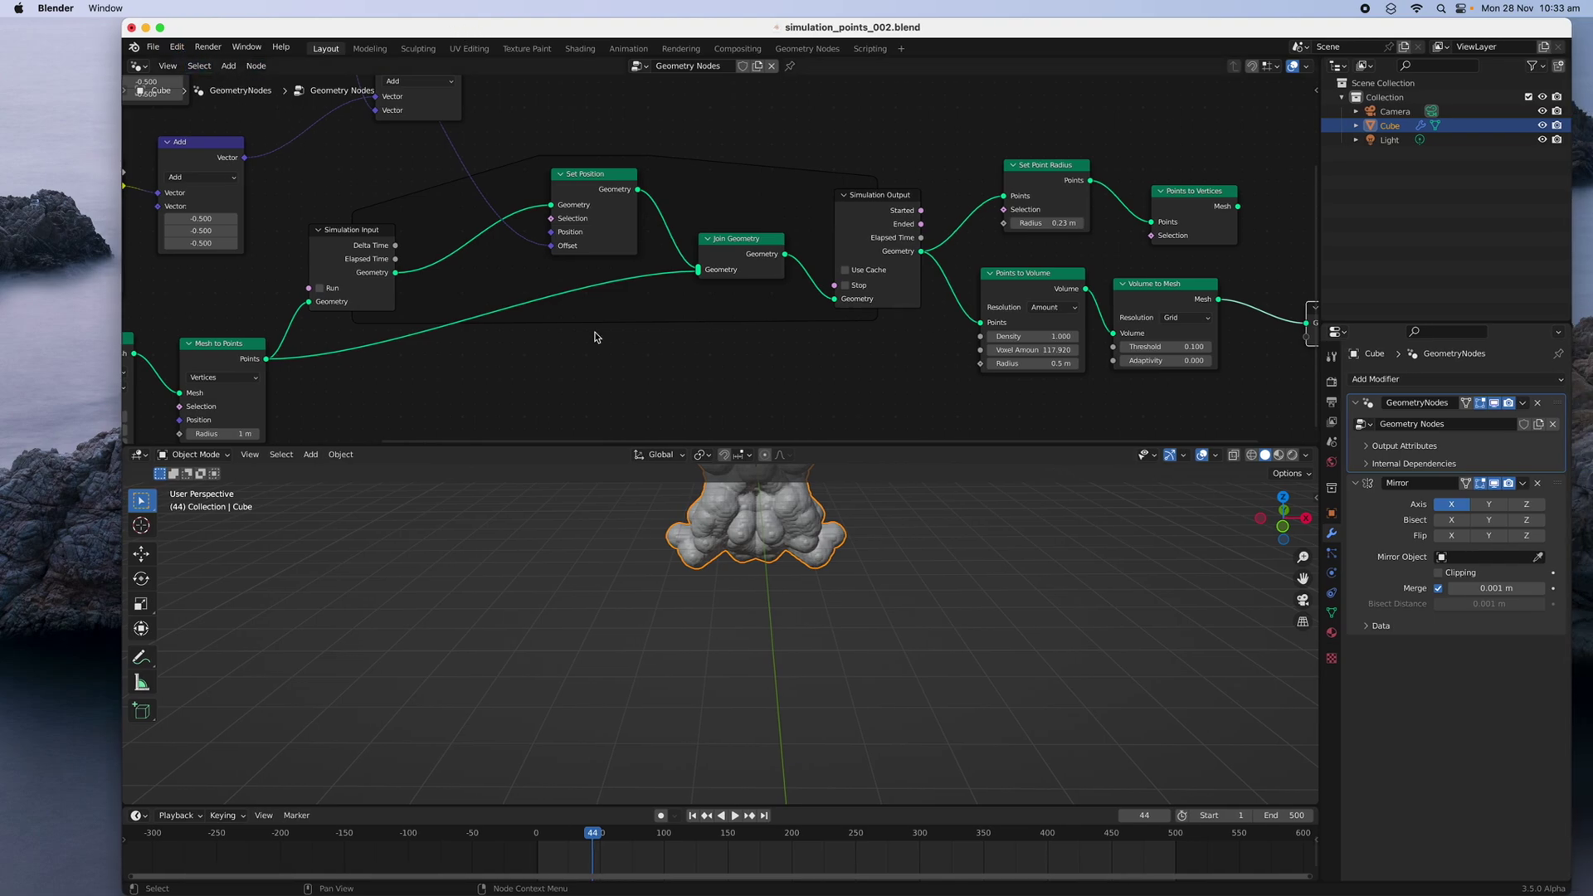